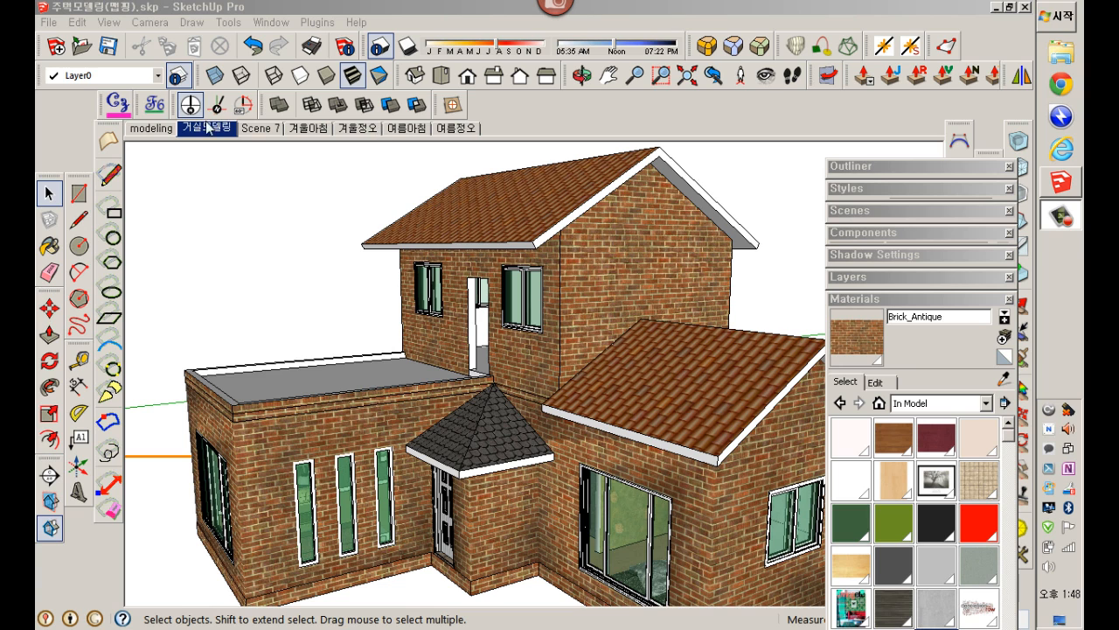
# Step: Delete the summer scenes 여름정오 and 여름아침 from the model
pyautogui.click(463, 132)
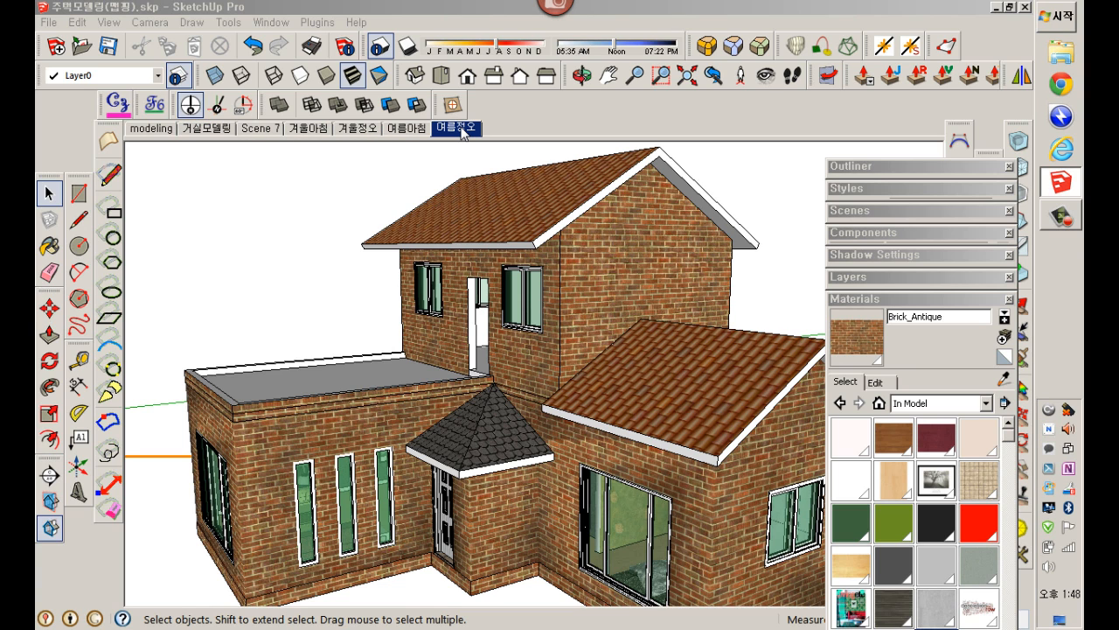
pyautogui.rightClick(464, 132)
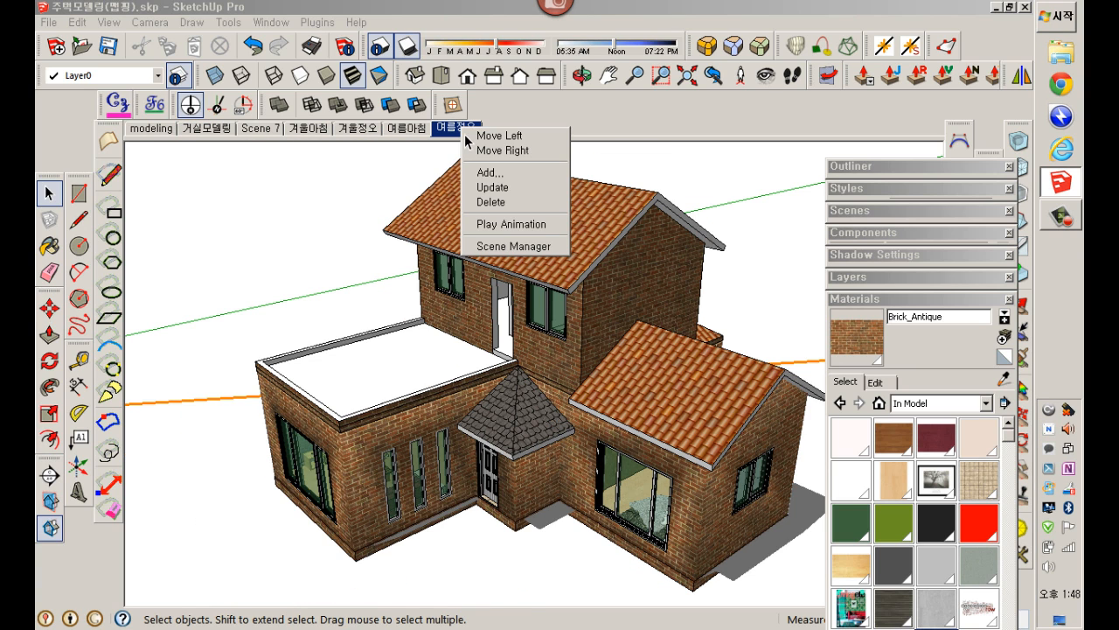
pyautogui.click(485, 211)
pyautogui.click(508, 346)
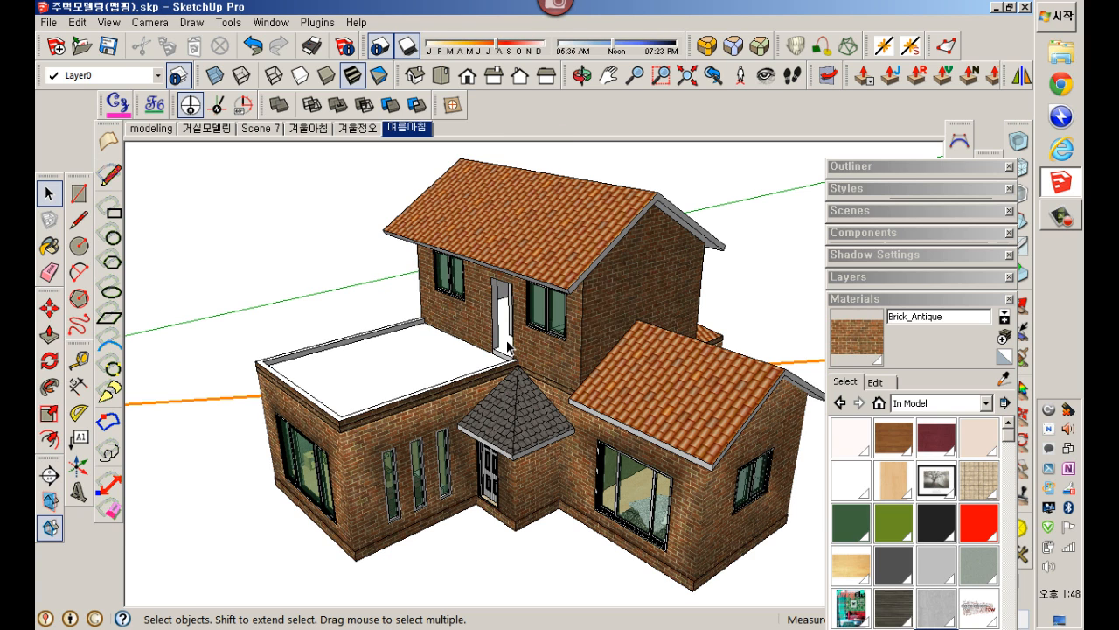
pyautogui.rightClick(407, 128)
pyautogui.click(455, 212)
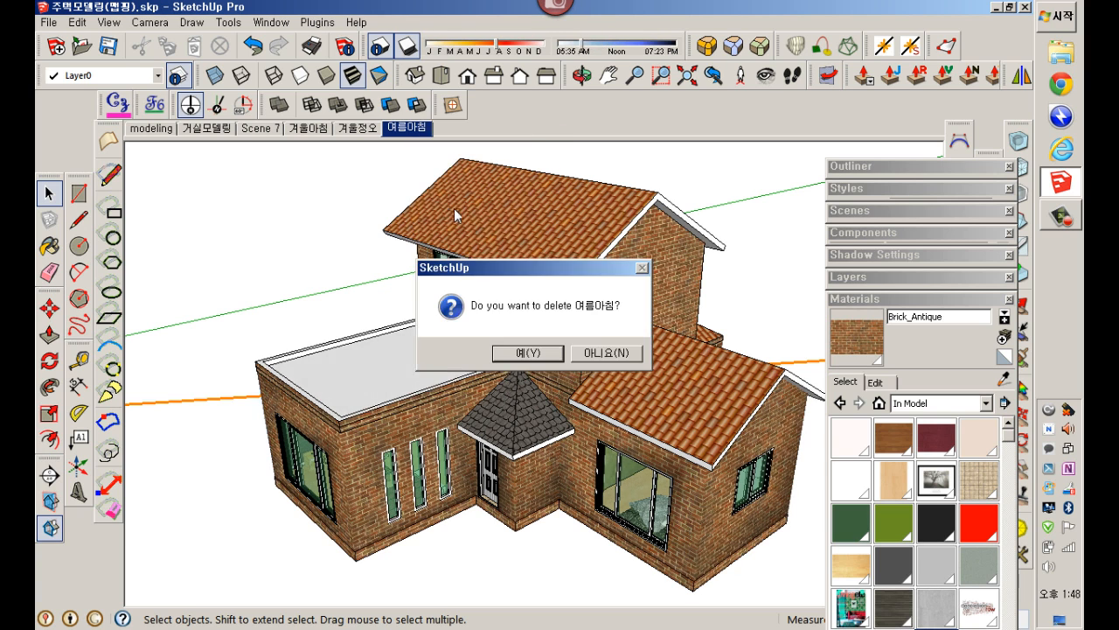
pyautogui.click(522, 353)
# Step: Delete the winter scenes 겨울정오 and 겨울아침 from the model
pyautogui.rightClick(354, 128)
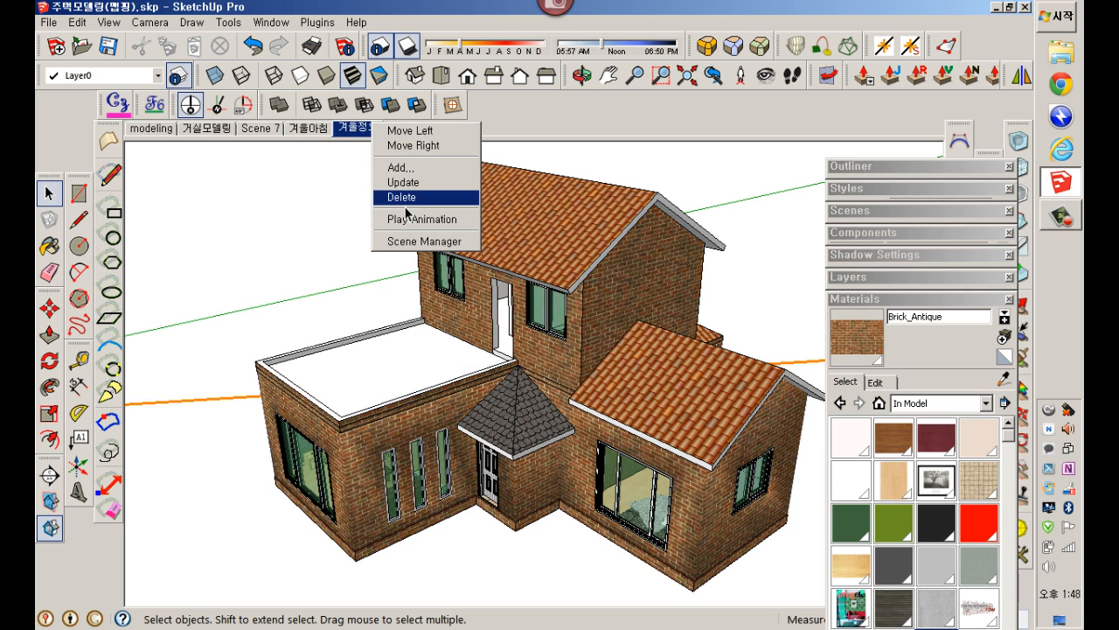
pyautogui.click(404, 199)
pyautogui.click(518, 352)
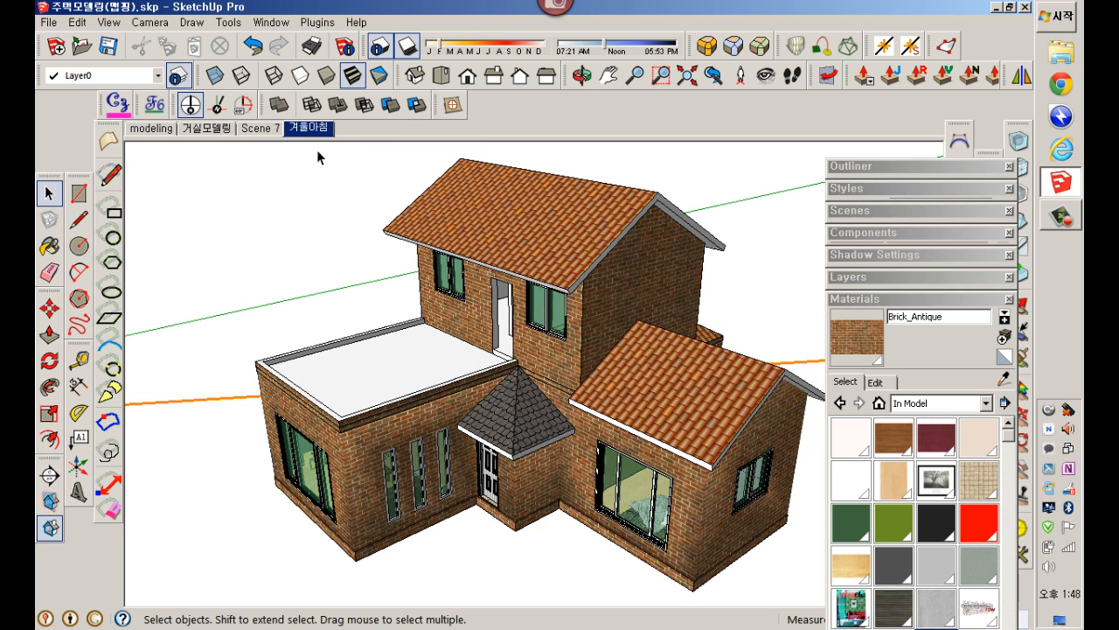
pyautogui.rightClick(315, 129)
pyautogui.click(366, 206)
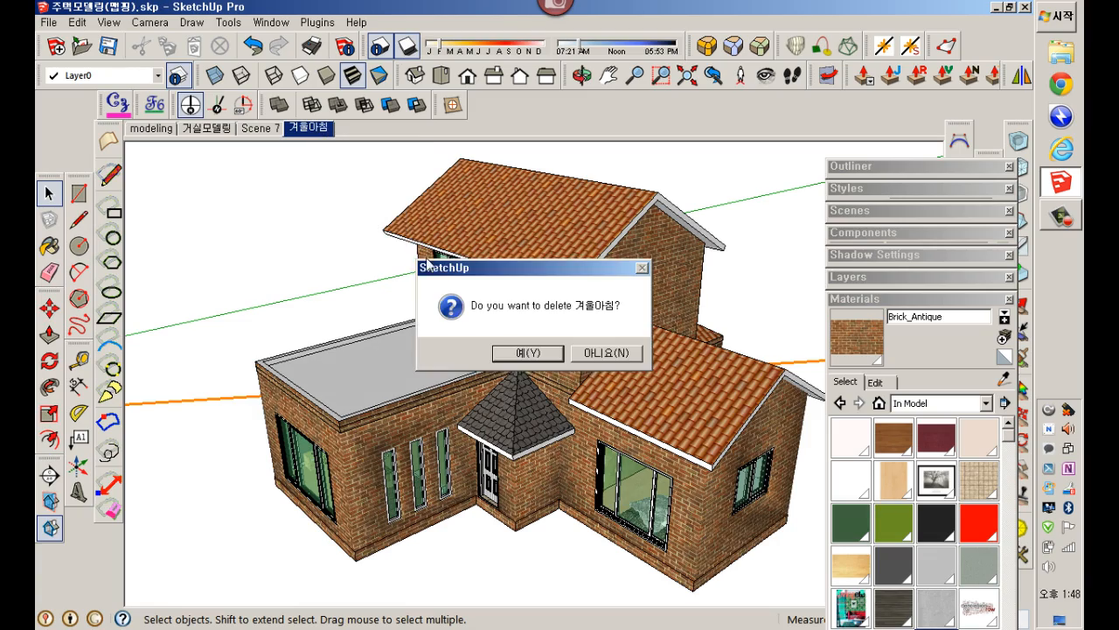
pyautogui.click(527, 352)
# Step: Delete Scene 7 from the model's scenes
pyautogui.rightClick(278, 131)
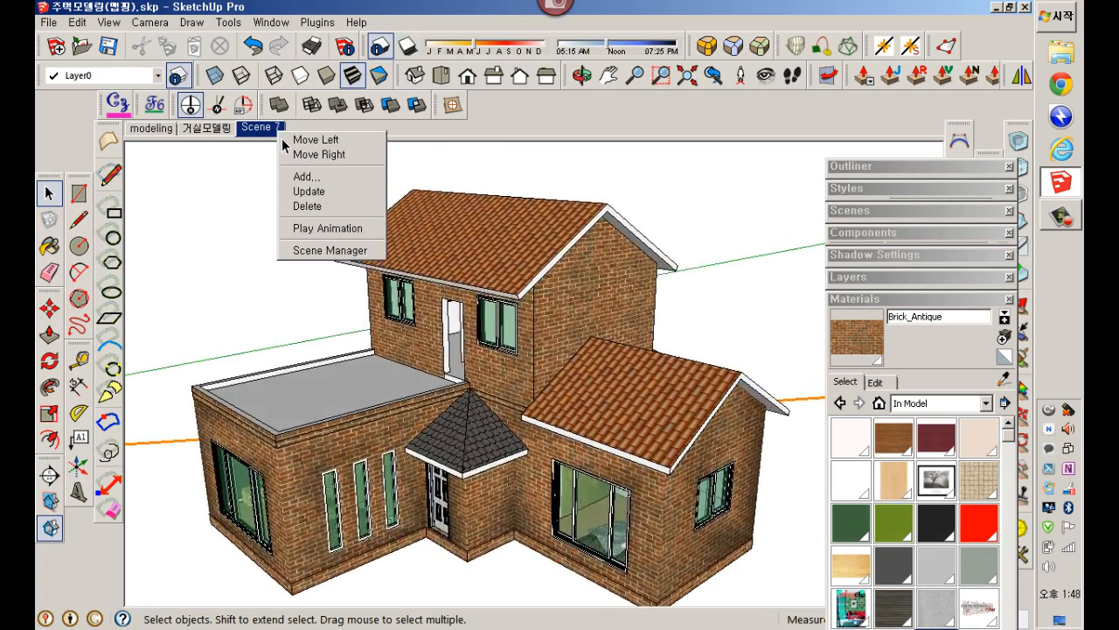
pyautogui.click(313, 205)
pyautogui.click(530, 354)
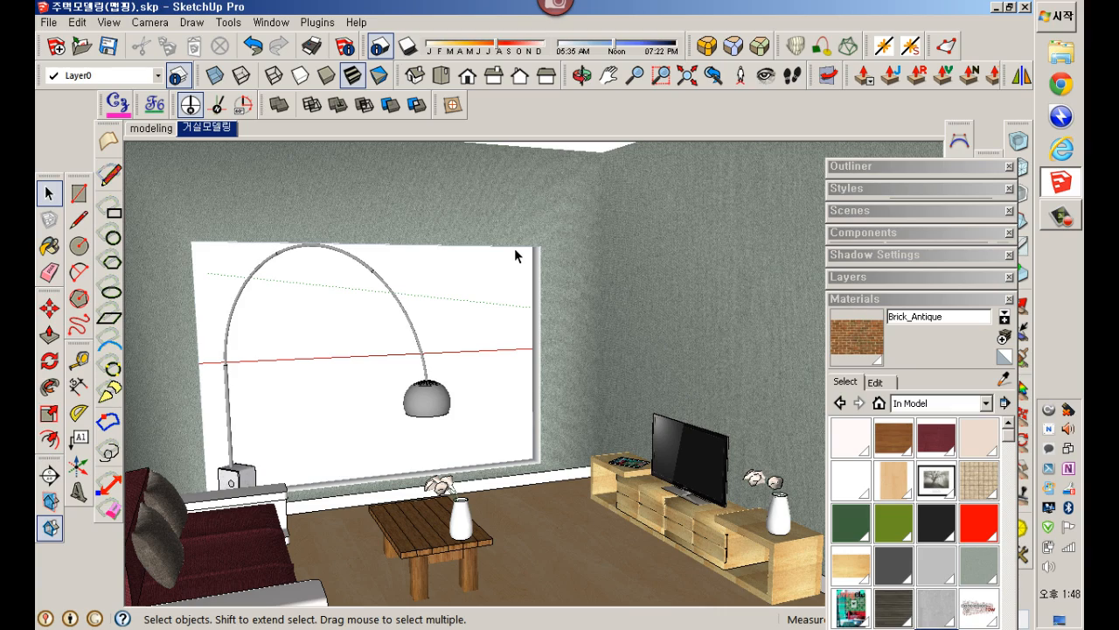
# Step: Make the second-floor slab, second-floor wall and roof layers (07.2층바닥, 08.2층벽체, 10.지붕) visible
pyautogui.moveTo(515, 248)
pyautogui.mouseDown(button='middle')
pyautogui.moveTo(522, 347)
pyautogui.moveTo(587, 232)
pyautogui.moveTo(604, 312)
pyautogui.moveTo(696, 295)
pyautogui.mouseUp(button='middle')
pyautogui.scroll(-10, 586, 234)
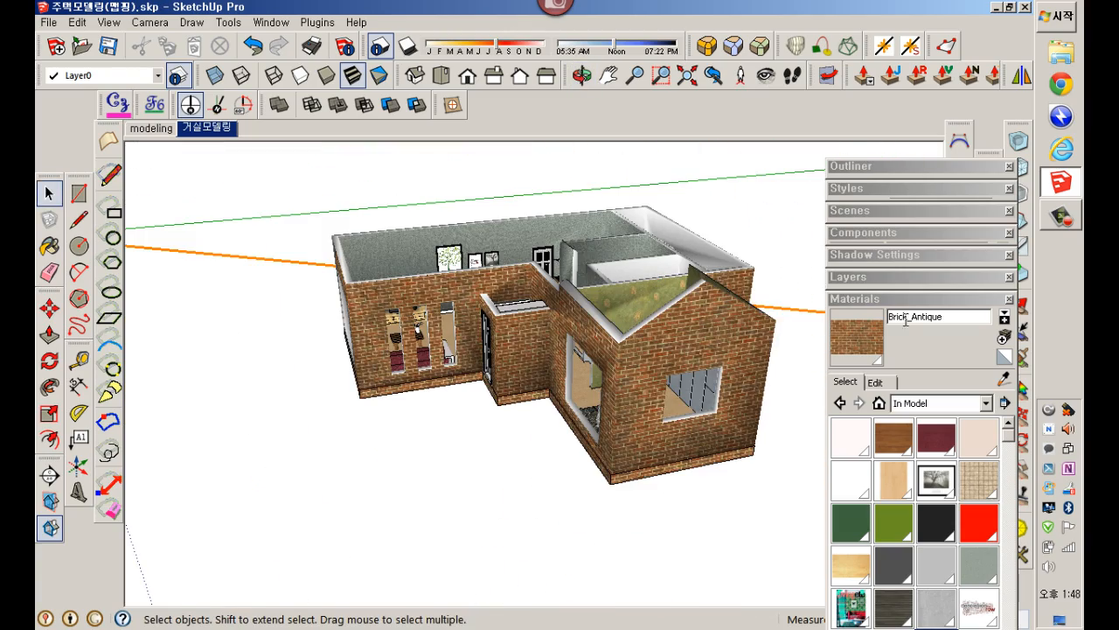
pyautogui.click(903, 298)
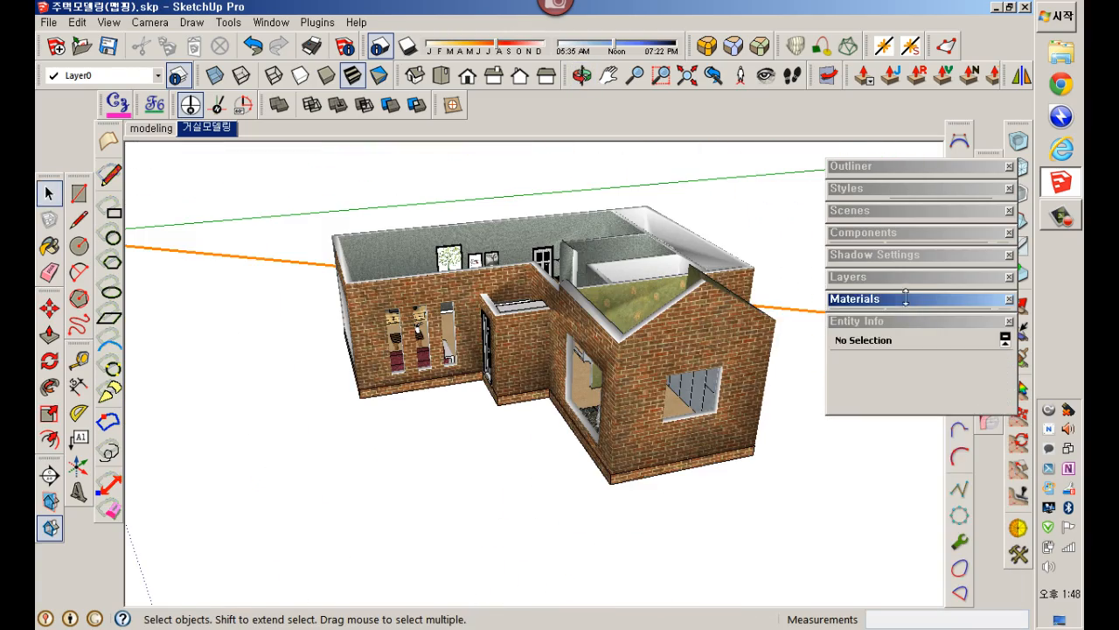
pyautogui.click(903, 276)
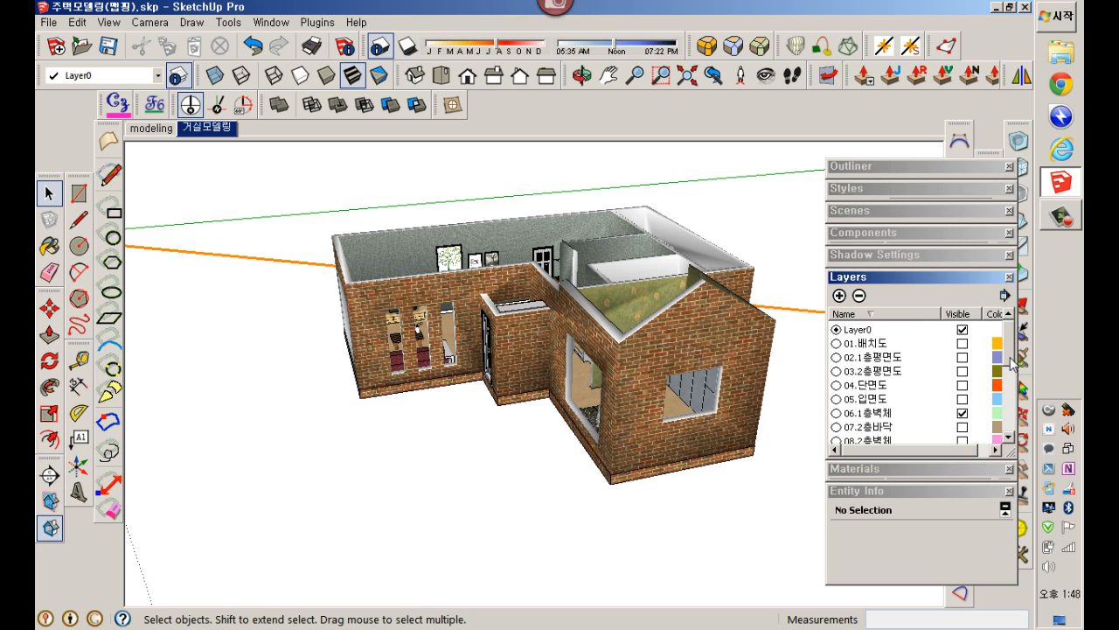
pyautogui.moveTo(1014, 364); pyautogui.dragTo(1010, 386)
pyautogui.click(963, 372)
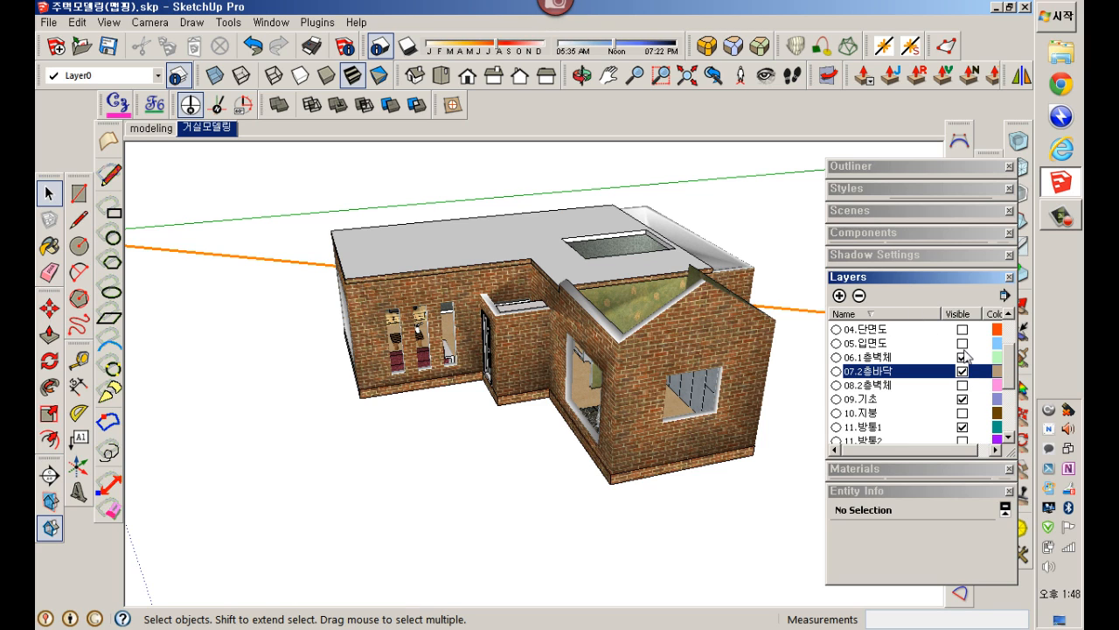
pyautogui.click(962, 385)
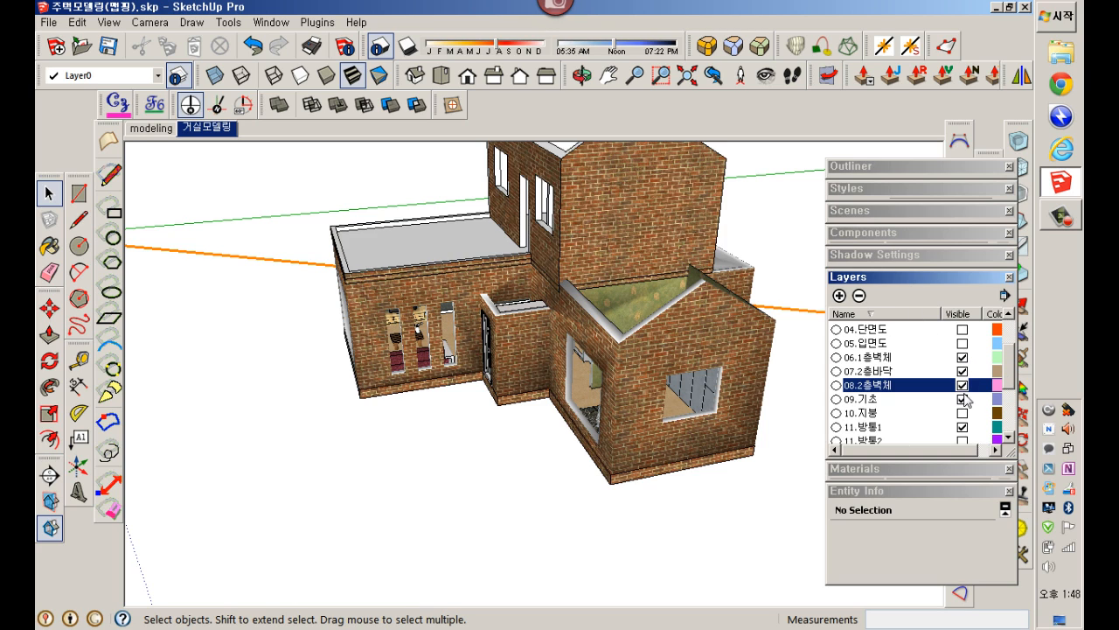
pyautogui.click(963, 413)
# Step: Turn on visibility for the 11.방통2, 12.계단, 13.타일 and 14.창문 layers and the remaining building layers
pyautogui.moveTo(1008, 385); pyautogui.dragTo(1010, 401)
pyautogui.click(962, 399)
pyautogui.click(962, 412)
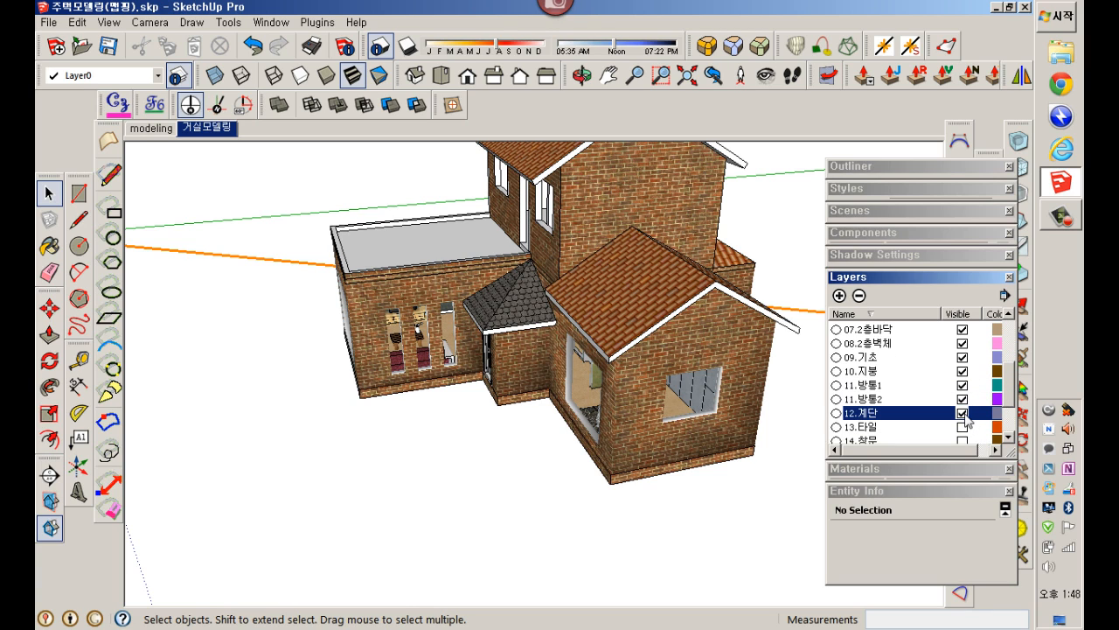
pyautogui.click(963, 427)
pyautogui.moveTo(1009, 400); pyautogui.dragTo(1007, 350)
pyautogui.click(963, 399)
pyautogui.click(963, 413)
pyautogui.click(963, 427)
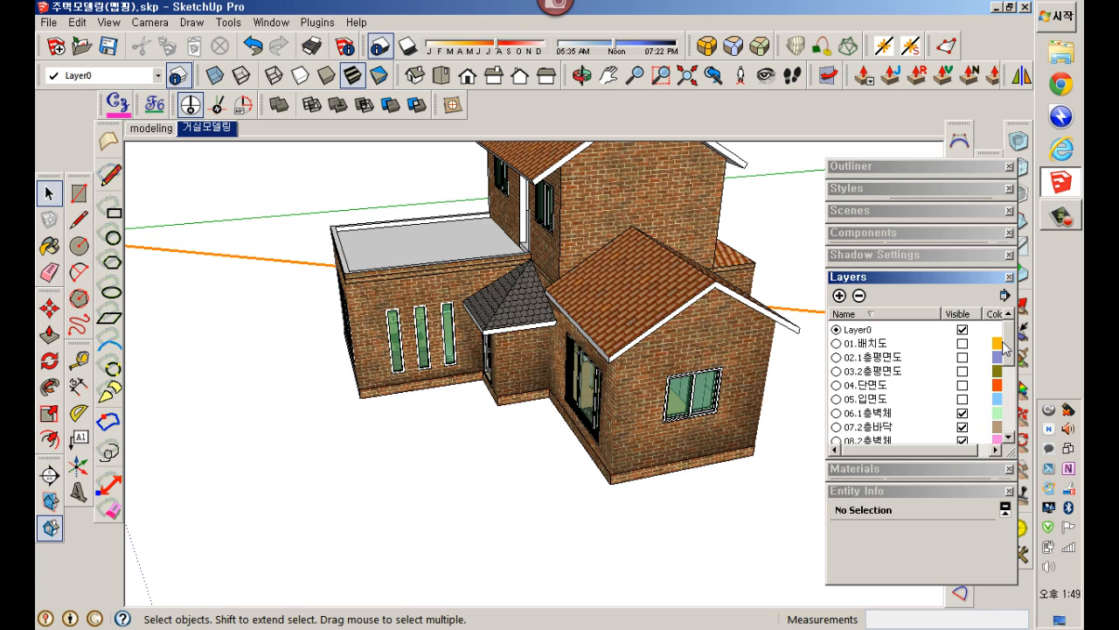
# Step: Frame the whole house exterior from a low front-corner angle and add this view as a new scene
pyautogui.moveTo(595, 366); pyautogui.dragTo(644, 405, button='middle')
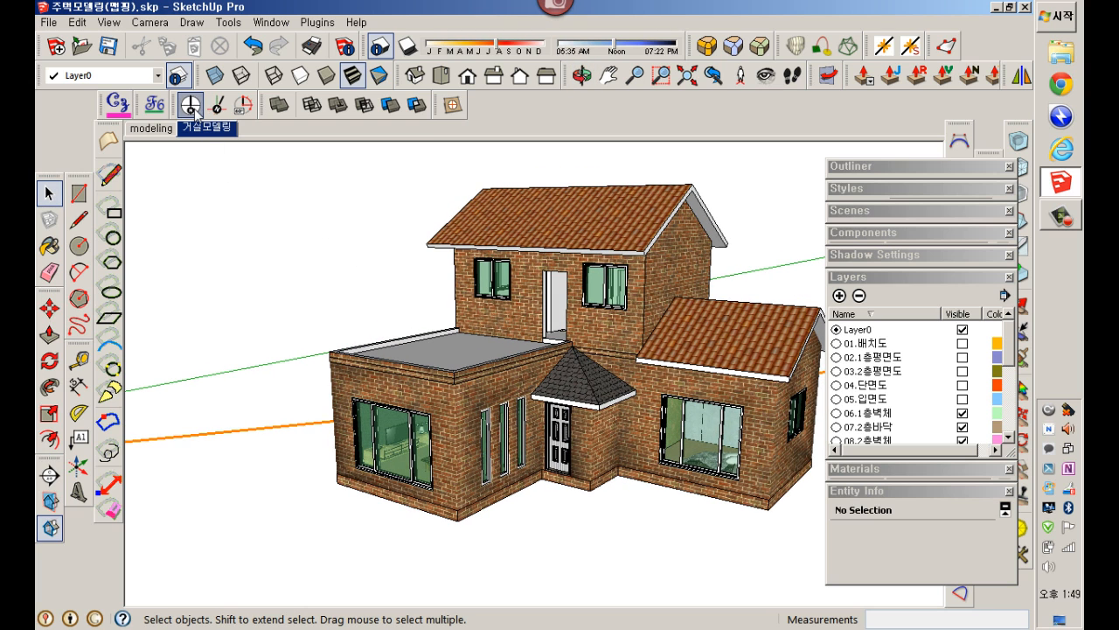
pyautogui.moveTo(680, 354); pyautogui.dragTo(757, 338, button='middle')
pyautogui.scroll(2, 672, 386)
pyautogui.scroll(-1, 672, 387)
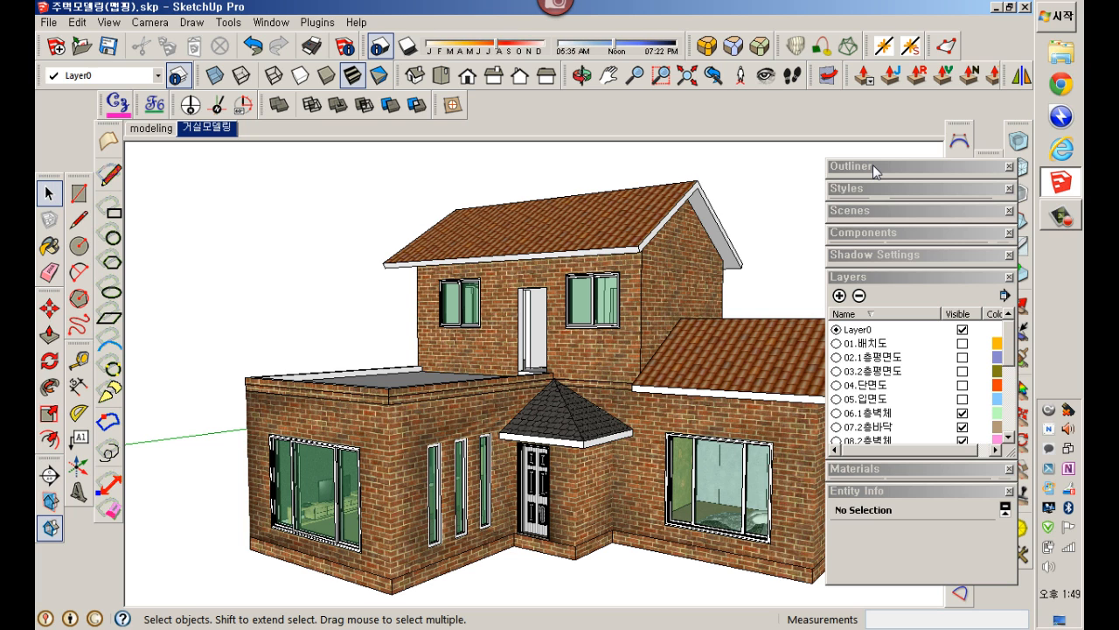
pyautogui.hotkey('alt', 'h')
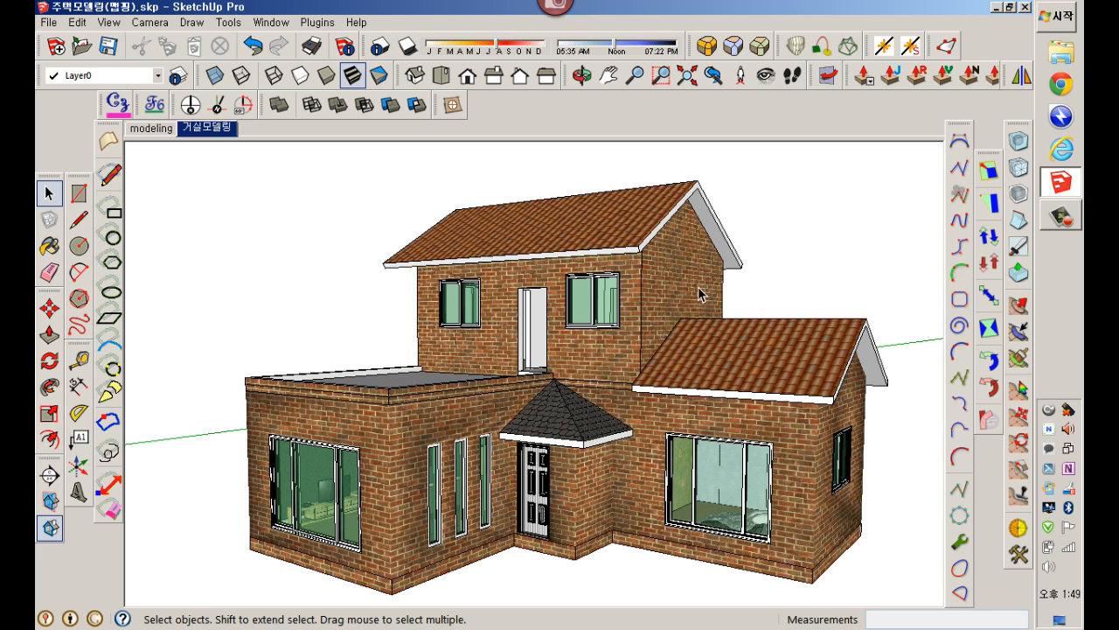
pyautogui.moveTo(698, 287); pyautogui.dragTo(590, 433, button='middle')
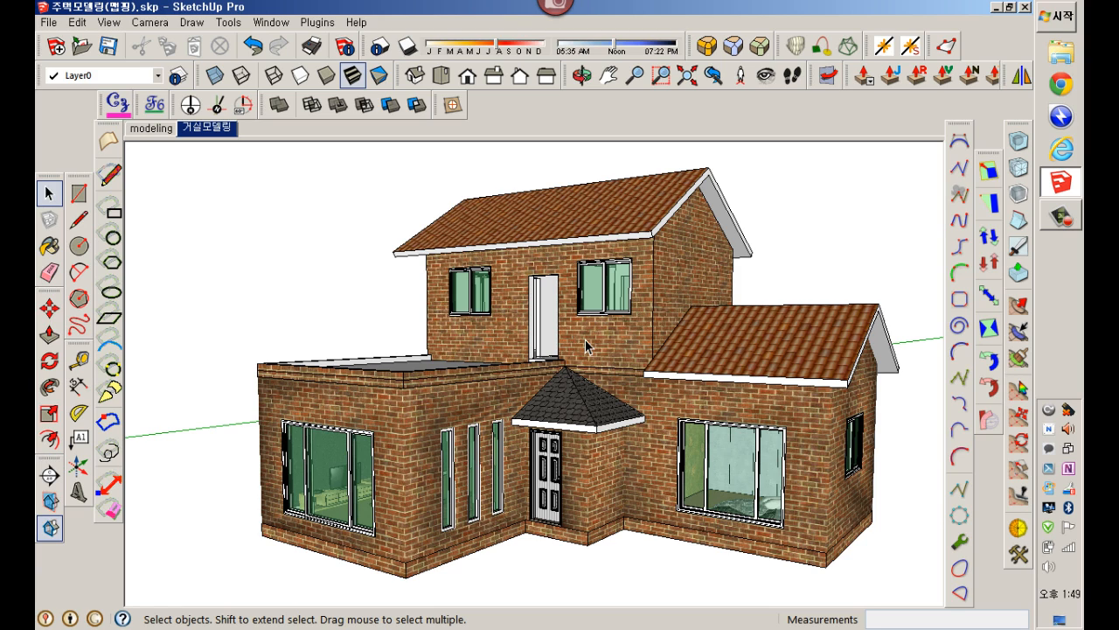
pyautogui.rightClick(225, 140)
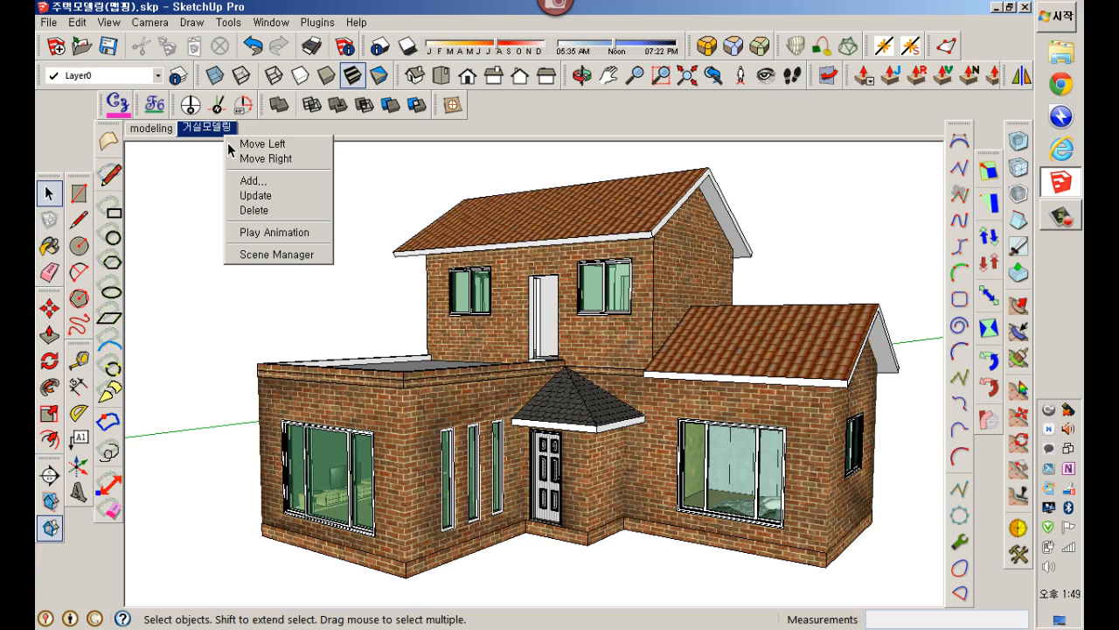
pyautogui.click(257, 187)
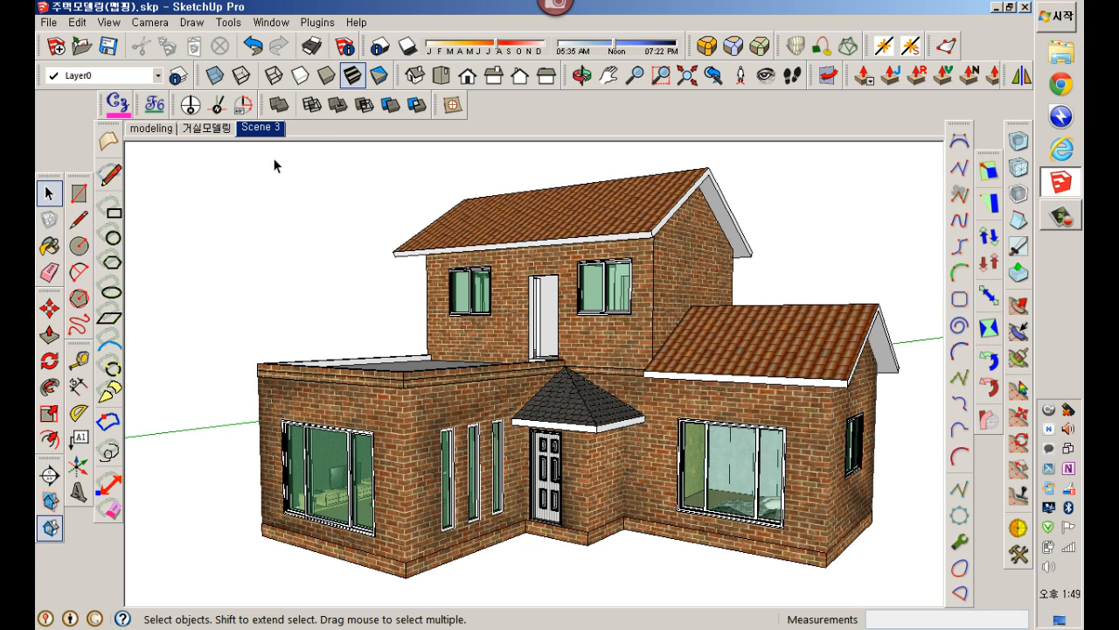
# Step: Delete the extra Scene 4 from the scene list
pyautogui.press('`')
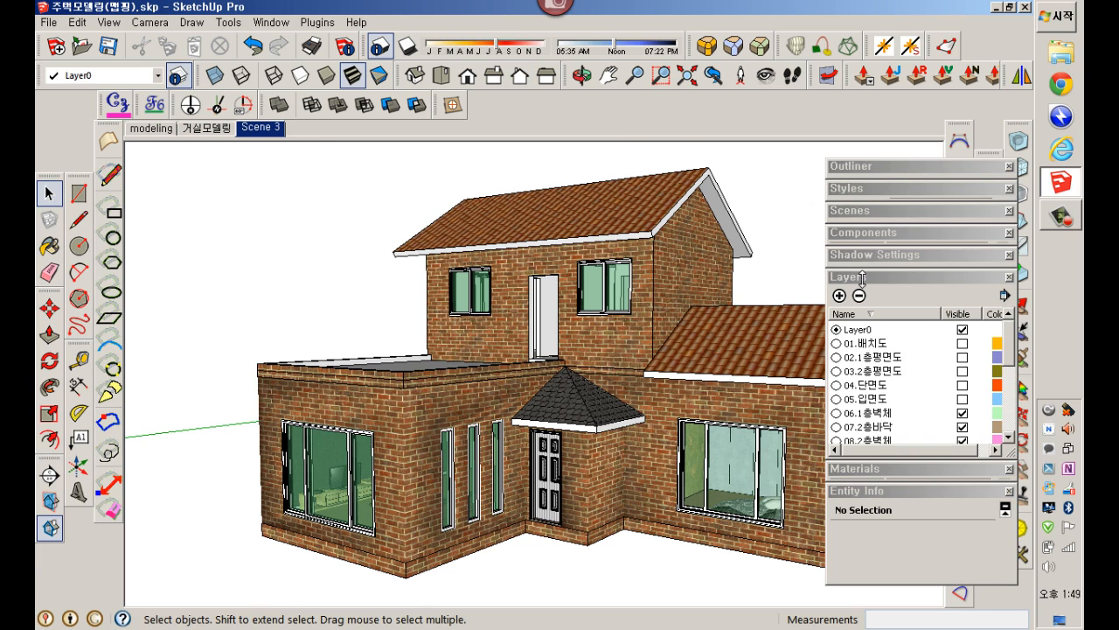
pyautogui.click(866, 217)
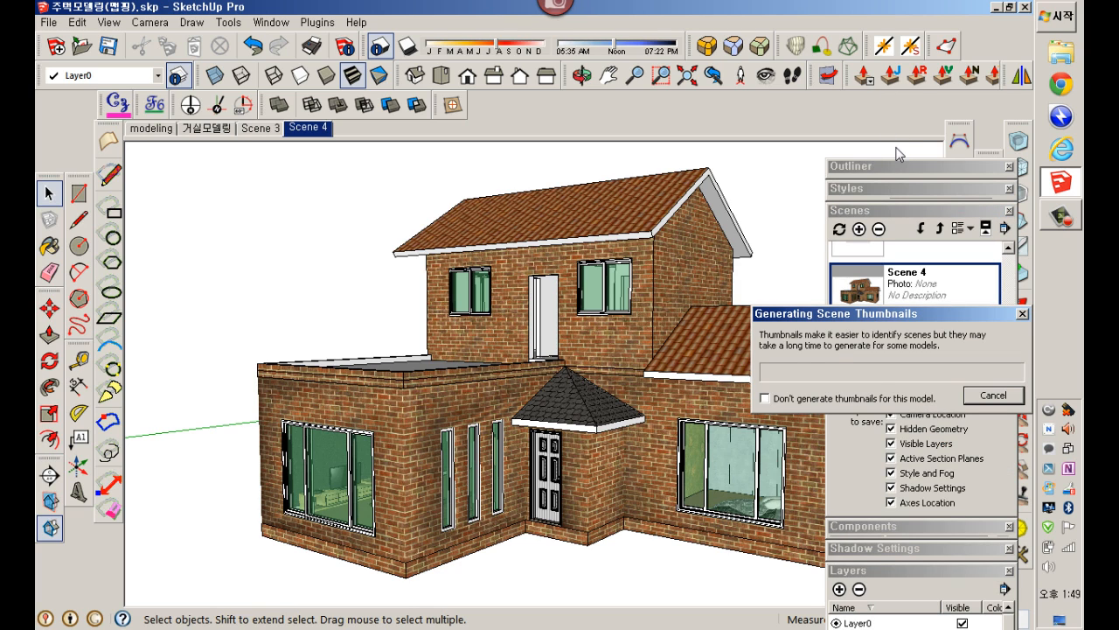
pyautogui.click(878, 229)
pyautogui.click(896, 395)
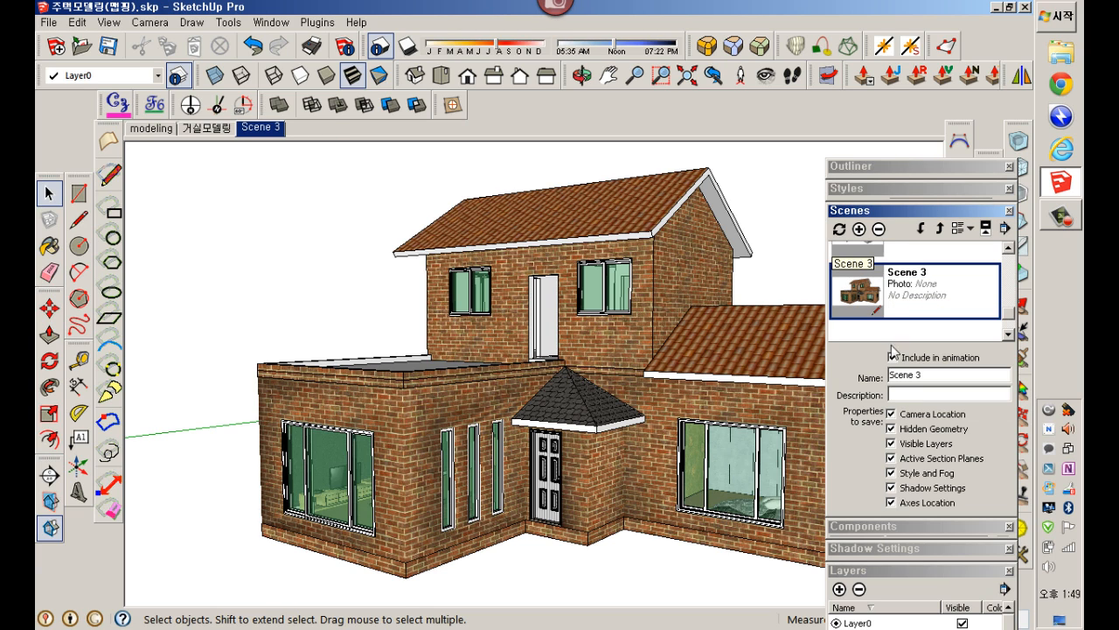
# Step: Rename Scene 3 as 조감도 and collapse the scene and layer settings
pyautogui.moveTo(934, 383); pyautogui.dragTo(857, 371)
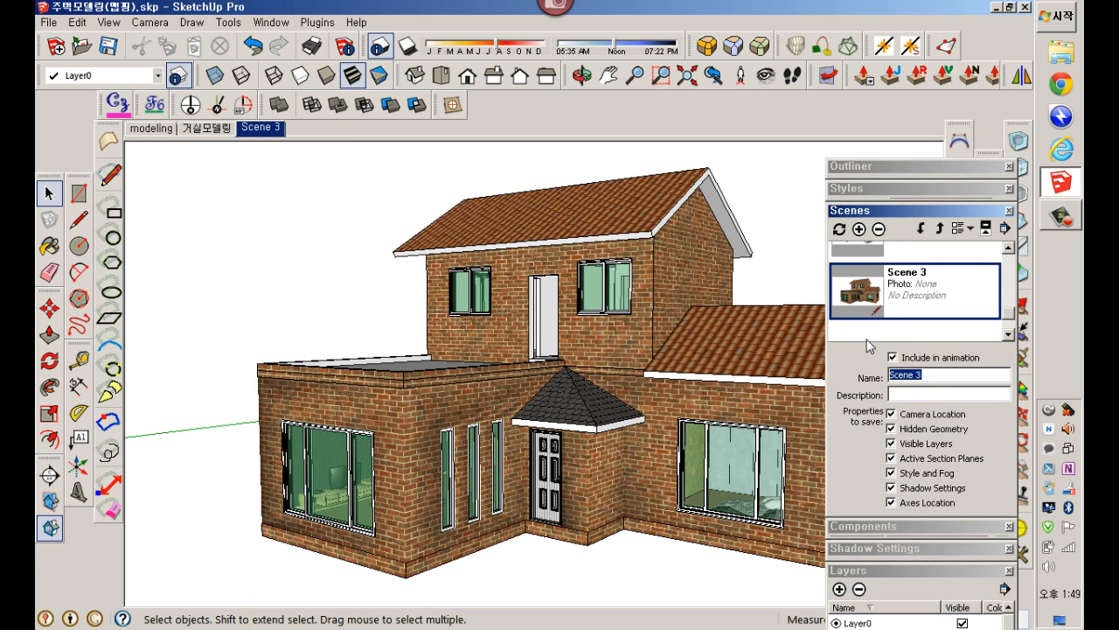
pyautogui.write('d')
pyautogui.write('조감도')
pyautogui.press('Return')
pyautogui.write('ㅣ')
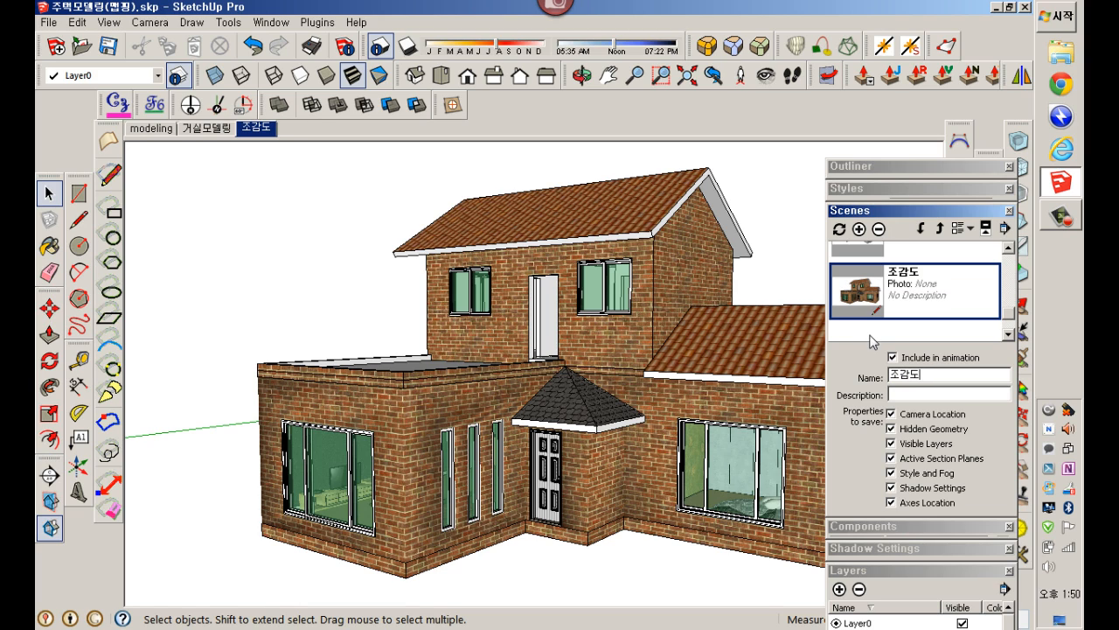
pyautogui.write('ㅣ')
pyautogui.click(882, 212)
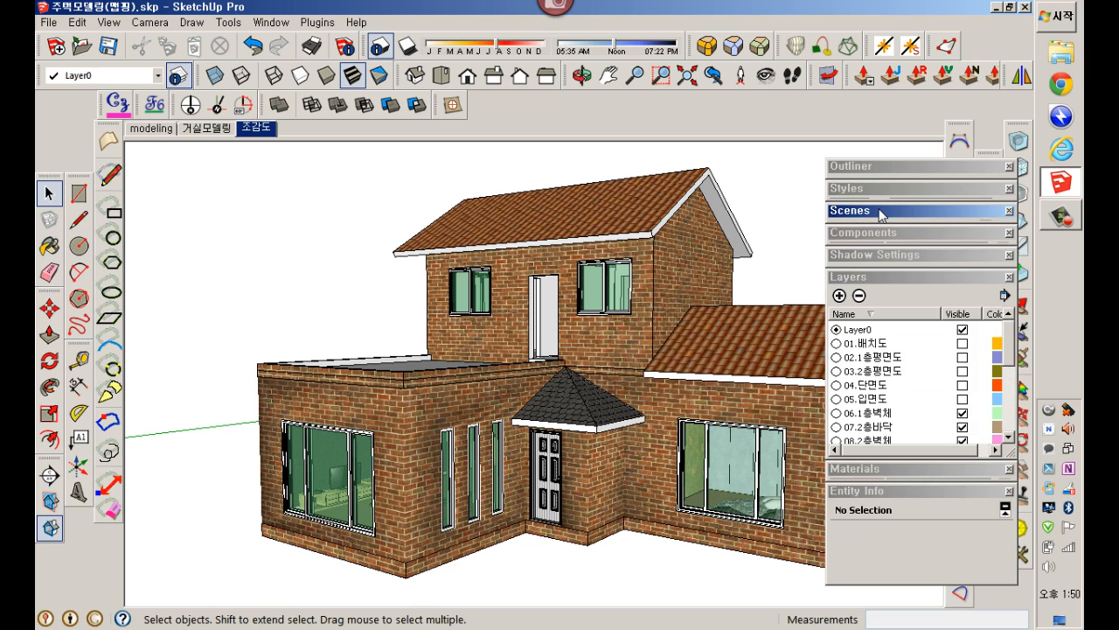
pyautogui.click(876, 278)
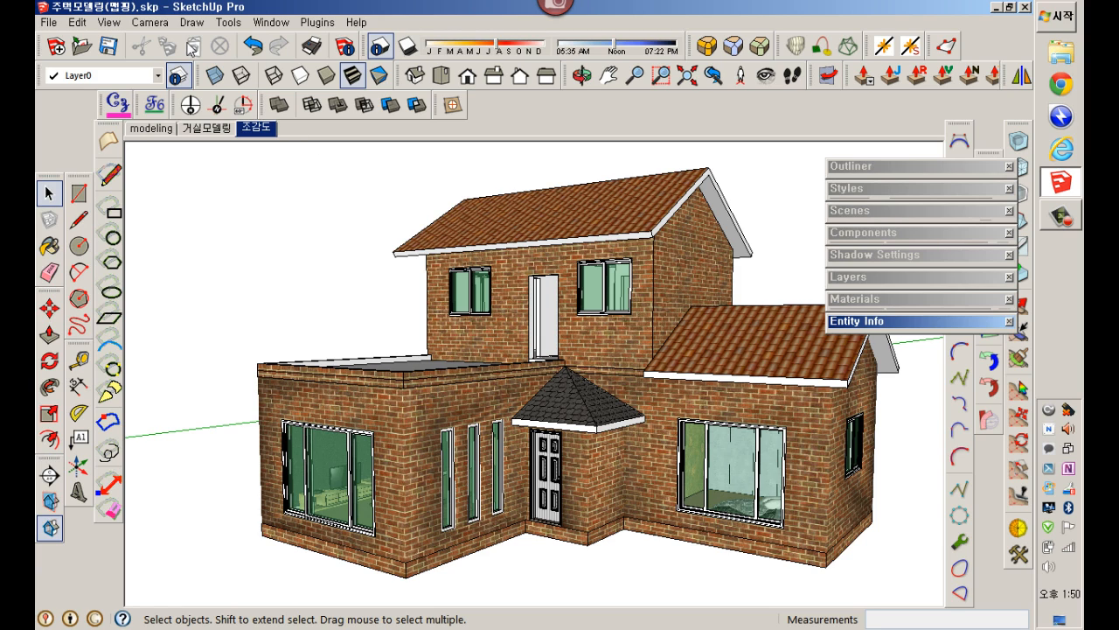
# Step: Switch the camera to Two-Point Perspective and pan so the whole house fits in the view
pyautogui.click(149, 28)
pyautogui.click(149, 25)
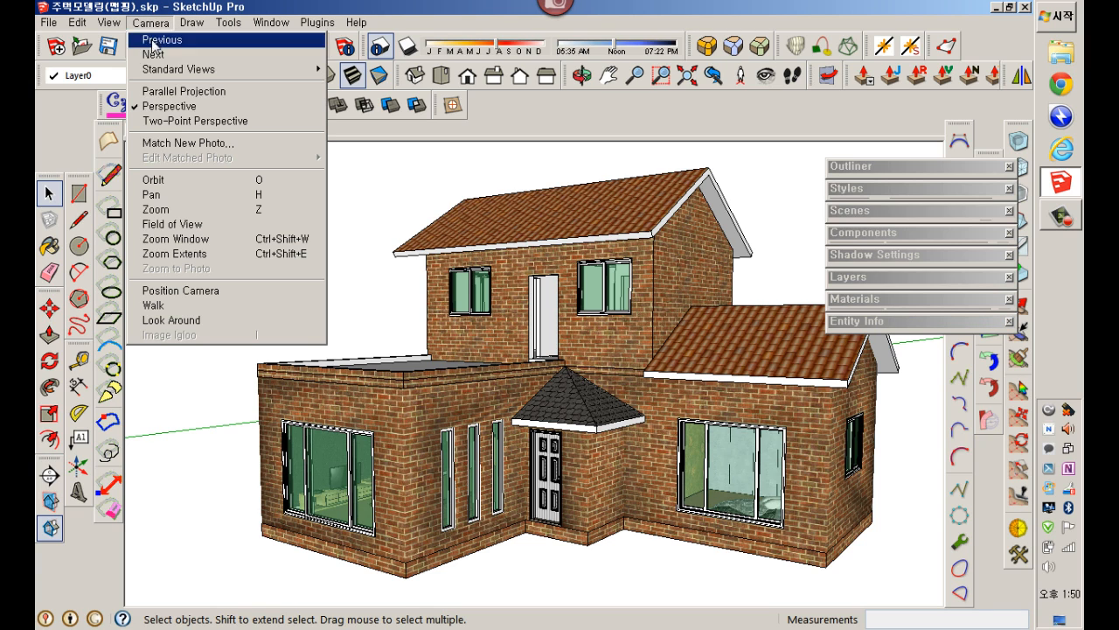
pyautogui.click(182, 121)
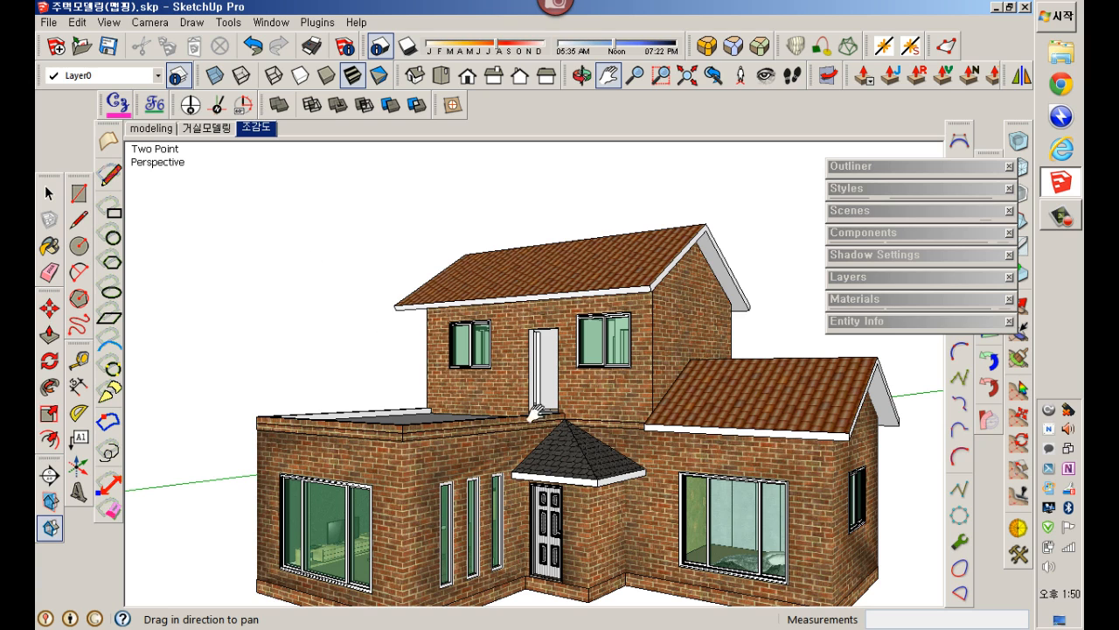
pyautogui.moveTo(535, 416); pyautogui.dragTo(551, 382)
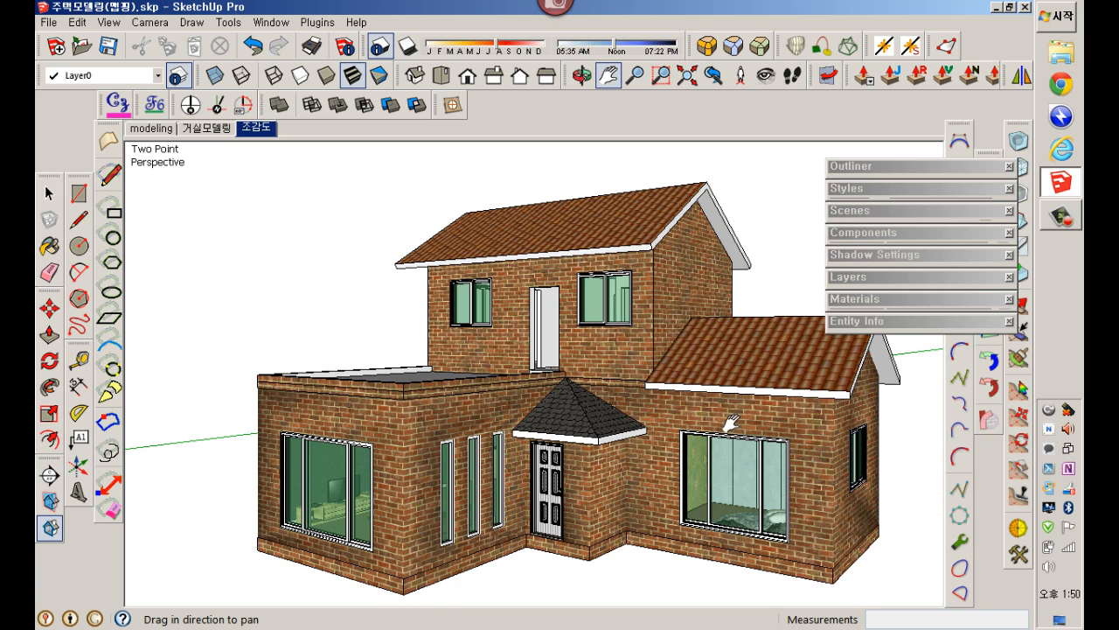
pyautogui.moveTo(665, 398)
pyautogui.mouseDown()
pyautogui.moveTo(651, 389)
pyautogui.moveTo(658, 401)
pyautogui.mouseUp()
pyautogui.scroll(1, 655, 390)
pyautogui.scroll(-1, 665, 398)
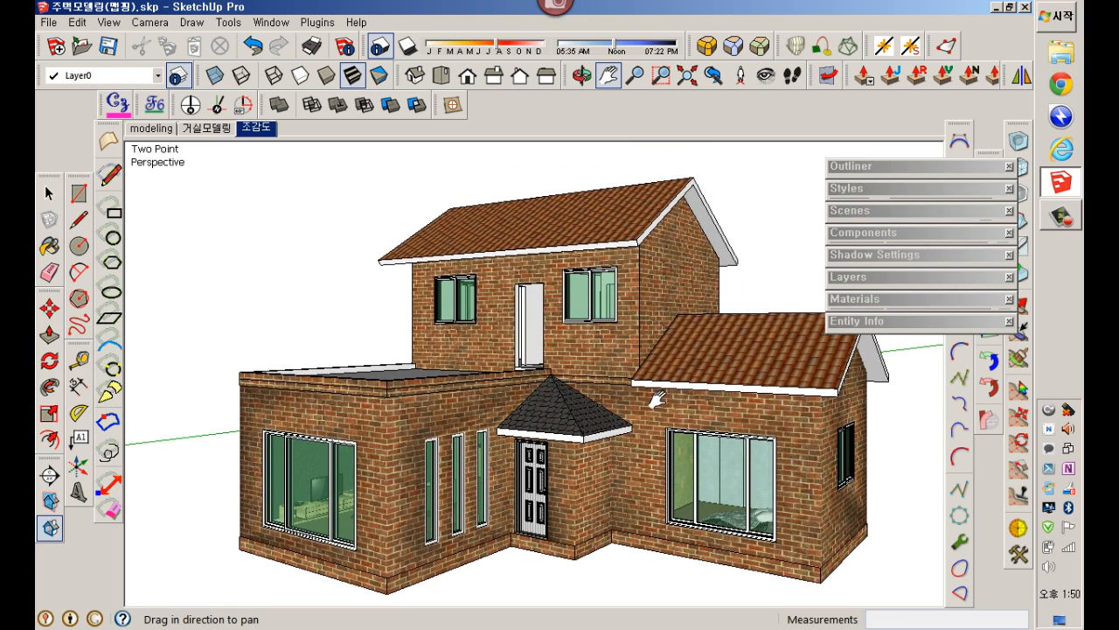
# Step: Turn on both the sky and the ground in the current style's background settings
pyautogui.click(884, 189)
pyautogui.click(877, 273)
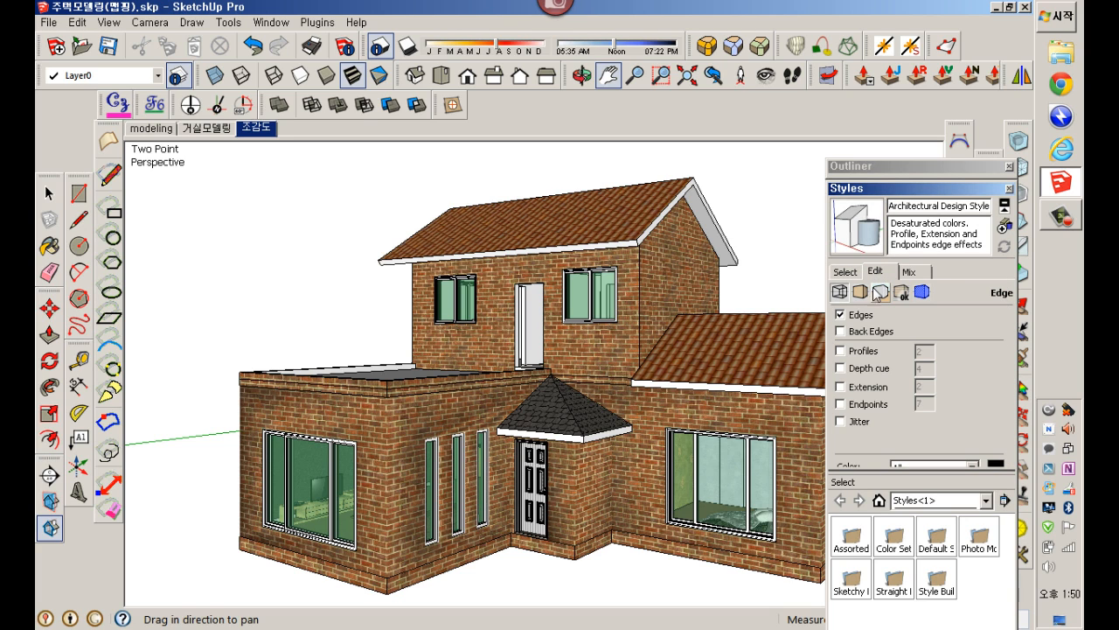
pyautogui.click(881, 293)
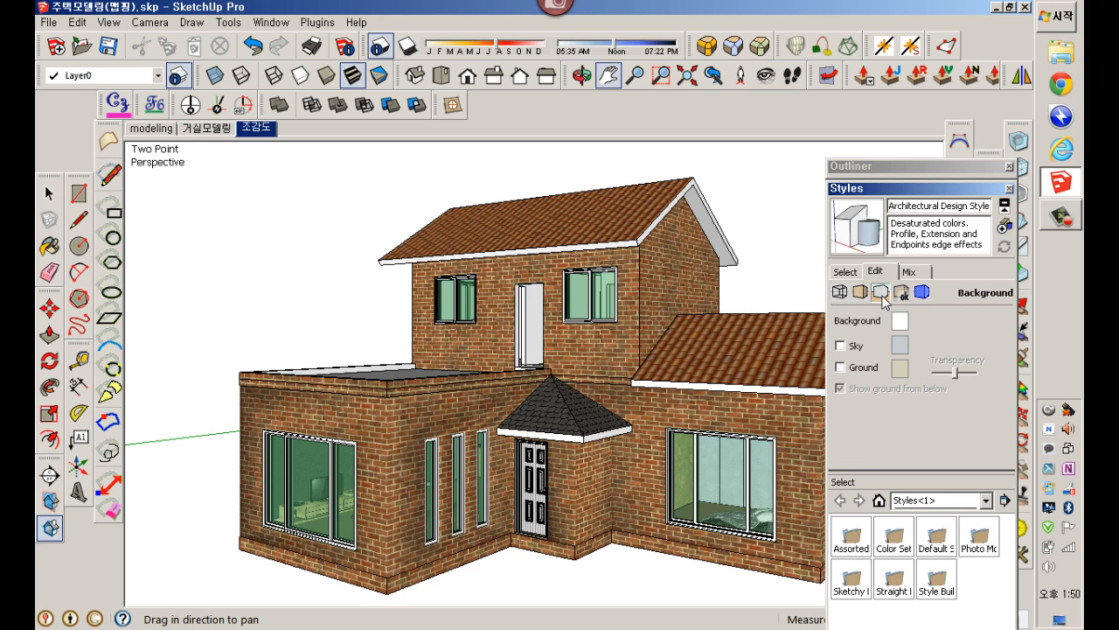
pyautogui.click(849, 352)
pyautogui.click(852, 368)
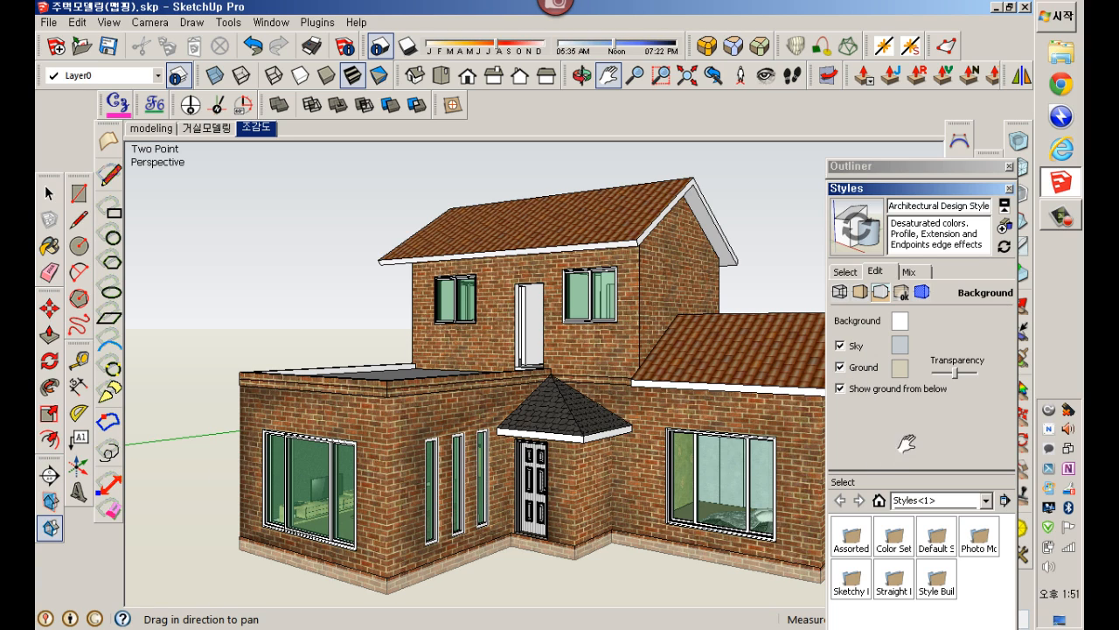
# Step: Change the ground colour of the style's background to a bright green
pyautogui.click(898, 367)
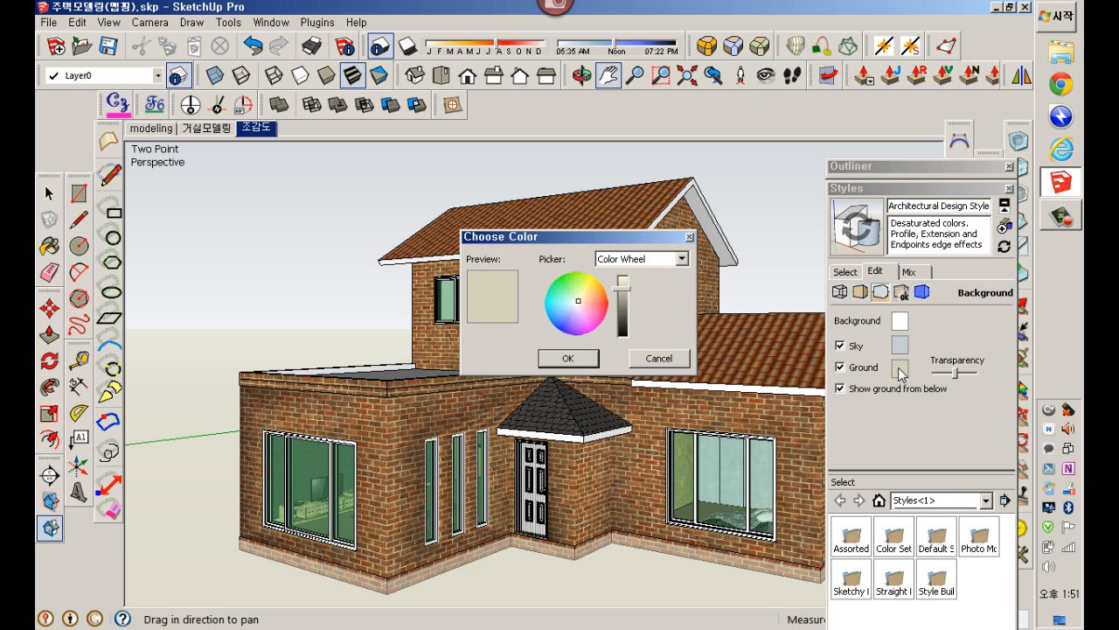
pyautogui.click(564, 287)
pyautogui.click(565, 278)
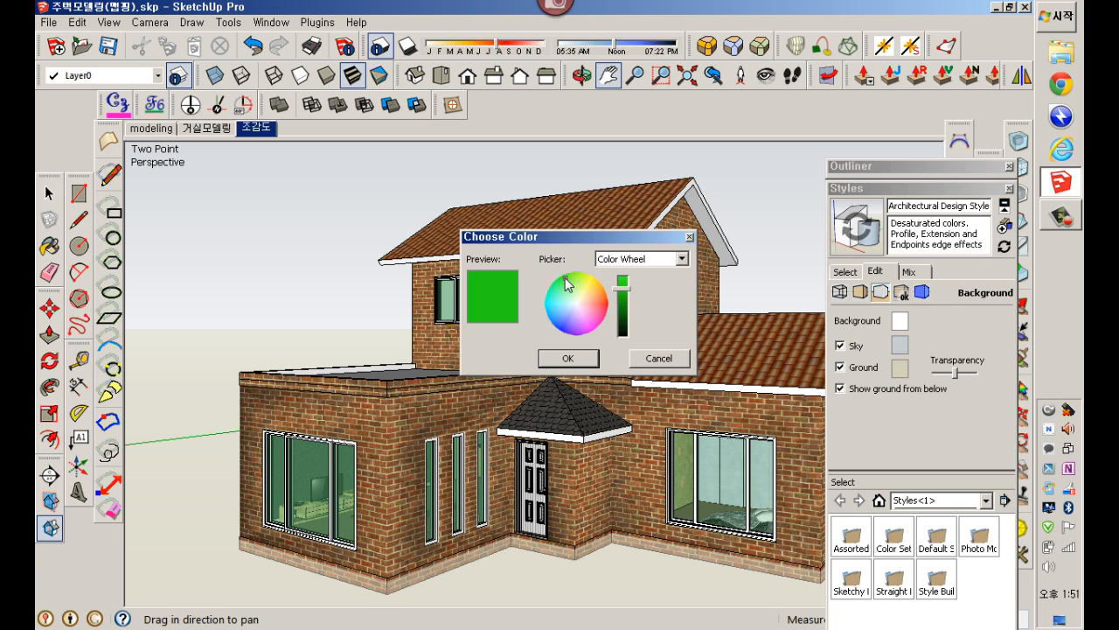
pyautogui.moveTo(625, 289); pyautogui.dragTo(626, 283)
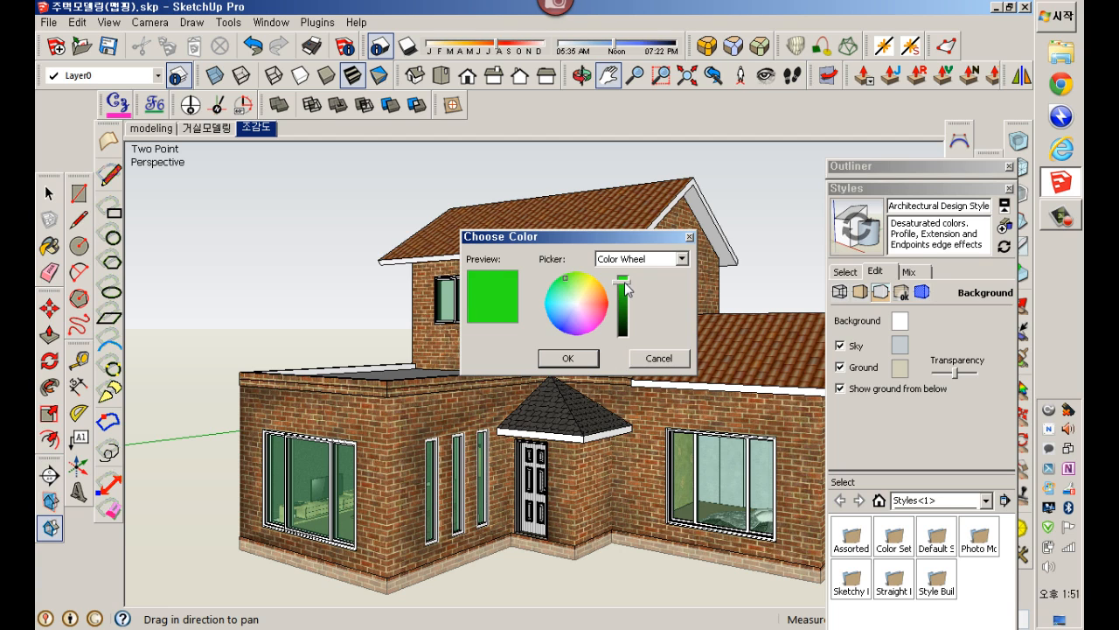
pyautogui.click(590, 361)
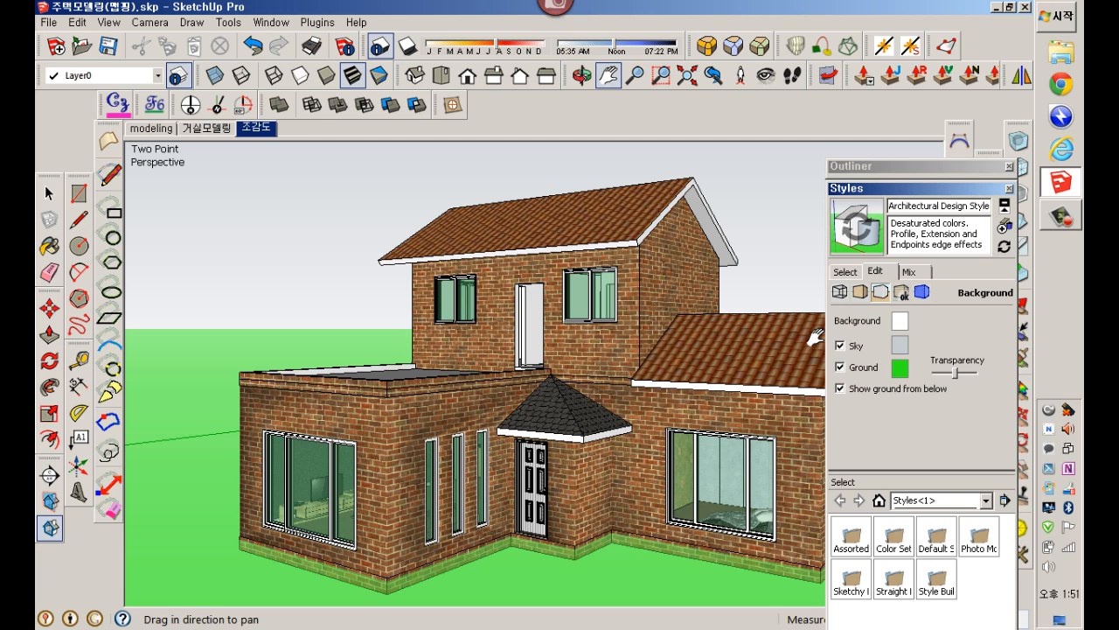
# Step: Save the background changes to the style and update the 조감도 scene, leaving the style settings collapsed
pyautogui.click(858, 236)
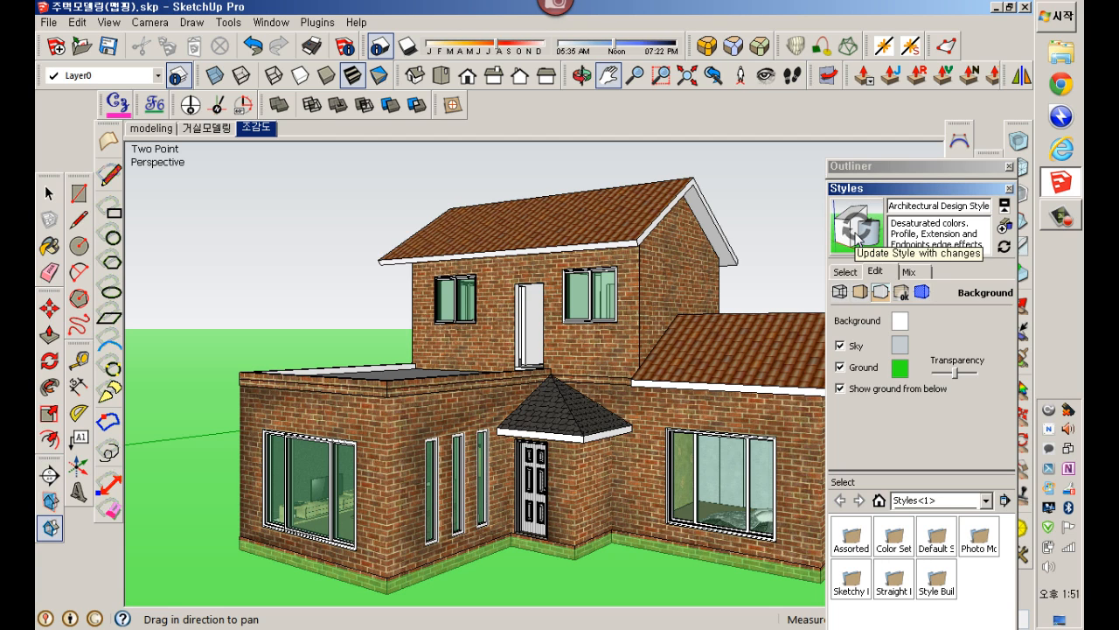
pyautogui.click(858, 236)
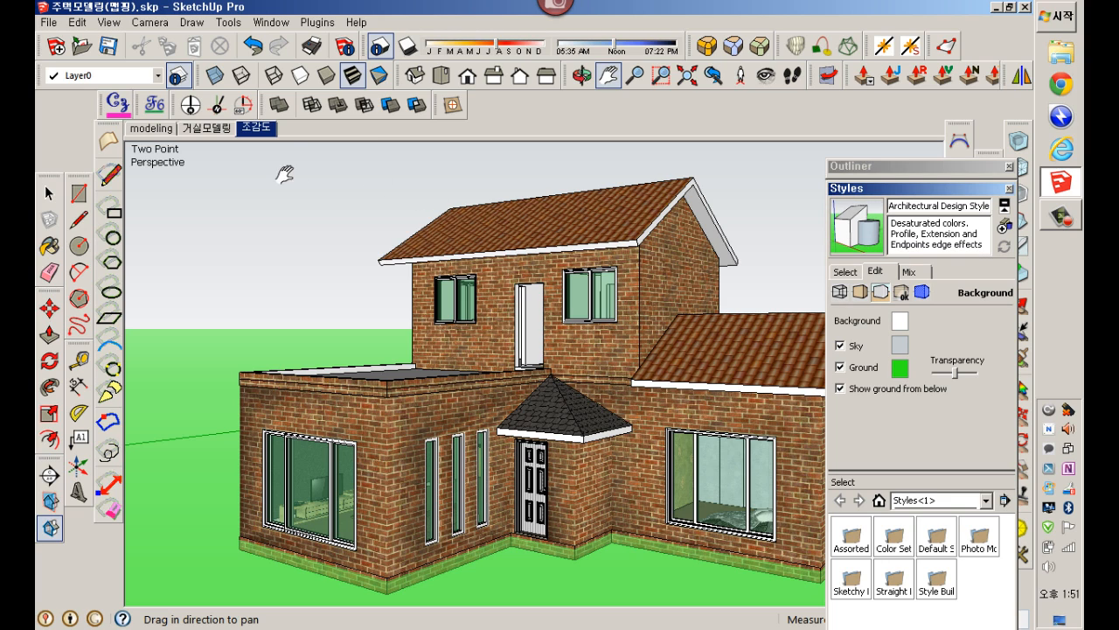
pyautogui.rightClick(263, 133)
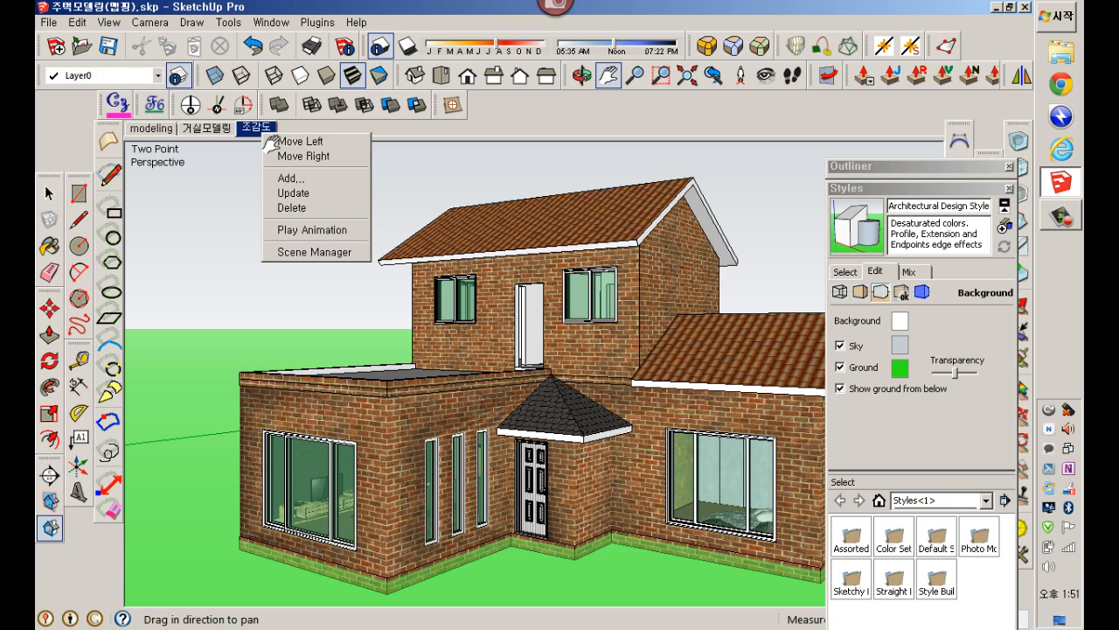
pyautogui.click(305, 198)
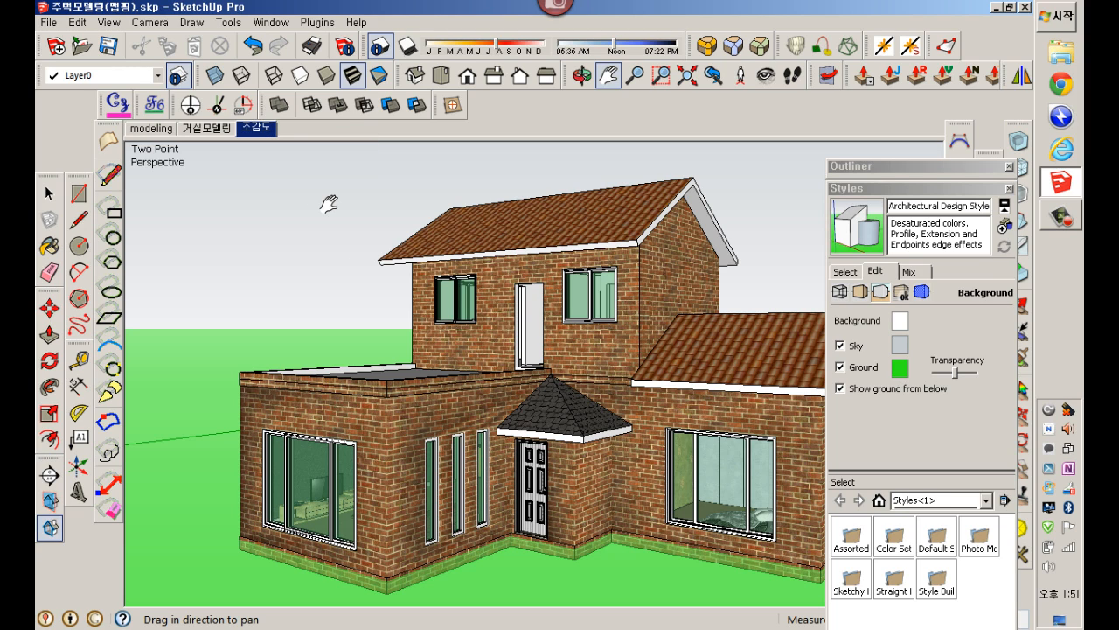
pyautogui.click(891, 191)
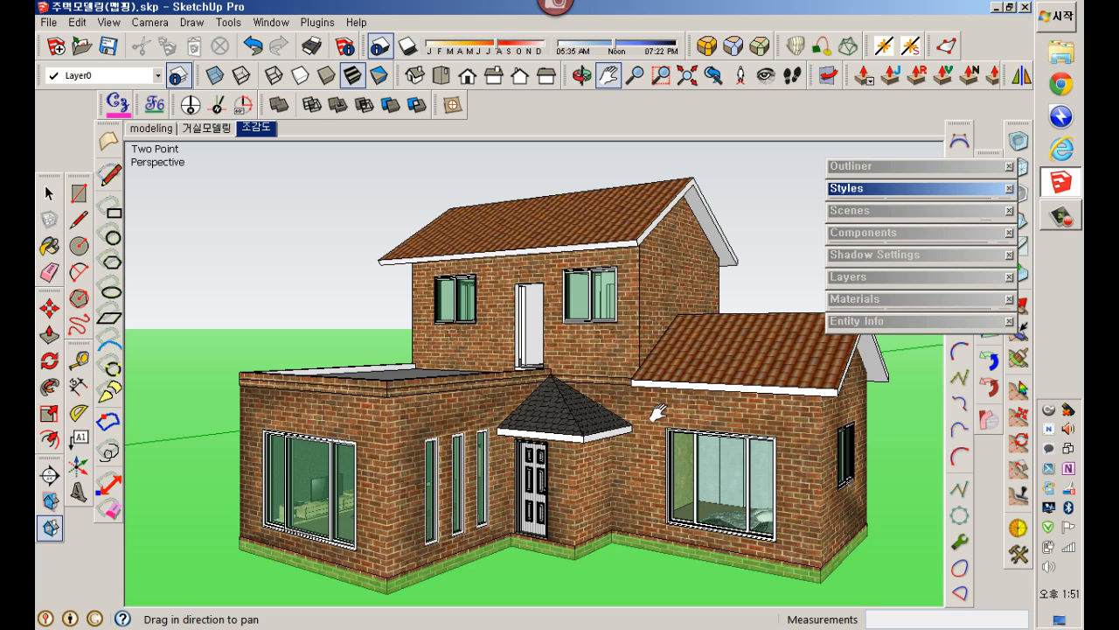
# Step: Reduce the ground transparency to its minimum and save the change to both the style and the 조감도 scene
pyautogui.moveTo(644, 434); pyautogui.dragTo(638, 426)
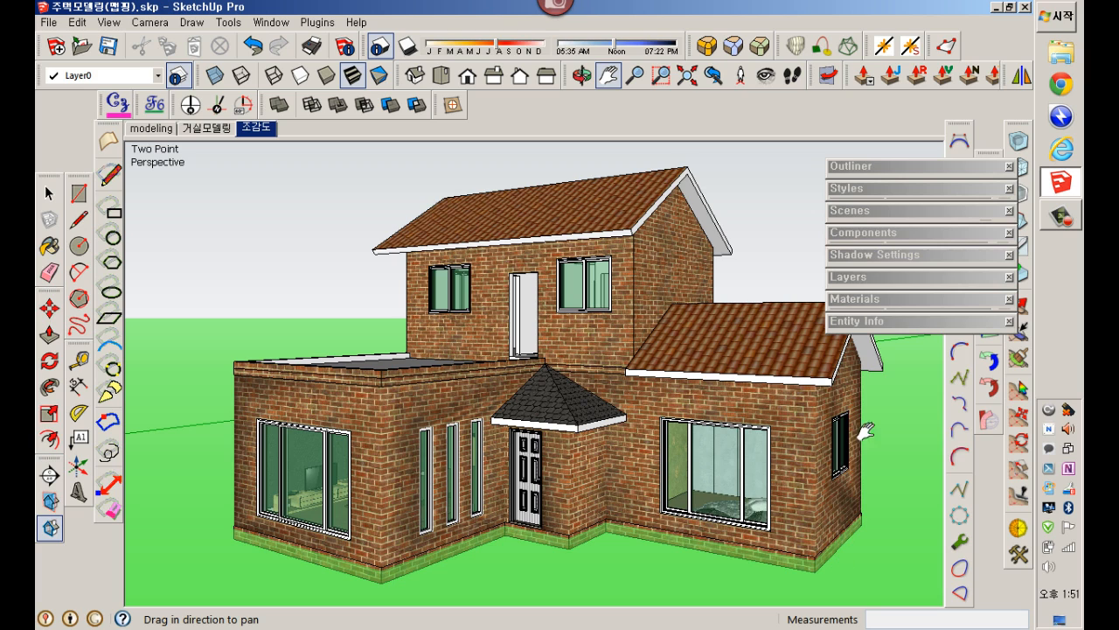
pyautogui.click(864, 190)
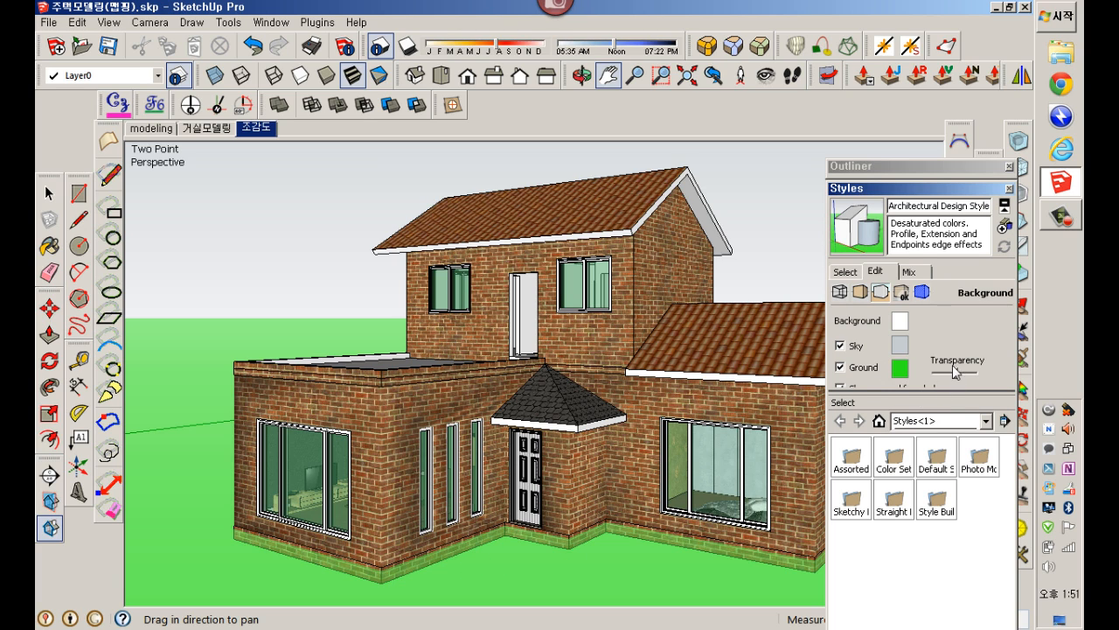
pyautogui.moveTo(957, 377)
pyautogui.mouseDown()
pyautogui.moveTo(978, 378)
pyautogui.moveTo(936, 374)
pyautogui.mouseUp()
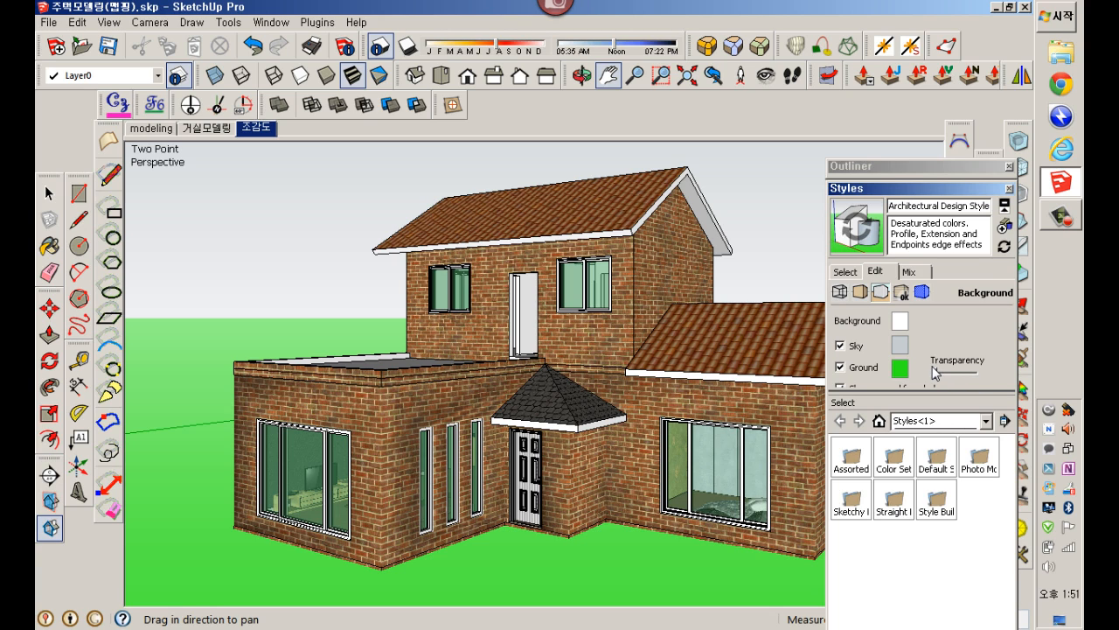
pyautogui.click(861, 249)
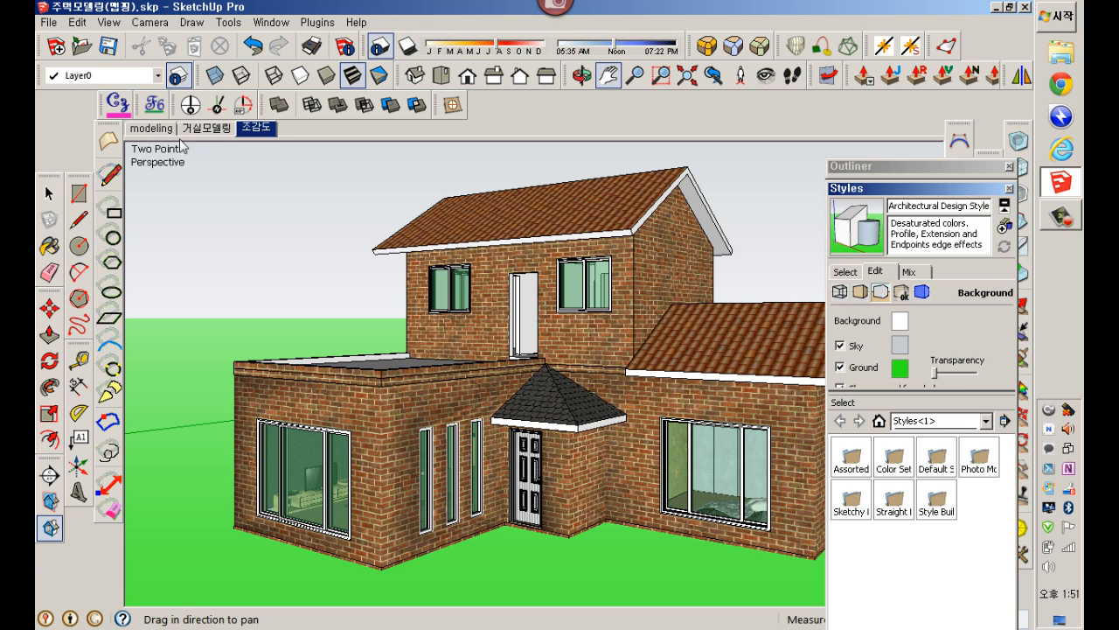
pyautogui.rightClick(257, 141)
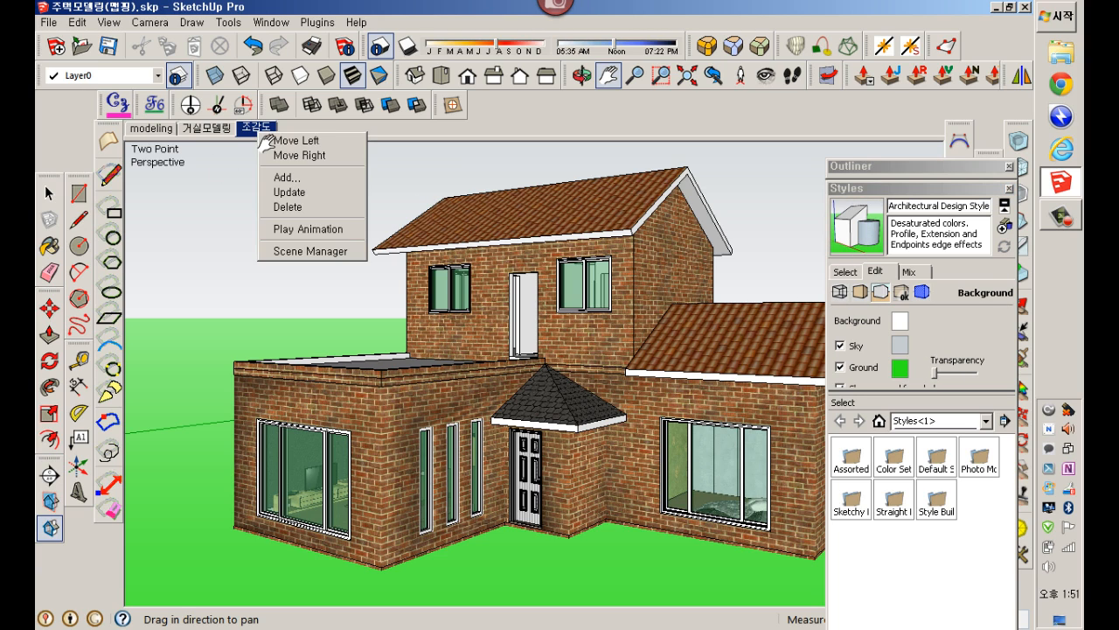
pyautogui.click(301, 199)
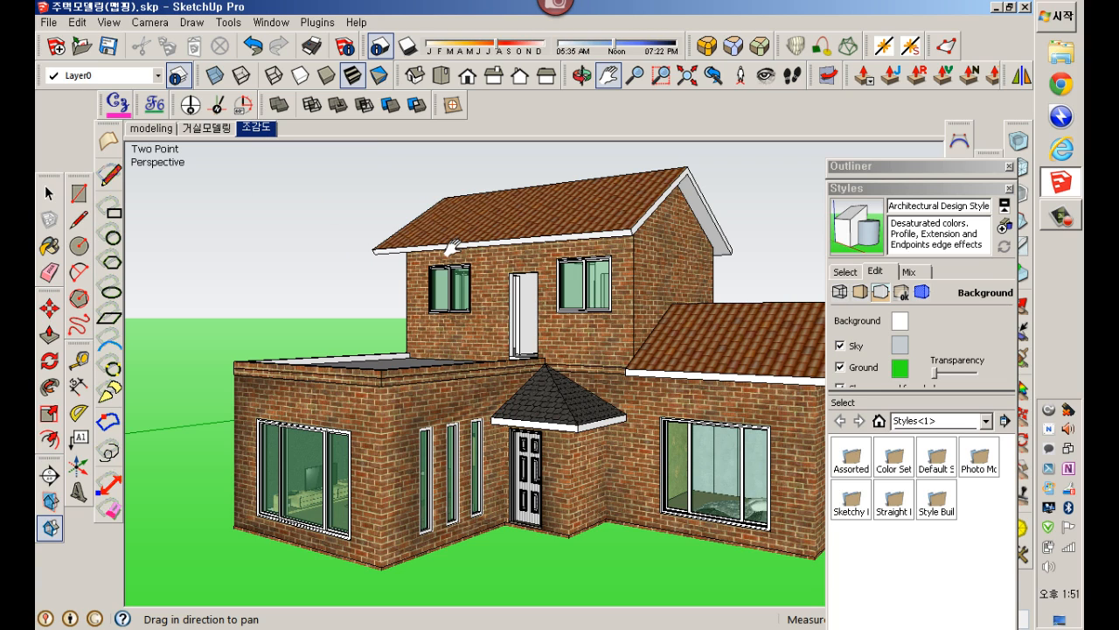
# Step: Switch to the 거실모델링 scene and turn the view from the window side across the coffee table toward the dining area
pyautogui.press('space')
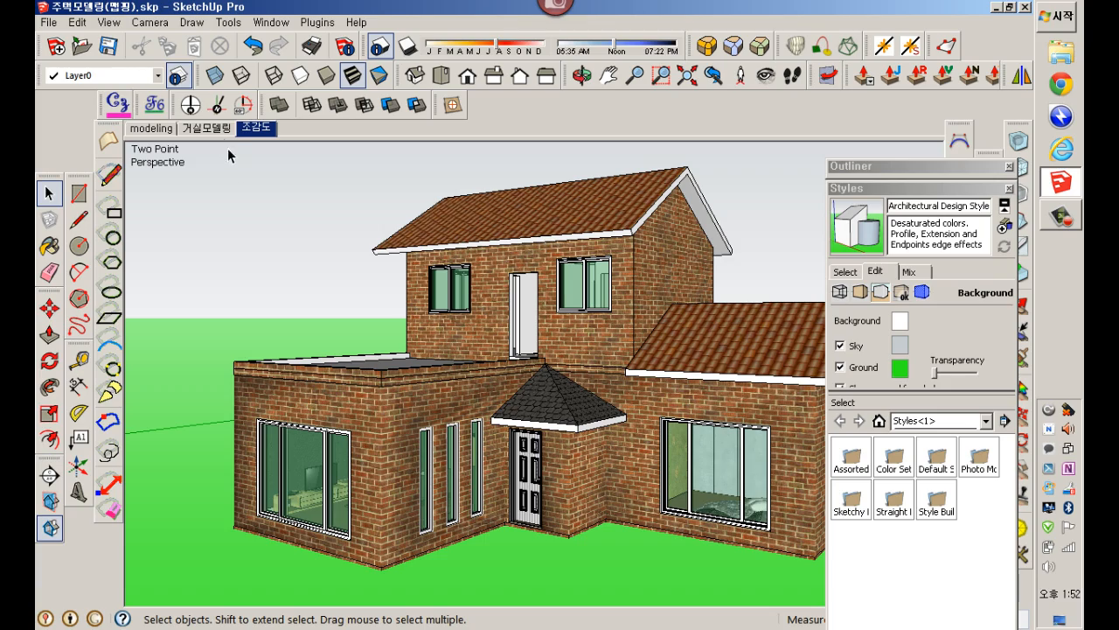
pyautogui.click(206, 129)
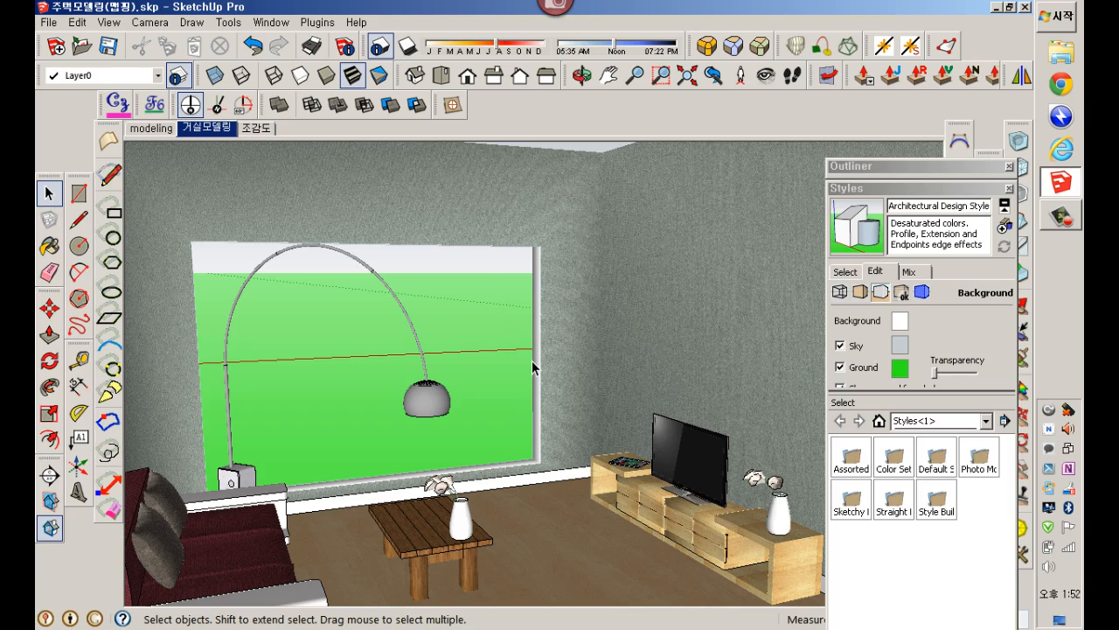
pyautogui.moveTo(531, 360); pyautogui.dragTo(549, 342, button='middle')
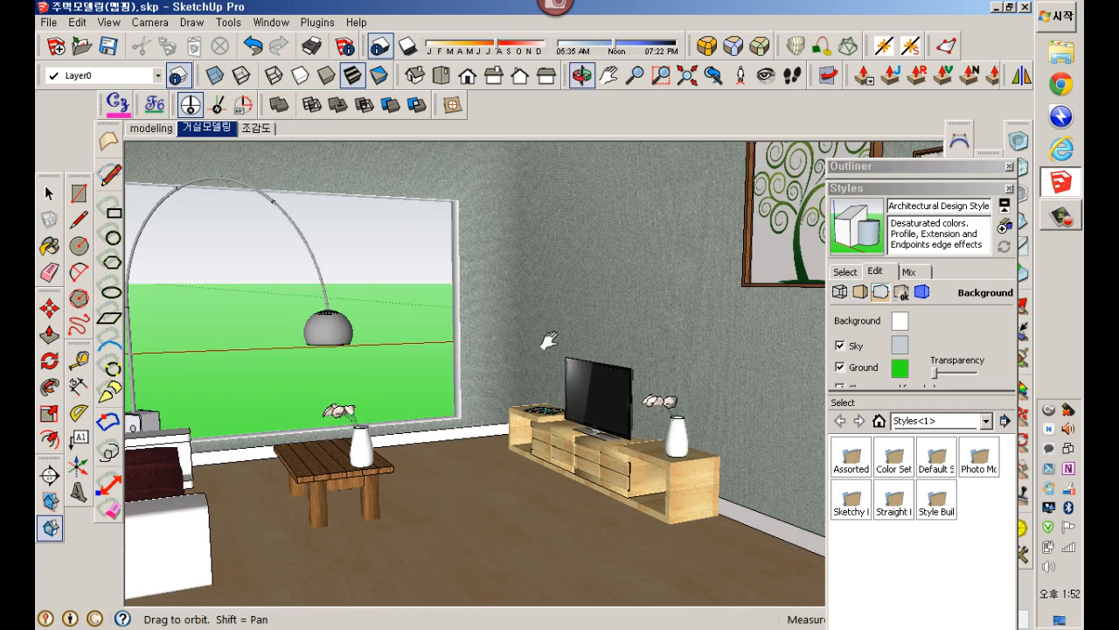
pyautogui.scroll(-2, 543, 336)
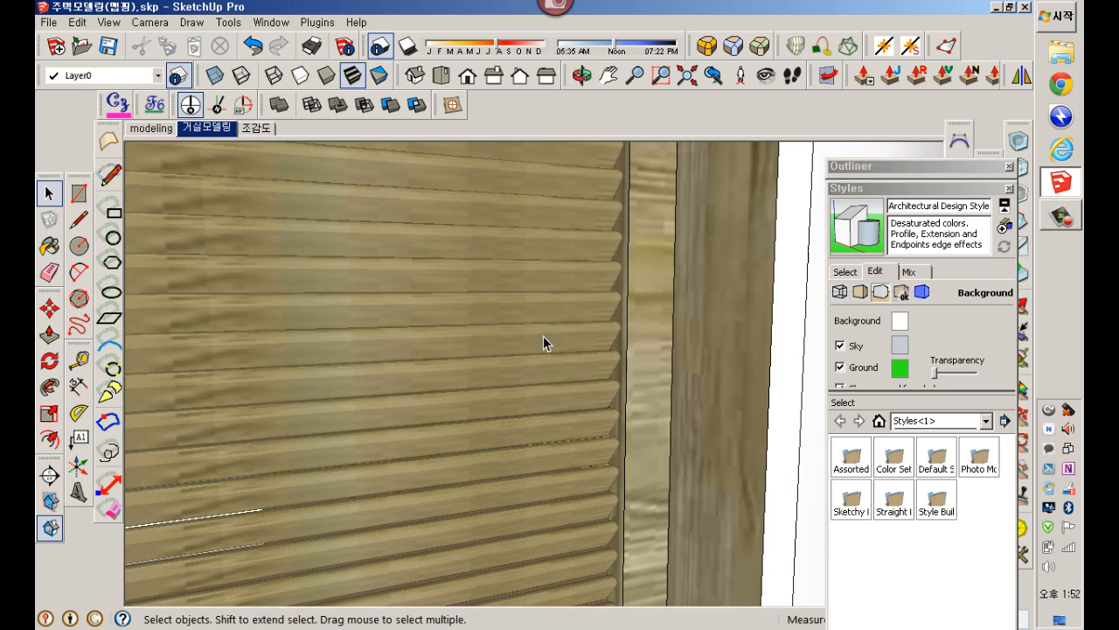
pyautogui.click(714, 76)
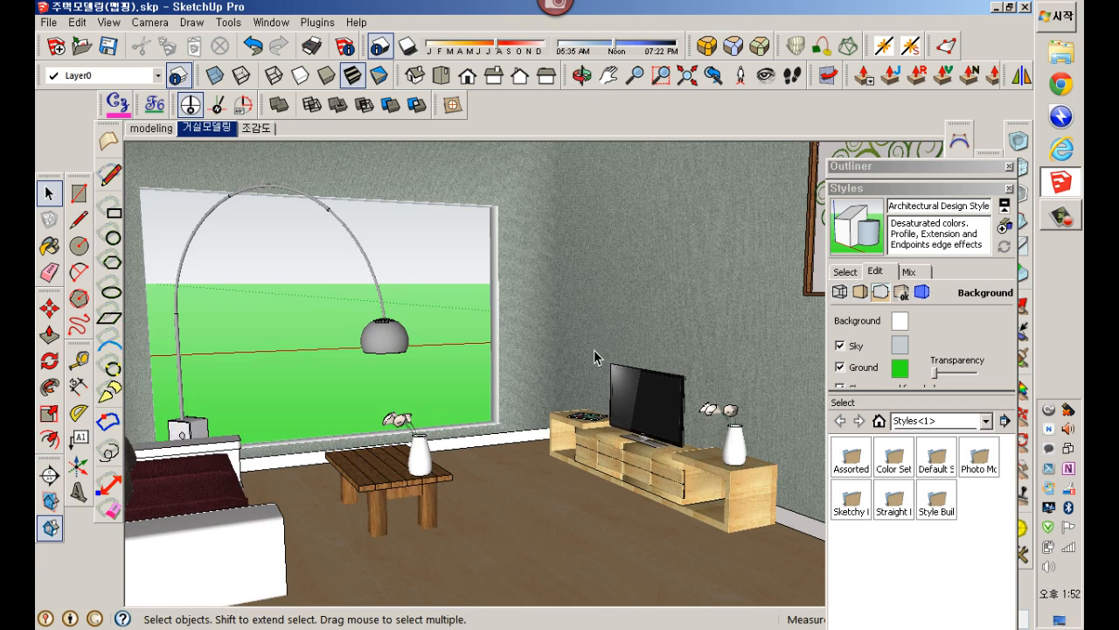
pyautogui.scroll(4, 379, 337)
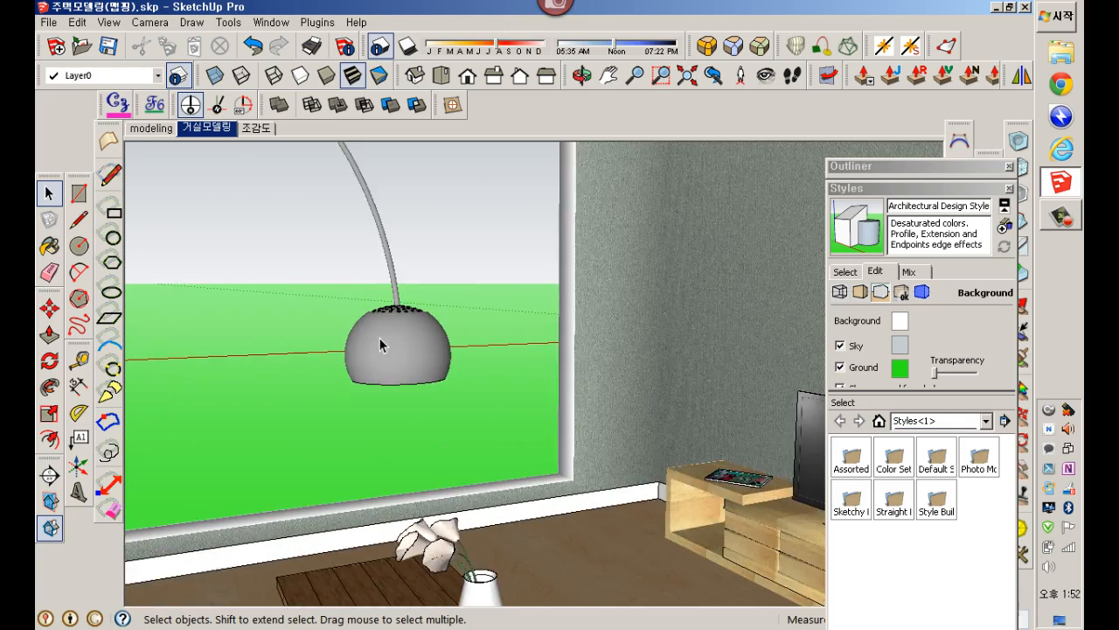
pyautogui.moveTo(379, 337); pyautogui.dragTo(628, 362, button='middle')
pyautogui.scroll(5, 623, 365)
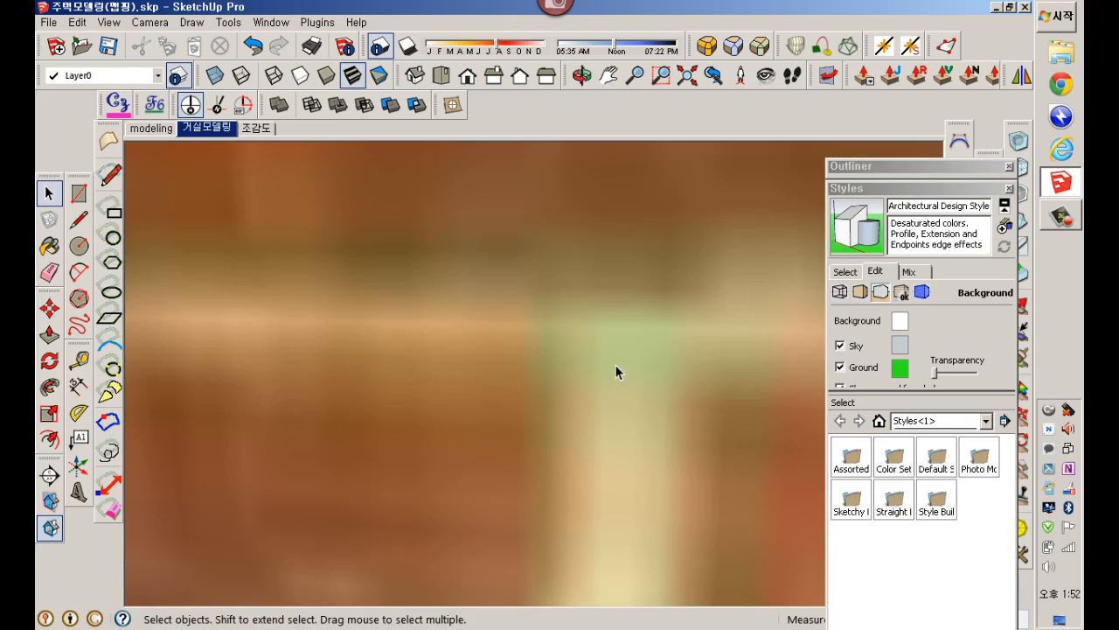
pyautogui.click(713, 77)
pyautogui.moveTo(544, 371); pyautogui.dragTo(602, 363, button='middle')
pyautogui.scroll(-3, 639, 370)
pyautogui.scroll(-4, 602, 366)
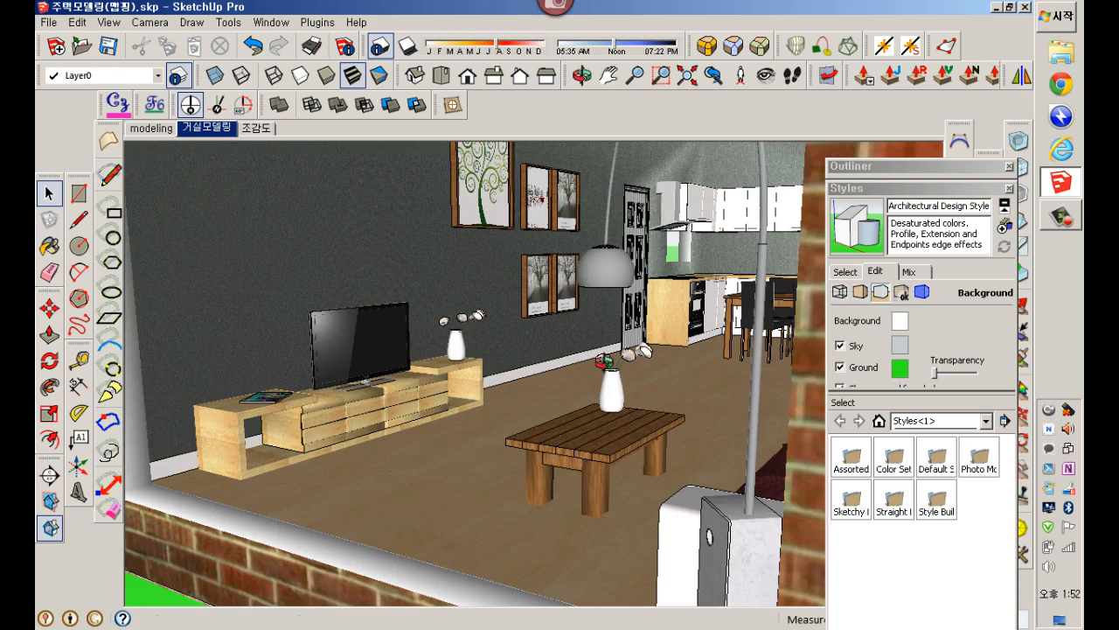
pyautogui.scroll(5, 612, 363)
pyautogui.moveTo(636, 366); pyautogui.dragTo(492, 318, button='middle')
pyautogui.click(714, 76)
# Step: Hide all the floating settings panels to free the drawing area
pyautogui.press('w')
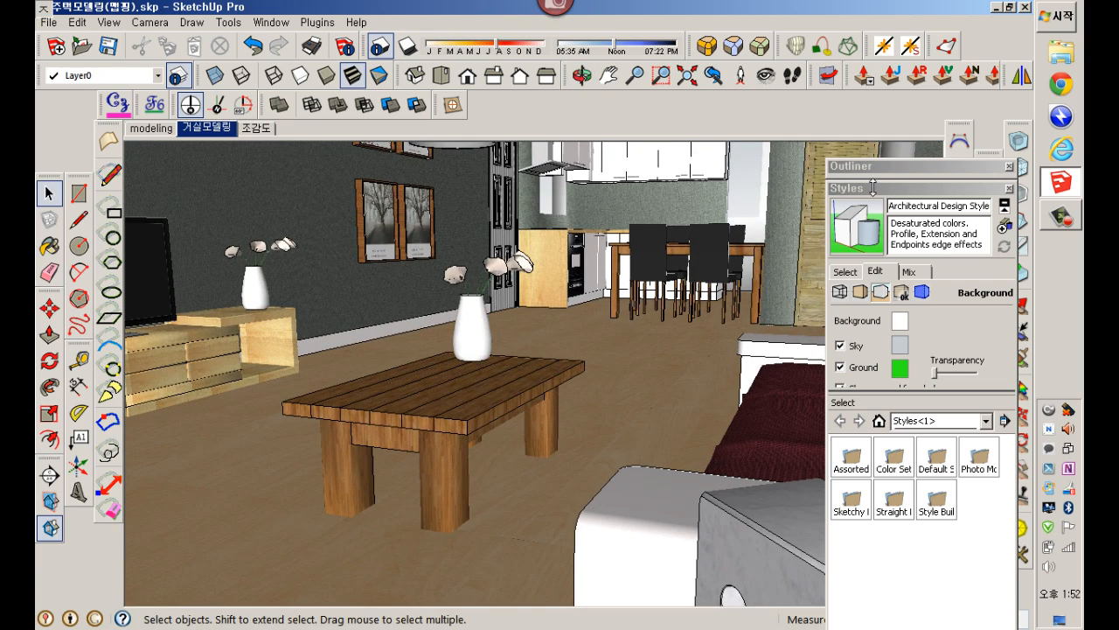
pyautogui.click(872, 166)
pyautogui.click(872, 166)
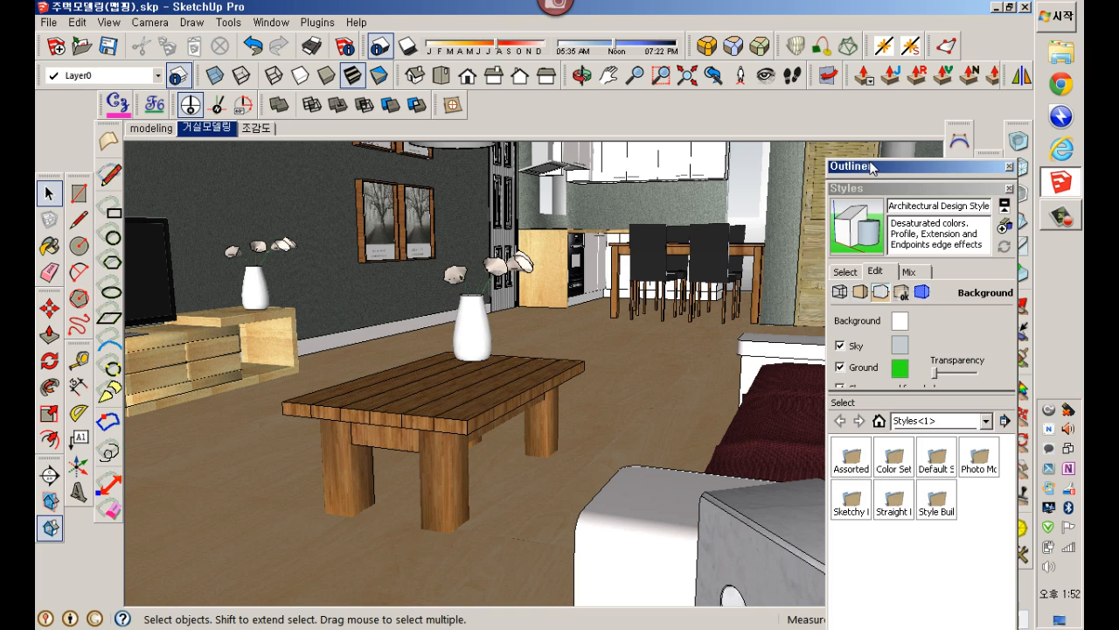
pyautogui.press('w')
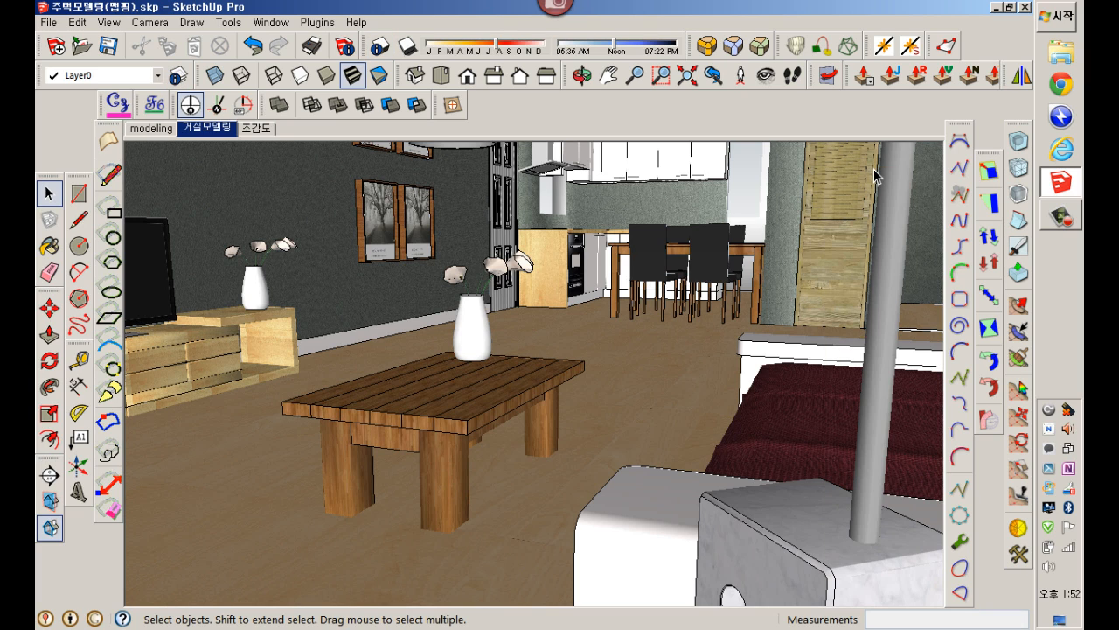
# Step: Frame the living room with a field of view widened to about 57 degrees and add this view as a new scene
pyautogui.moveTo(790, 219); pyautogui.dragTo(737, 291, button='middle')
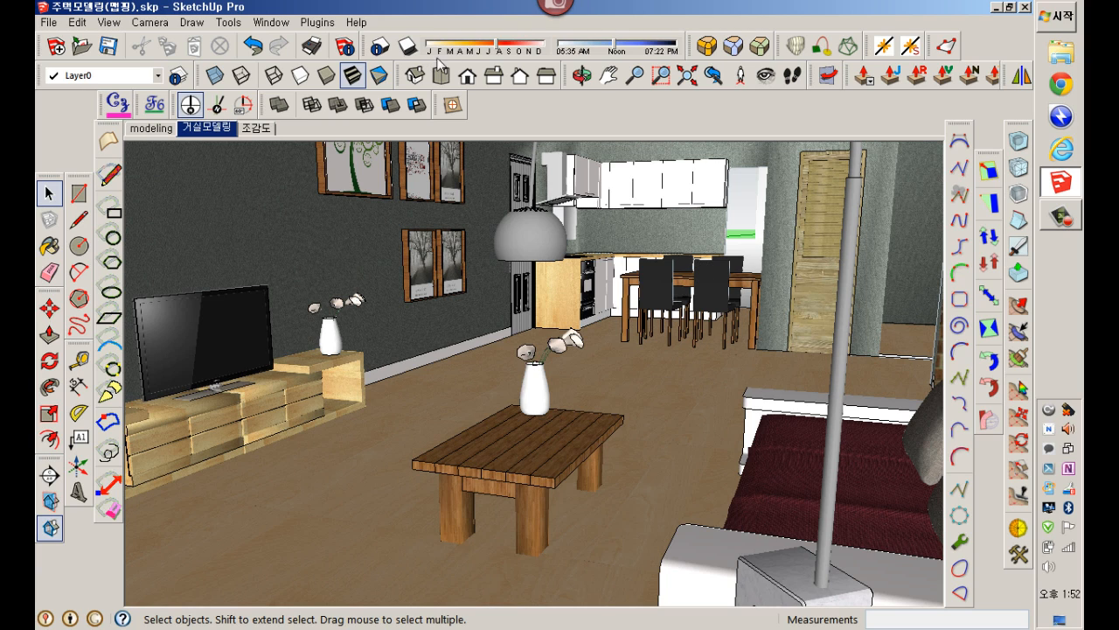
pyautogui.click(636, 77)
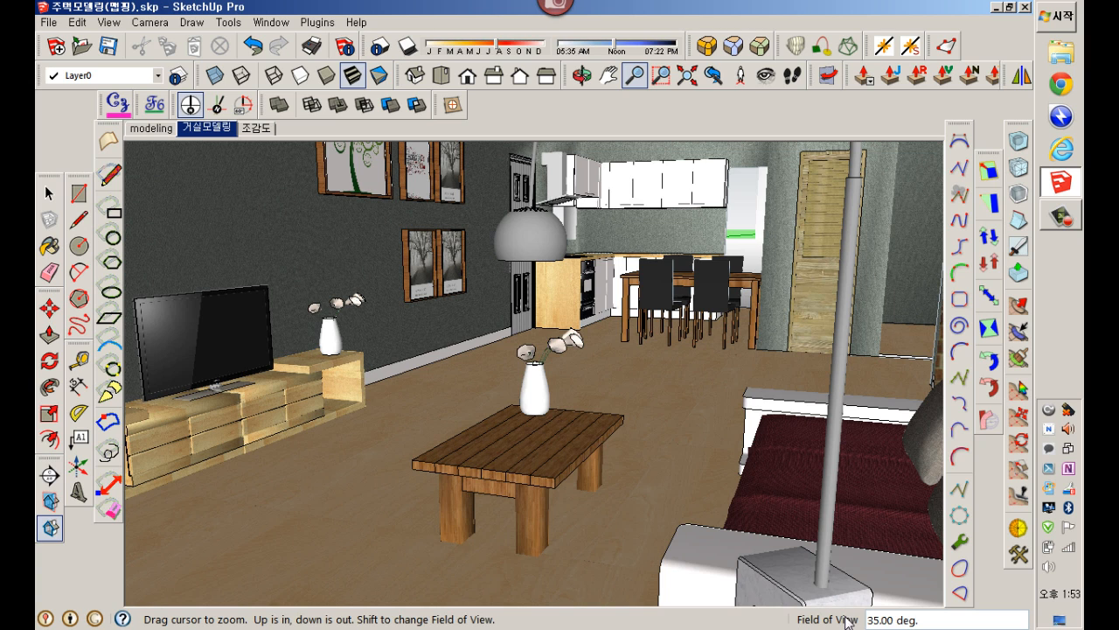
pyautogui.moveTo(644, 473); pyautogui.dragTo(649, 391)
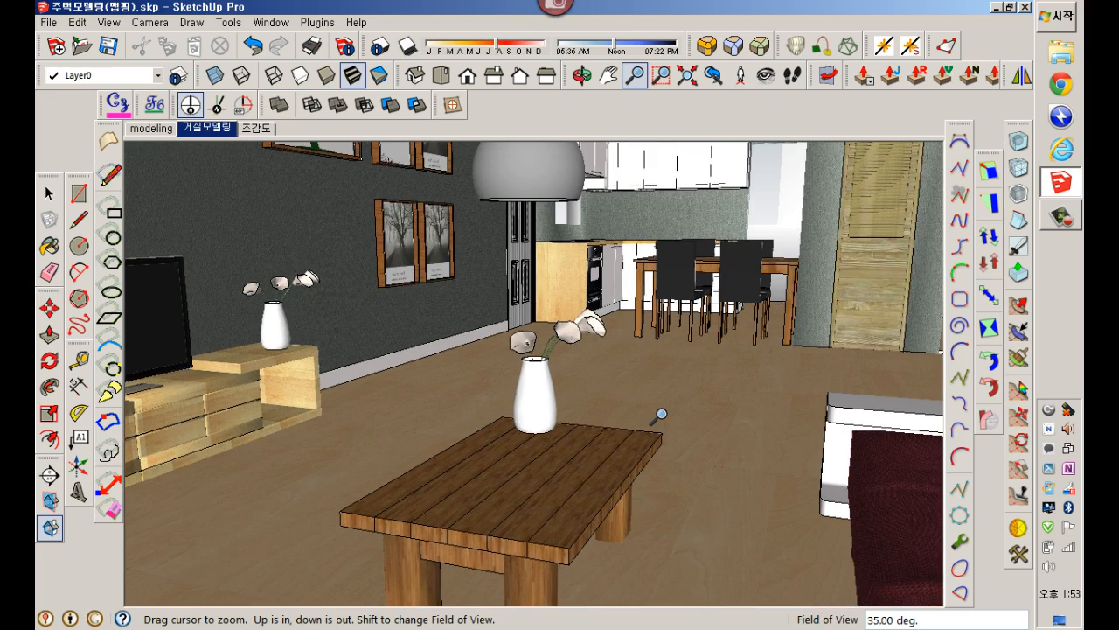
pyautogui.keyDown('shift'); pyautogui.moveTo(661, 415); pyautogui.dragTo(657, 399, button='middle'); pyautogui.keyUp('shift')
pyautogui.moveTo(660, 392); pyautogui.dragTo(661, 402)
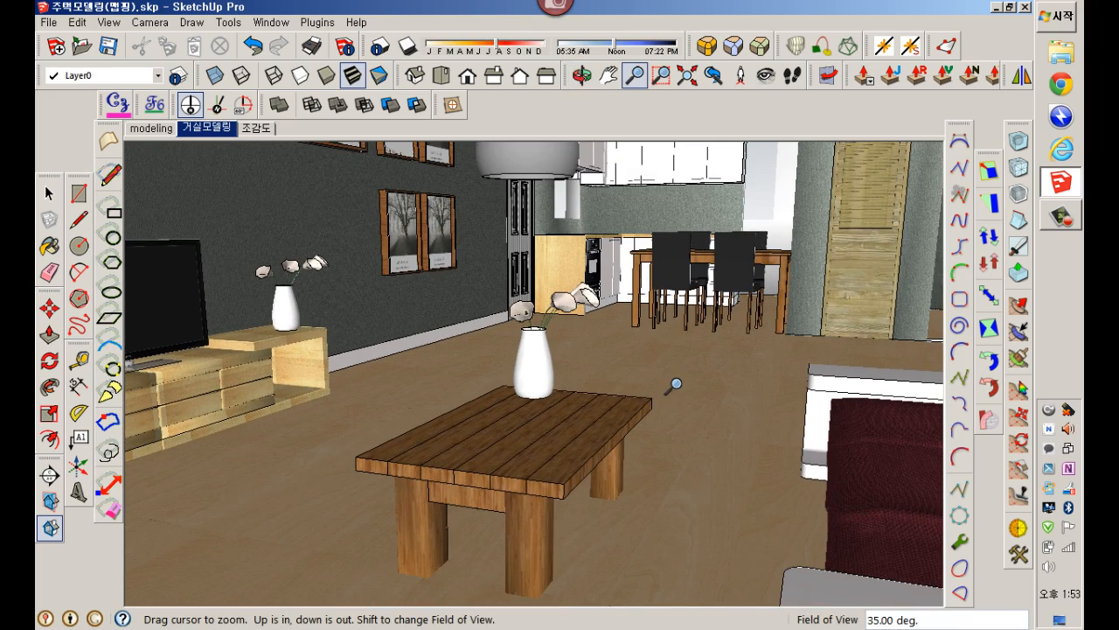
pyautogui.keyDown('shift'); pyautogui.moveTo(668, 371); pyautogui.dragTo(668, 483); pyautogui.keyUp('shift')
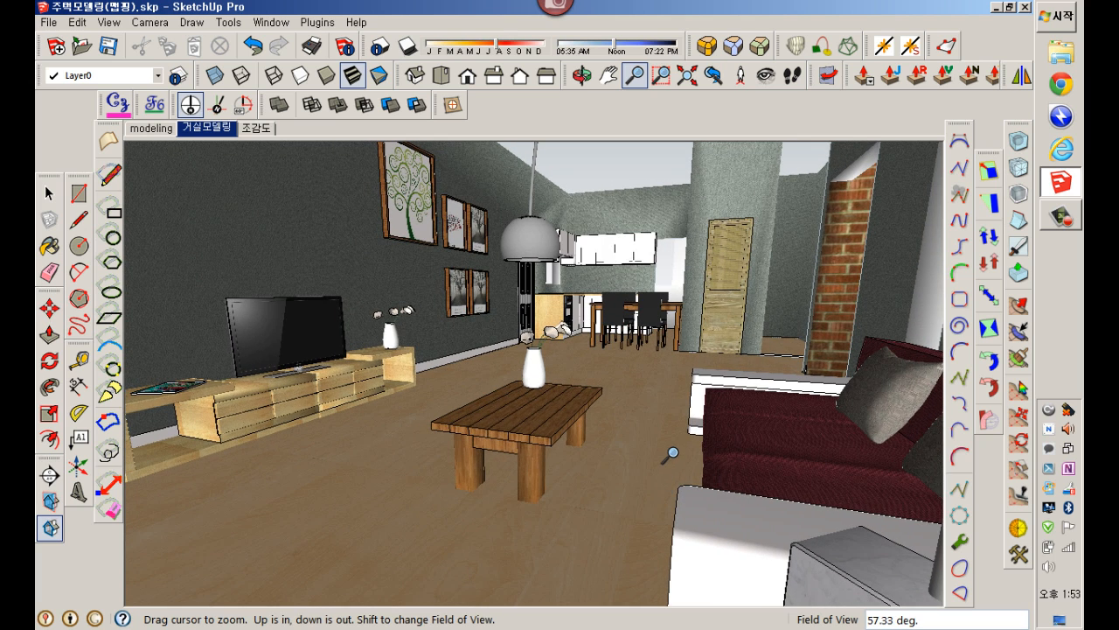
pyautogui.rightClick(207, 130)
pyautogui.click(232, 172)
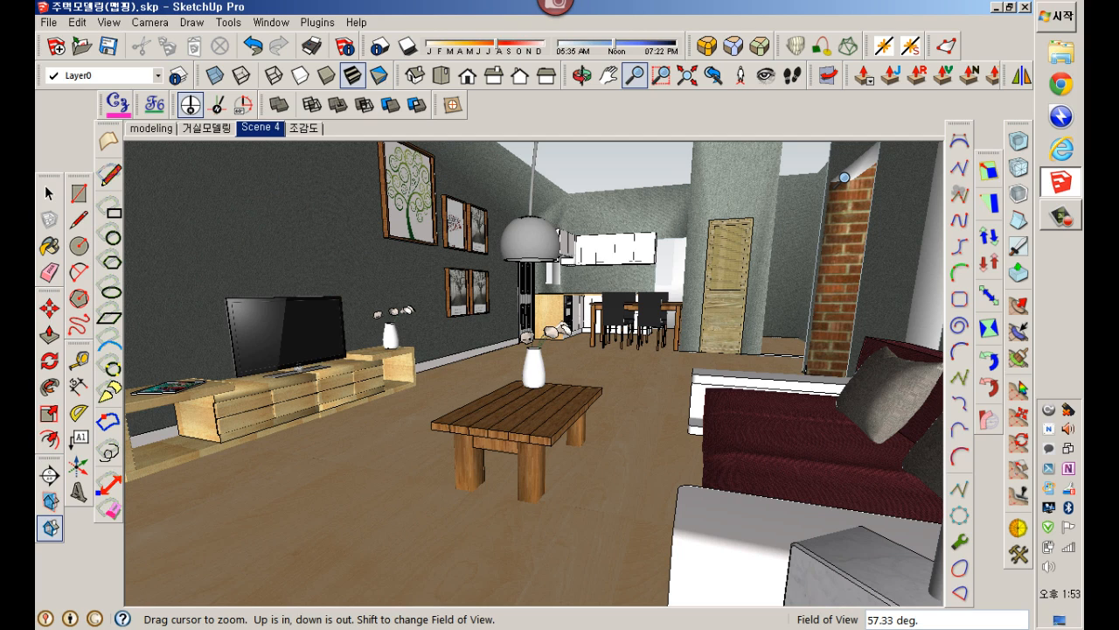
# Step: Bring back the settings panels and make the ceiling layer 16.천정 and the stair layer 12.계단 visible
pyautogui.press('space')
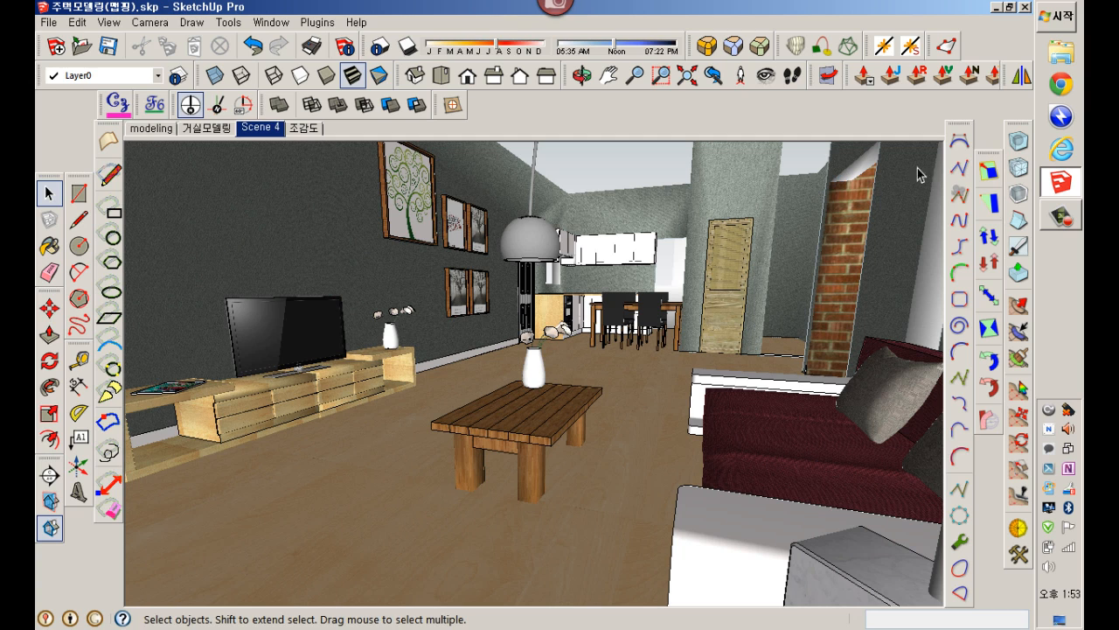
pyautogui.press('`')
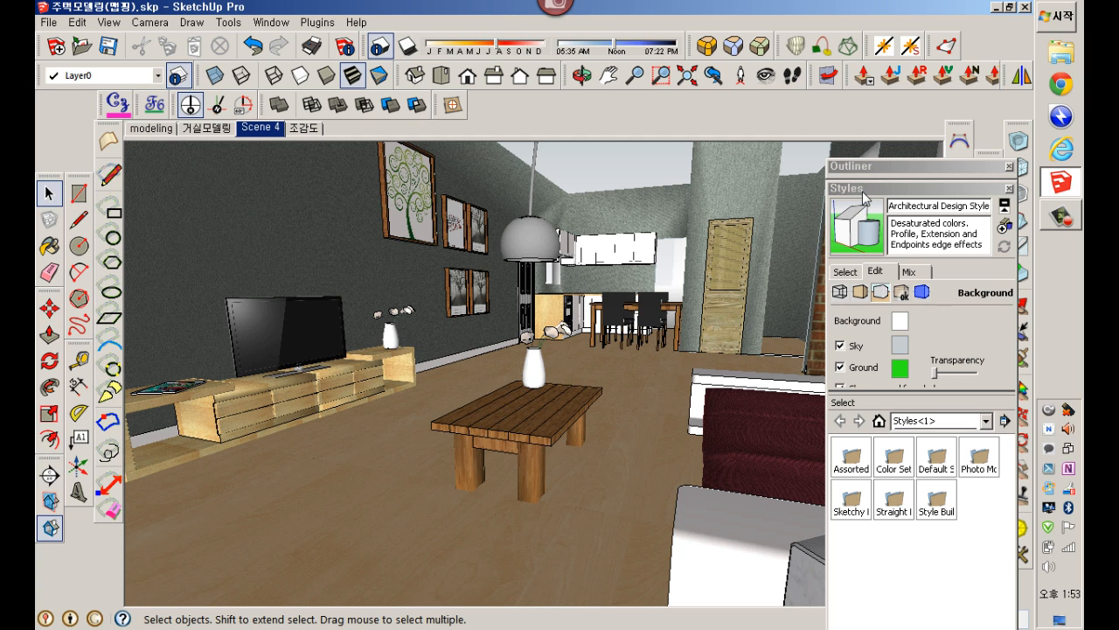
pyautogui.click(864, 191)
pyautogui.click(862, 254)
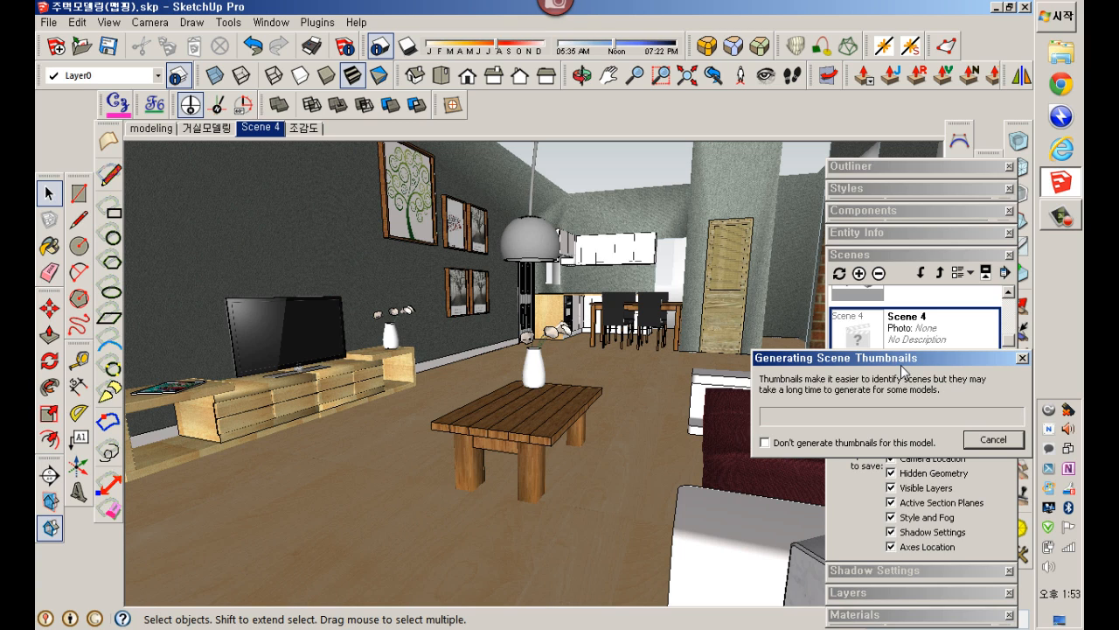
pyautogui.click(883, 255)
pyautogui.click(882, 301)
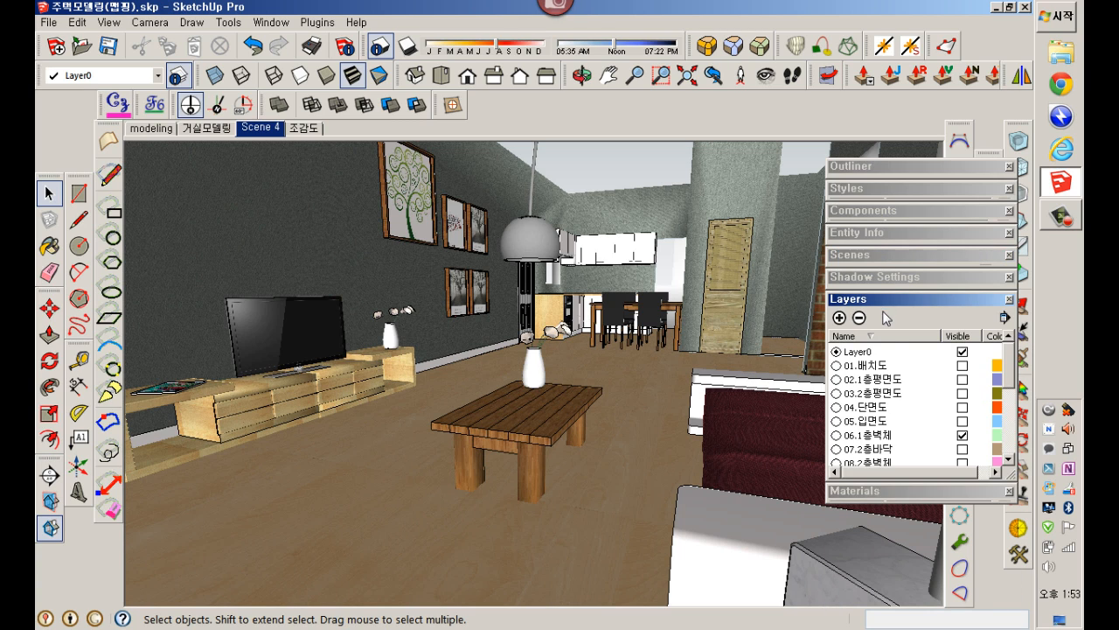
pyautogui.scroll(-3, 1017, 400)
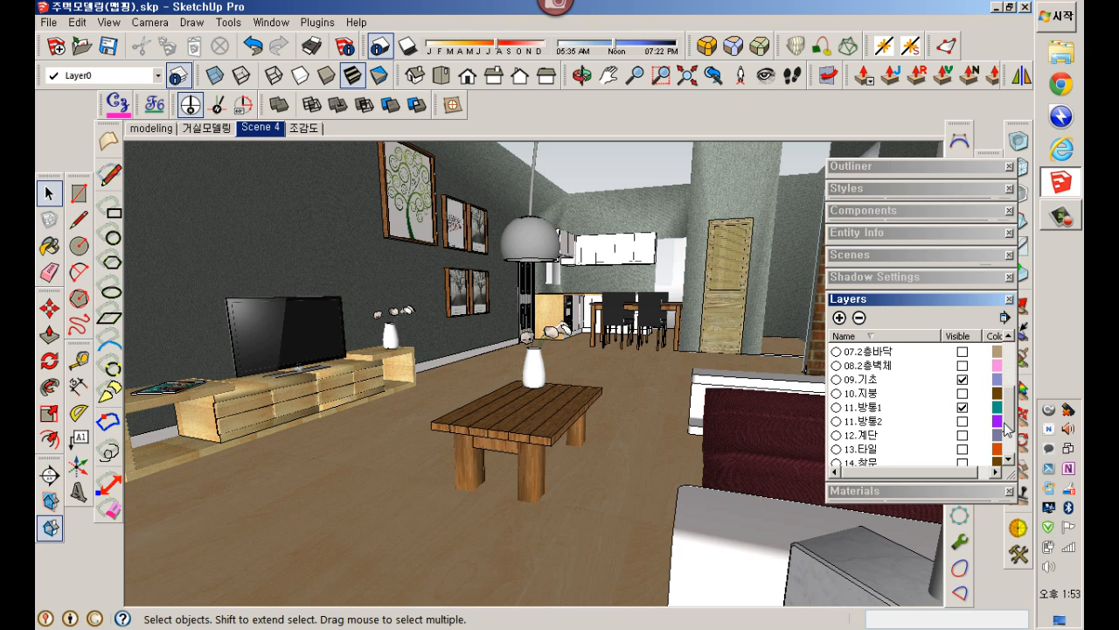
pyautogui.scroll(-2, 1008, 424)
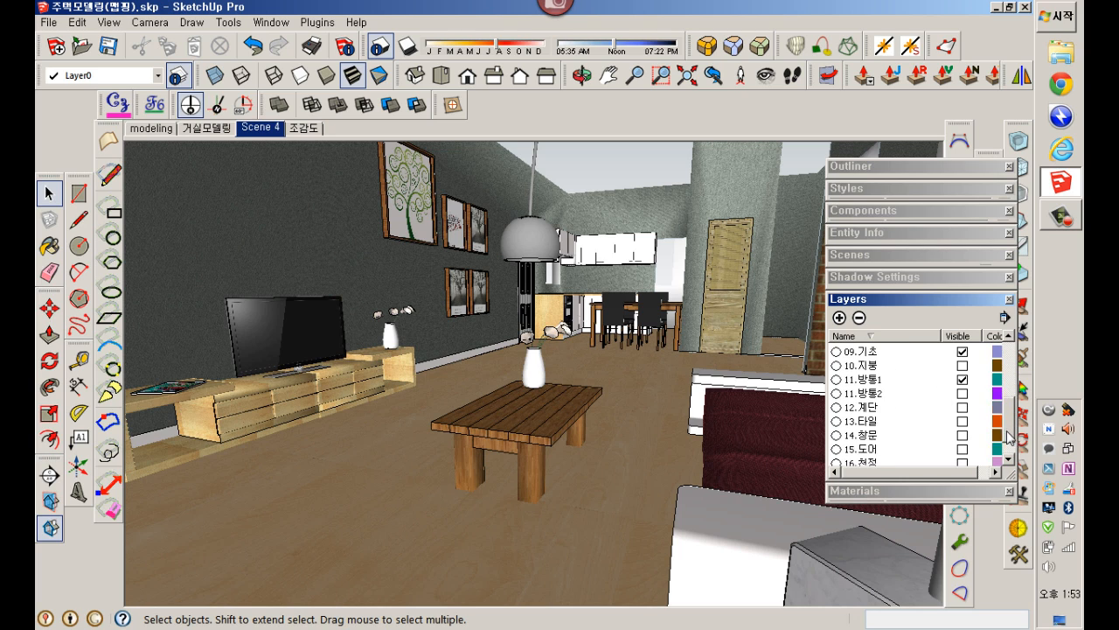
pyautogui.click(962, 436)
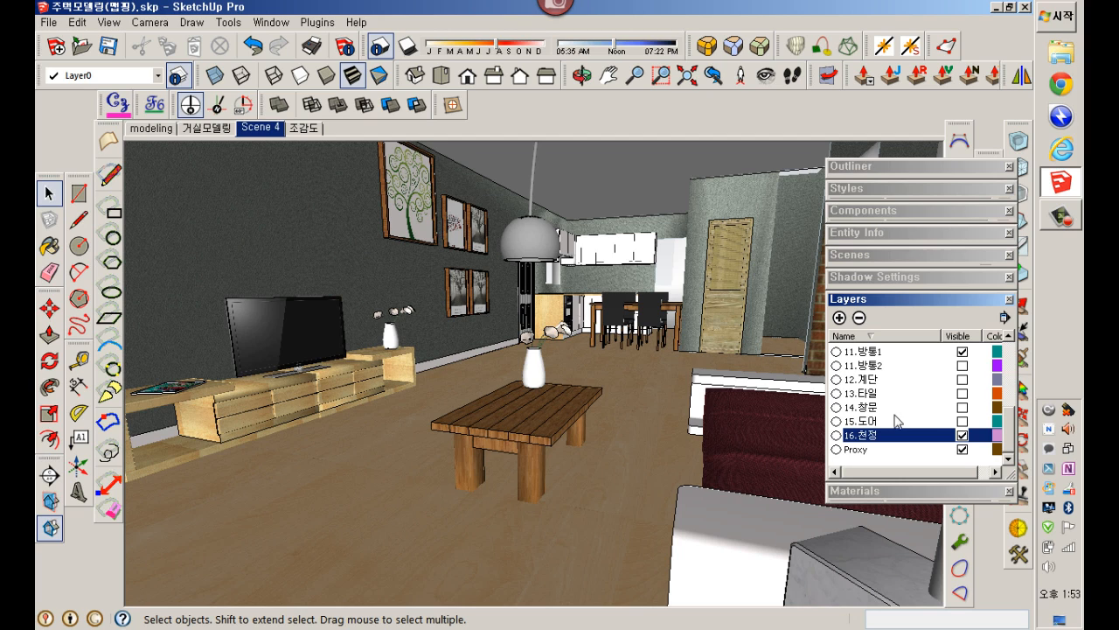
pyautogui.click(963, 380)
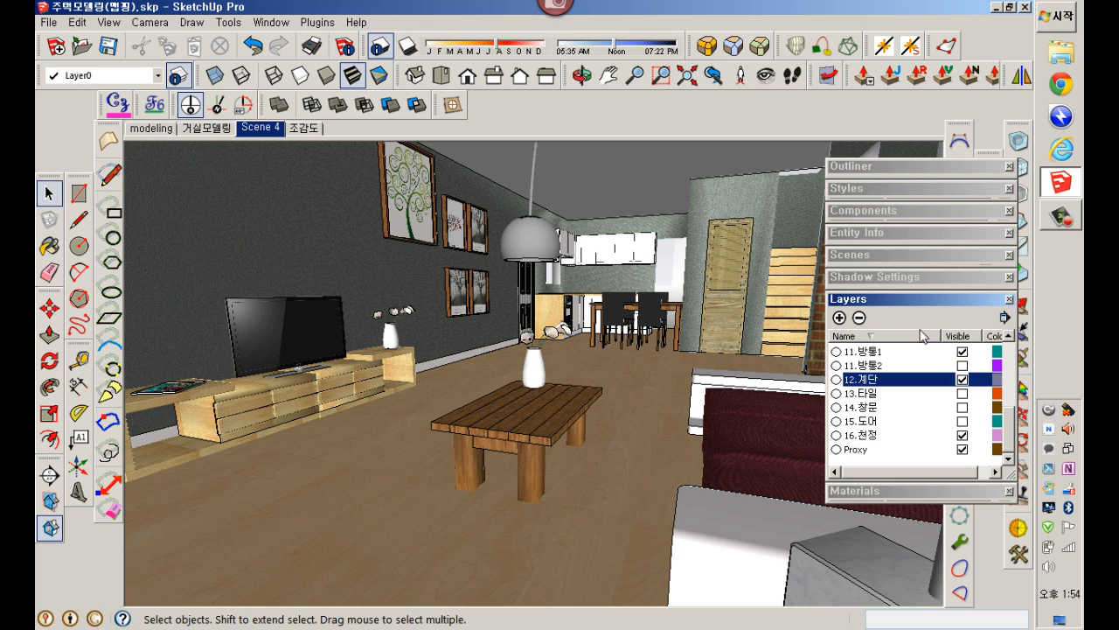
# Step: Update Scene 4 with the current layer visibility and rename it 거실
pyautogui.rightClick(270, 134)
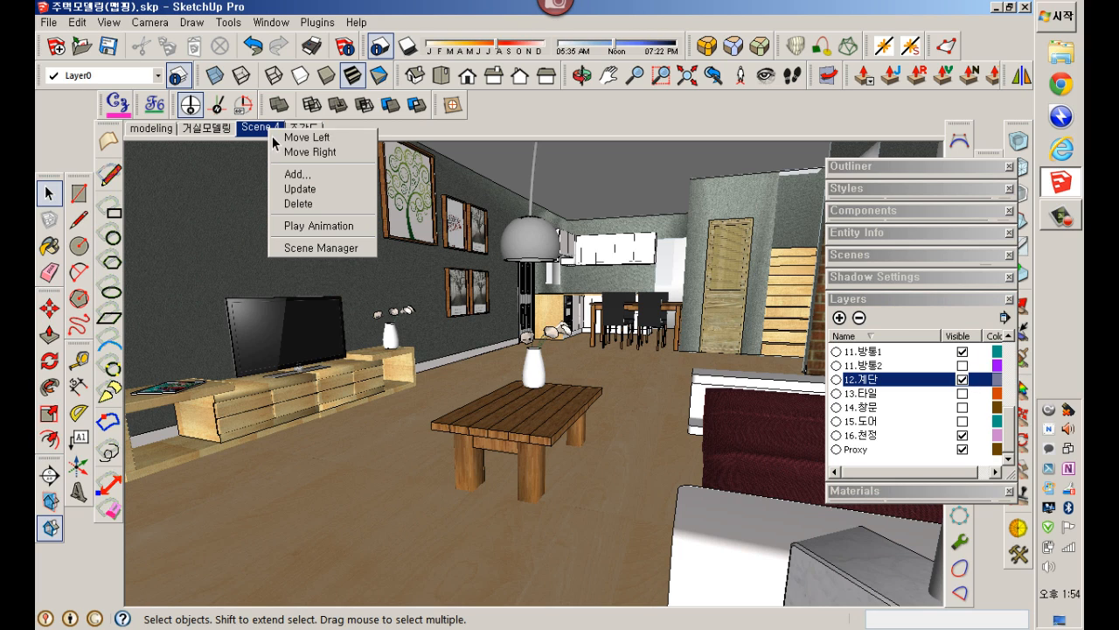
pyautogui.click(295, 188)
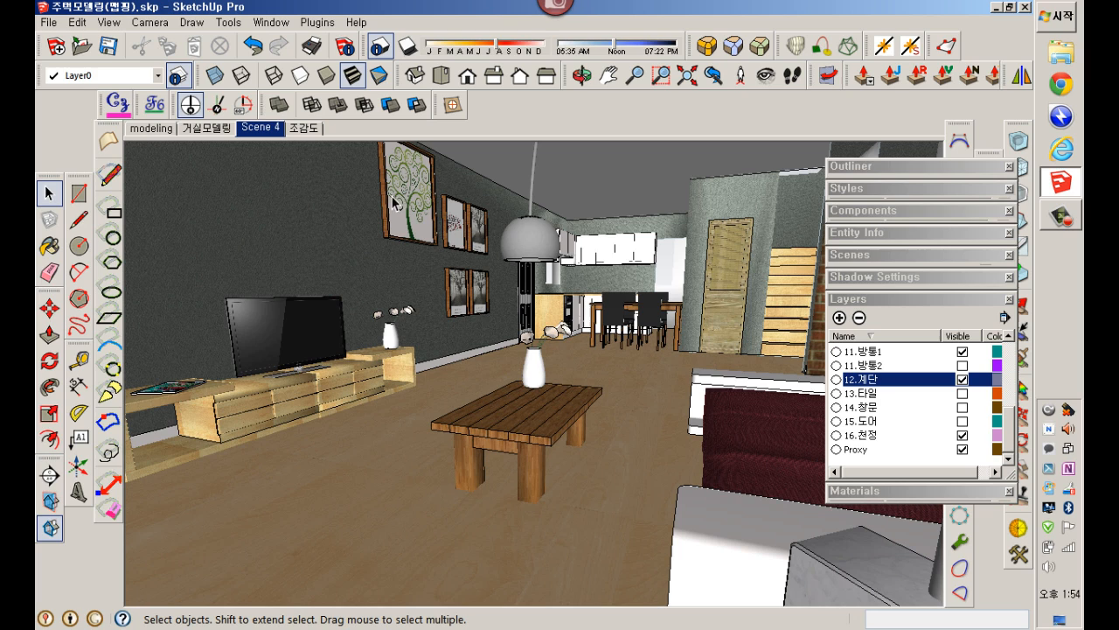
pyautogui.click(885, 256)
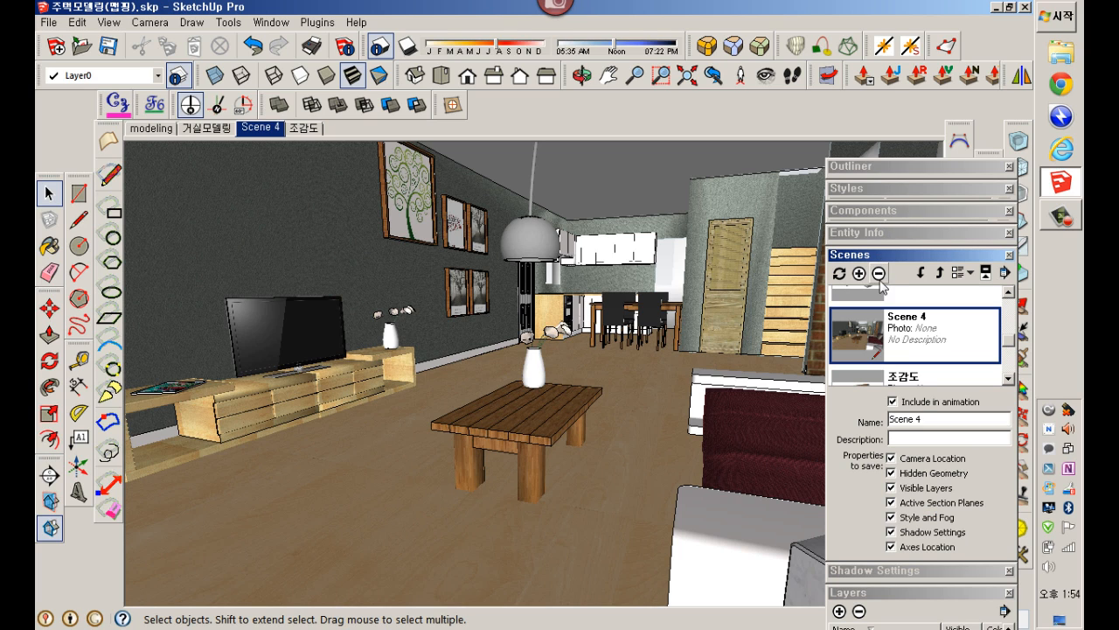
pyautogui.moveTo(928, 426); pyautogui.dragTo(880, 425)
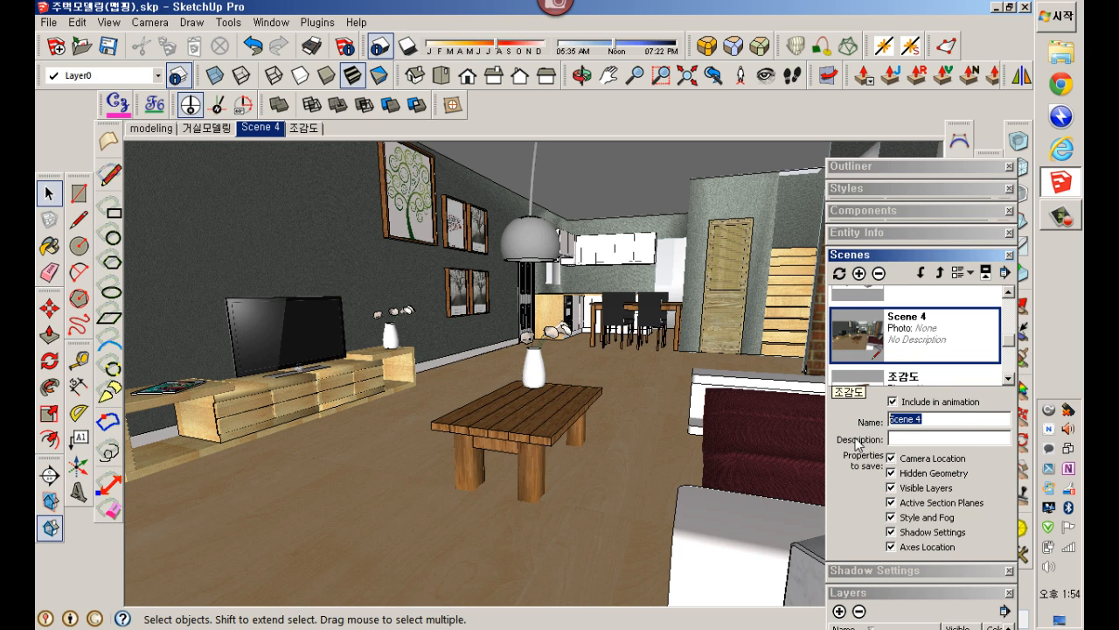
pyautogui.write('ㄱ거시ㄹ')
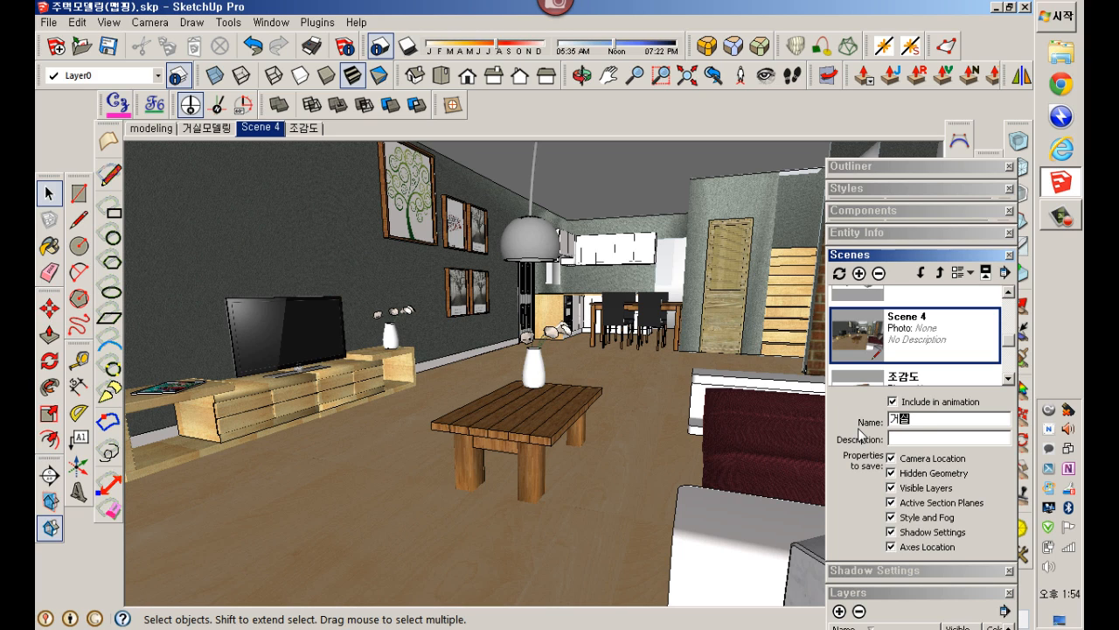
pyautogui.press('Return')
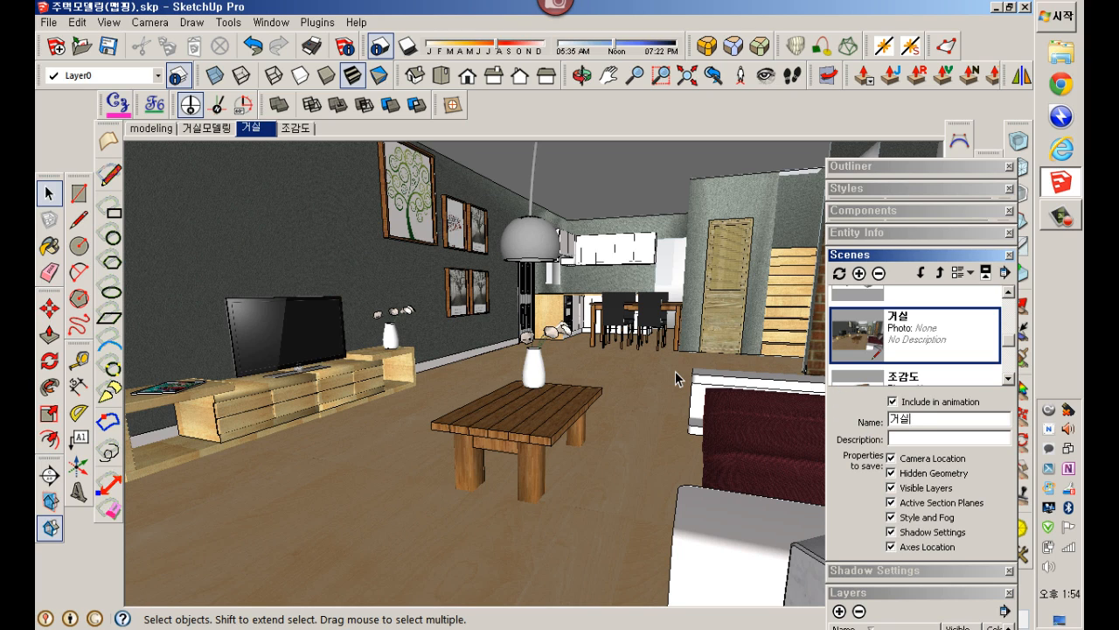
# Step: Bring the view to the dining table and kitchen, hide the panels, and widen the field of view to about 74 degrees
pyautogui.click(630, 349)
pyautogui.scroll(5, 634, 342)
pyautogui.keyDown('shift'); pyautogui.moveTo(636, 336); pyautogui.dragTo(627, 373, button='middle'); pyautogui.keyUp('shift')
pyautogui.scroll(2, 627, 377)
pyautogui.scroll(3, 627, 377)
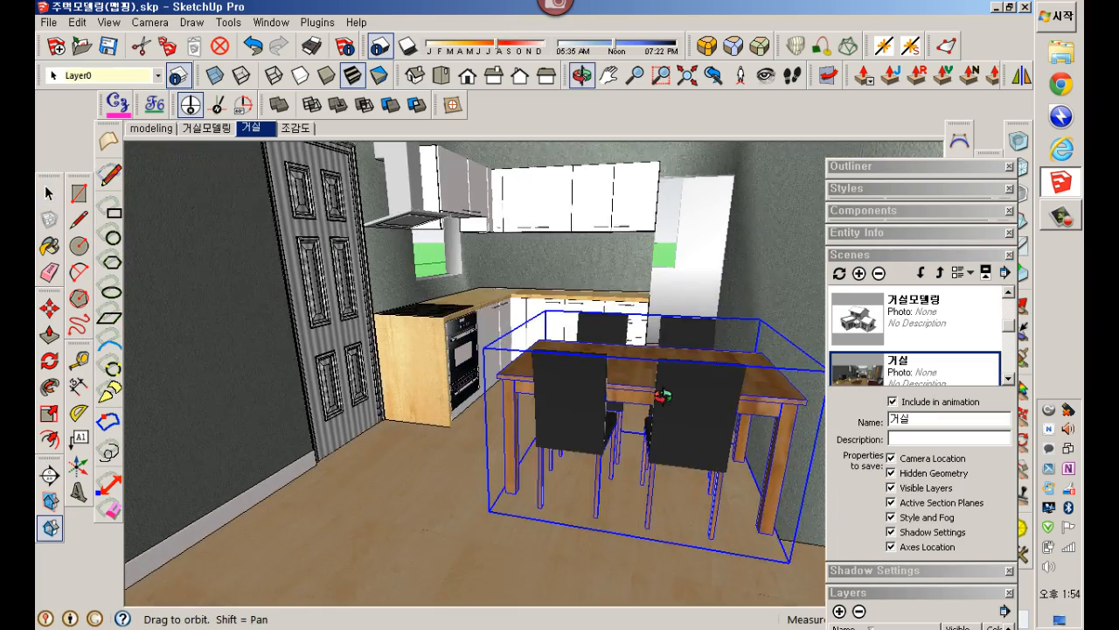
pyautogui.scroll(3, 627, 376)
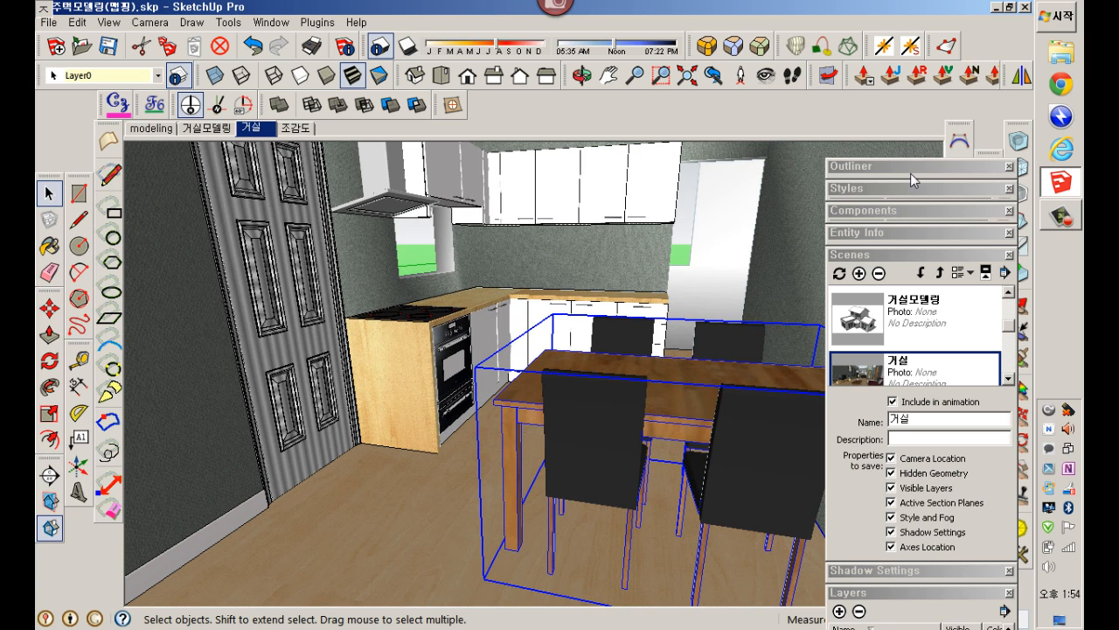
pyautogui.moveTo(789, 290); pyautogui.dragTo(734, 281, button='middle')
pyautogui.scroll(1, 724, 300)
pyautogui.scroll(-1, 726, 300)
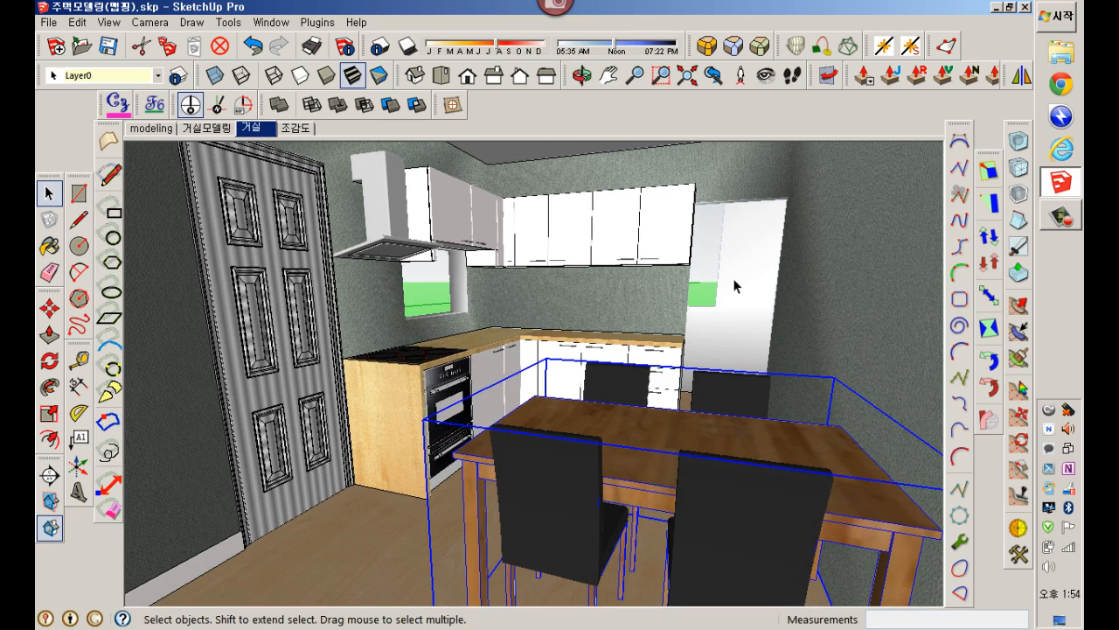
pyautogui.click(636, 79)
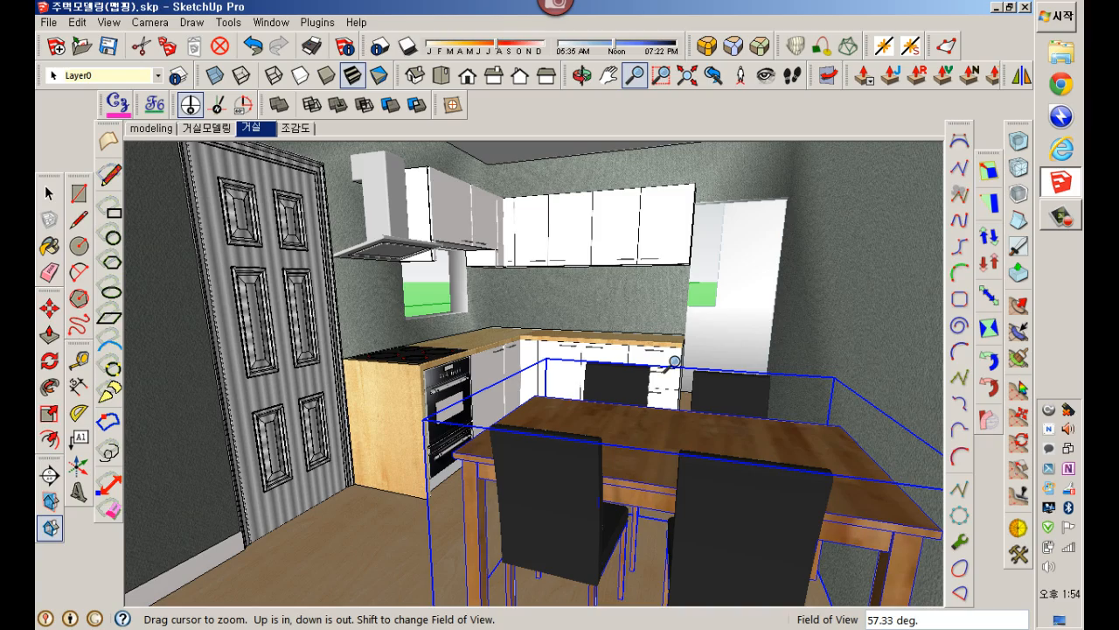
pyautogui.keyDown('shift'); pyautogui.moveTo(676, 355); pyautogui.dragTo(675, 374); pyautogui.keyUp('shift')
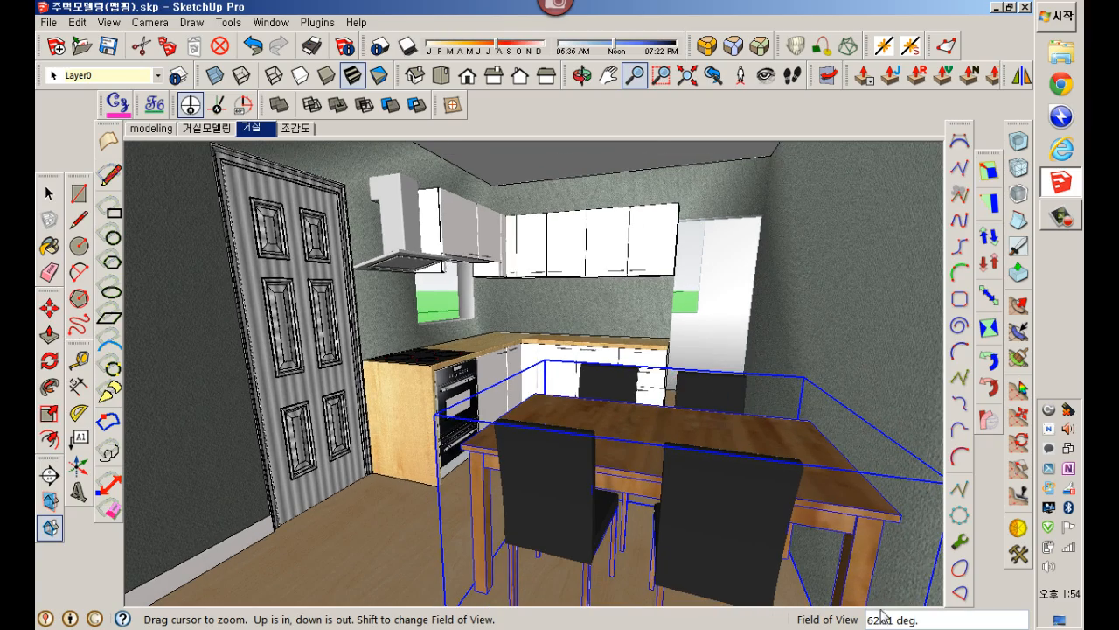
pyautogui.moveTo(719, 476)
pyautogui.keyDown('shift'); pyautogui.mouseDown()
pyautogui.moveTo(705, 425)
pyautogui.moveTo(717, 510)
pyautogui.moveTo(707, 455)
pyautogui.moveTo(704, 474)
pyautogui.mouseUp(); pyautogui.keyUp('shift')
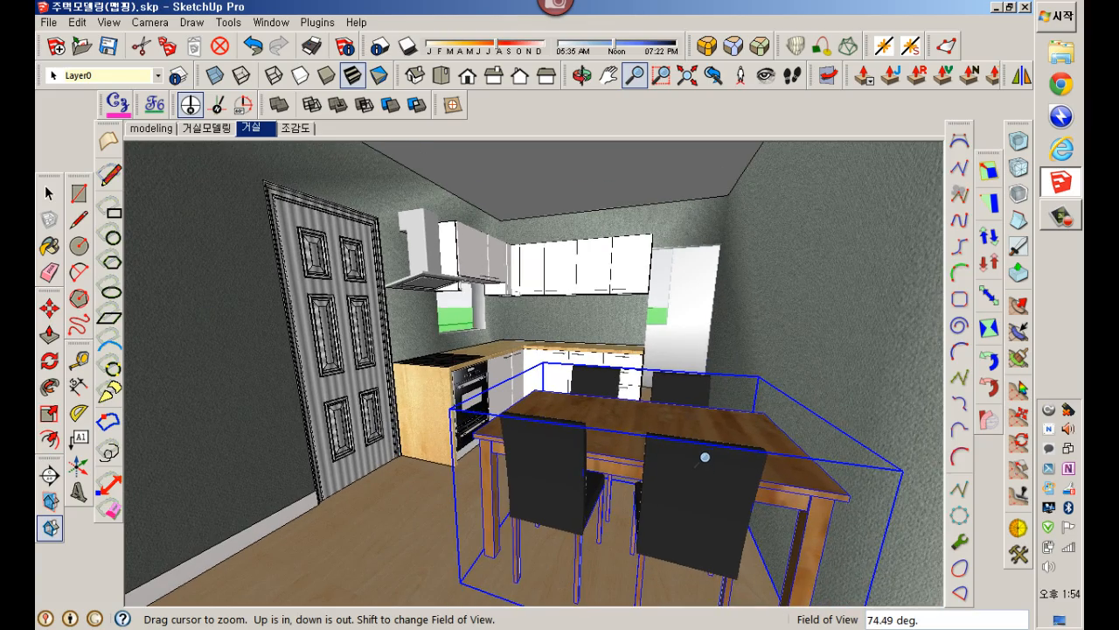
# Step: Frame the kitchen cabinets and stove more closely and add this view as a new scene after 거실
pyautogui.moveTo(705, 456)
pyautogui.mouseDown(button='middle')
pyautogui.moveTo(678, 424)
pyautogui.moveTo(689, 450)
pyautogui.mouseUp(button='middle')
pyautogui.scroll(2, 692, 421)
pyautogui.scroll(3, 648, 378)
pyautogui.keyDown('shift'); pyautogui.moveTo(630, 377); pyautogui.dragTo(671, 416, button='middle'); pyautogui.keyUp('shift')
pyautogui.scroll(2, 674, 397)
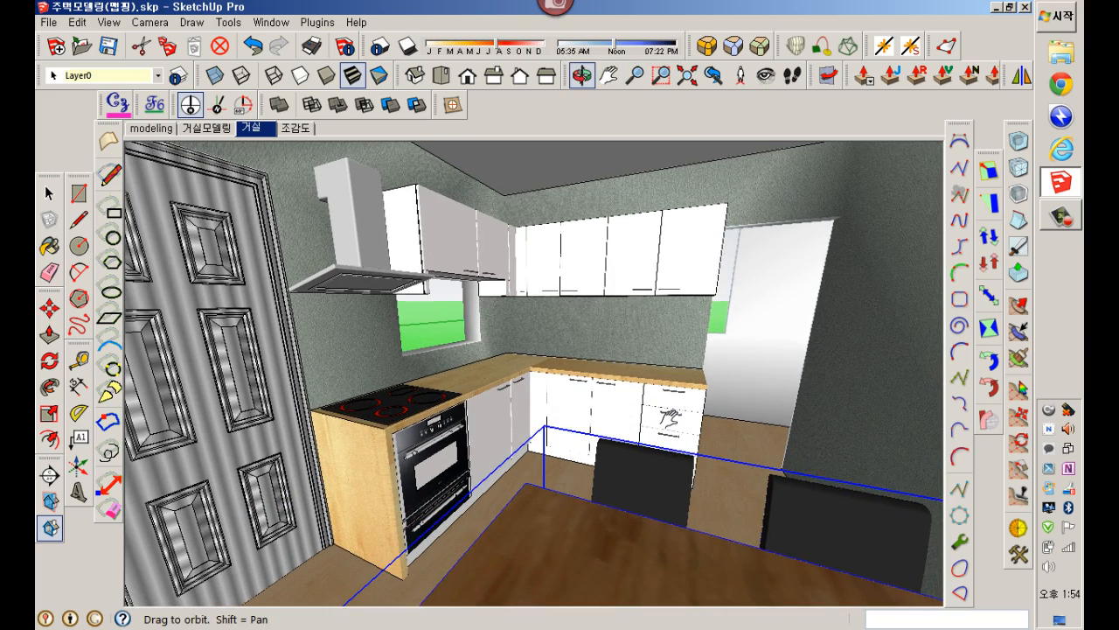
pyautogui.press('z')
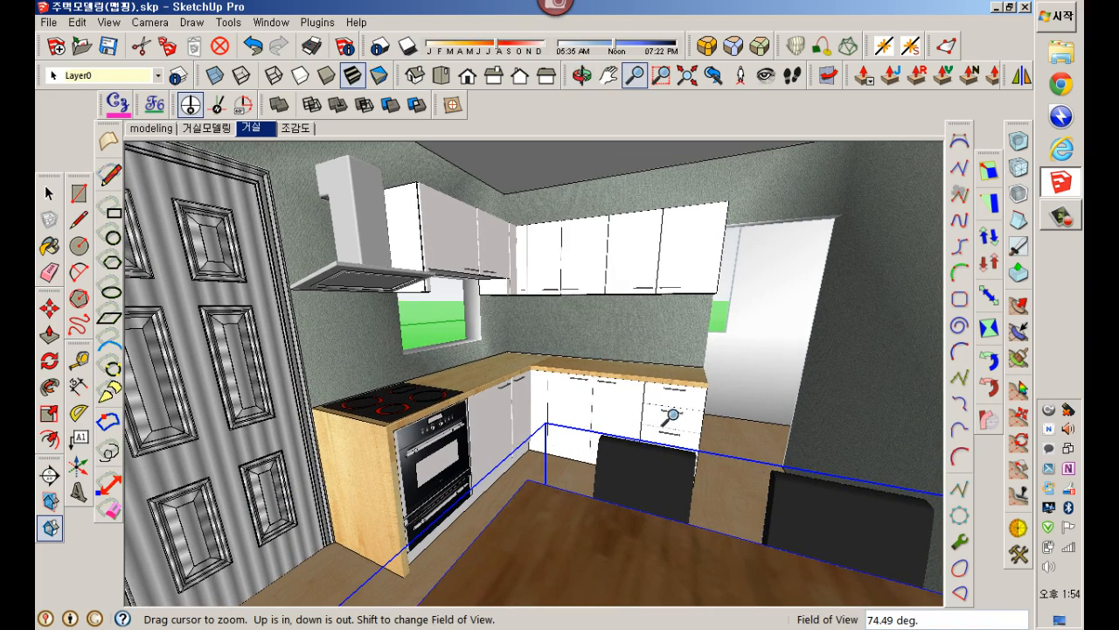
pyautogui.rightClick(264, 133)
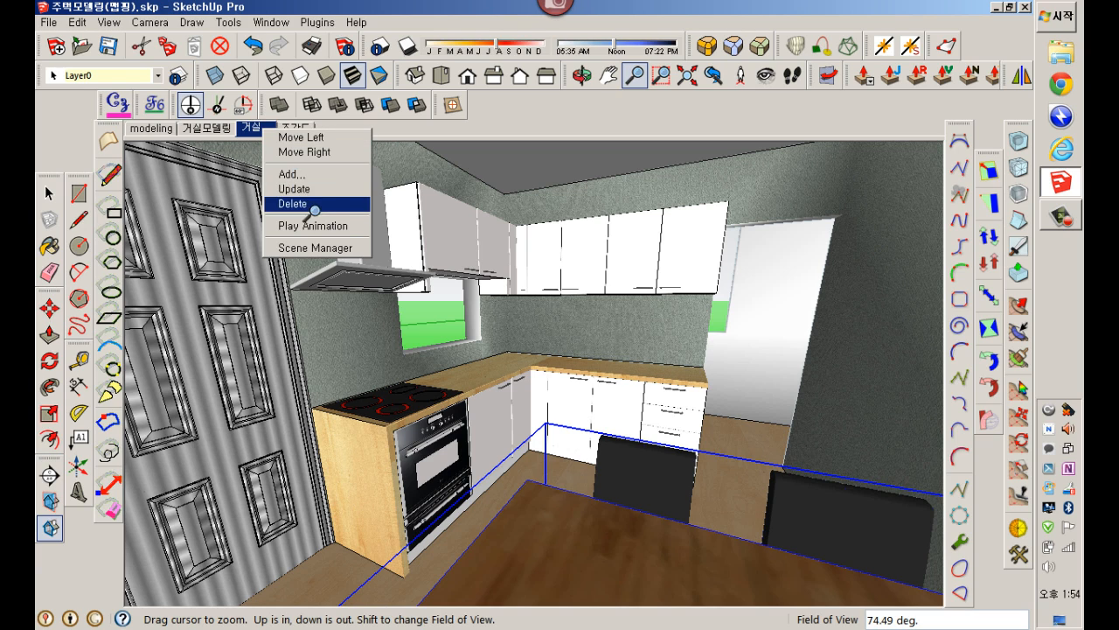
pyautogui.click(315, 175)
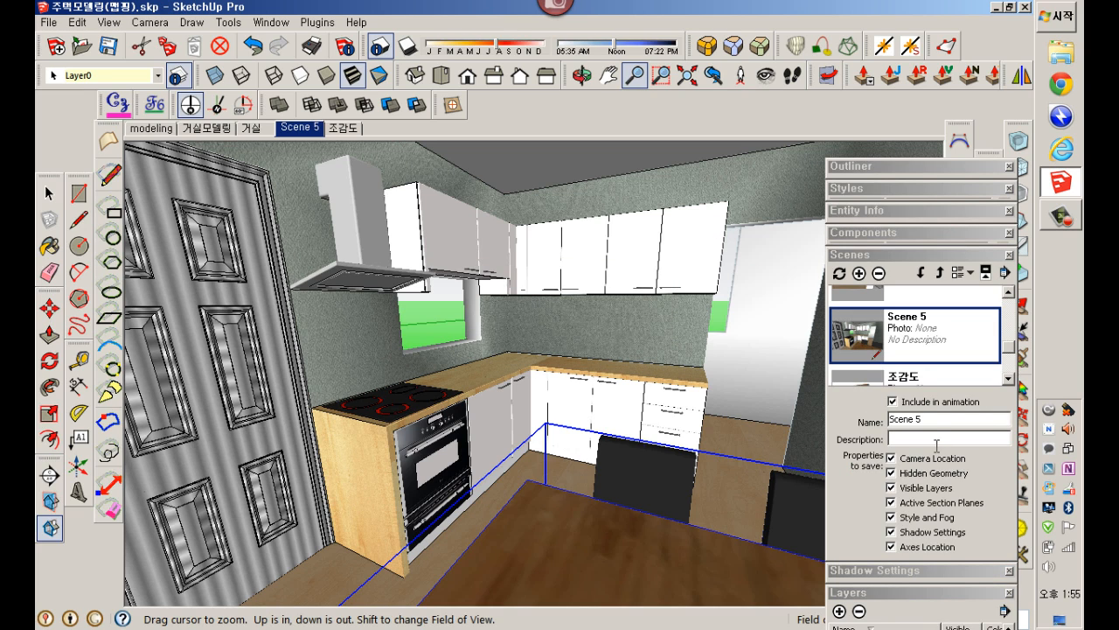
# Step: Rename the new kitchen scene as 주방
pyautogui.tripleClick(945, 425)
pyautogui.press('BackSpace')
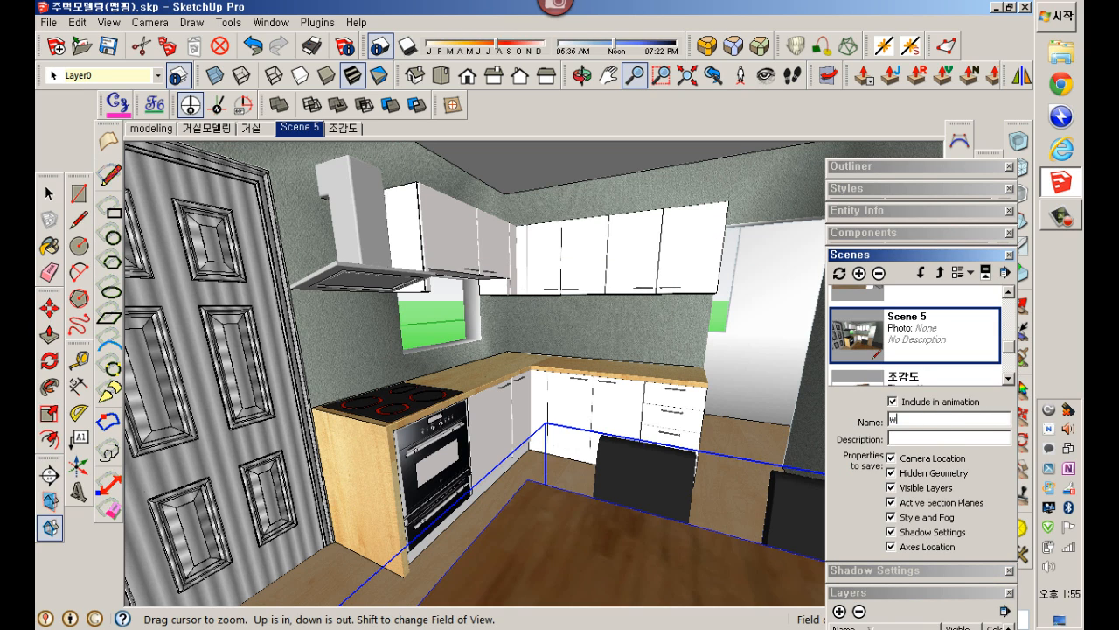
pyautogui.write('주택')
pyautogui.press('Return')
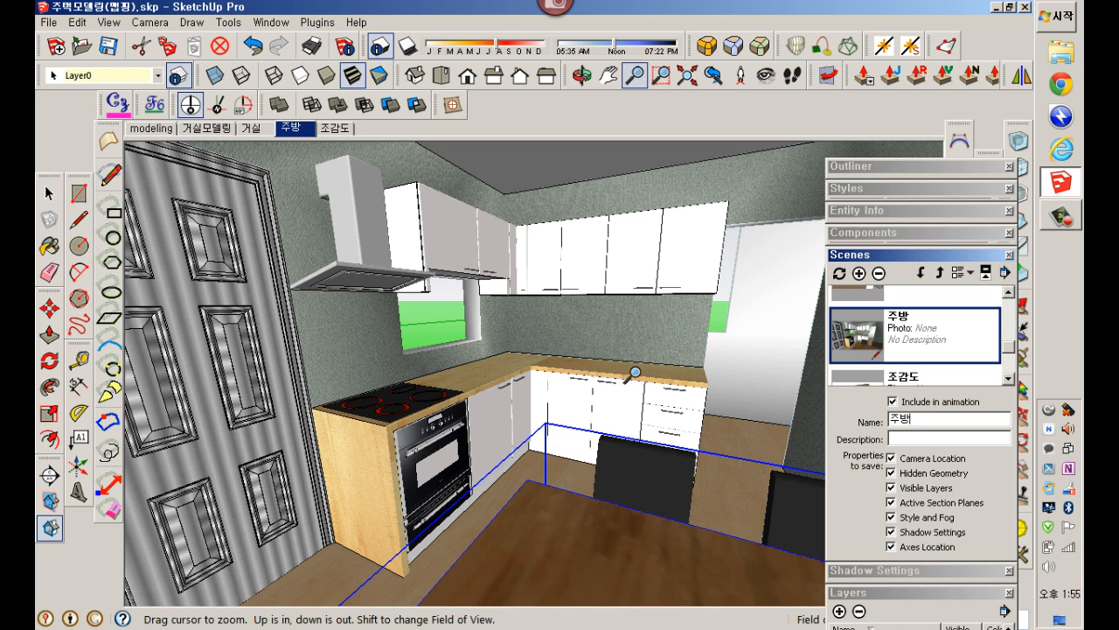
# Step: Move the view from the kitchen into the bedroom, framing the wardrobe wall, the window and the bed
pyautogui.moveTo(659, 396); pyautogui.dragTo(627, 334, button='middle')
pyautogui.press('space')
pyautogui.scroll(-5, 620, 371)
pyautogui.moveTo(620, 373); pyautogui.dragTo(603, 355, button='middle')
pyautogui.scroll(3, 371, 347)
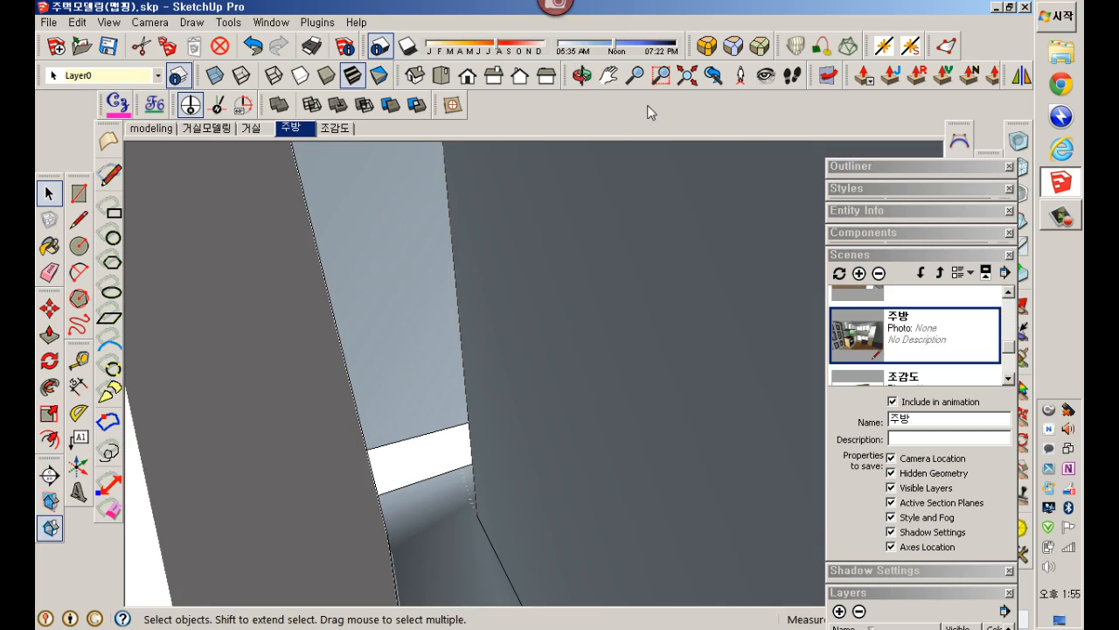
pyautogui.click(713, 77)
pyautogui.moveTo(574, 328); pyautogui.dragTo(577, 353, button='middle')
pyautogui.scroll(8, 590, 376)
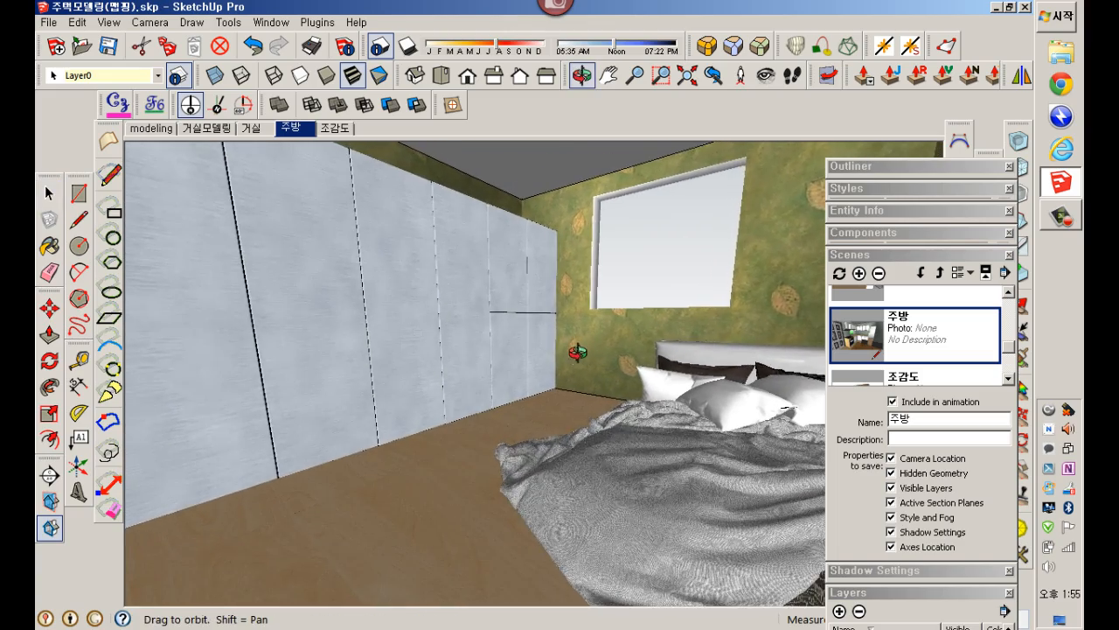
pyautogui.keyDown('shift'); pyautogui.middleClick(587, 353); pyautogui.keyUp('shift')
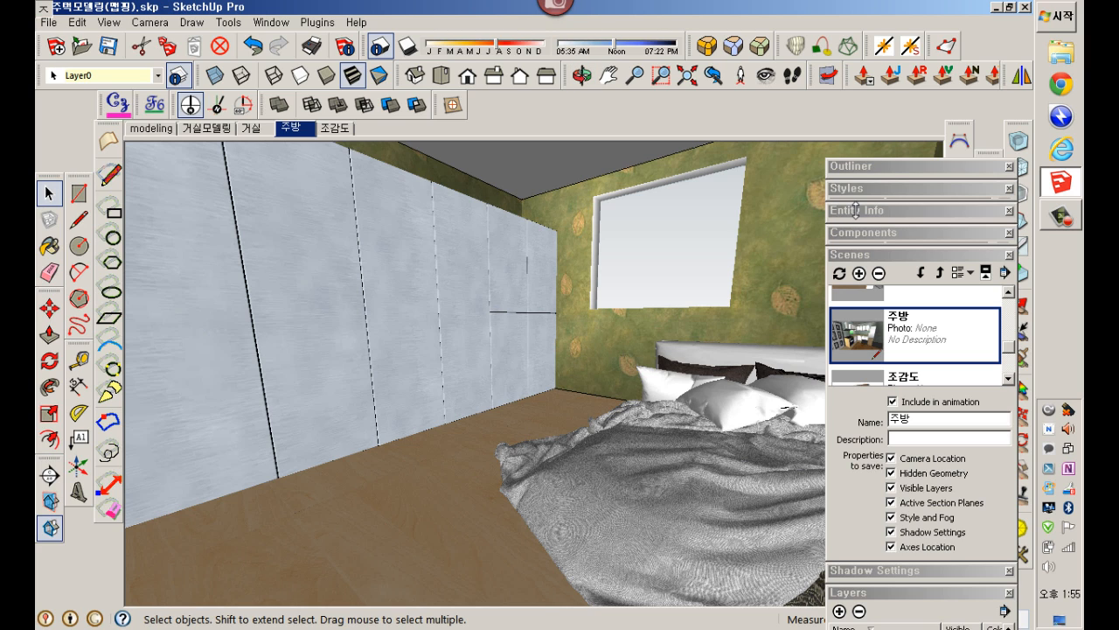
# Step: Make the window layer 14.창문 visible for the bedroom view
pyautogui.press('w')
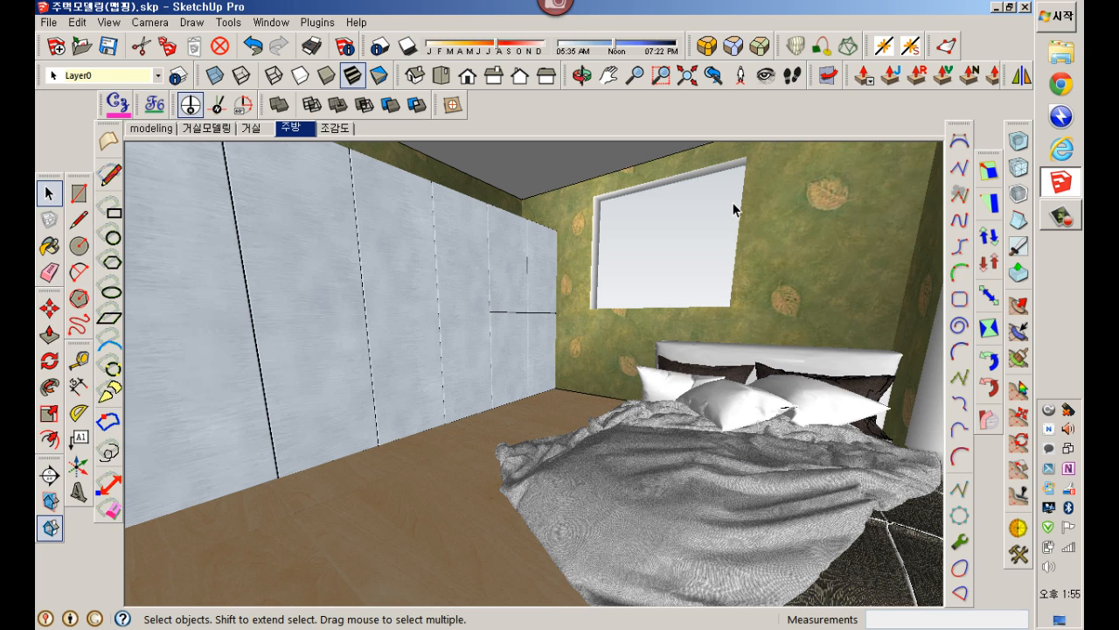
pyautogui.press('w')
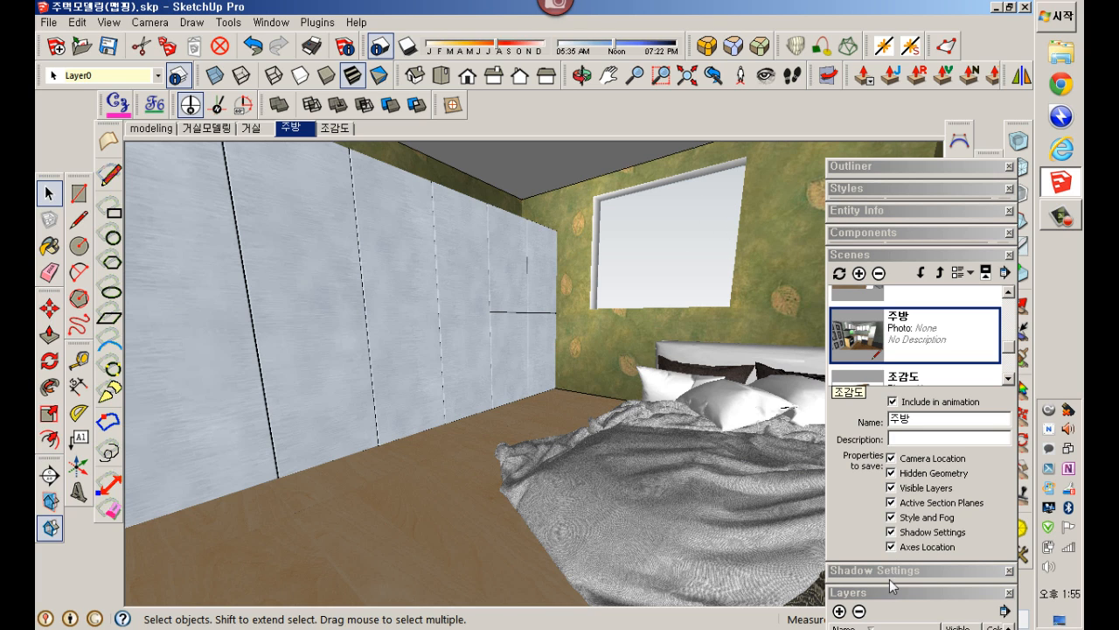
pyautogui.click(890, 595)
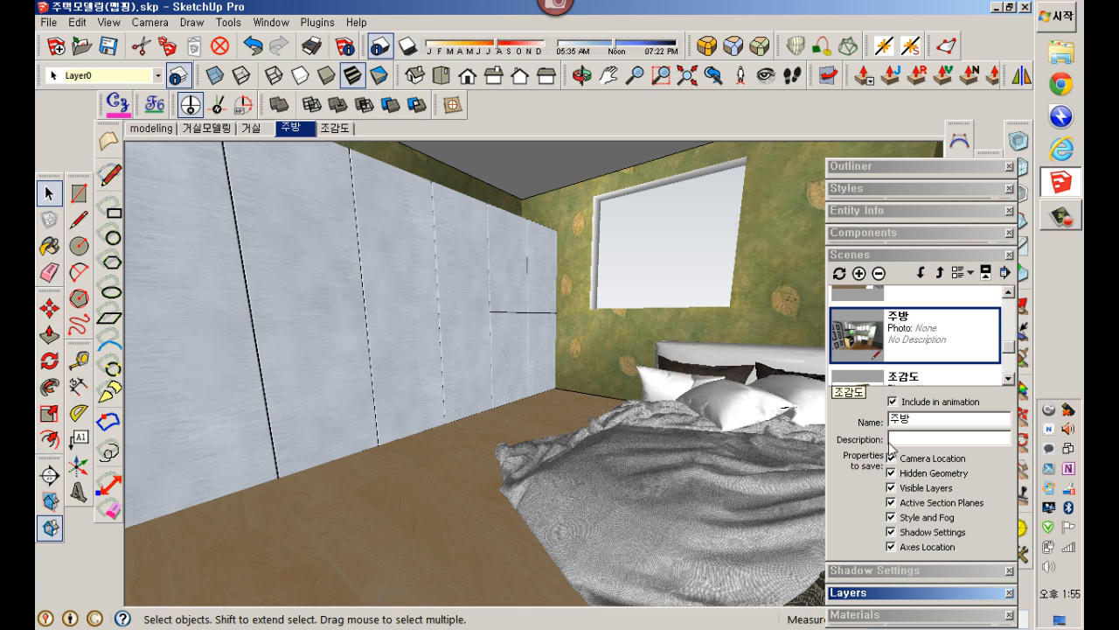
pyautogui.click(882, 255)
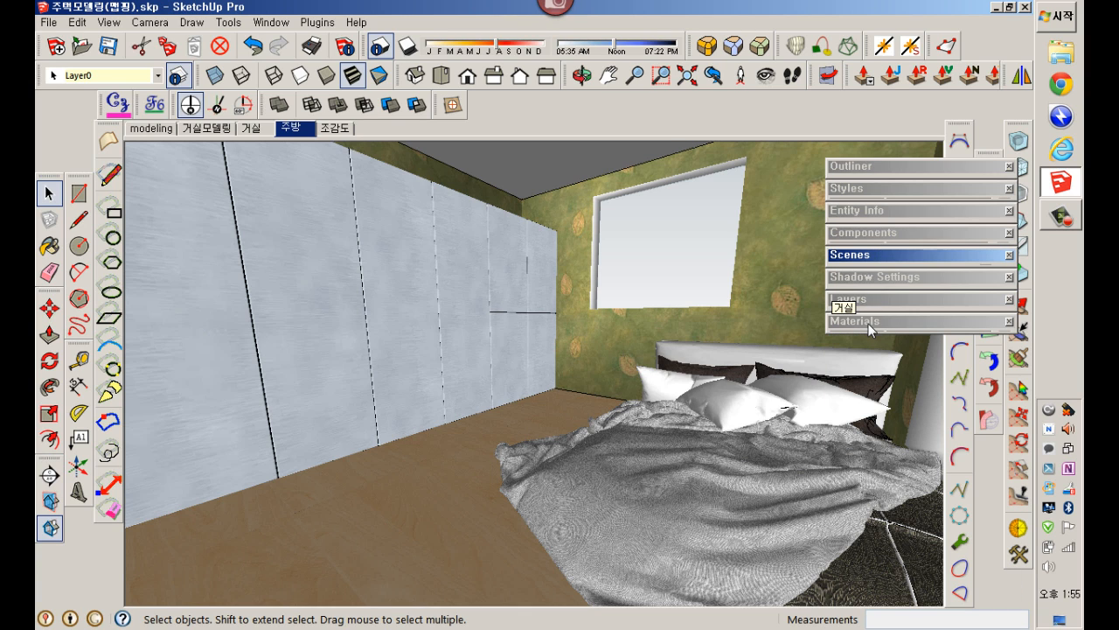
pyautogui.click(870, 299)
pyautogui.scroll(-3, 1012, 414)
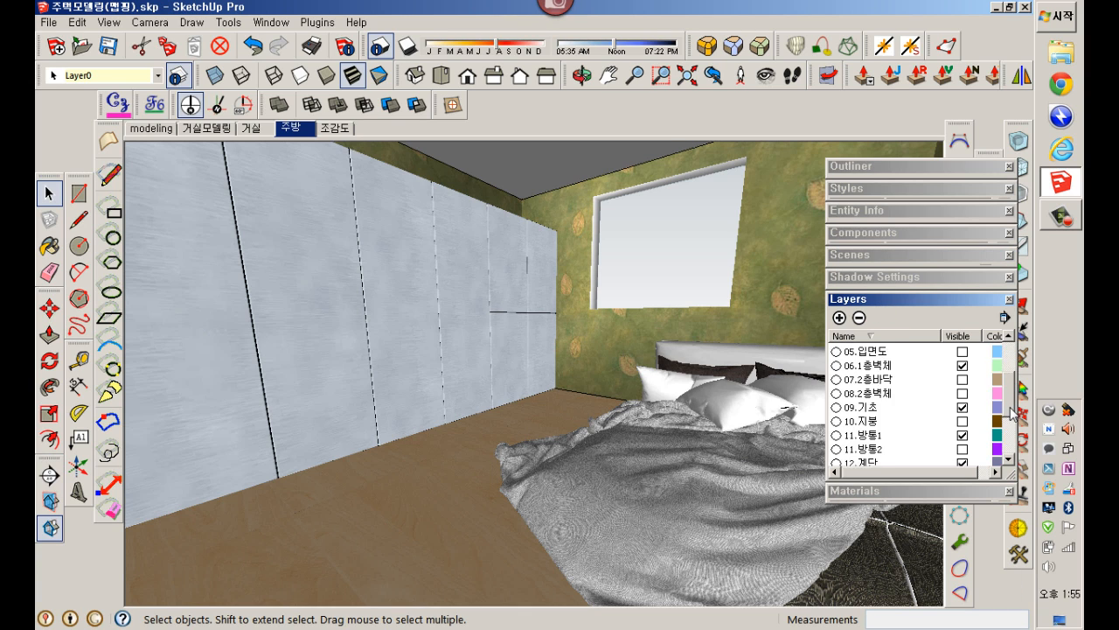
pyautogui.scroll(-2, 1011, 414)
pyautogui.click(962, 421)
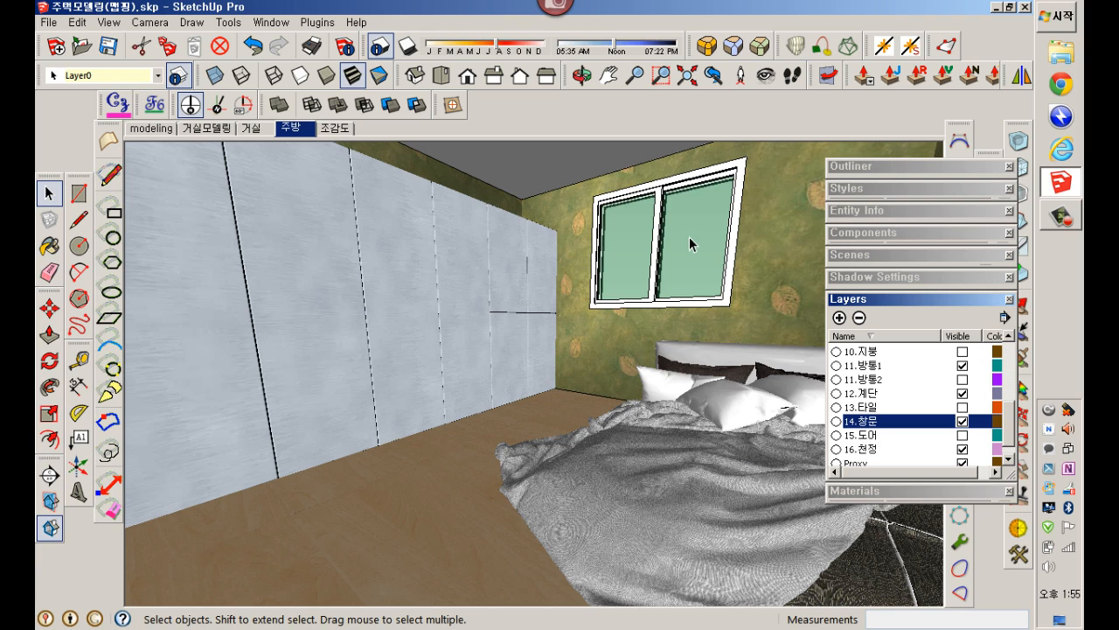
# Step: Add the bedroom view as a new scene after 주방 and rename it 안방
pyautogui.rightClick(287, 129)
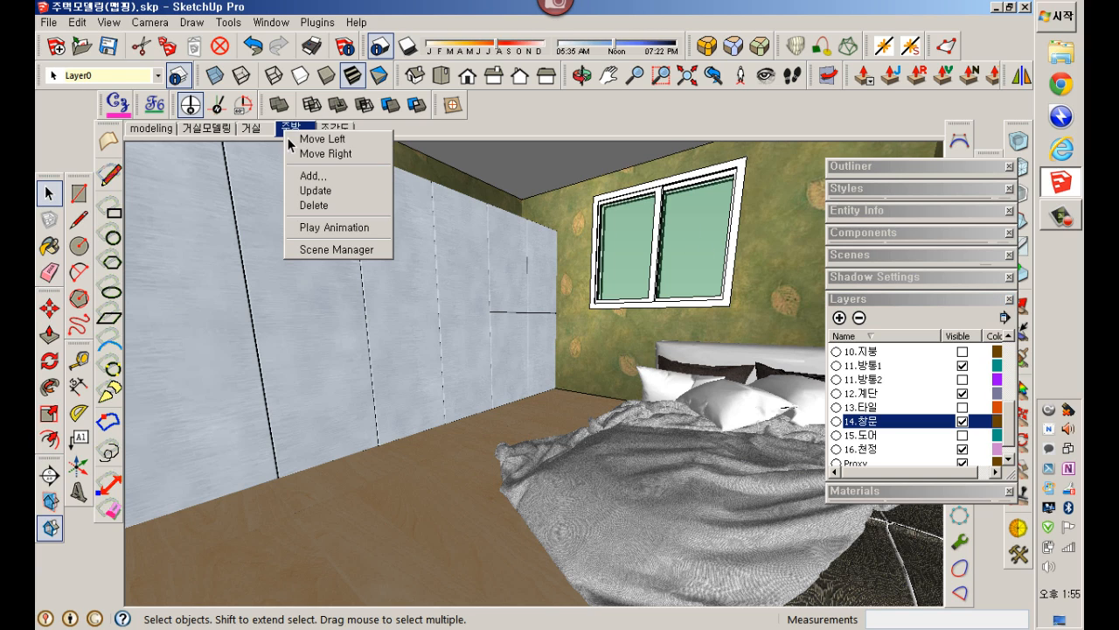
pyautogui.click(317, 182)
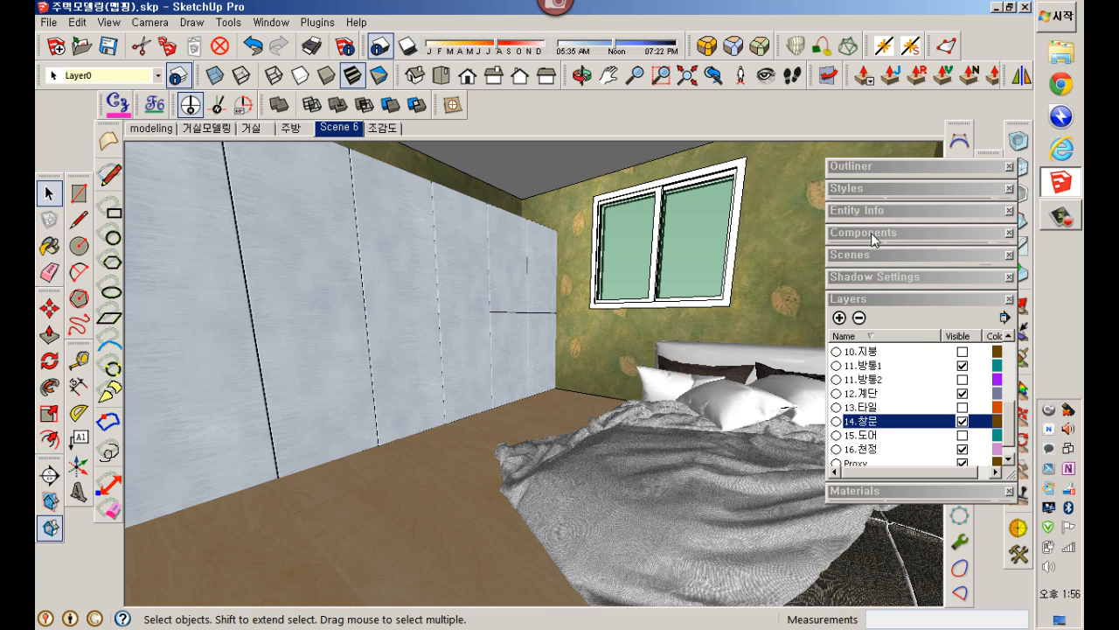
pyautogui.click(867, 257)
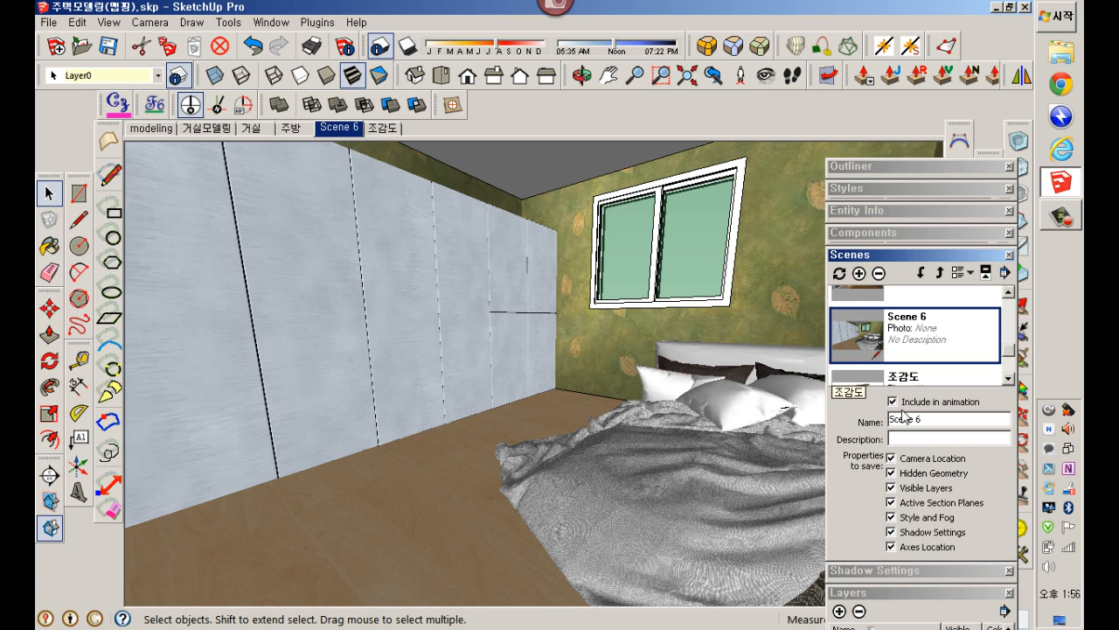
pyautogui.moveTo(935, 429); pyautogui.dragTo(870, 422)
pyautogui.write('dk')
pyautogui.press('BackSpace')
pyautogui.press('BackSpace')
pyautogui.press('Hangul')
pyautogui.write('ㅇㅂ')
pyautogui.press('Return')
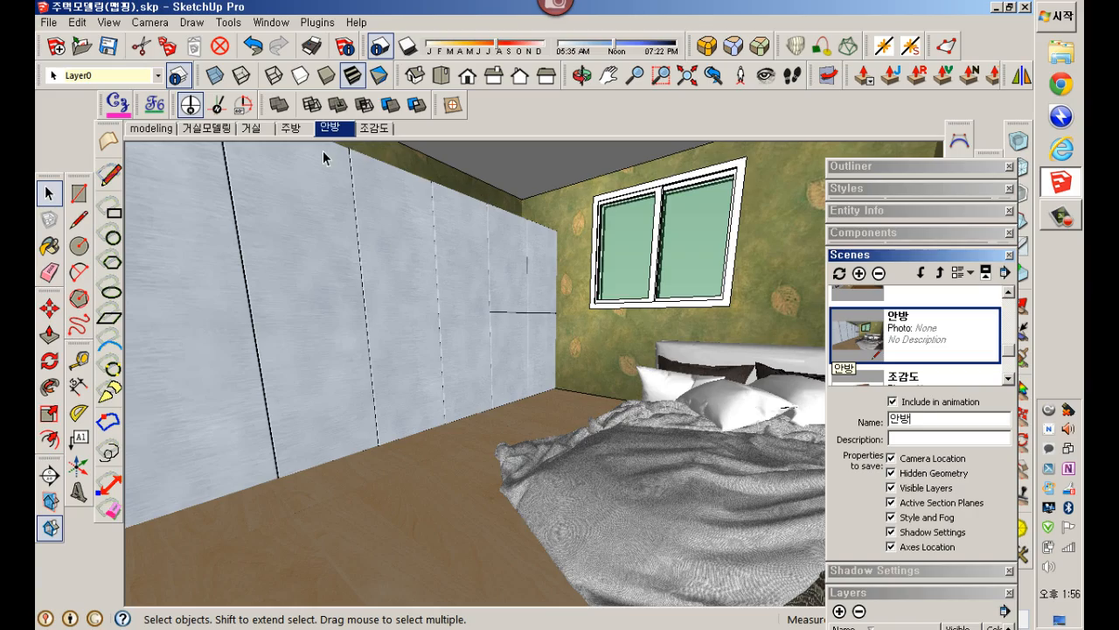
# Step: Review the saved 주방, 안방 and 조감도 scenes one after another
pyautogui.click(306, 131)
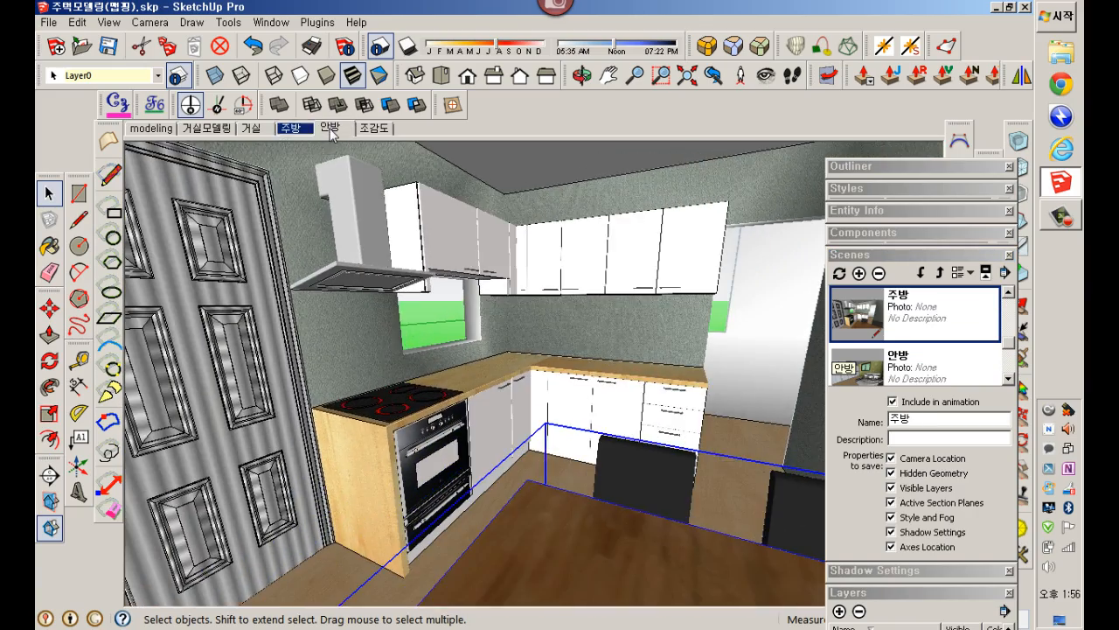
pyautogui.click(331, 130)
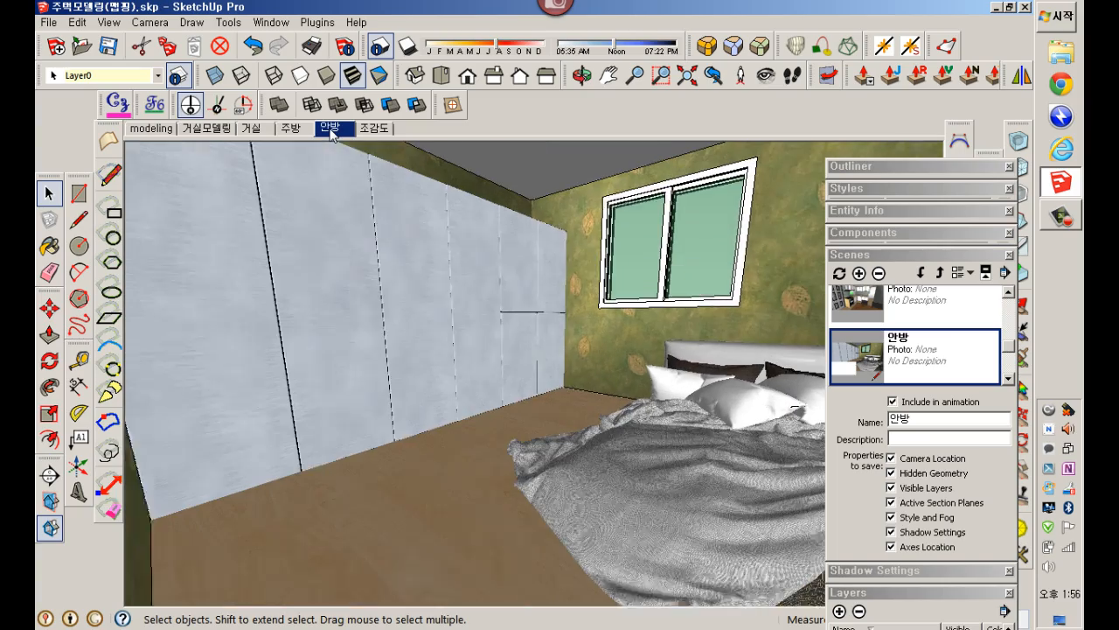
pyautogui.click(375, 128)
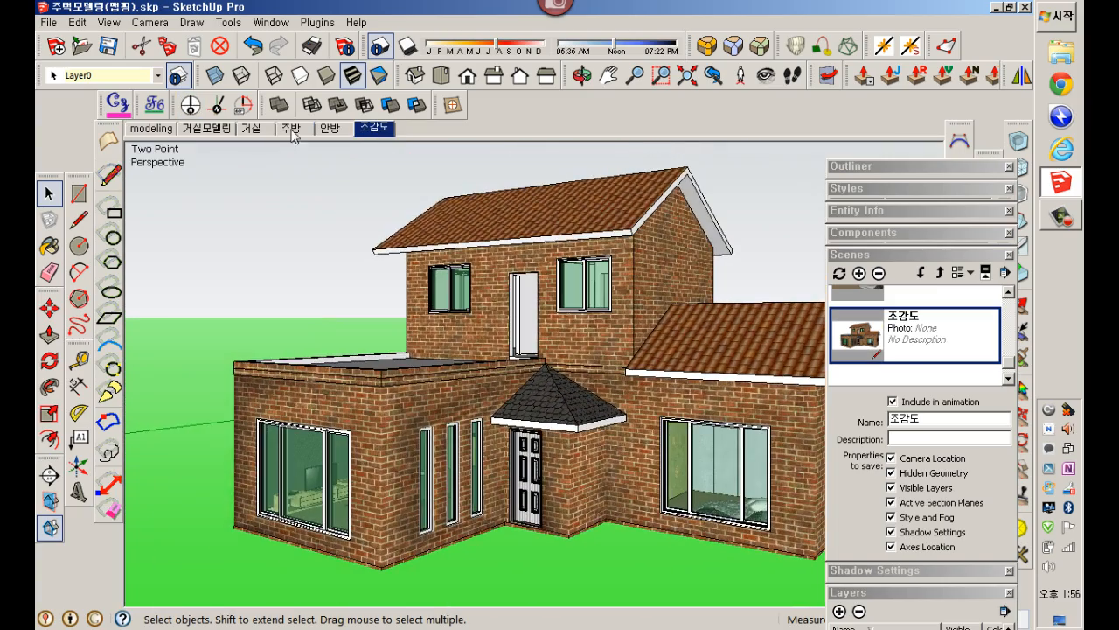
# Step: Recall the 거실 scene and view the whole house obliquely from above
pyautogui.click(253, 131)
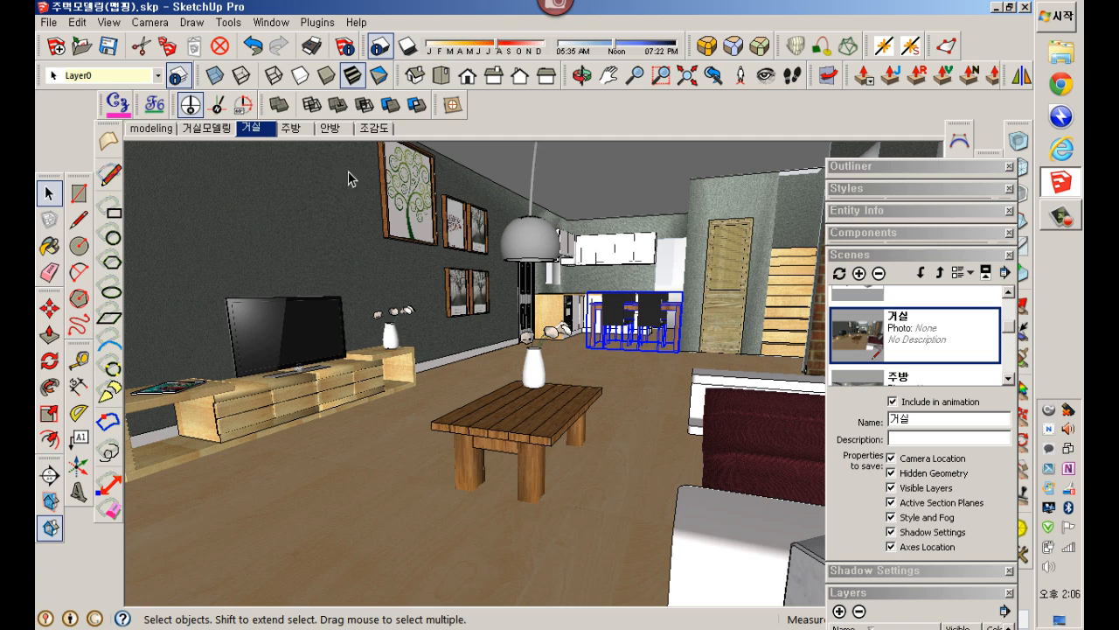
pyautogui.click(443, 83)
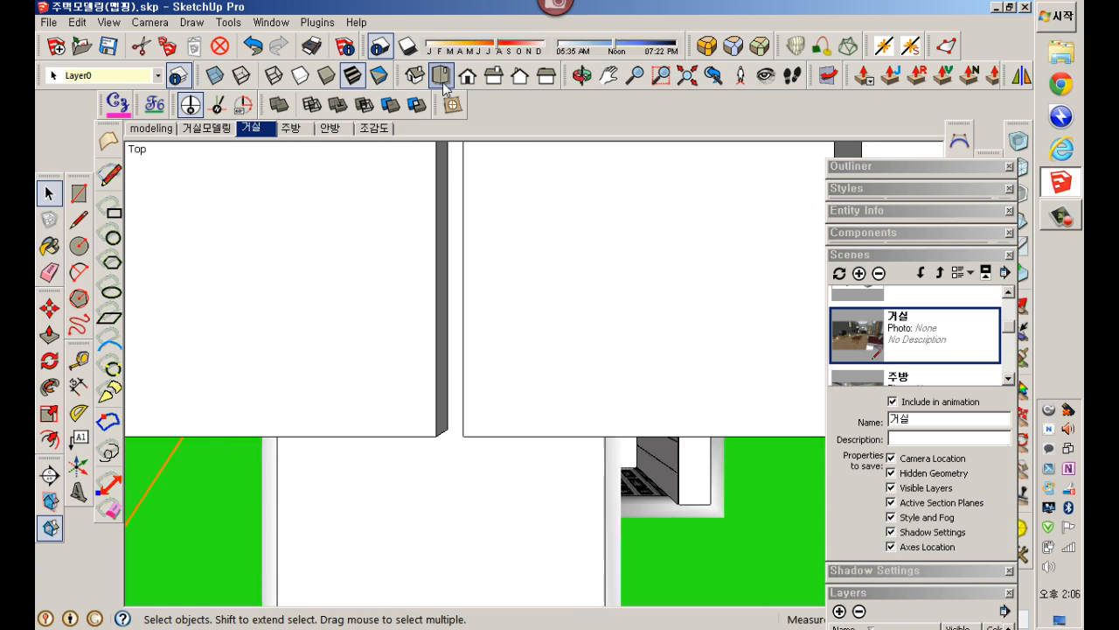
pyautogui.scroll(-6, 487, 170)
pyautogui.keyDown('shift'); pyautogui.moveTo(553, 218); pyautogui.dragTo(545, 340, button='middle'); pyautogui.keyUp('shift')
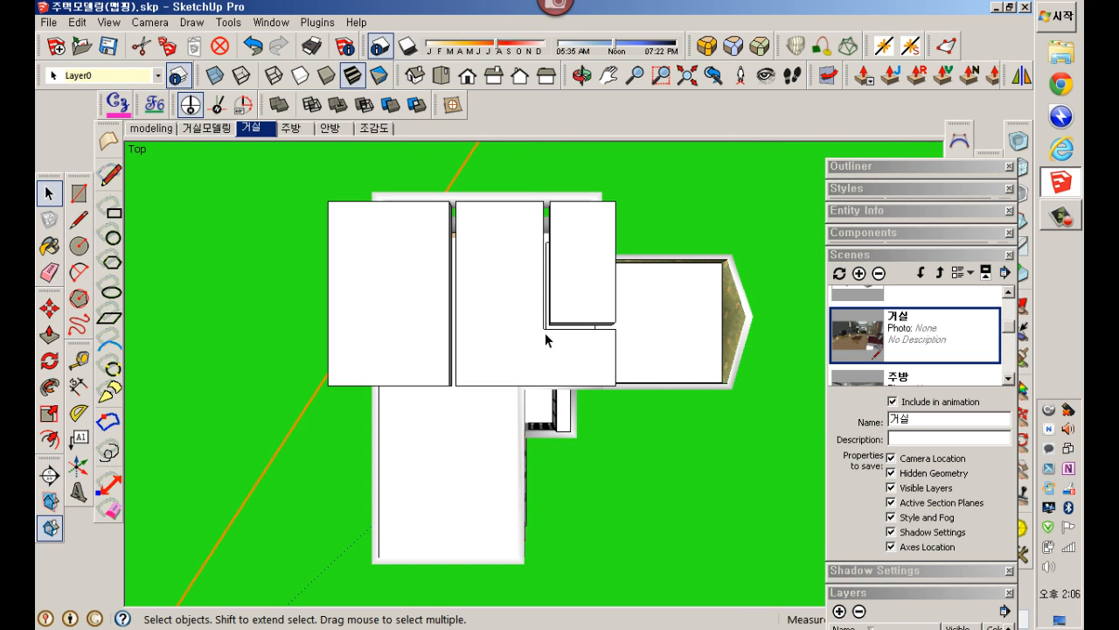
pyautogui.moveTo(569, 375); pyautogui.dragTo(557, 275, button='middle')
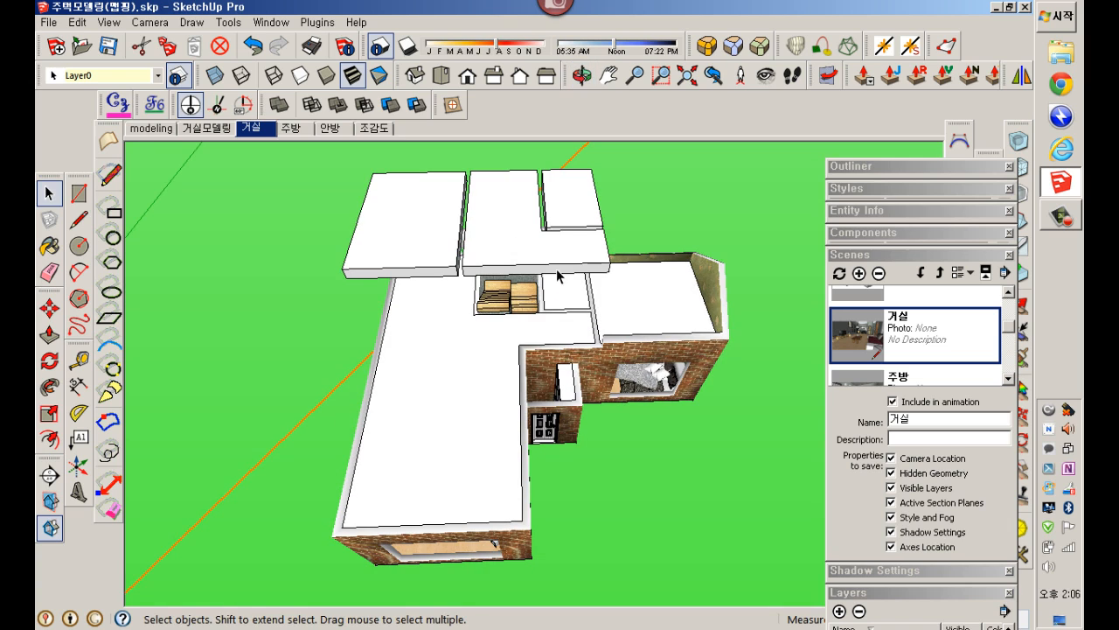
# Step: Hide the layers 09.기초, 11.방통1, 12.계단 and 16.천정 to expose the first-floor rooms from above
pyautogui.click(897, 257)
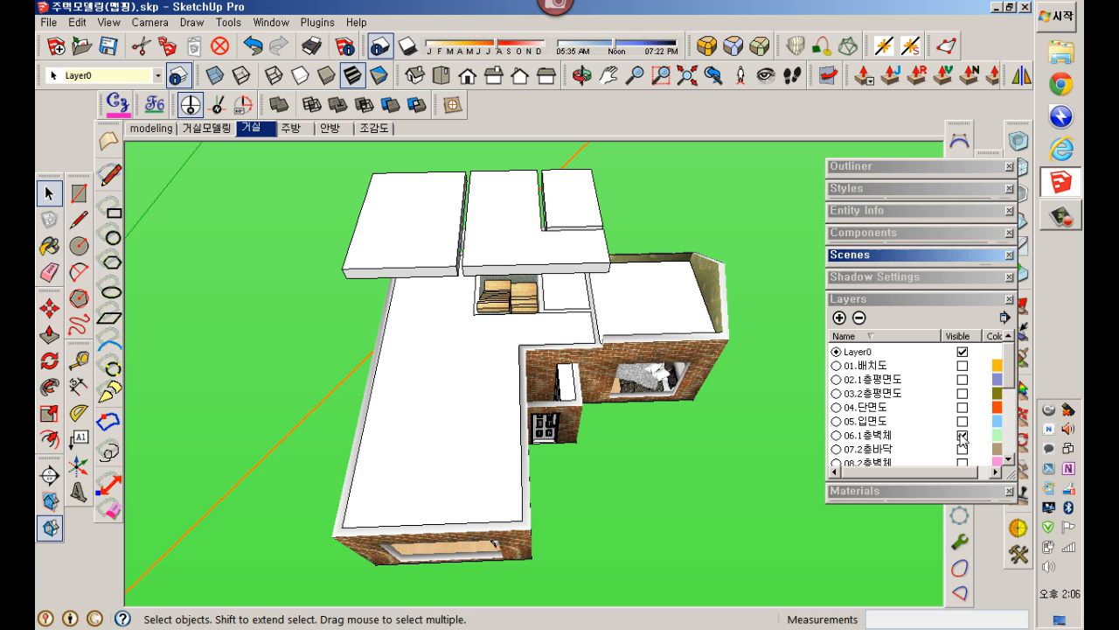
pyautogui.moveTo(1011, 382); pyautogui.dragTo(1010, 417)
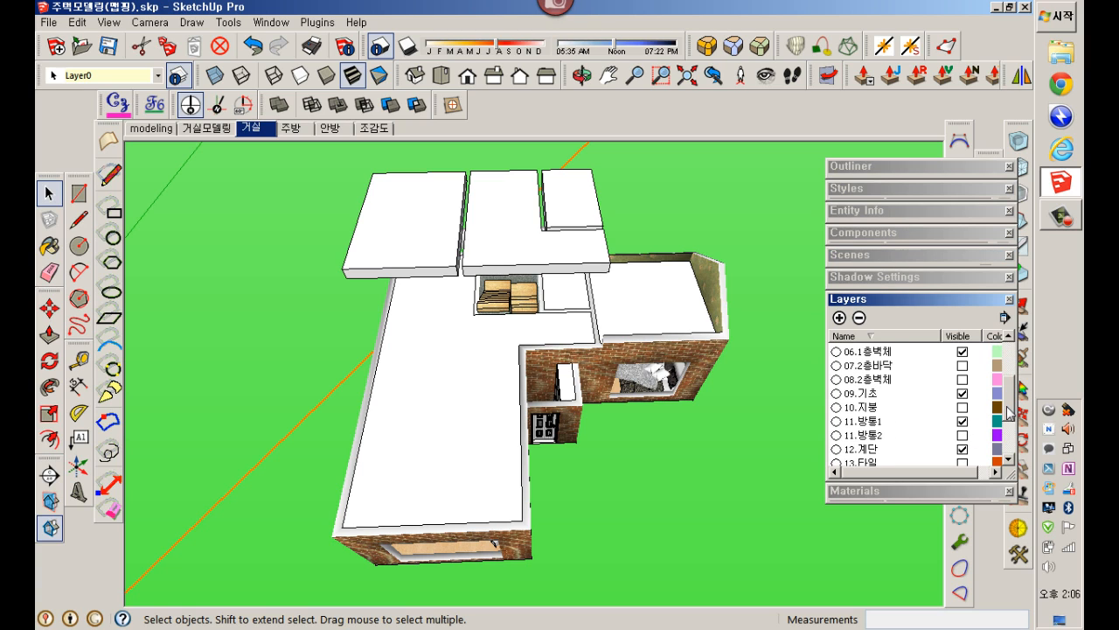
pyautogui.click(962, 392)
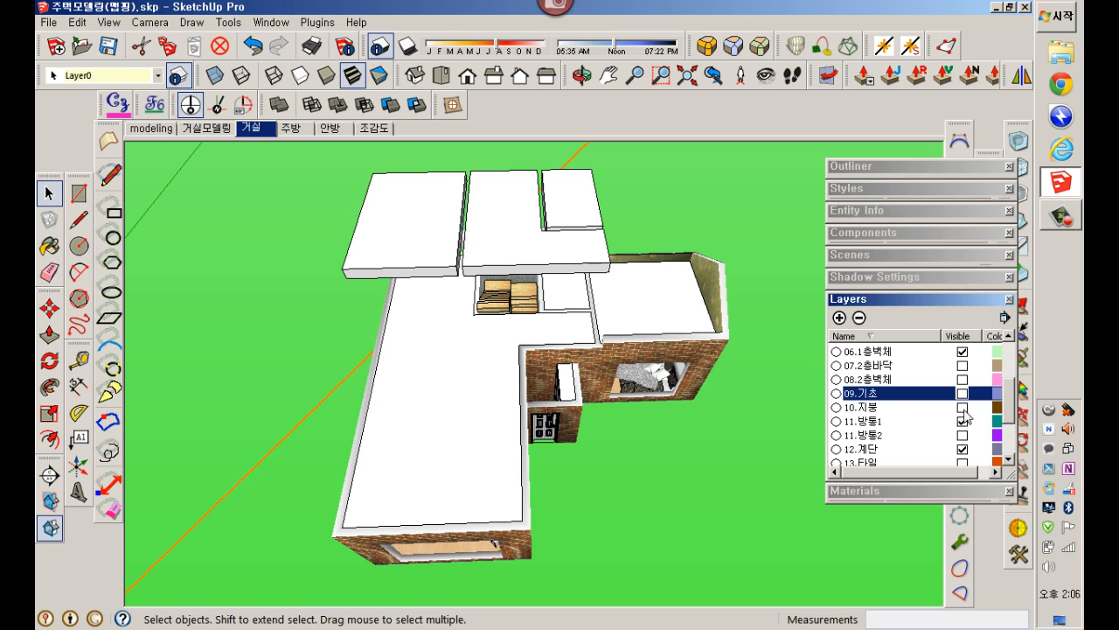
pyautogui.click(963, 422)
pyautogui.click(962, 421)
pyautogui.moveTo(1008, 406); pyautogui.dragTo(1008, 420)
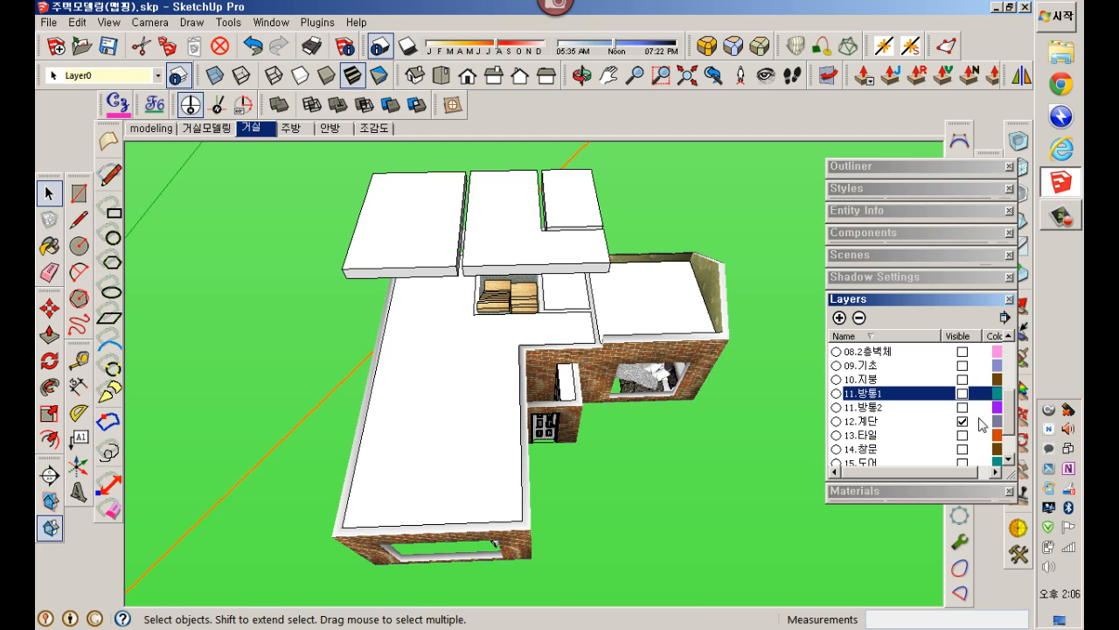
pyautogui.click(963, 422)
pyautogui.moveTo(1012, 421); pyautogui.dragTo(1011, 437)
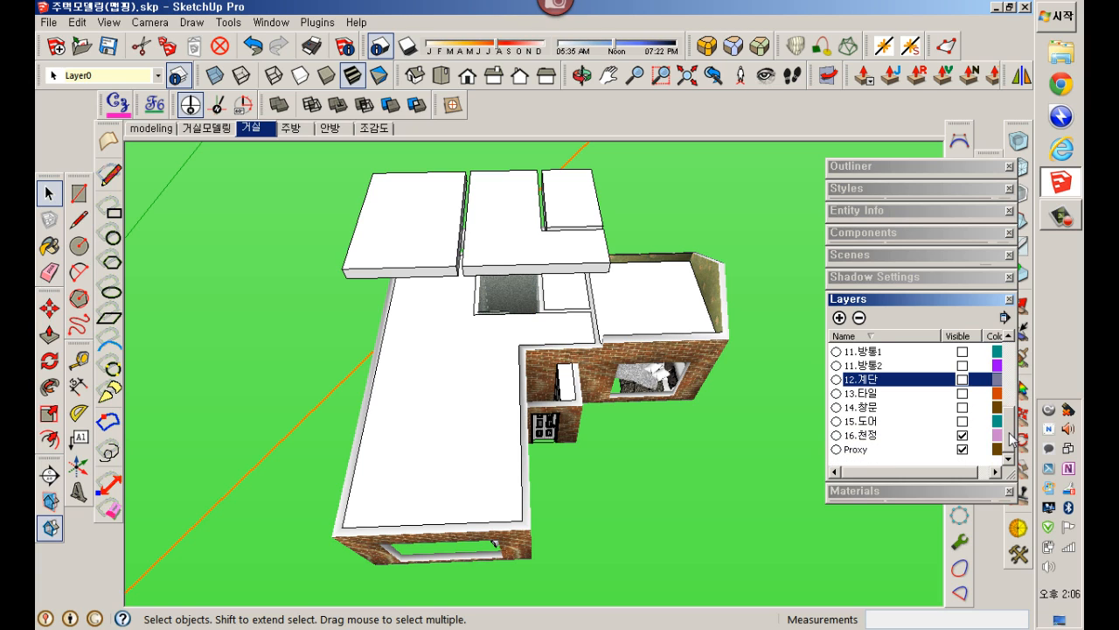
pyautogui.click(963, 434)
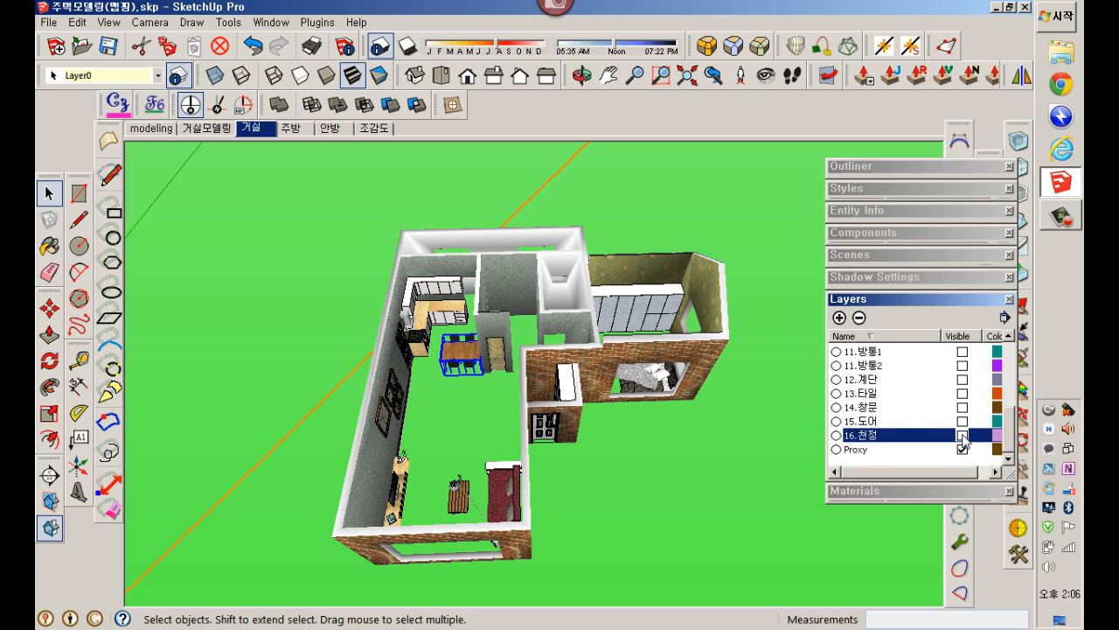
# Step: Show the first floor as a top plan in parallel projection, fit it in the view and deselect the dining table
pyautogui.click(443, 76)
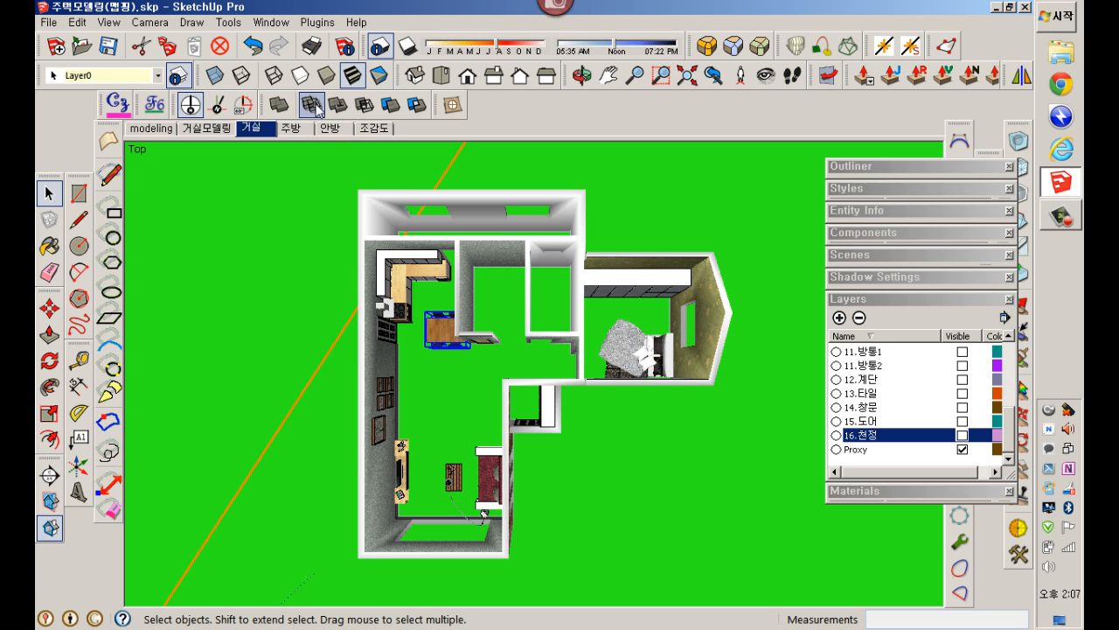
pyautogui.click(150, 23)
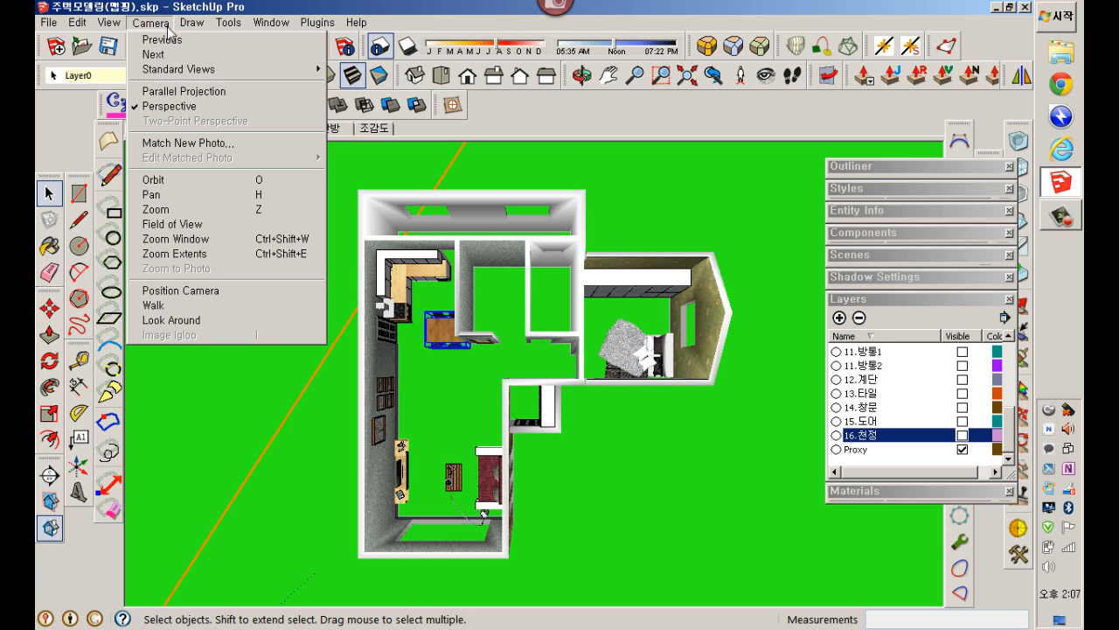
pyautogui.click(180, 92)
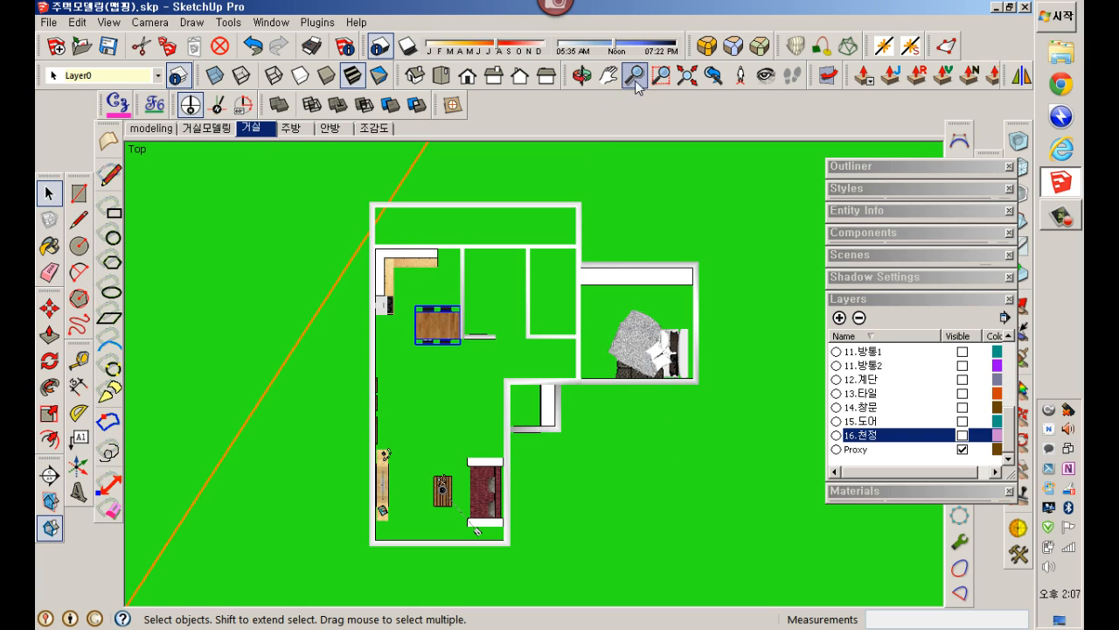
pyautogui.click(687, 77)
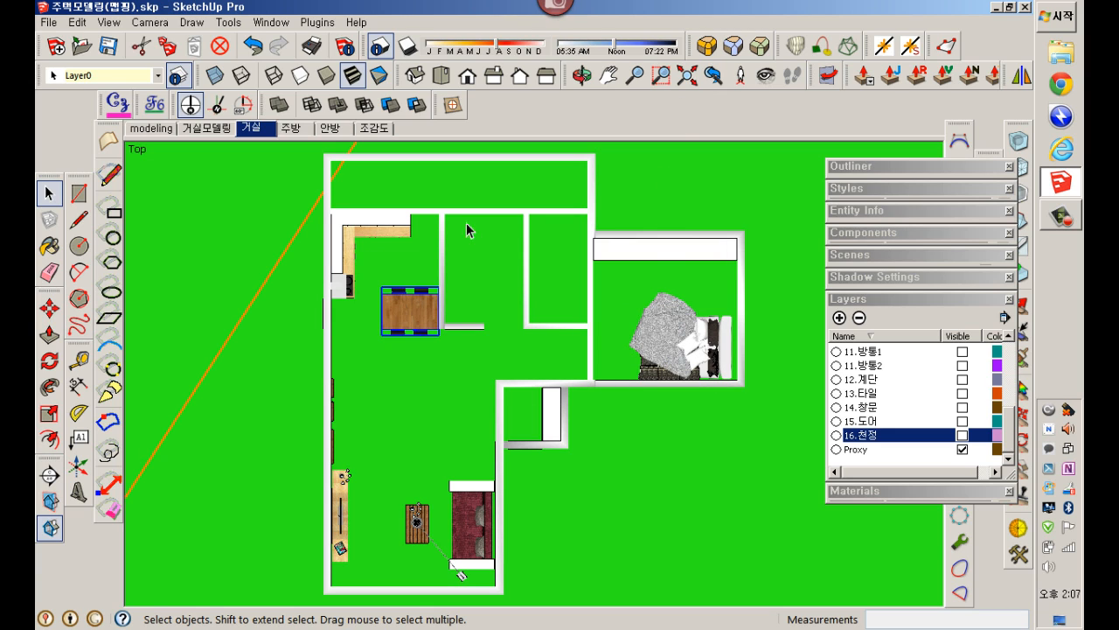
pyautogui.click(190, 104)
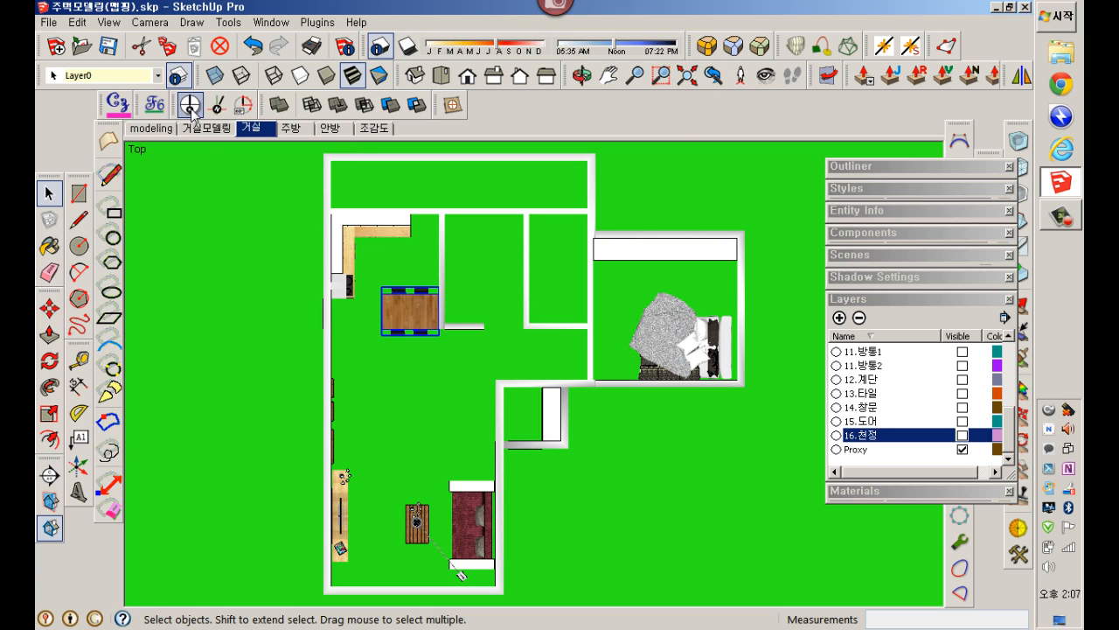
pyautogui.keyDown('shift'); pyautogui.moveTo(448, 320); pyautogui.dragTo(472, 329, button='middle'); pyautogui.keyUp('shift')
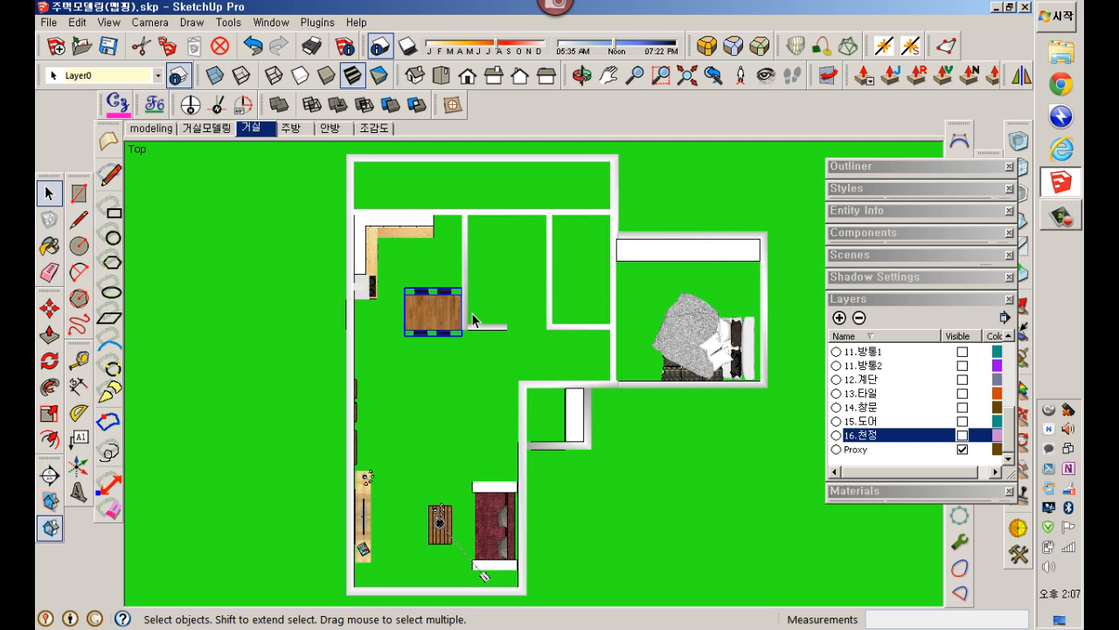
pyautogui.click(676, 207)
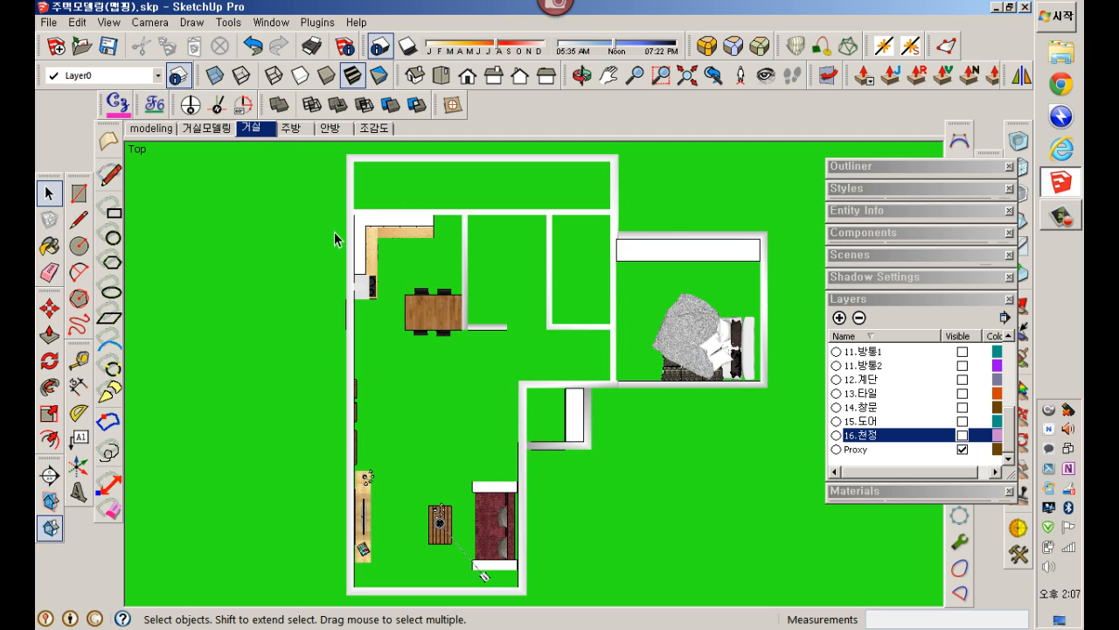
# Step: Increase the ground transparency in the background settings of the Architectural Design Style and update the style
pyautogui.click(871, 189)
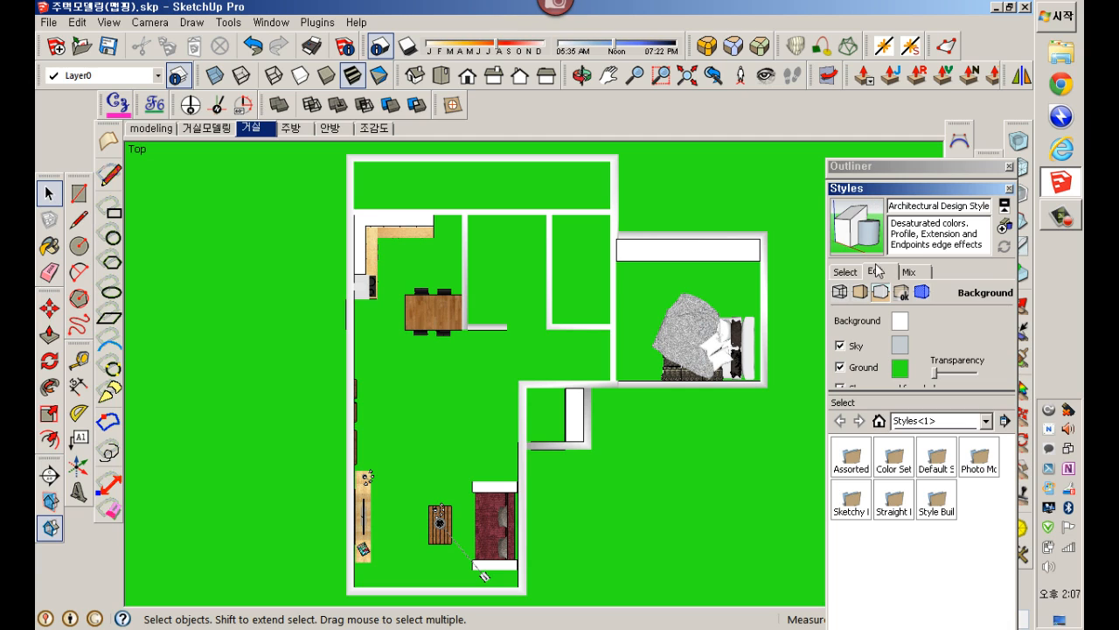
pyautogui.click(869, 371)
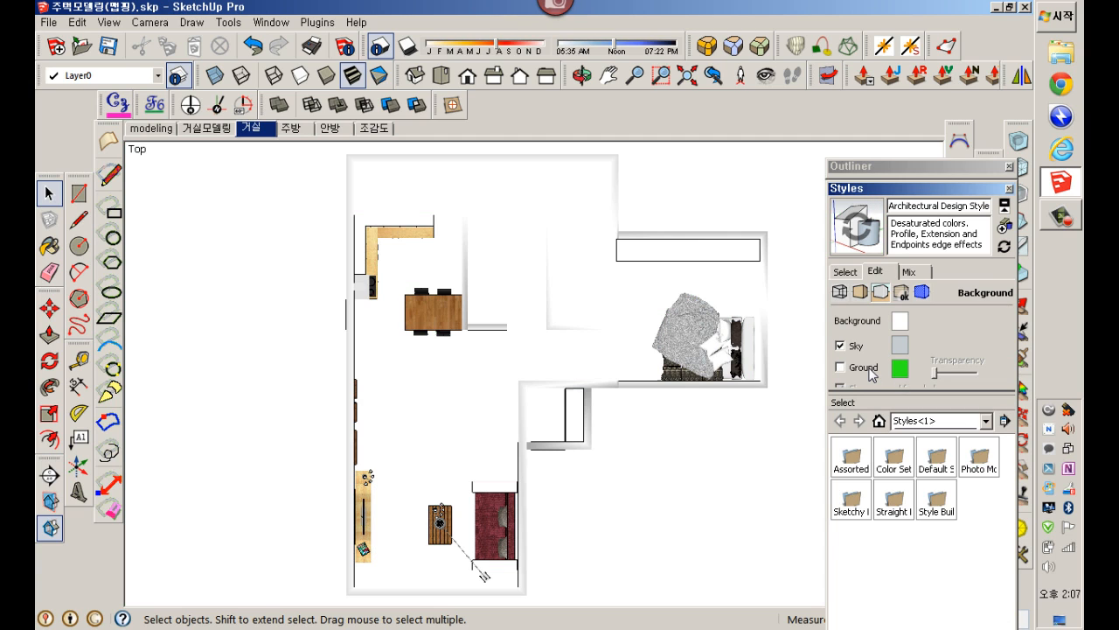
pyautogui.click(841, 367)
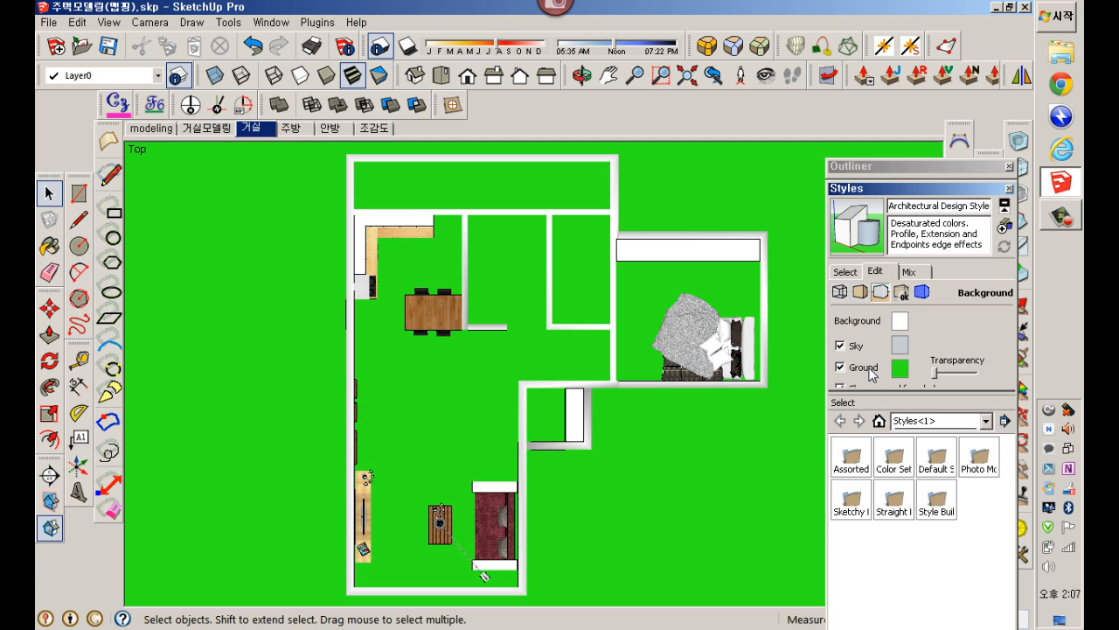
pyautogui.click(870, 370)
pyautogui.click(869, 370)
pyautogui.moveTo(937, 376); pyautogui.dragTo(963, 374)
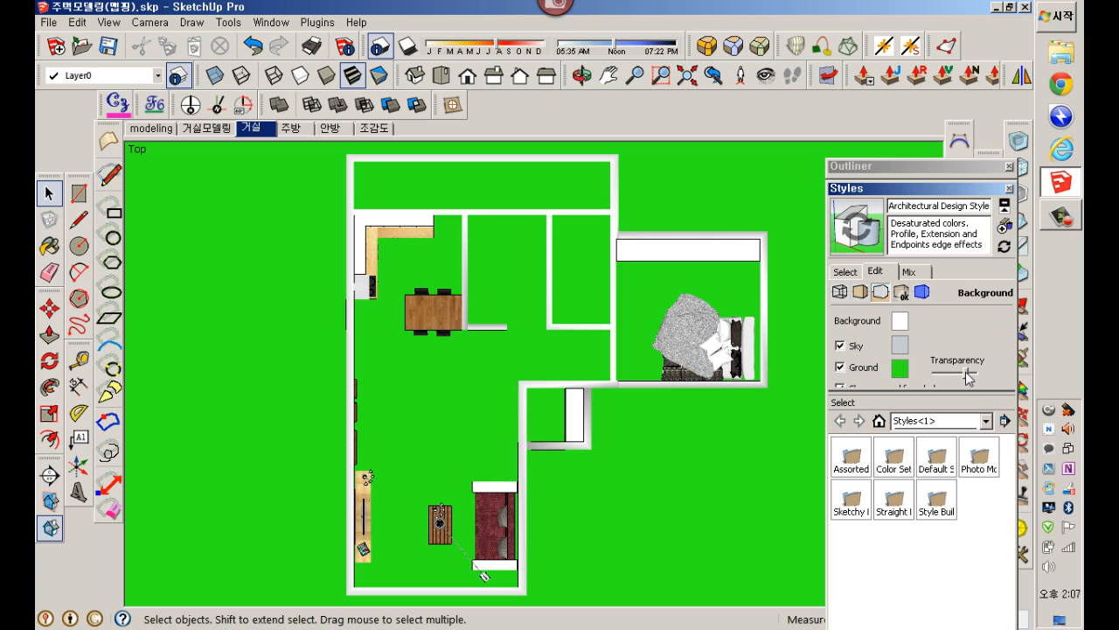
pyautogui.click(876, 248)
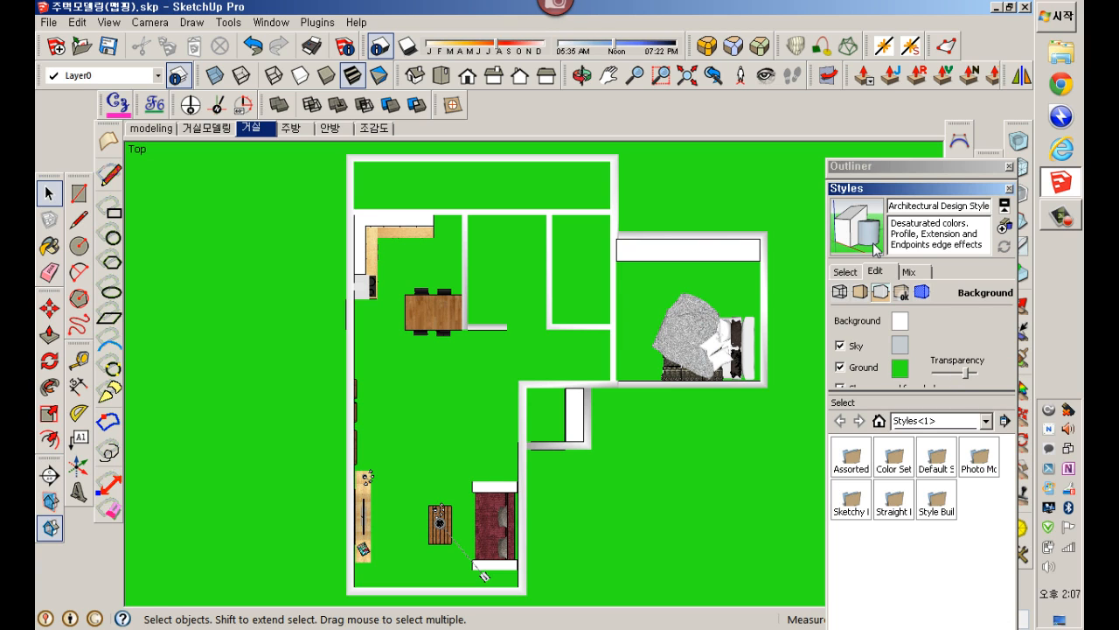
# Step: Turn off the ground in the style's background settings for the plan view
pyautogui.click(876, 369)
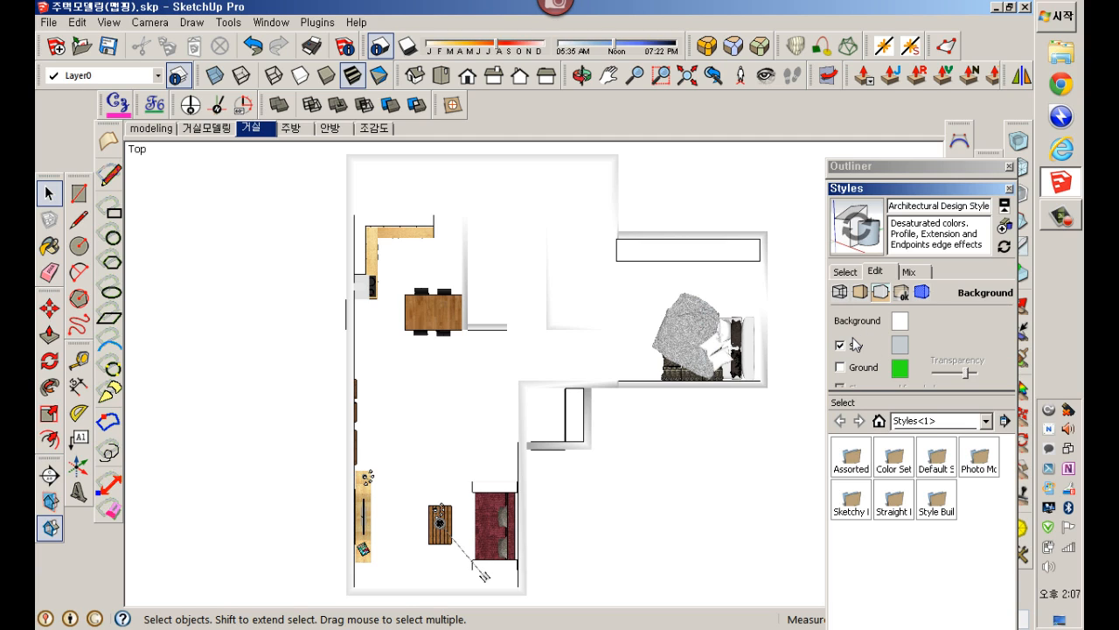
pyautogui.click(843, 368)
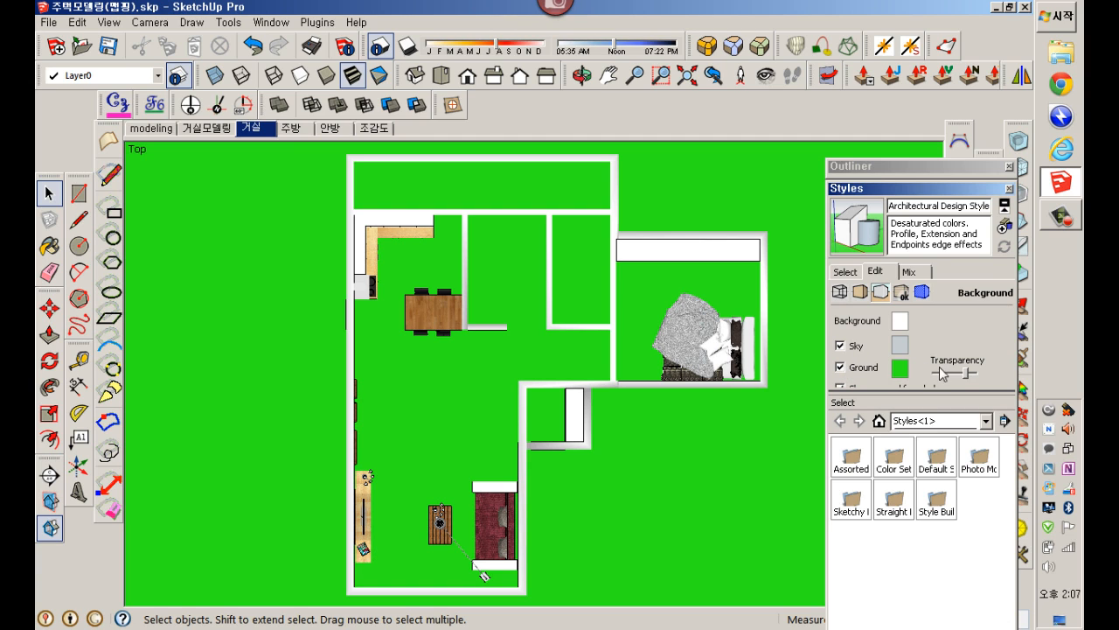
pyautogui.click(860, 368)
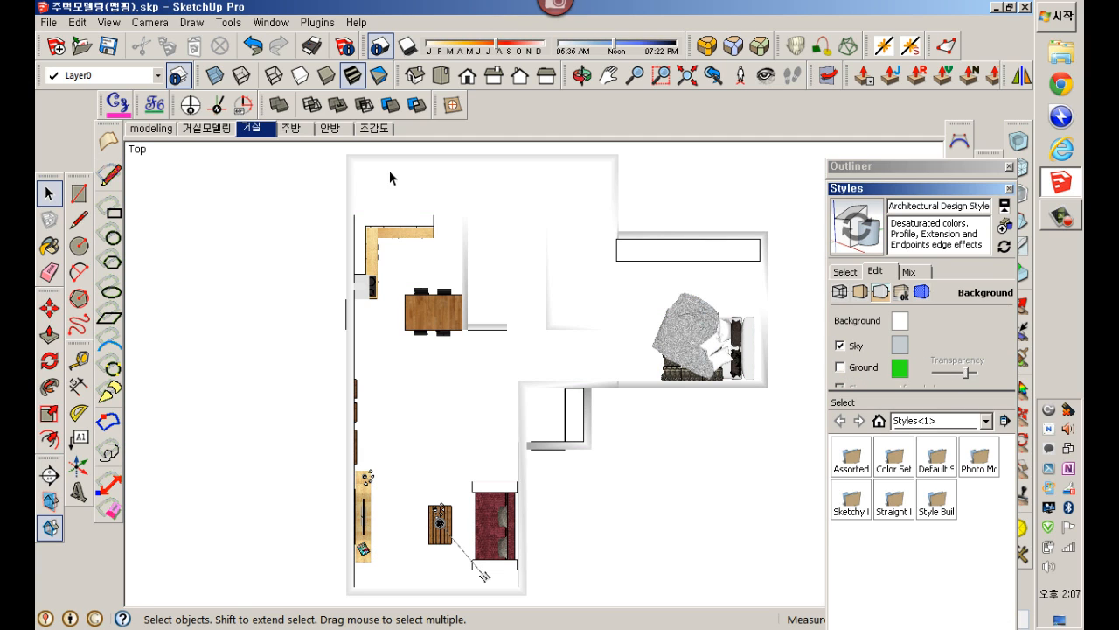
# Step: Add the top plan view as a new scene after 거실 without saving the style changes
pyautogui.rightClick(267, 131)
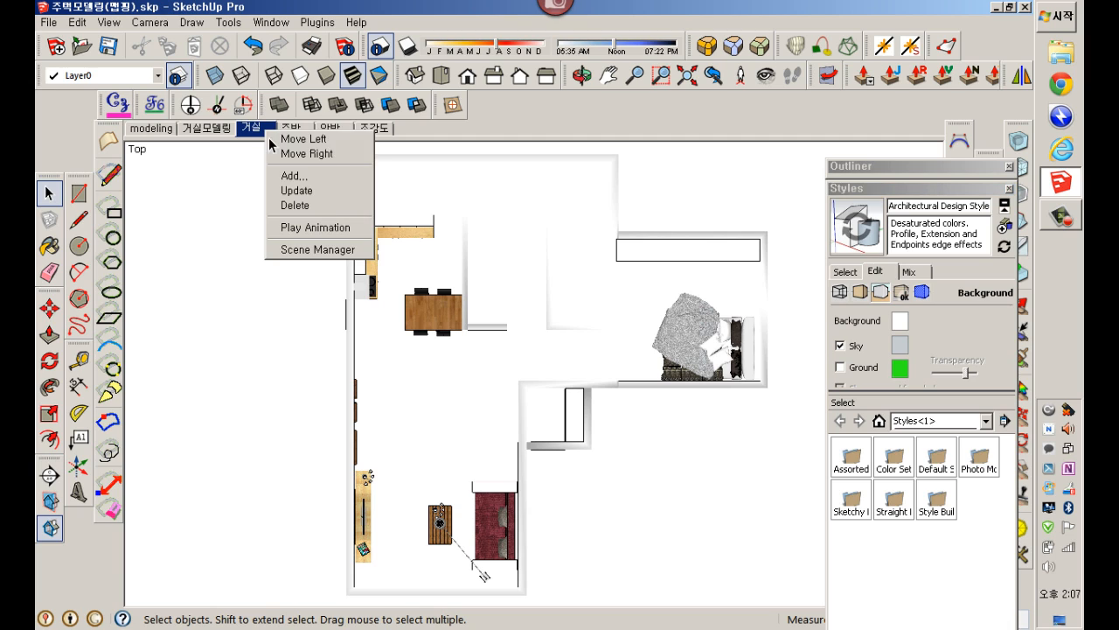
pyautogui.click(311, 177)
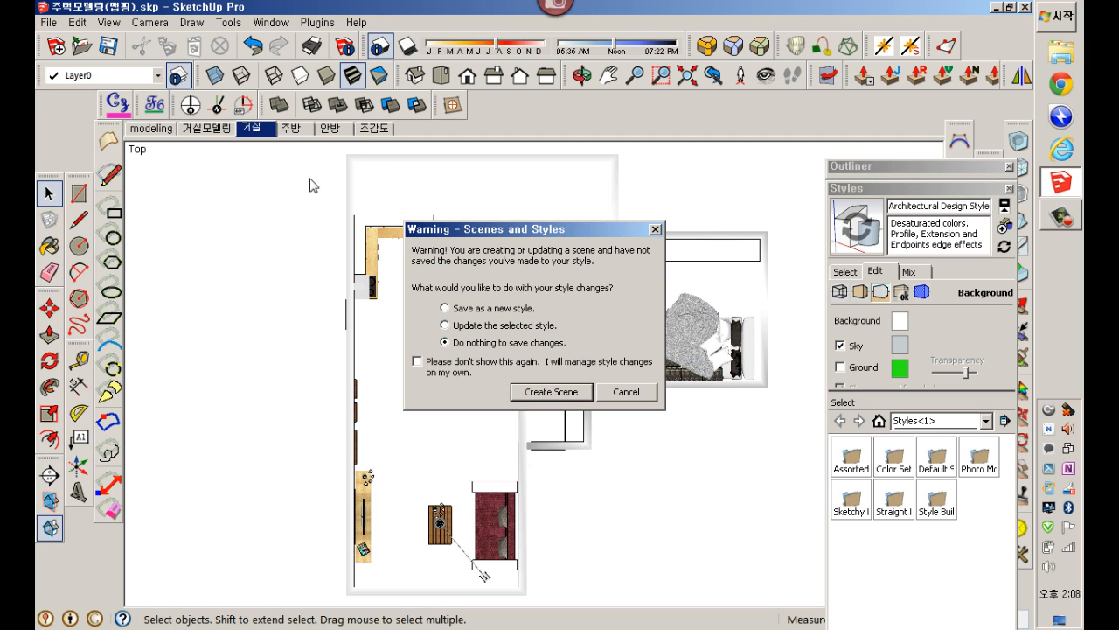
pyautogui.click(563, 393)
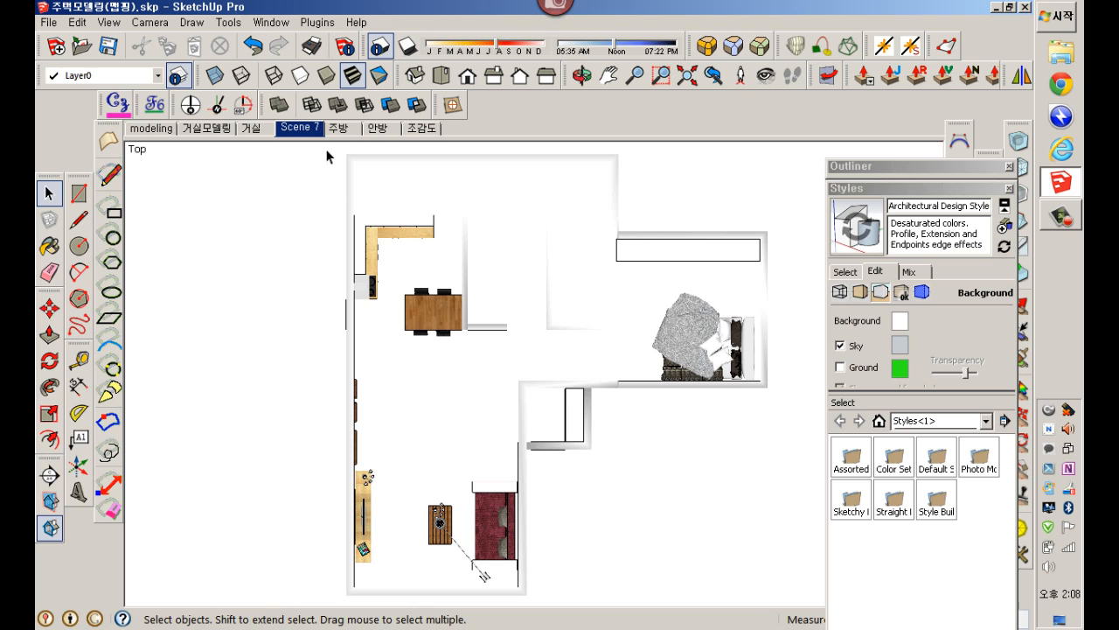
# Step: Rename the new top-view plan scene as 1층평면
pyautogui.click(917, 190)
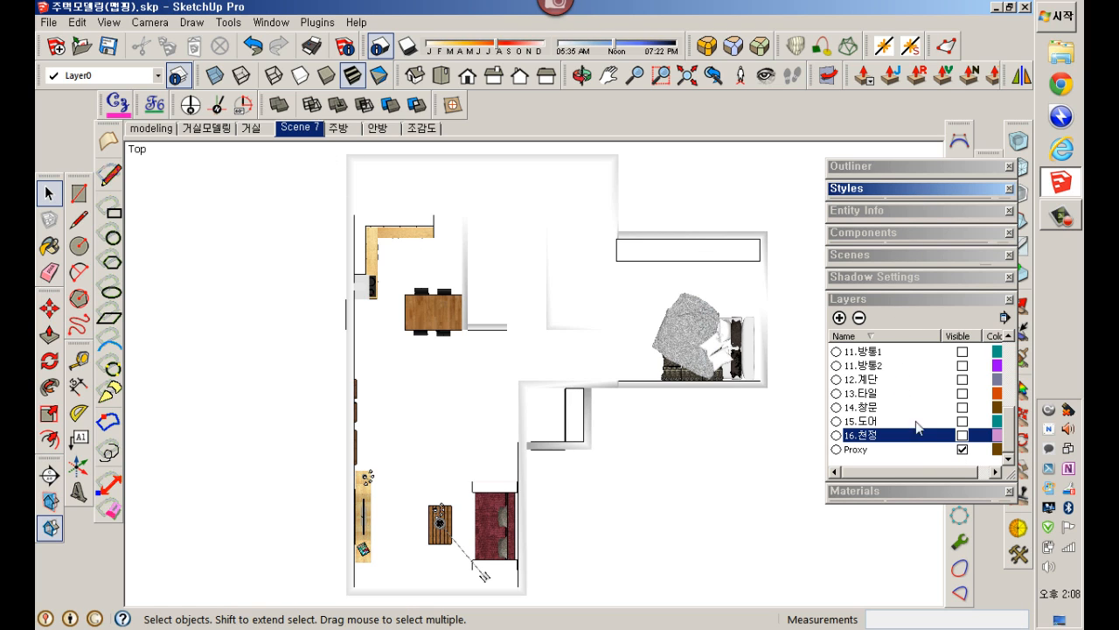
pyautogui.click(894, 257)
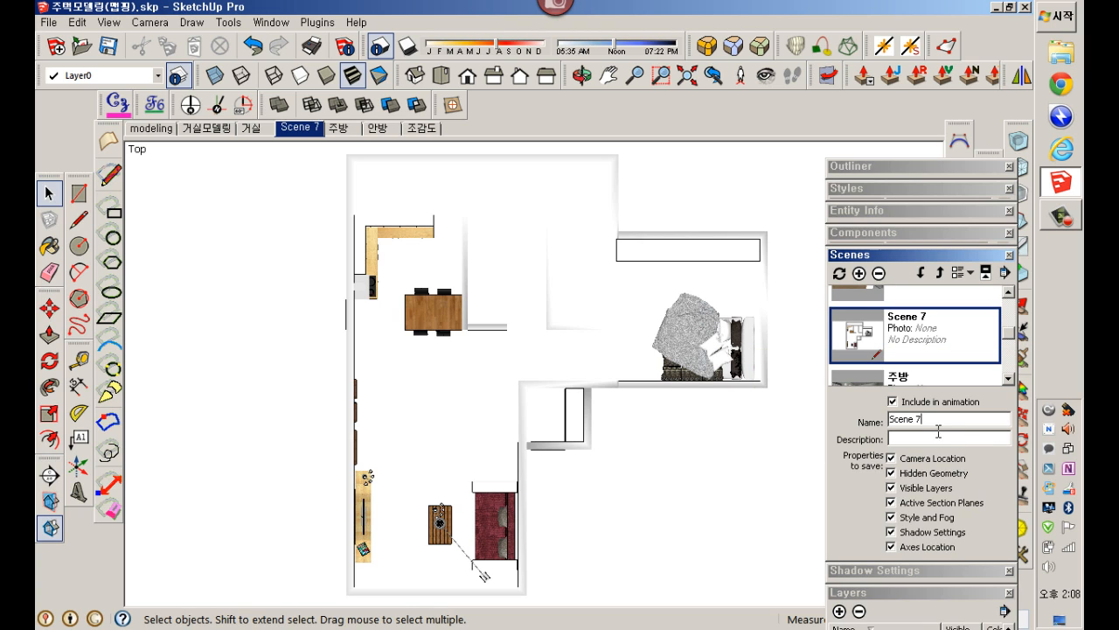
pyautogui.moveTo(922, 420); pyautogui.dragTo(889, 419)
pyautogui.write('1ㅡ')
pyautogui.write('층평면')
pyautogui.press('Return')
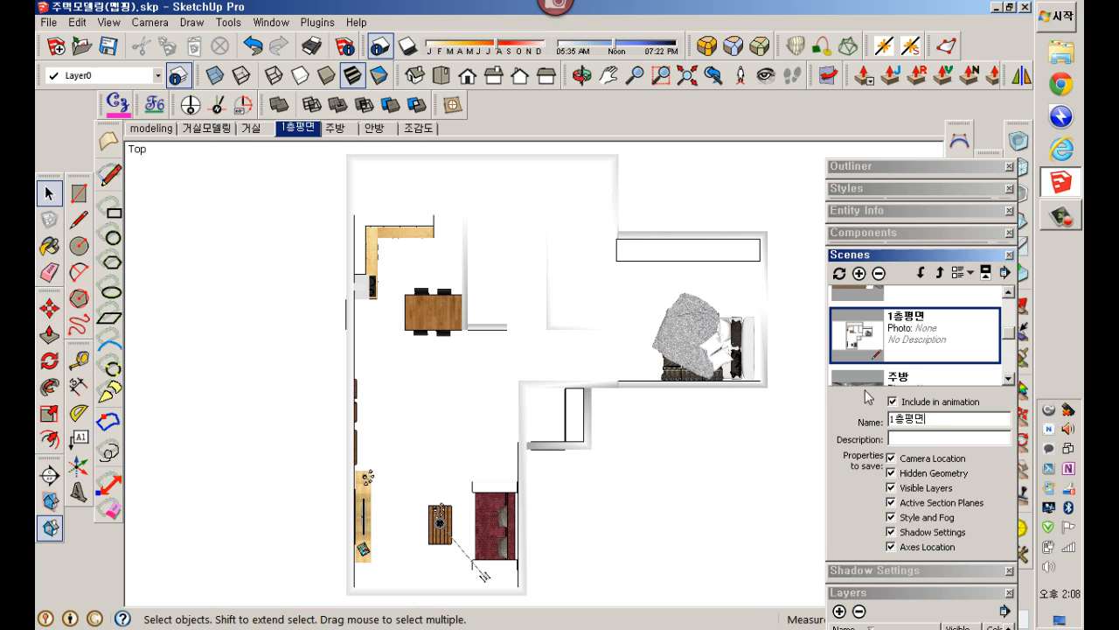
# Step: Make the layers 07.2층바닥, 08.2층벽체 and 10.지붕 visible and hide the main roof group covering the second floor
pyautogui.click(938, 261)
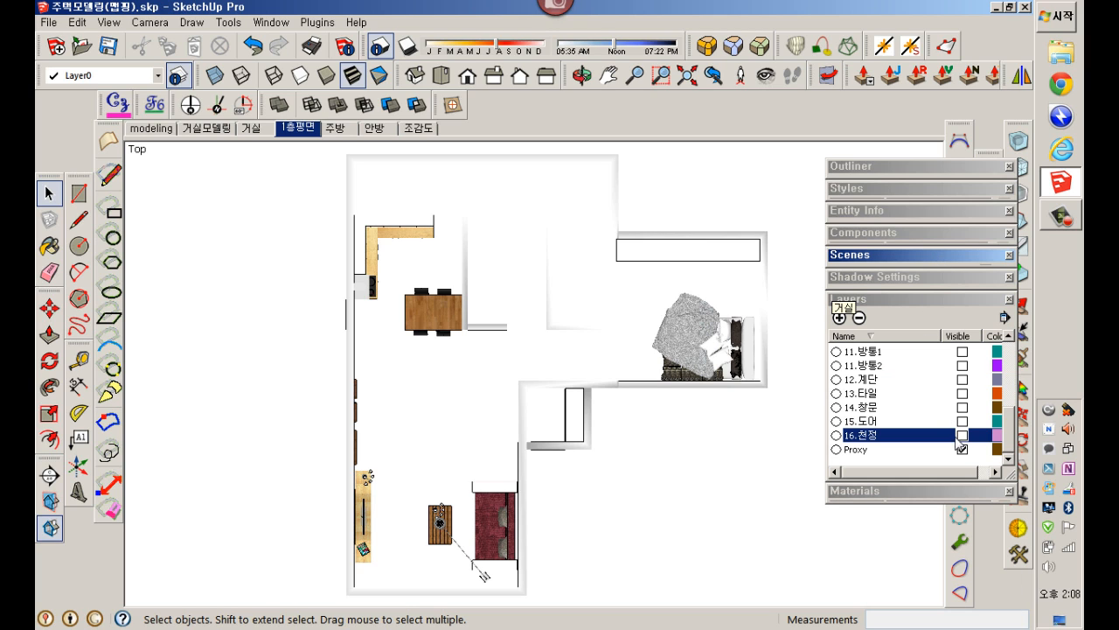
pyautogui.click(962, 449)
pyautogui.moveTo(1009, 432); pyautogui.dragTo(1010, 407)
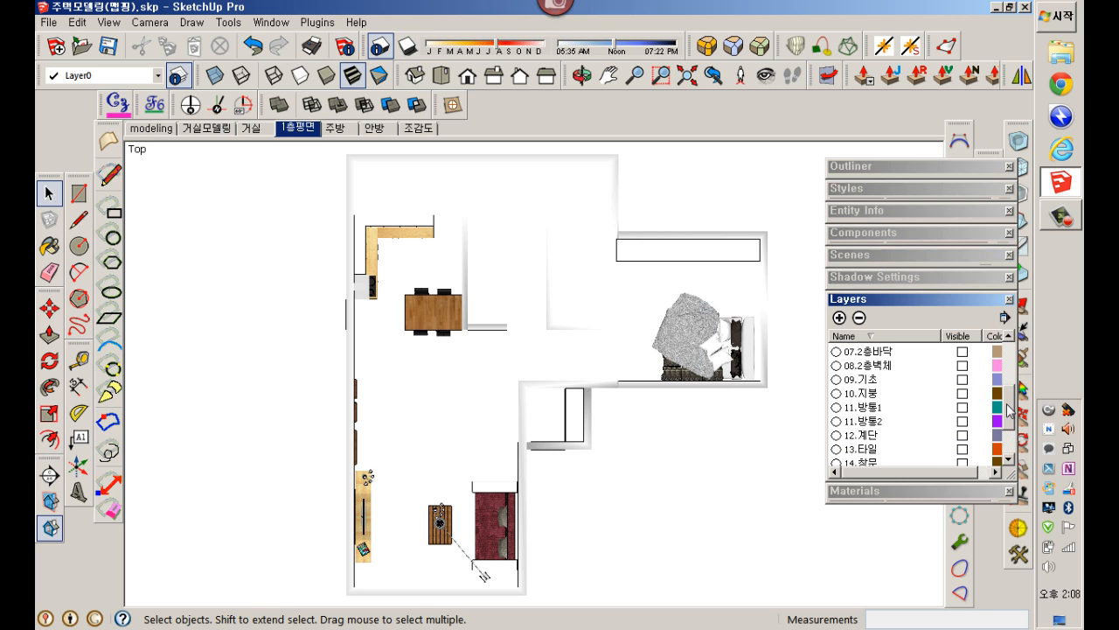
pyautogui.click(962, 350)
pyautogui.click(961, 365)
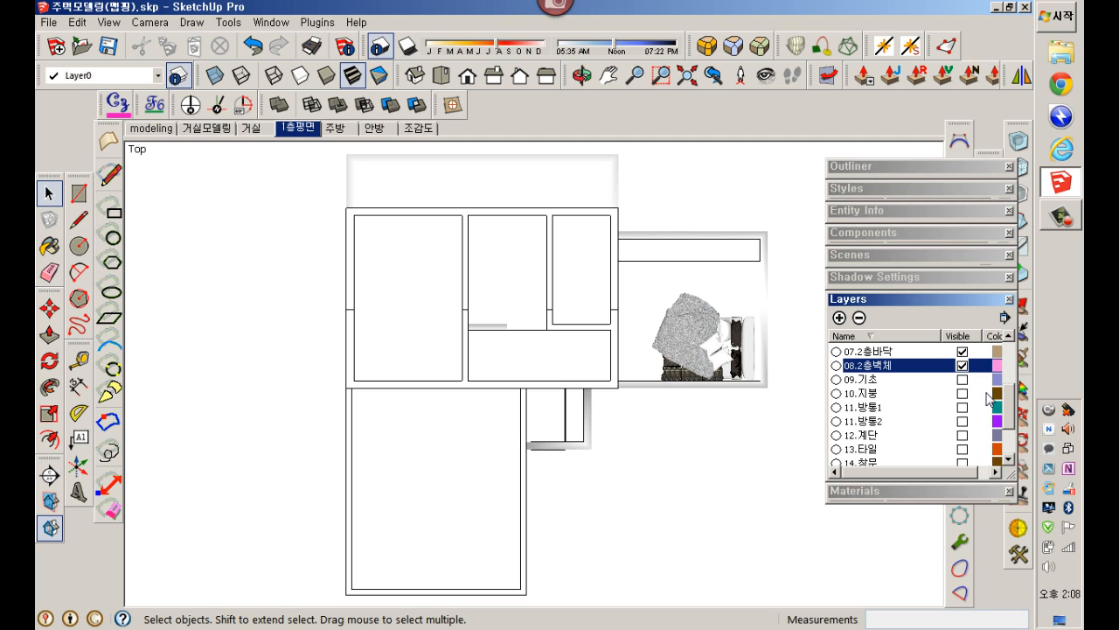
pyautogui.moveTo(1008, 400); pyautogui.dragTo(1008, 414)
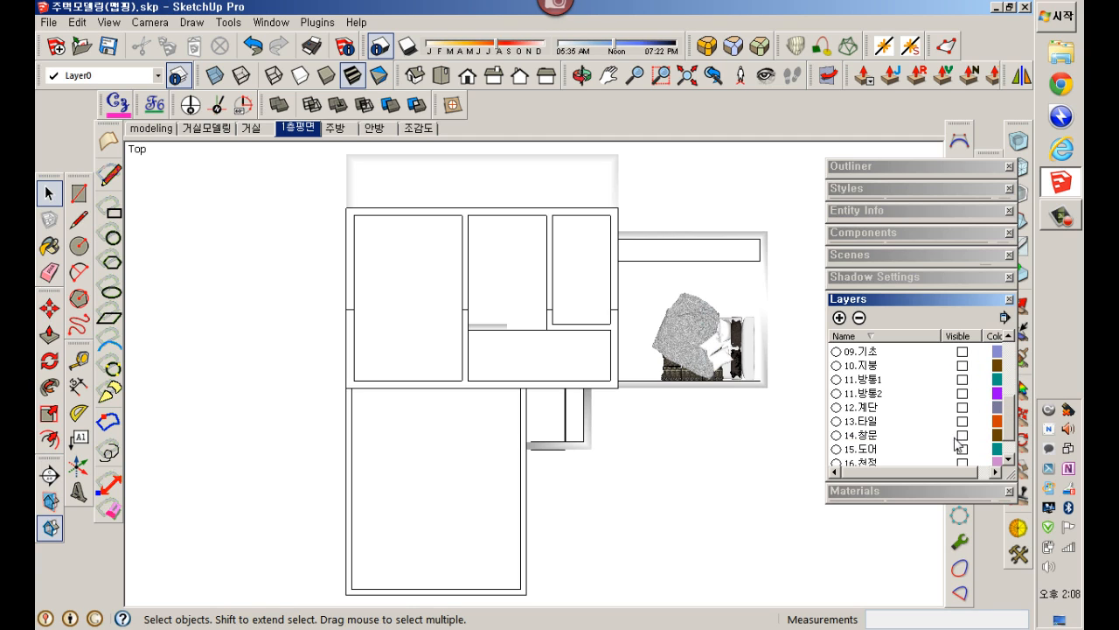
pyautogui.click(962, 365)
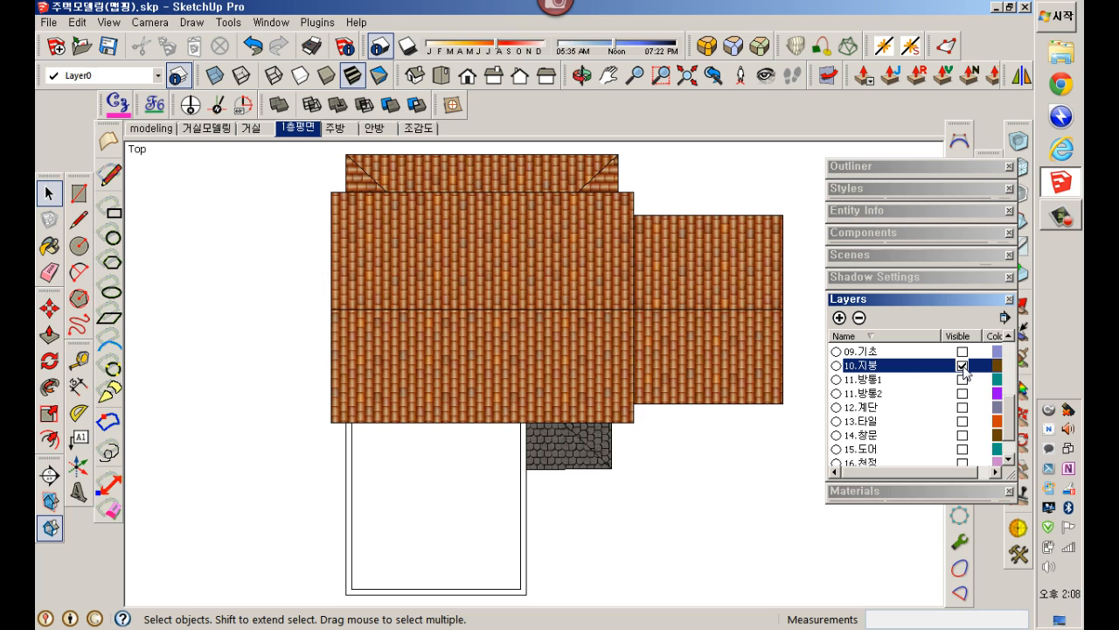
pyautogui.rightClick(538, 343)
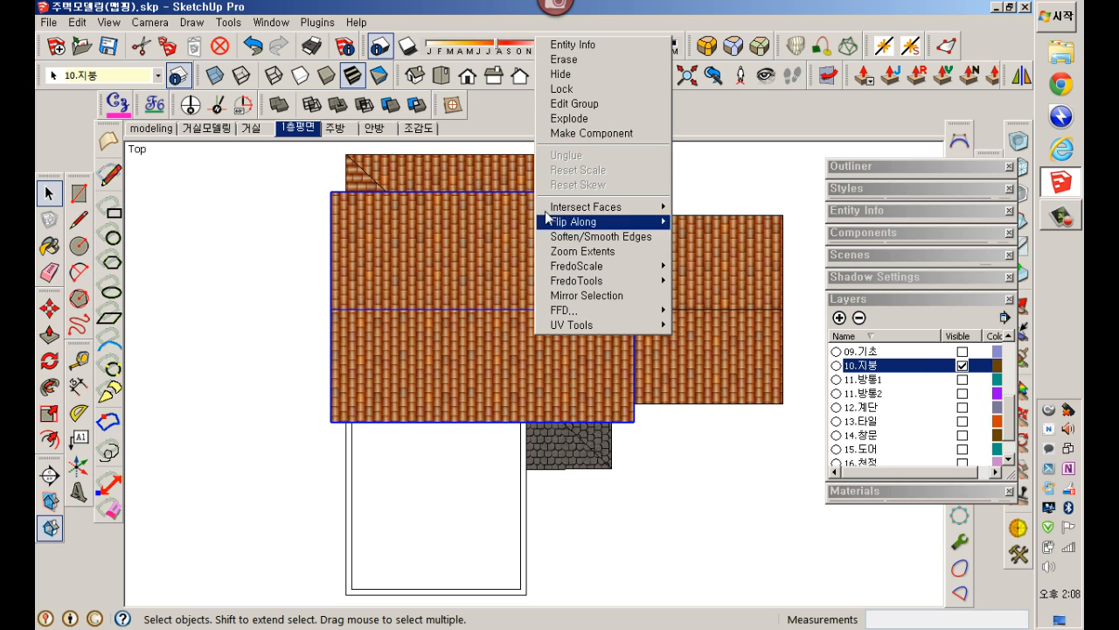
pyautogui.click(560, 77)
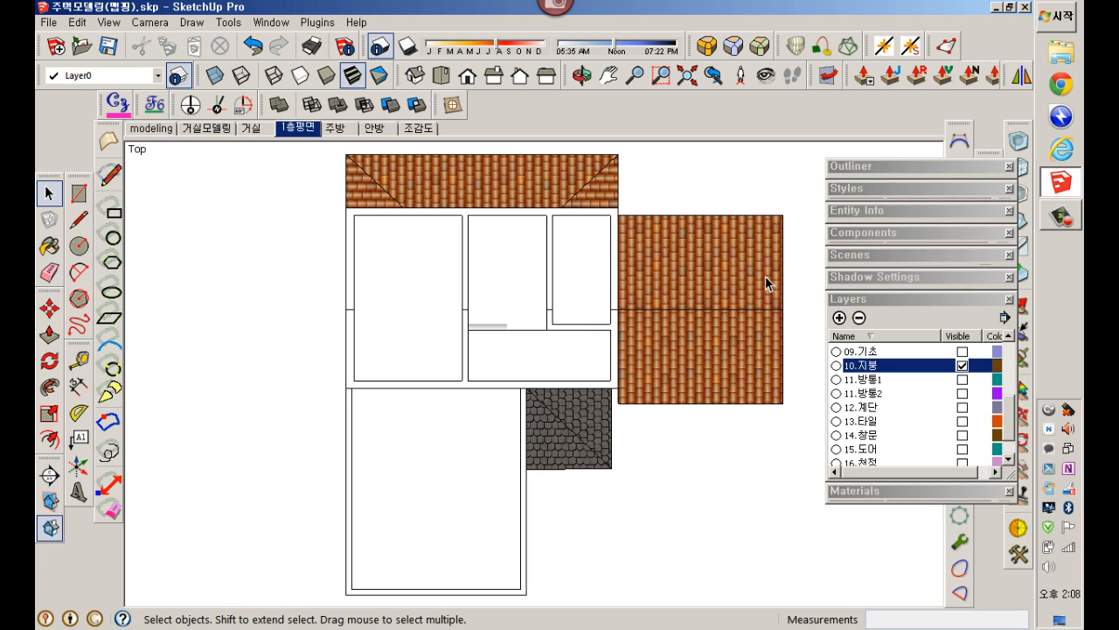
# Step: Add the second-floor view as a new scene after 1층평면 without saving the style changes, and name it 2층평면
pyautogui.rightClick(315, 128)
pyautogui.click(344, 171)
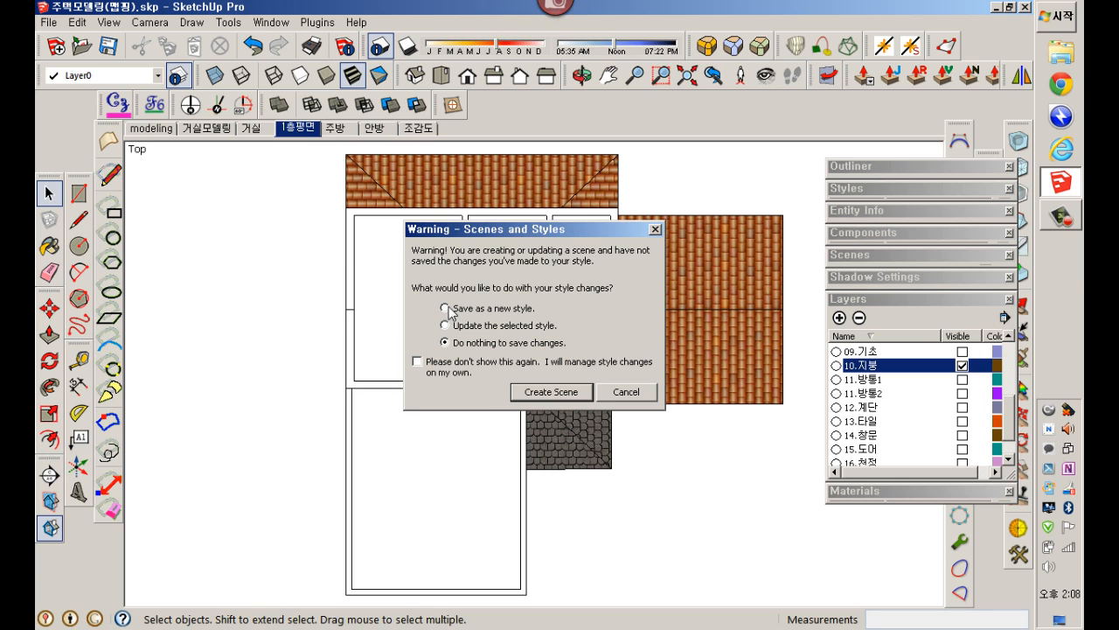
pyautogui.click(551, 392)
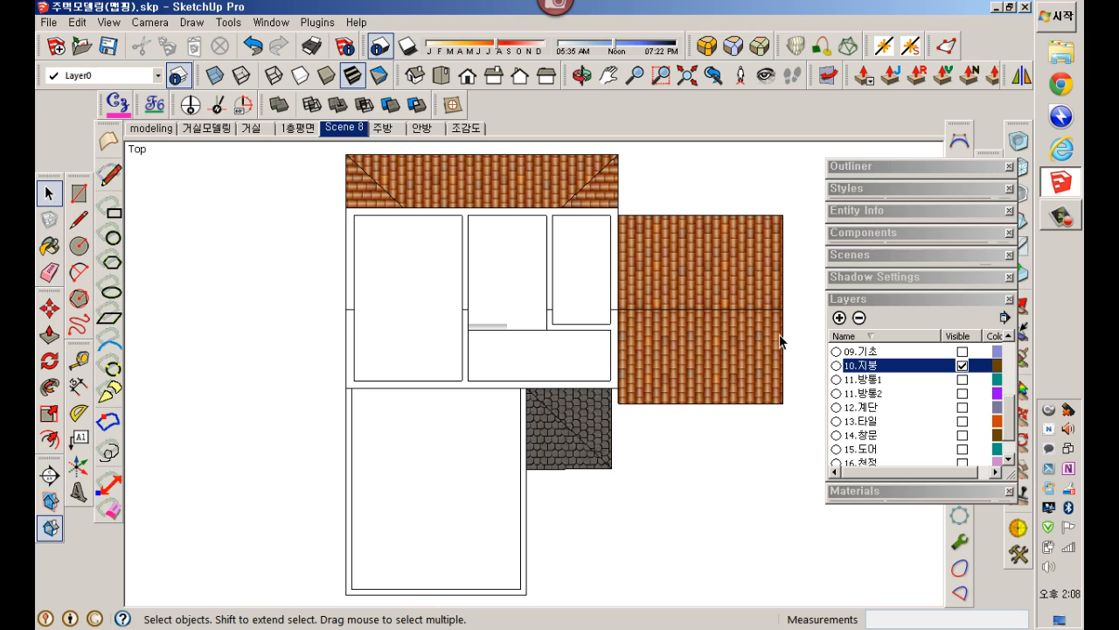
pyautogui.click(891, 258)
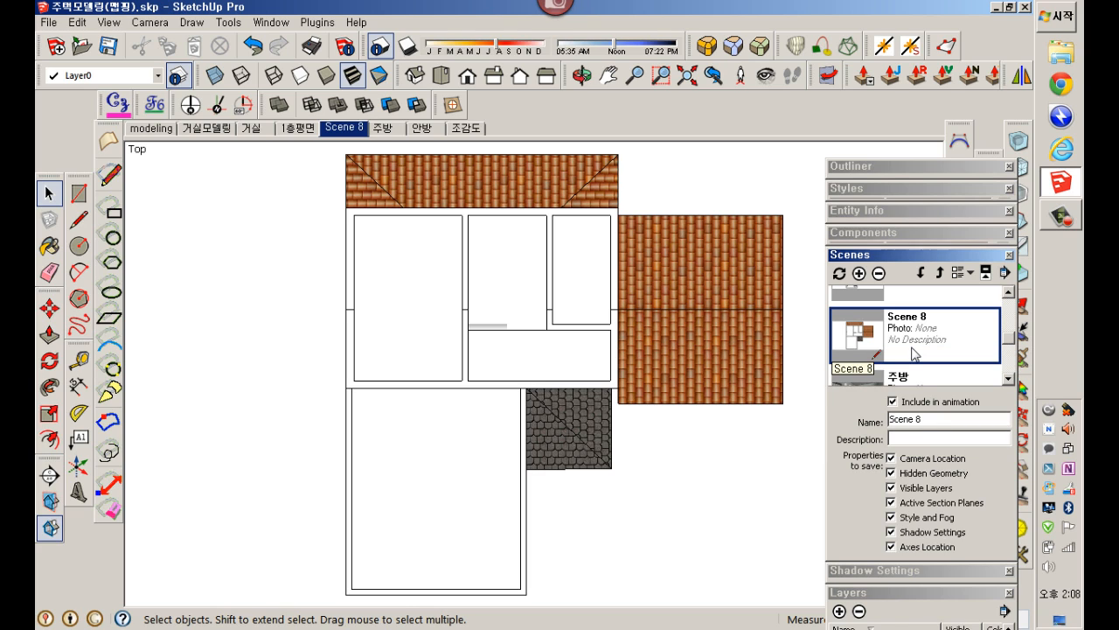
pyautogui.moveTo(940, 419); pyautogui.dragTo(862, 421)
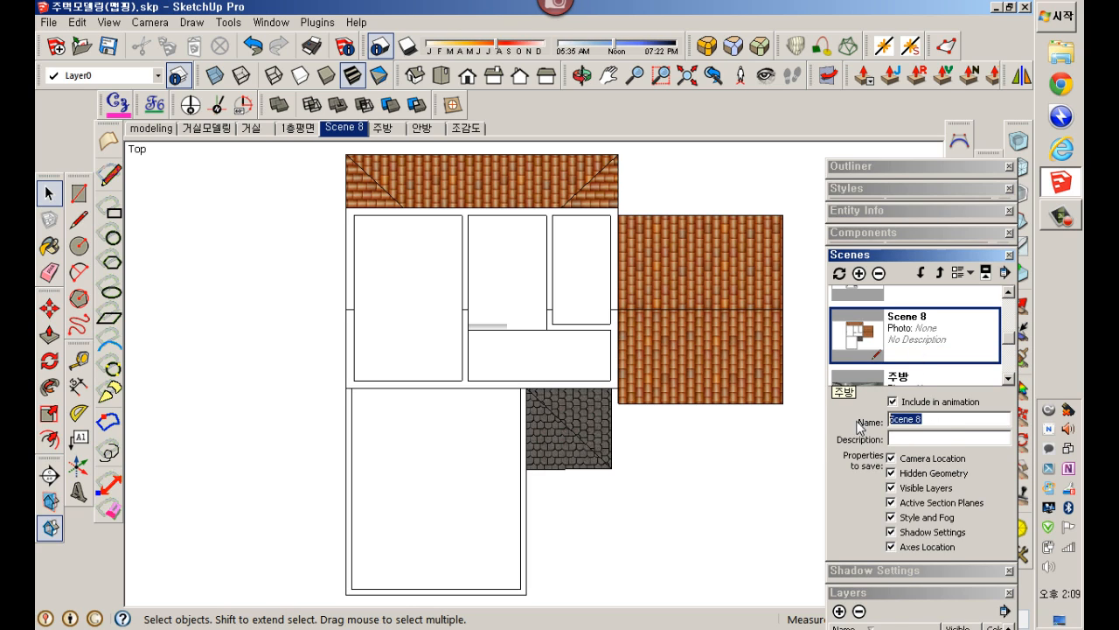
pyautogui.write('2ㅊ')
pyautogui.write('층평면')
pyautogui.press('Return')
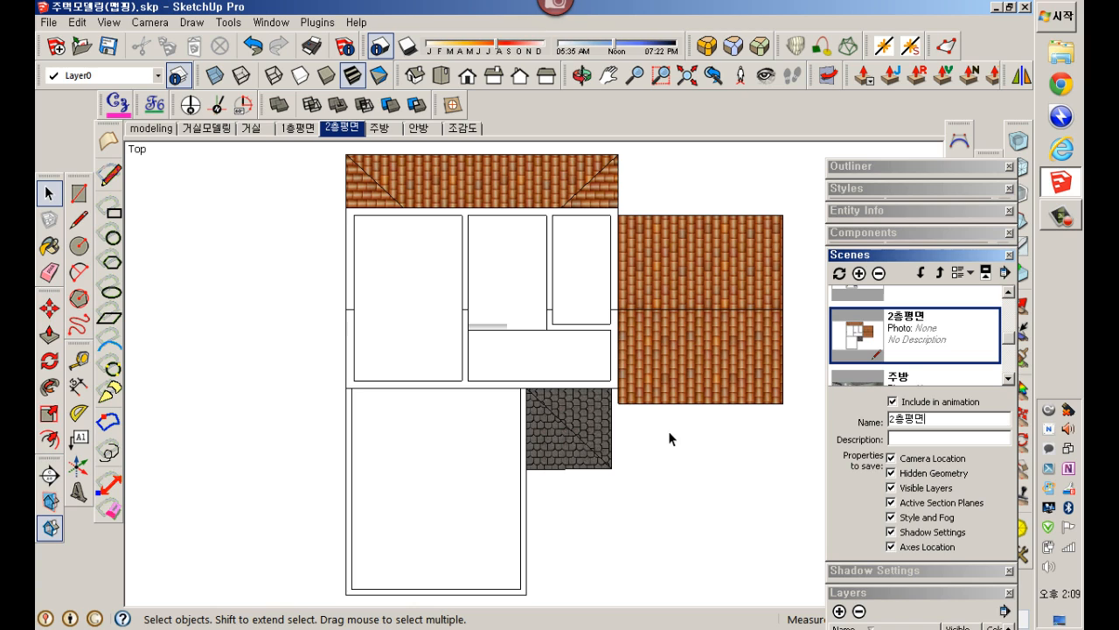
# Step: Paint both slopes of the small dark-tiled porch roof with the in-model Roofing_Tile_Spanish material and leave the group
pyautogui.doubleClick(591, 434)
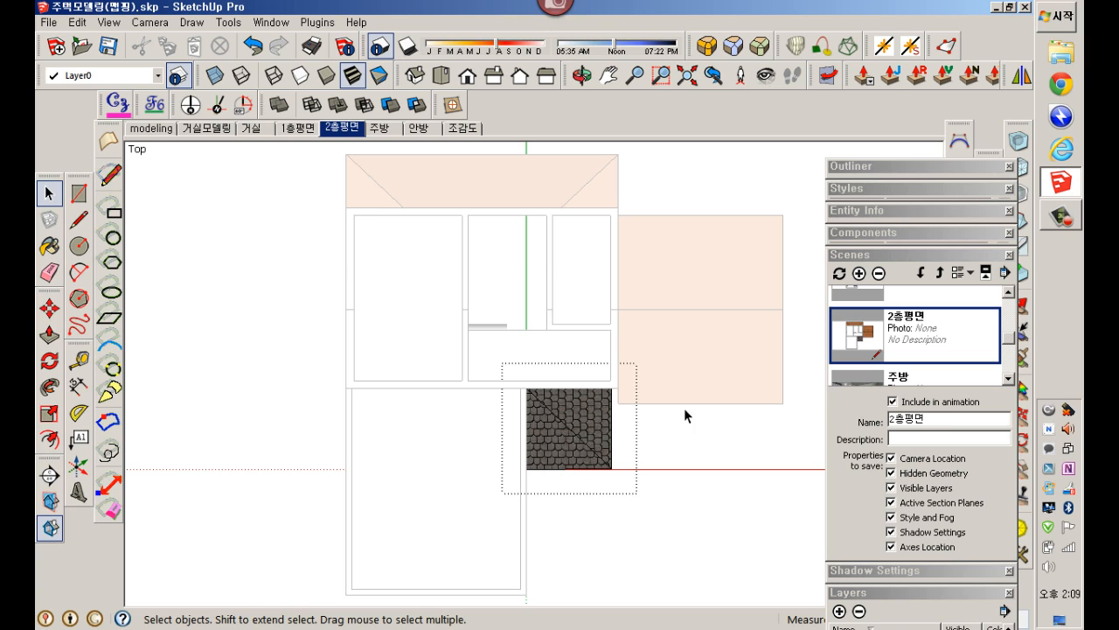
pyautogui.click(861, 254)
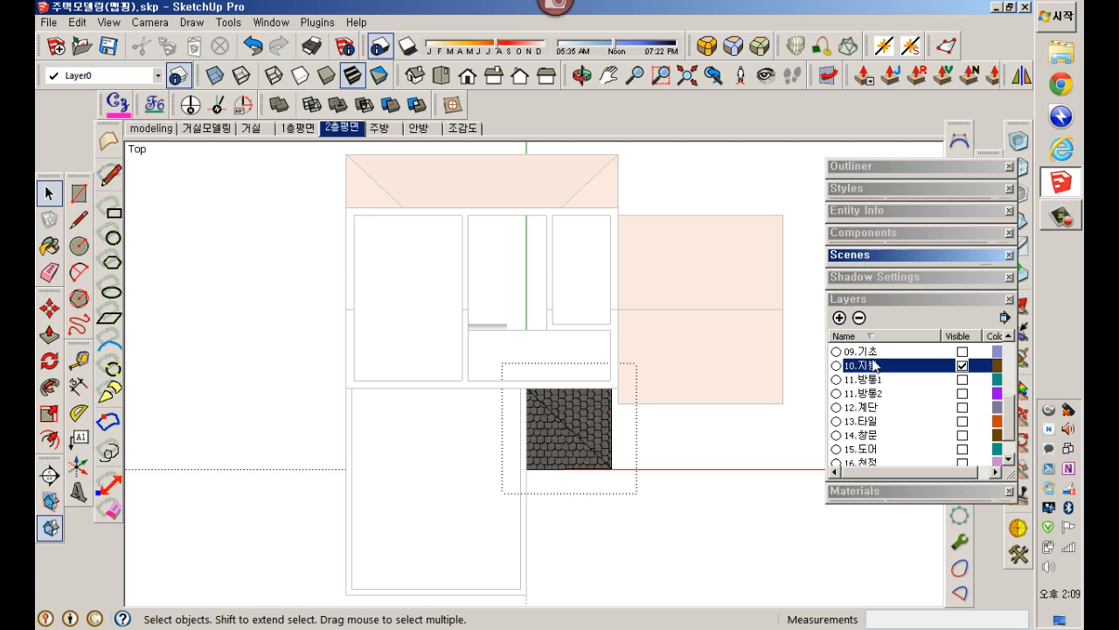
pyautogui.click(872, 298)
pyautogui.click(870, 323)
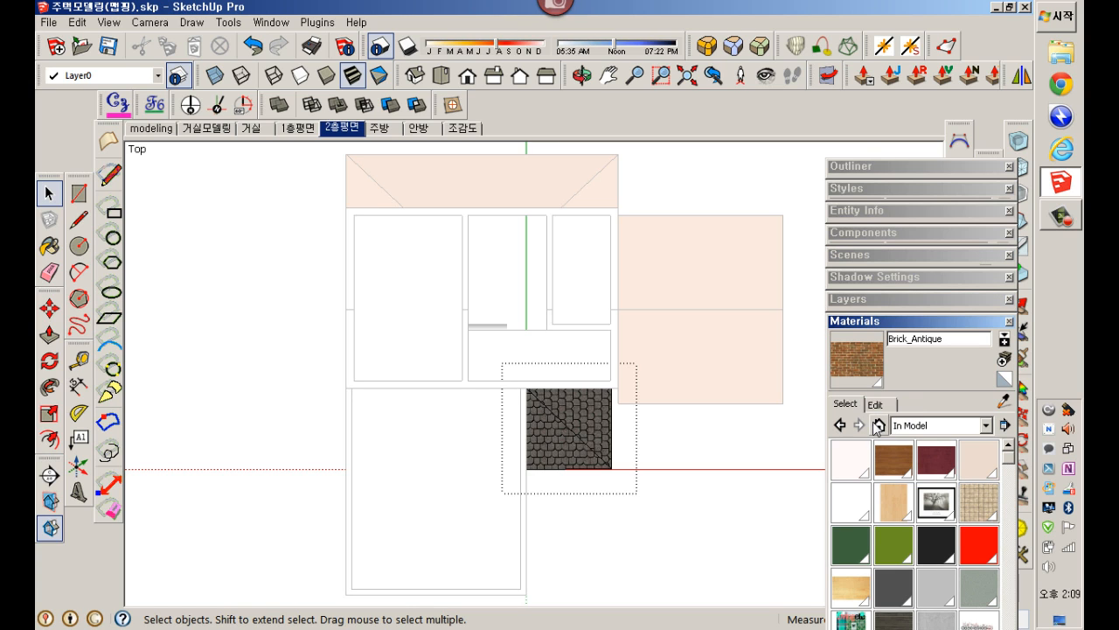
pyautogui.moveTo(1007, 462); pyautogui.dragTo(1010, 593)
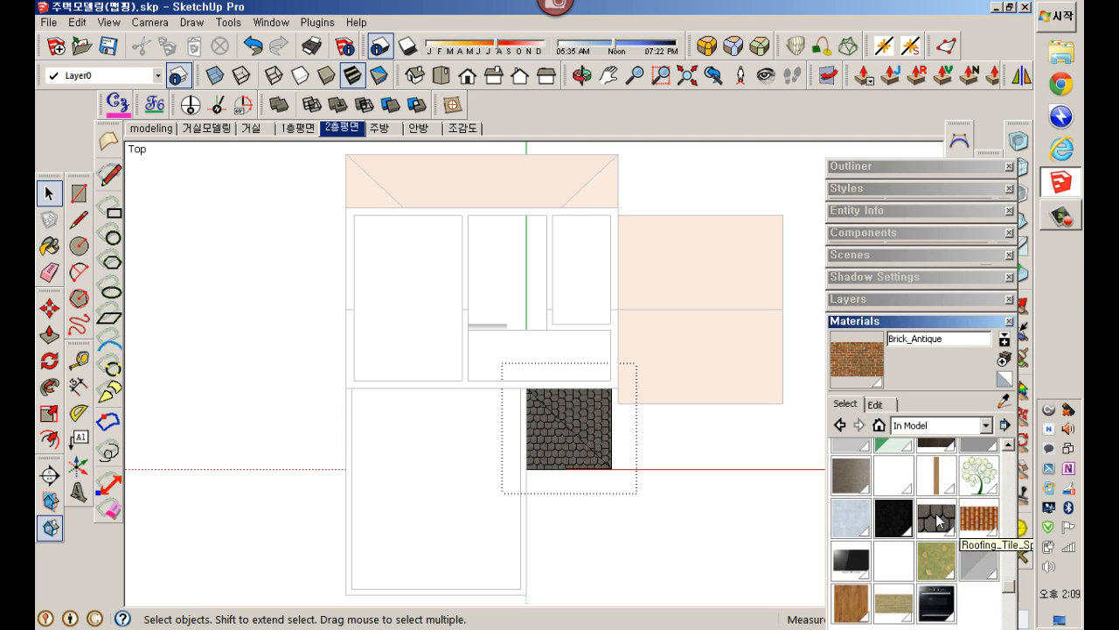
pyautogui.click(980, 518)
pyautogui.click(595, 441)
pyautogui.click(566, 464)
pyautogui.press('space')
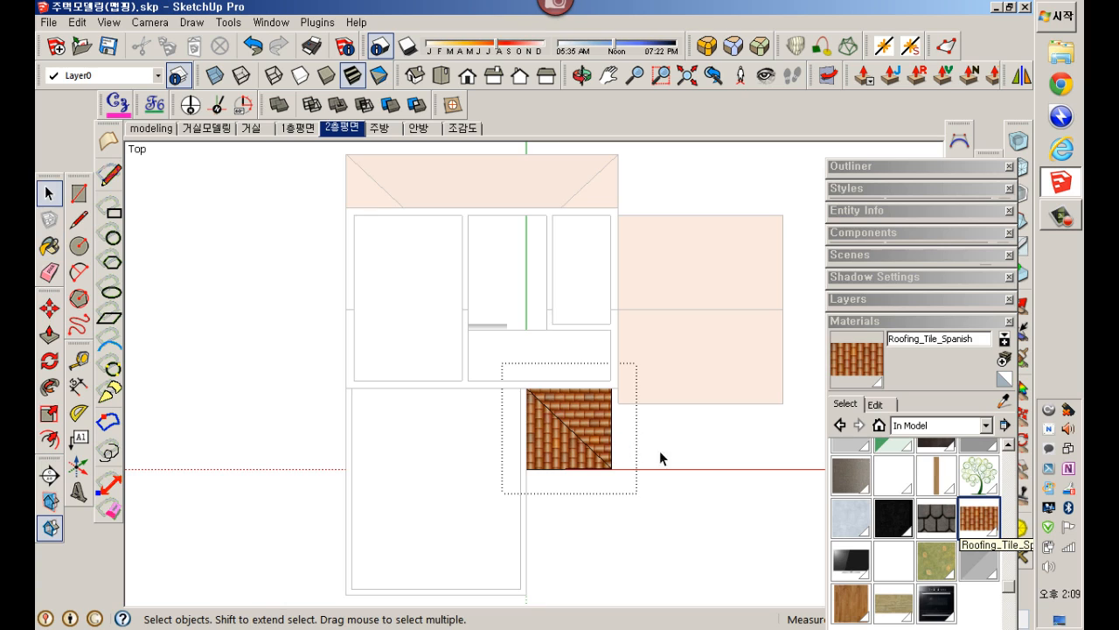
pyautogui.click(711, 467)
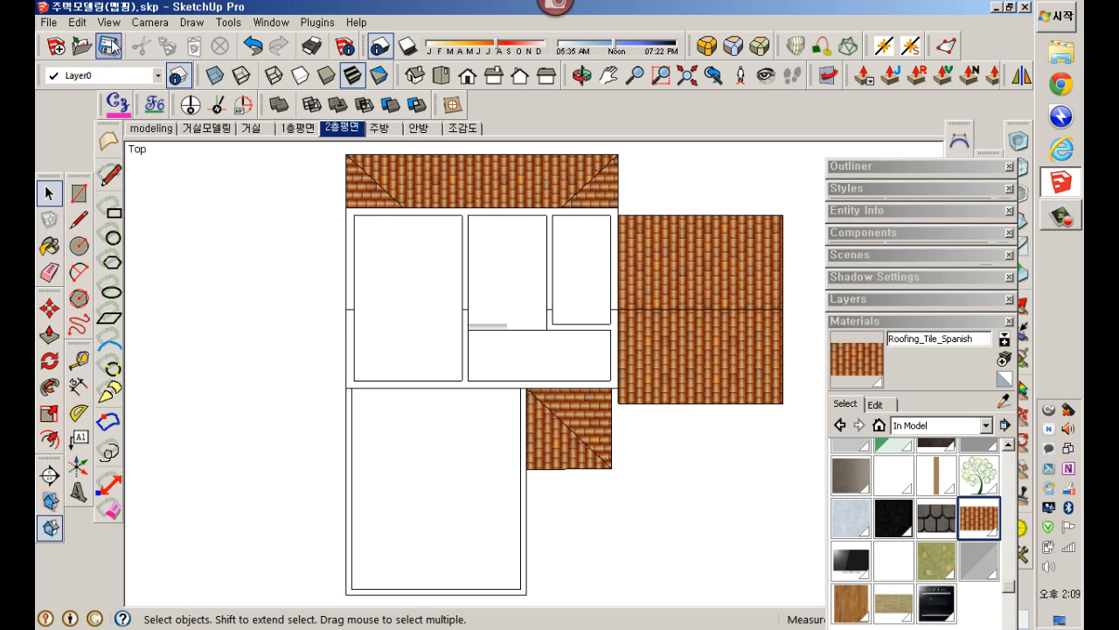
# Step: Save a copy of the model as 주택모델링(맵핑)6.skp in the 8강 folder
pyautogui.click(50, 22)
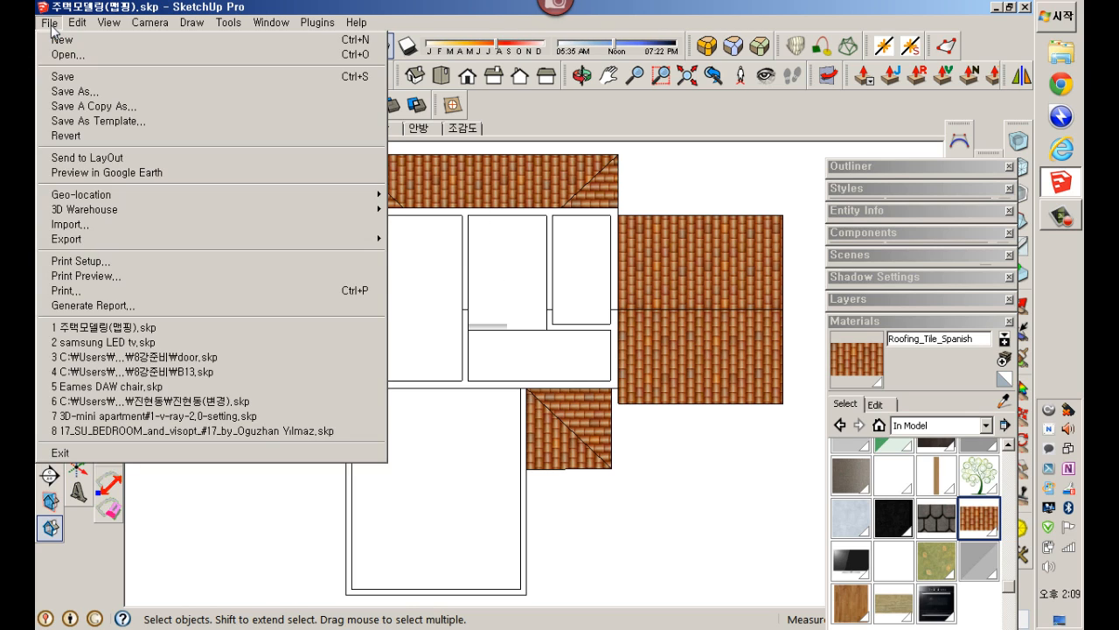
pyautogui.click(88, 107)
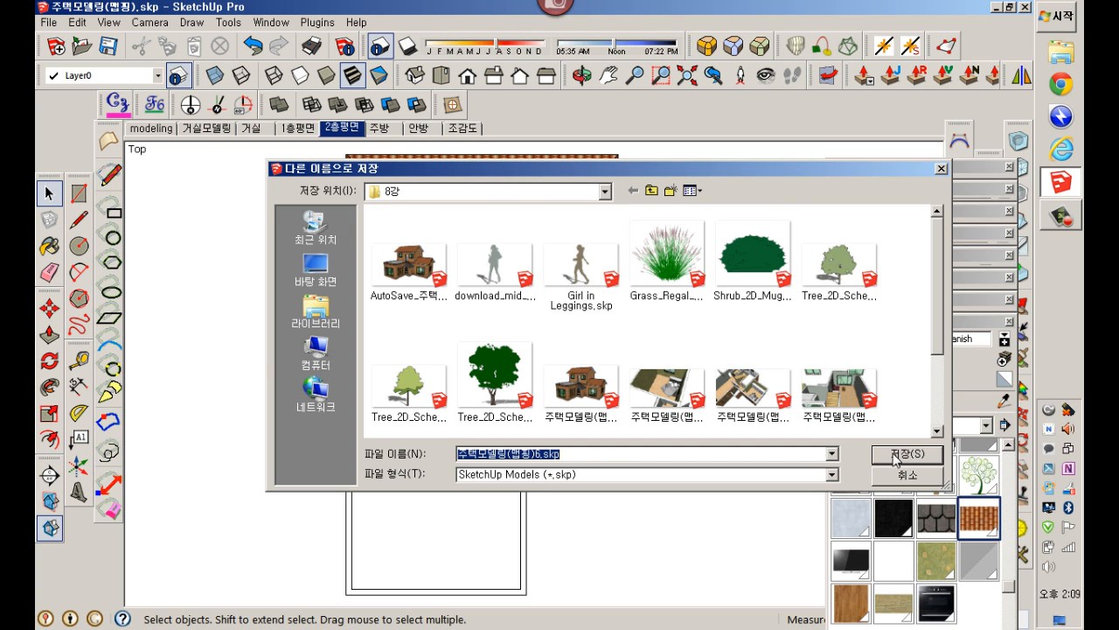
pyautogui.click(896, 455)
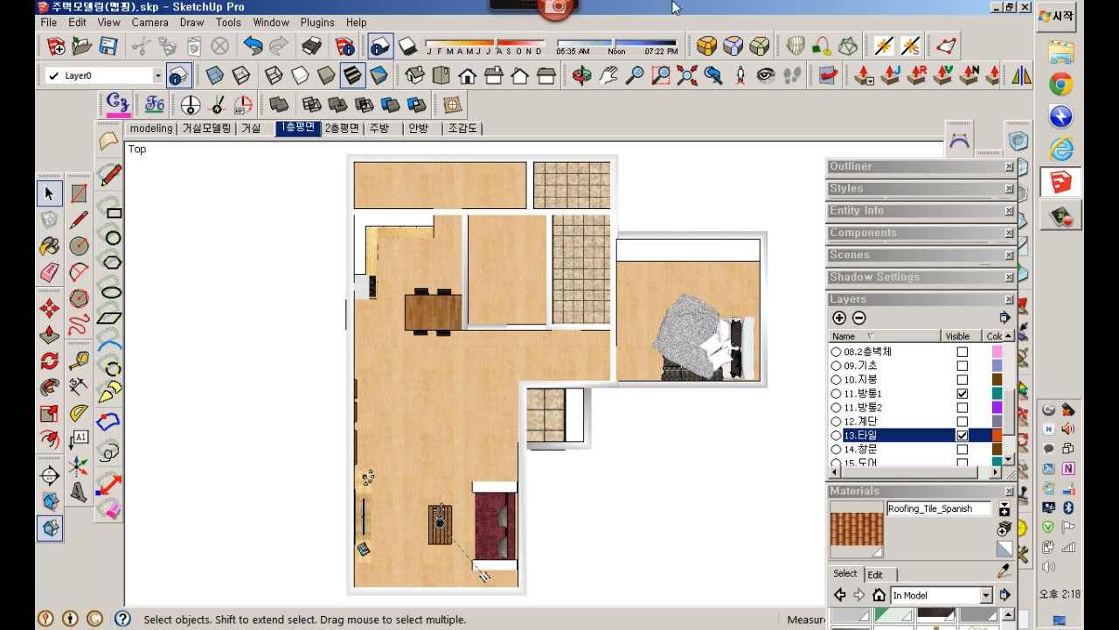
# Step: Start a second SketchUp session with a new empty model
pyautogui.click(1069, 19)
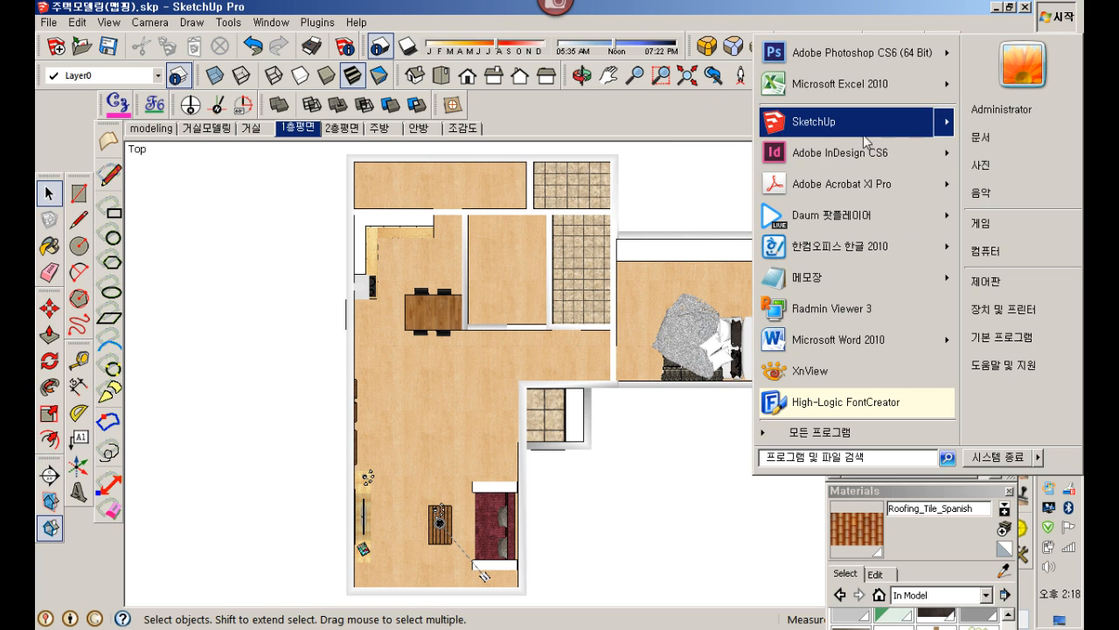
pyautogui.click(831, 123)
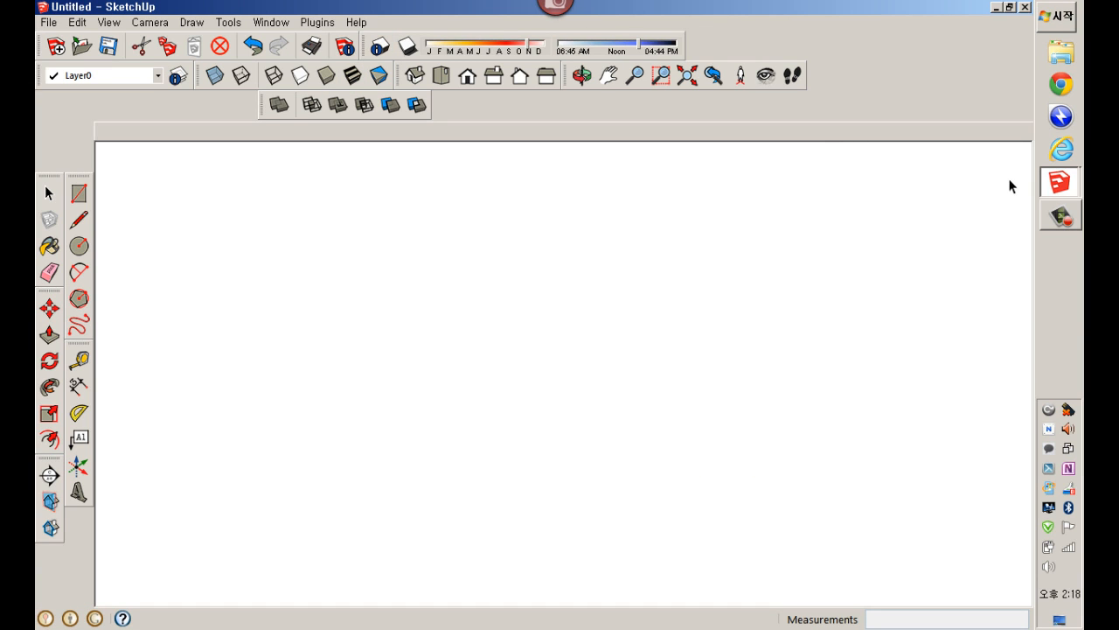
pyautogui.click(1045, 227)
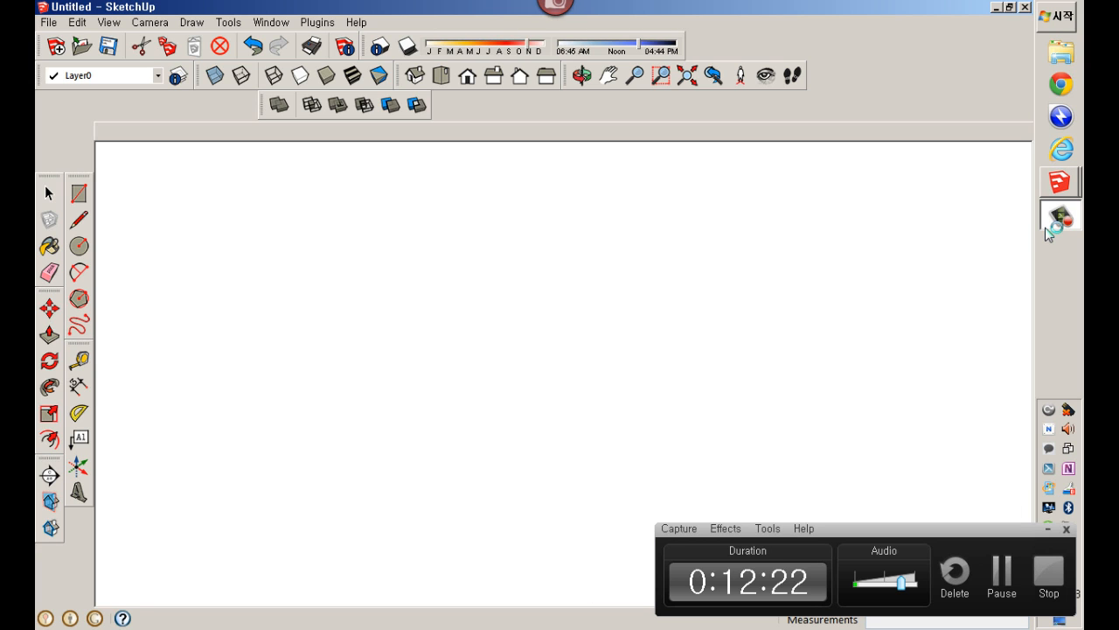
pyautogui.click(1047, 529)
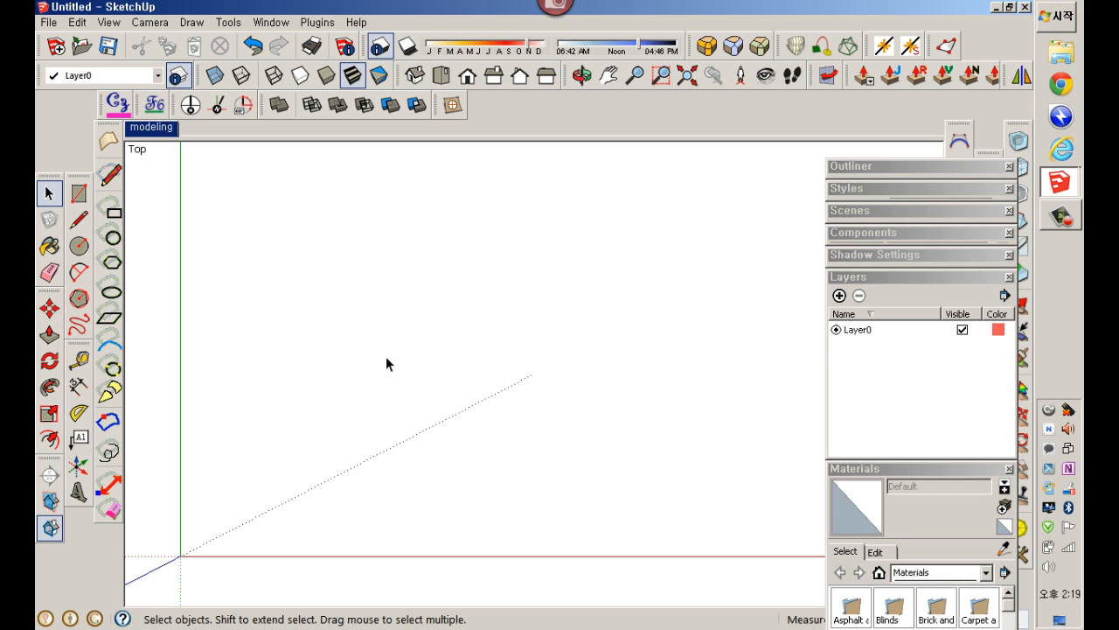
# Step: Draw a rectangle on the ground plane in the area between the red and green axes
pyautogui.keyDown('shift'); pyautogui.moveTo(355, 417); pyautogui.dragTo(407, 367, button='middle'); pyautogui.keyUp('shift')
pyautogui.press('r')
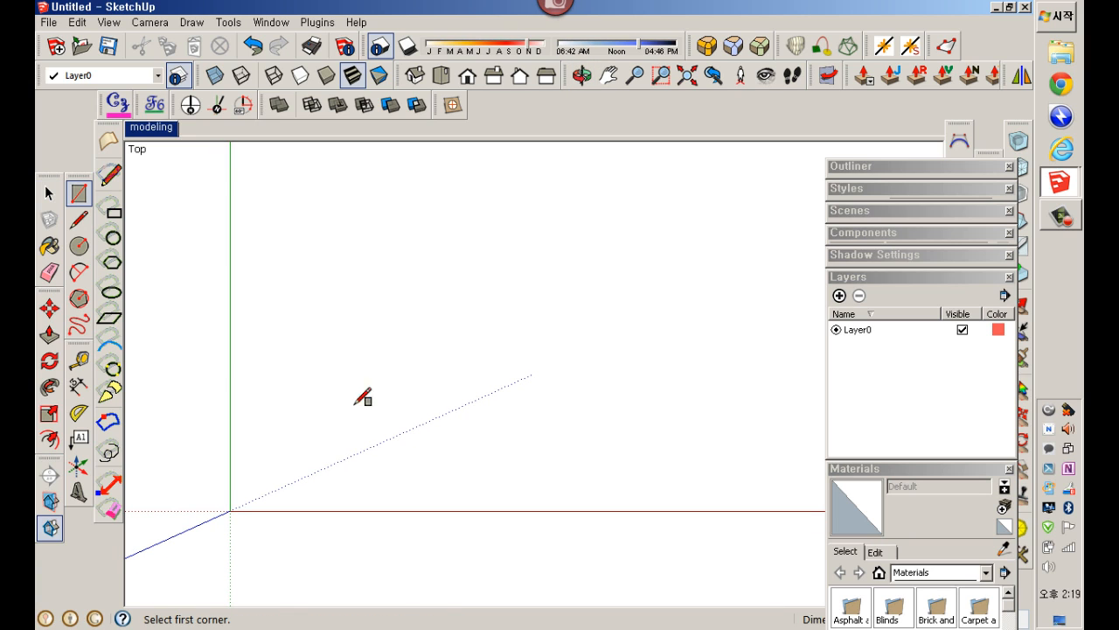
pyautogui.click(306, 394)
pyautogui.click(457, 469)
pyautogui.press('space')
# Step: Copy the whole rectangle along the red axis, leaving a small gap between the original and the copy
pyautogui.click(391, 437)
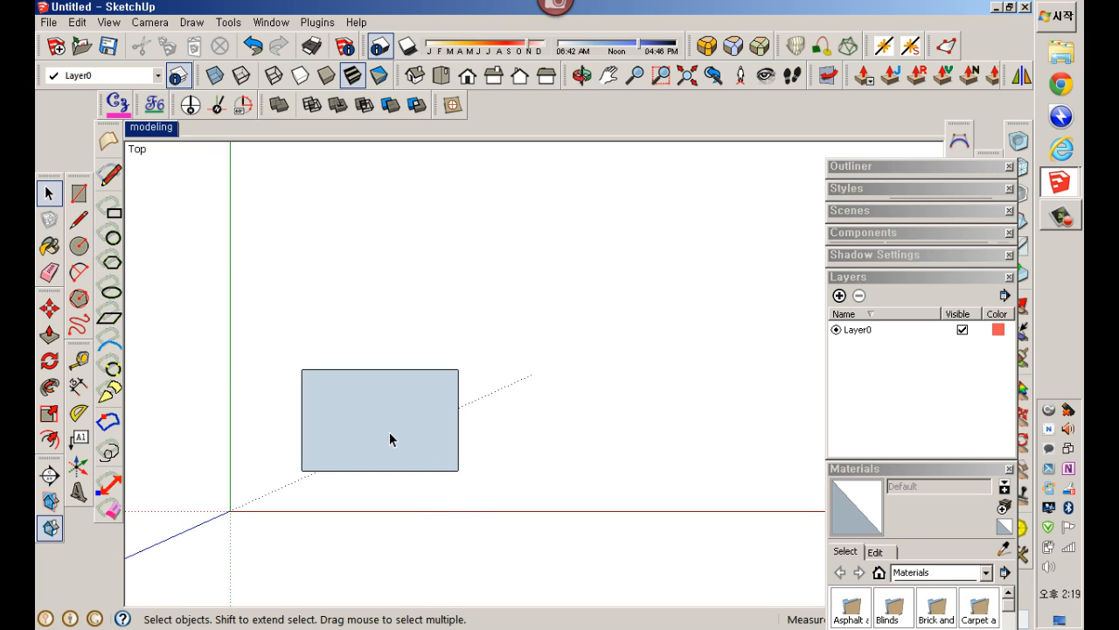
pyautogui.press('m')
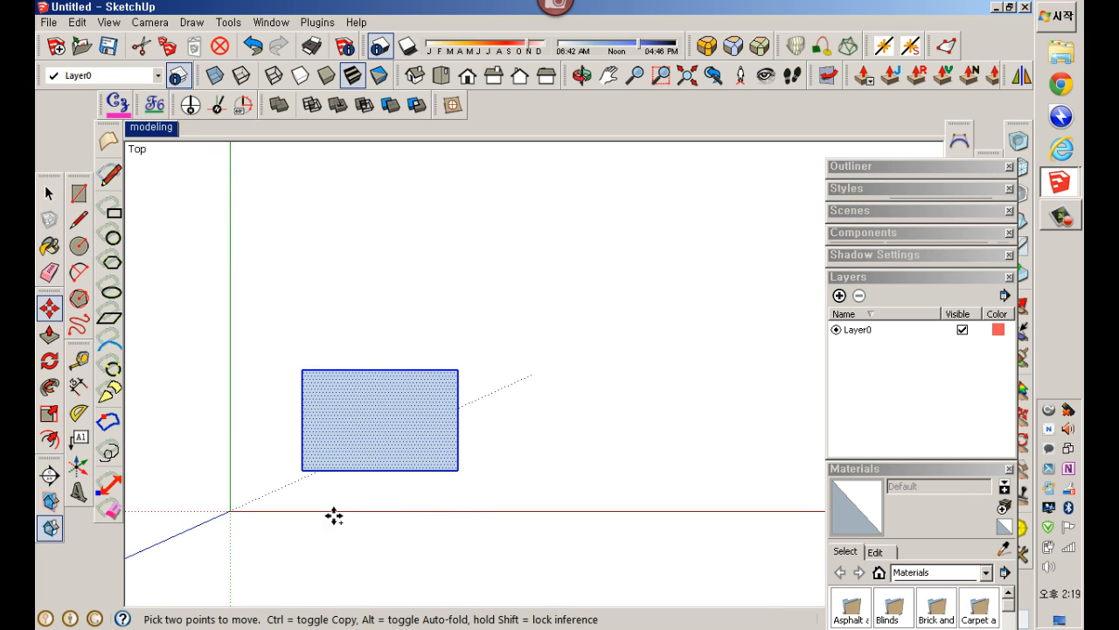
pyautogui.press('ctrl')
pyautogui.click(331, 512)
pyautogui.click(527, 521)
pyautogui.press('space')
# Step: Reverse the face of the original rectangle and clear the selection
pyautogui.click(437, 446)
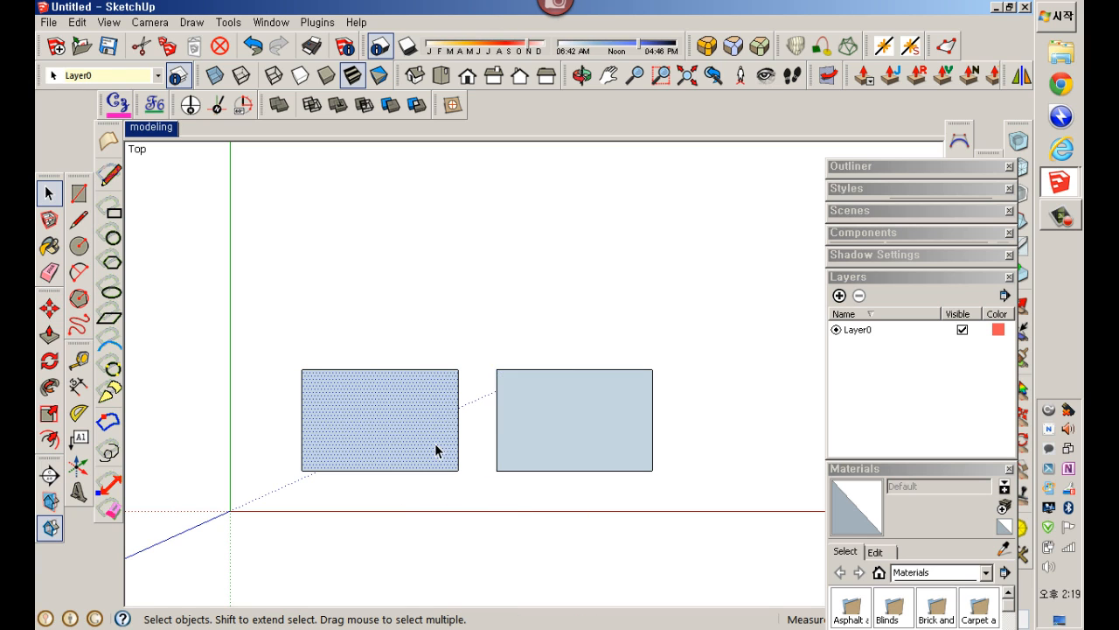
pyautogui.rightClick(435, 444)
pyautogui.click(497, 262)
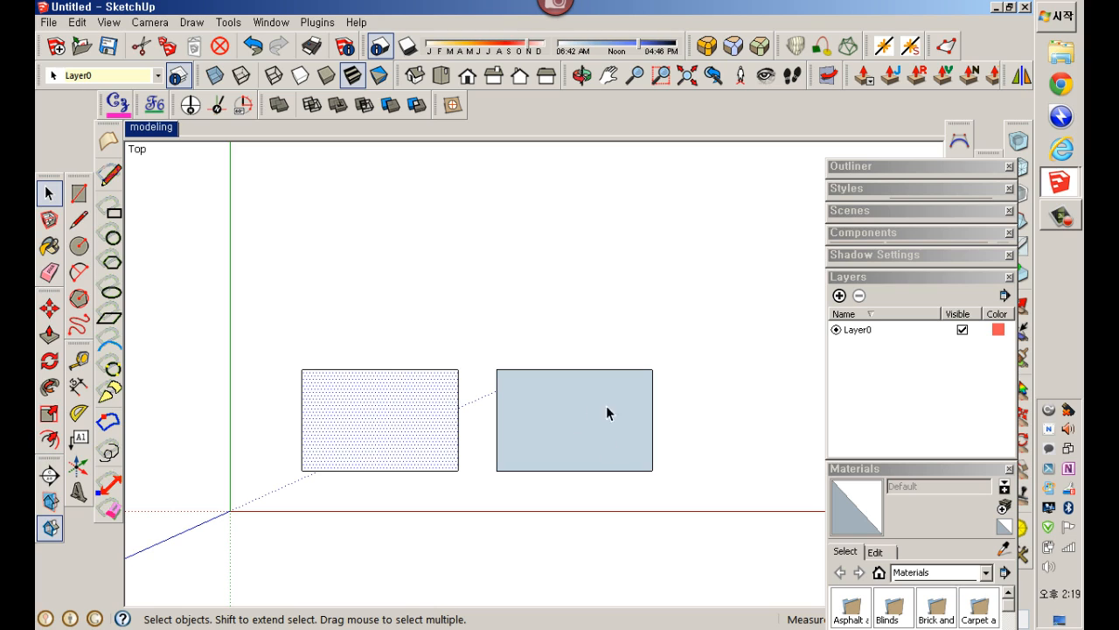
pyautogui.click(564, 328)
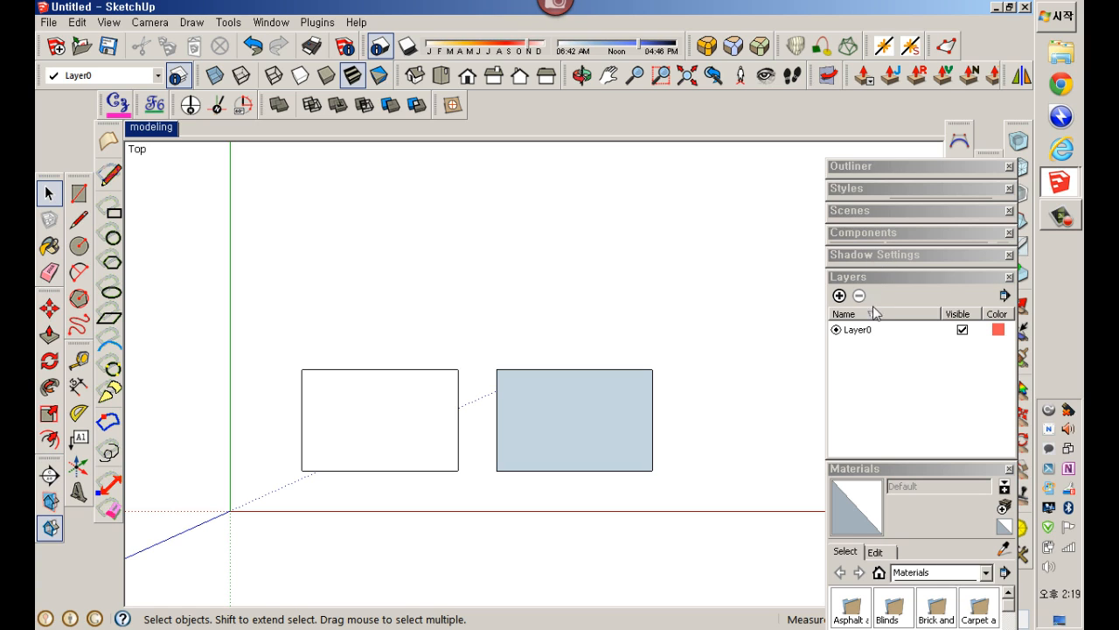
# Step: Create a material using the texture image inulsan.jpg from the 7강 folder and paint both rectangles with it
pyautogui.click(1004, 507)
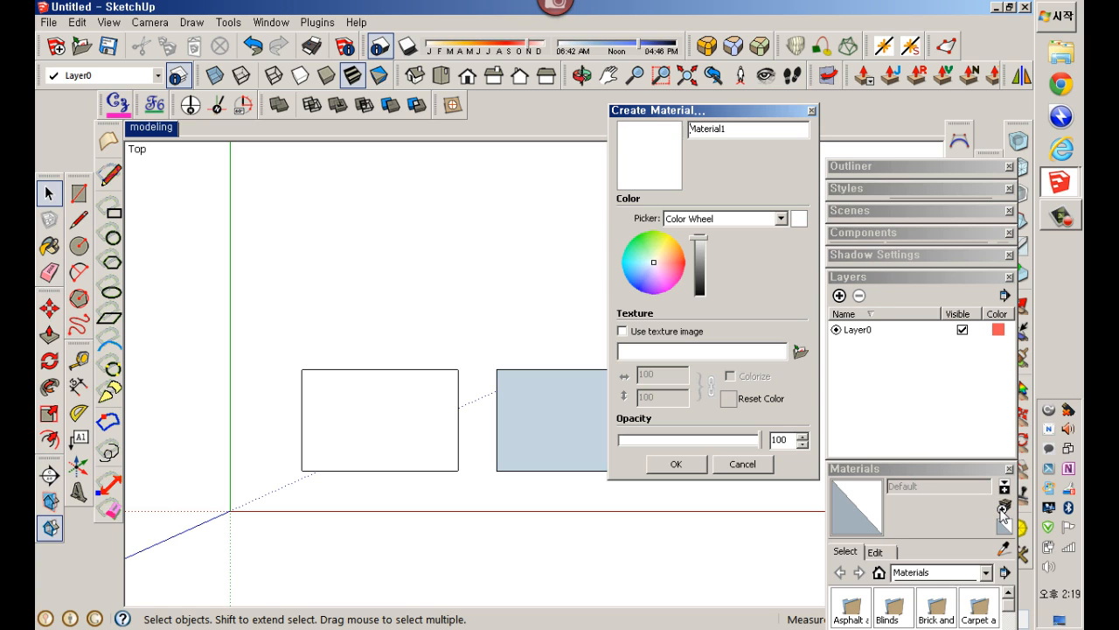
pyautogui.click(803, 354)
pyautogui.doubleClick(497, 217)
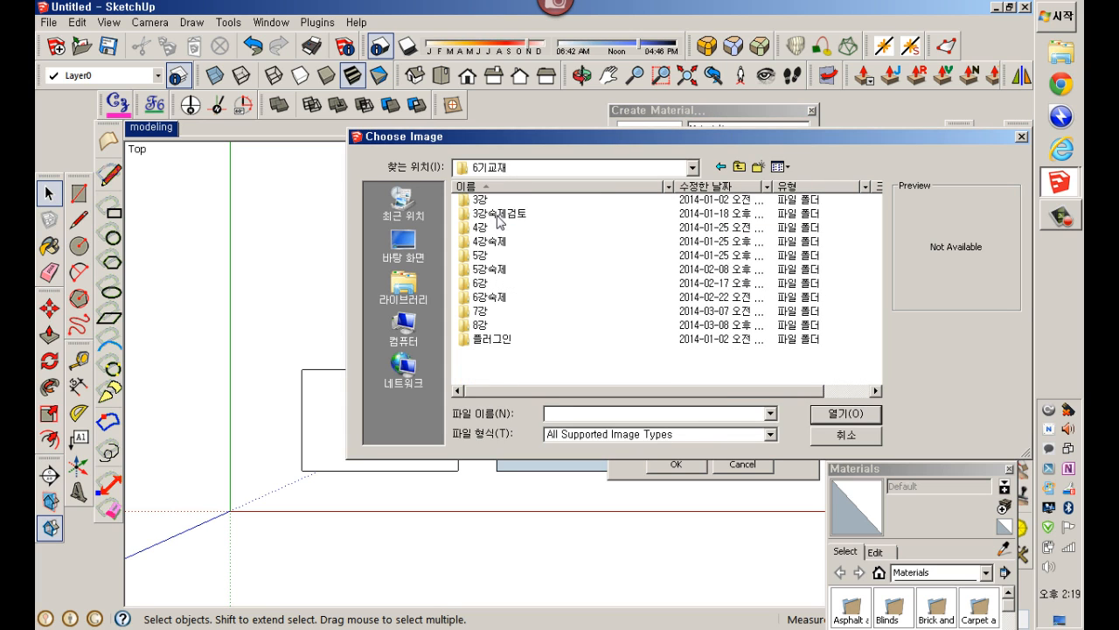
pyautogui.doubleClick(483, 313)
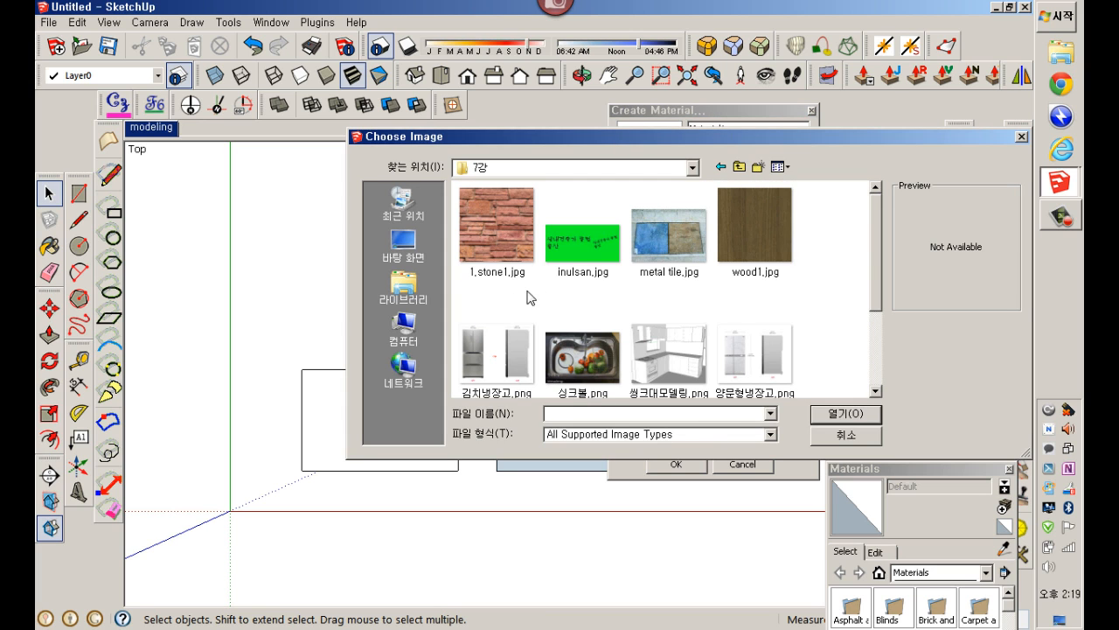
pyautogui.click(579, 253)
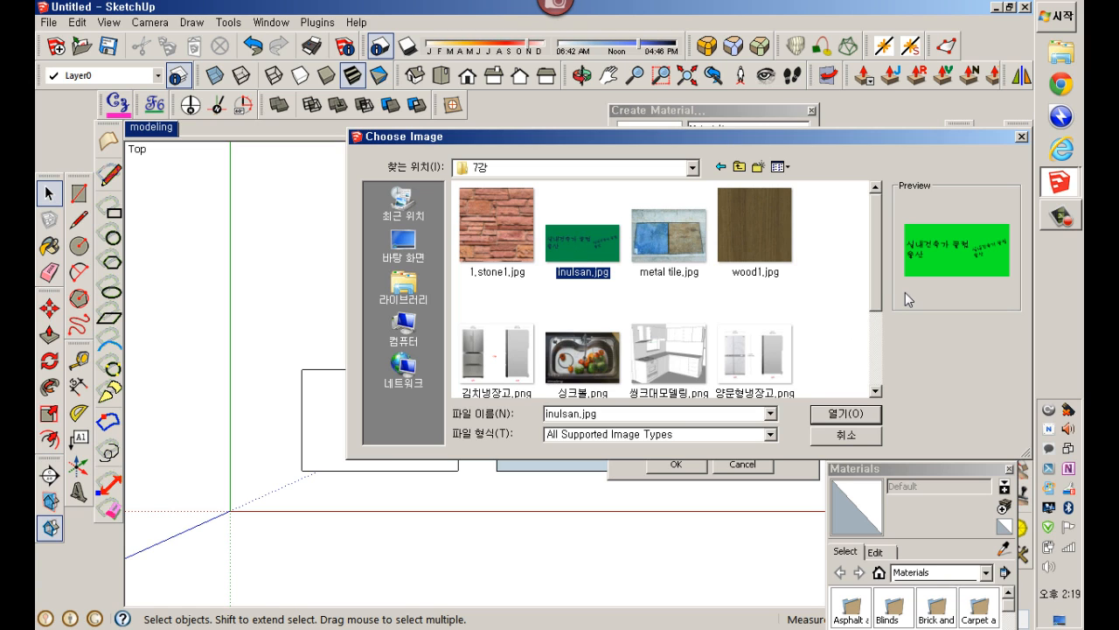
pyautogui.click(864, 414)
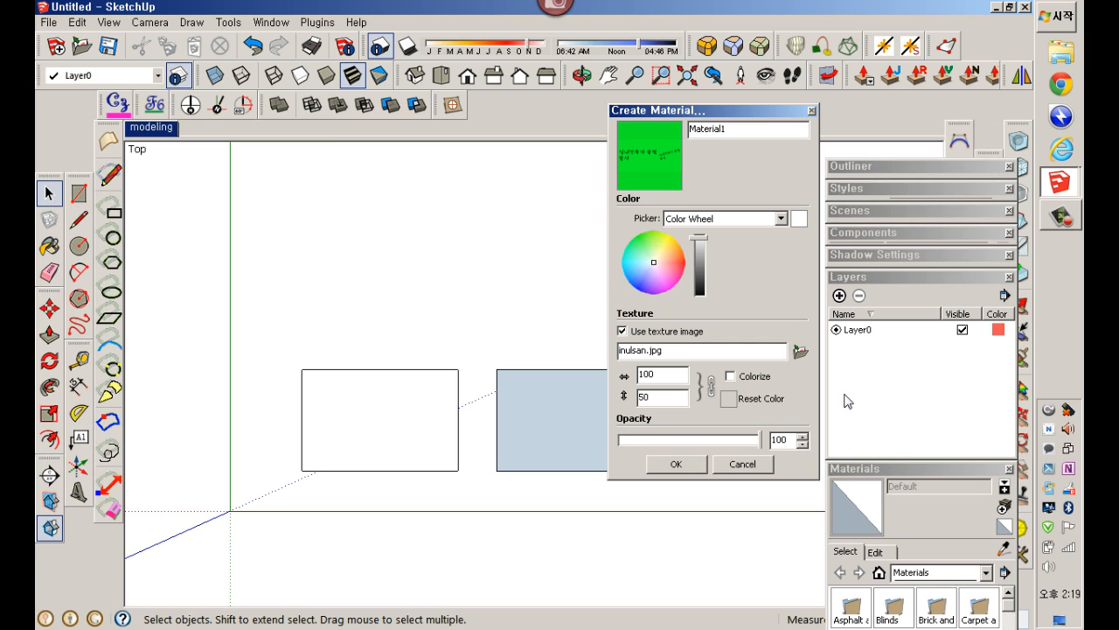
pyautogui.click(678, 463)
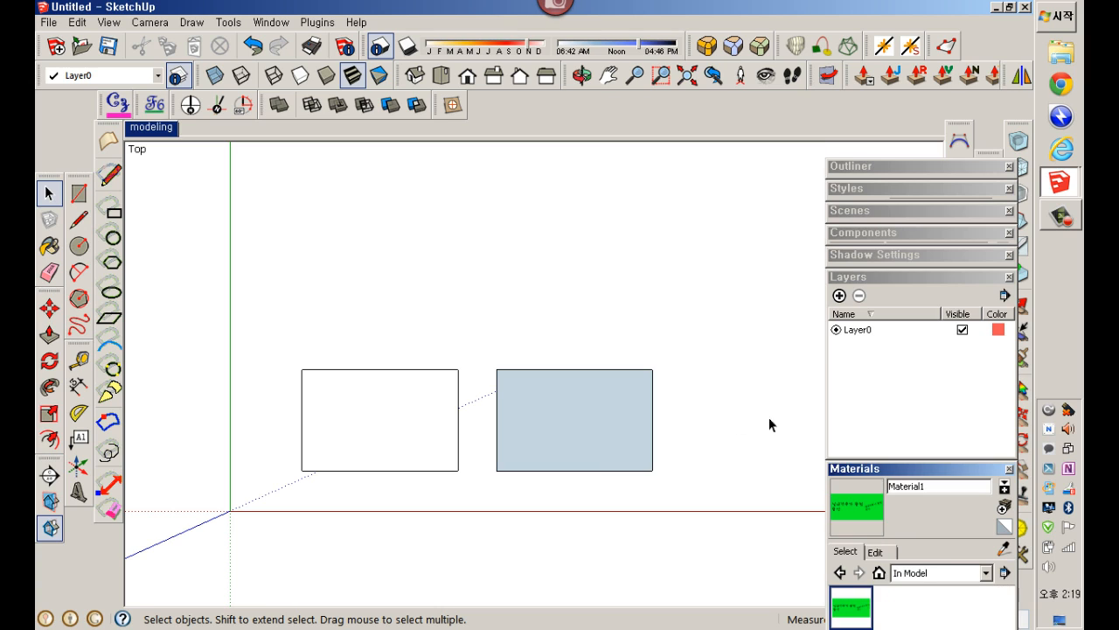
pyautogui.click(383, 426)
pyautogui.click(562, 437)
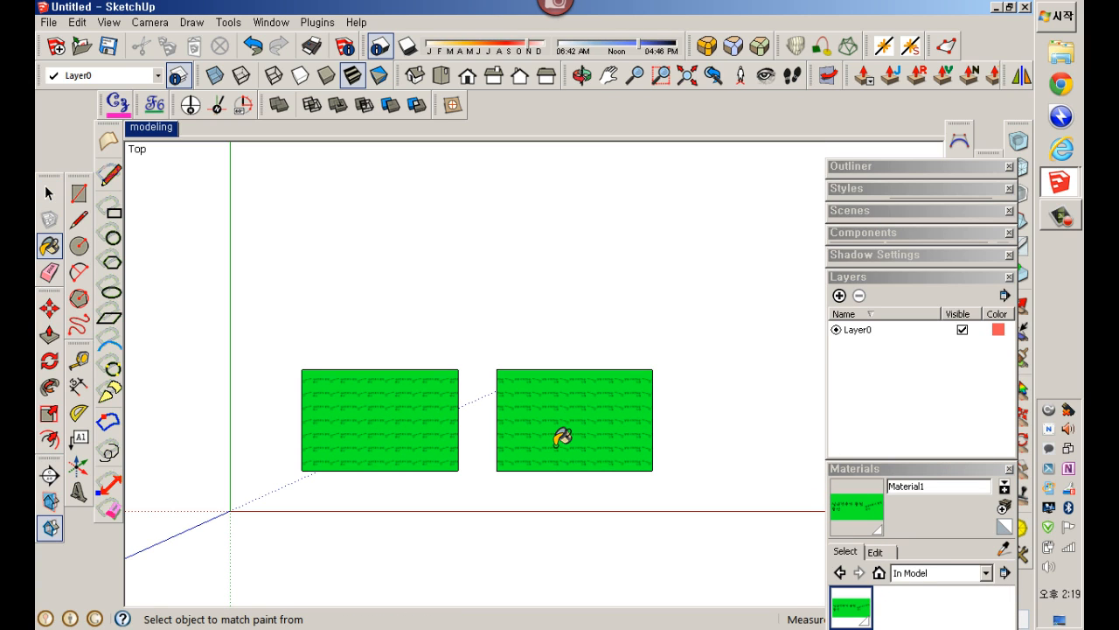
# Step: Examine the reading direction of the texture lettering on the original rectangle and on its copy
pyautogui.scroll(3, 437, 424)
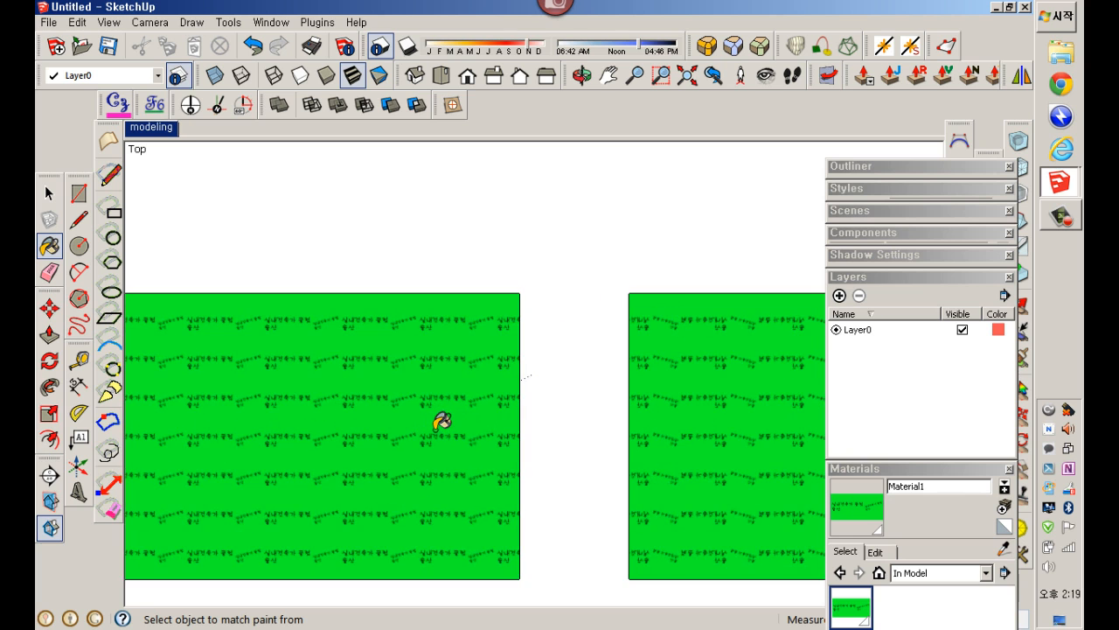
pyautogui.scroll(4, 442, 423)
pyautogui.scroll(2, 556, 314)
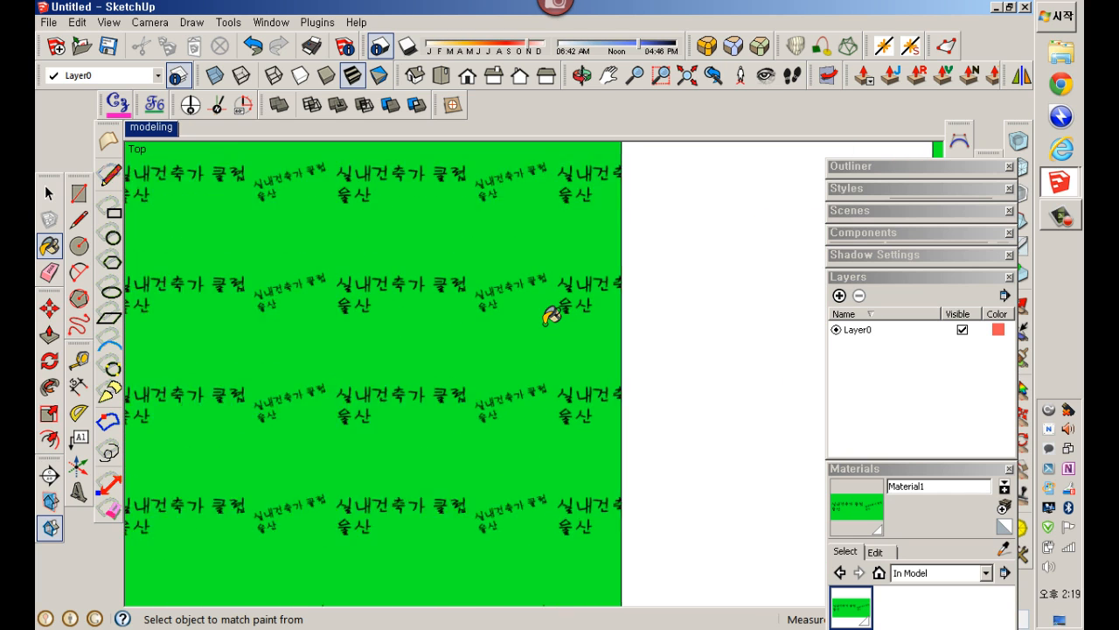
pyautogui.keyDown('shift'); pyautogui.moveTo(561, 313); pyautogui.dragTo(464, 450, button='middle'); pyautogui.keyUp('shift')
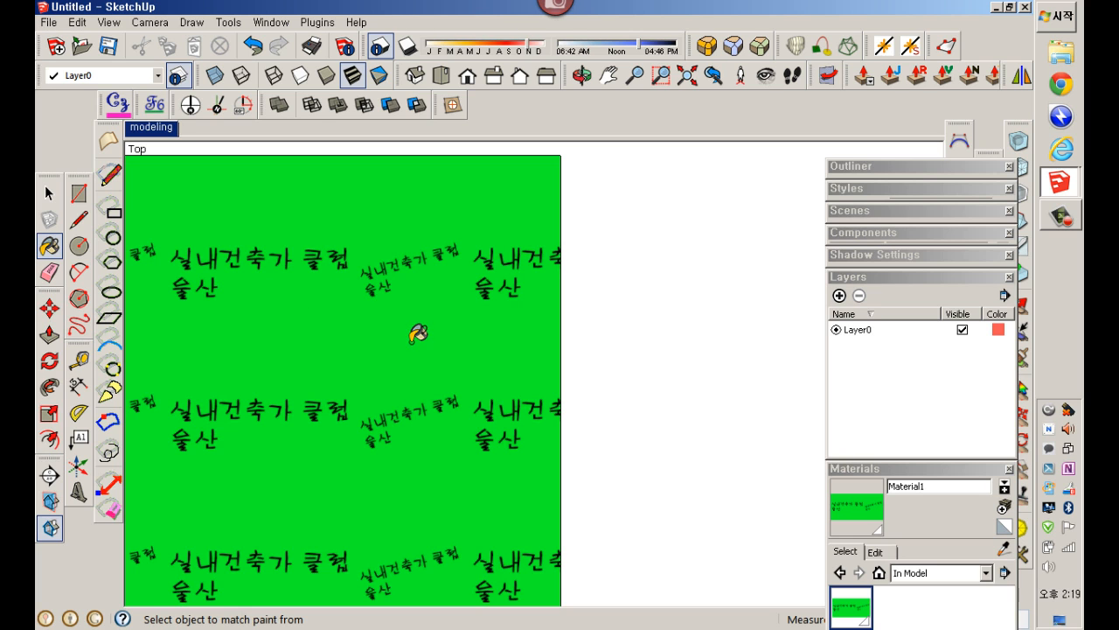
pyautogui.moveTo(431, 331); pyautogui.dragTo(678, 348, button='middle')
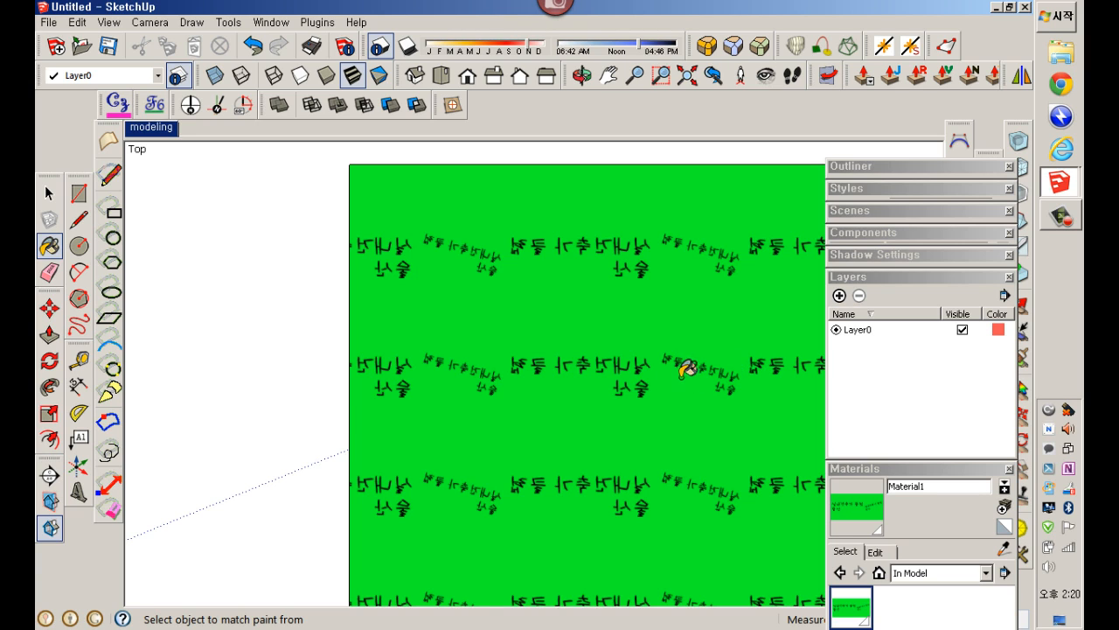
pyautogui.scroll(2, 649, 293)
pyautogui.scroll(1, 649, 293)
pyautogui.scroll(-2, 654, 294)
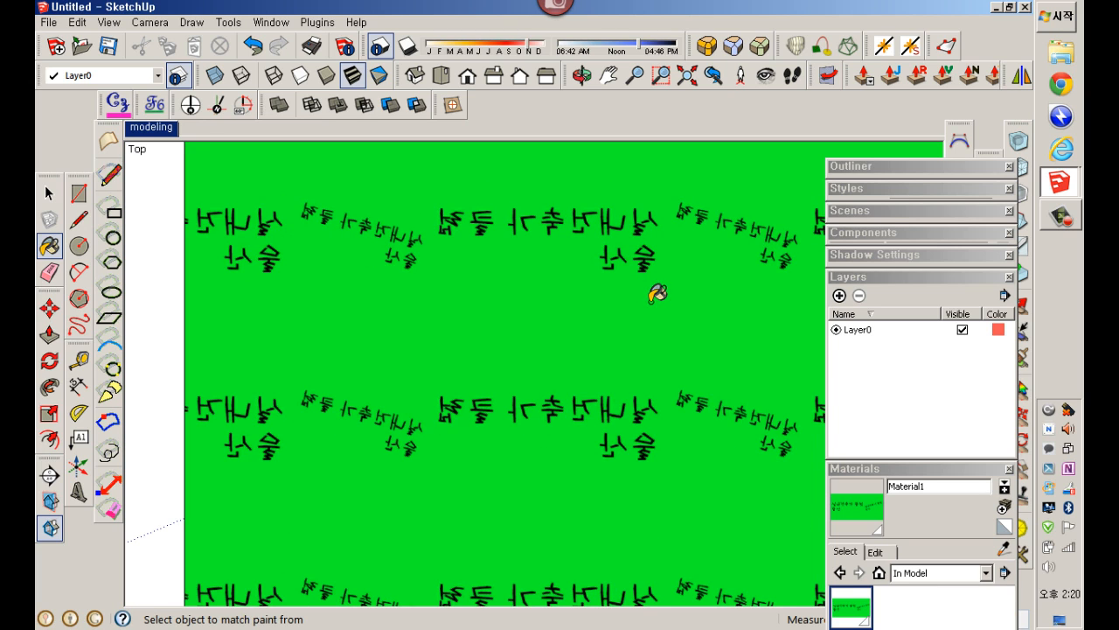
# Step: Flip the texture on the copied rectangle left/right with texture positioning and finish the edit
pyautogui.press('space')
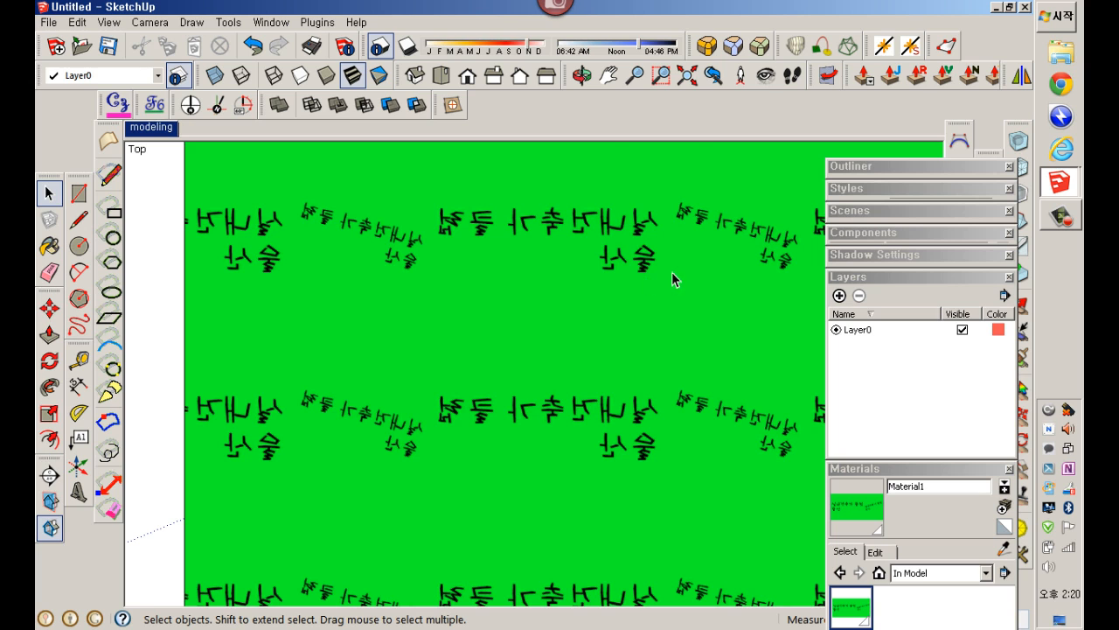
pyautogui.click(671, 274)
pyautogui.rightClick(644, 269)
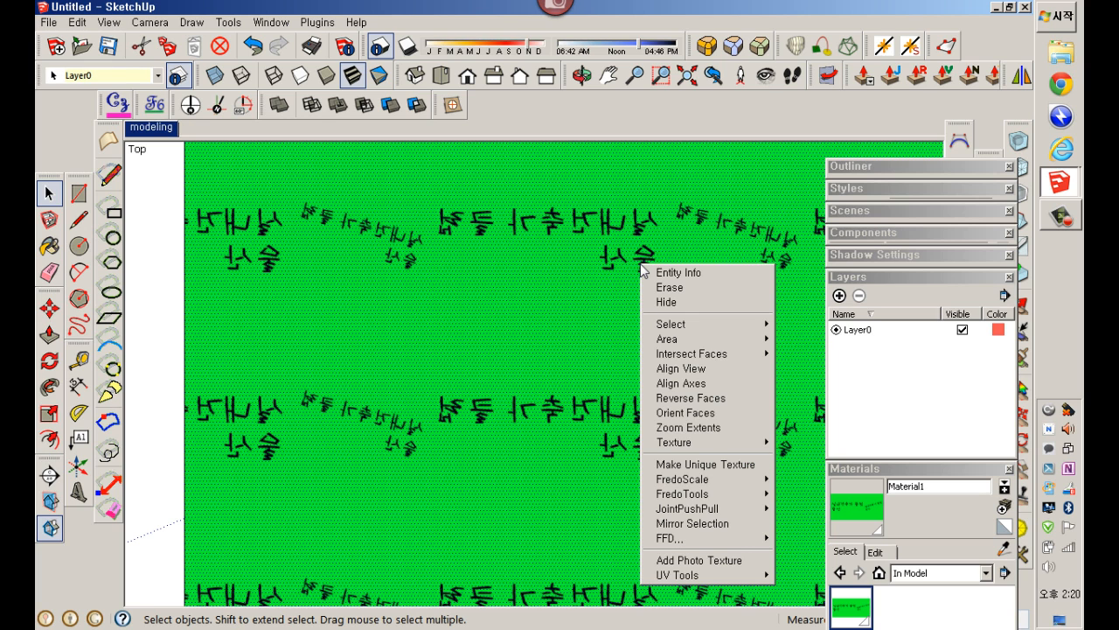
pyautogui.moveTo(734, 445)
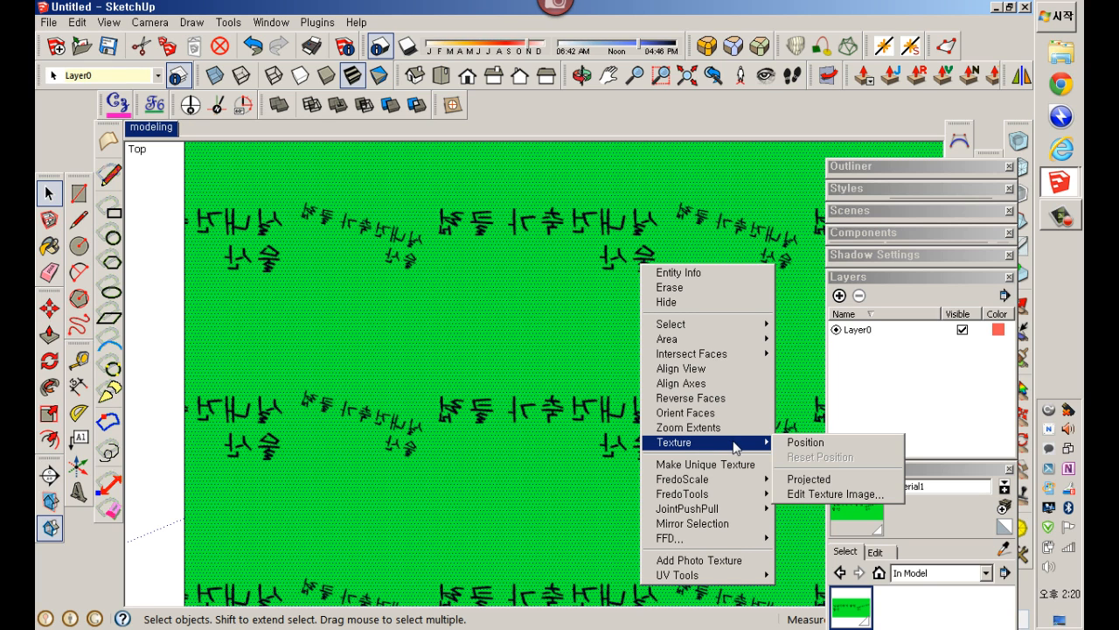
pyautogui.click(803, 448)
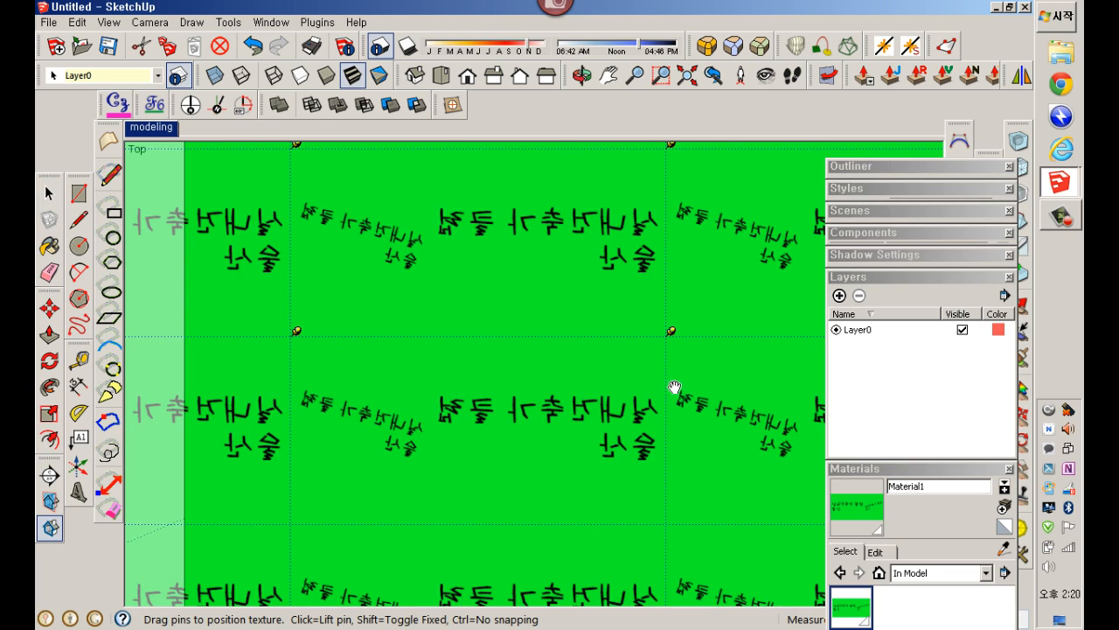
pyautogui.rightClick(632, 376)
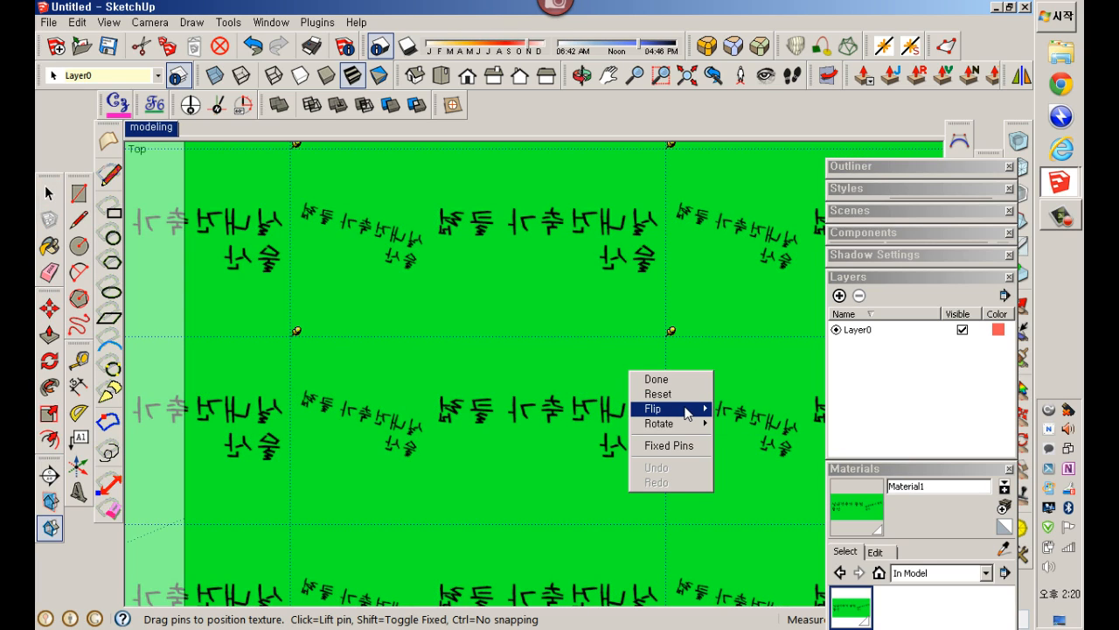
pyautogui.moveTo(706, 410)
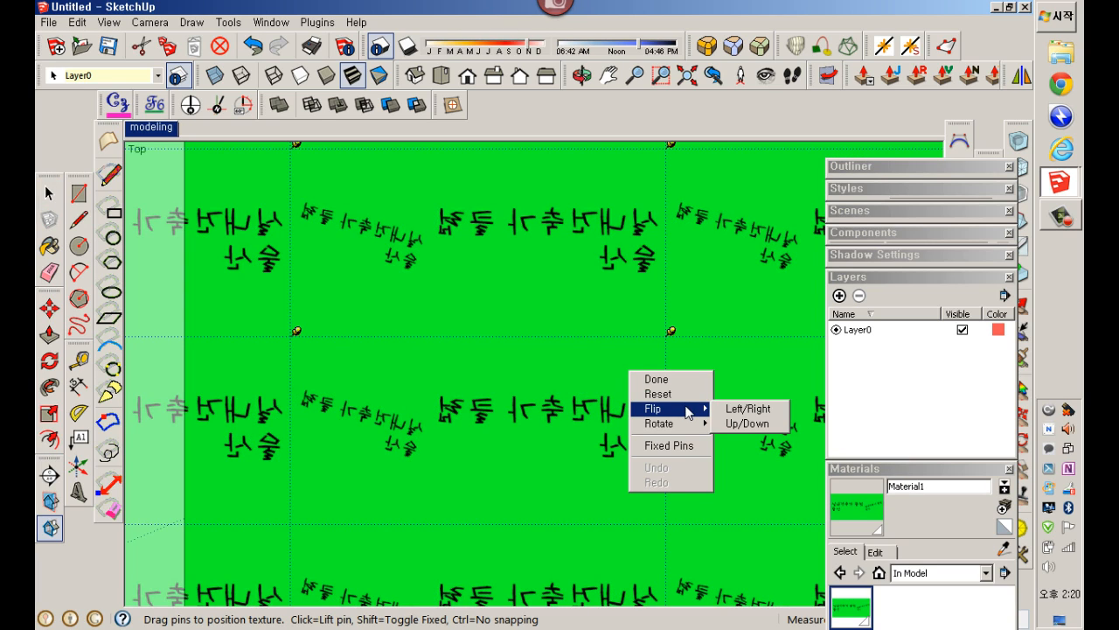
pyautogui.click(739, 410)
pyautogui.scroll(-2, 743, 406)
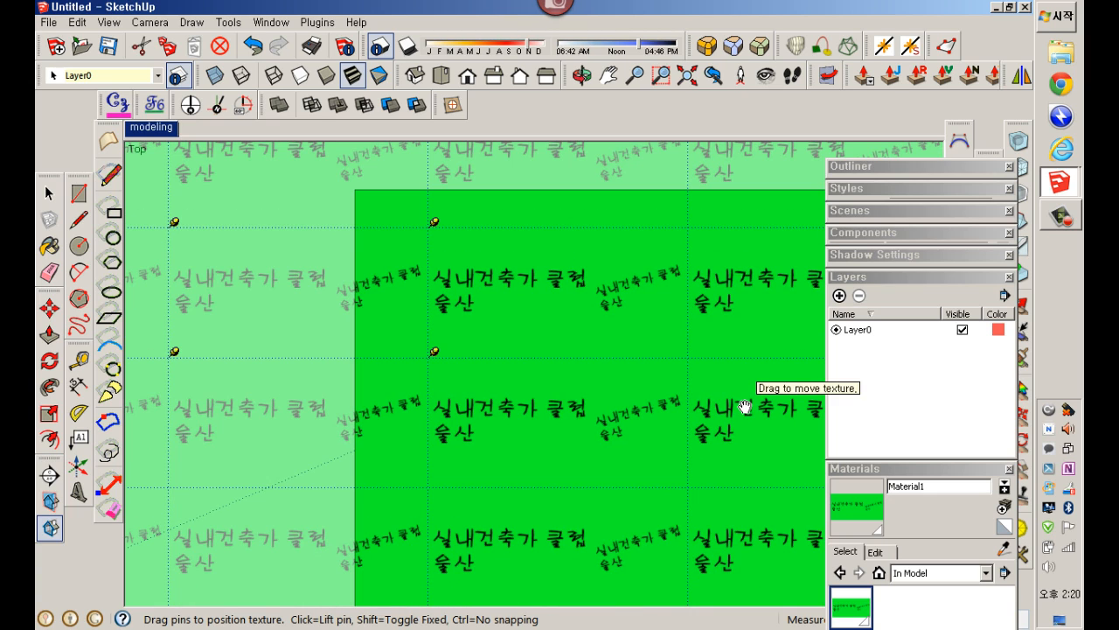
pyautogui.rightClick(638, 310)
pyautogui.click(664, 320)
# Step: Delete both textured rectangles from the model
pyautogui.scroll(-2, 670, 326)
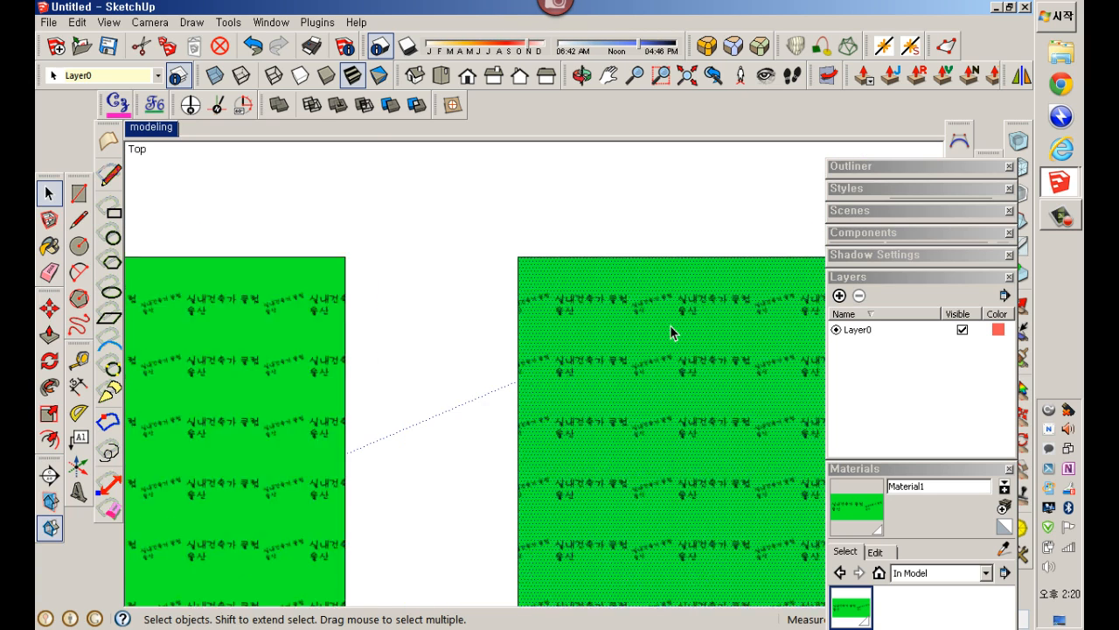
pyautogui.scroll(-2, 673, 331)
pyautogui.scroll(-2, 747, 409)
pyautogui.moveTo(747, 411)
pyautogui.mouseDown(button='middle')
pyautogui.moveTo(770, 417)
pyautogui.moveTo(745, 402)
pyautogui.mouseUp(button='middle')
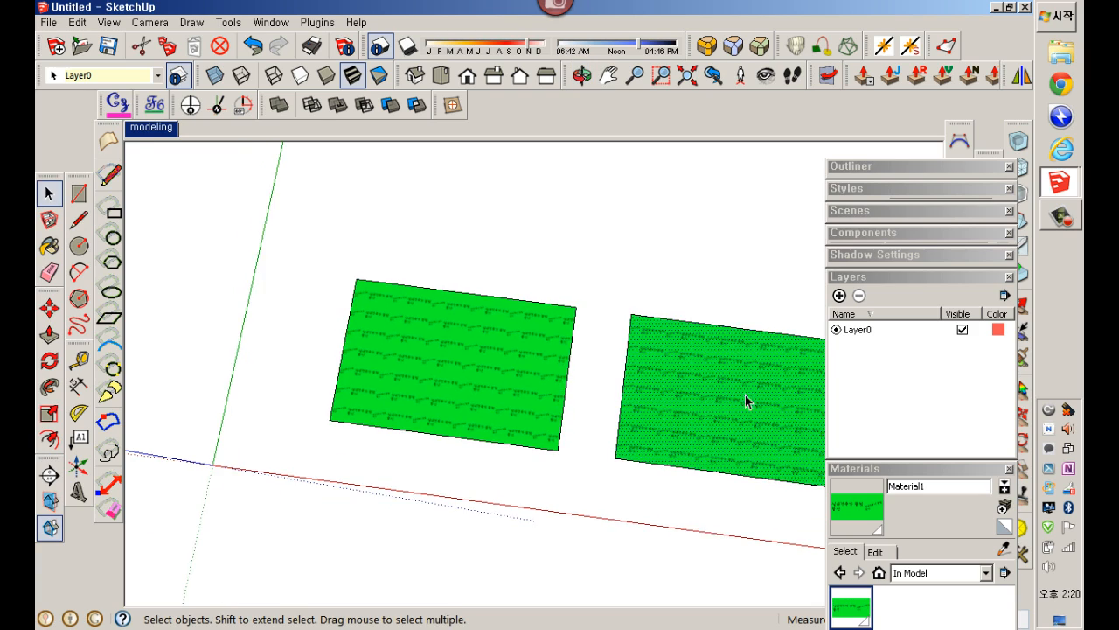
pyautogui.scroll(4, 745, 397)
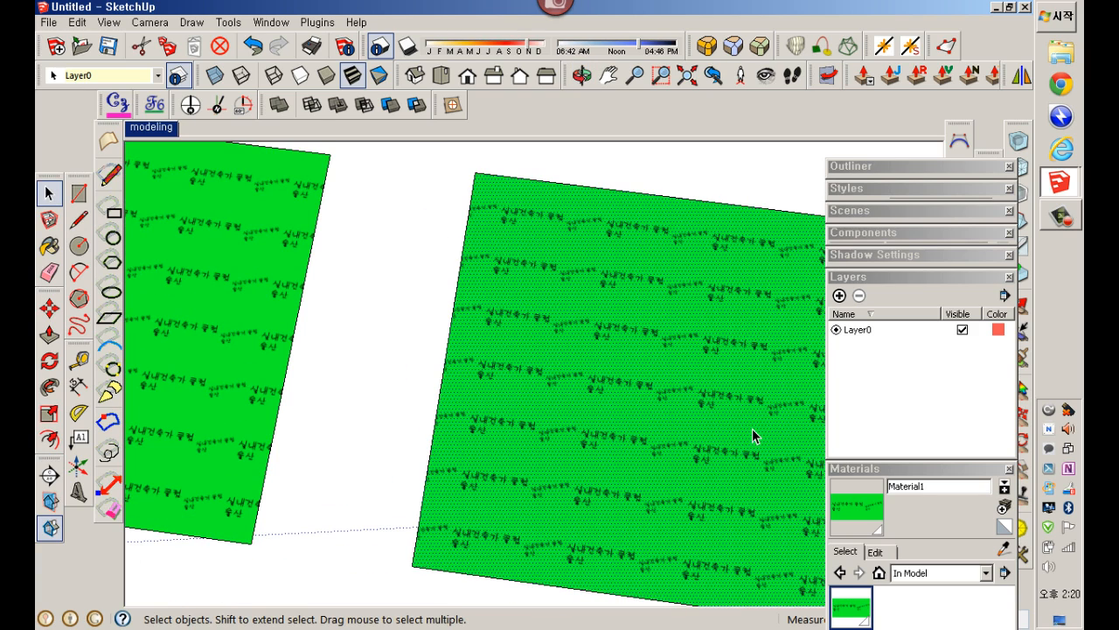
pyautogui.scroll(-3, 753, 427)
pyautogui.scroll(-1, 744, 416)
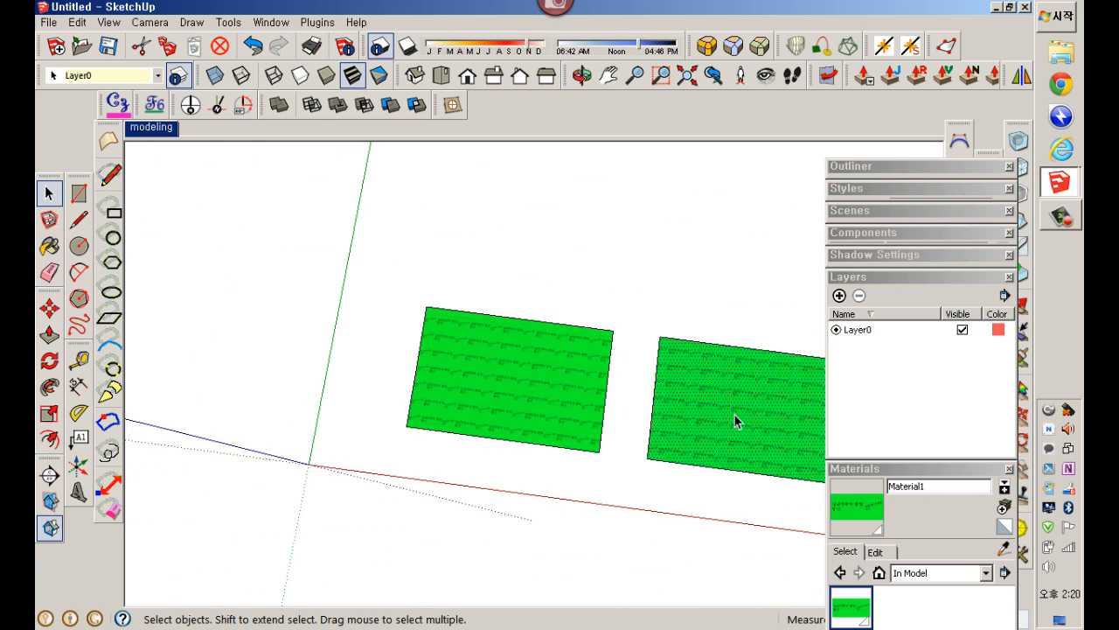
pyautogui.keyDown('shift'); pyautogui.moveTo(734, 414); pyautogui.dragTo(662, 392, button='middle'); pyautogui.keyUp('shift')
pyautogui.moveTo(287, 219); pyautogui.dragTo(812, 539)
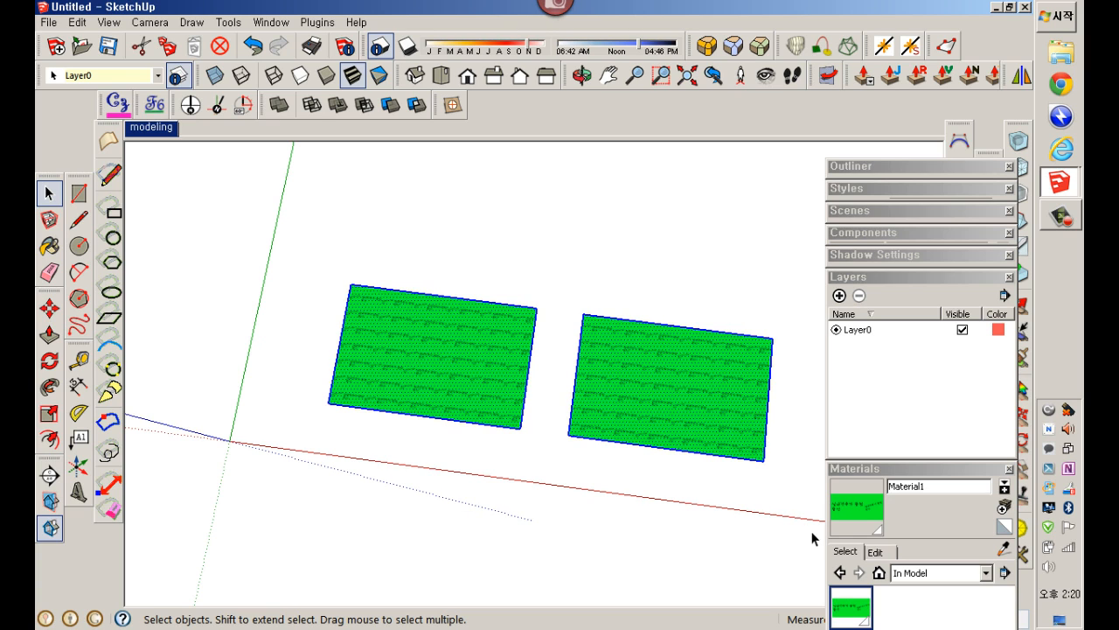
pyautogui.press('Delete')
# Step: Draw a new rectangle on the ground plane near the origin and push/pull it up into a box
pyautogui.press('r')
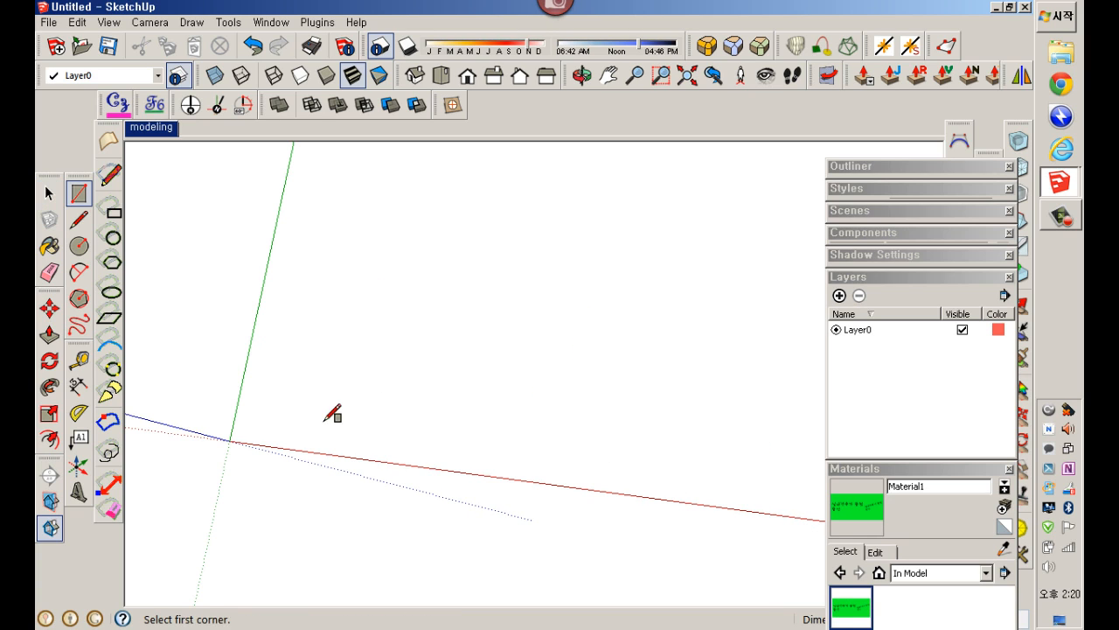
pyautogui.click(321, 396)
pyautogui.click(505, 291)
pyautogui.press('p')
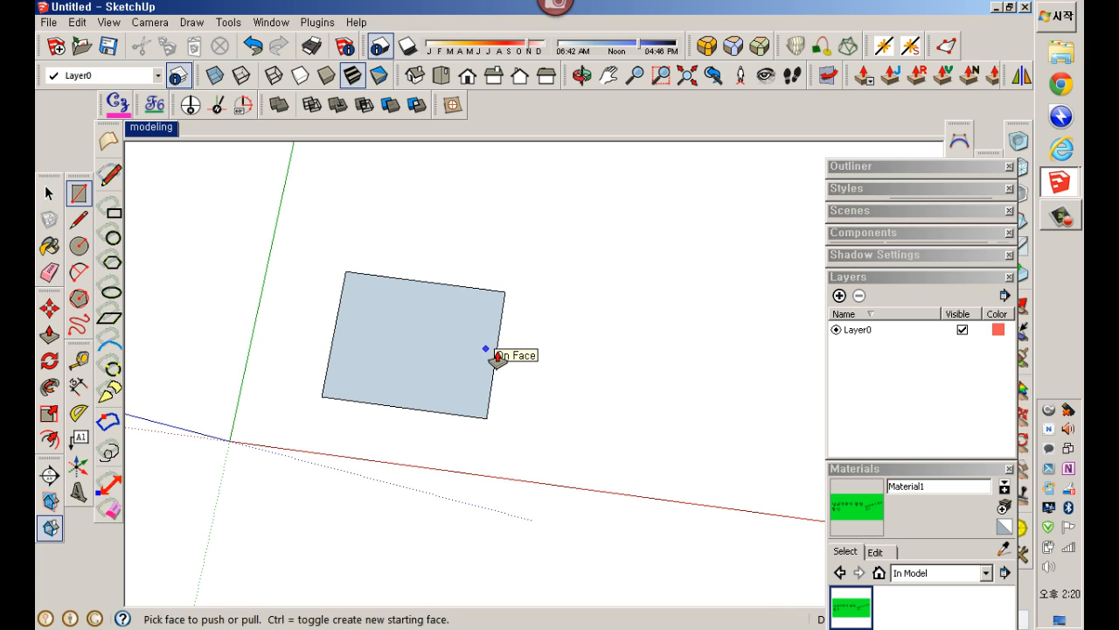
pyautogui.click(455, 373)
pyautogui.click(434, 327)
# Step: Paint all connected faces of the box with the green lettered material Material1
pyautogui.moveTo(434, 328); pyautogui.dragTo(522, 255, button='middle')
pyautogui.click(835, 509)
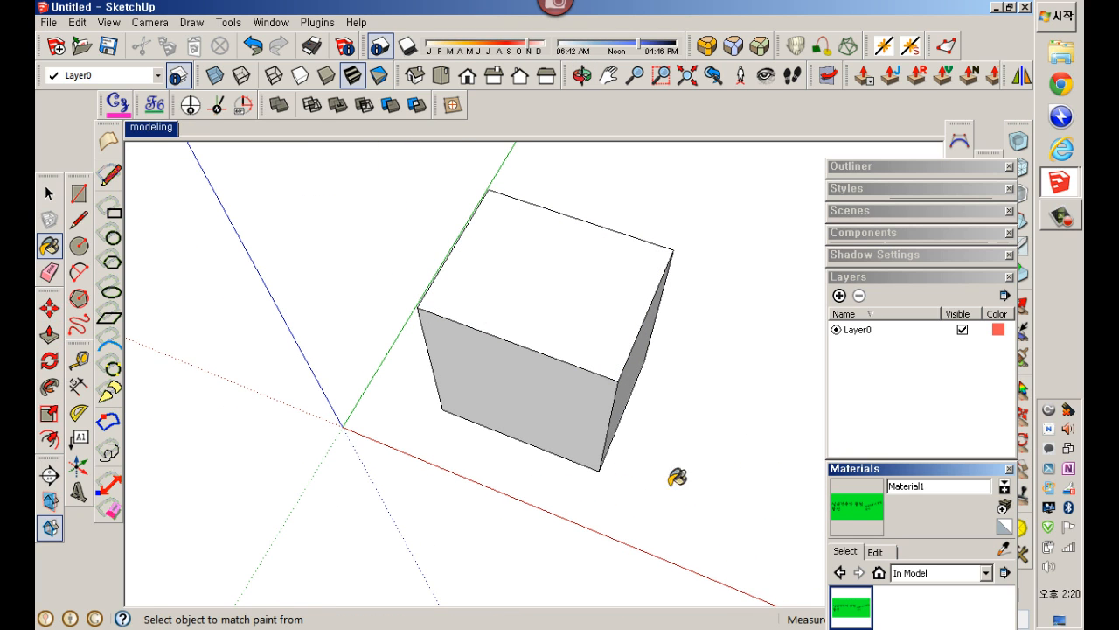
pyautogui.click(588, 459)
pyautogui.keyDown('ctrl'); pyautogui.click(624, 347); pyautogui.keyUp('ctrl')
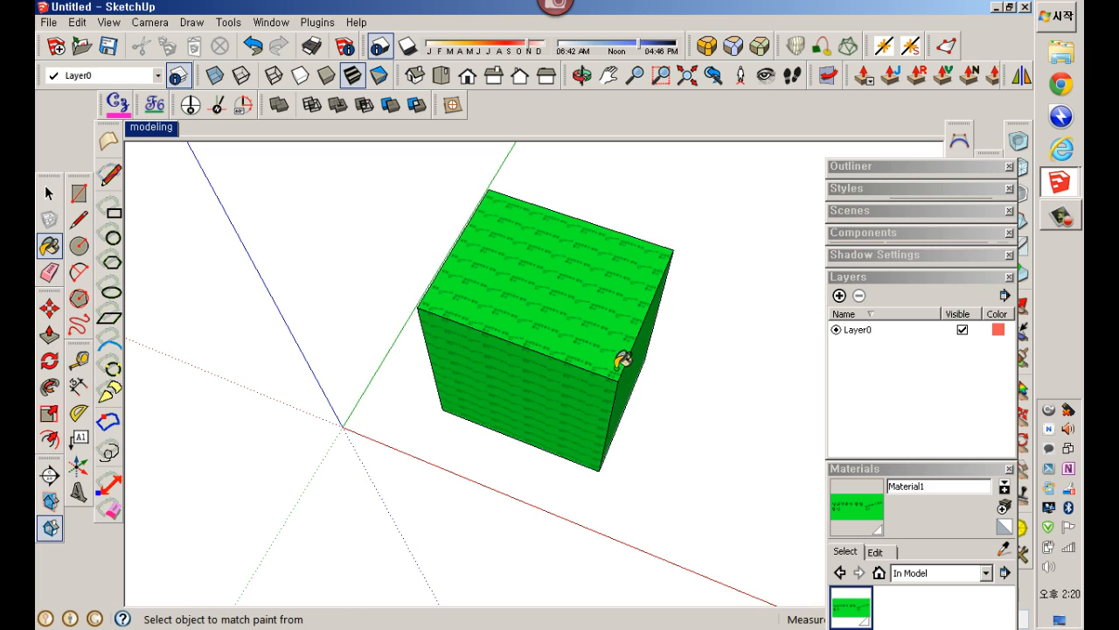
# Step: Select the box's top face, collapse the layer and material settings, and show the face's entity info
pyautogui.scroll(6, 621, 365)
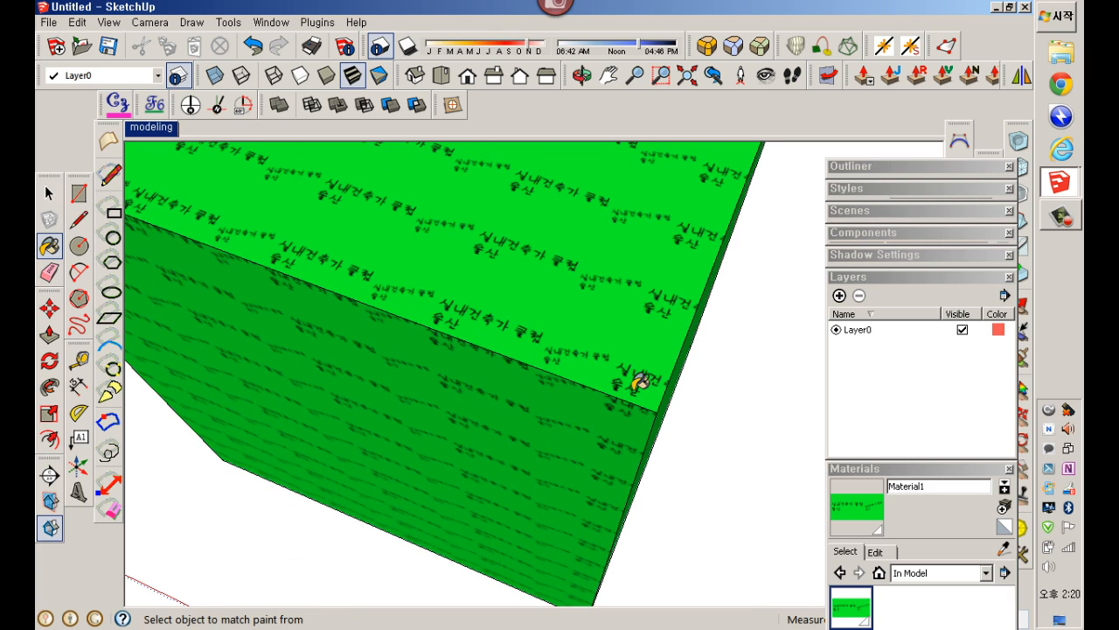
pyautogui.moveTo(639, 379); pyautogui.dragTo(570, 334, button='middle')
pyautogui.press('space')
pyautogui.click(570, 334)
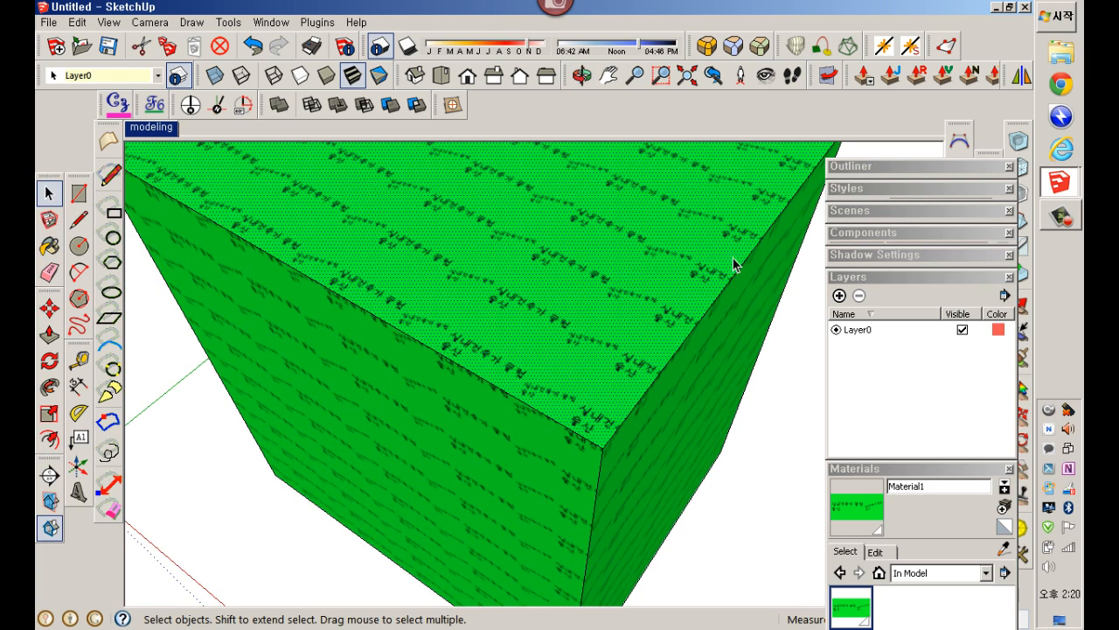
pyautogui.click(873, 276)
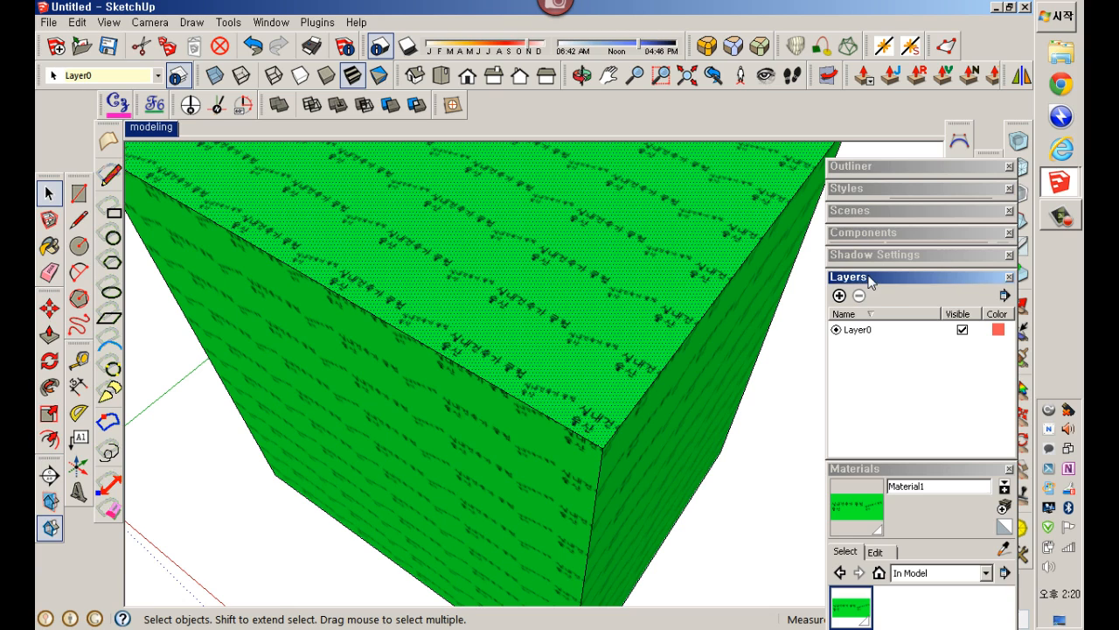
pyautogui.click(876, 299)
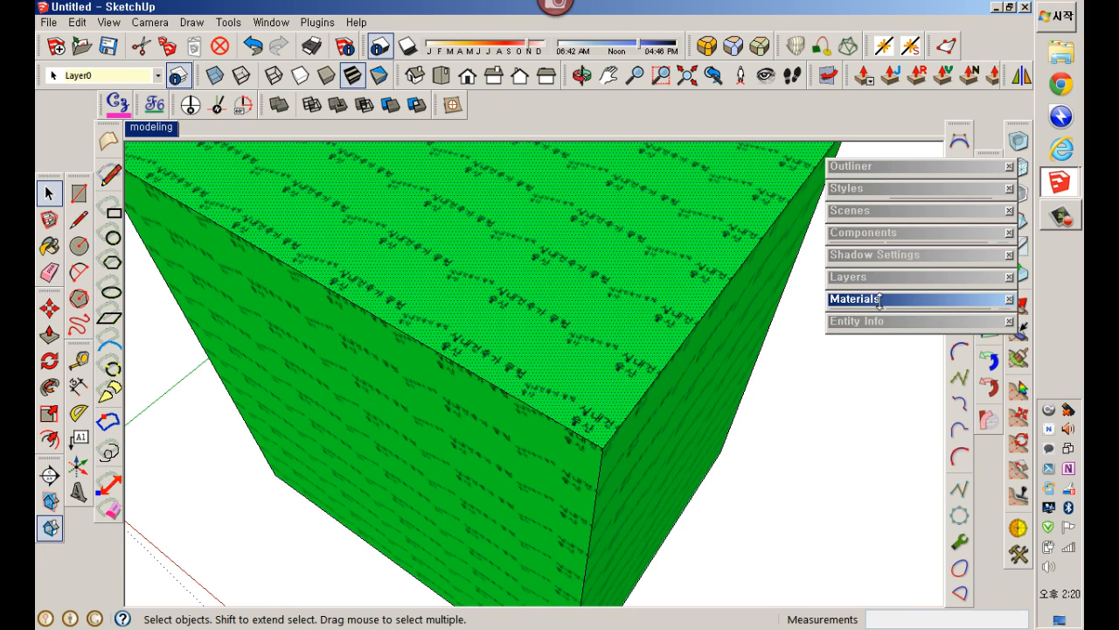
pyautogui.click(873, 324)
pyautogui.click(873, 325)
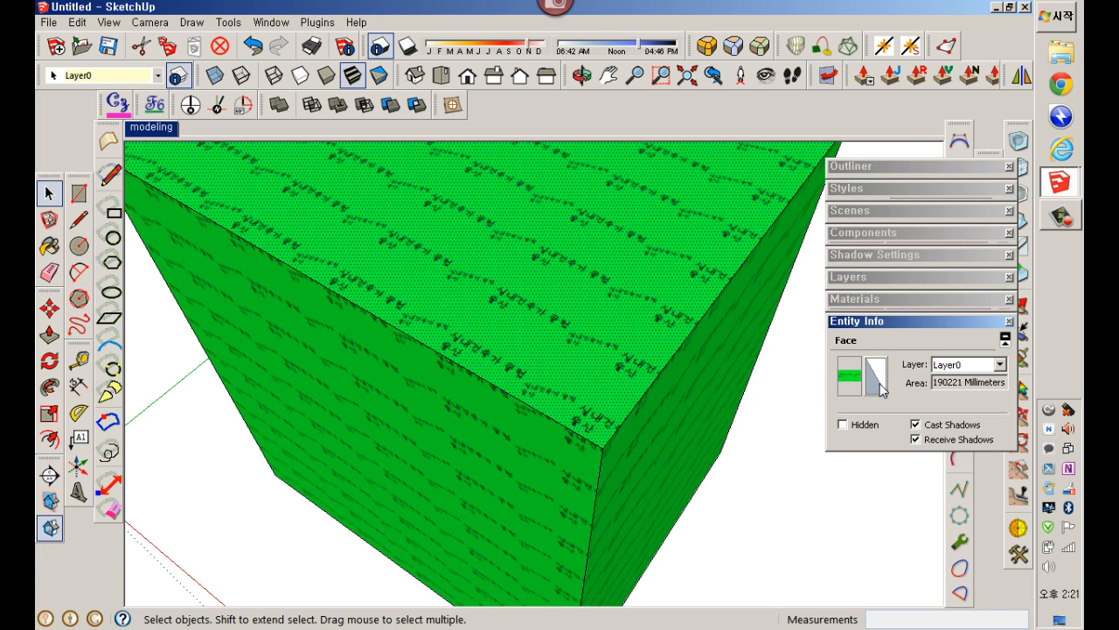
# Step: Select the entire box with all its faces and edges and make it a group
pyautogui.tripleClick(658, 323)
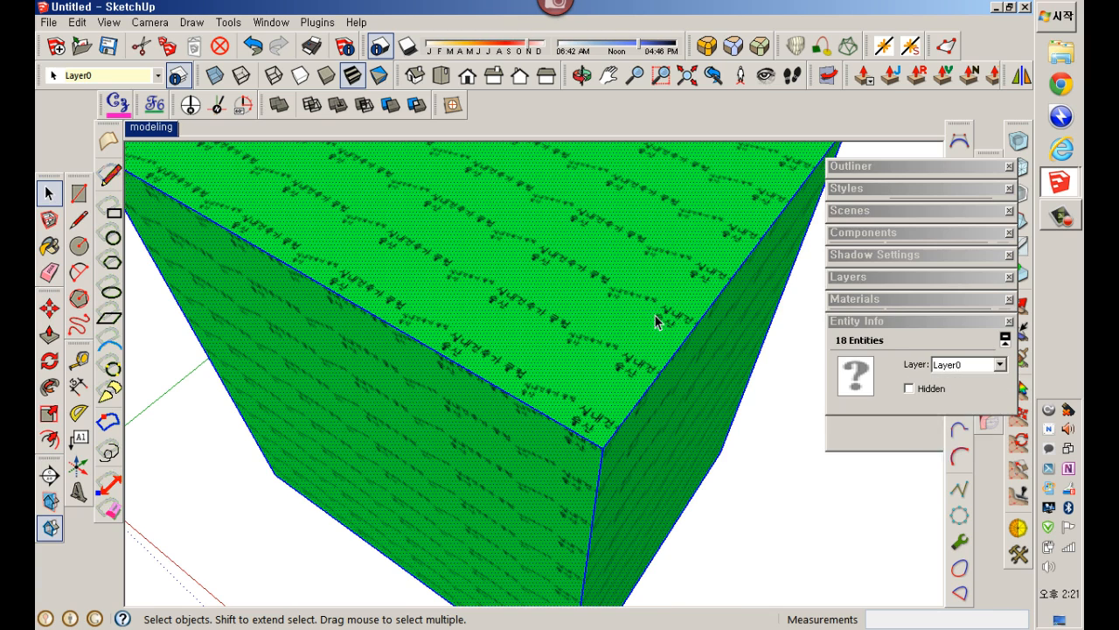
pyautogui.rightClick(658, 320)
pyautogui.click(709, 395)
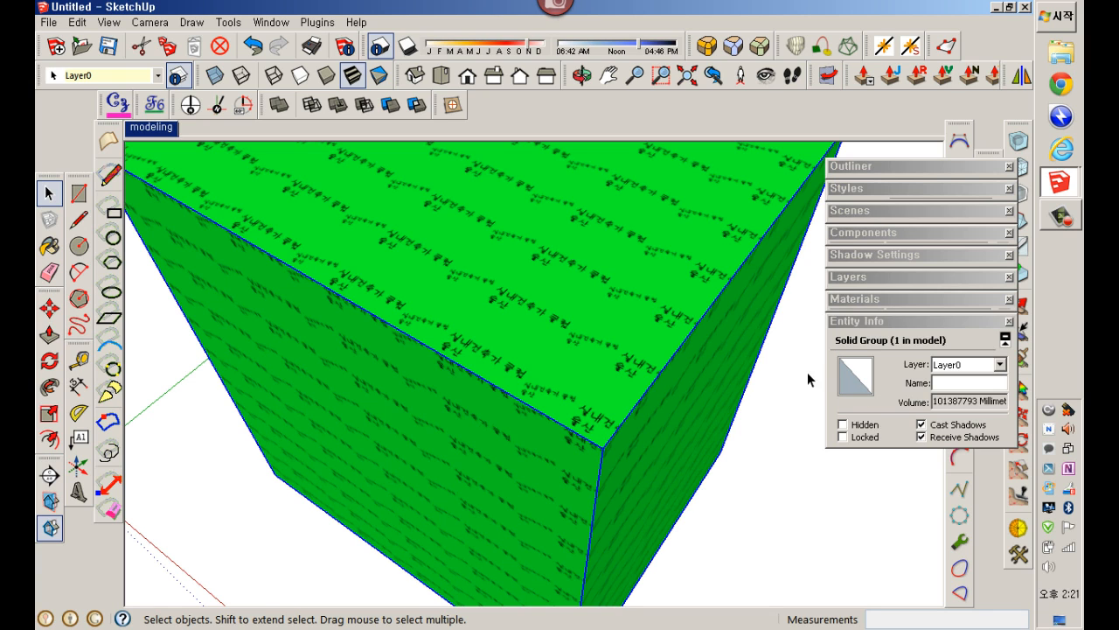
# Step: Open the box group for editing, reset its right-hand side face to the default material, and leave the group
pyautogui.keyDown('shift'); pyautogui.moveTo(807, 371); pyautogui.dragTo(618, 305, button='middle'); pyautogui.keyUp('shift')
pyautogui.doubleClick(618, 305)
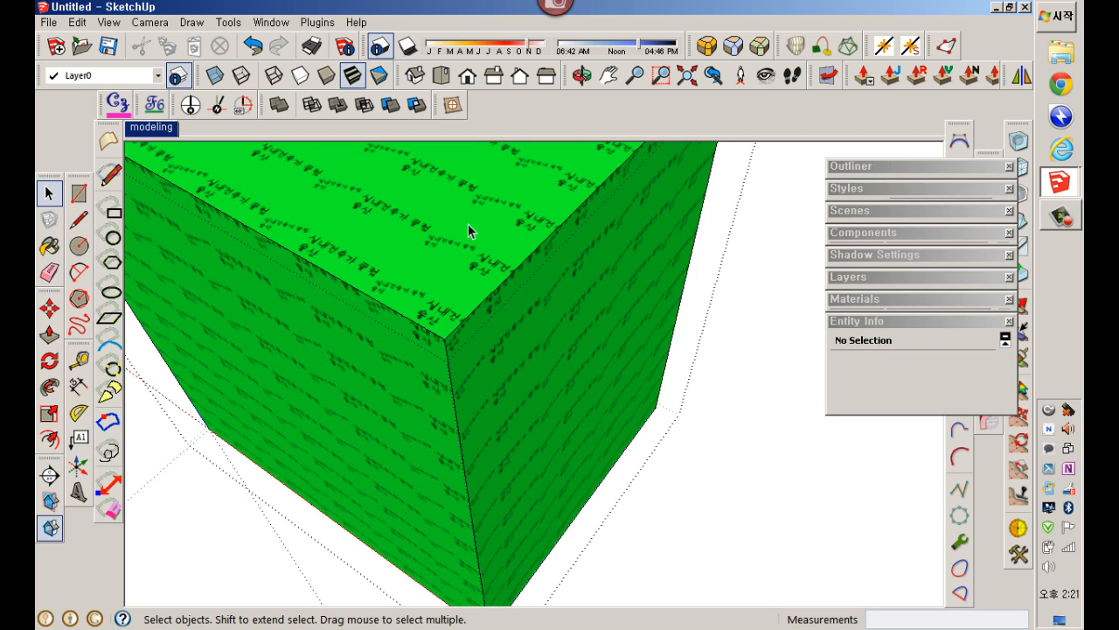
pyautogui.click(597, 346)
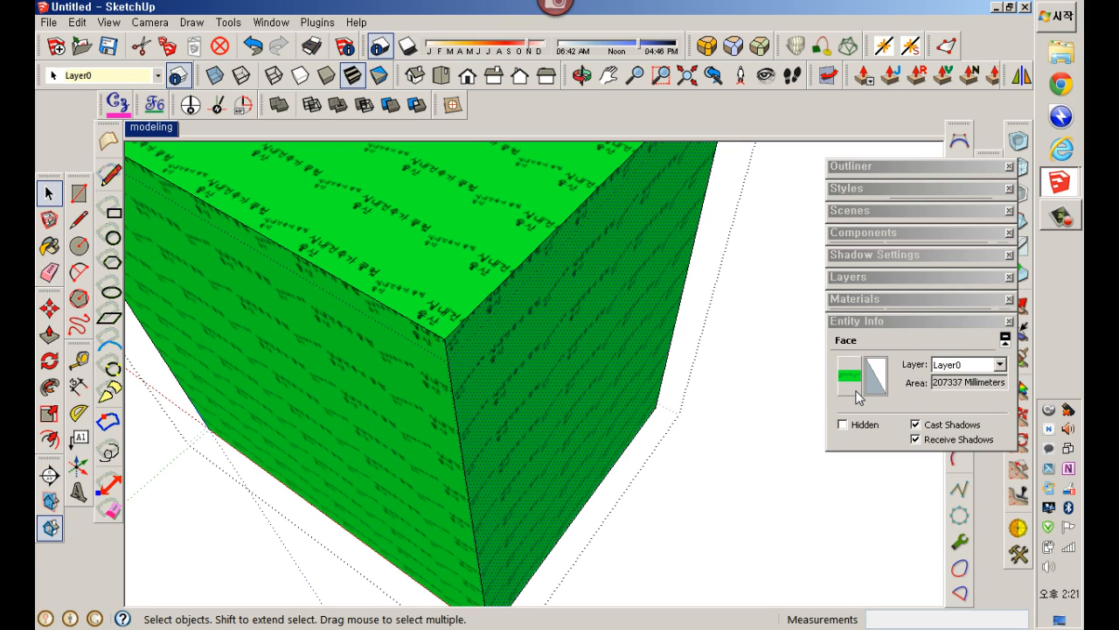
pyautogui.click(890, 298)
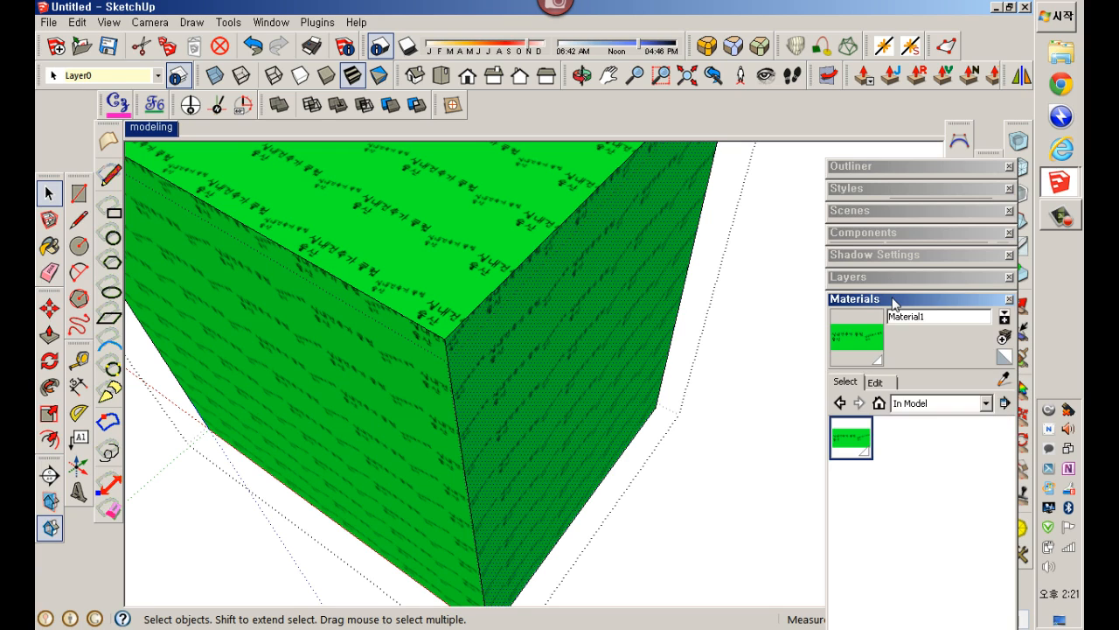
pyautogui.click(1004, 356)
pyautogui.click(639, 332)
pyautogui.press('space')
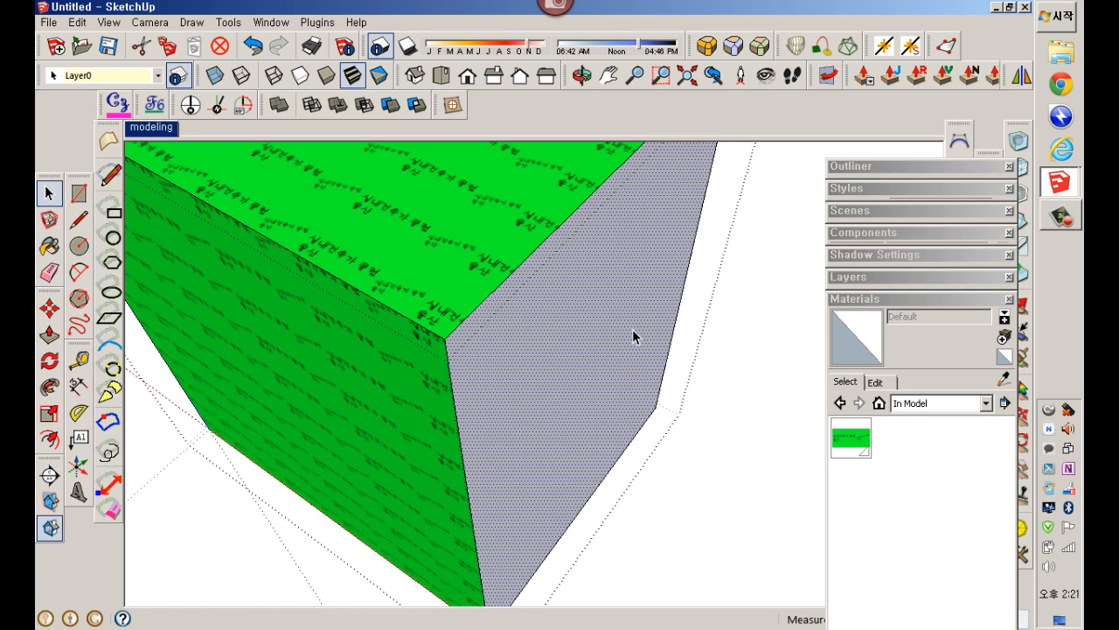
pyautogui.scroll(-5, 755, 341)
pyautogui.moveTo(755, 341); pyautogui.dragTo(635, 386, button='middle')
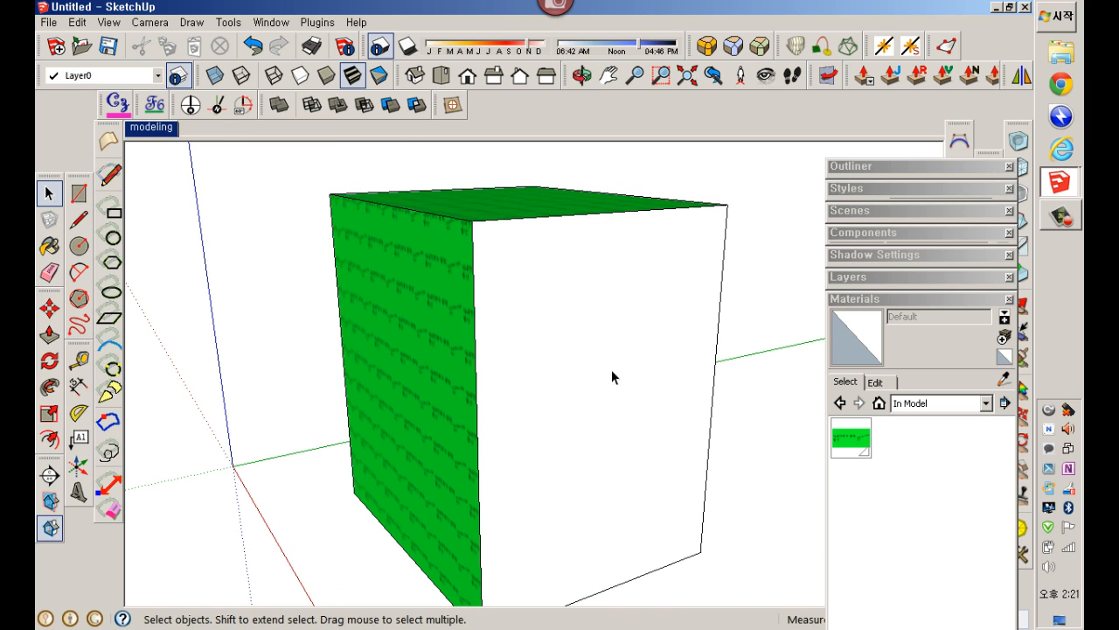
# Step: Select the box group and paint it with 0003_DeepPink from the Colors-Named collection
pyautogui.click(625, 250)
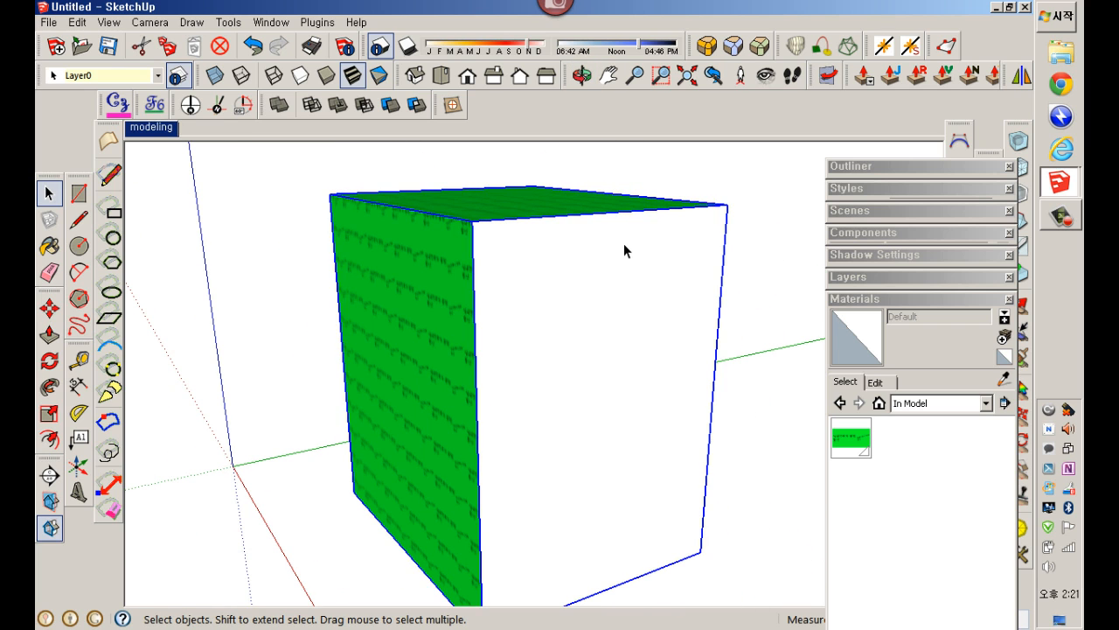
pyautogui.moveTo(639, 287); pyautogui.dragTo(679, 328, button='middle')
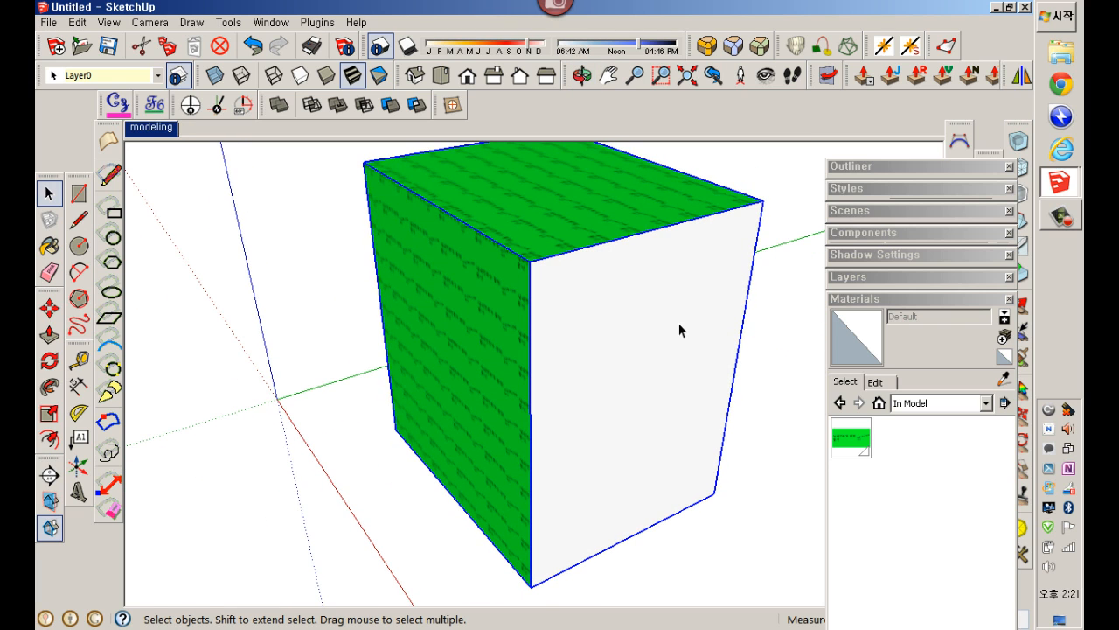
pyautogui.click(925, 404)
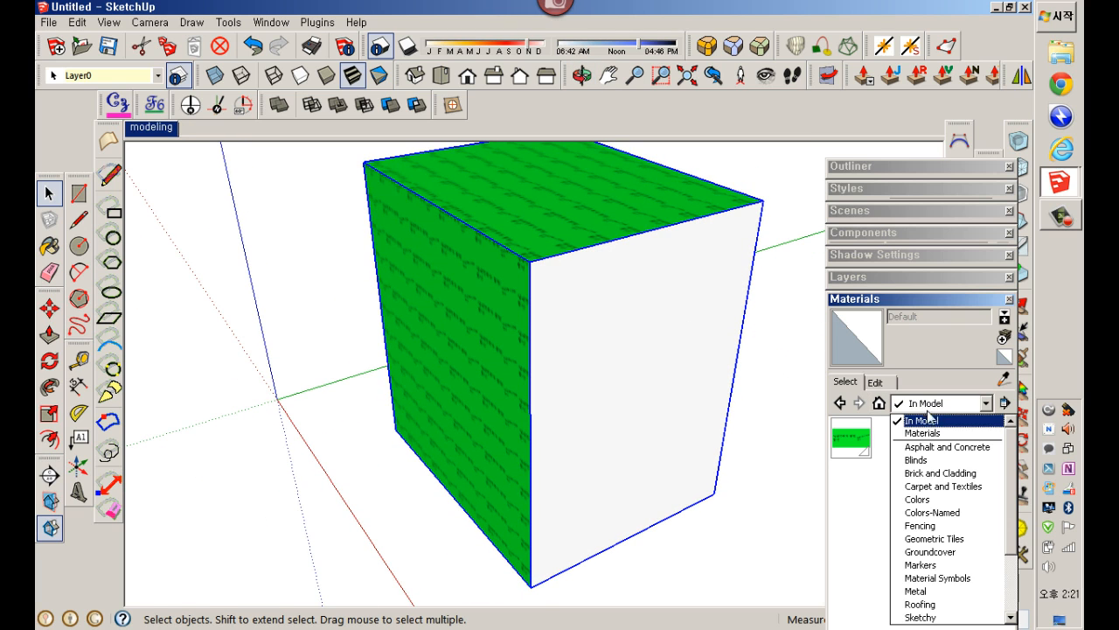
pyautogui.click(941, 515)
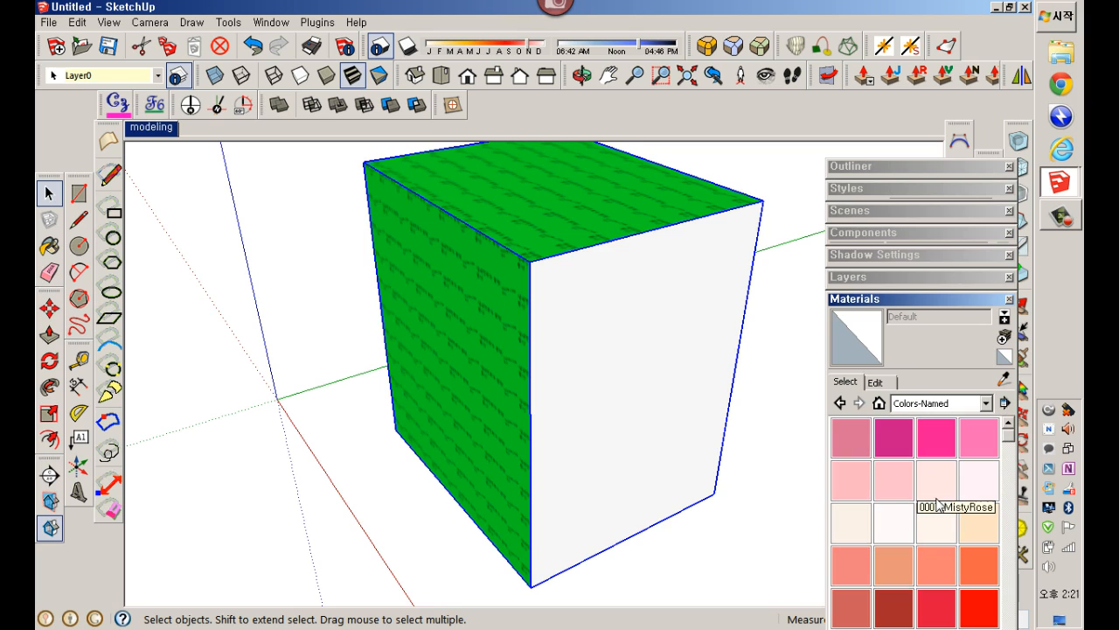
pyautogui.click(943, 446)
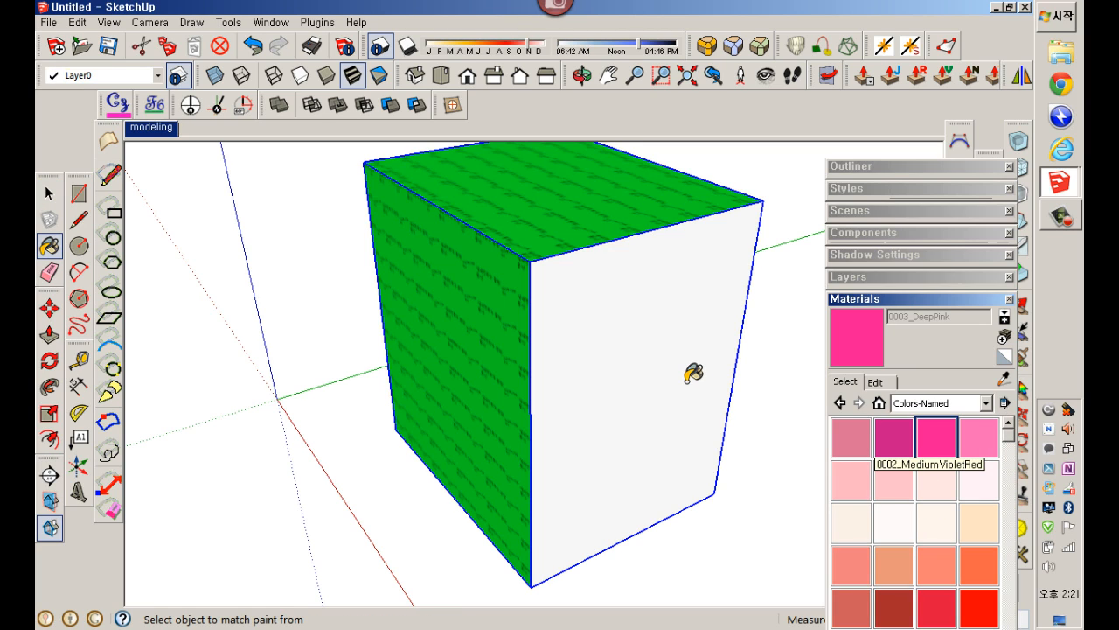
pyautogui.click(693, 373)
pyautogui.press('space')
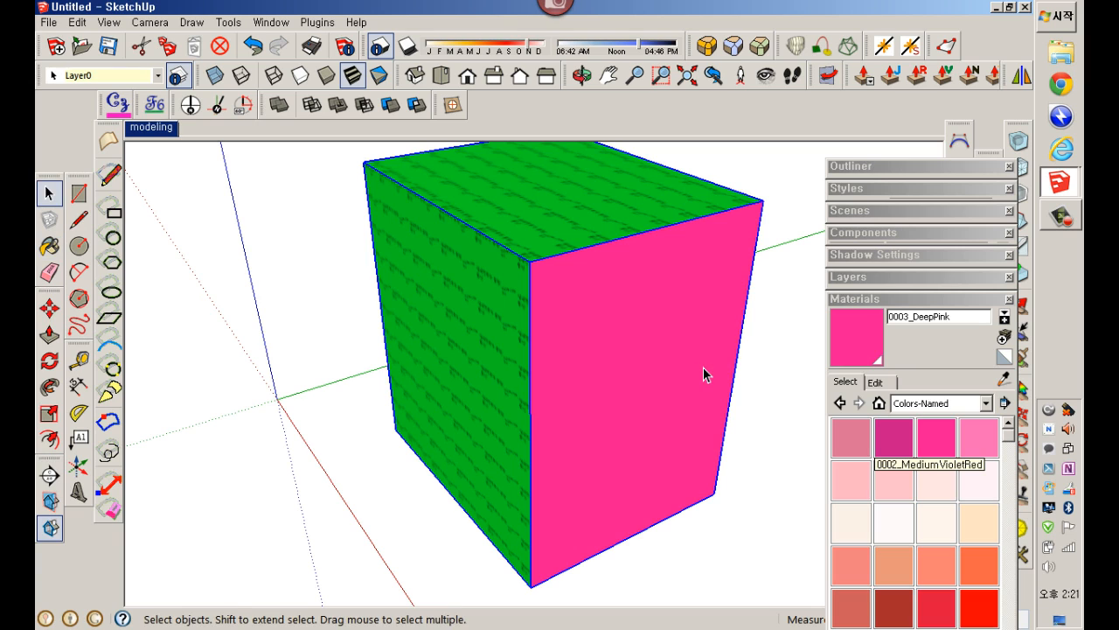
pyautogui.keyDown('shift'); pyautogui.moveTo(704, 367); pyautogui.dragTo(683, 357, button='middle'); pyautogui.keyUp('shift')
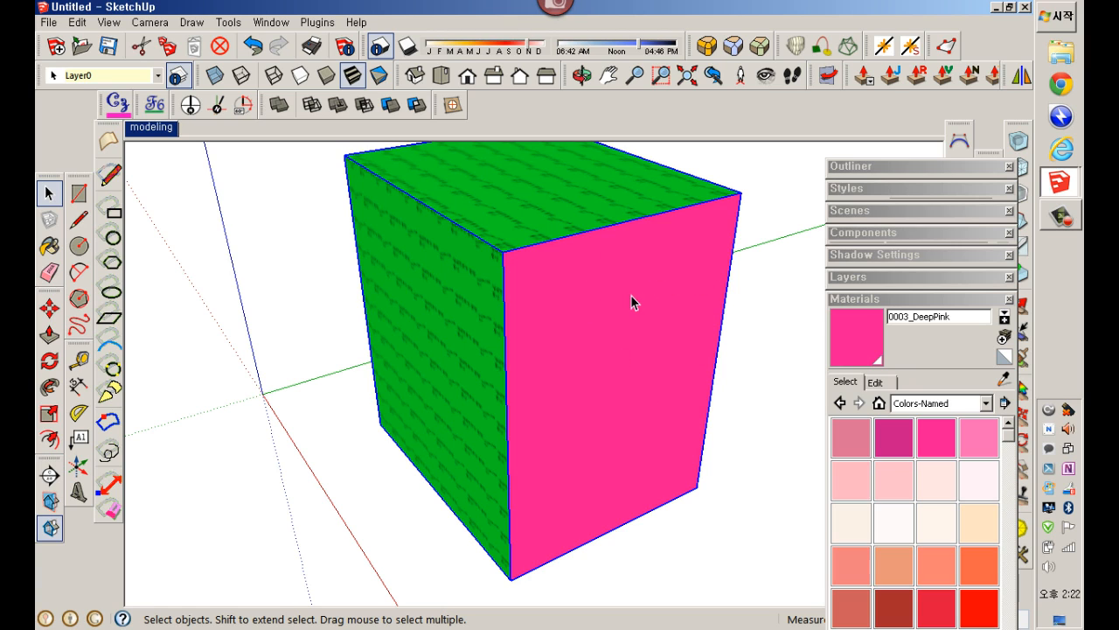
# Step: Compare the entity info materials of the painted group and of the pink face inside it
pyautogui.click(871, 300)
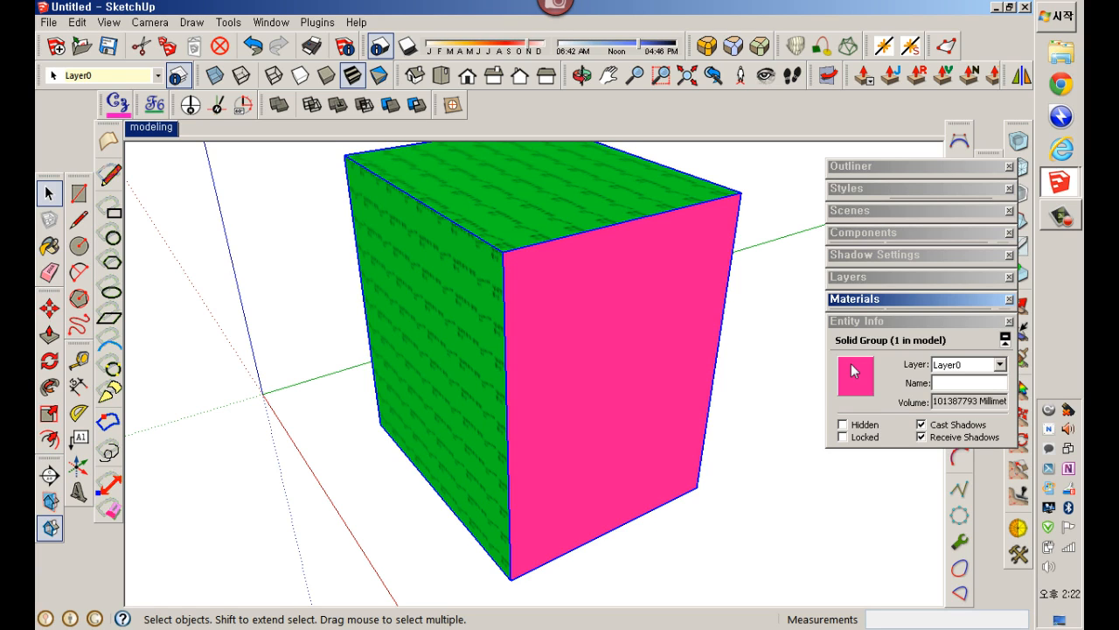
pyautogui.doubleClick(633, 320)
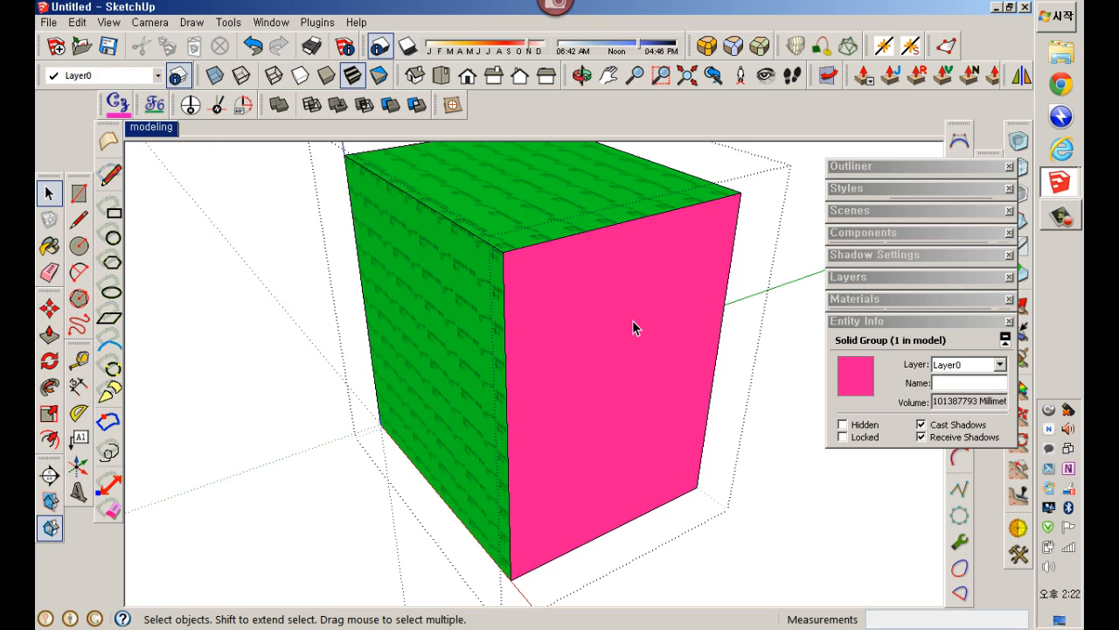
pyautogui.click(632, 320)
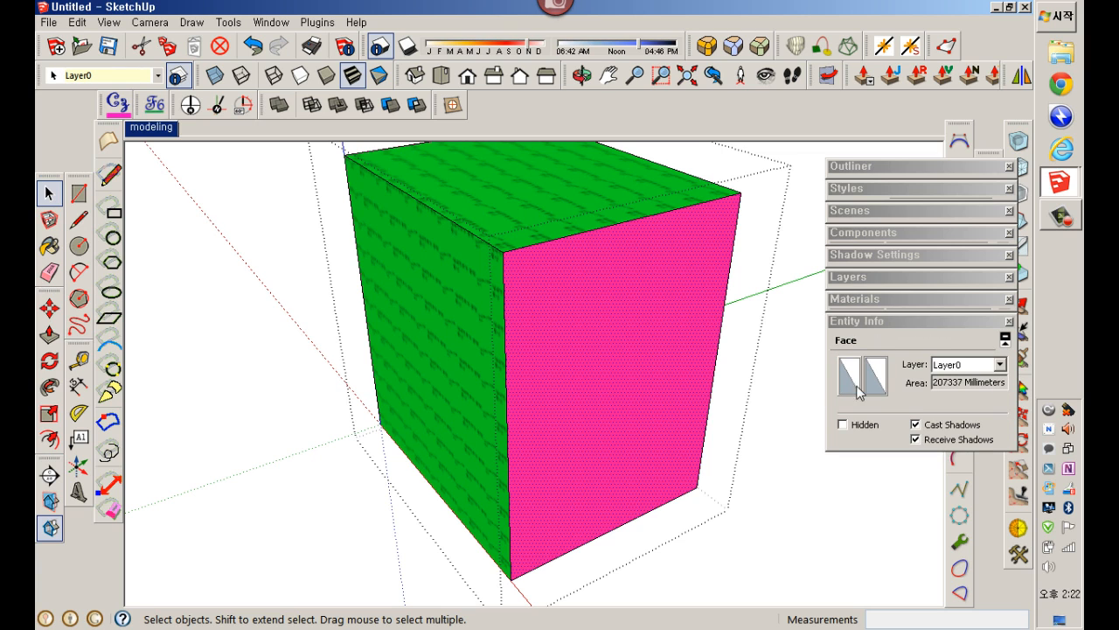
pyautogui.click(805, 183)
pyautogui.click(679, 229)
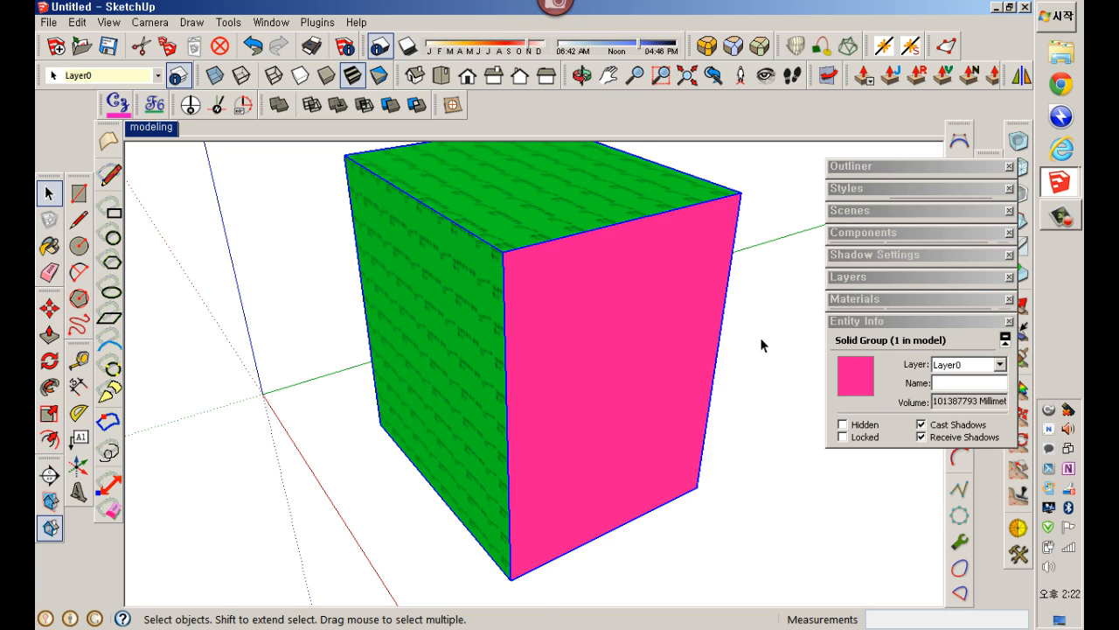
pyautogui.scroll(-2, 762, 338)
pyautogui.keyDown('shift'); pyautogui.moveTo(766, 339); pyautogui.dragTo(667, 335, button='middle'); pyautogui.keyUp('shift')
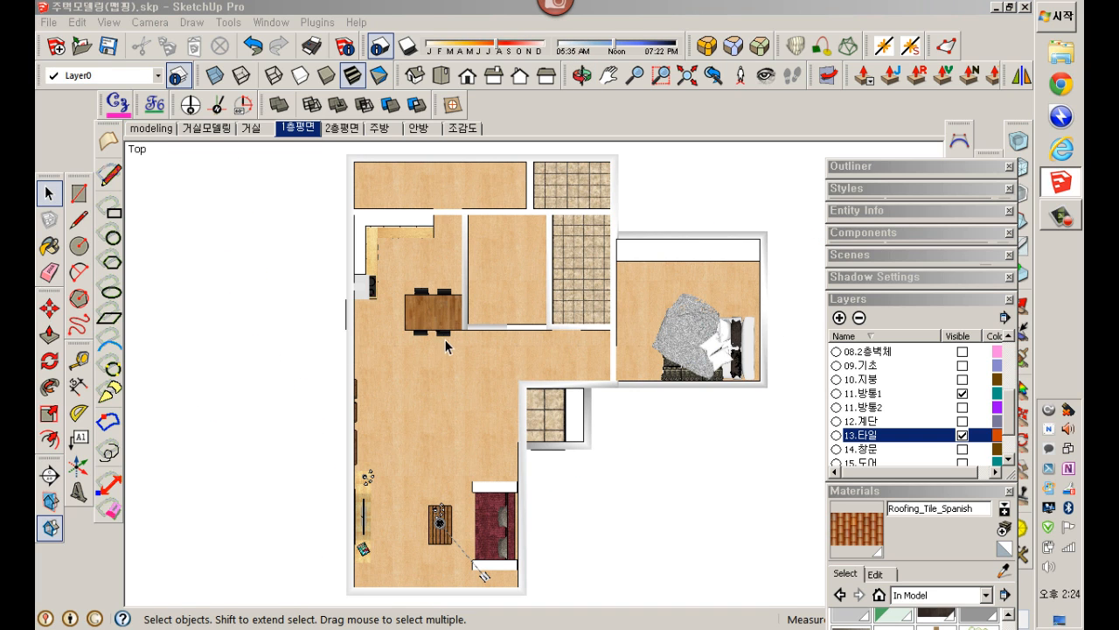
# Step: Show the house model's 조감도 scene and collapse the layer and material settings
pyautogui.click(468, 129)
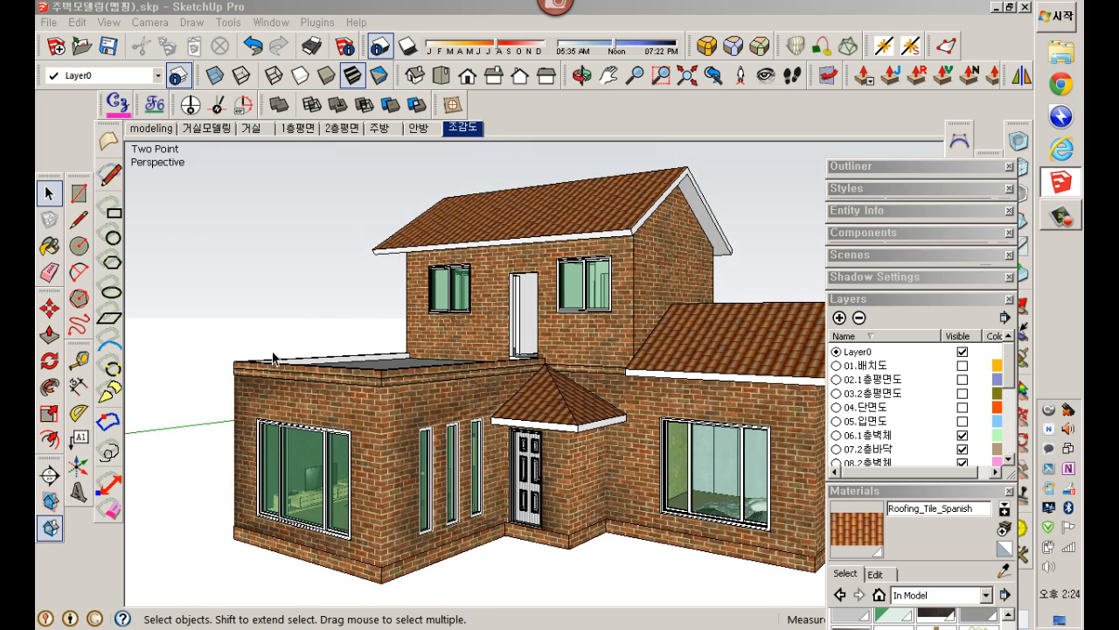
pyautogui.click(877, 298)
pyautogui.click(865, 320)
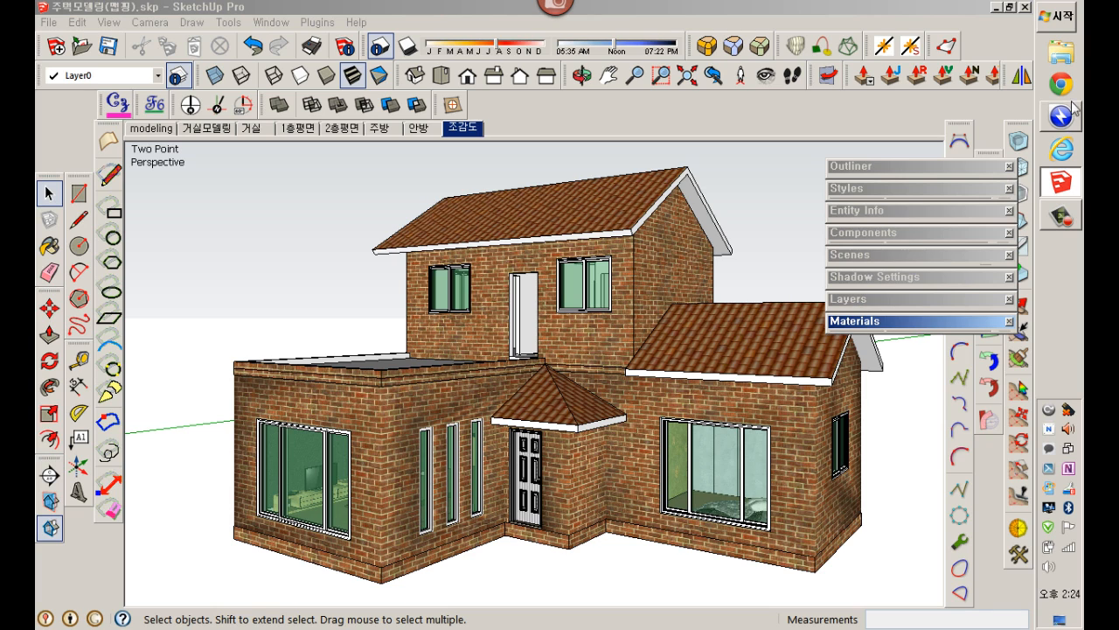
# Step: Open the 6기교재 > 8강 folder of the documents library in Windows Explorer and display its files as large icons
pyautogui.click(1060, 54)
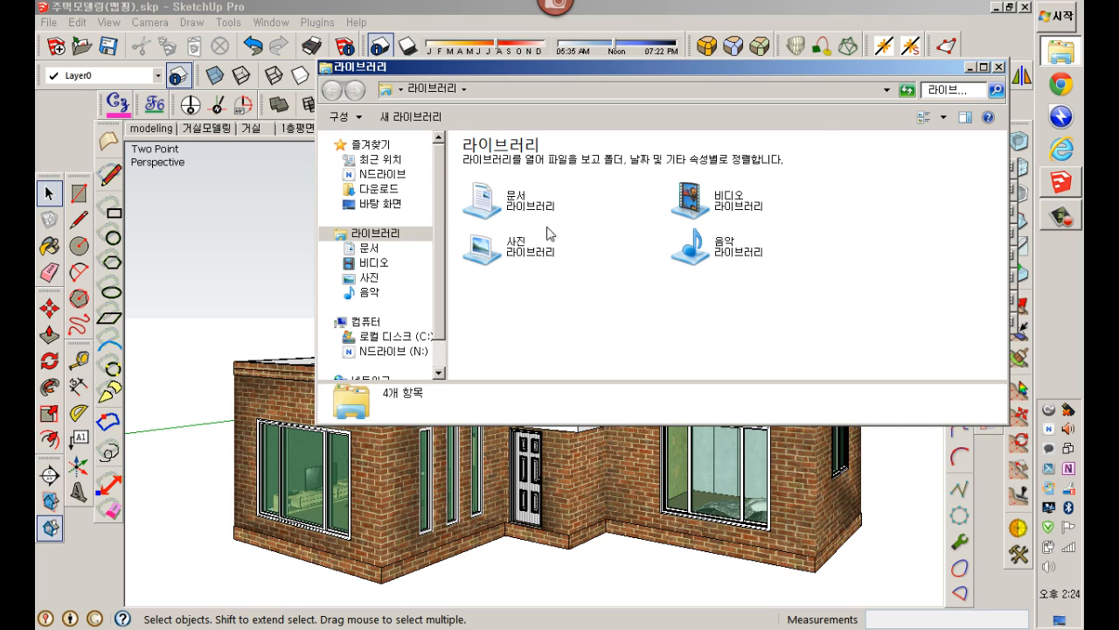
pyautogui.click(376, 249)
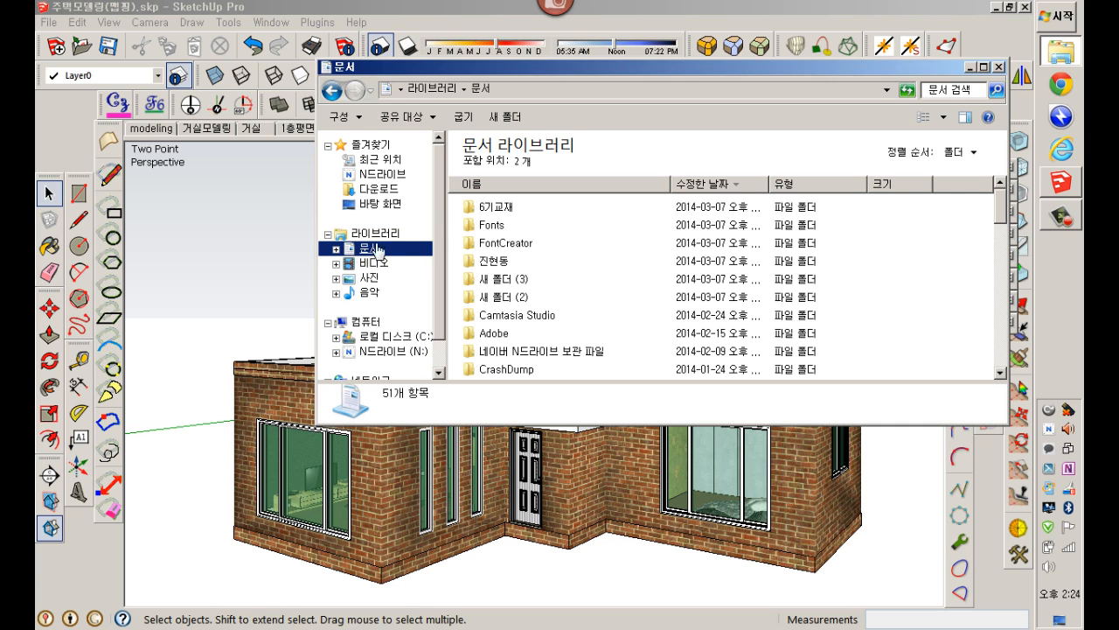
pyautogui.doubleClick(496, 207)
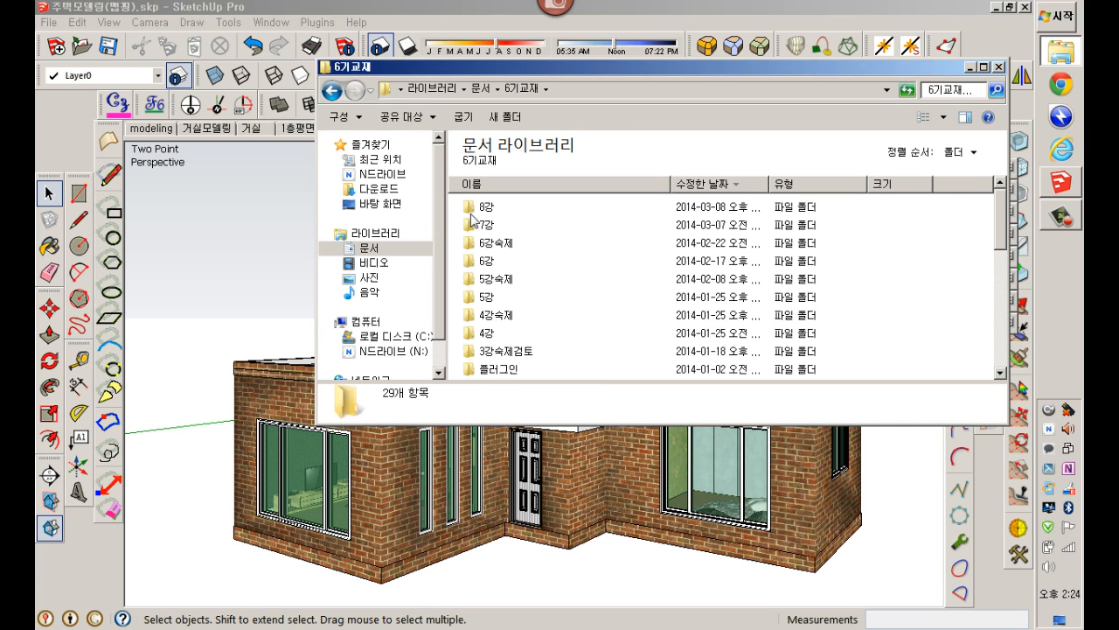
pyautogui.doubleClick(476, 210)
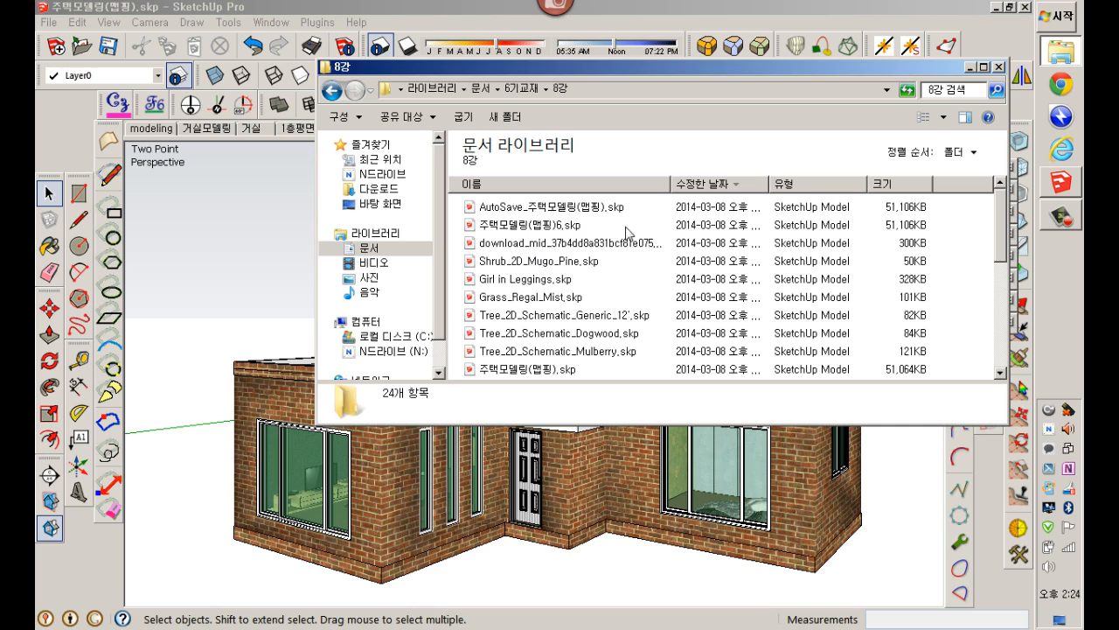
pyautogui.click(946, 117)
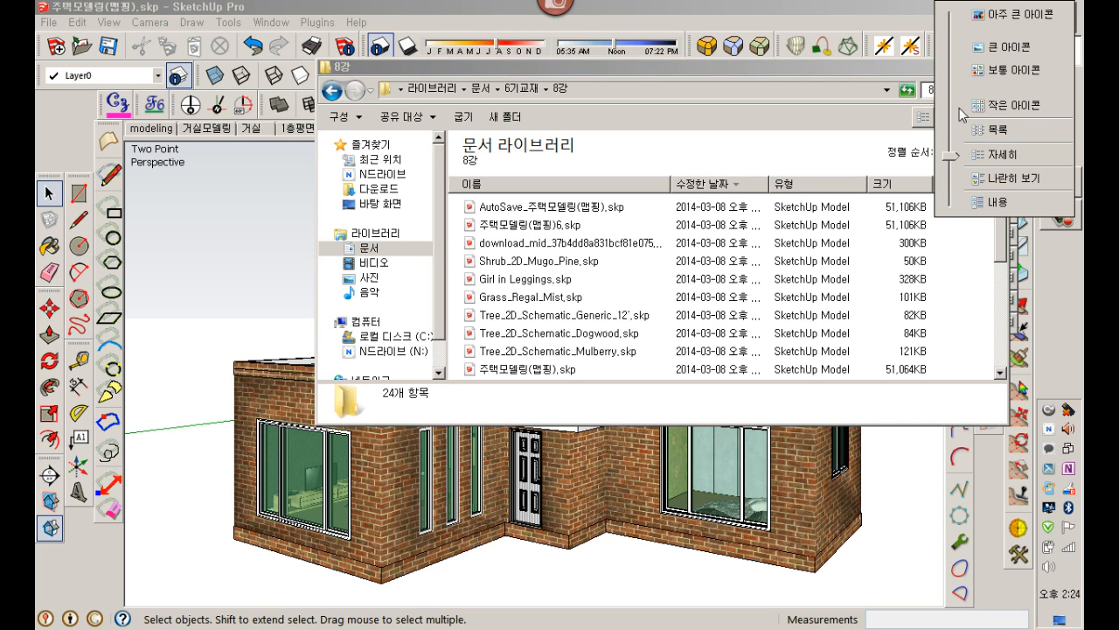
pyautogui.click(995, 53)
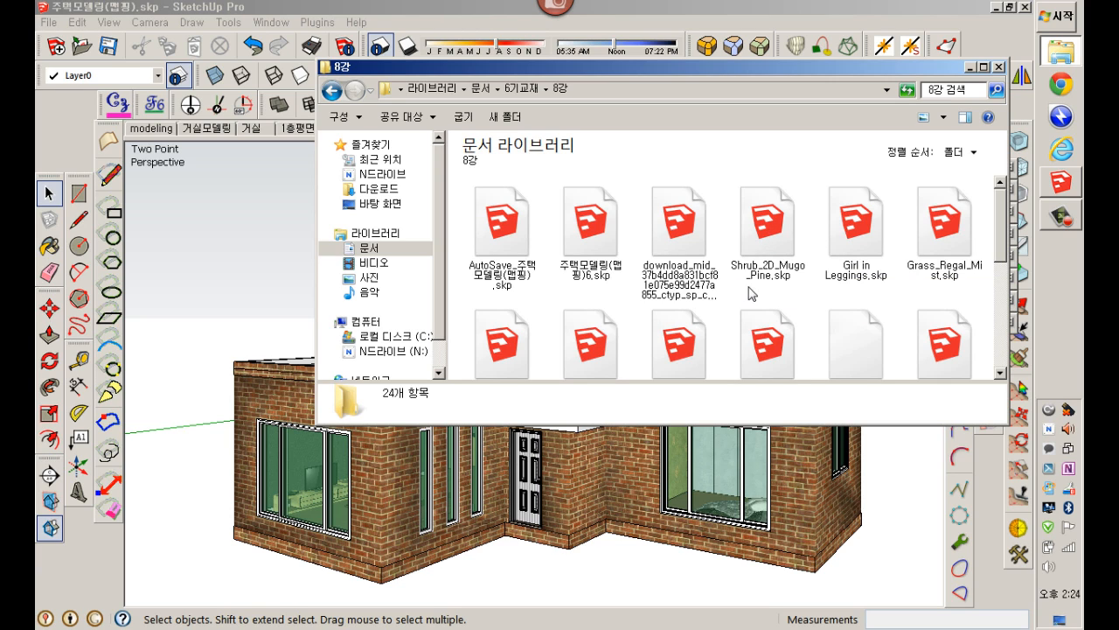
# Step: Minimize the open windows, launch XnView, and examine the tree and plant model thumbnails in Documents > 6기교재 > 8강
pyautogui.click(971, 67)
pyautogui.click(996, 7)
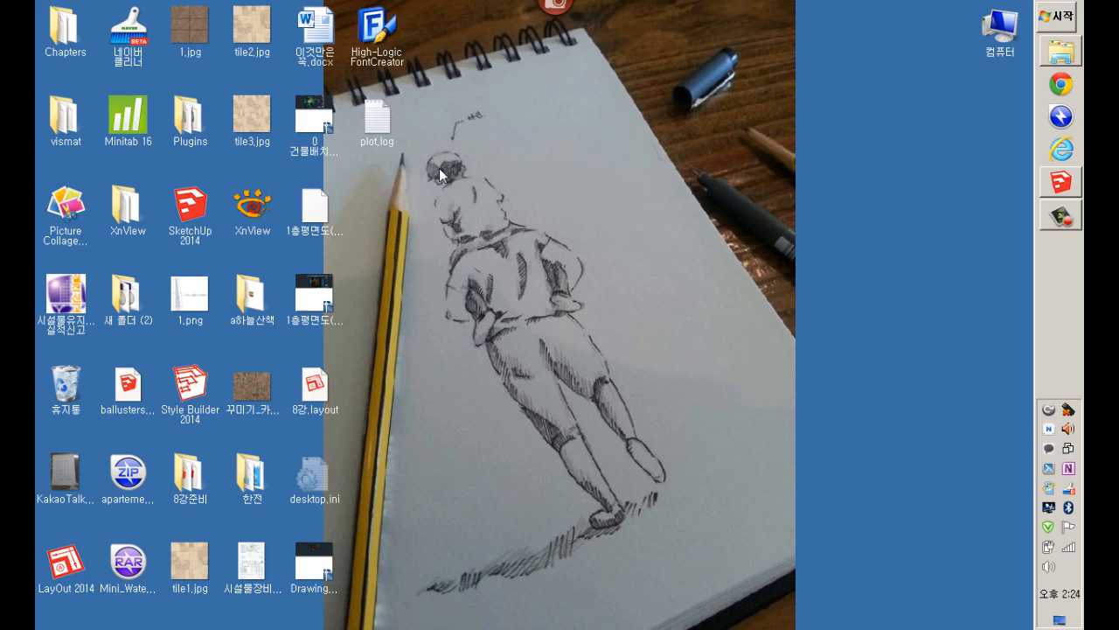
pyautogui.doubleClick(250, 224)
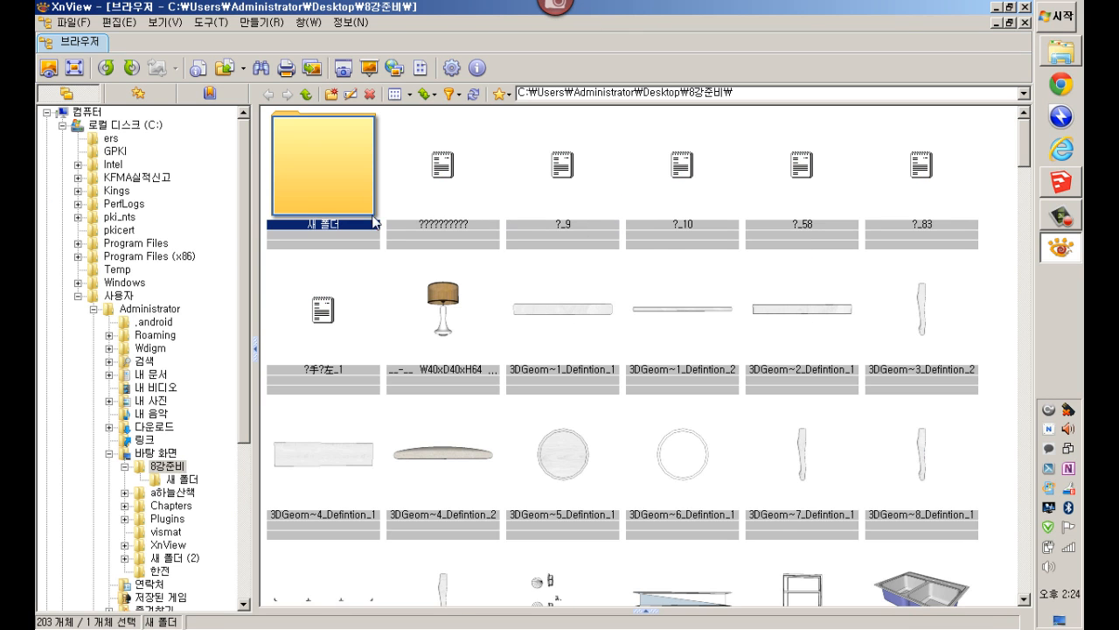
pyautogui.click(502, 94)
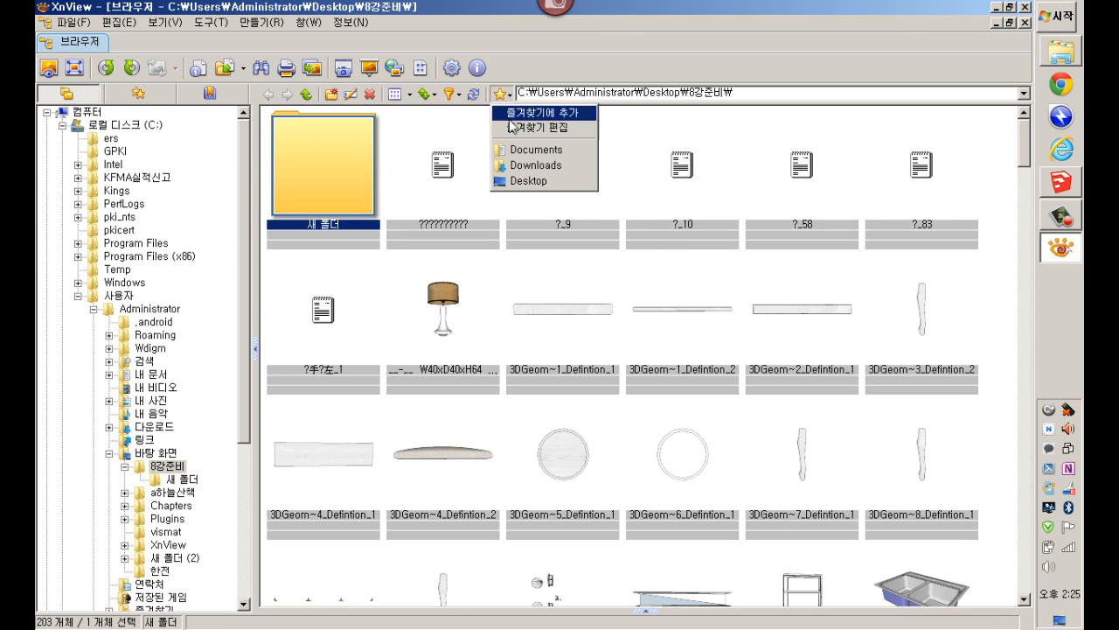
pyautogui.click(512, 150)
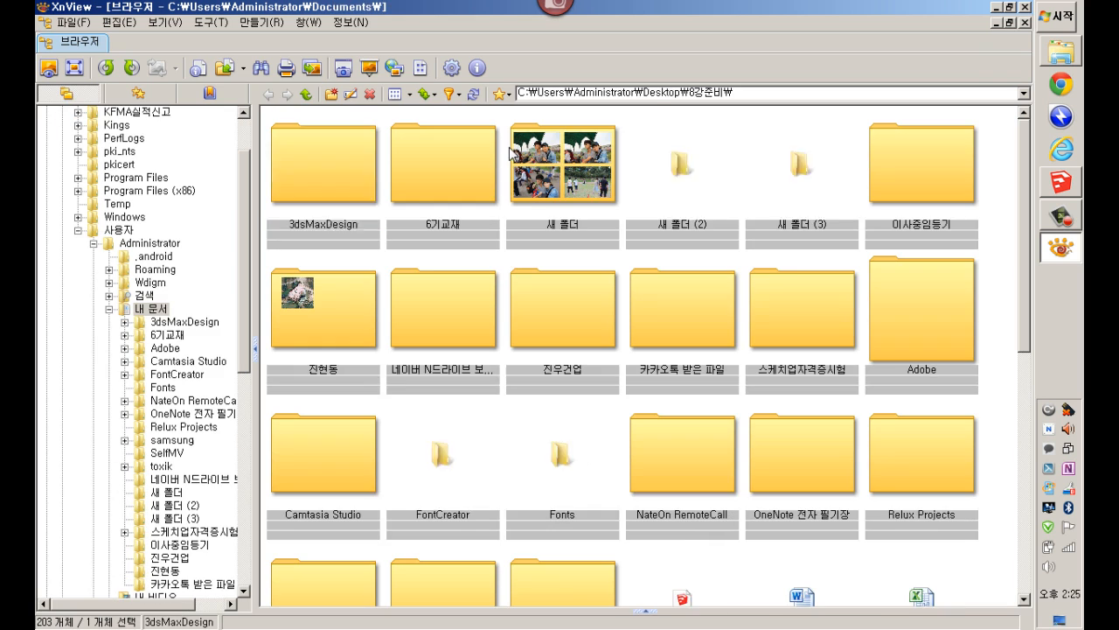
pyautogui.doubleClick(457, 186)
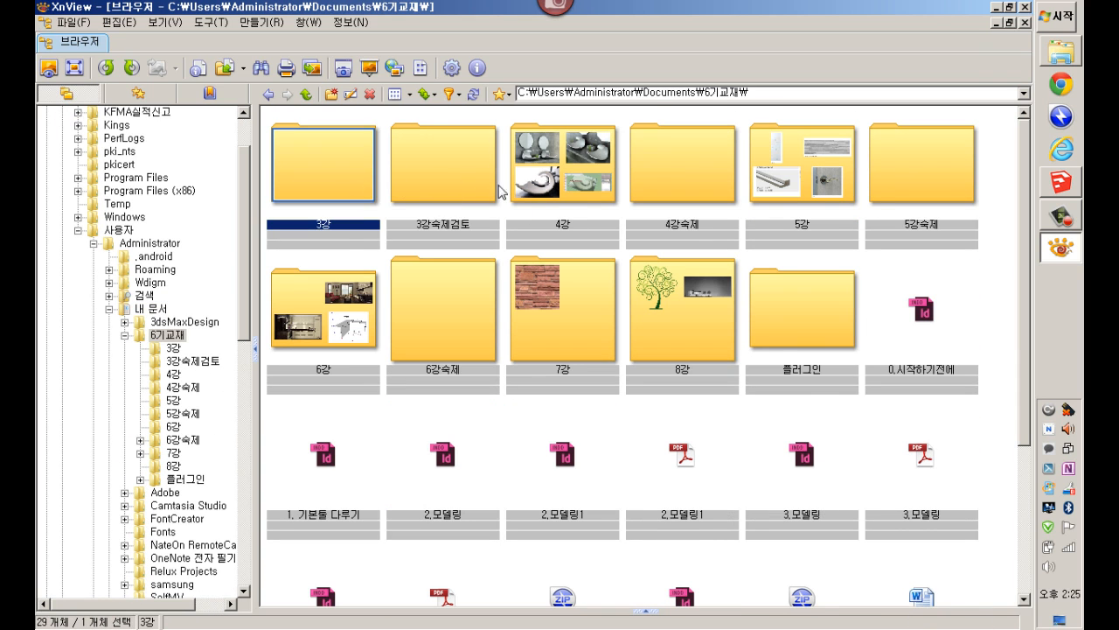
pyautogui.doubleClick(691, 314)
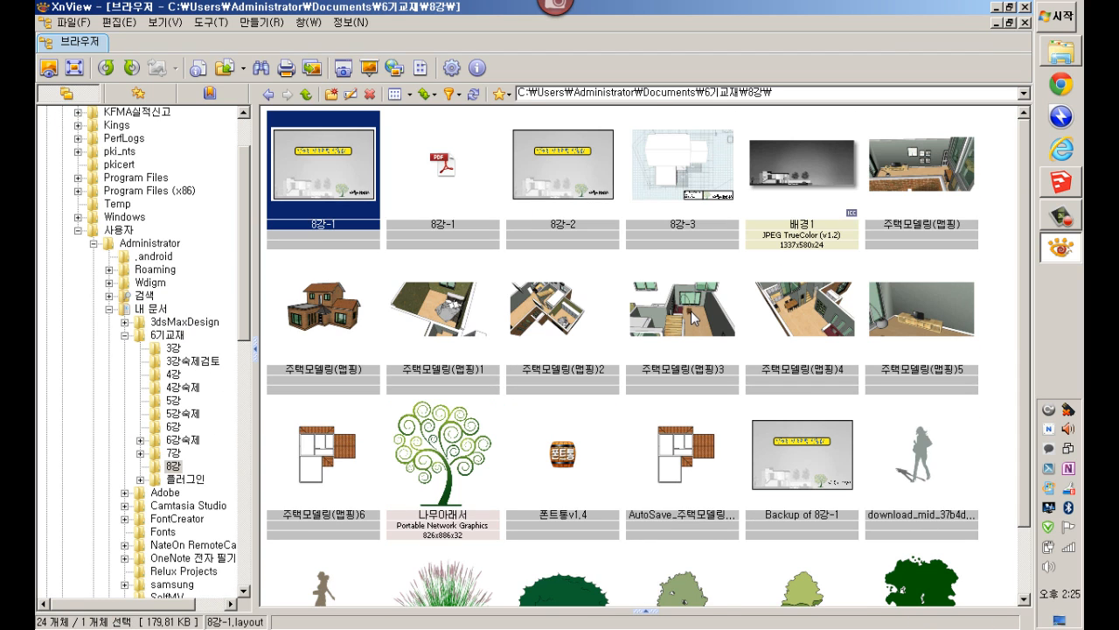
pyautogui.scroll(-1, 691, 317)
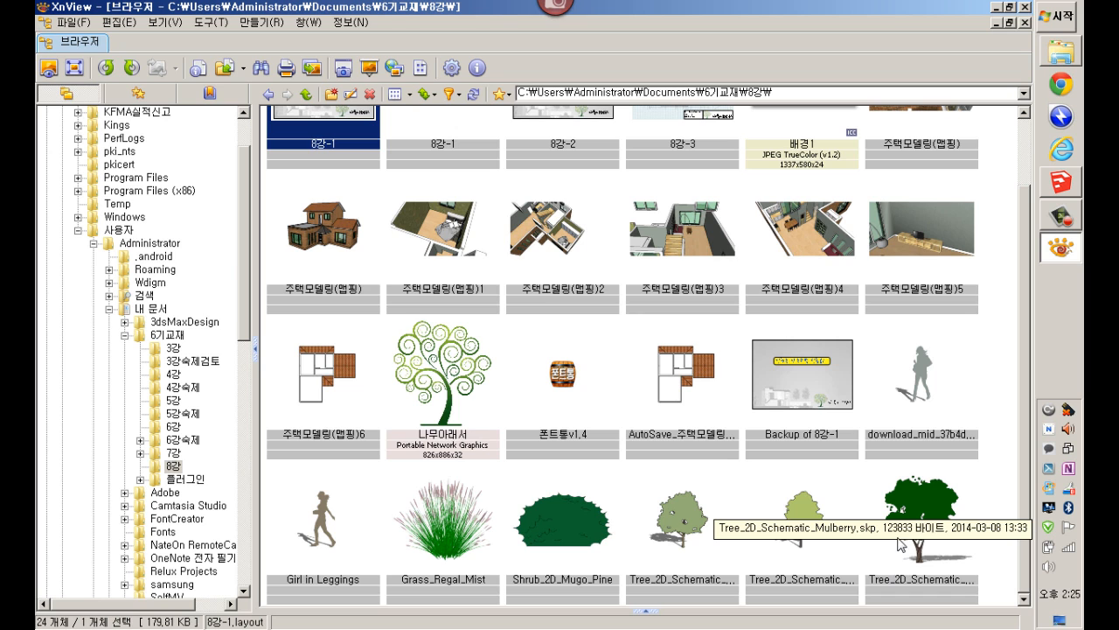
# Step: Insert the Tree_2D_Schematic Dogwood, Mulberry and Generic_12' models from the 8강 folder on both sides of the house in SketchUp
pyautogui.click(1062, 184)
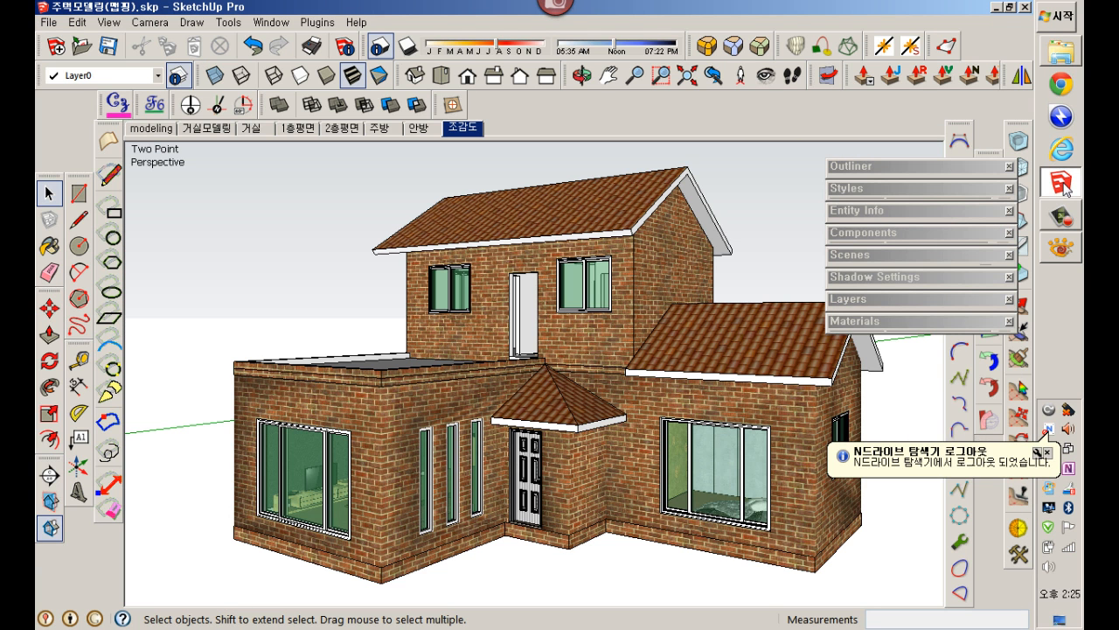
pyautogui.click(1061, 55)
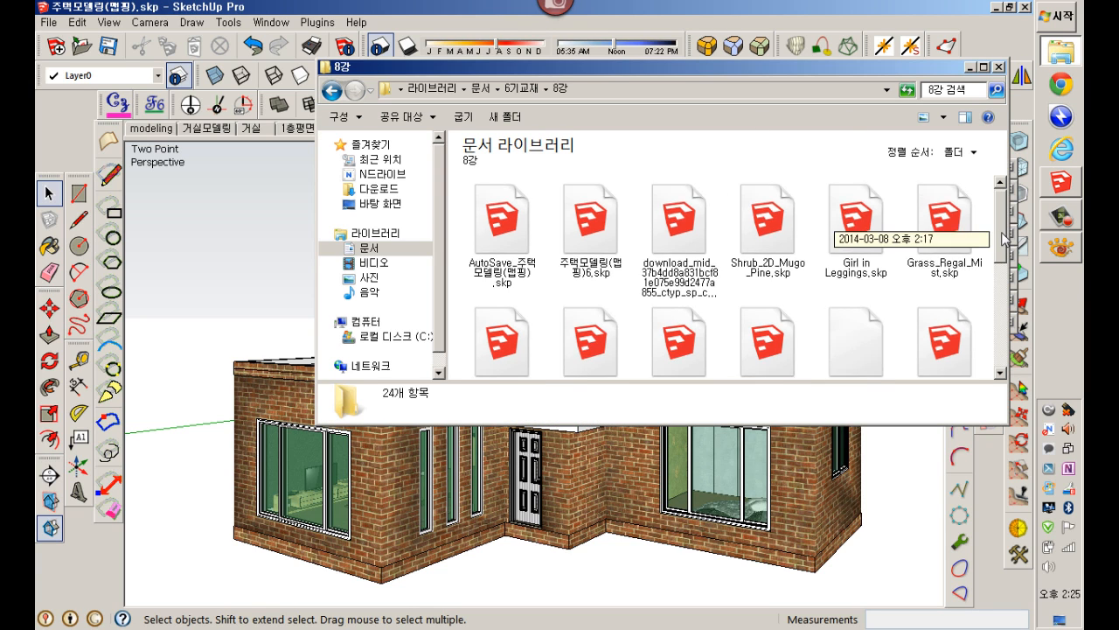
pyautogui.moveTo(1001, 234); pyautogui.dragTo(1003, 280)
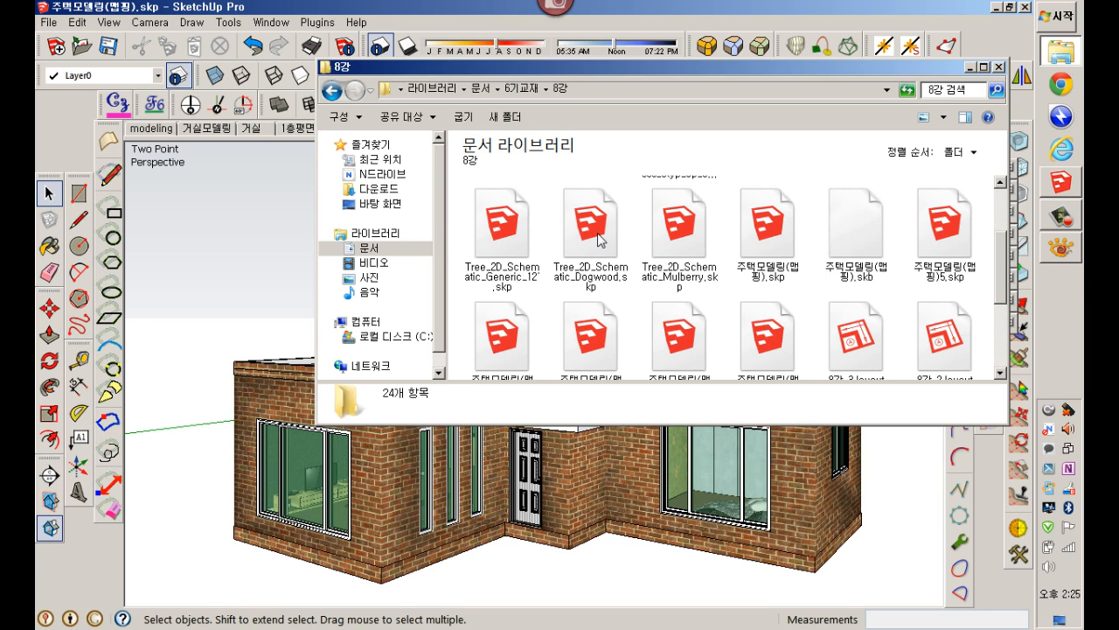
pyautogui.moveTo(595, 236)
pyautogui.mouseDown()
pyautogui.moveTo(310, 306)
pyautogui.moveTo(205, 380)
pyautogui.moveTo(173, 442)
pyautogui.moveTo(198, 454)
pyautogui.mouseUp()
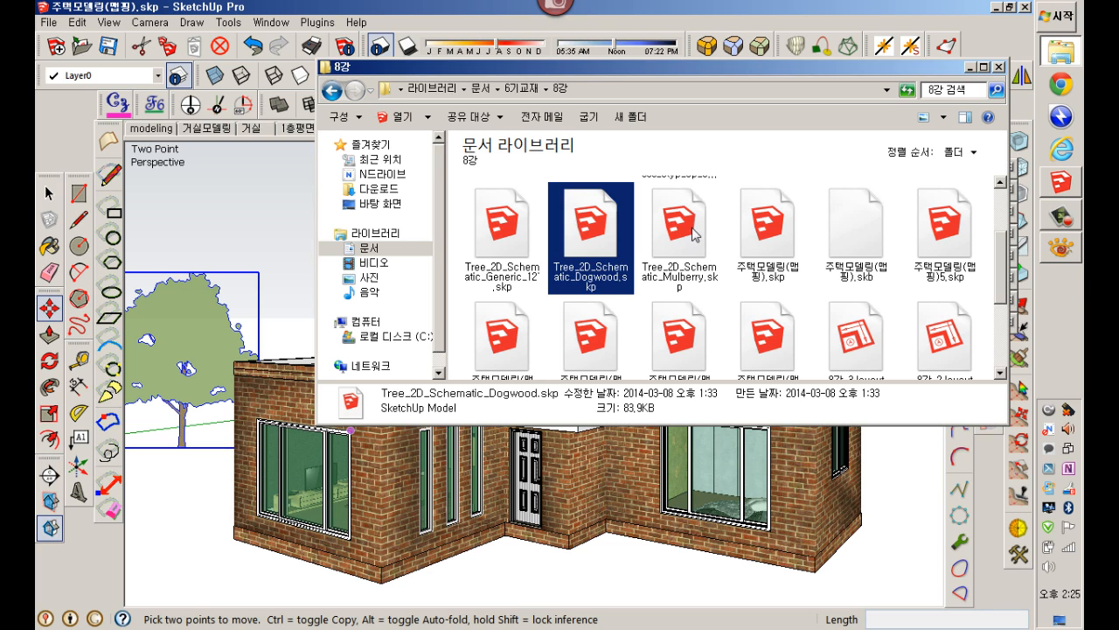
pyautogui.moveTo(695, 234)
pyautogui.mouseDown()
pyautogui.moveTo(393, 325)
pyautogui.moveTo(188, 463)
pyautogui.moveTo(178, 499)
pyautogui.mouseUp()
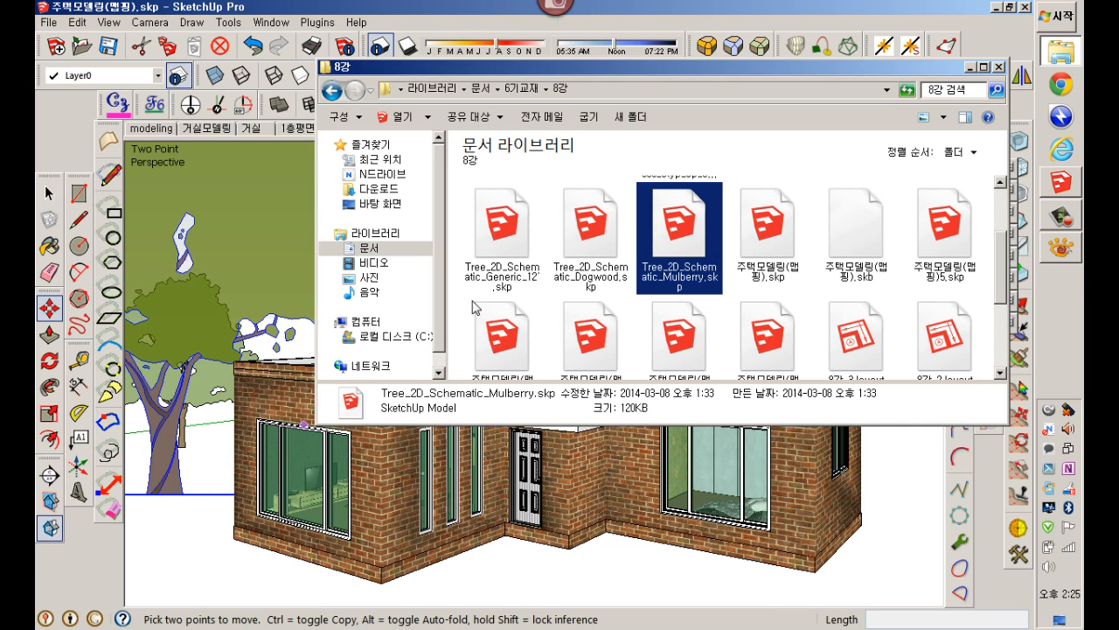
pyautogui.moveTo(518, 248)
pyautogui.mouseDown()
pyautogui.moveTo(657, 377)
pyautogui.moveTo(890, 507)
pyautogui.moveTo(906, 504)
pyautogui.moveTo(894, 492)
pyautogui.mouseUp()
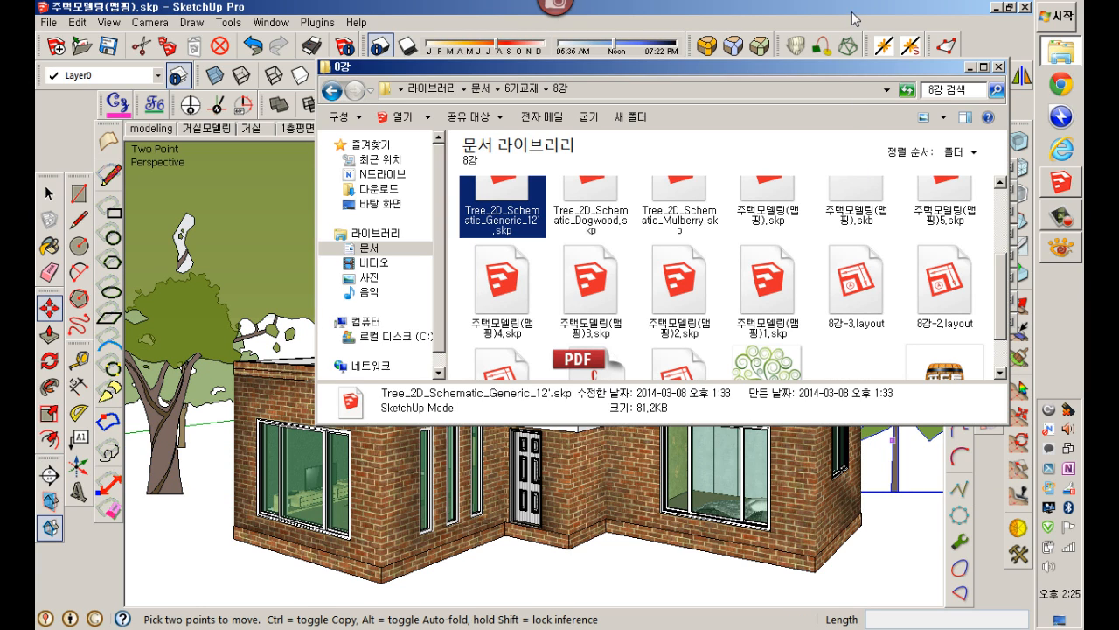
# Step: Move the large Mulberry tree back about 10000 so it stands behind the house
pyautogui.click(853, 16)
pyautogui.moveTo(616, 294); pyautogui.dragTo(609, 485, button='middle')
pyautogui.scroll(-3, 610, 478)
pyautogui.press('space')
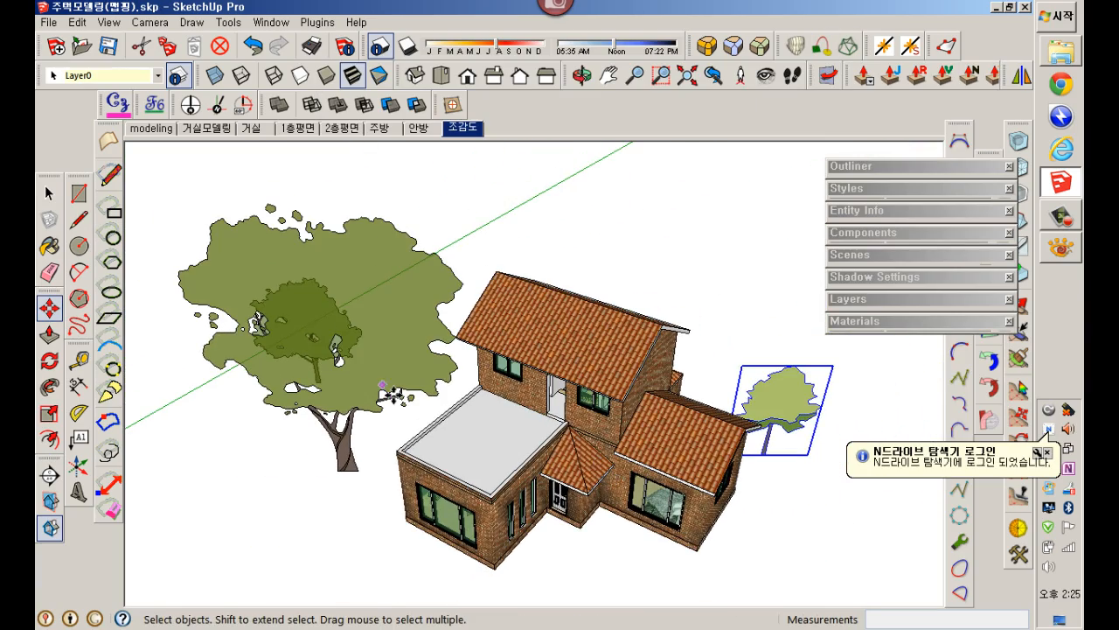
pyautogui.click(389, 394)
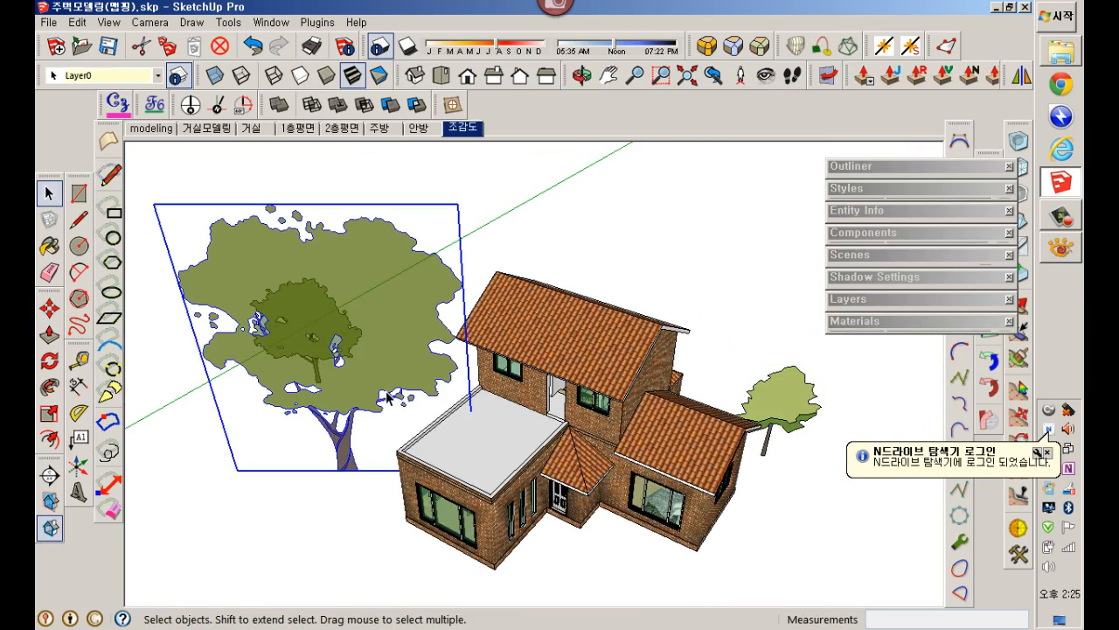
pyautogui.press('m')
pyautogui.click(364, 524)
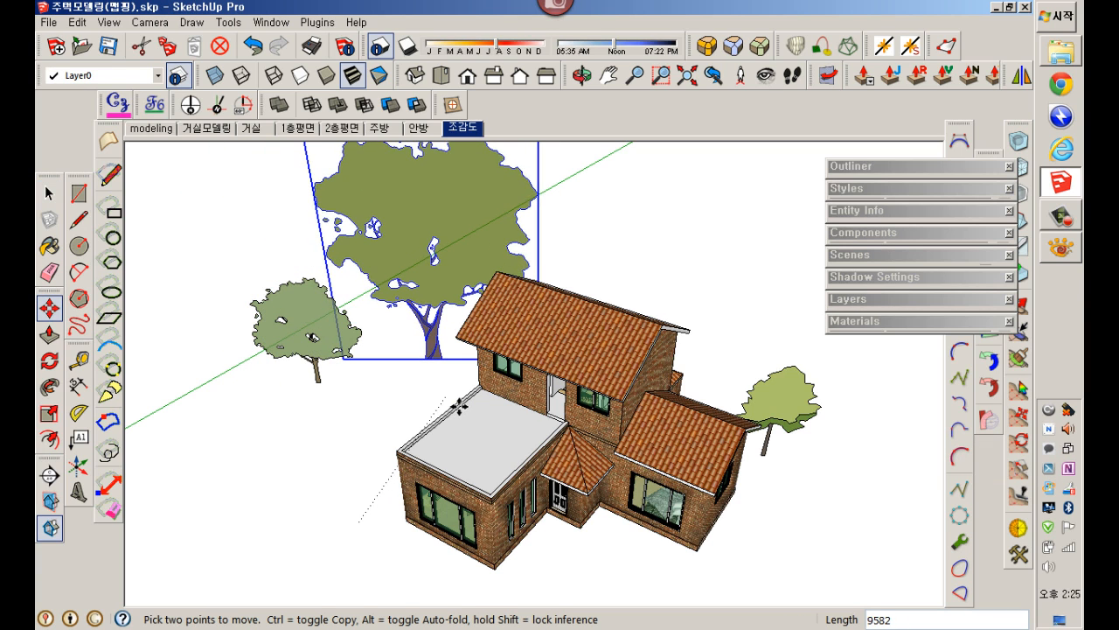
pyautogui.click(449, 399)
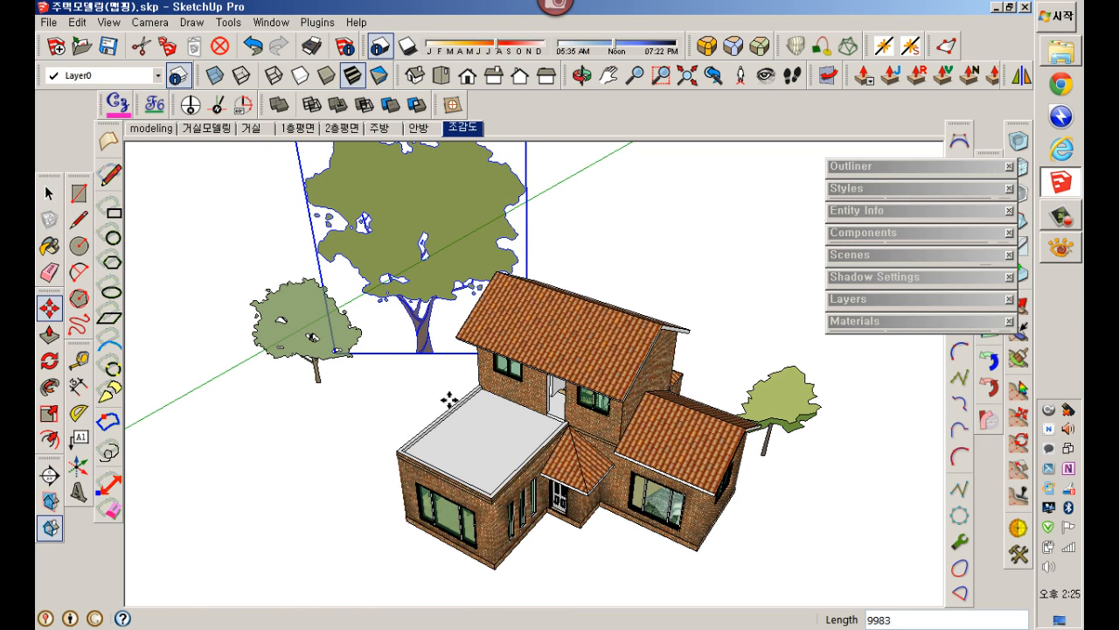
pyautogui.press('space')
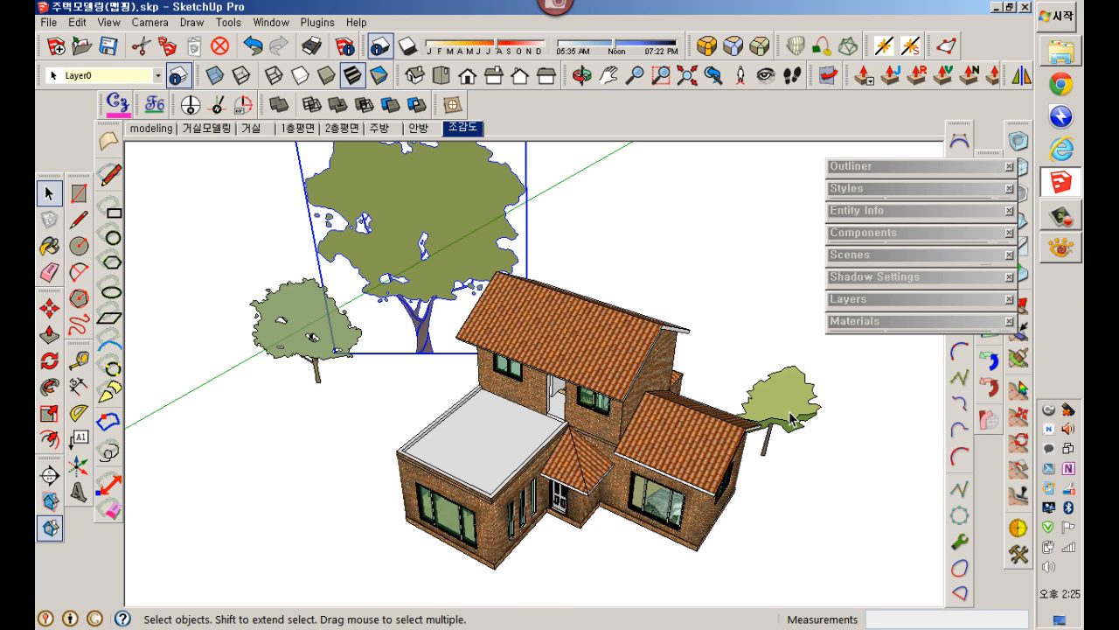
# Step: Copy the small light-green tree beside the single-storey wing about 7000 towards the back of the house
pyautogui.click(791, 420)
pyautogui.scroll(2, 794, 420)
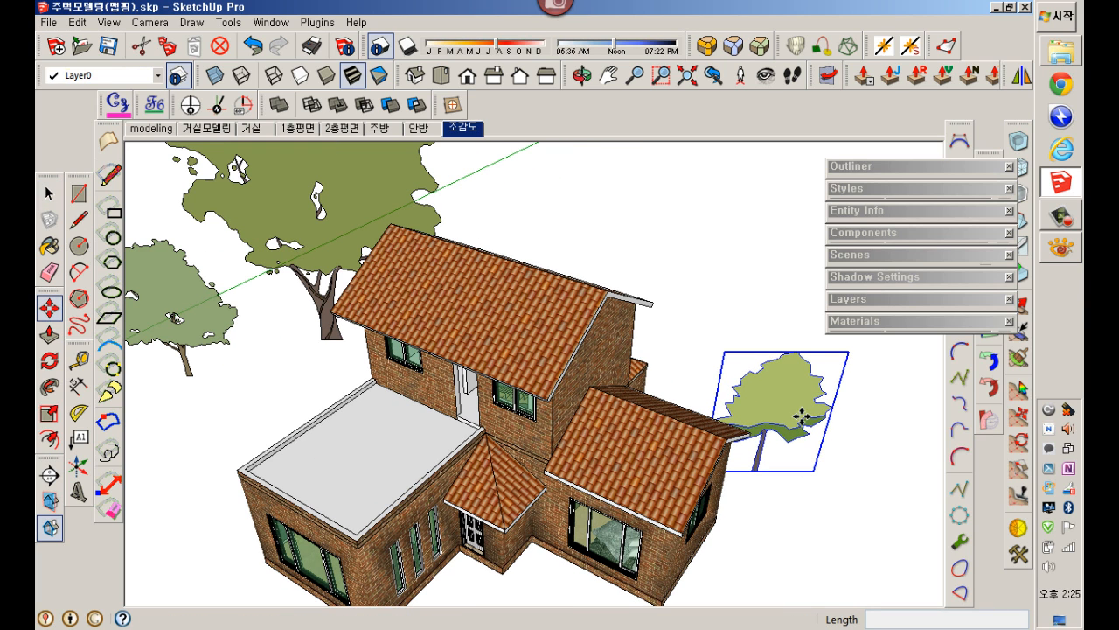
pyautogui.press('m')
pyautogui.click(779, 505)
pyautogui.press('ctrl')
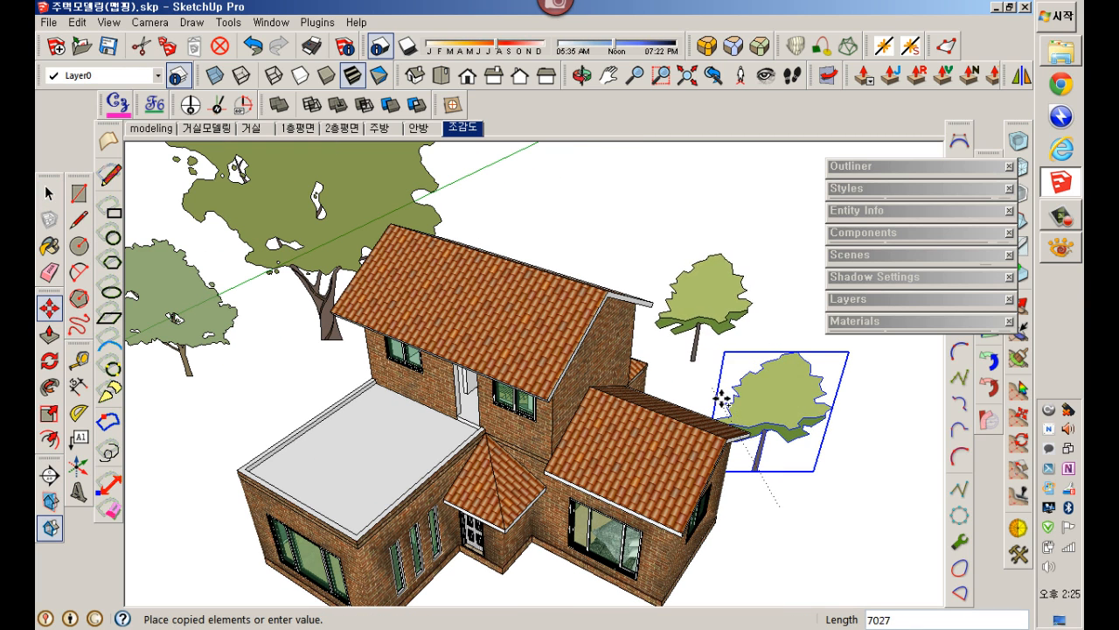
pyautogui.click(717, 395)
# Step: Scale the copied light-green tree up uniformly by about 1.5
pyautogui.press('s')
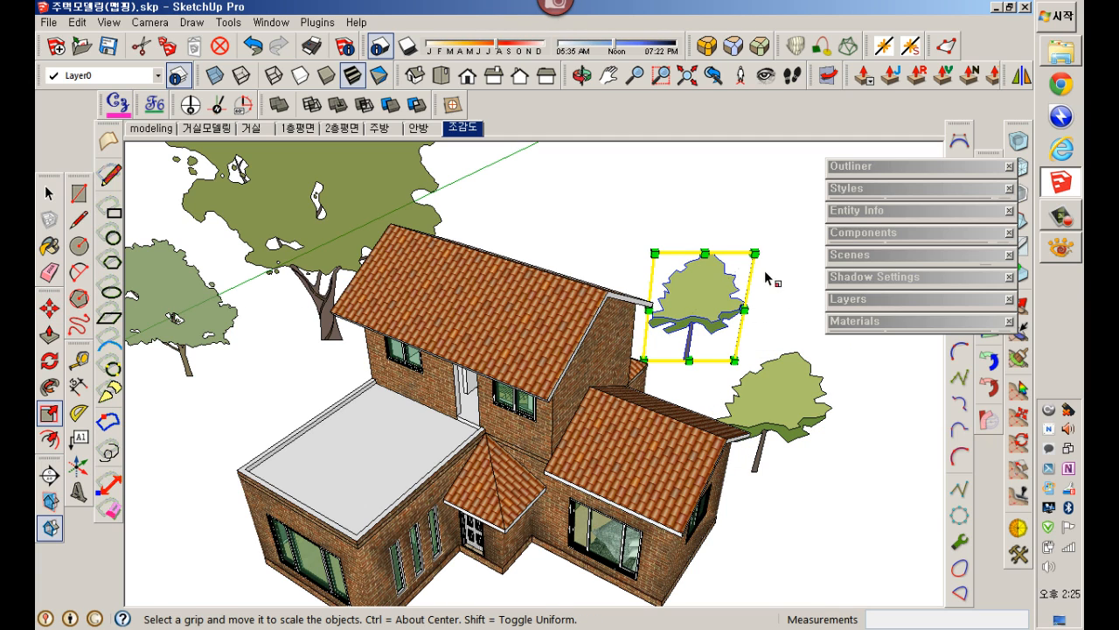
pyautogui.click(754, 254)
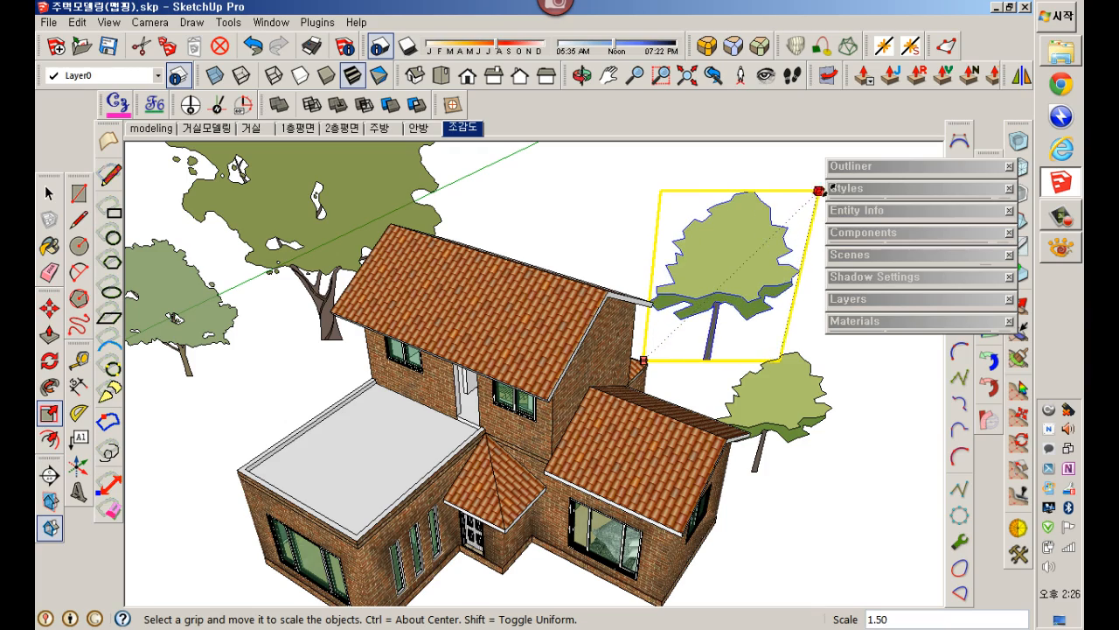
pyautogui.click(831, 182)
pyautogui.moveTo(683, 378); pyautogui.dragTo(638, 341, button='middle')
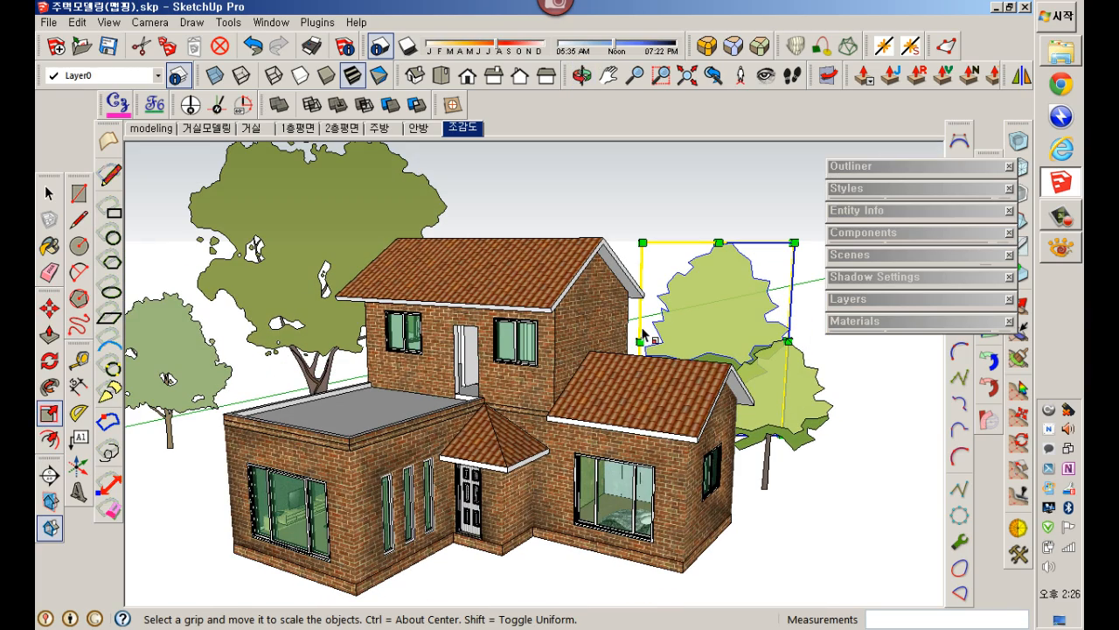
pyautogui.press('space')
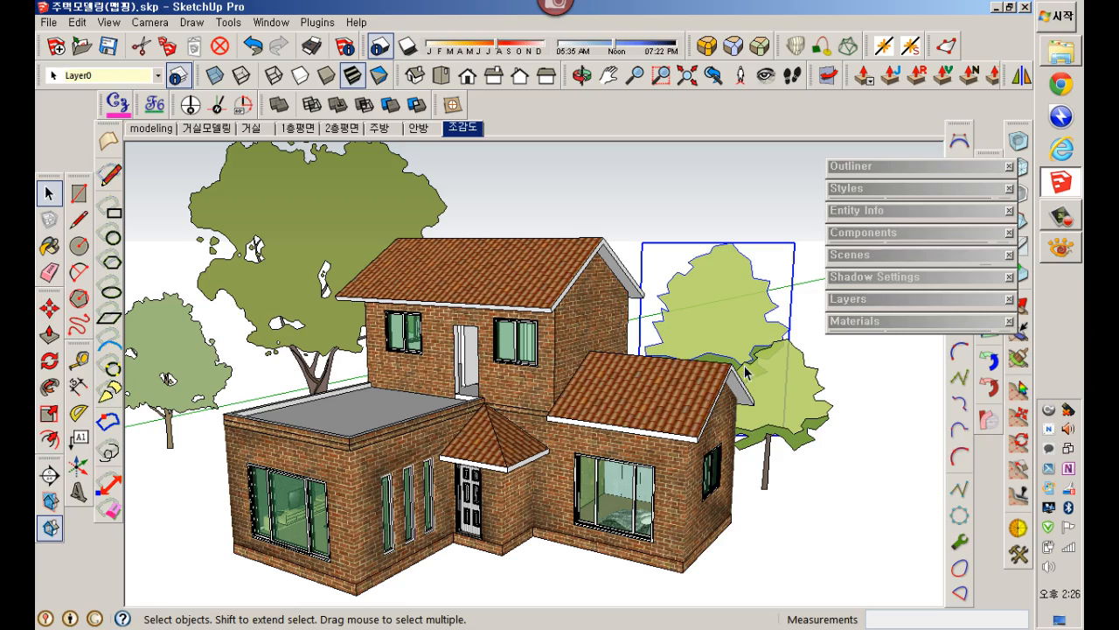
# Step: Copy the large Mulberry tree to a second position behind the two-storey part of the house
pyautogui.moveTo(745, 372); pyautogui.dragTo(781, 399, button='middle')
pyautogui.scroll(2, 747, 376)
pyautogui.scroll(-2, 746, 371)
pyautogui.scroll(-1, 781, 399)
pyautogui.click(343, 276)
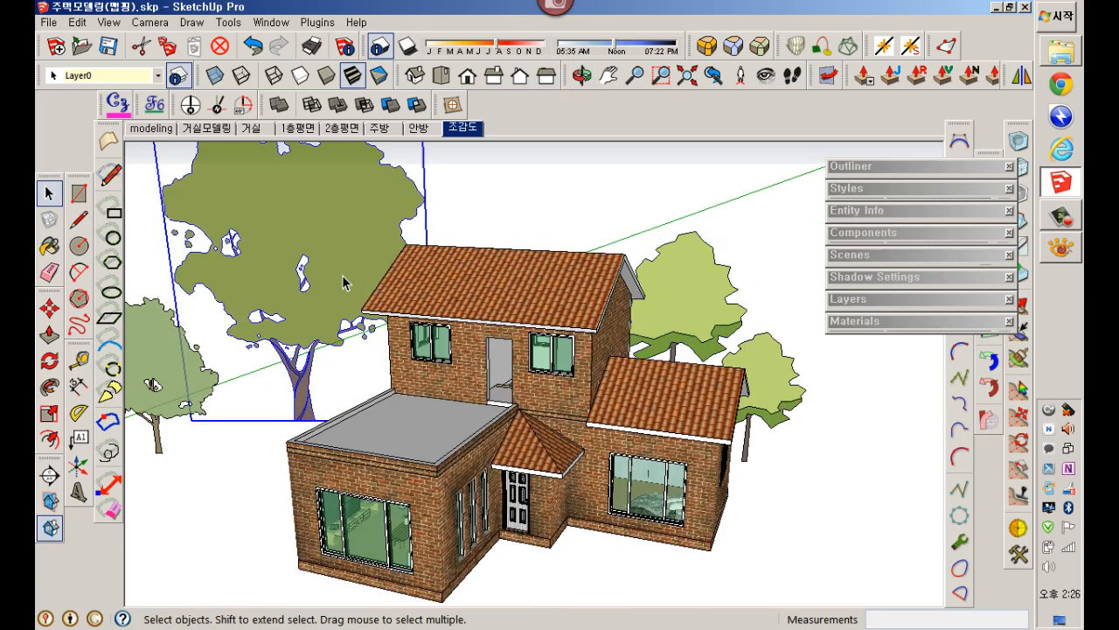
pyautogui.moveTo(343, 282); pyautogui.dragTo(401, 415, button='middle')
pyautogui.press('m')
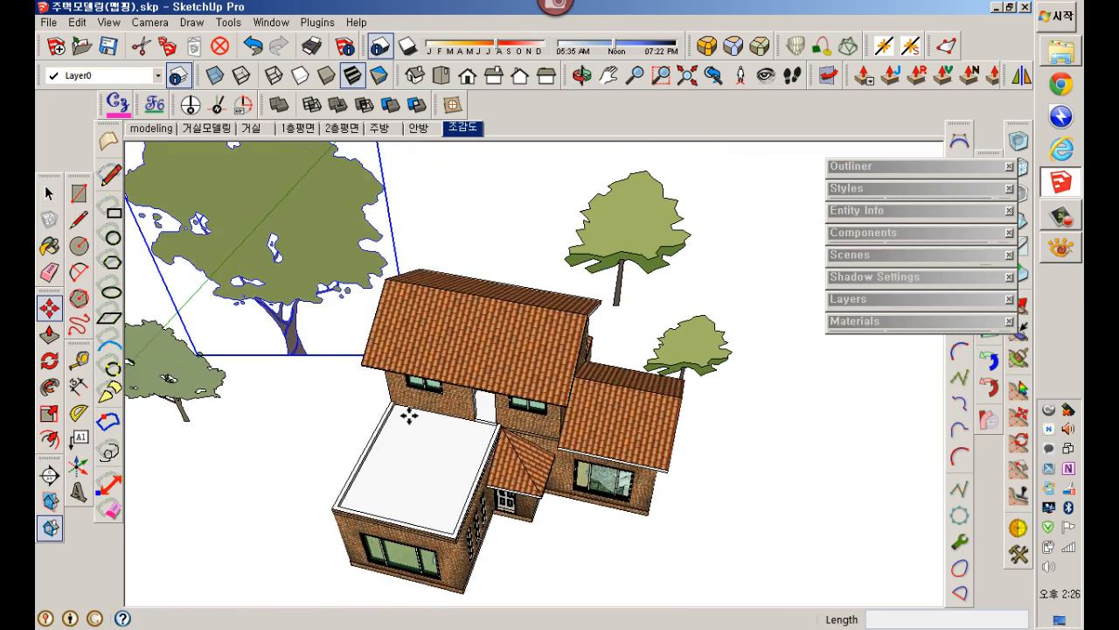
pyautogui.press('ctrl')
pyautogui.click(316, 405)
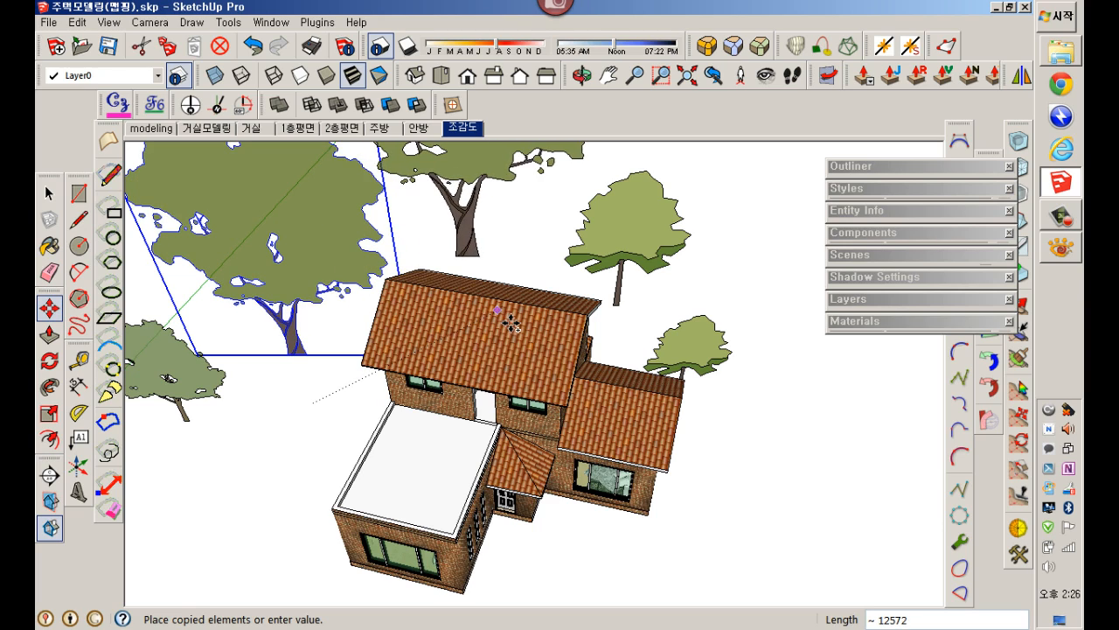
pyautogui.click(547, 279)
pyautogui.scroll(-1, 552, 304)
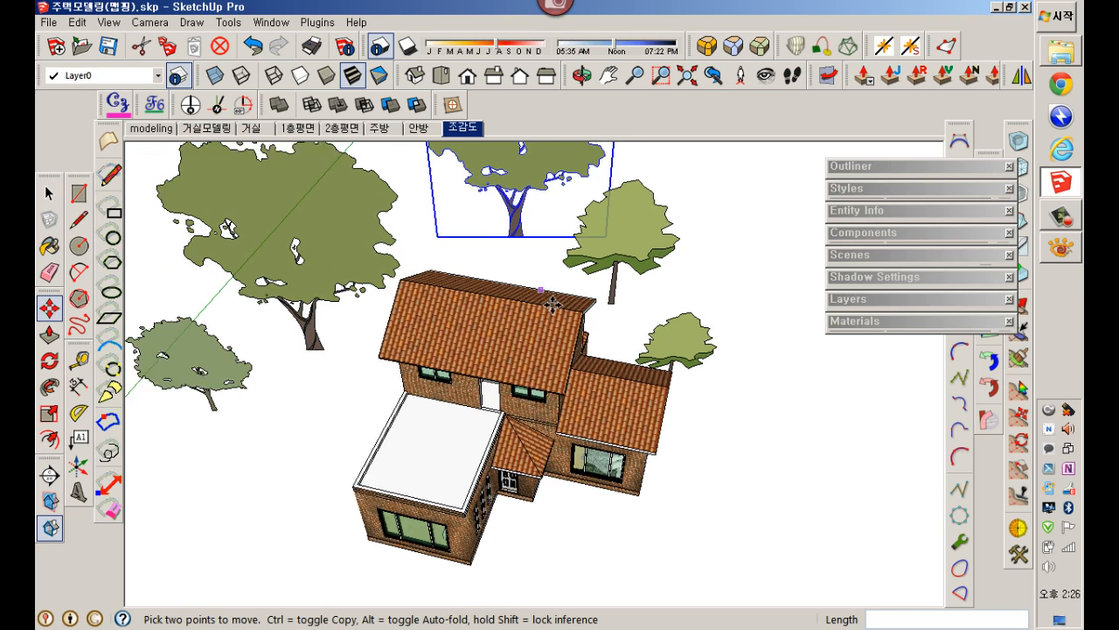
# Step: Return to the 조감도 scene and clear the selection
pyautogui.click(463, 131)
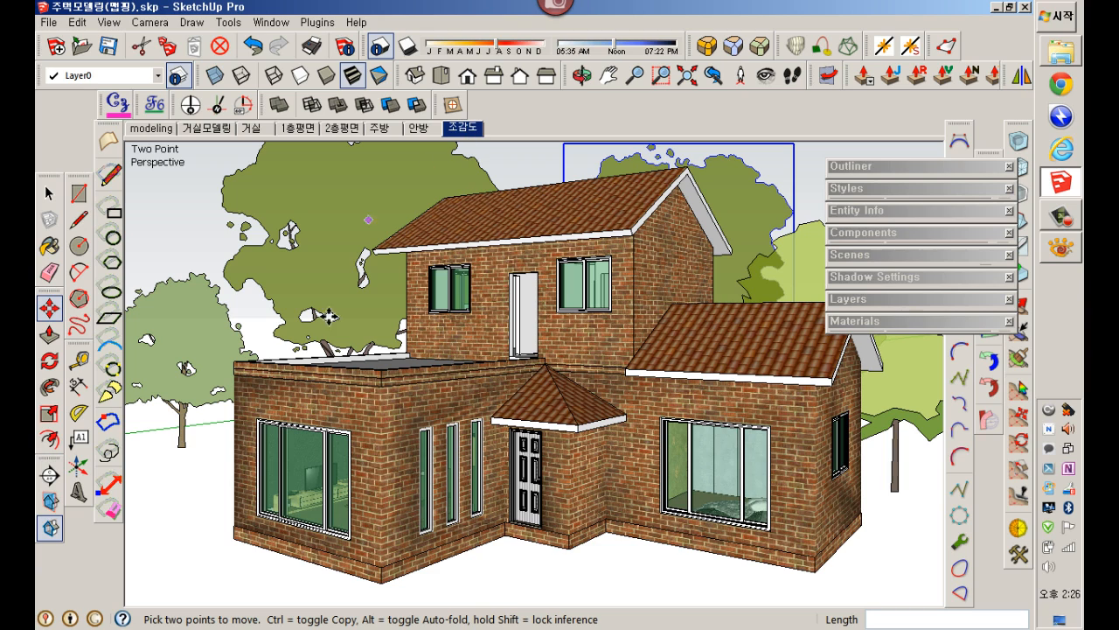
pyautogui.press('space')
pyautogui.click(199, 486)
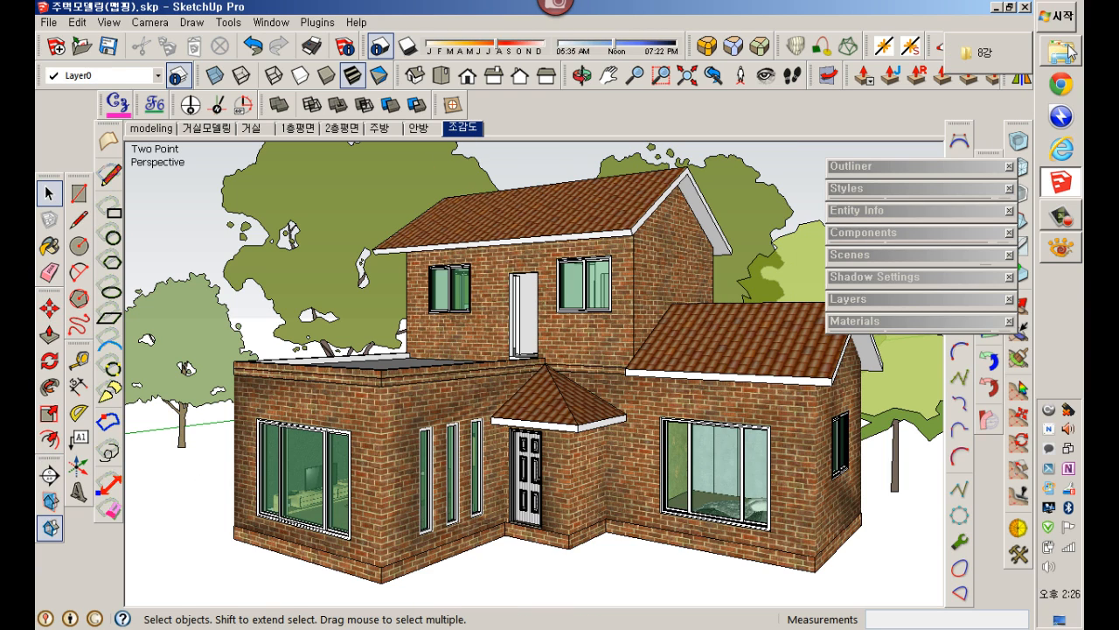
# Step: Check the plant thumbnails in XnView and insert Shrub_2D_Mugo_Pine.skp from the 8강 folder beside the house's flat-roofed wing in SketchUp
pyautogui.click(1057, 249)
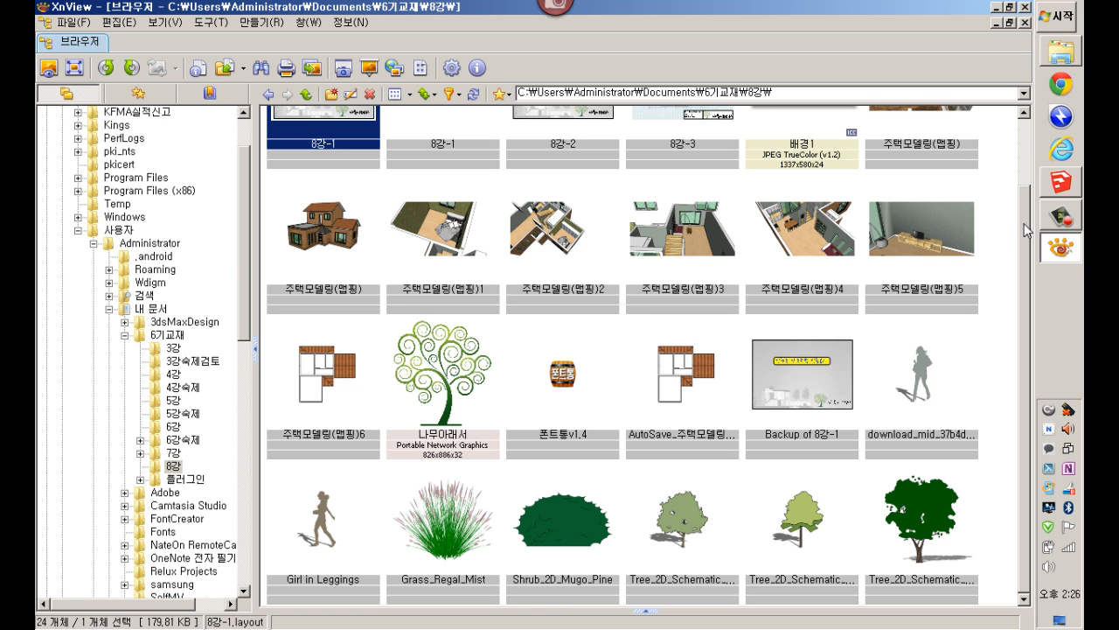
pyautogui.click(1069, 64)
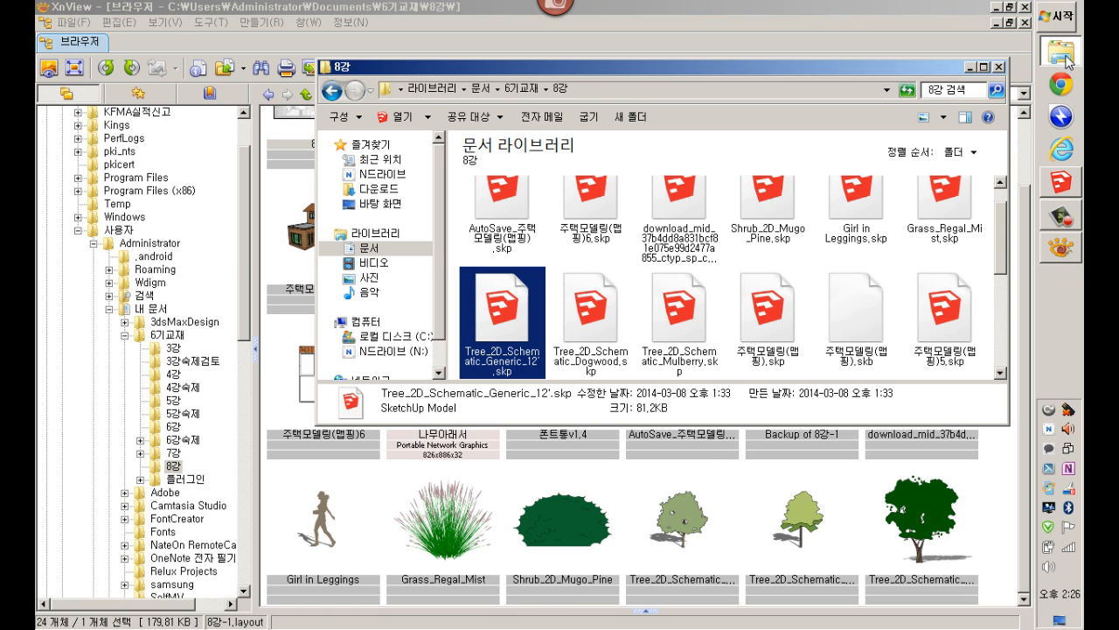
pyautogui.click(1061, 182)
pyautogui.click(1064, 59)
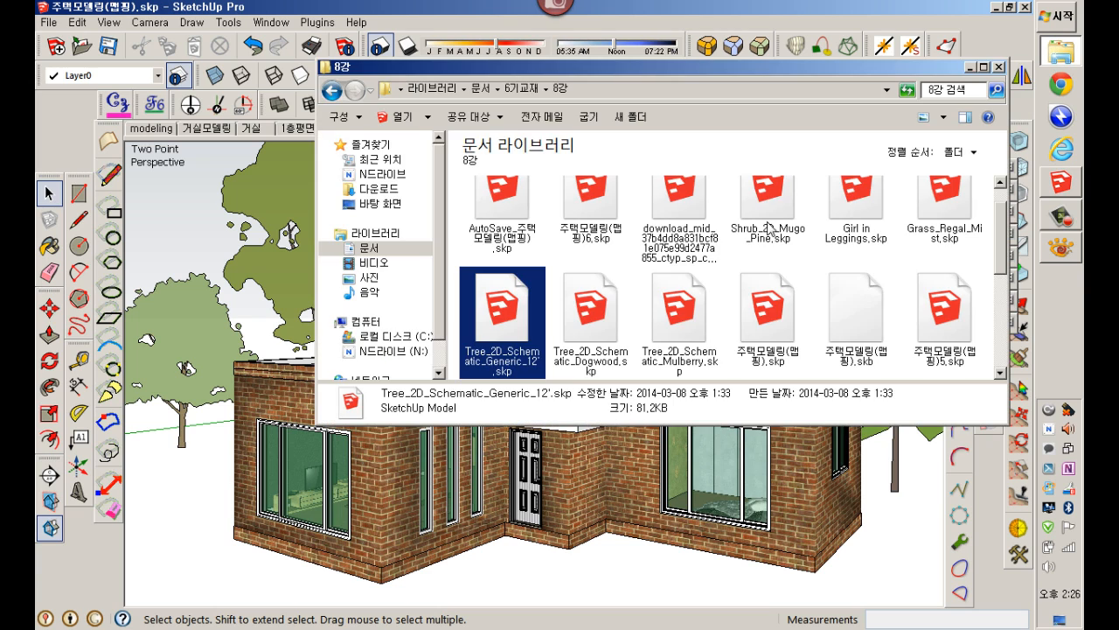
pyautogui.moveTo(780, 215)
pyautogui.mouseDown()
pyautogui.moveTo(619, 303)
pyautogui.moveTo(334, 494)
pyautogui.mouseUp()
pyautogui.click(186, 564)
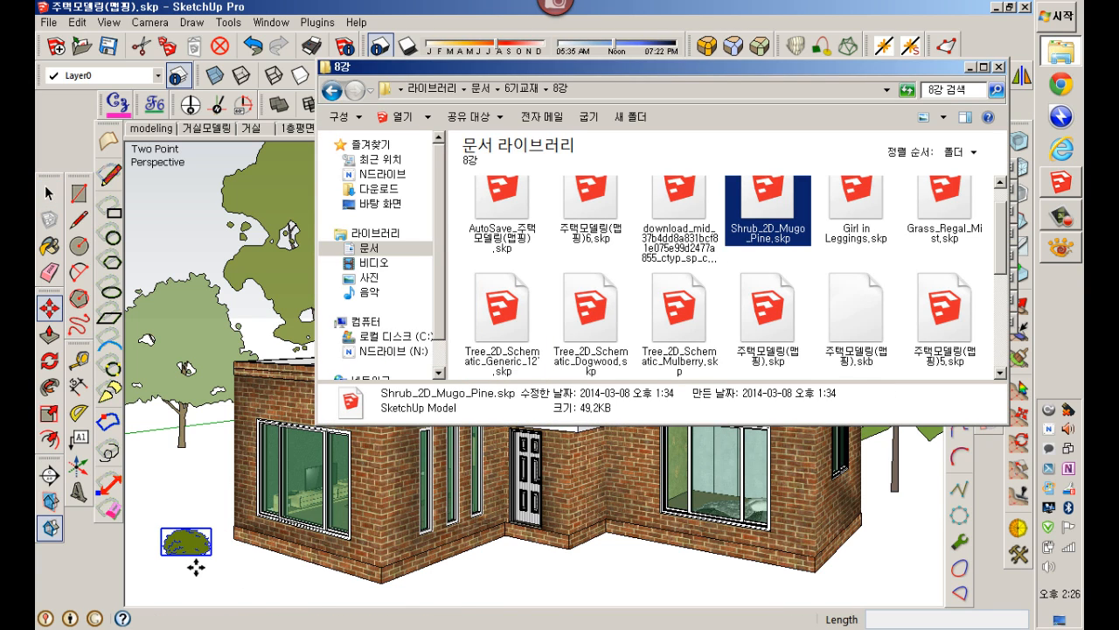
# Step: Copy the shrub about 2900 along the red axis in front of the flat-roofed wing, and copy that one about 4500 to the entrance
pyautogui.press('m')
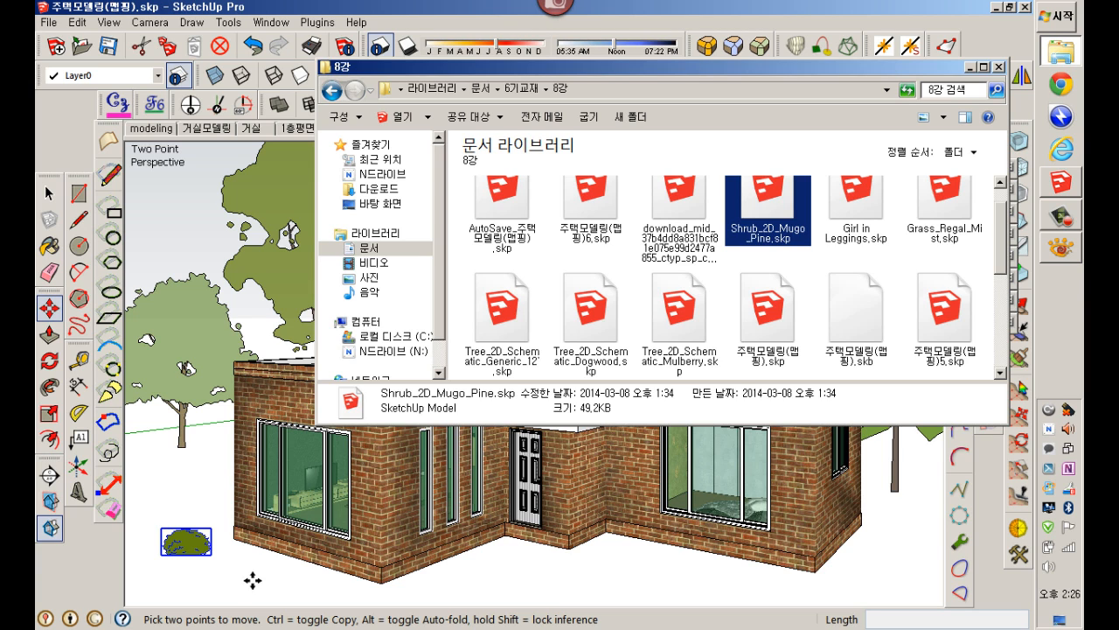
pyautogui.click(253, 580)
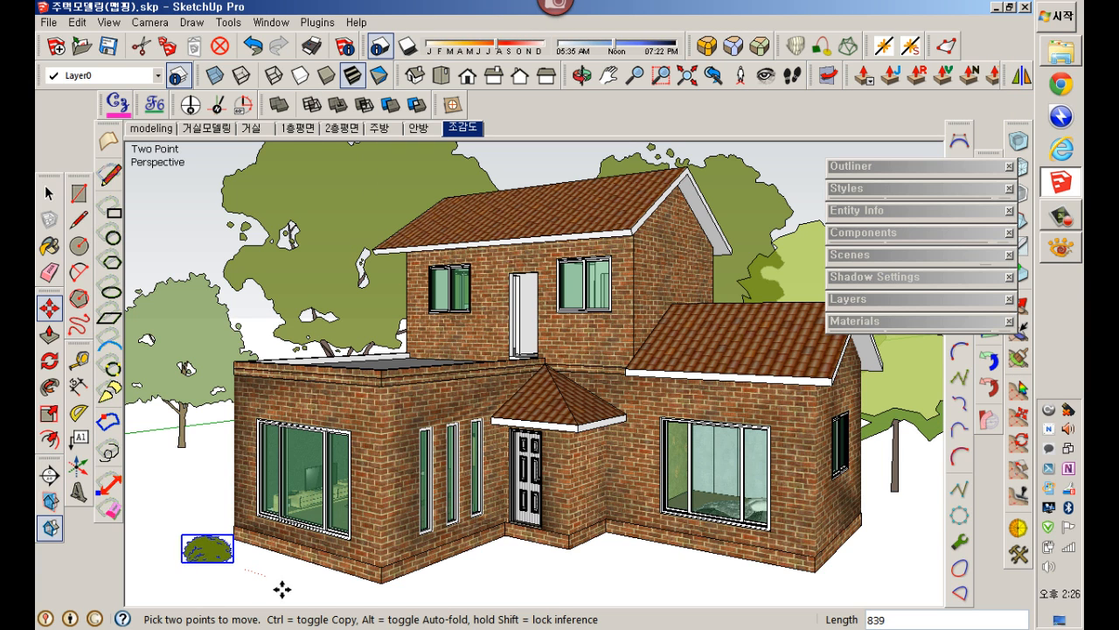
pyautogui.press('ctrl')
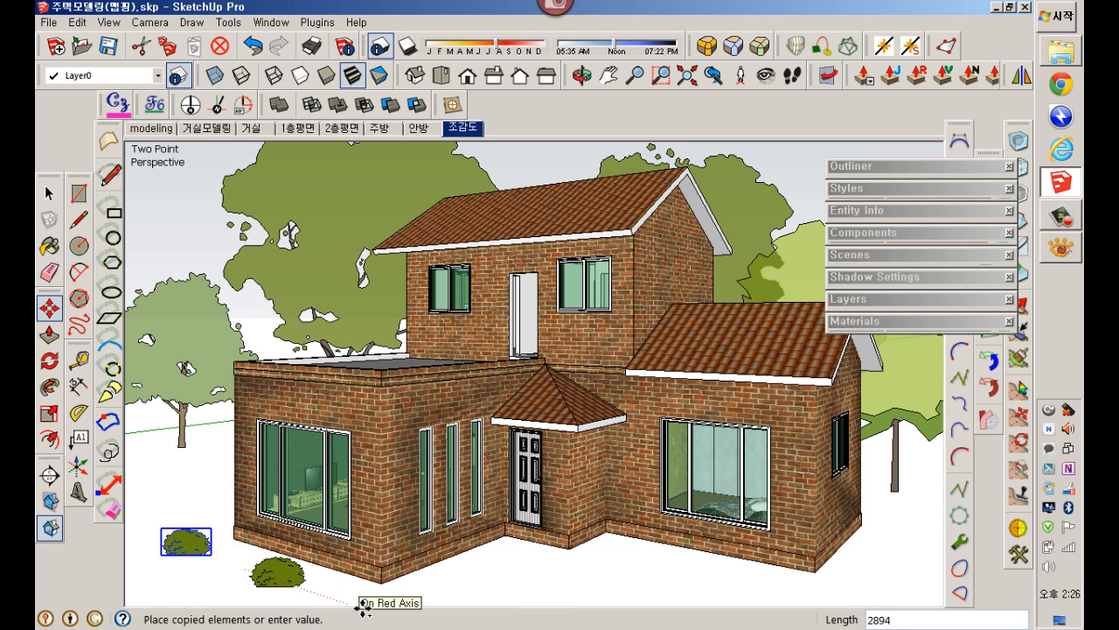
pyautogui.click(362, 602)
pyautogui.click(409, 609)
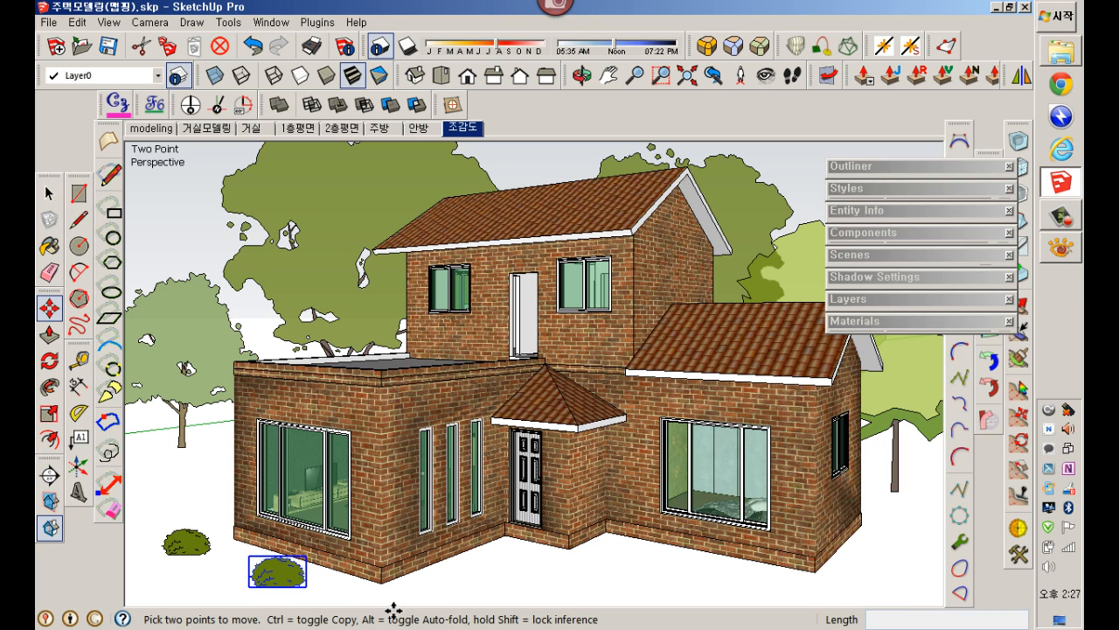
pyautogui.press('ctrl')
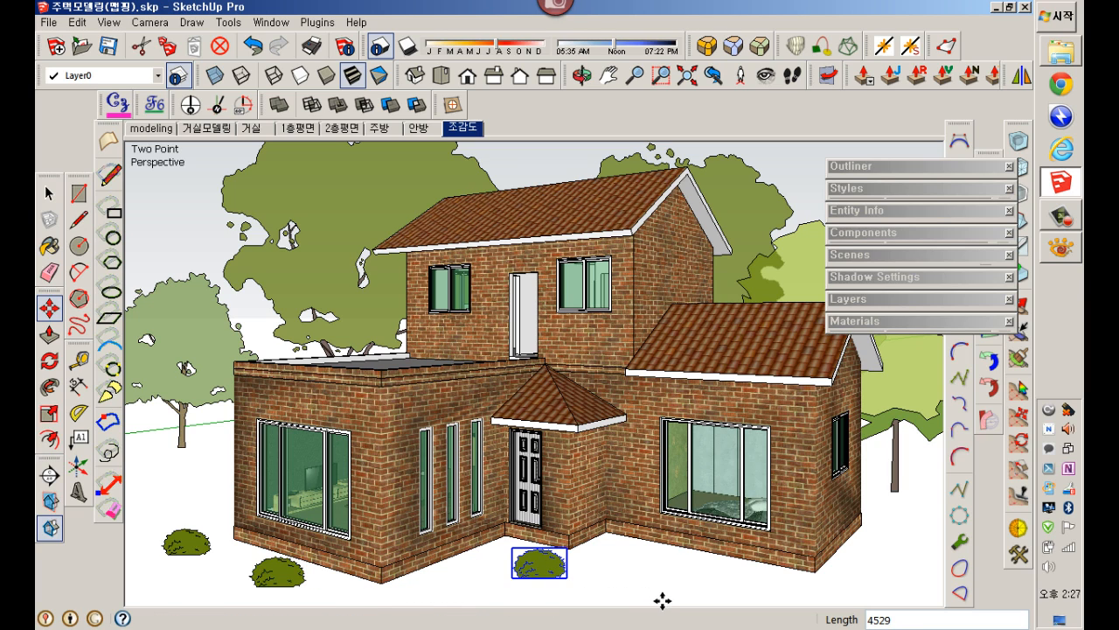
pyautogui.click(657, 600)
# Step: Copy the entrance shrub about 2500 in front of the single-storey wing, and place another copy about 1600 further along it
pyautogui.click(652, 598)
pyautogui.press('ctrl')
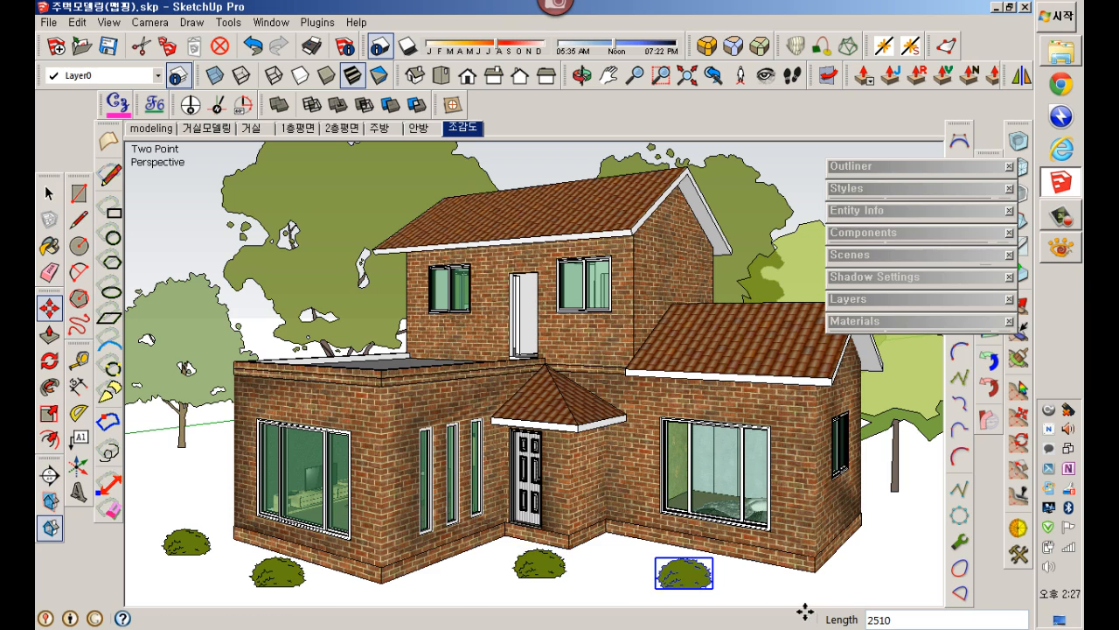
pyautogui.click(803, 611)
pyautogui.click(835, 605)
pyautogui.press('ctrl')
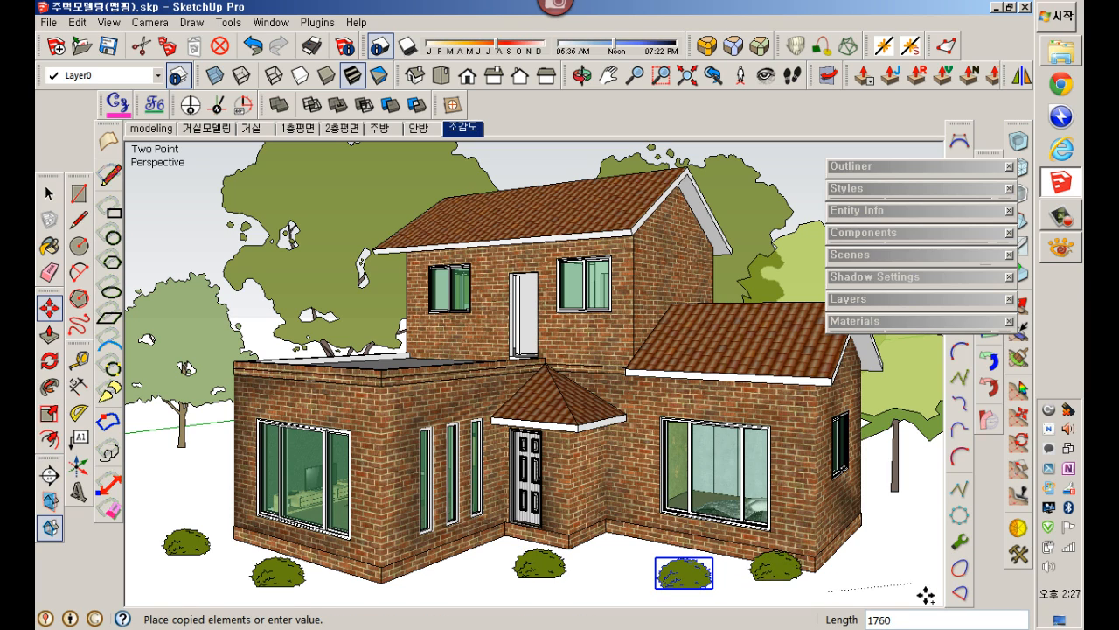
pyautogui.click(924, 600)
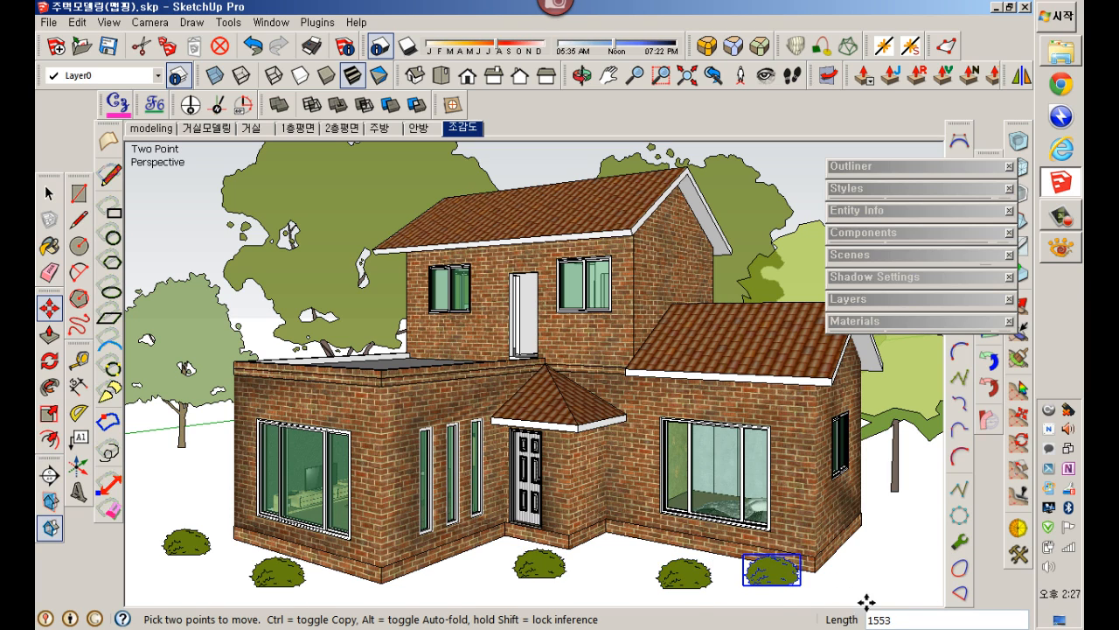
# Step: Move the last shrub copy about 1970 further along the single-storey wing, to just in front of its outer corner
pyautogui.click(766, 609)
pyautogui.click(872, 600)
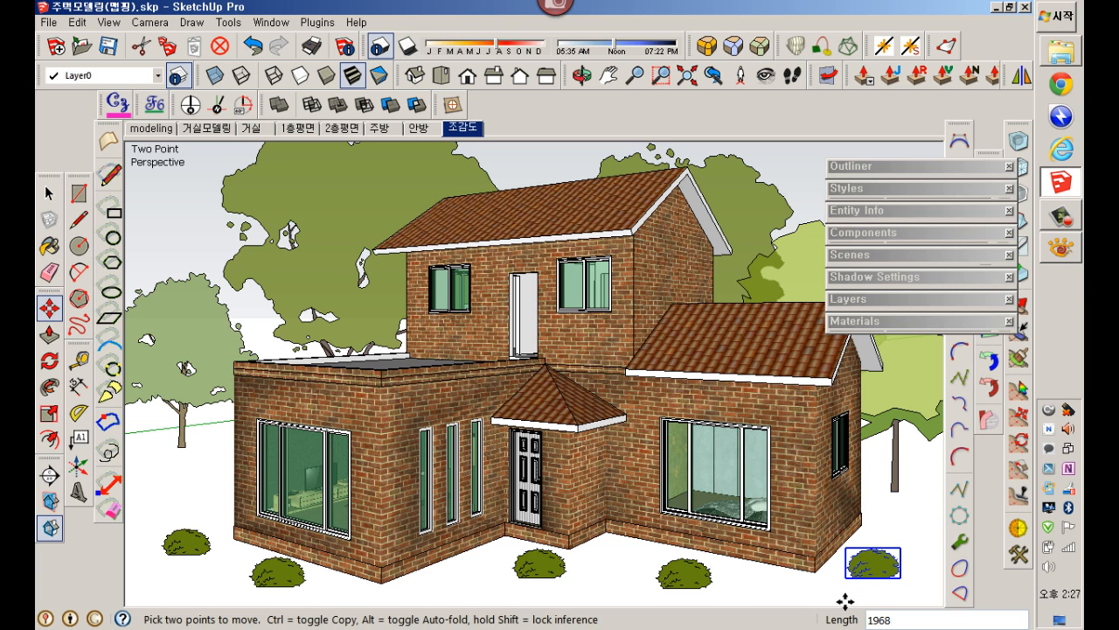
pyautogui.press('space')
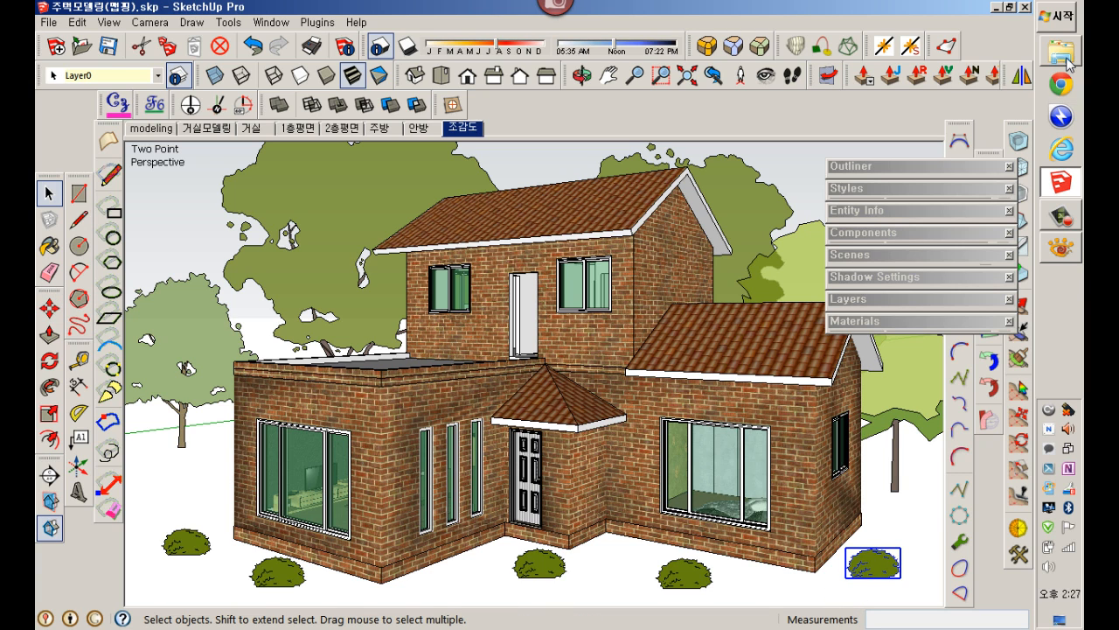
# Step: Check the model thumbnails in XnView and insert Girl in Leggings.skp from the 8강 folder between the two shrubs near the entrance in SketchUp
pyautogui.click(1060, 248)
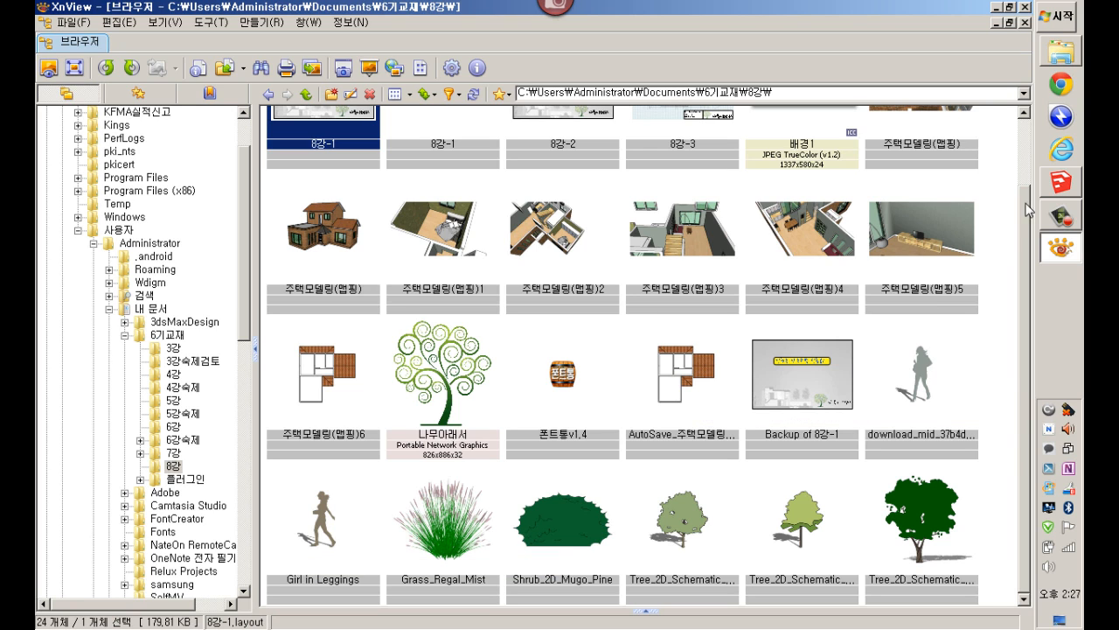
pyautogui.click(1070, 62)
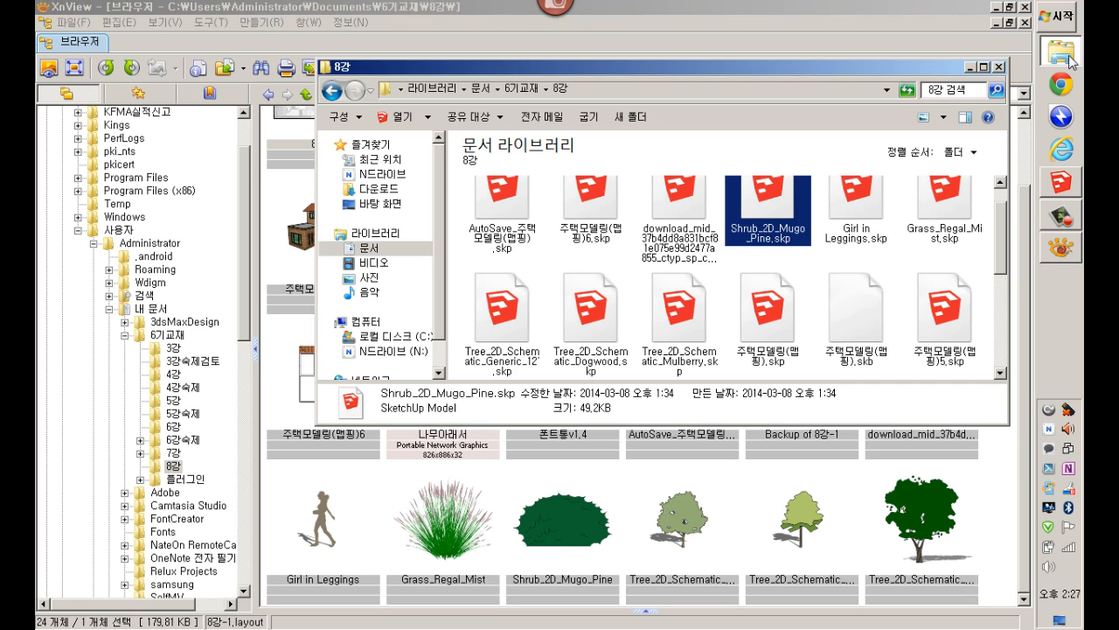
pyautogui.click(860, 240)
pyautogui.click(1061, 181)
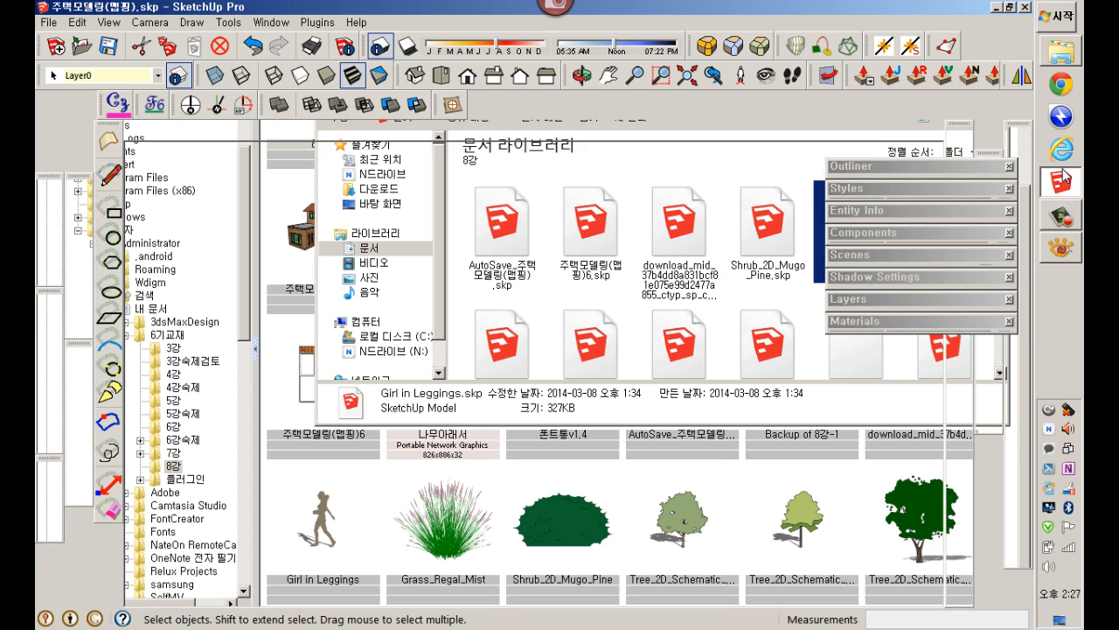
pyautogui.click(1059, 63)
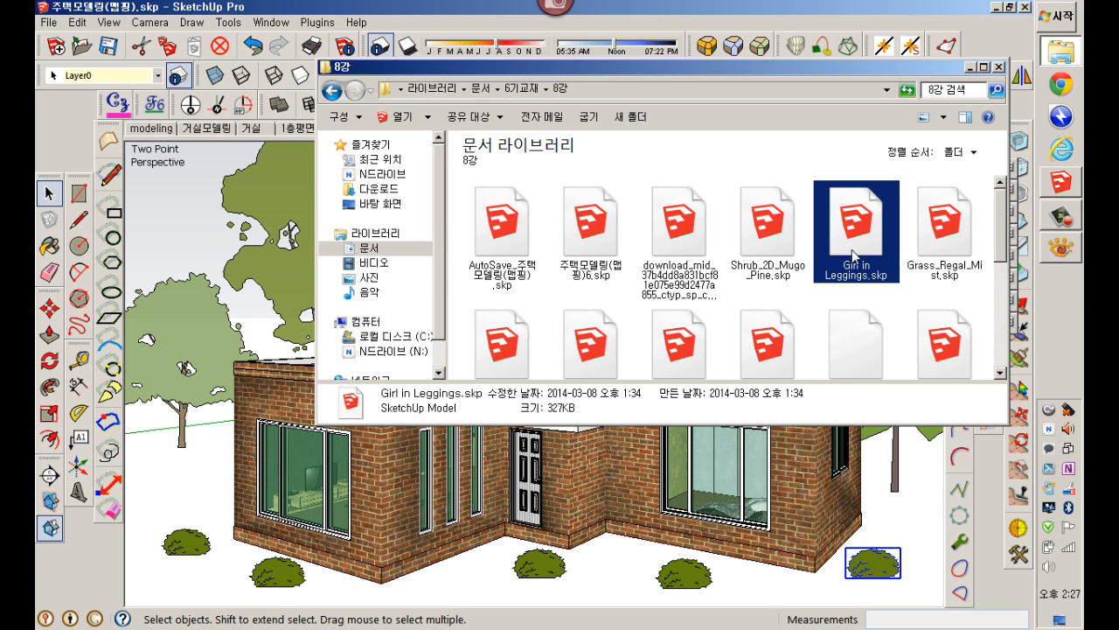
pyautogui.moveTo(853, 252)
pyautogui.mouseDown()
pyautogui.moveTo(733, 344)
pyautogui.moveTo(612, 550)
pyautogui.mouseUp()
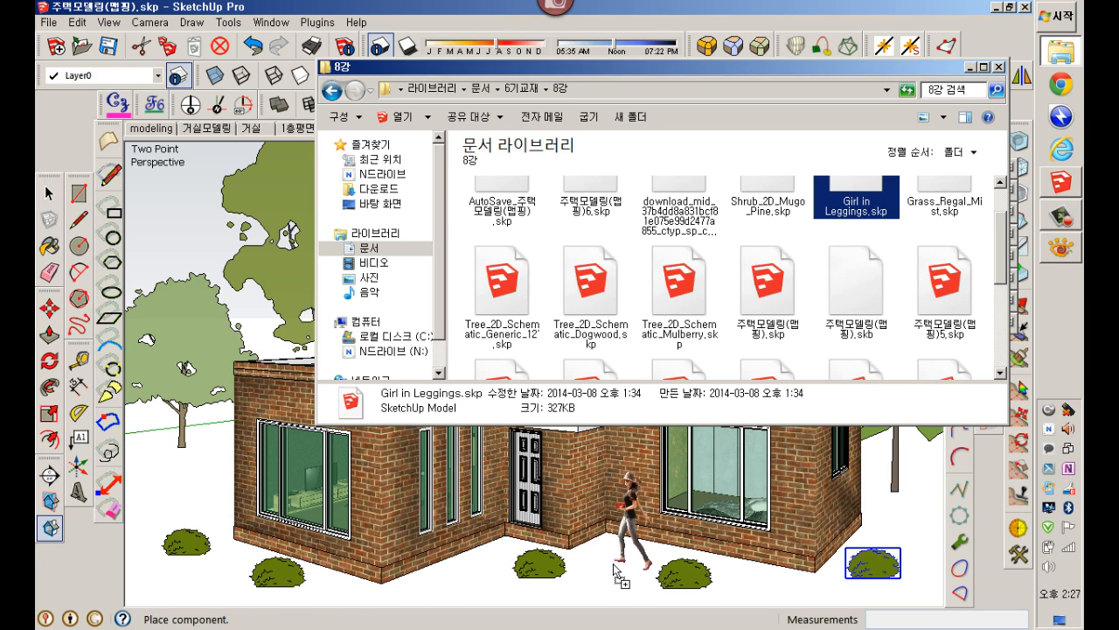
pyautogui.click(614, 567)
# Step: Bring the model back to the front, deselect the inserted figure, and switch to the 안방 scene
pyautogui.press('m')
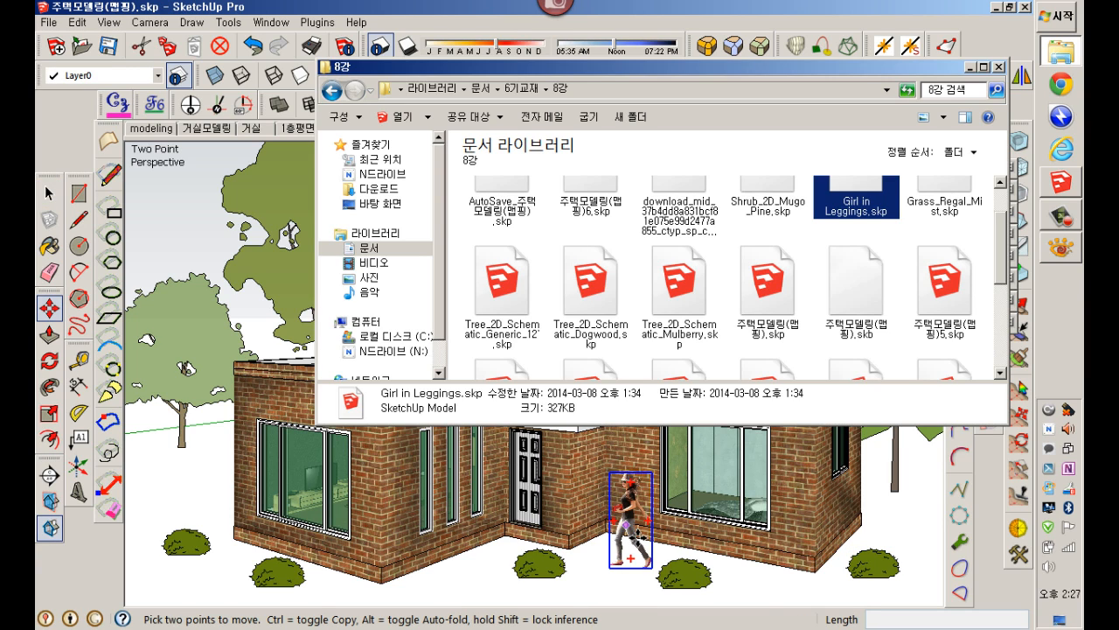
pyautogui.click(499, 14)
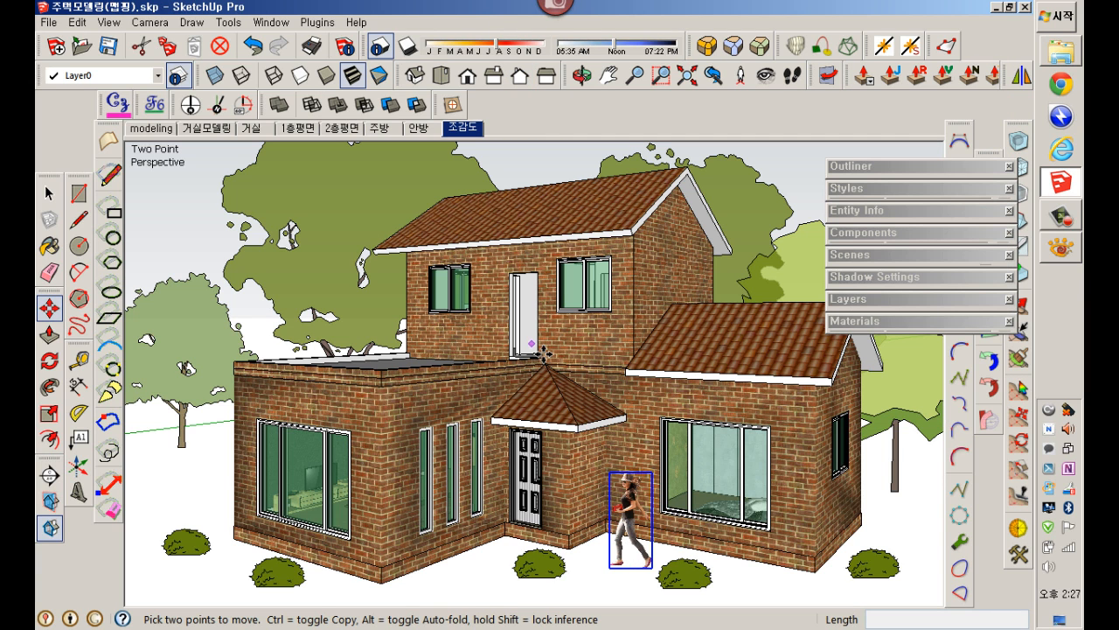
pyautogui.press('space')
pyautogui.click(210, 468)
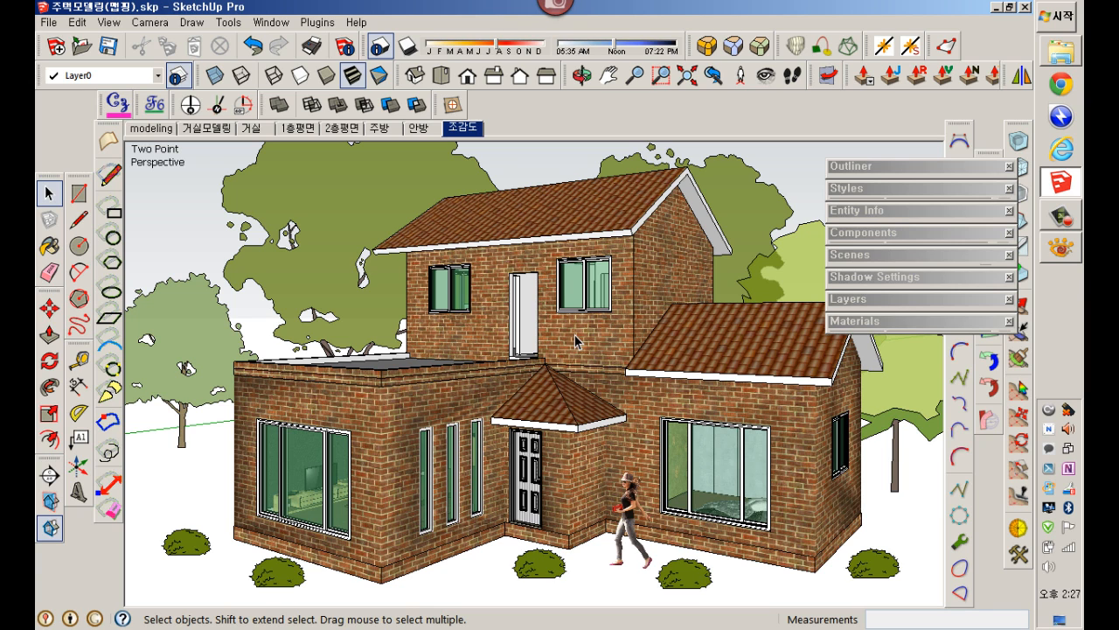
pyautogui.click(419, 130)
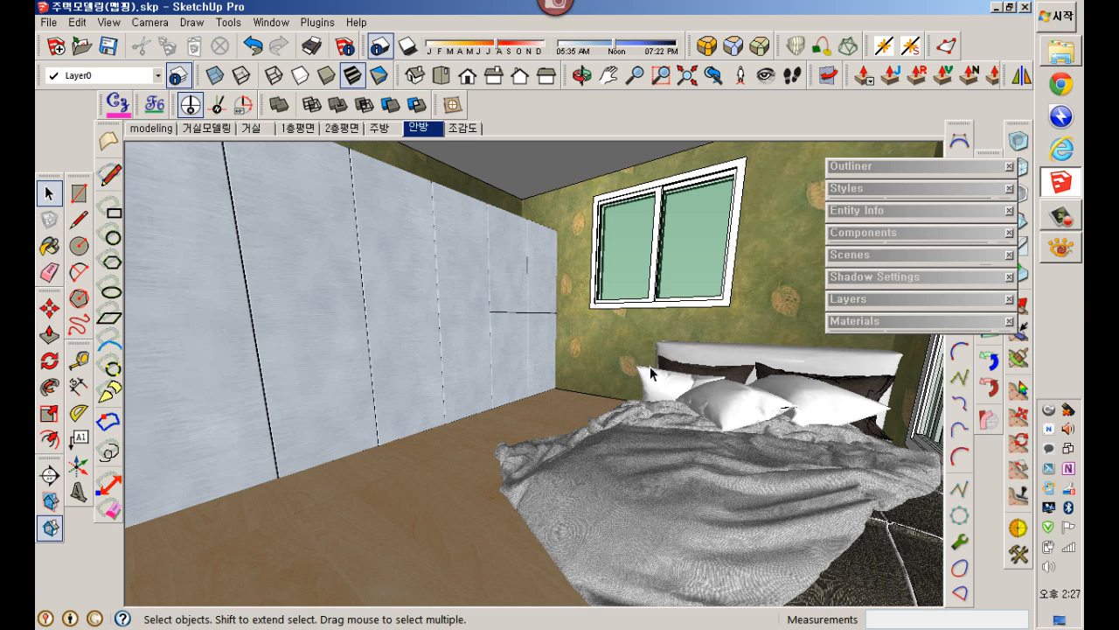
# Step: Try Girl in Leggings.skp from the 8강 folder on the bedroom floor beside the bed, and delete the figure
pyautogui.click(1060, 54)
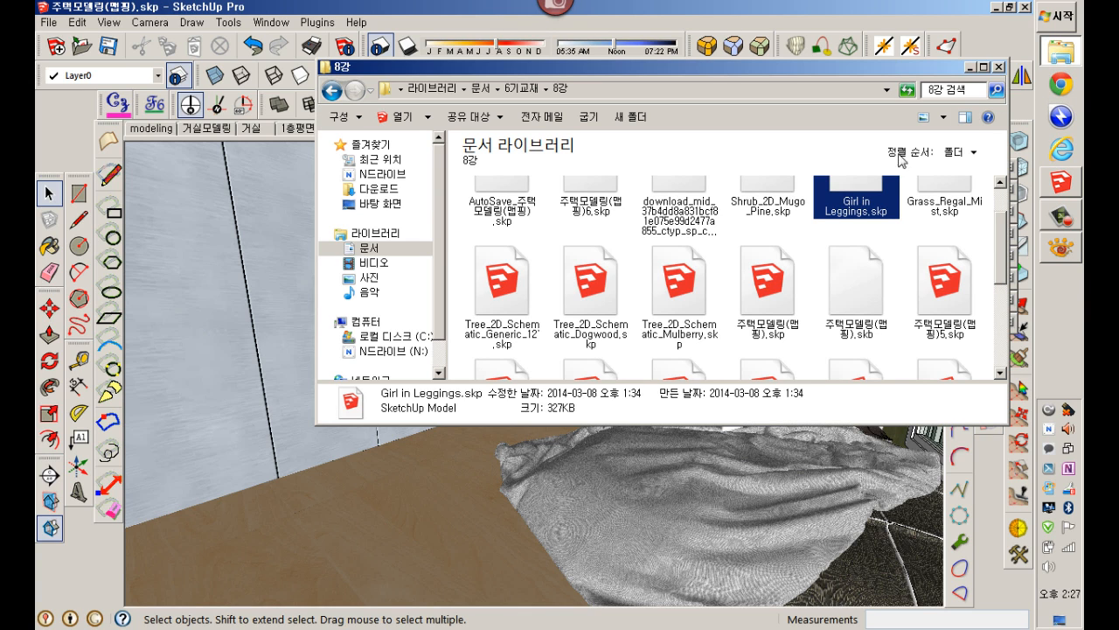
pyautogui.moveTo(857, 204); pyautogui.dragTo(467, 457)
pyautogui.click(441, 502)
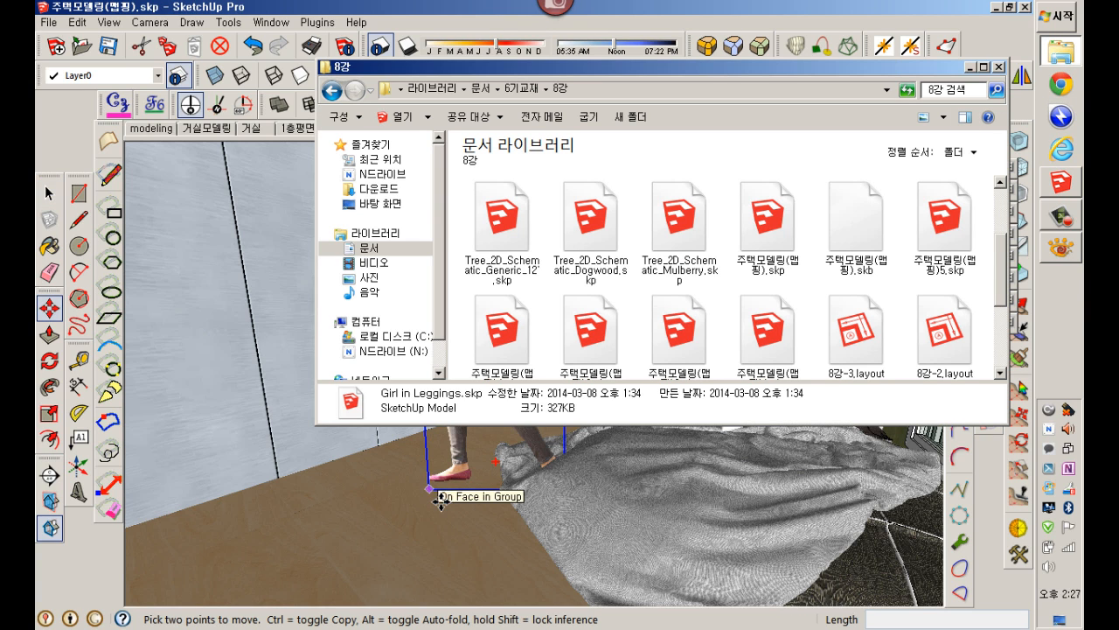
pyautogui.click(810, 14)
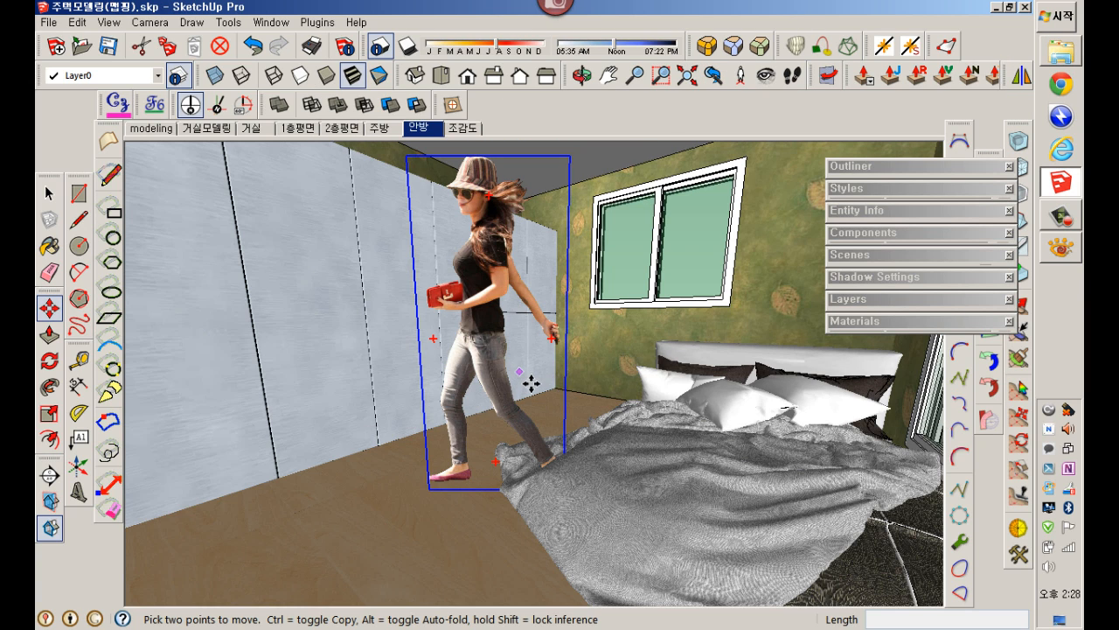
pyautogui.press('Delete')
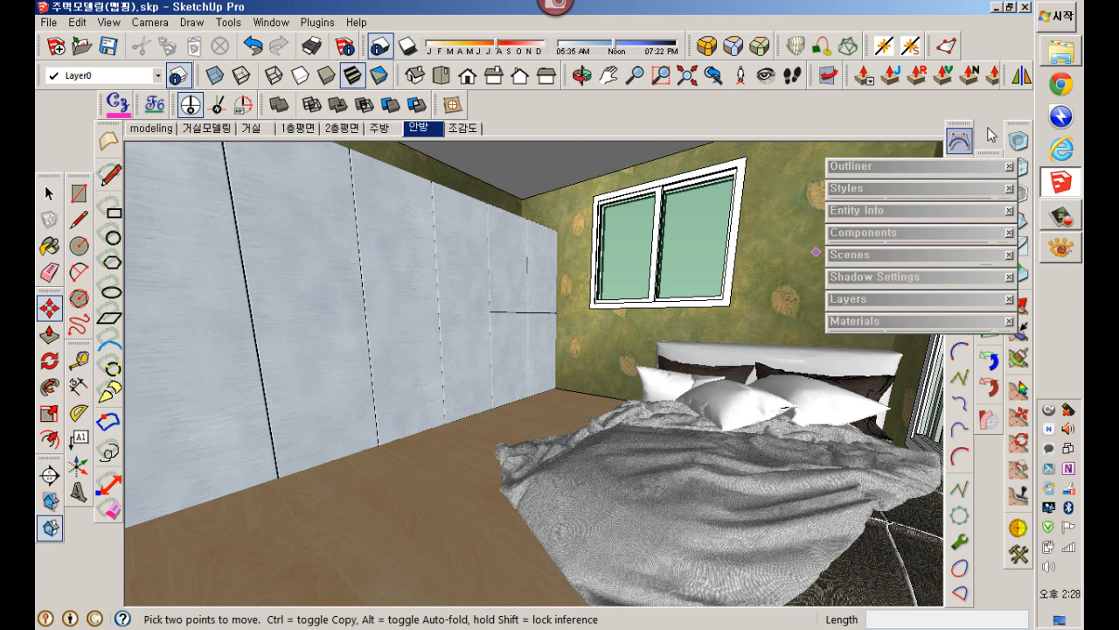
# Step: Check the other figure's thumbnail in XnView and insert the download_mid_37b4dd8a831bcf81e075e99d2477a855 model on the bedroom floor in front of the wardrobe in SketchUp
pyautogui.click(1058, 245)
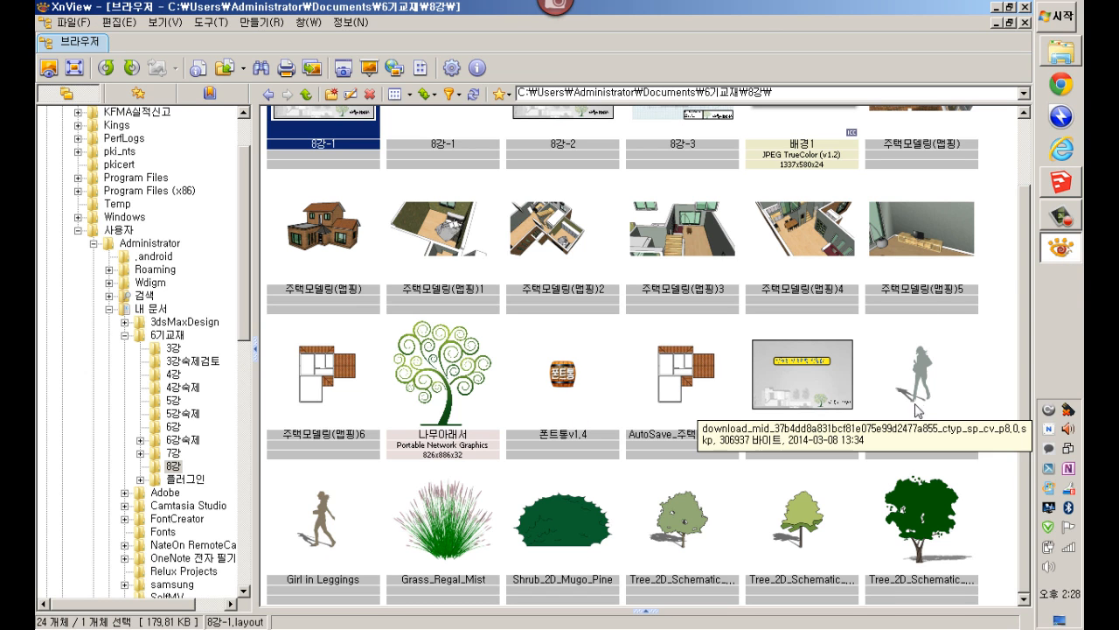
pyautogui.click(1061, 60)
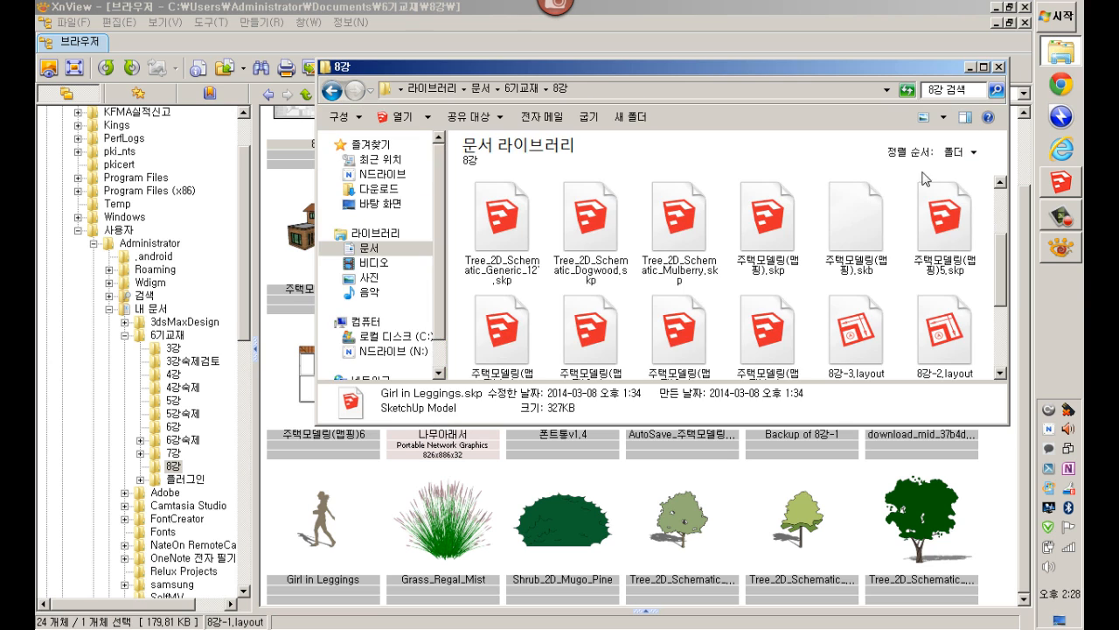
pyautogui.scroll(2, 1003, 272)
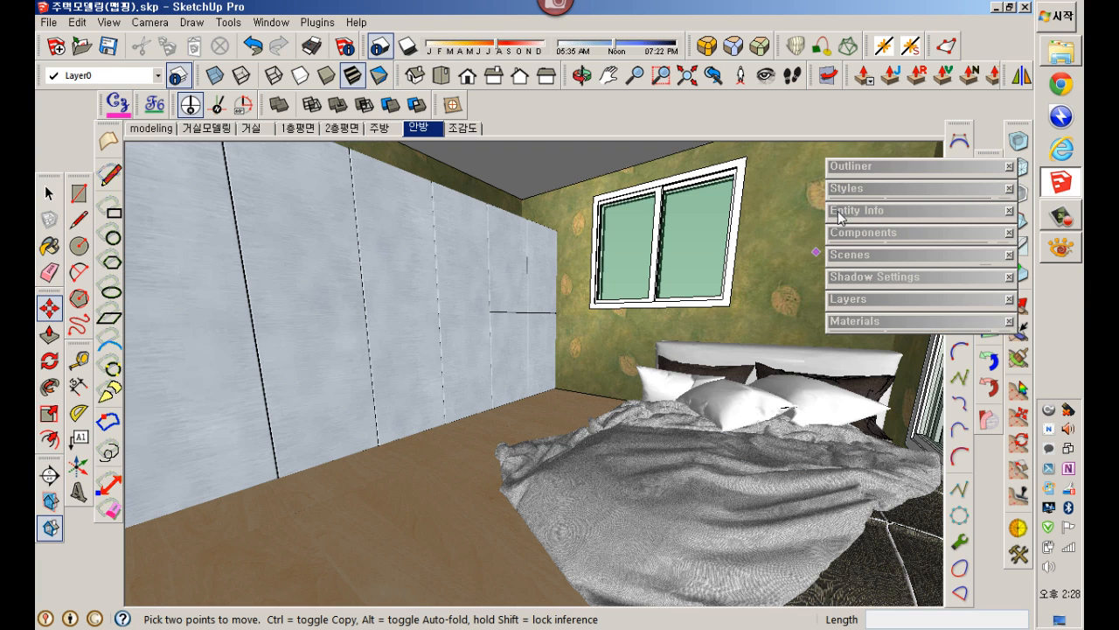
pyautogui.click(1061, 60)
pyautogui.moveTo(680, 210); pyautogui.dragTo(399, 482)
pyautogui.click(390, 486)
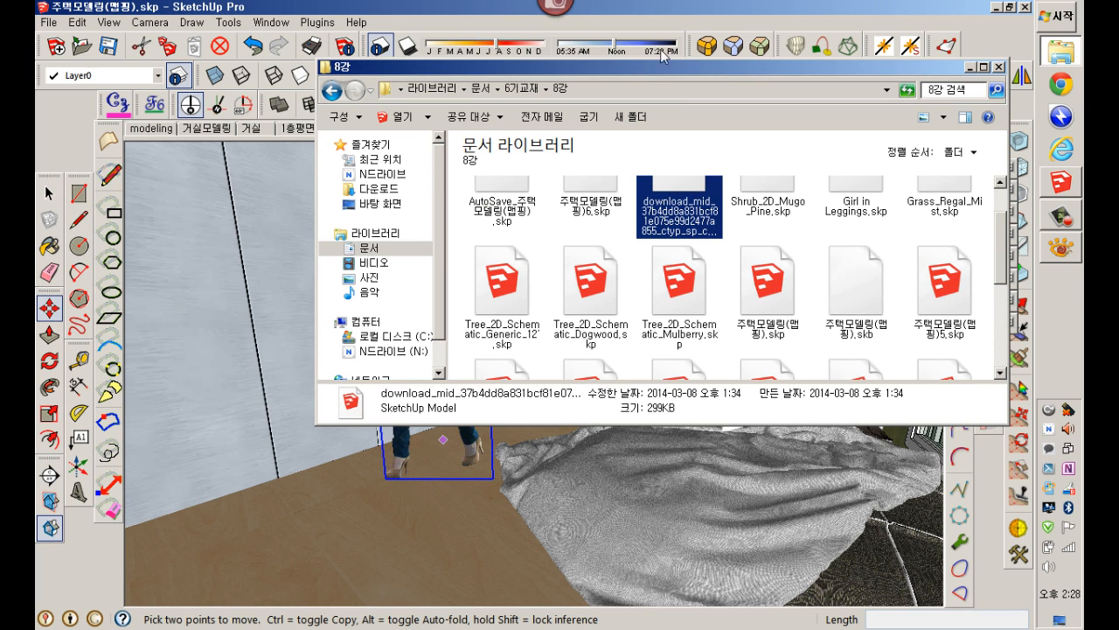
pyautogui.click(675, 14)
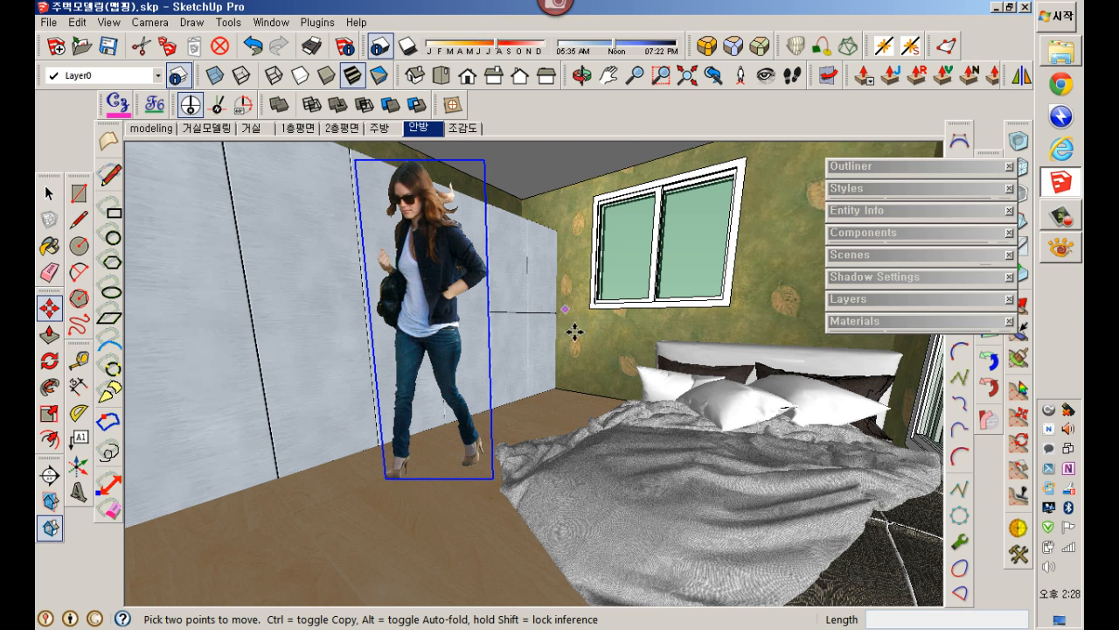
# Step: Scale the bedroom figure down proportionally from its upper corner so it suits the room, and clear the selection
pyautogui.moveTo(570, 421); pyautogui.dragTo(573, 422, button='middle')
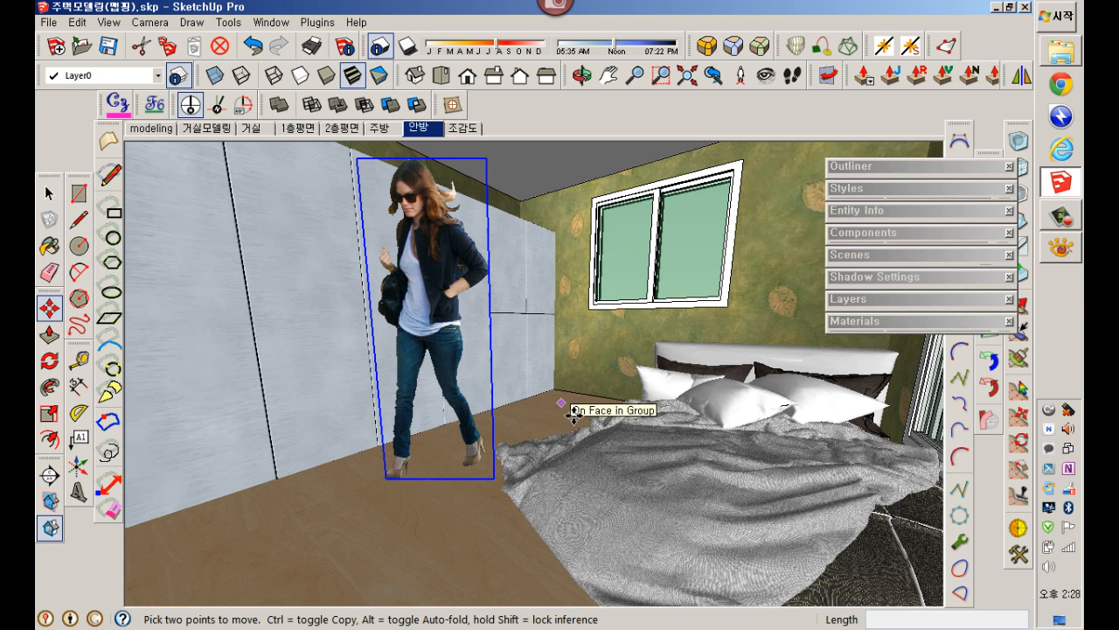
pyautogui.press('s')
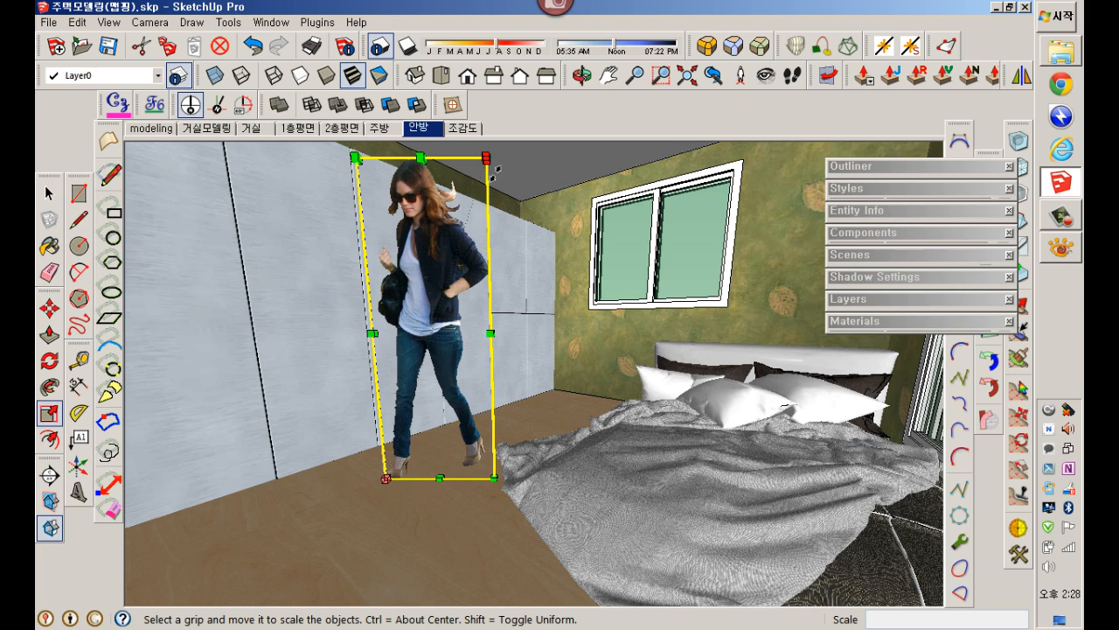
pyautogui.moveTo(487, 158); pyautogui.dragTo(469, 214)
pyautogui.press('space')
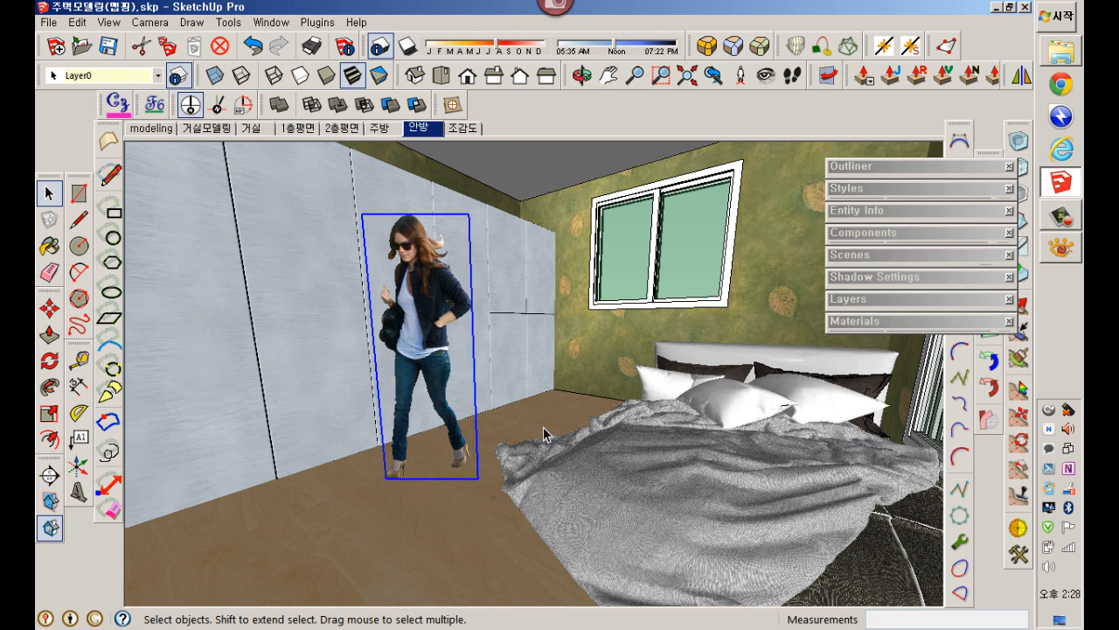
pyautogui.click(543, 427)
# Step: Review the 주방, 2층평면, 1층평면, 거실 and 거실모델링 scenes one after another
pyautogui.click(381, 128)
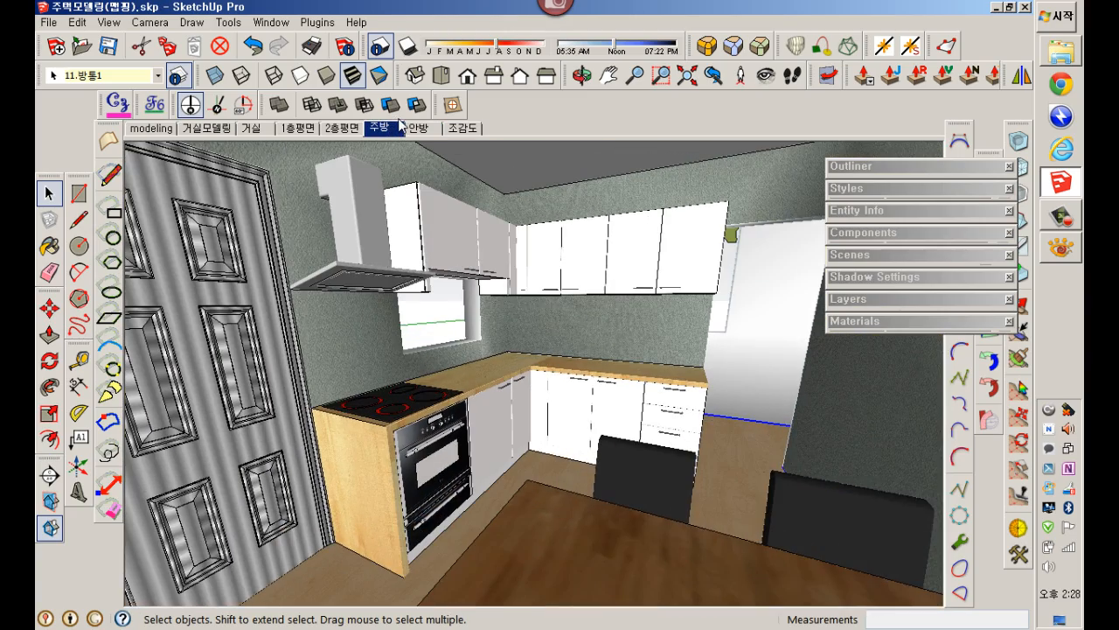
pyautogui.click(334, 131)
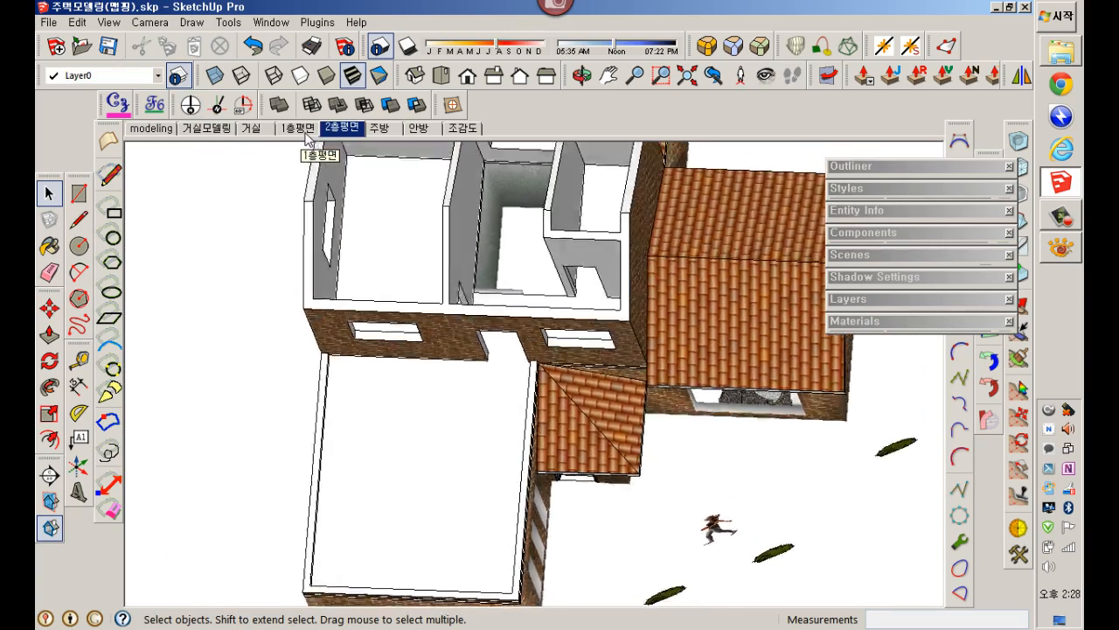
pyautogui.click(306, 131)
pyautogui.click(268, 130)
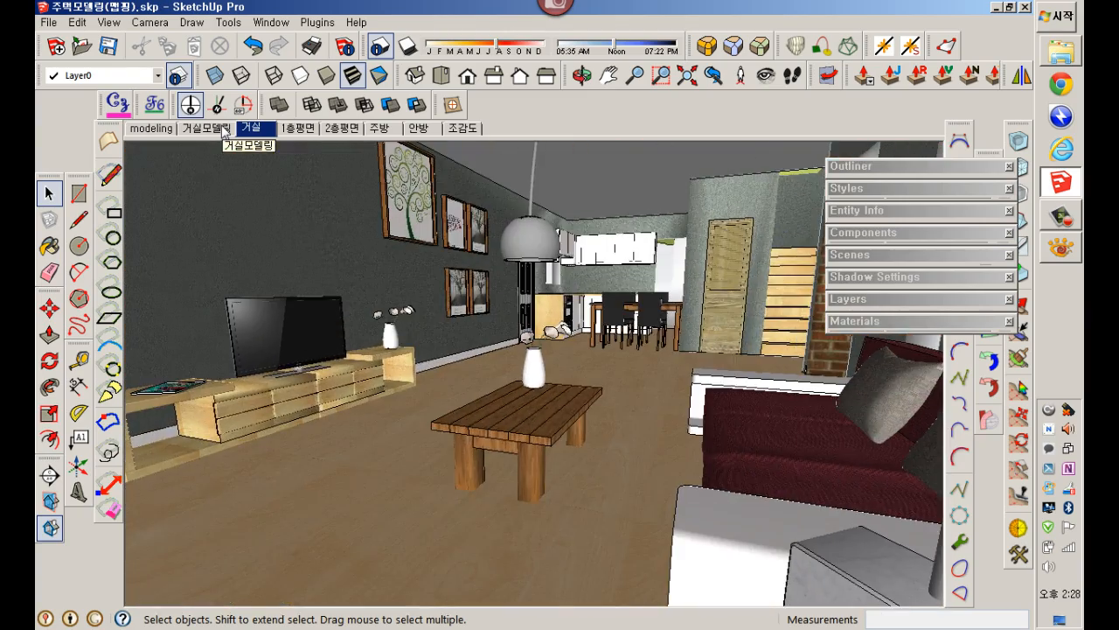
pyautogui.click(223, 130)
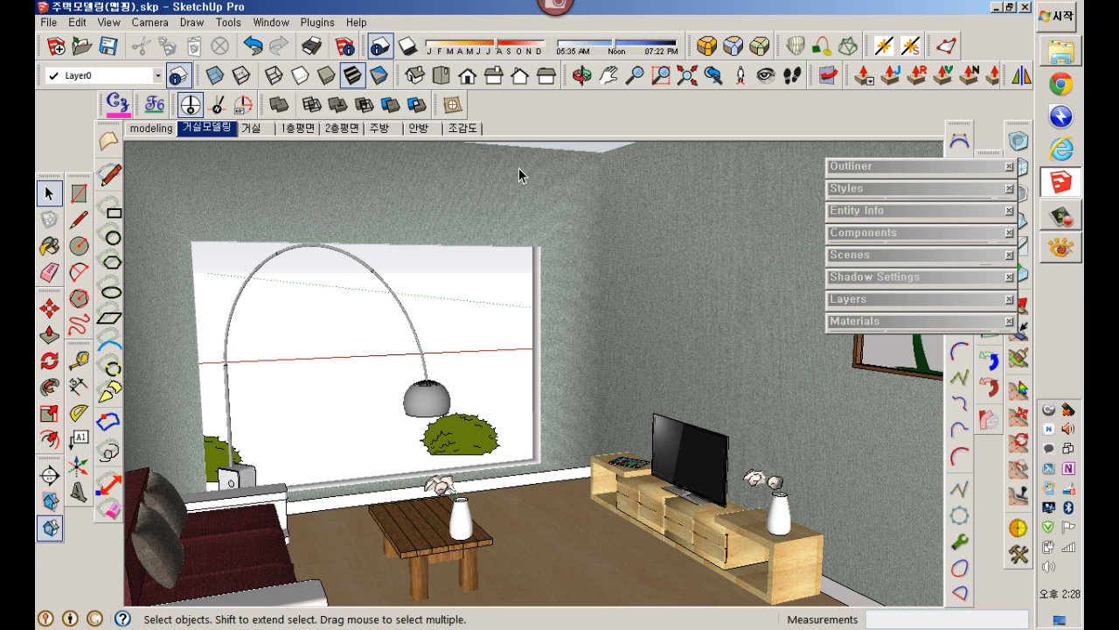
# Step: Save the house model and switch to LayOut by launching it from the SketchUp 2013 program folder
pyautogui.click(107, 51)
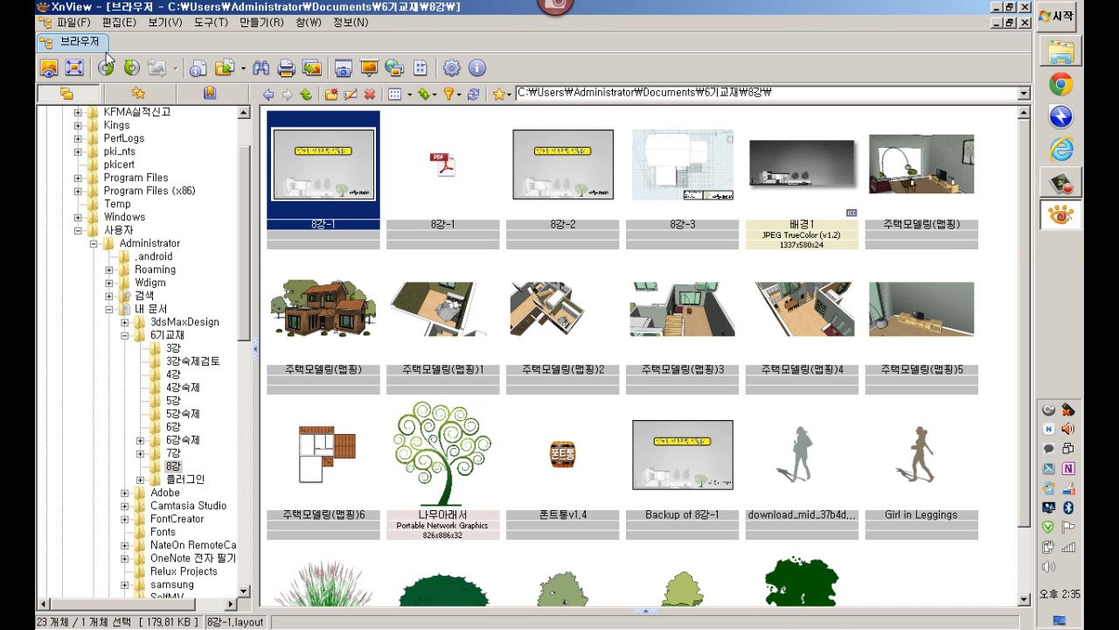
pyautogui.click(1055, 19)
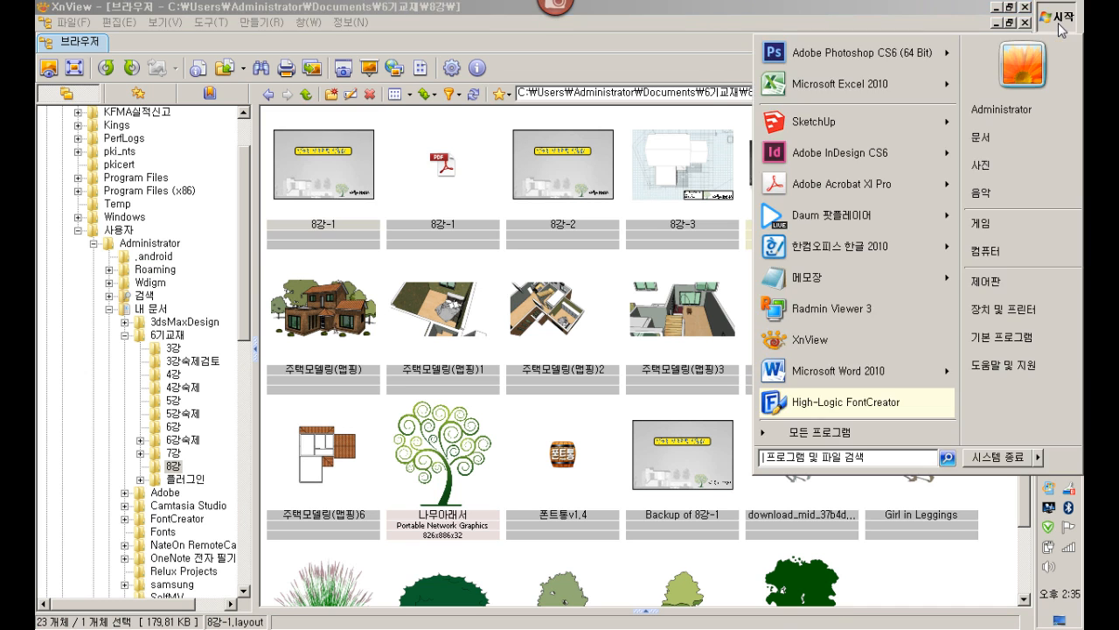
pyautogui.click(860, 432)
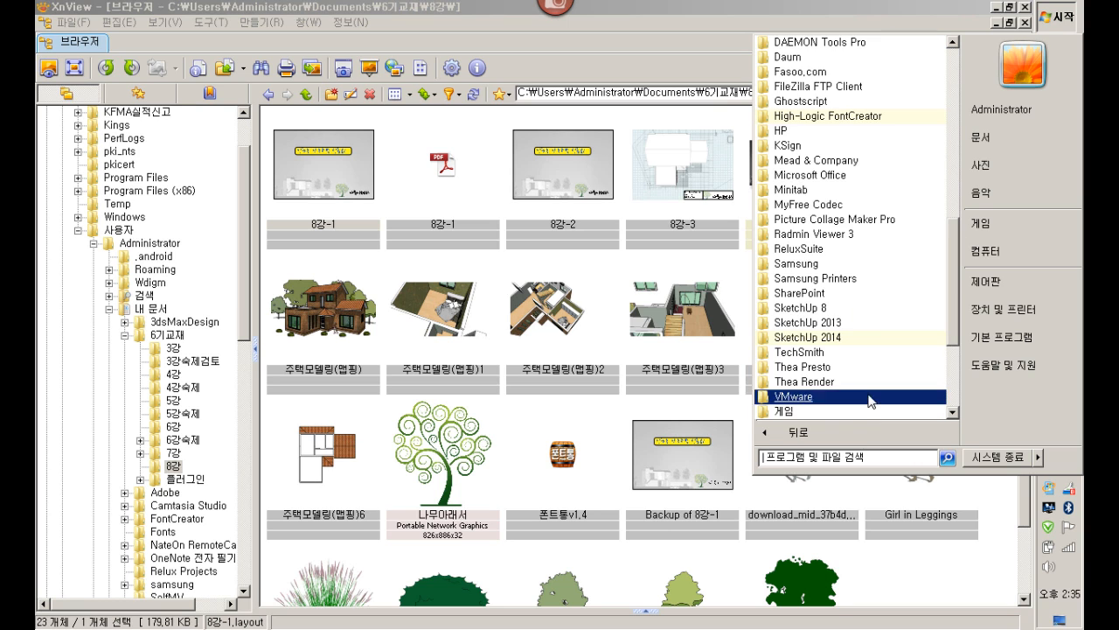
pyautogui.scroll(-4, 874, 188)
pyautogui.scroll(2, 875, 358)
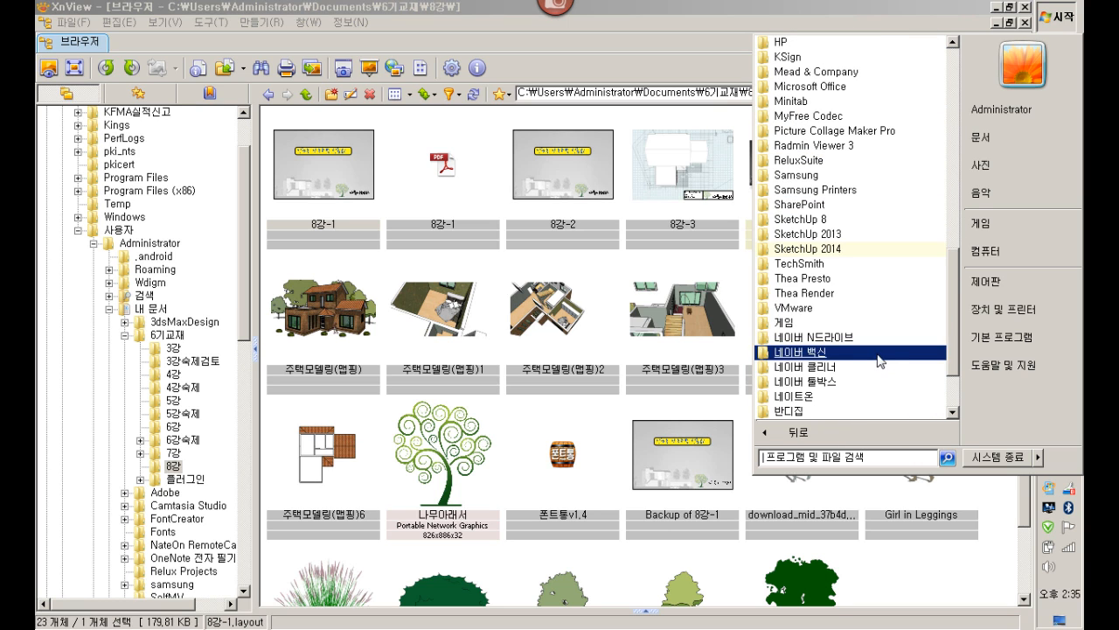
pyautogui.click(822, 234)
pyautogui.click(823, 251)
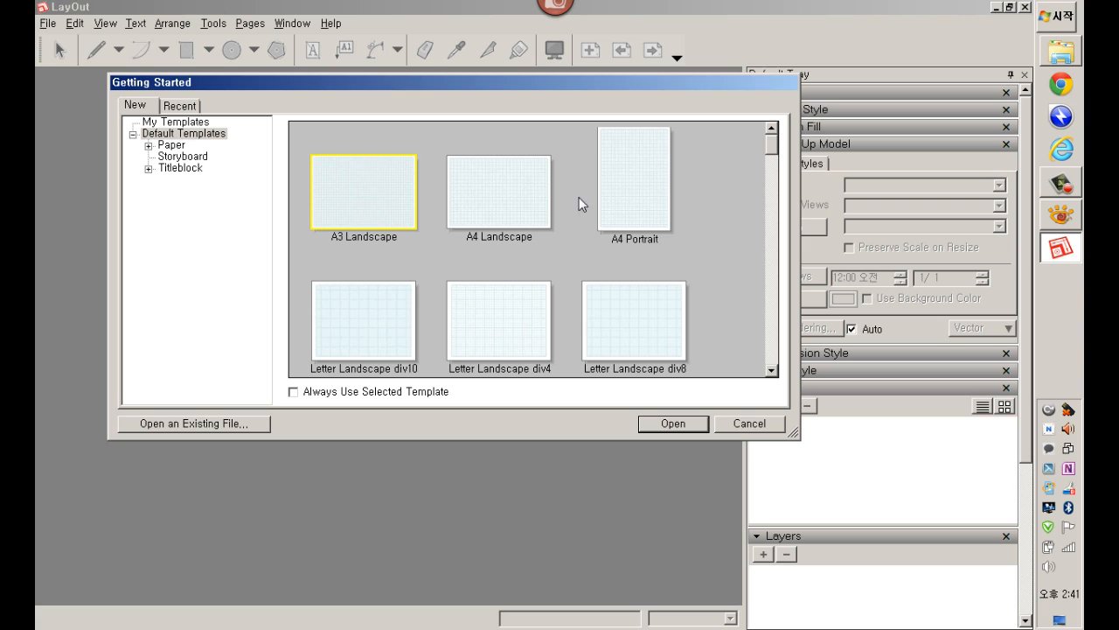
# Step: Look through the Titleblock templates and create a new document from the A3 Landscape template in the Paper category
pyautogui.click(191, 170)
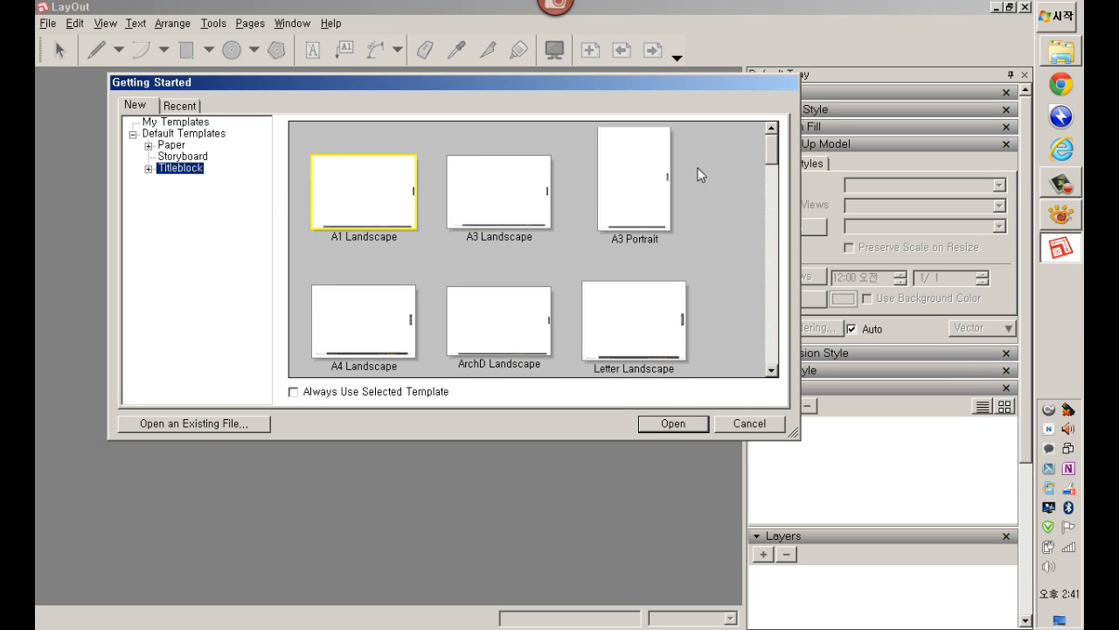
pyautogui.moveTo(773, 155); pyautogui.dragTo(728, 150)
pyautogui.click(186, 149)
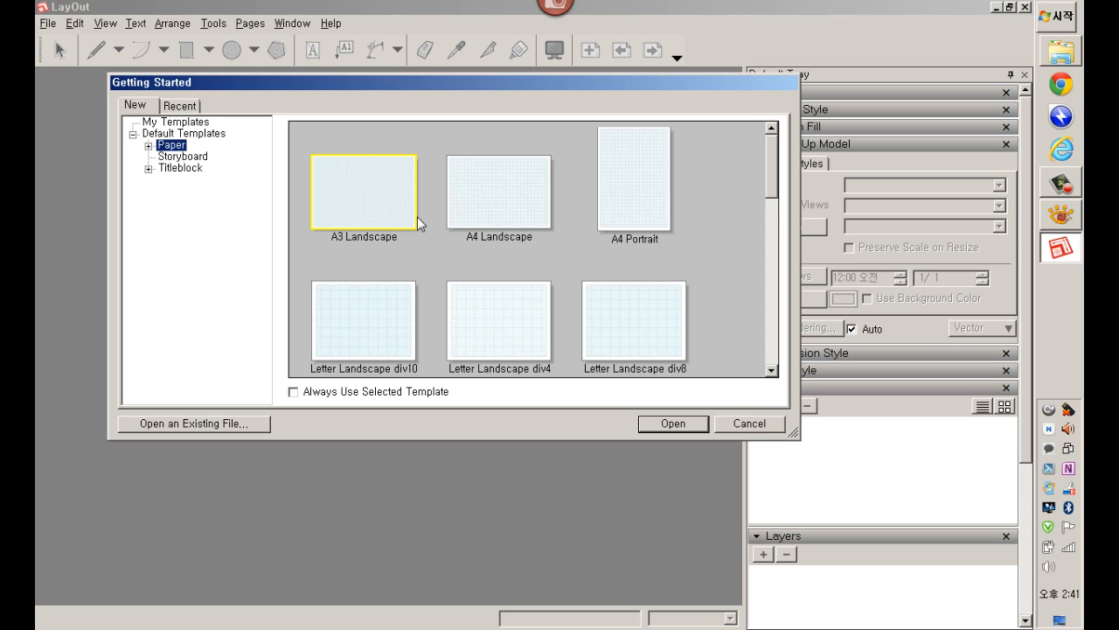
pyautogui.click(682, 427)
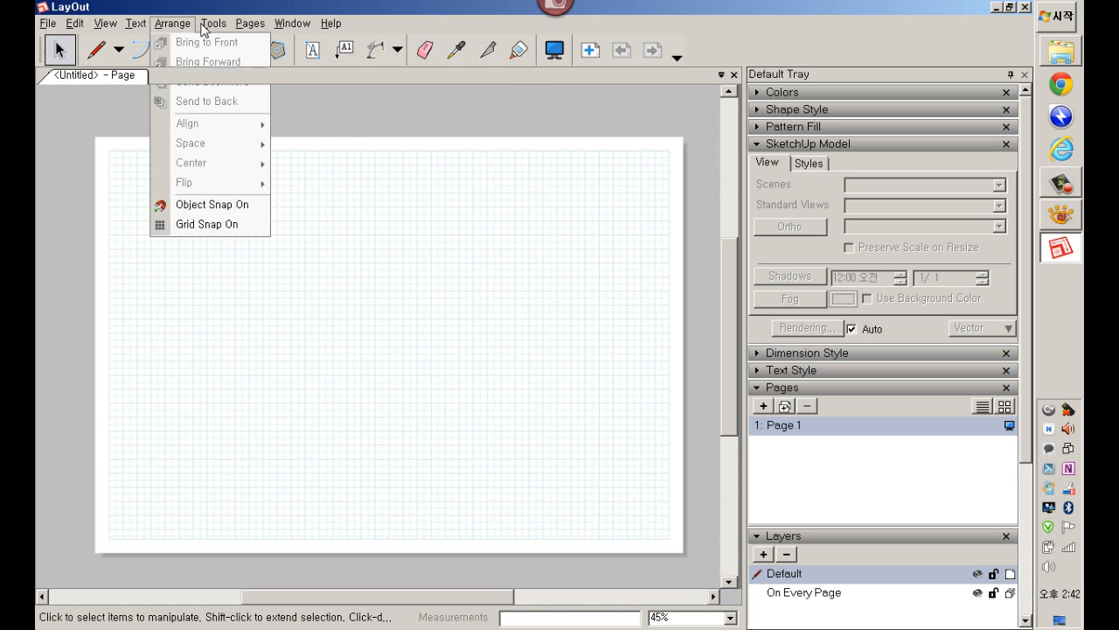
# Step: Try auto-hiding the Default Tray and pin it back open beside the page
pyautogui.press('Escape')
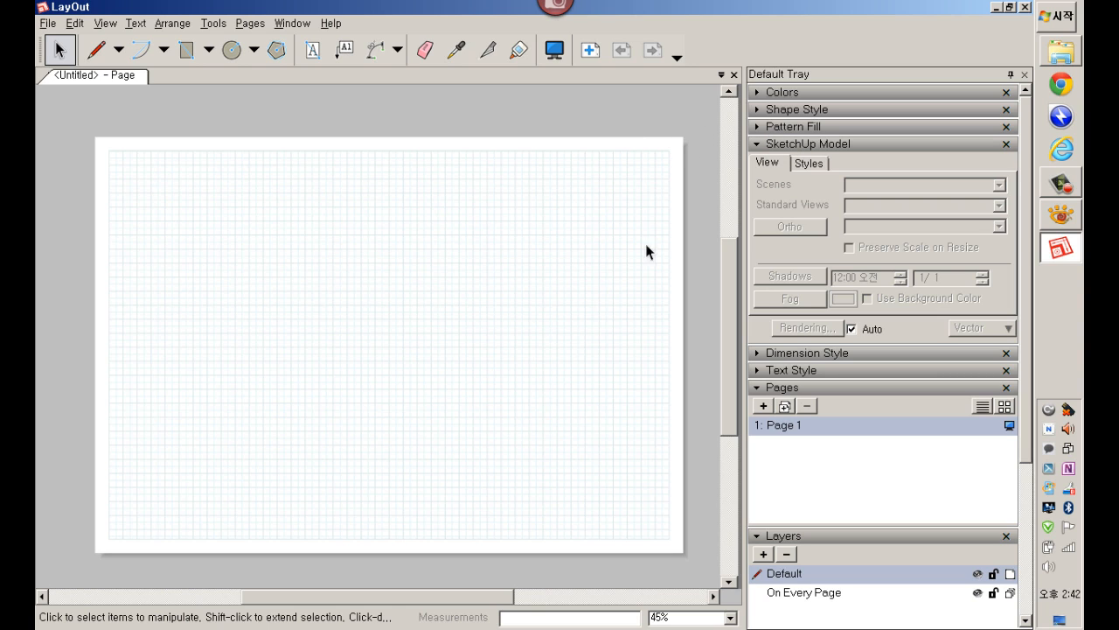
pyautogui.click(1010, 75)
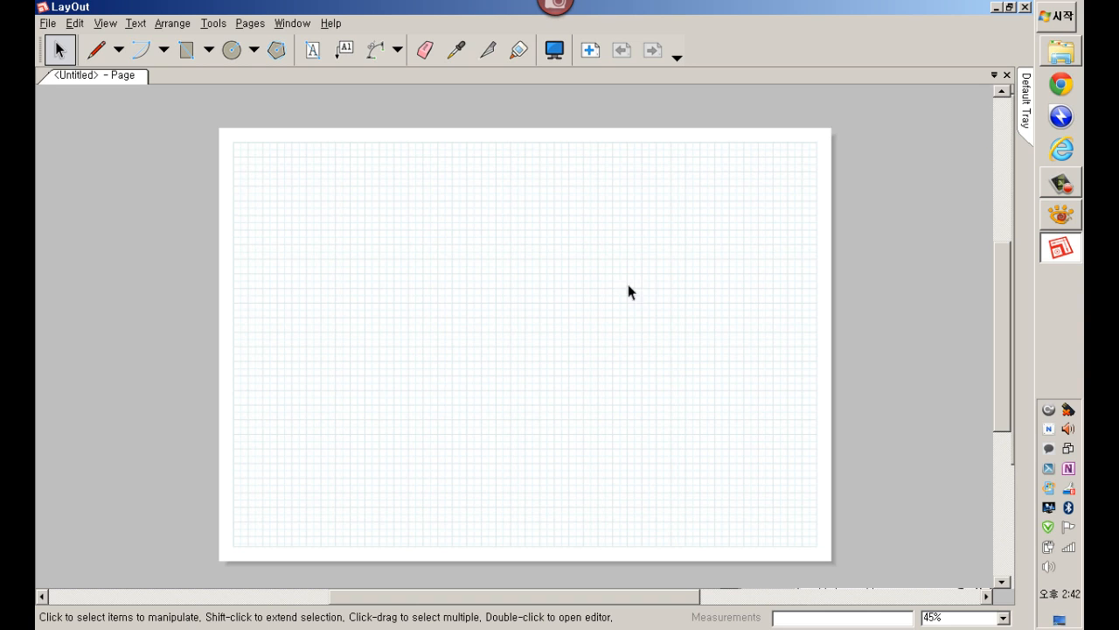
pyautogui.moveTo(1025, 118)
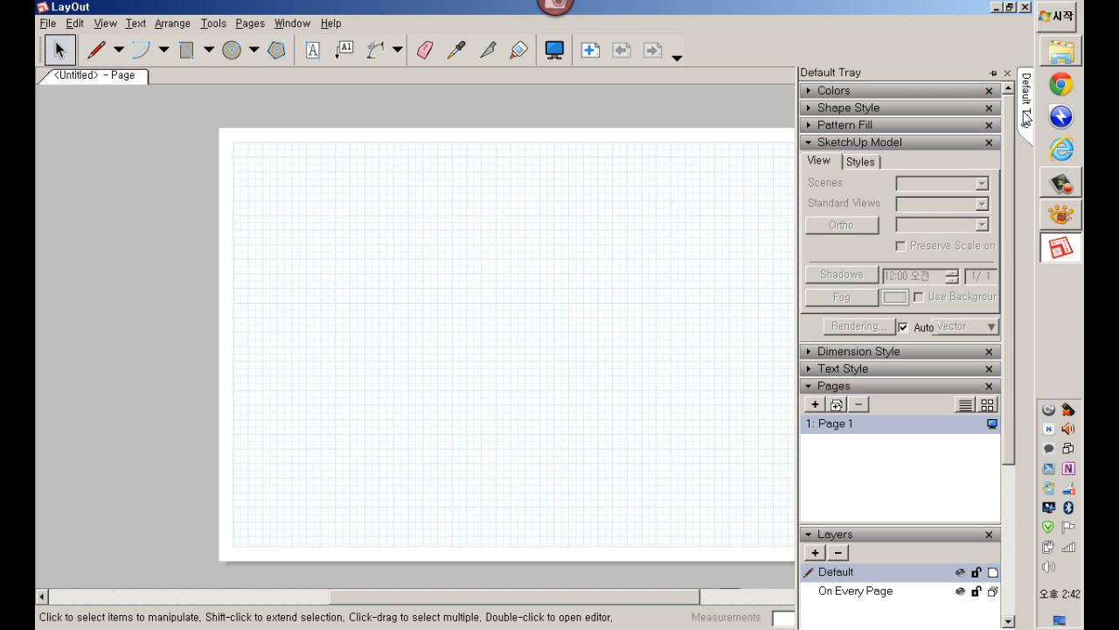
pyautogui.click(994, 76)
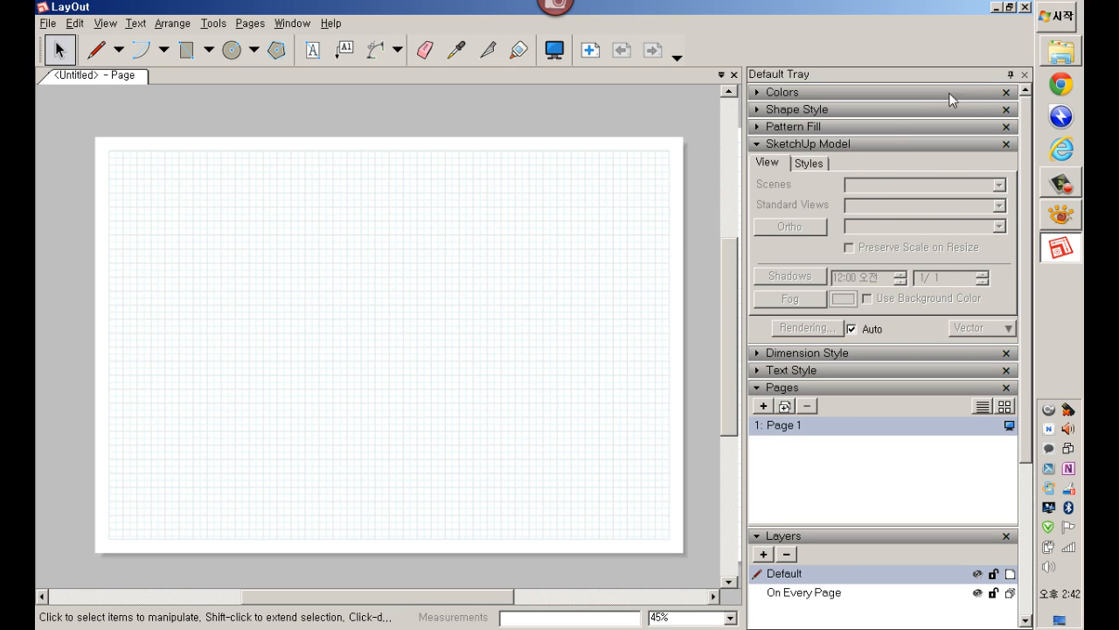
pyautogui.click(1010, 75)
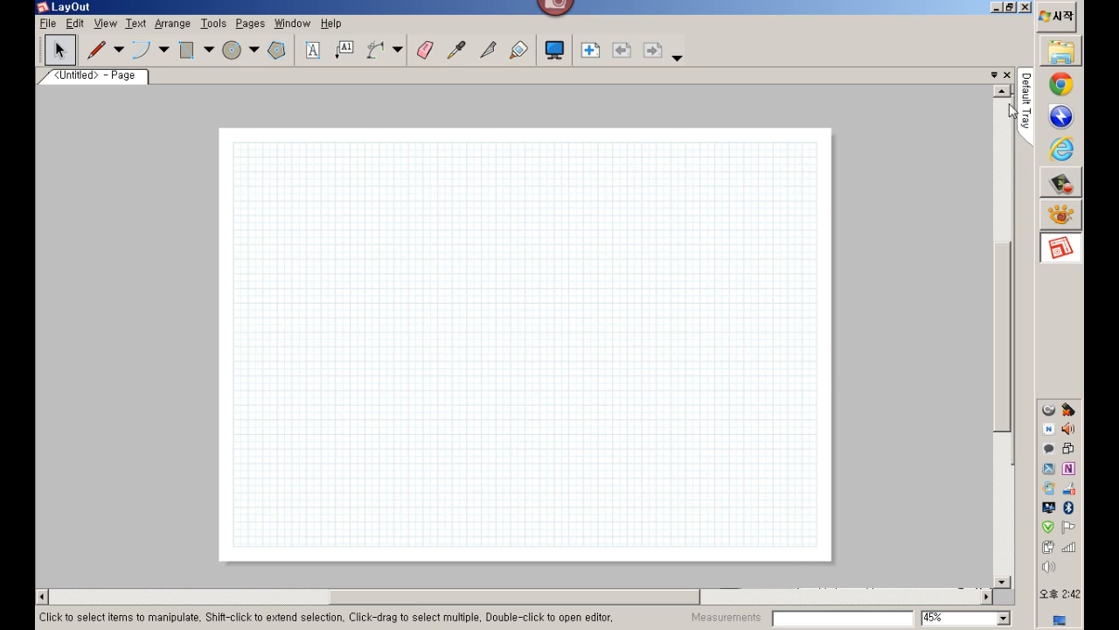
pyautogui.moveTo(1029, 114)
pyautogui.click(996, 74)
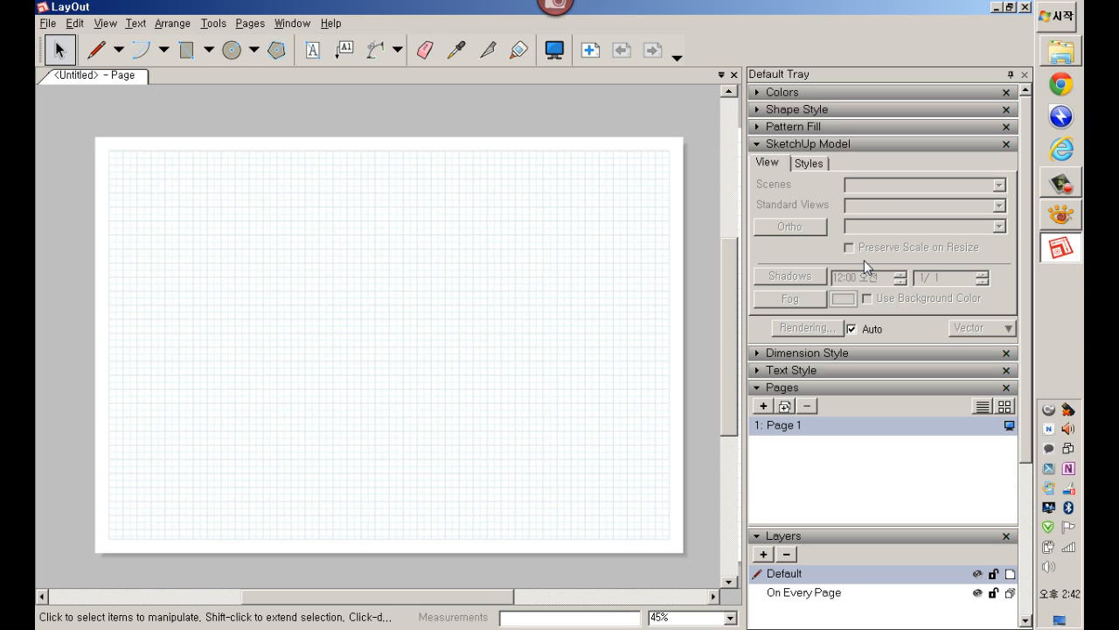
# Step: Collapse every section of the Default Tray, from SketchUp Model to Scrapbooks, after a brief look into Colors and Shape Style
pyautogui.click(805, 142)
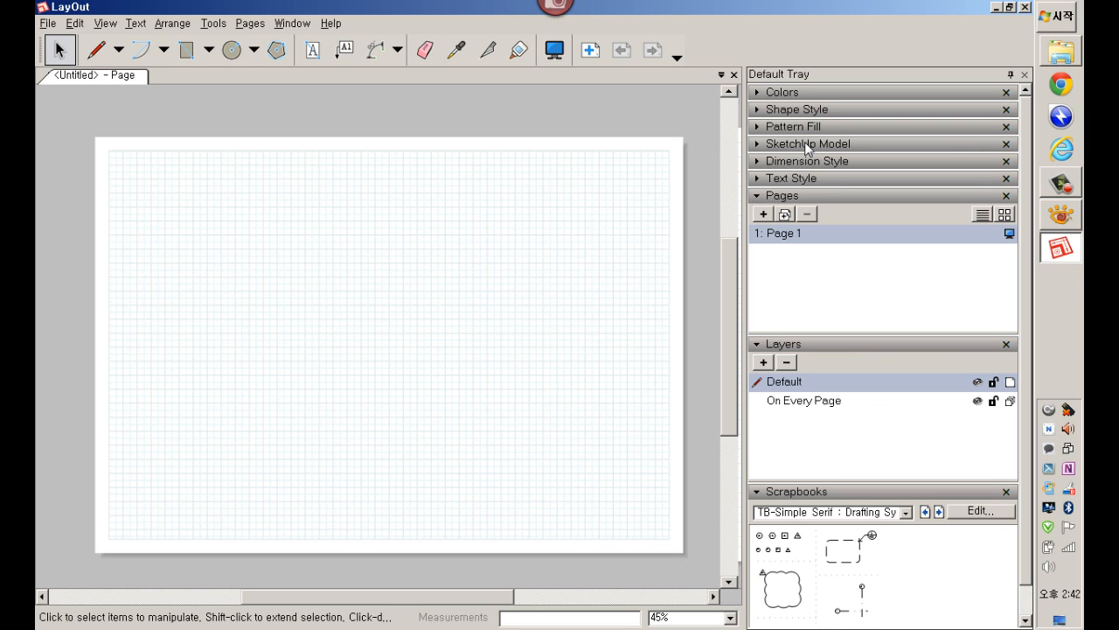
pyautogui.click(757, 93)
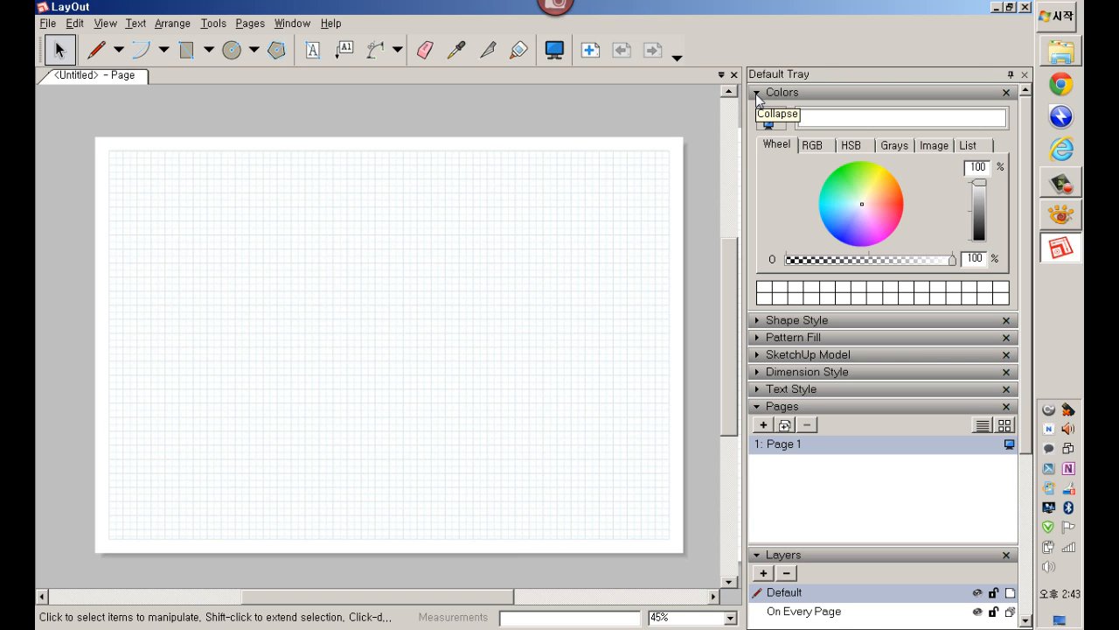
pyautogui.click(757, 93)
pyautogui.click(757, 110)
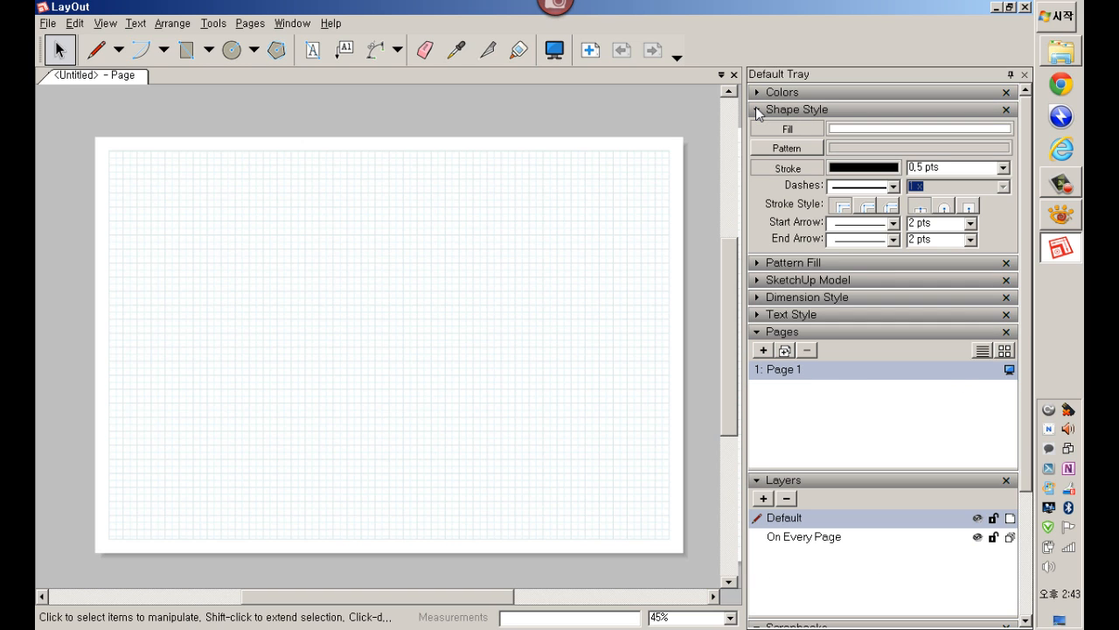
pyautogui.click(758, 110)
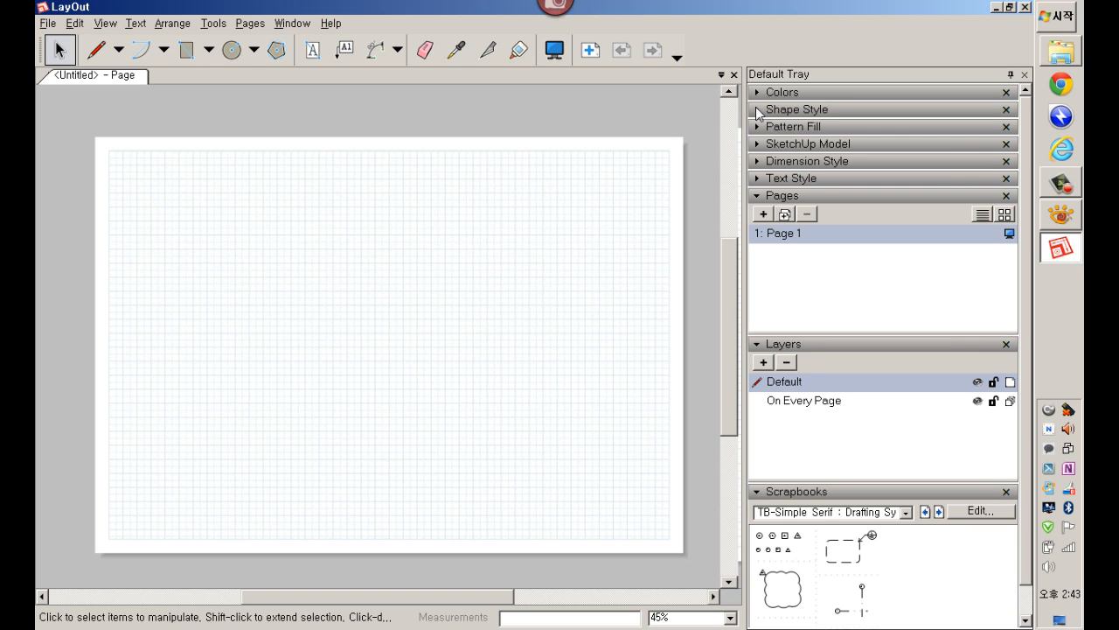
pyautogui.click(758, 196)
pyautogui.click(757, 213)
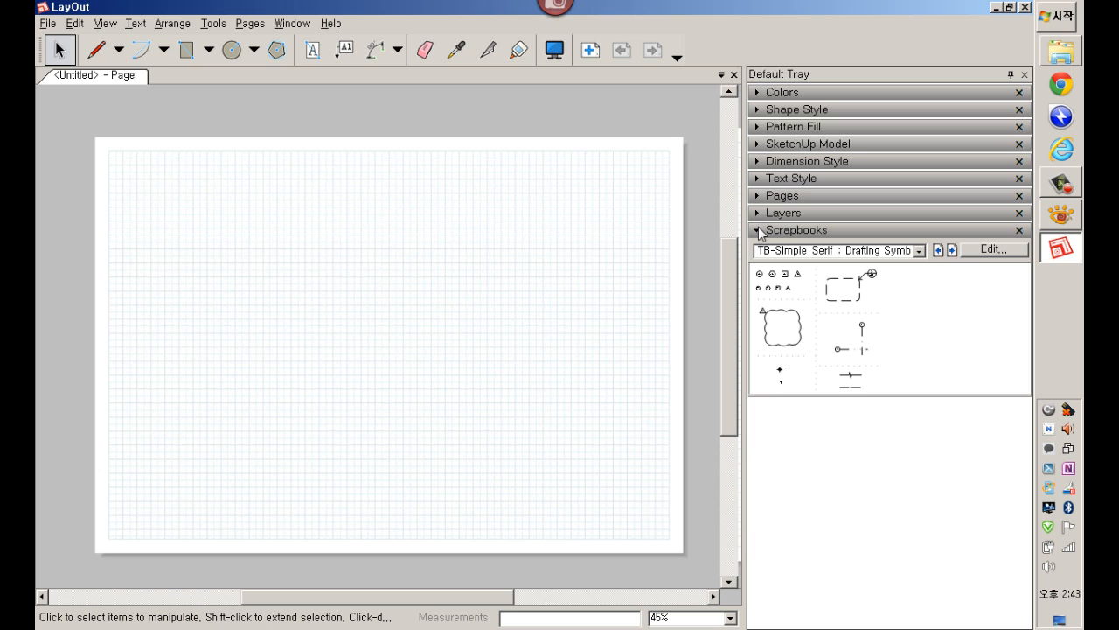
pyautogui.click(757, 230)
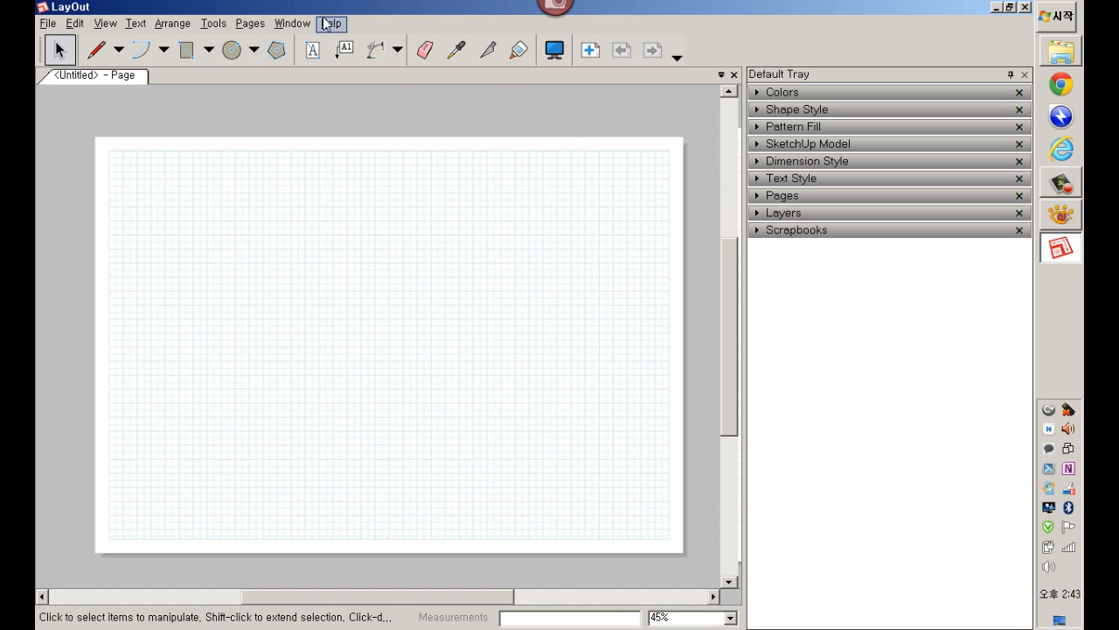
# Step: Show the Instructor section in the Default Tray and remove it again
pyautogui.click(294, 23)
pyautogui.click(349, 240)
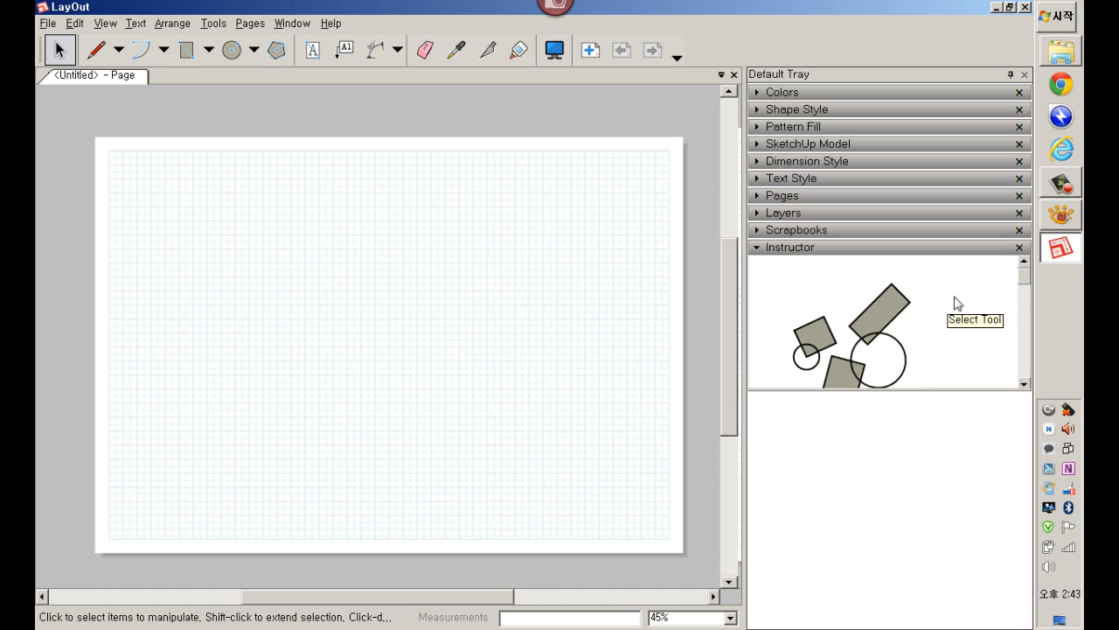
pyautogui.click(1019, 247)
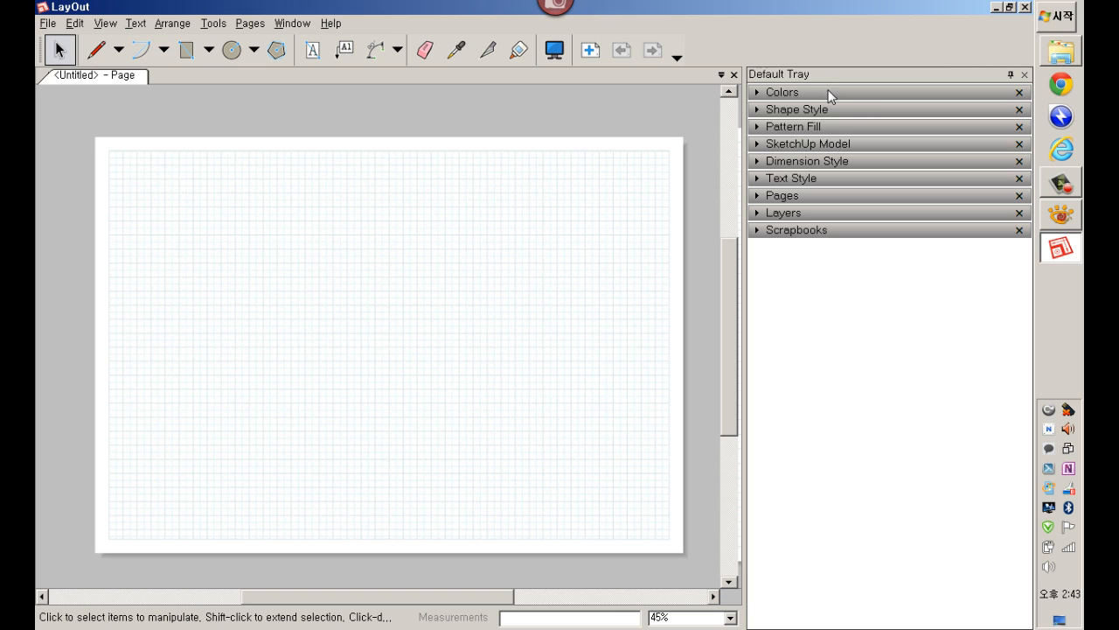
# Step: Set the Shape Style fill to a very pale pink from the colour wheel, after trying red
pyautogui.click(758, 93)
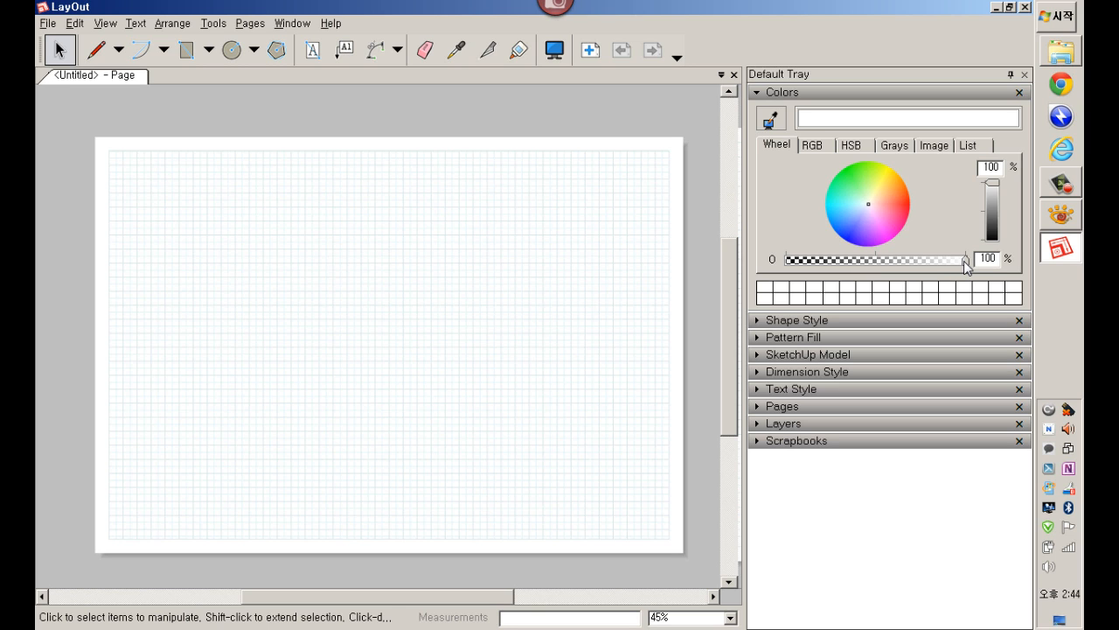
pyautogui.click(764, 95)
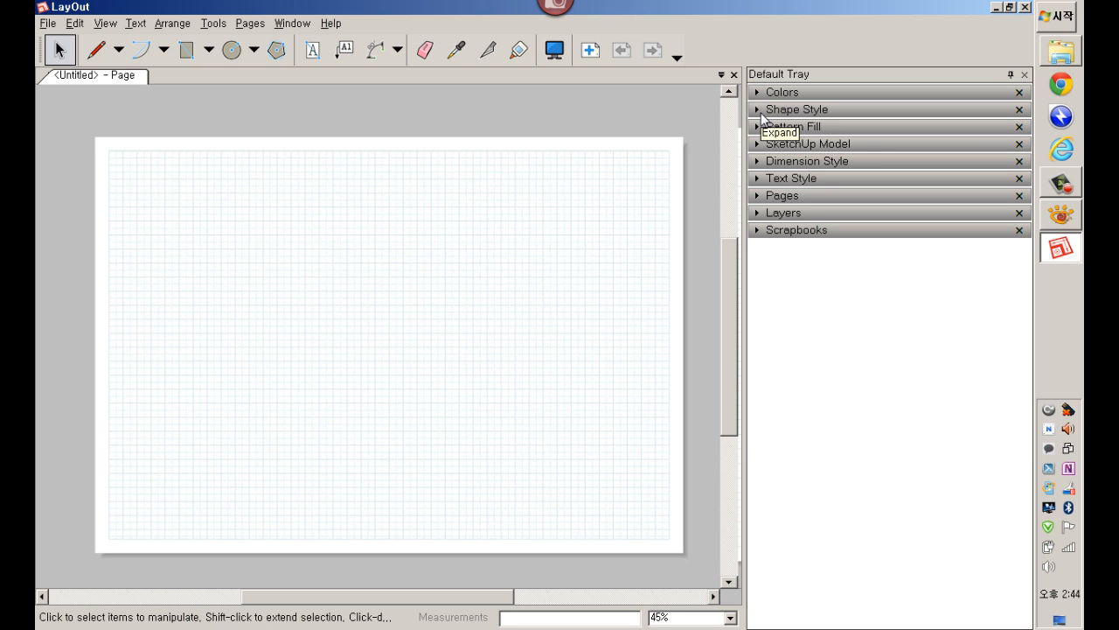
pyautogui.click(761, 113)
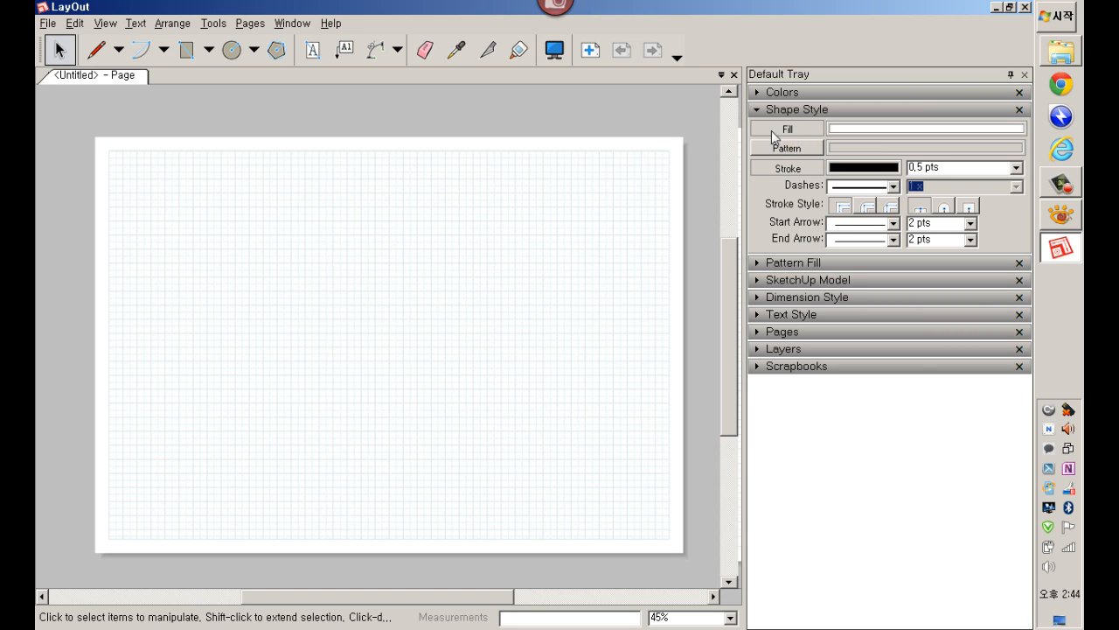
pyautogui.click(870, 131)
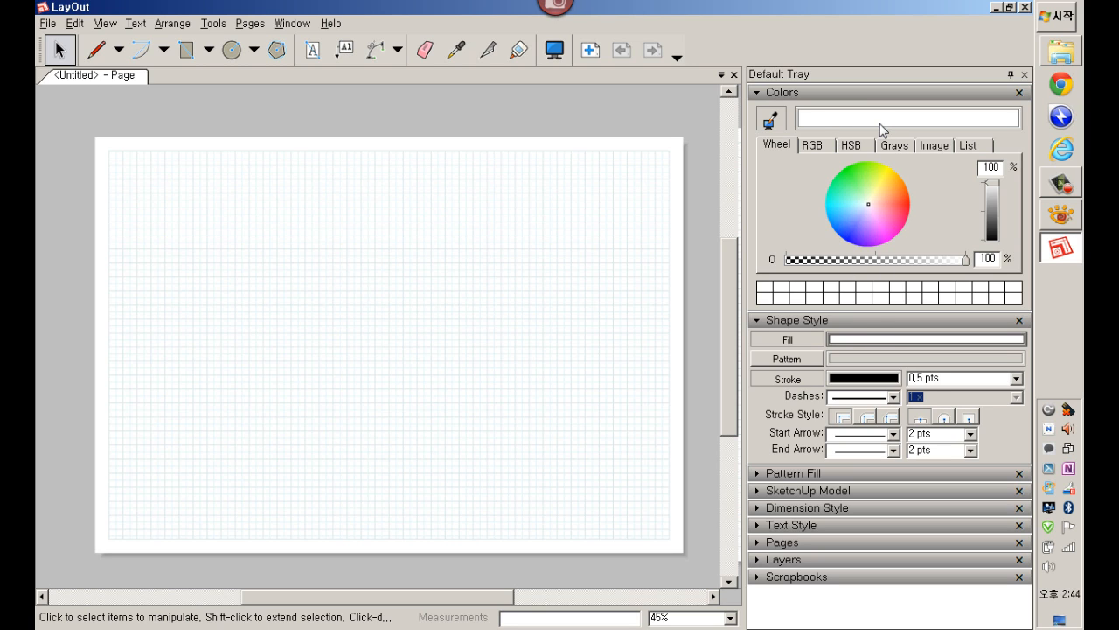
pyautogui.click(906, 208)
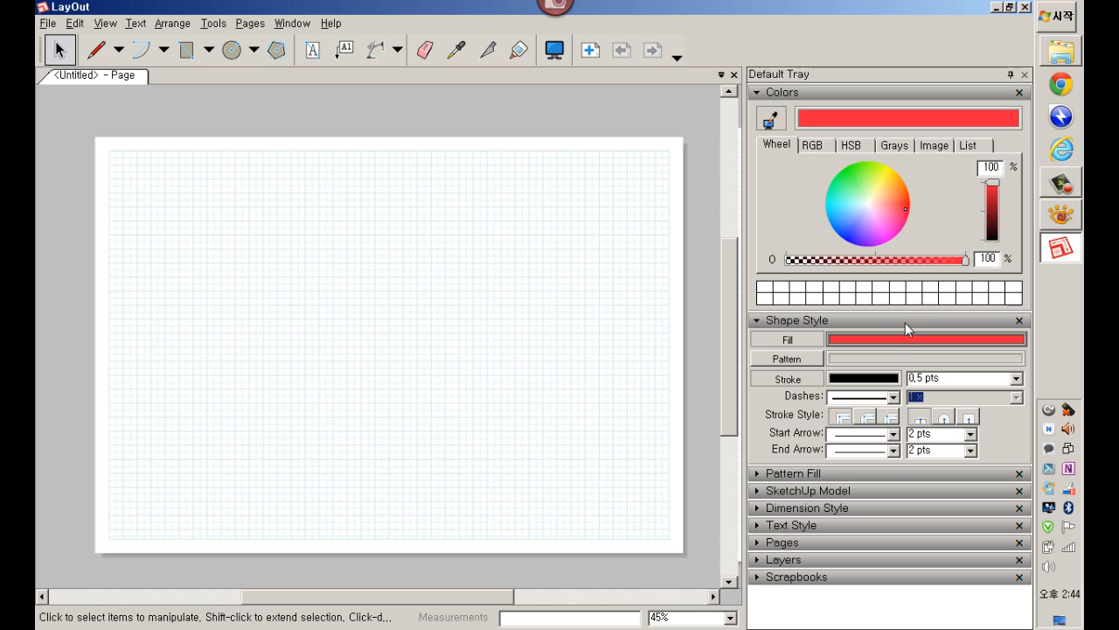
pyautogui.click(871, 208)
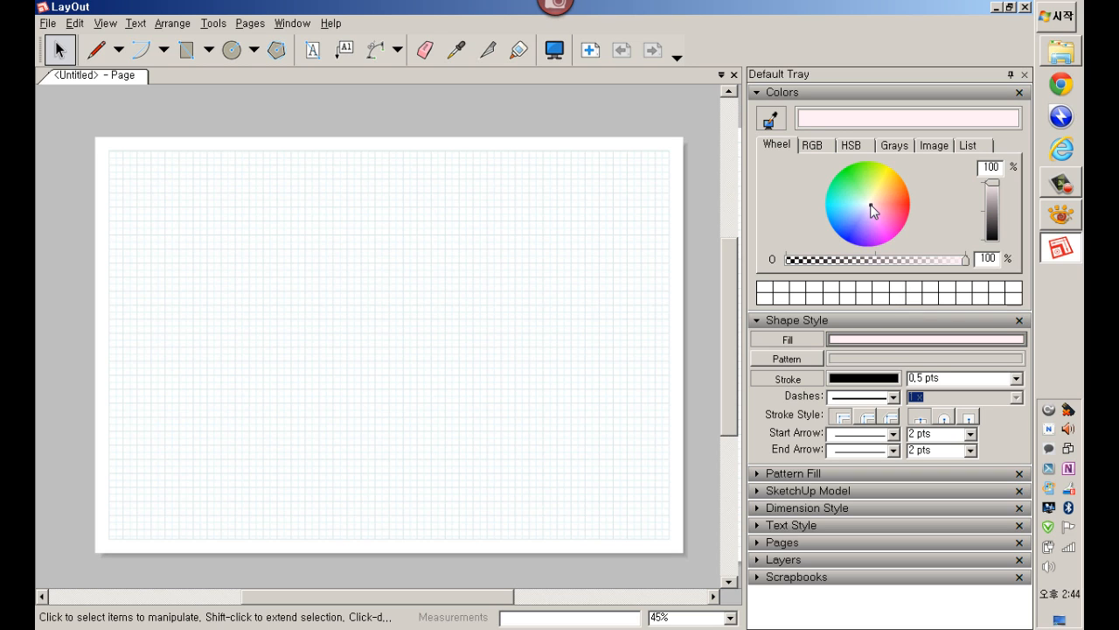
pyautogui.click(822, 93)
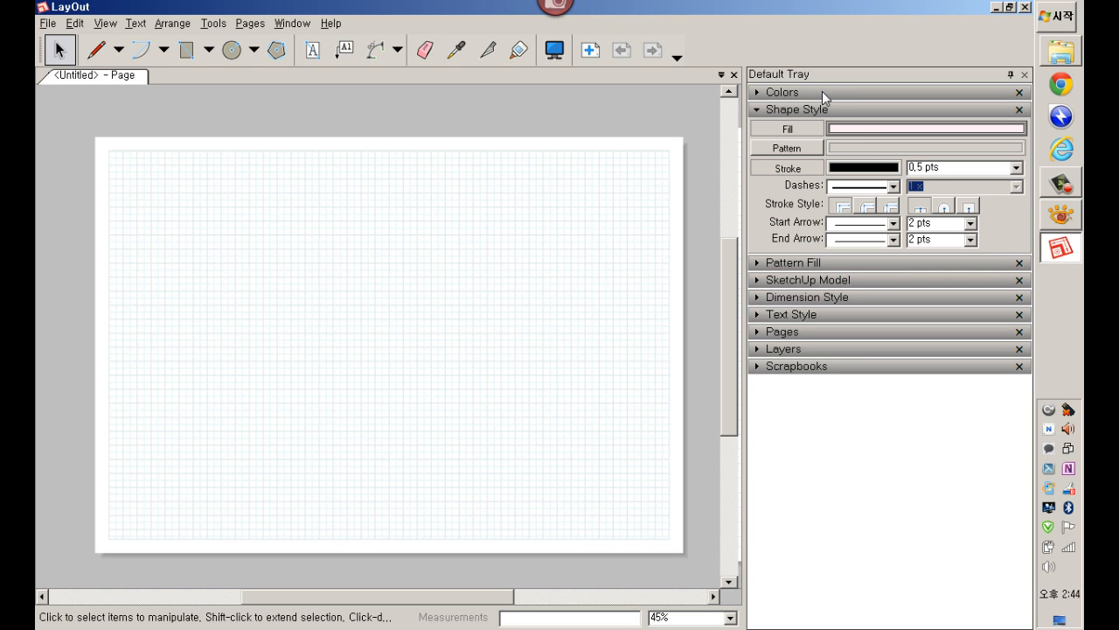
# Step: Turn on the pattern fill in Shape Style and browse the Black Linework patterns under Geometric Tiles
pyautogui.click(811, 152)
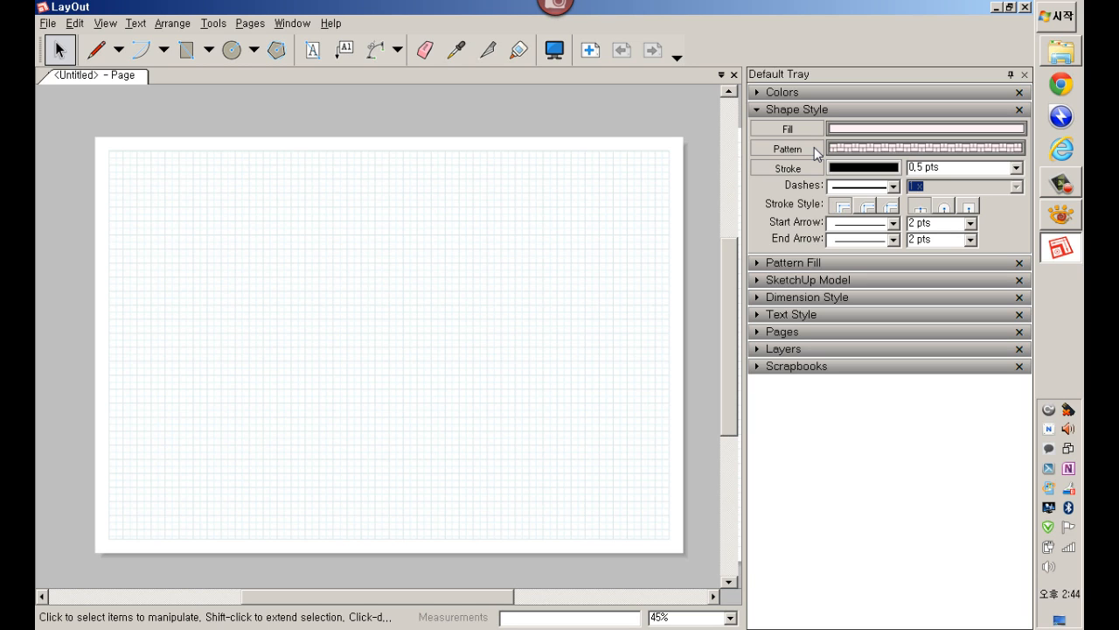
pyautogui.click(866, 148)
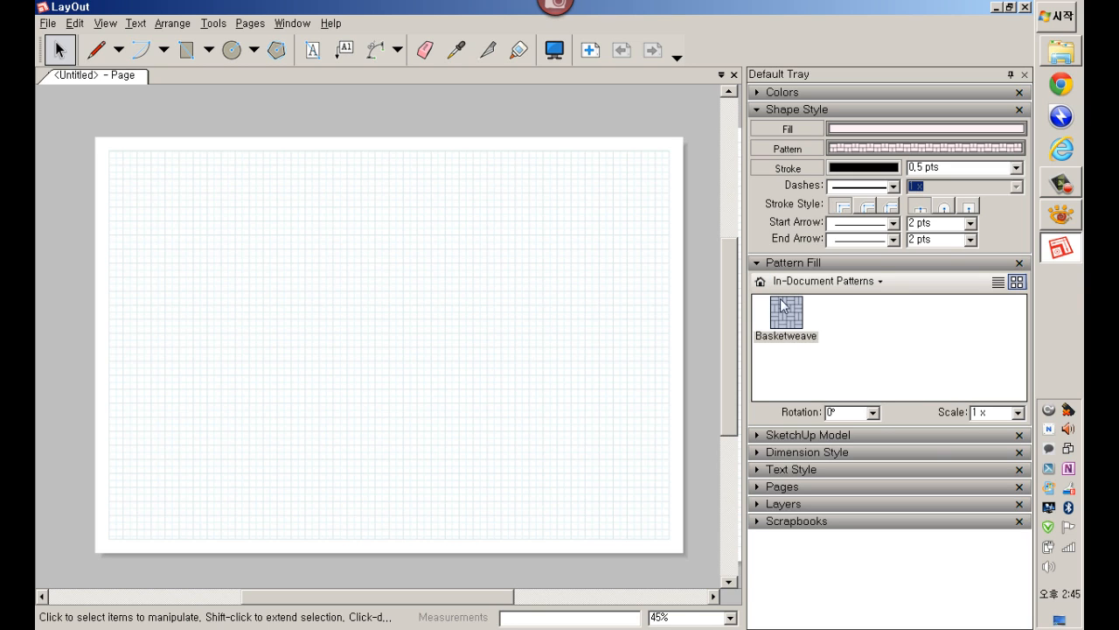
pyautogui.click(880, 281)
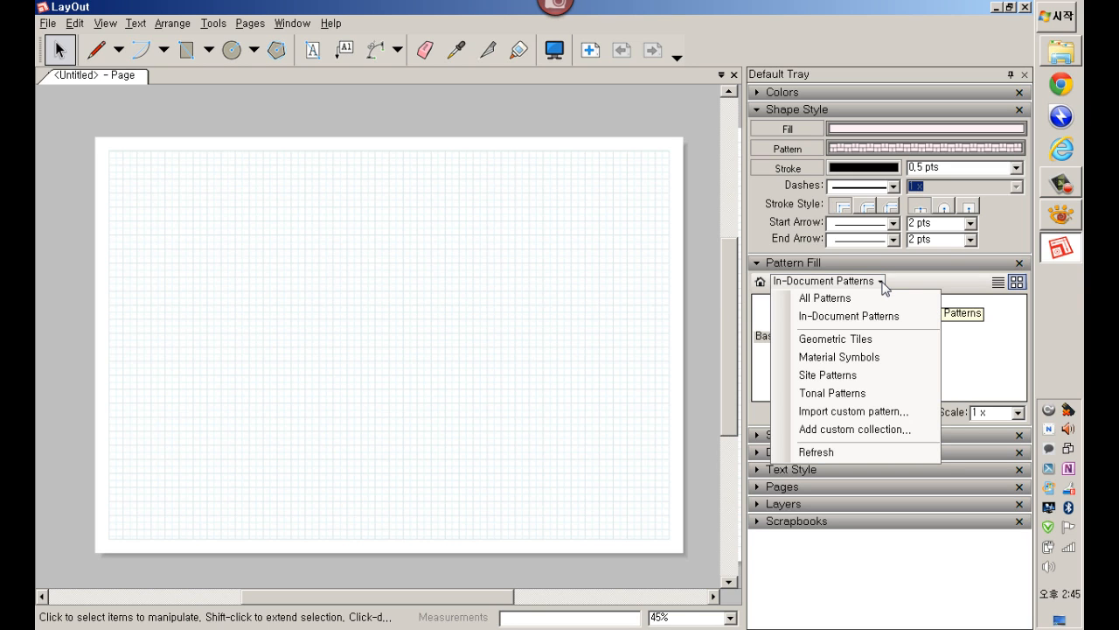
pyautogui.click(826, 298)
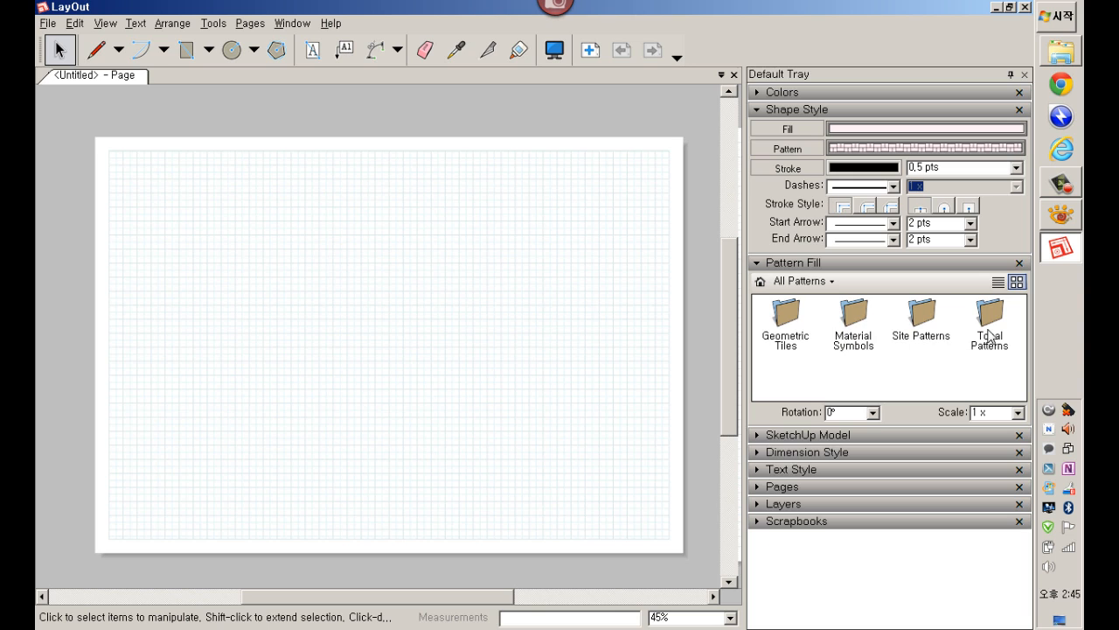
pyautogui.doubleClick(797, 329)
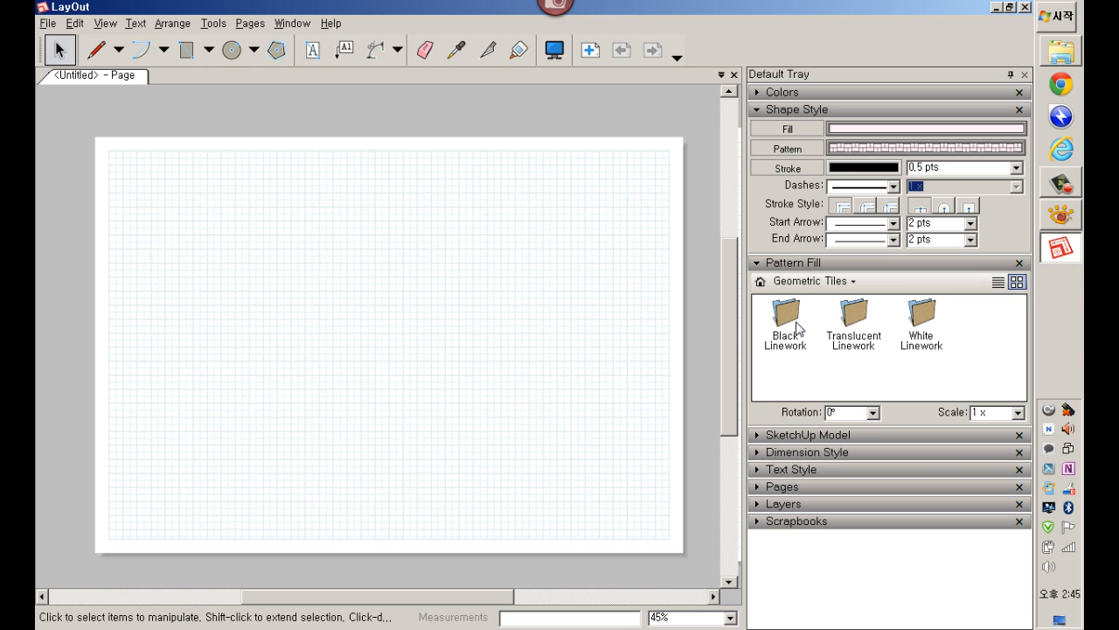
pyautogui.click(794, 330)
pyautogui.doubleClick(794, 330)
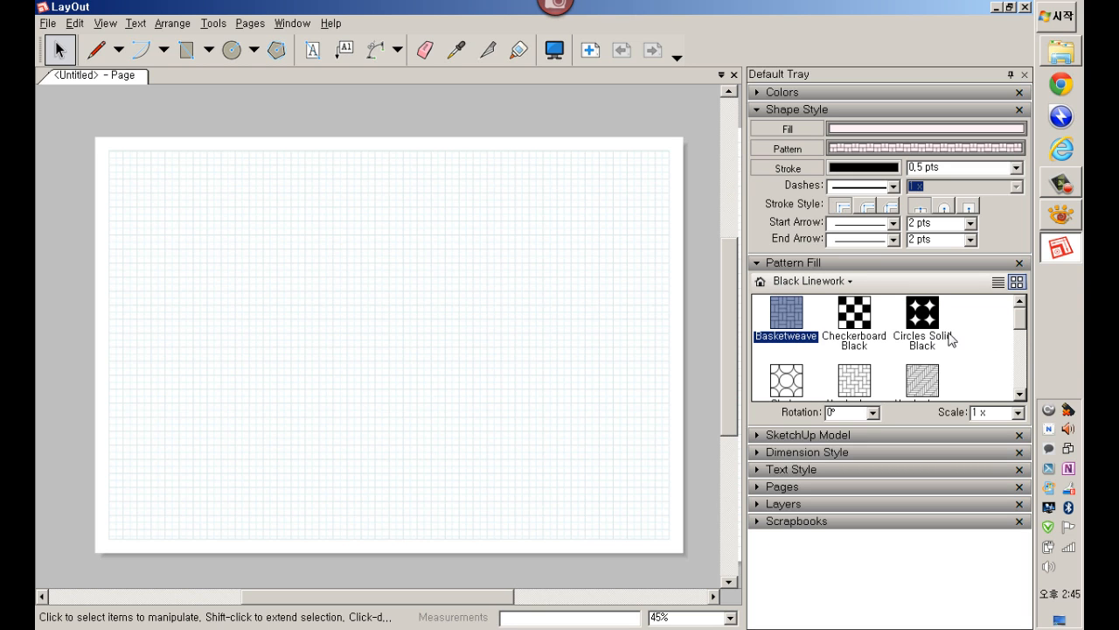
pyautogui.moveTo(1021, 332); pyautogui.dragTo(1021, 309)
pyautogui.click(848, 264)
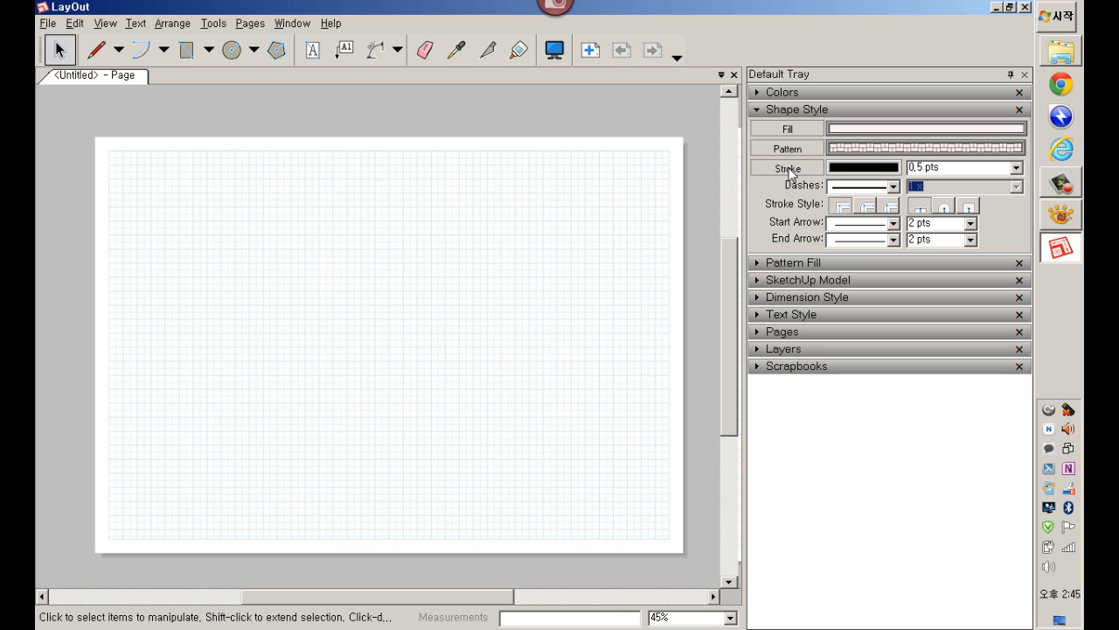
# Step: Inspect the Shape Style stroke colour in the colour wheel and RGB views, and collapse the Colors section
pyautogui.click(857, 169)
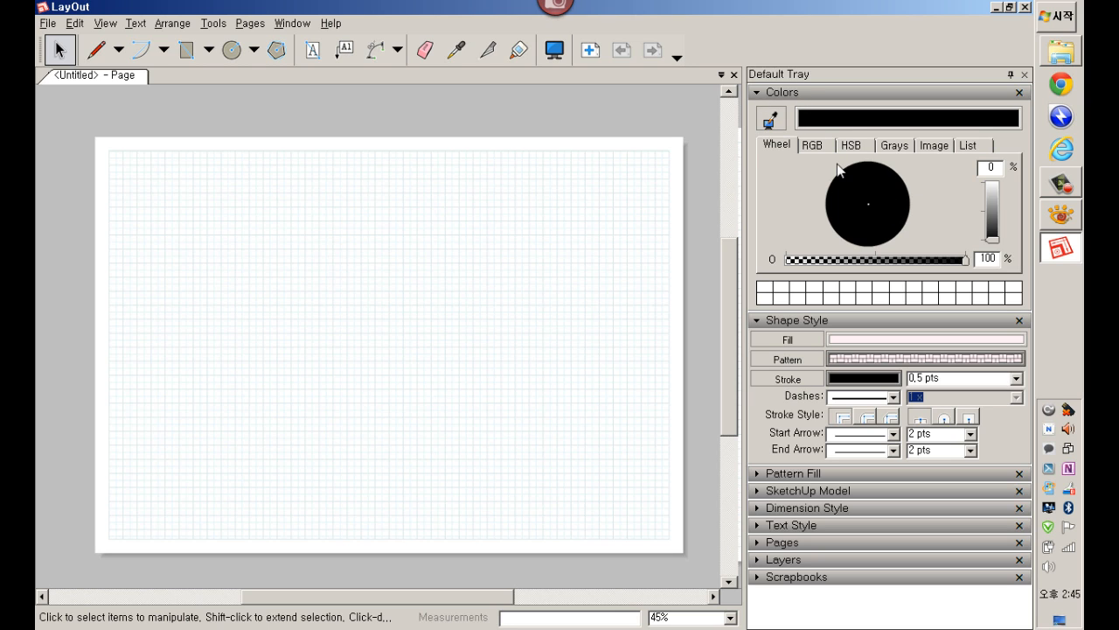
pyautogui.click(810, 147)
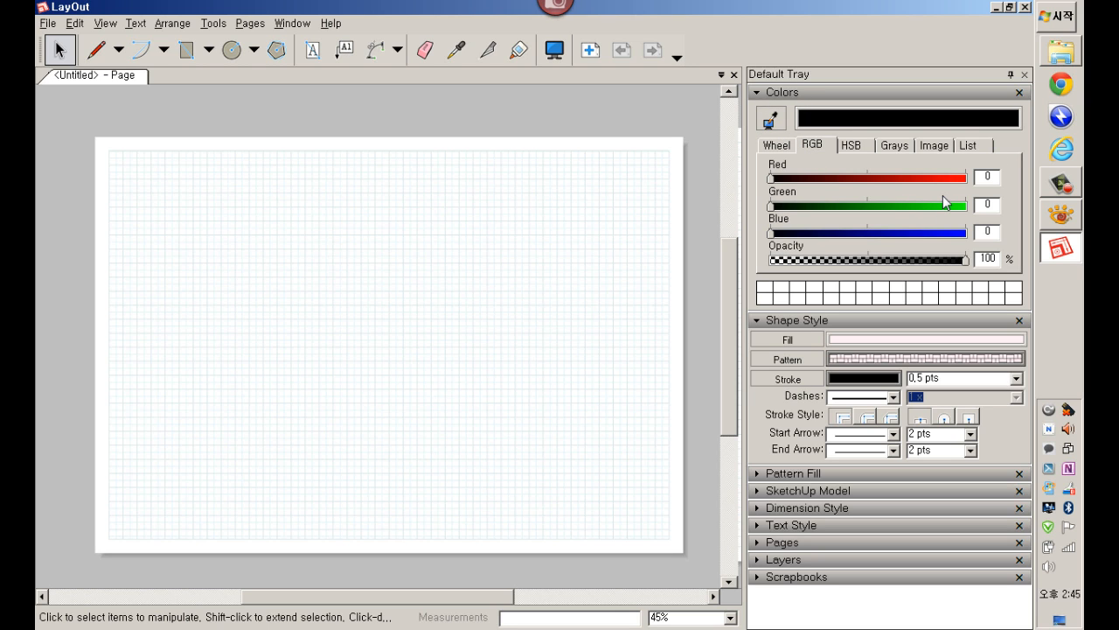
pyautogui.click(811, 93)
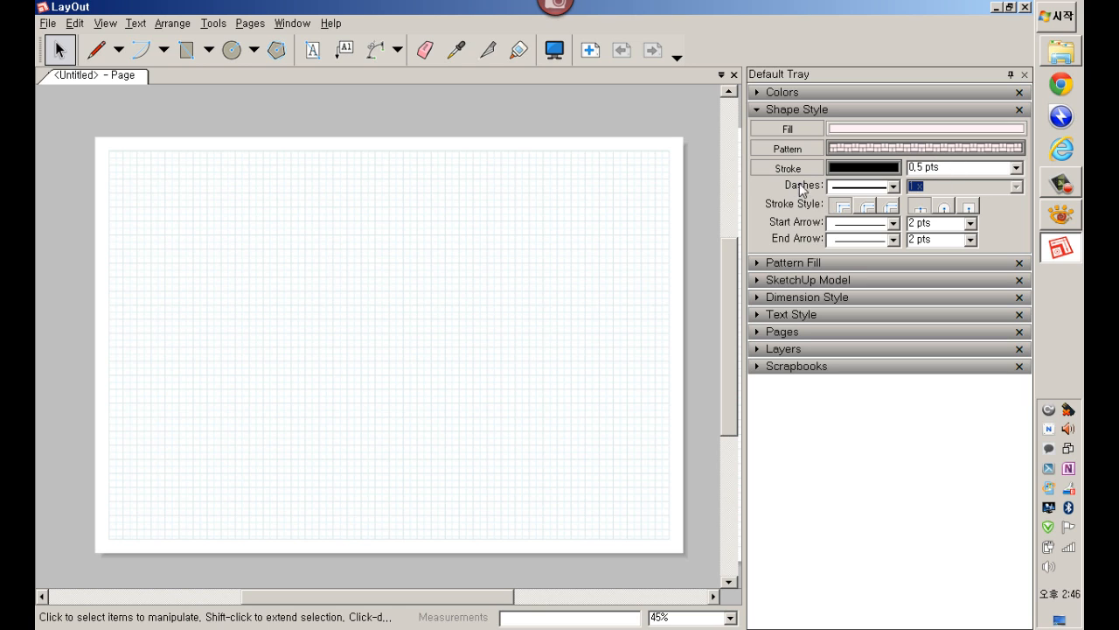
# Step: Look through the available dash patterns, start arrows and end arrows in Shape Style without choosing any
pyautogui.click(892, 187)
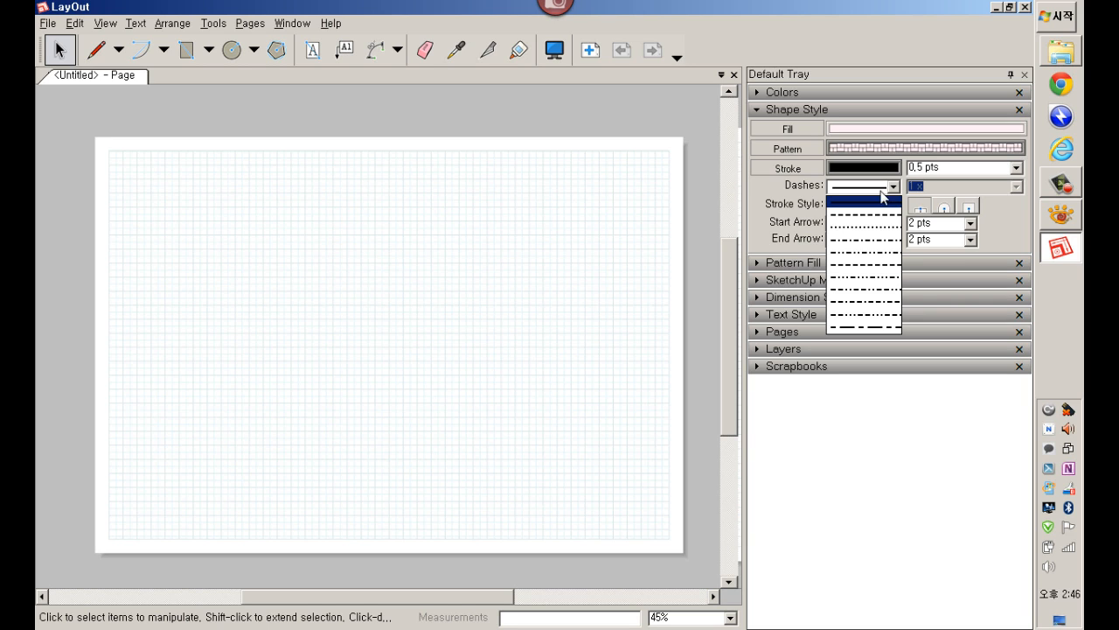
pyautogui.click(896, 187)
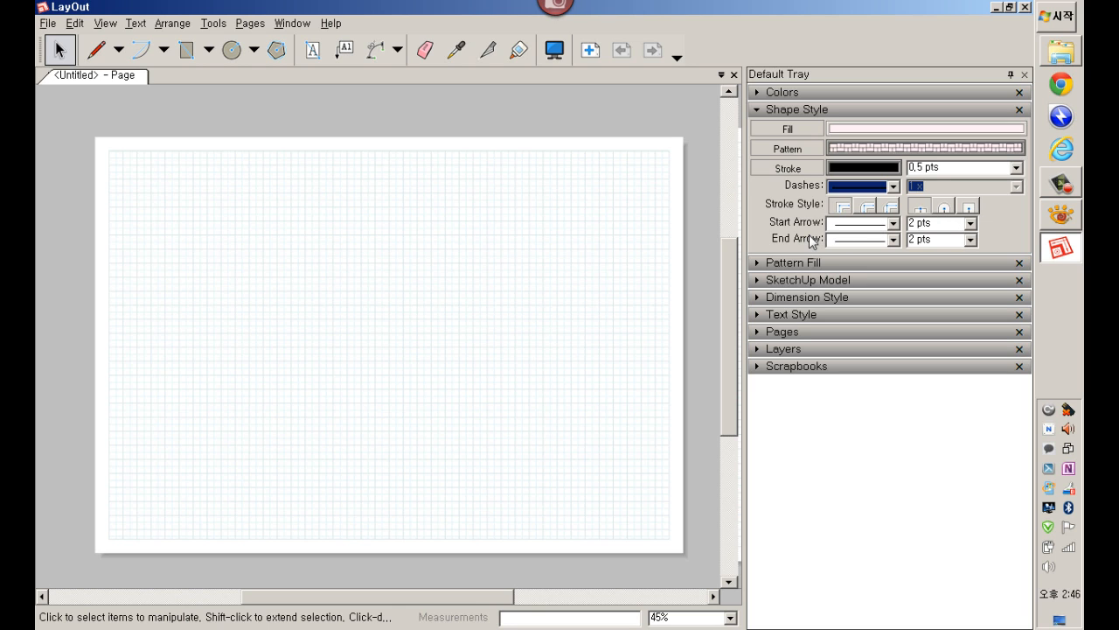
pyautogui.click(885, 227)
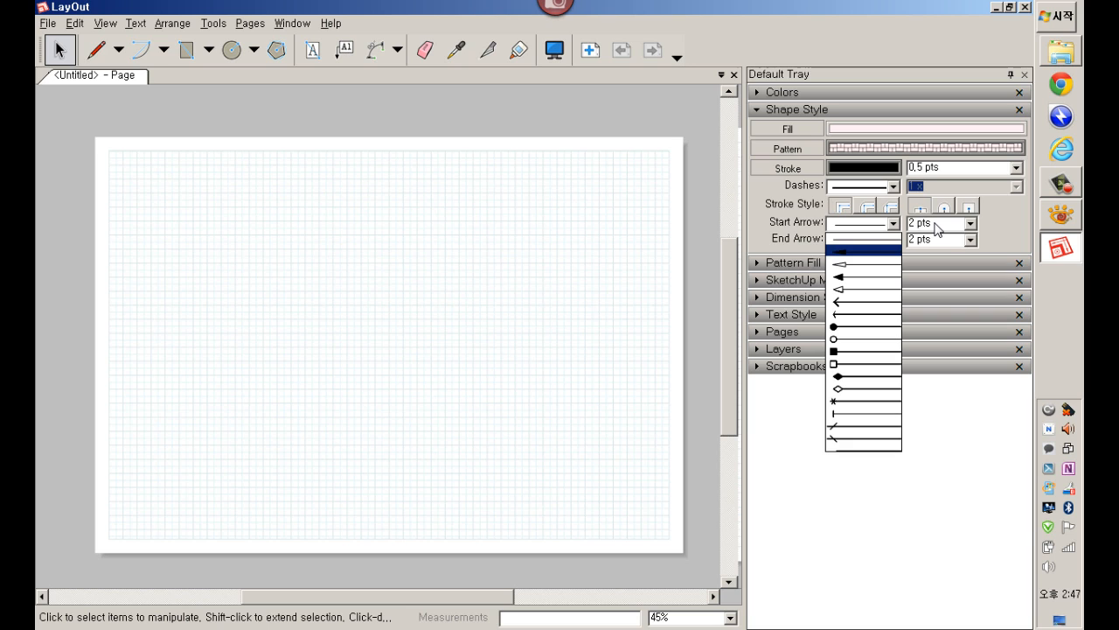
pyautogui.click(791, 244)
pyautogui.click(893, 239)
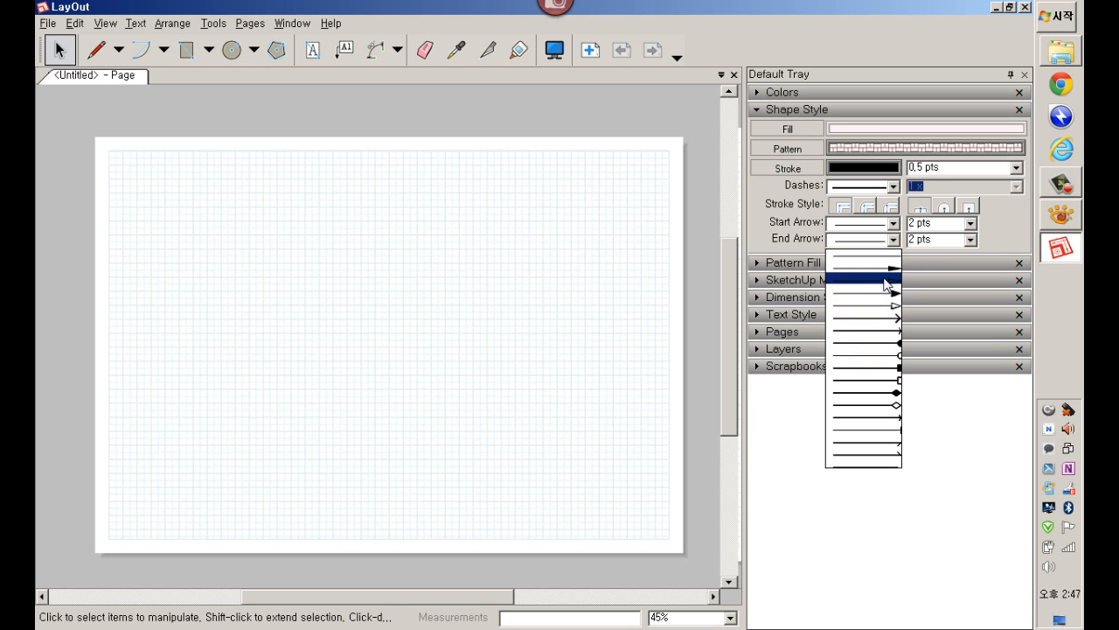
pyautogui.click(782, 249)
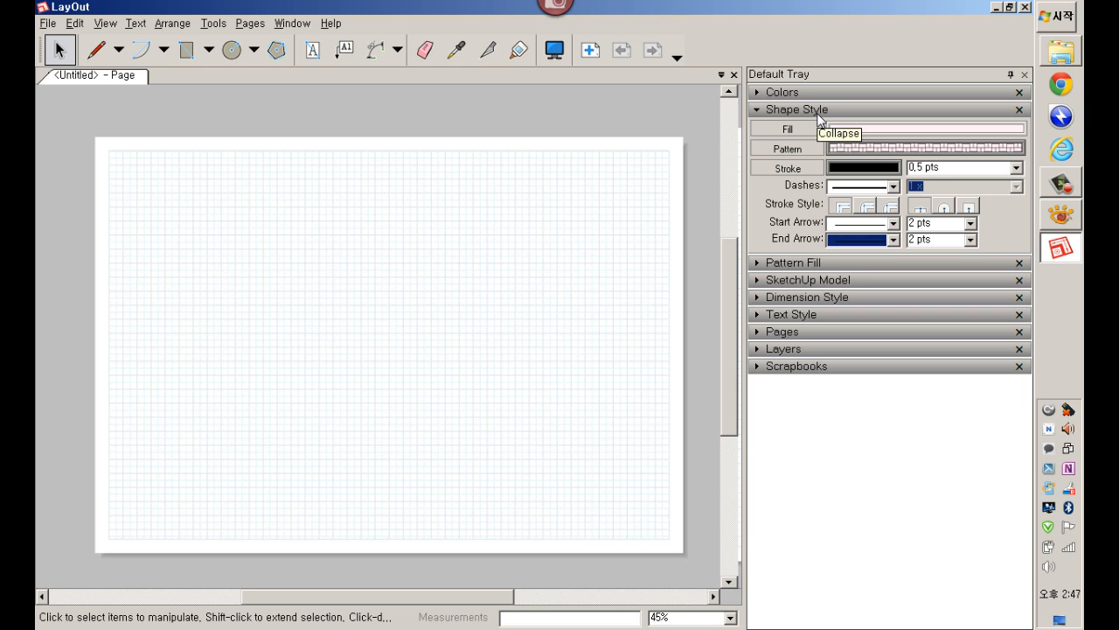
# Step: Look briefly into the Pattern Fill and SketchUp Model sections of the Default Tray, collapsing each again
pyautogui.click(795, 266)
pyautogui.click(794, 265)
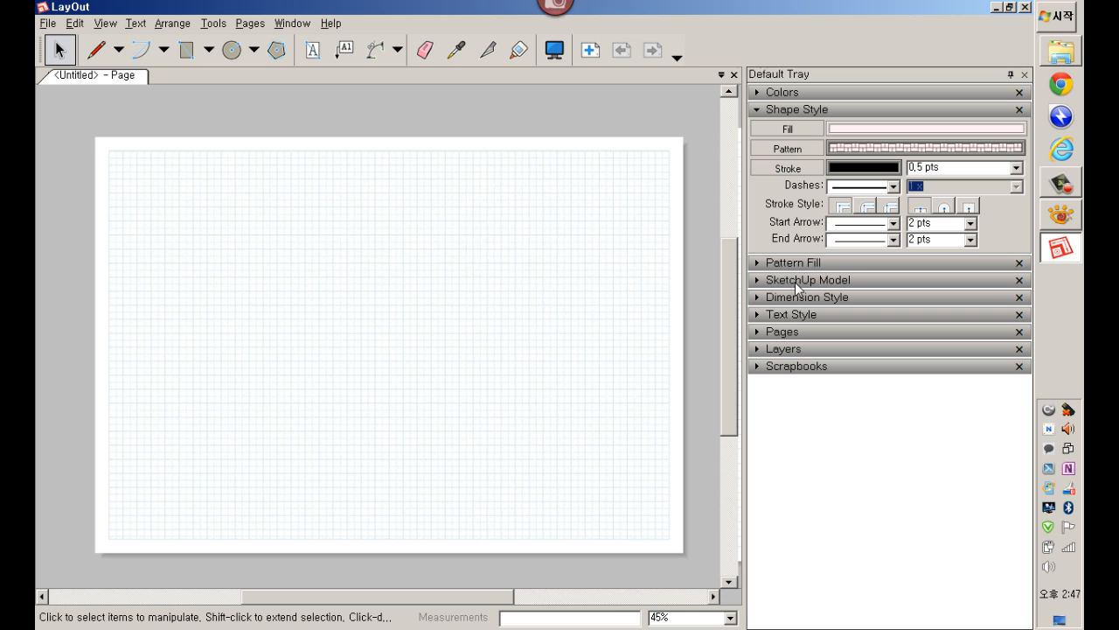
pyautogui.click(795, 281)
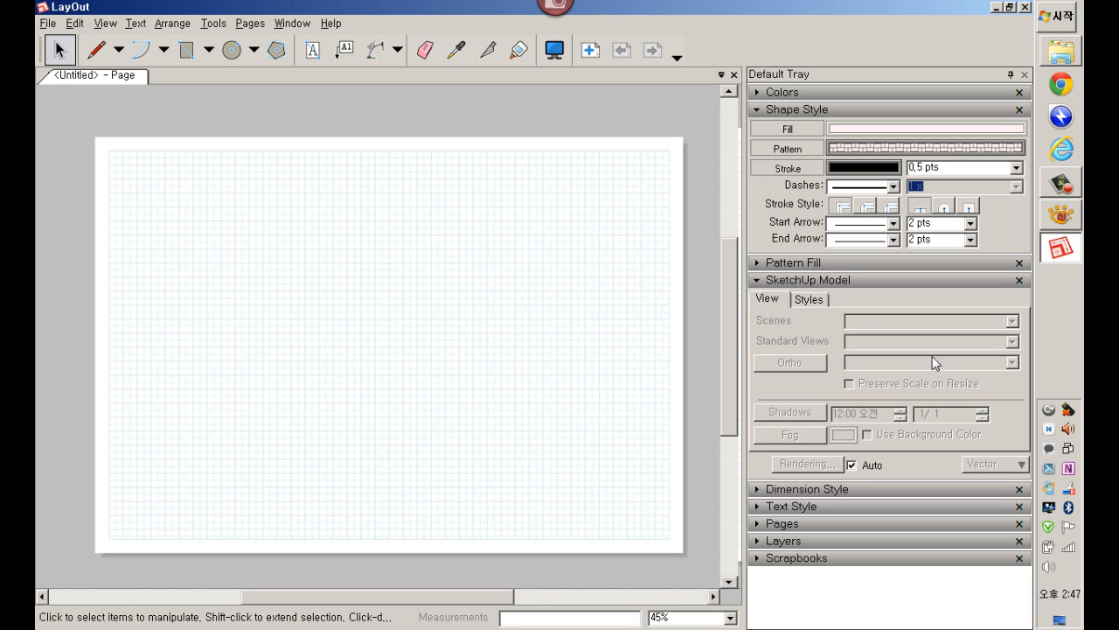
pyautogui.click(846, 286)
# Step: Check the Dimension Style section, and browse the Text Style font families down to the Korean fonts
pyautogui.click(844, 297)
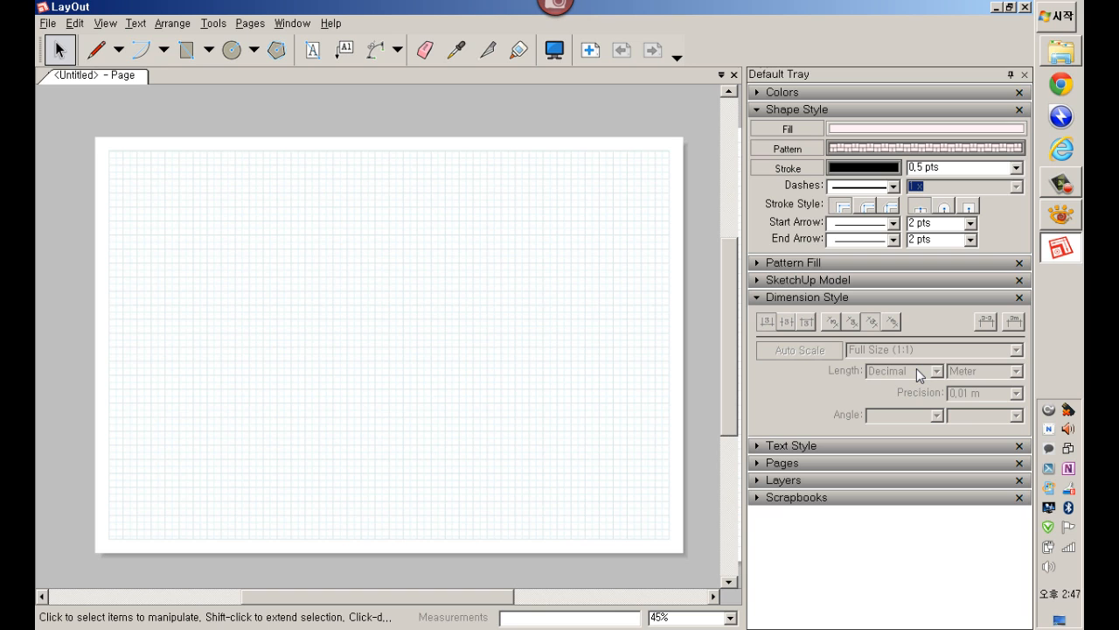
pyautogui.click(865, 294)
pyautogui.click(848, 314)
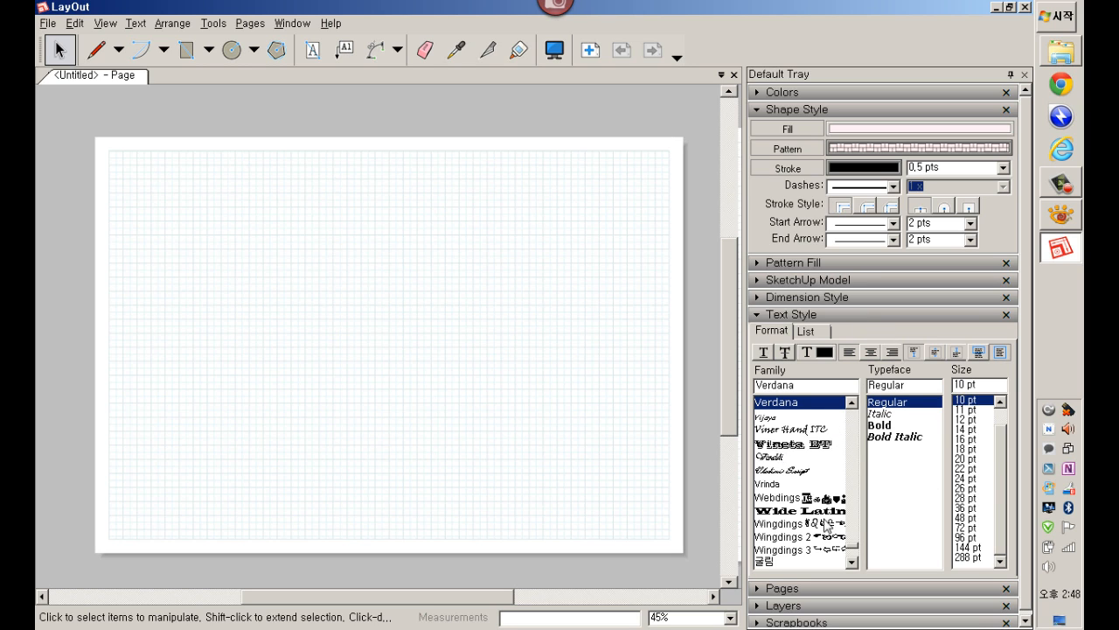
pyautogui.moveTo(855, 550)
pyautogui.mouseDown()
pyautogui.moveTo(855, 416)
pyautogui.moveTo(855, 560)
pyautogui.mouseUp()
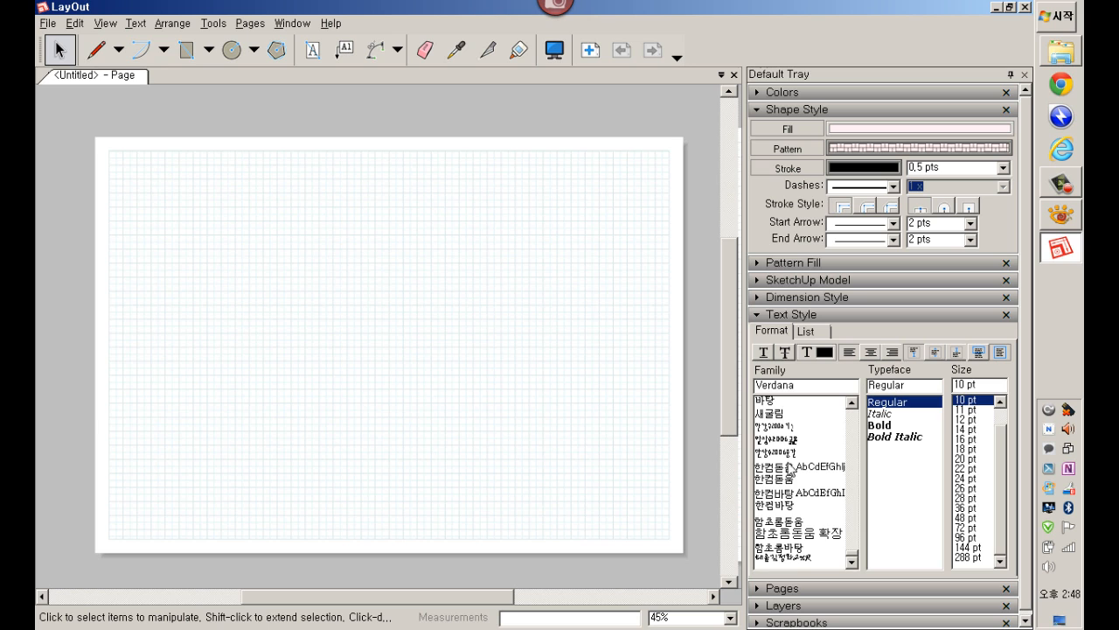
# Step: Switch to Windows Explorer, open the C:\Windows\Fonts folder and browse the installed fonts
pyautogui.click(1062, 51)
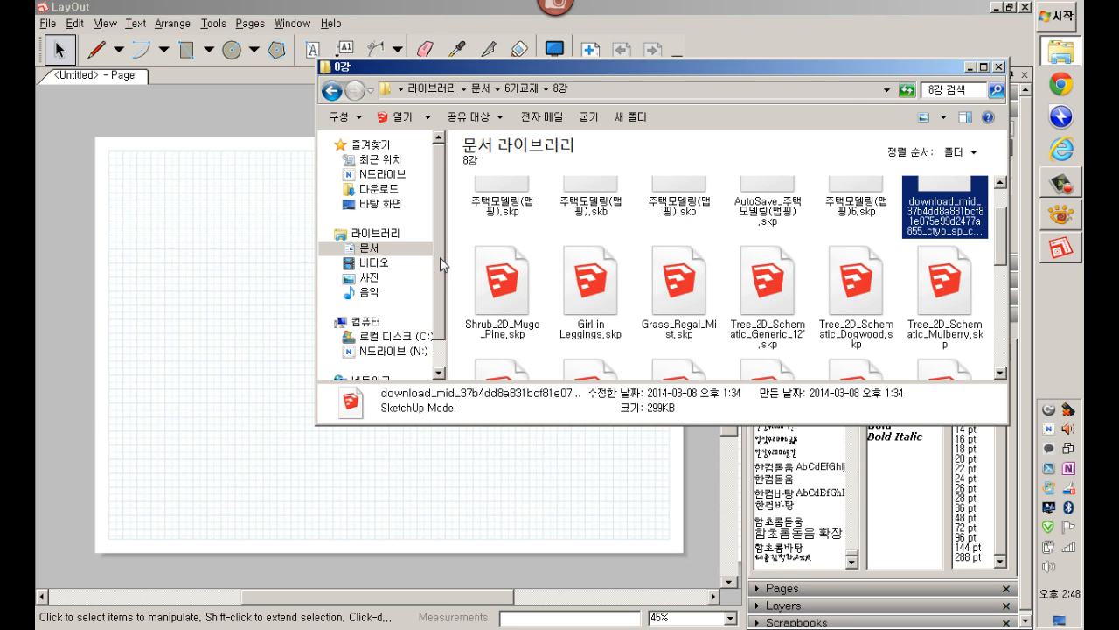
pyautogui.scroll(-1, 440, 259)
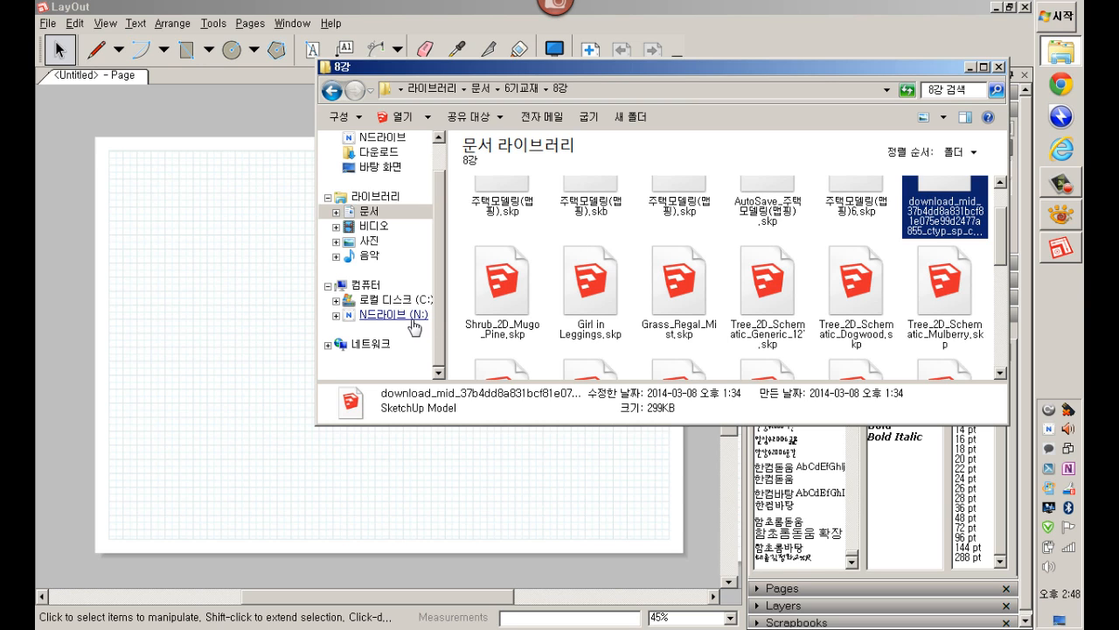
pyautogui.click(406, 306)
pyautogui.click(563, 311)
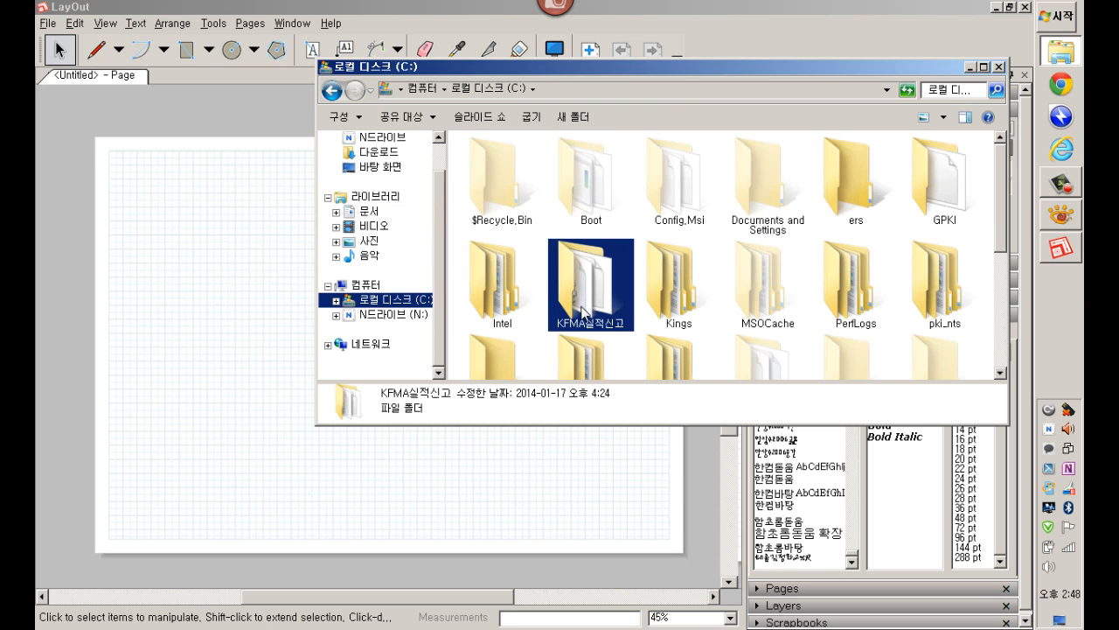
pyautogui.scroll(-3, 584, 313)
pyautogui.click(588, 336)
pyautogui.doubleClick(587, 336)
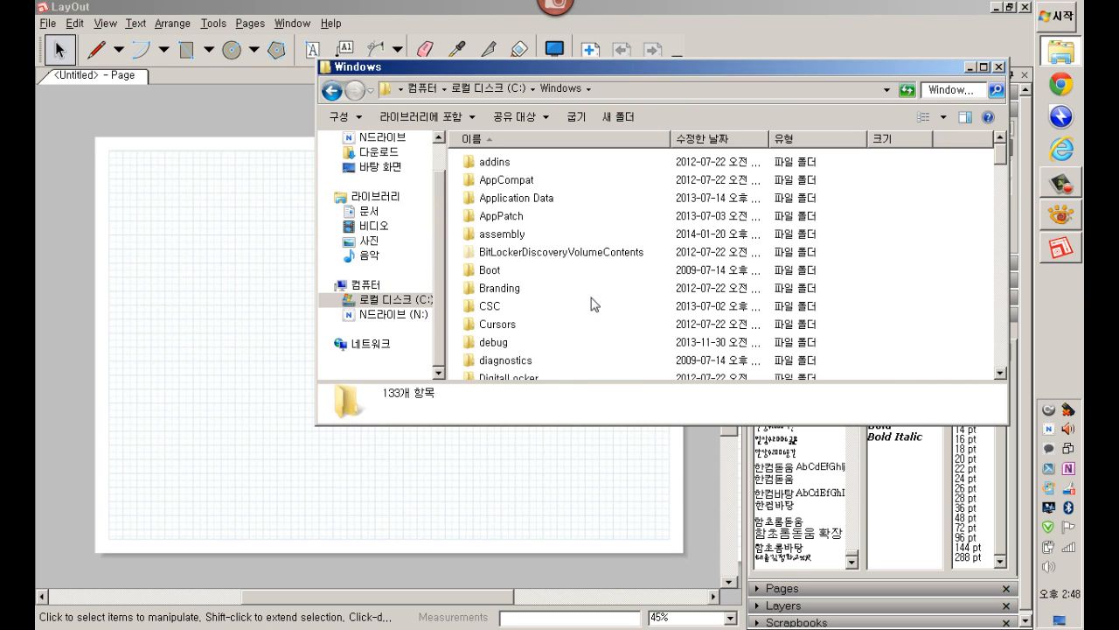
pyautogui.scroll(-3, 592, 302)
pyautogui.doubleClick(499, 324)
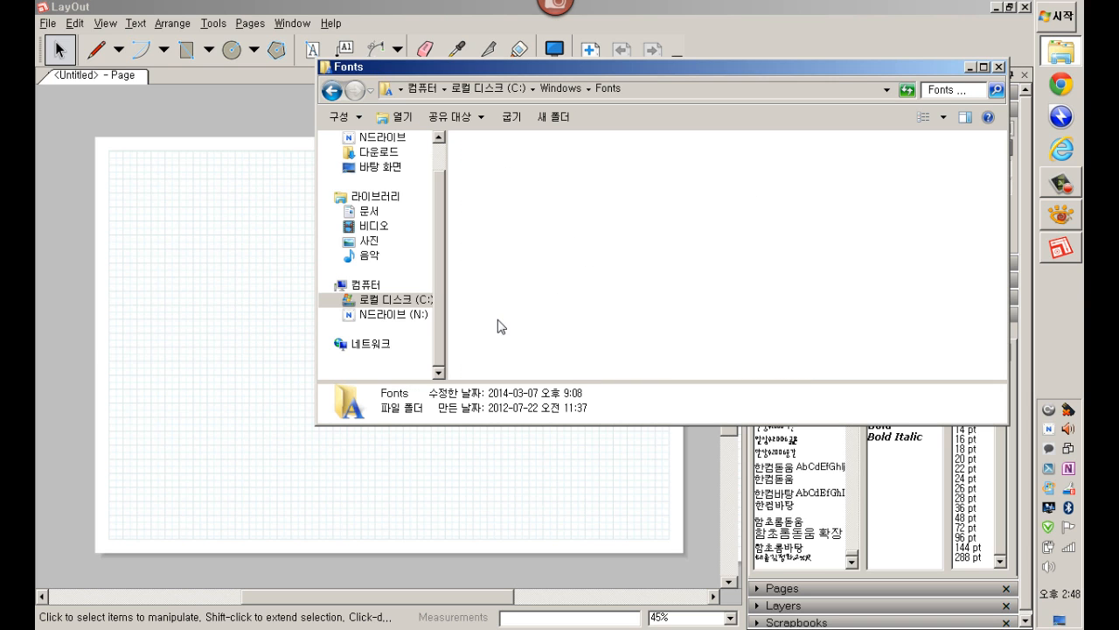
pyautogui.scroll(-20, 572, 312)
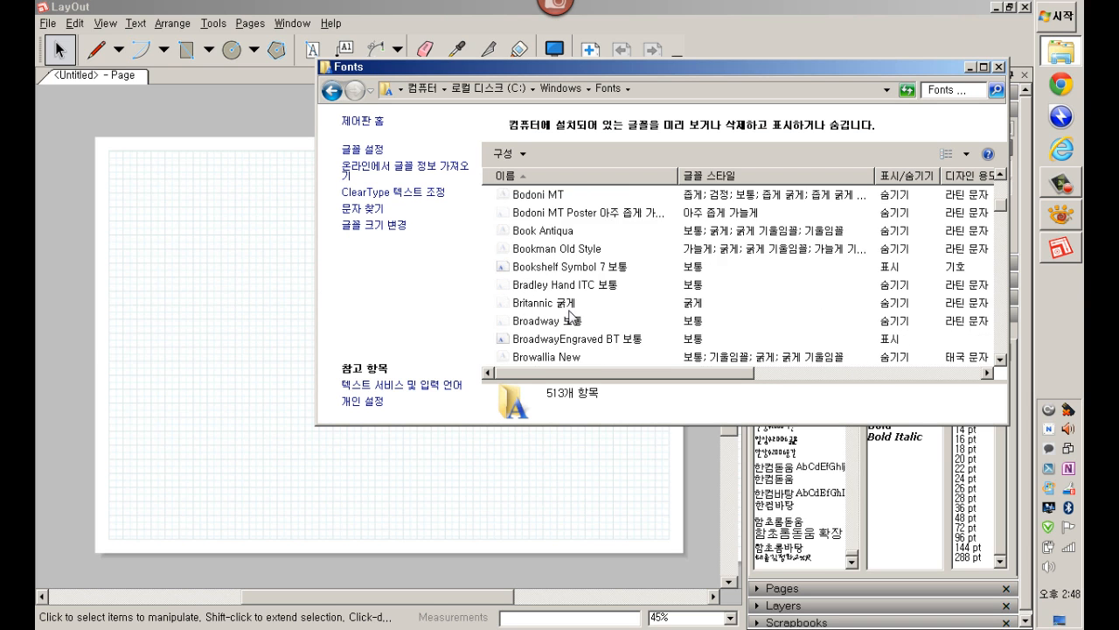
# Step: Browse the installed fonts in the Windows Fonts folder, then switch to LayOut and examine the font families offered in Text Style
pyautogui.scroll(-20, 566, 317)
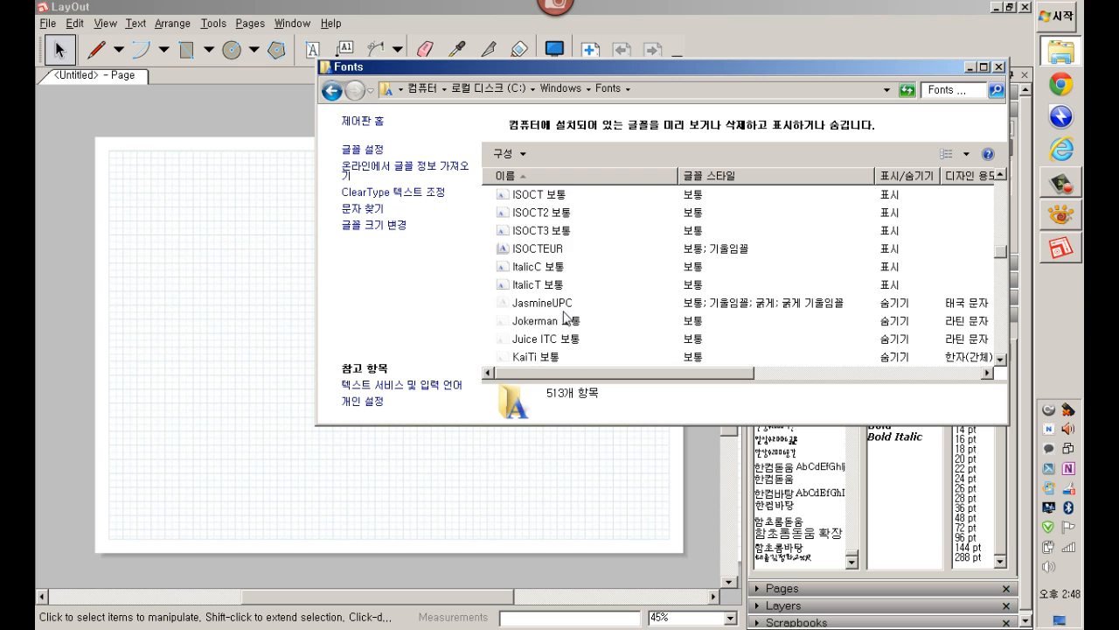
pyautogui.scroll(-20, 559, 312)
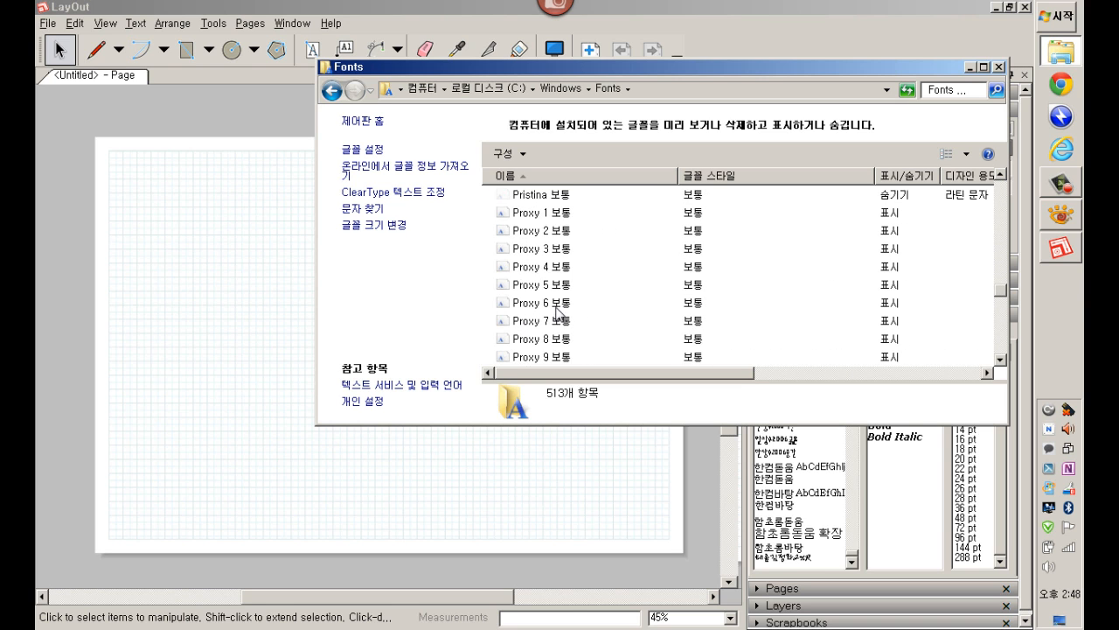
pyautogui.scroll(-20, 555, 312)
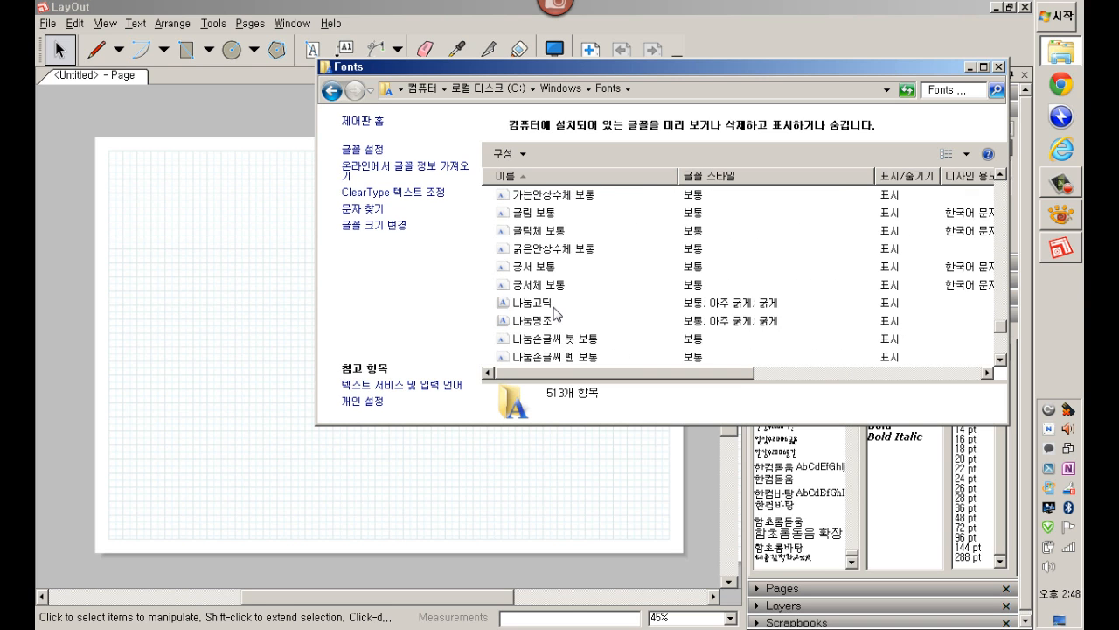
pyautogui.scroll(-1, 554, 311)
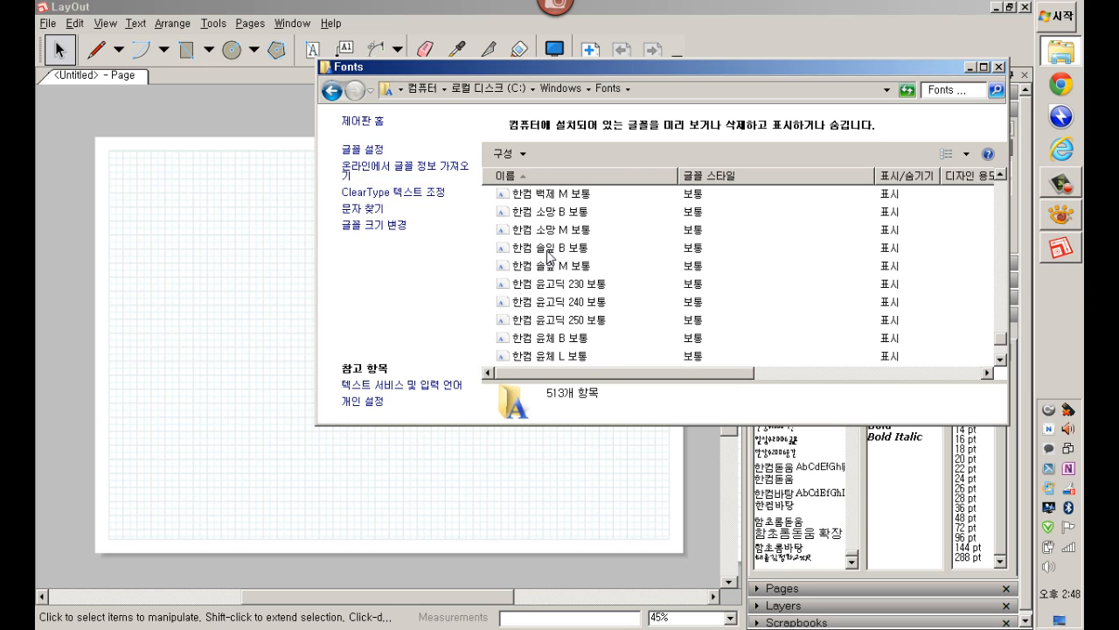
pyautogui.click(1062, 252)
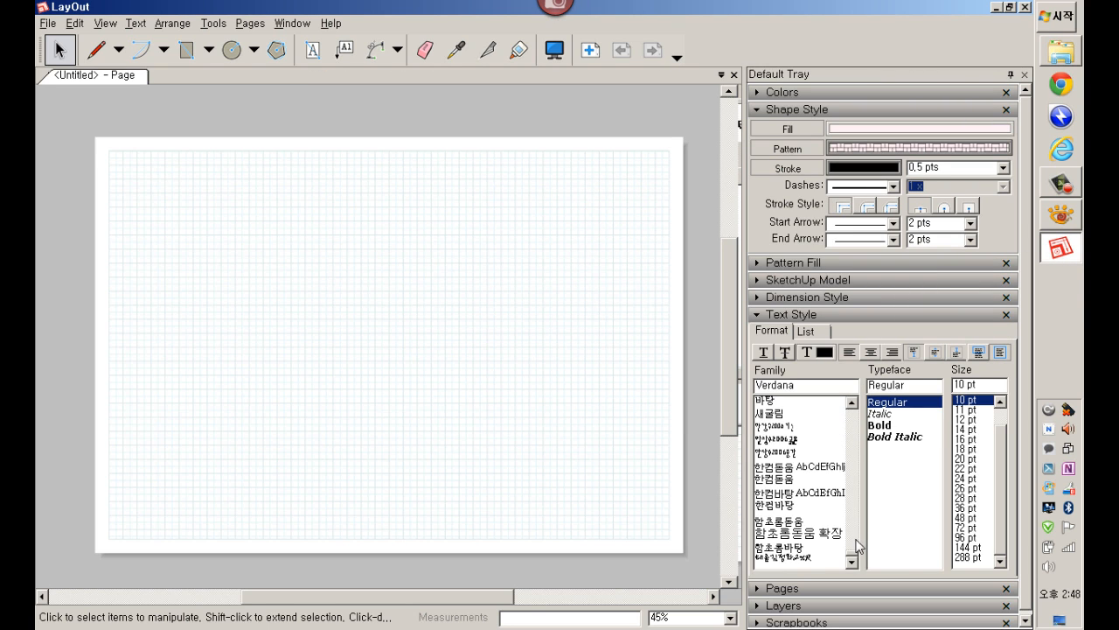
pyautogui.scroll(10, 856, 540)
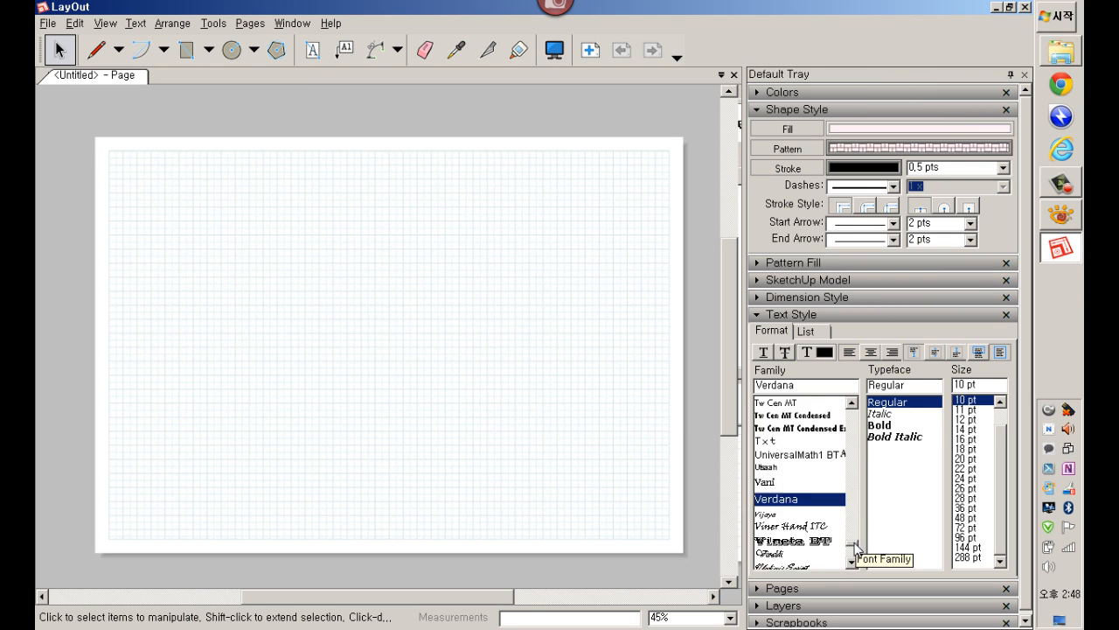
pyautogui.scroll(-10, 856, 549)
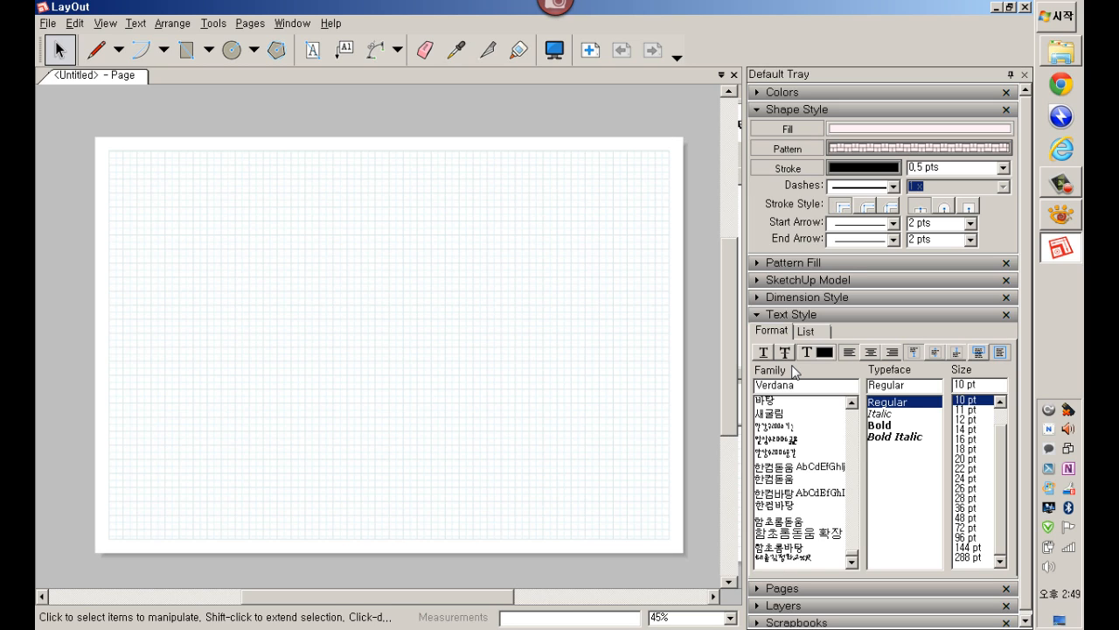
# Step: Switch to the Fonts folder and view the fonts as large icons, then return to the Details view
pyautogui.click(1052, 59)
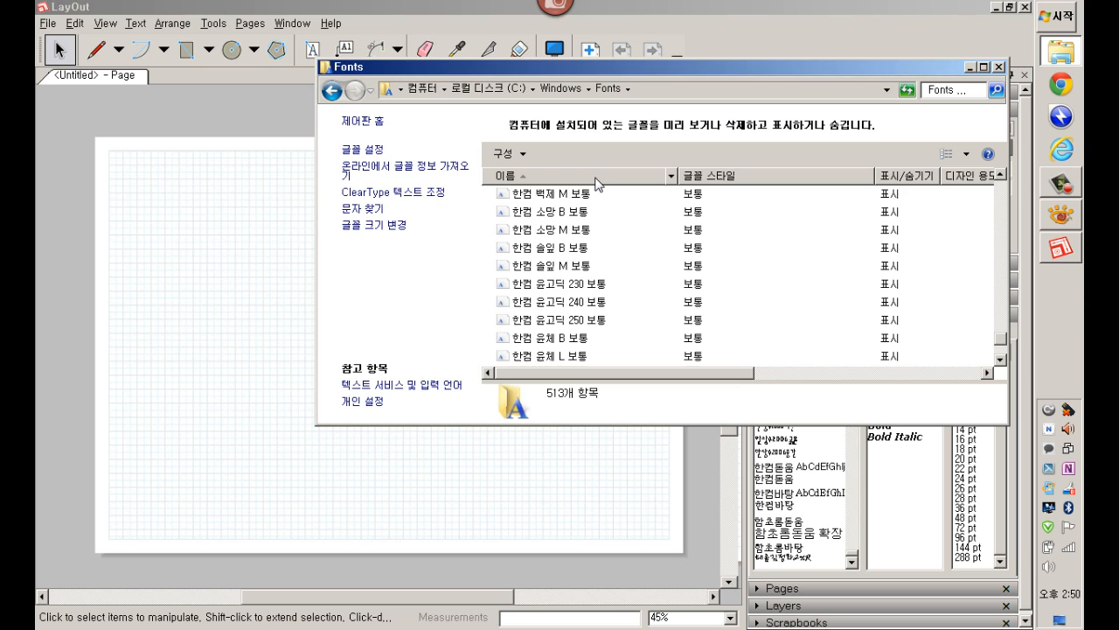
pyautogui.click(966, 154)
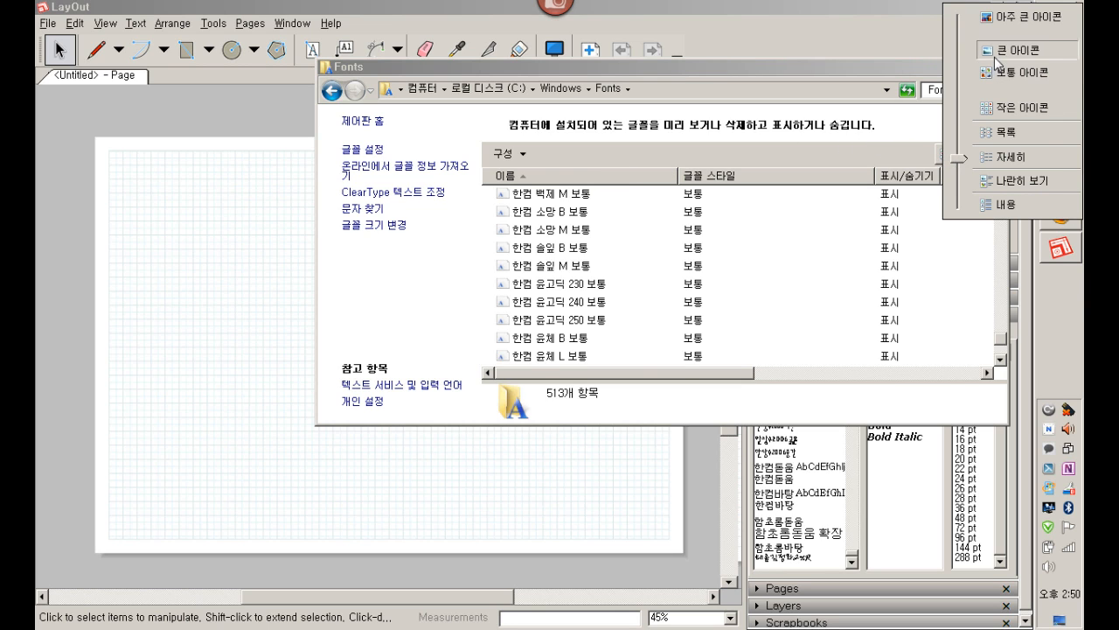
pyautogui.click(992, 72)
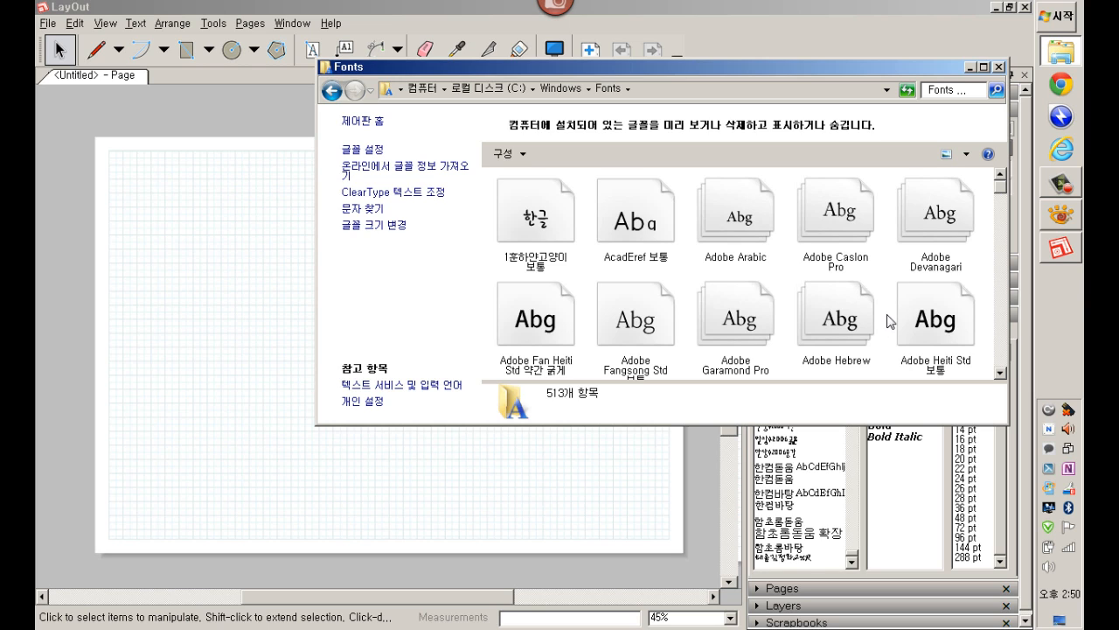
pyautogui.click(966, 155)
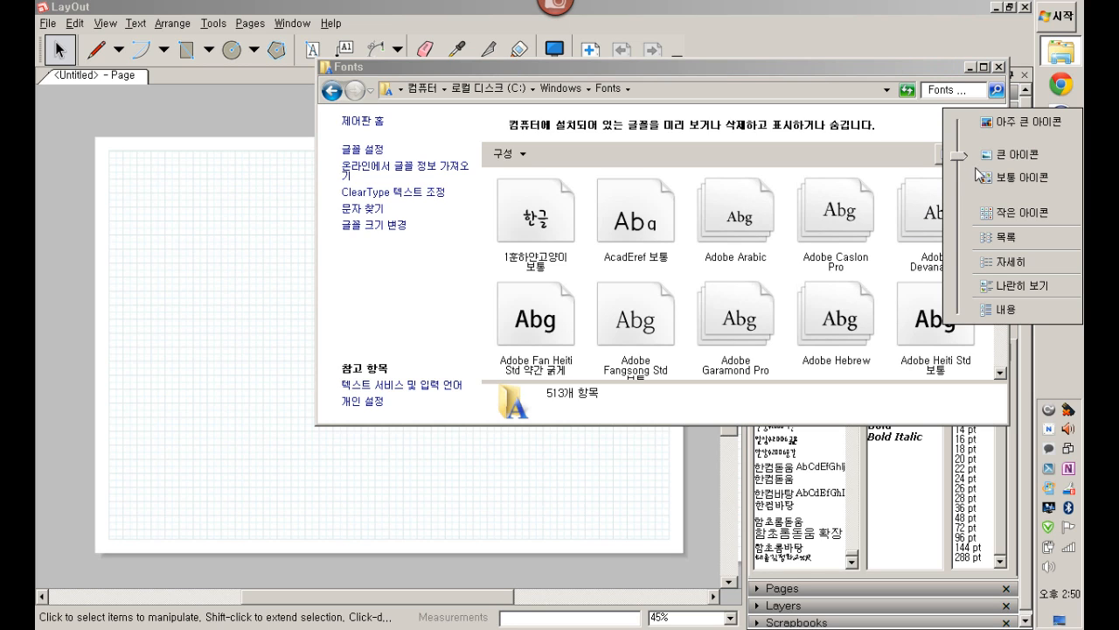
pyautogui.click(994, 260)
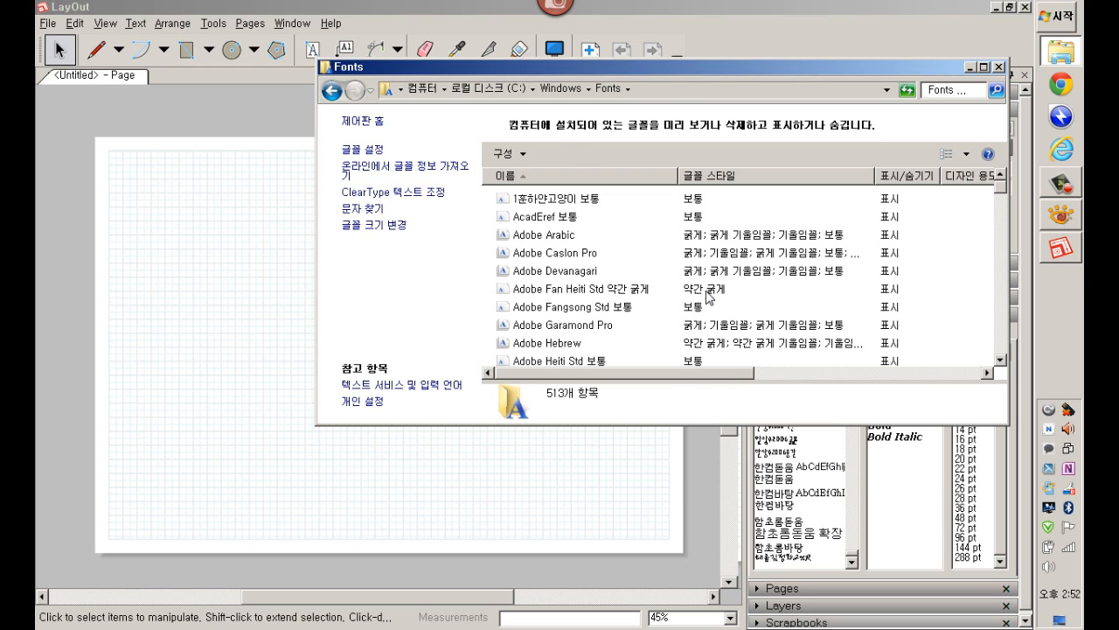
# Step: Look through the detailed font list from the Adobe fonts down to the Korean fonts, examining names, styles and show/hide status
pyautogui.click(709, 295)
pyautogui.scroll(-6, 708, 297)
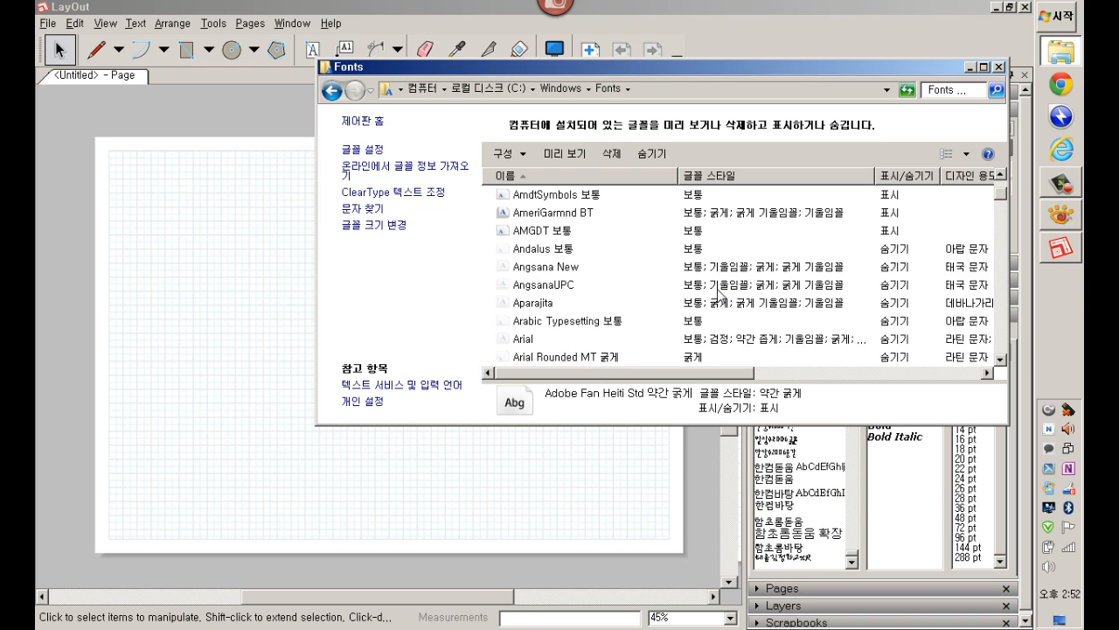
pyautogui.scroll(-3, 719, 294)
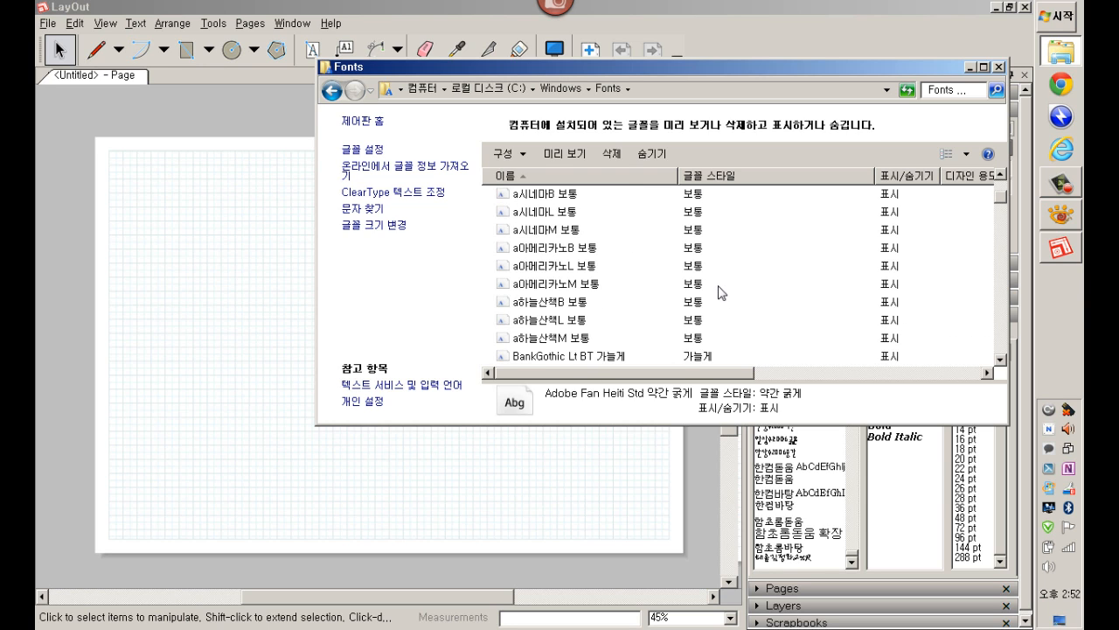
pyautogui.scroll(-3, 699, 306)
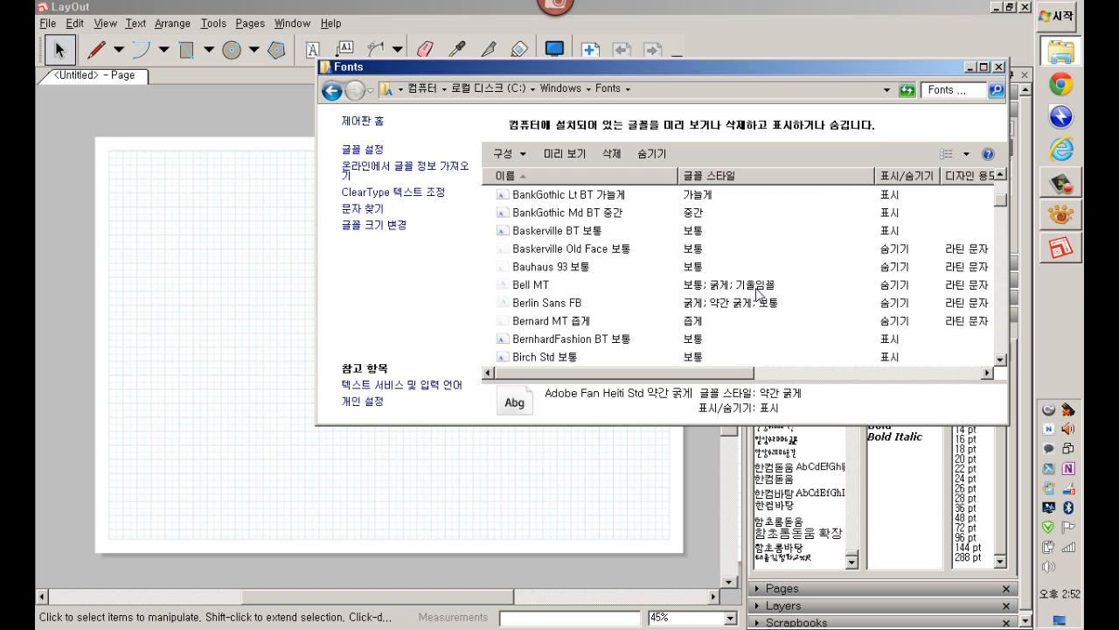
pyautogui.scroll(-12, 757, 295)
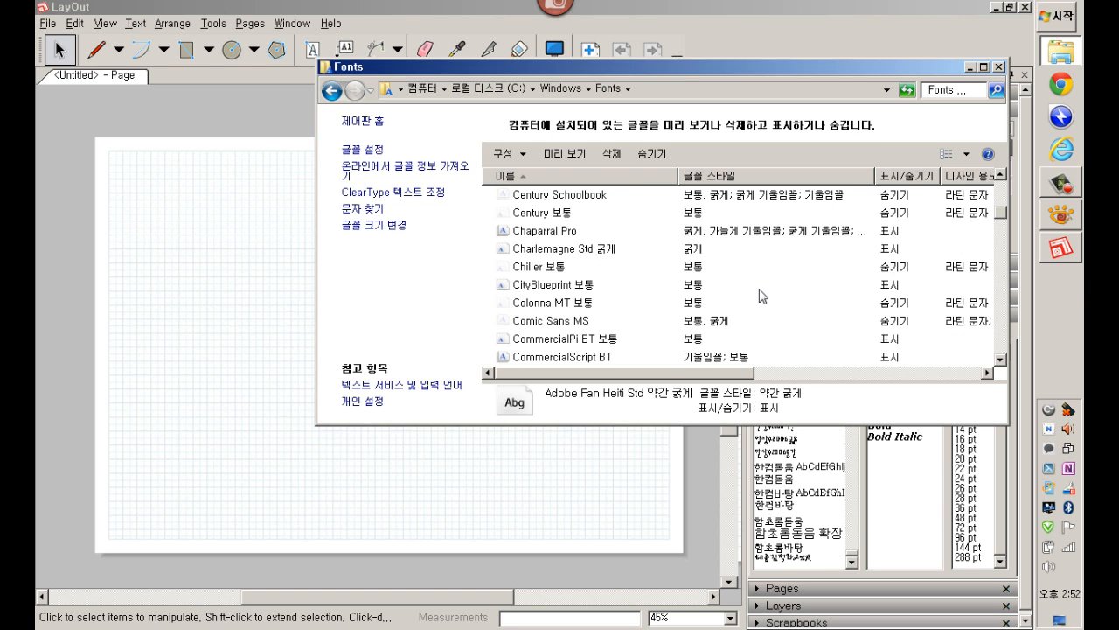
pyautogui.scroll(-3, 760, 296)
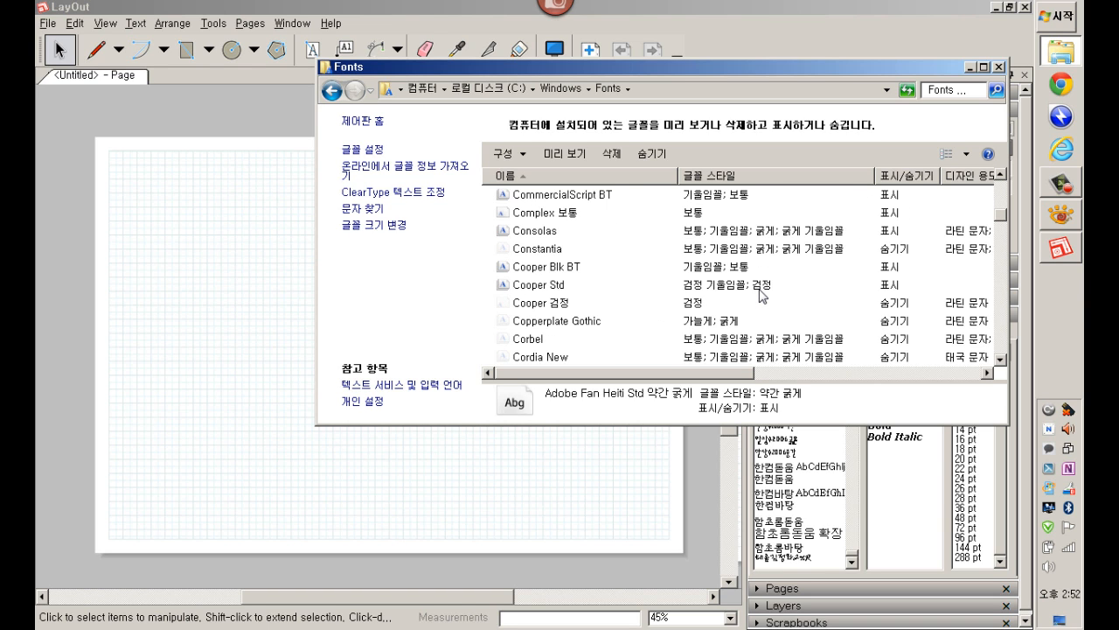
pyautogui.scroll(-10, 760, 295)
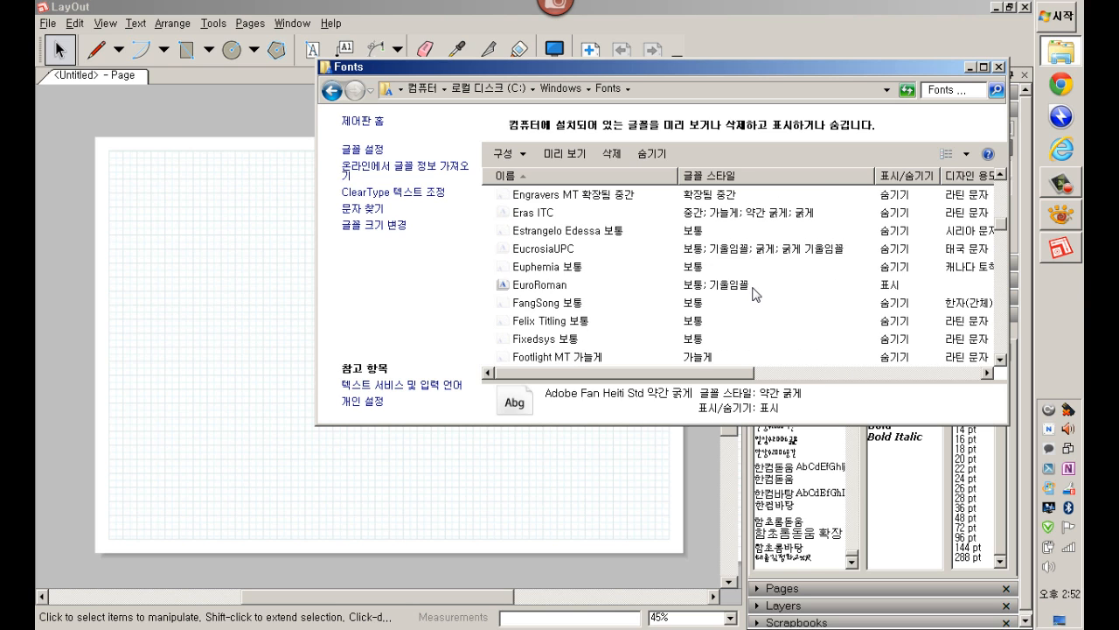
pyautogui.scroll(-20, 757, 296)
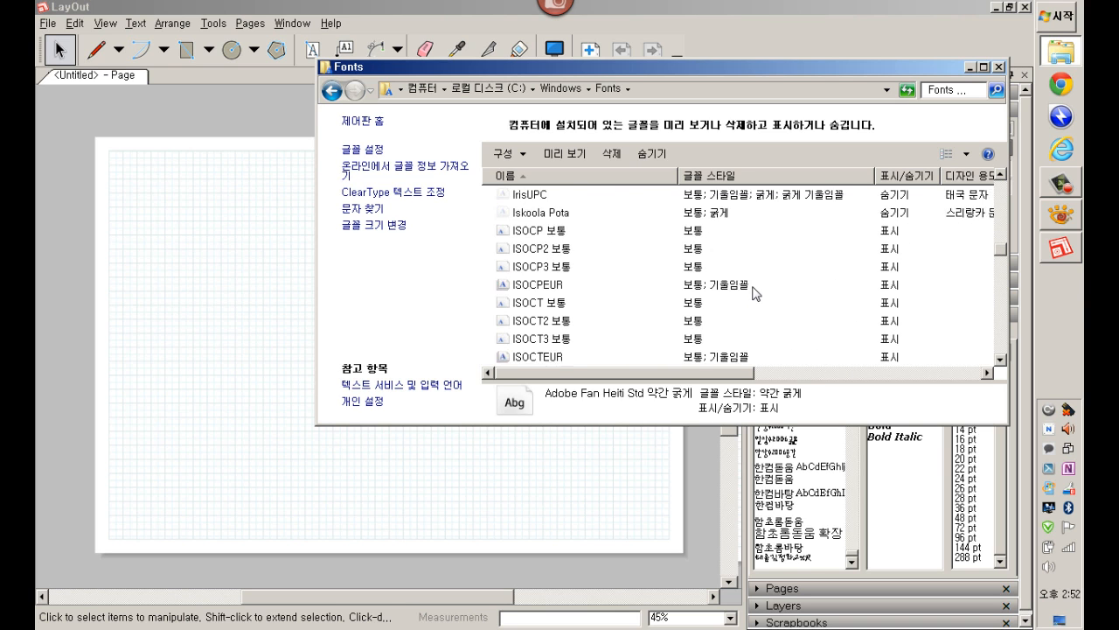
pyautogui.scroll(-20, 757, 294)
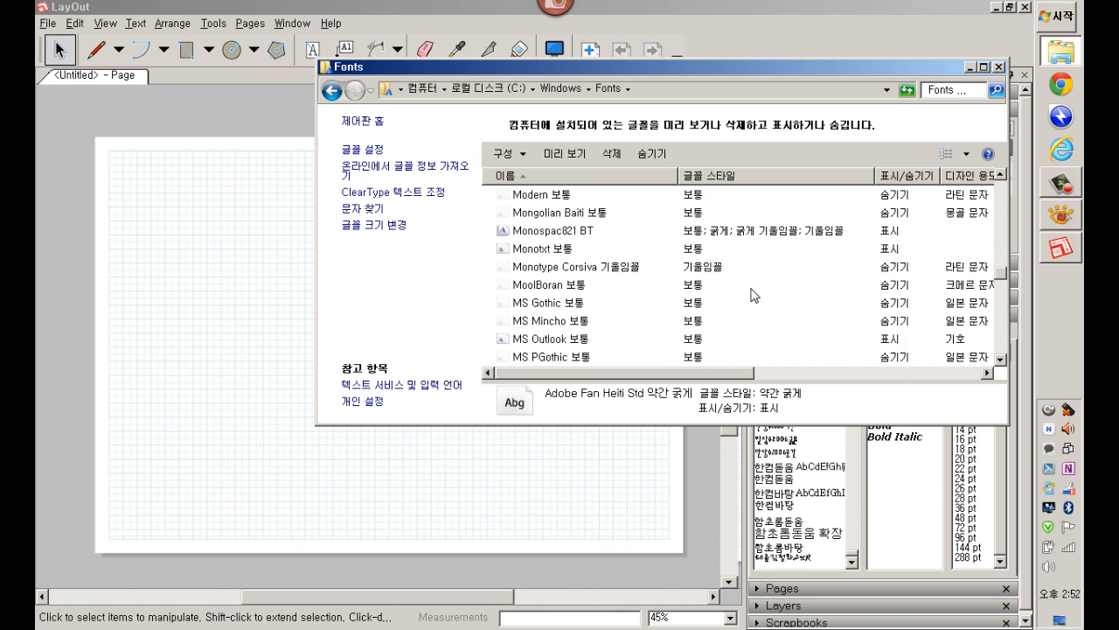
pyautogui.scroll(-20, 753, 295)
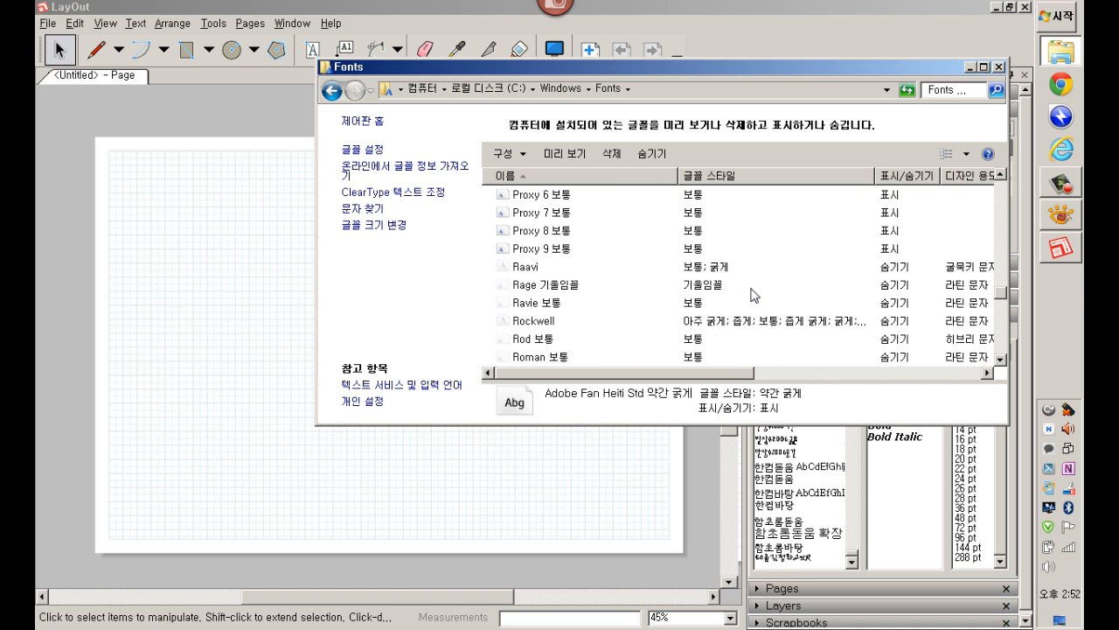
pyautogui.scroll(-20, 754, 295)
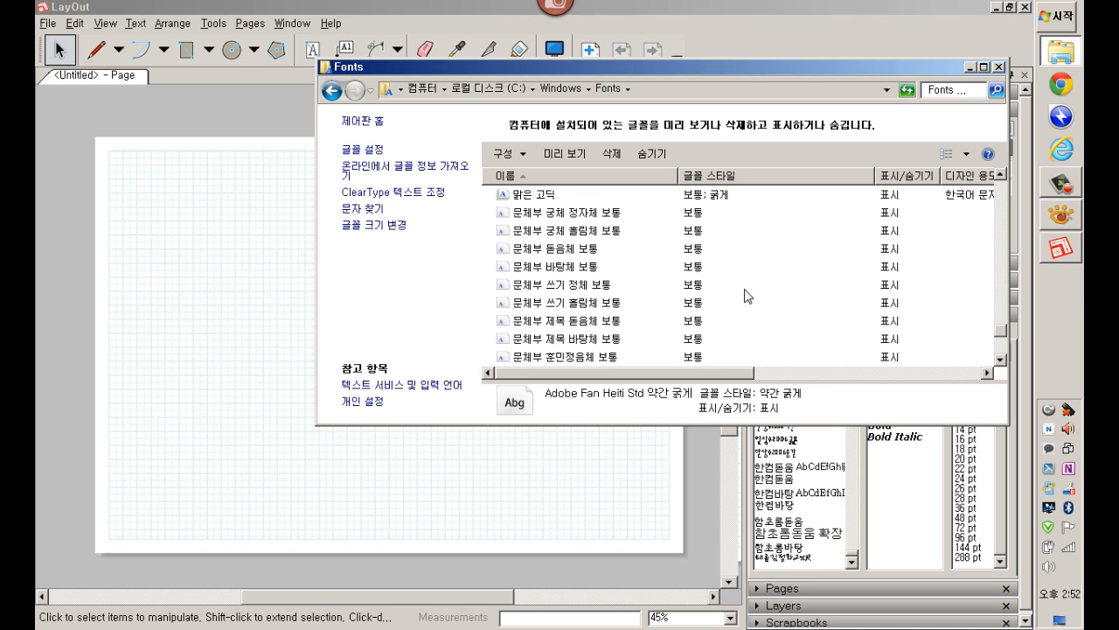
# Step: Preview the 돋움체 보통 font's sample text and close the preview
pyautogui.scroll(5, 747, 296)
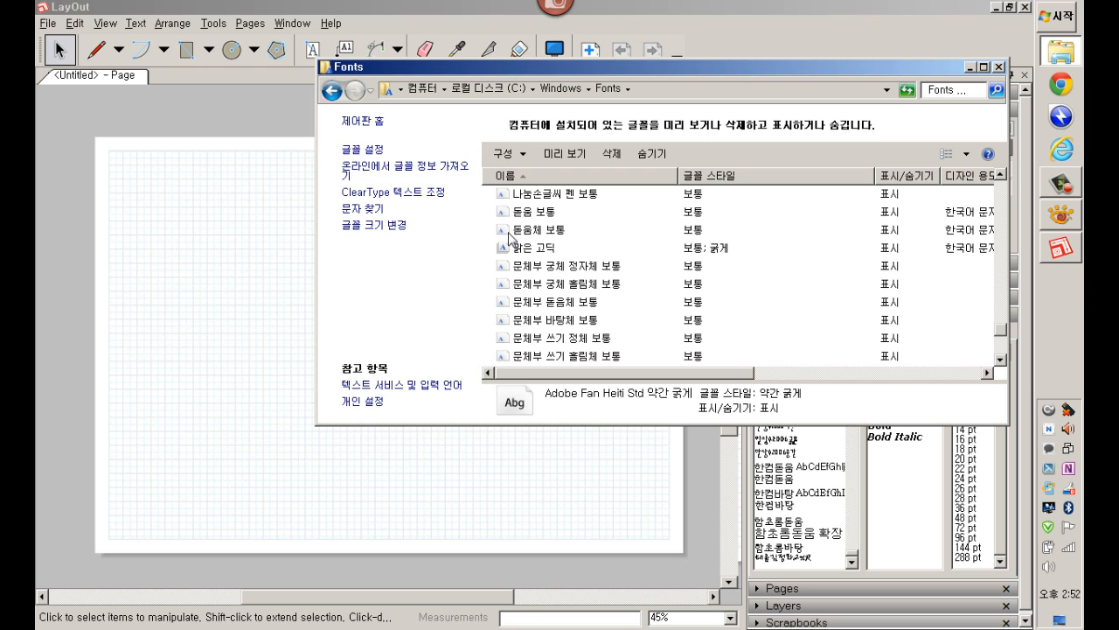
pyautogui.click(510, 232)
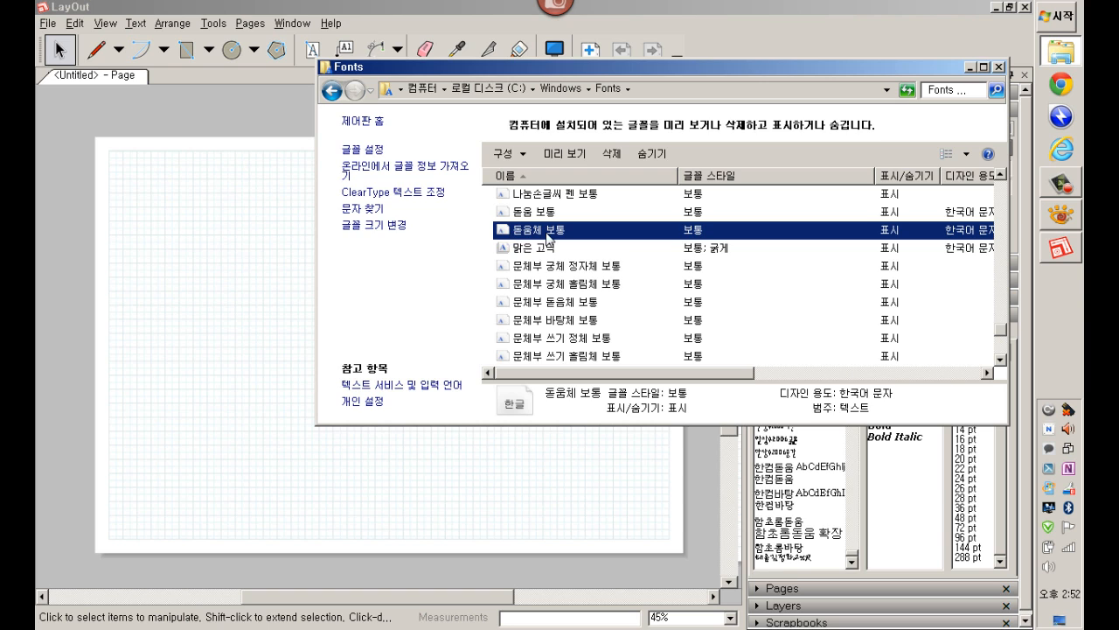
pyautogui.doubleClick(549, 236)
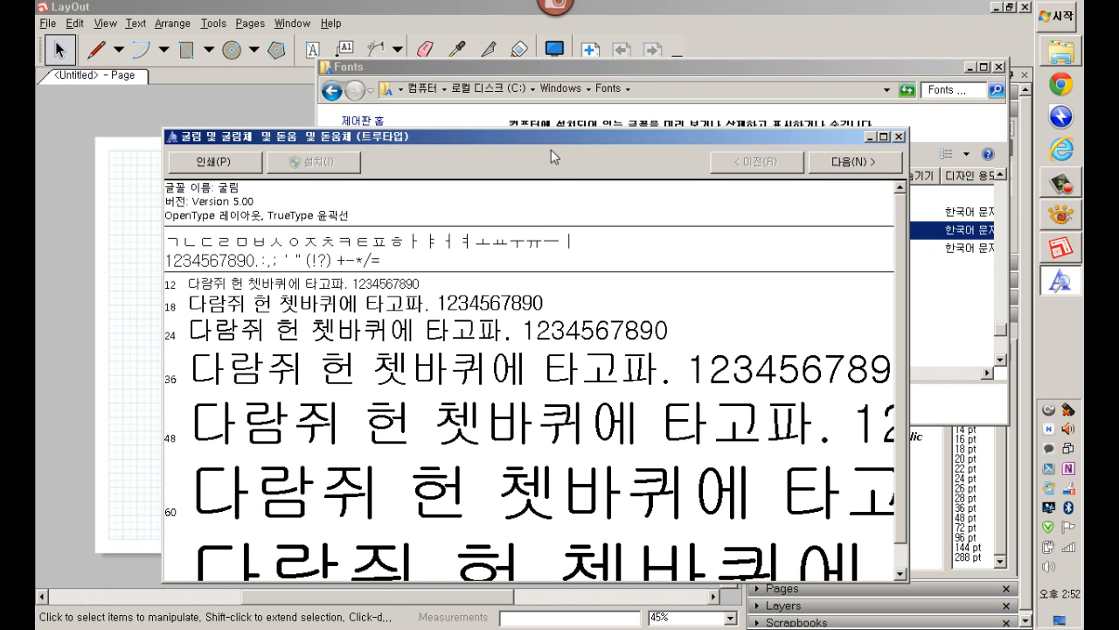
pyautogui.moveTo(562, 138); pyautogui.dragTo(591, 68)
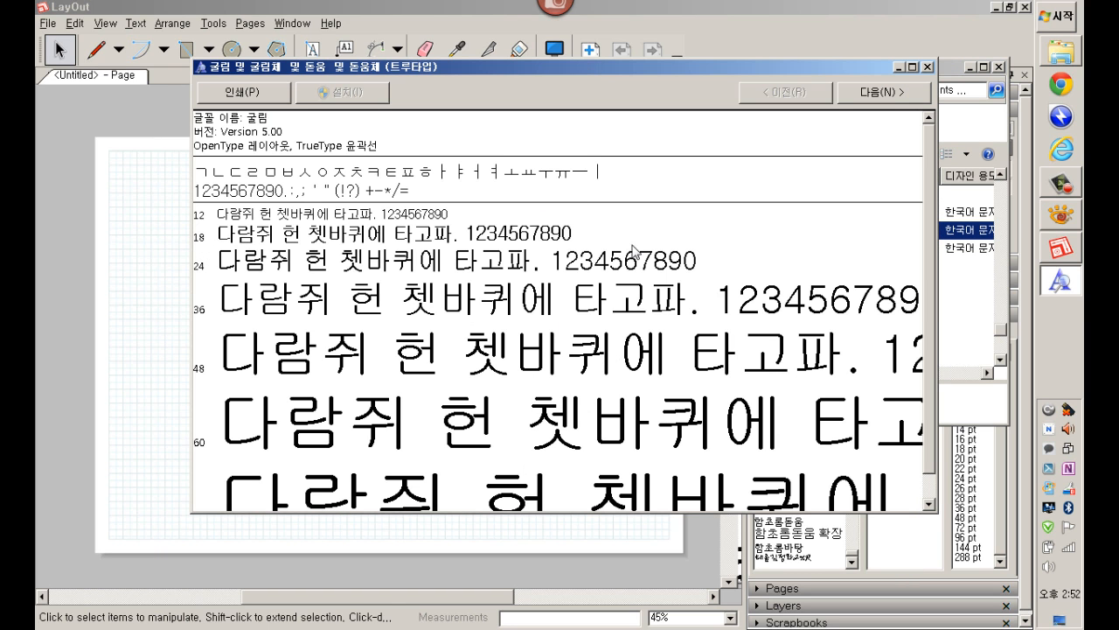
pyautogui.click(928, 66)
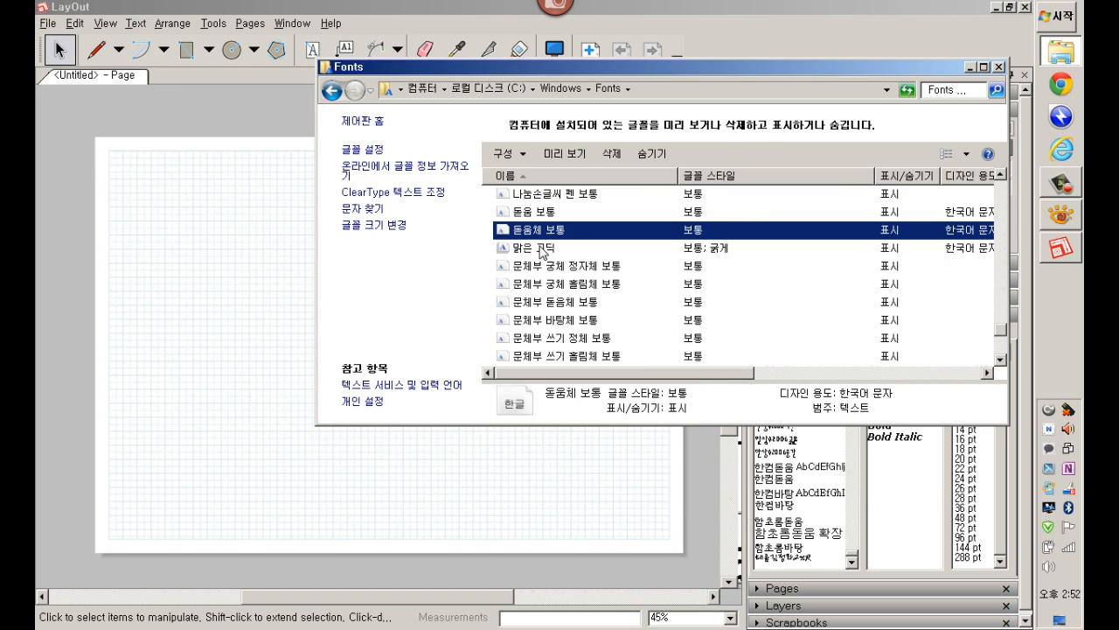
# Step: Open the 맑은 고딕 font family to examine its individual typefaces and return to the Fonts folder
pyautogui.doubleClick(541, 251)
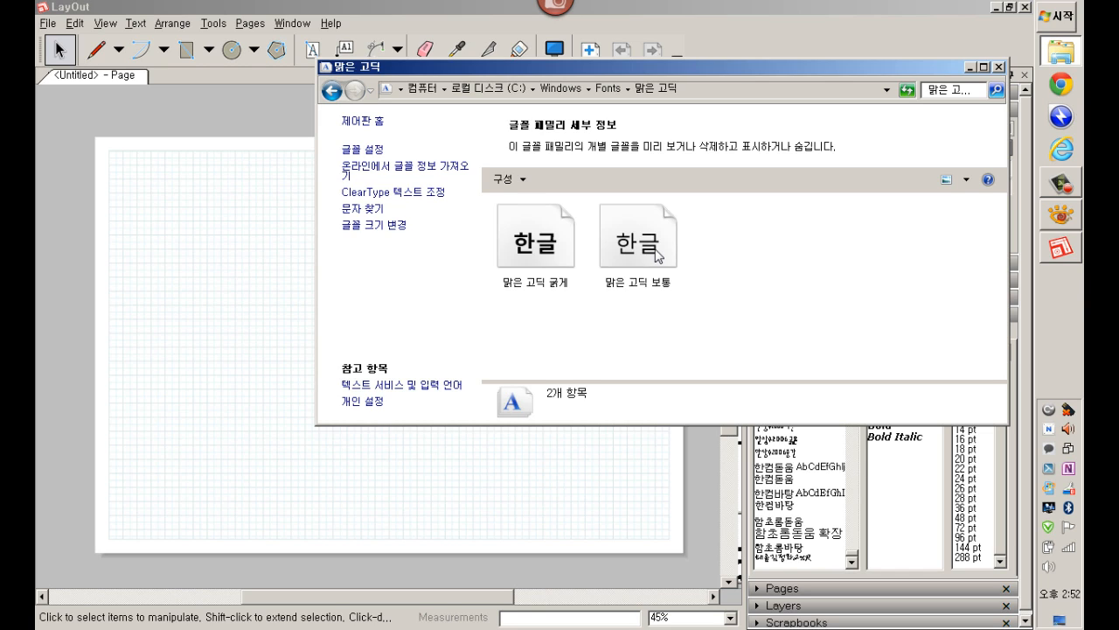
pyautogui.click(334, 94)
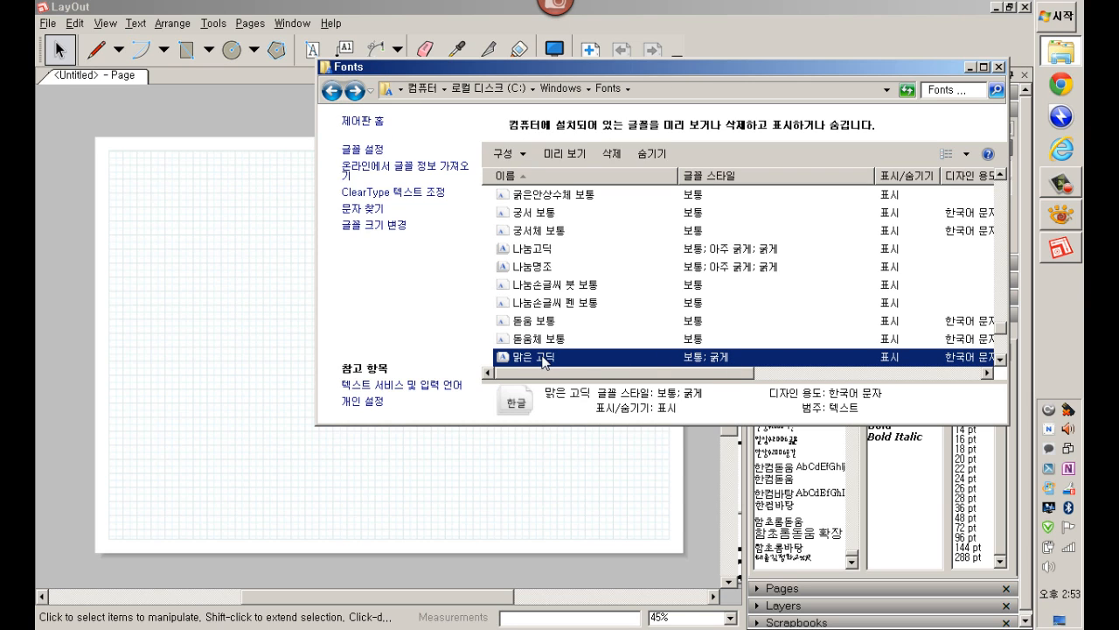
pyautogui.doubleClick(544, 357)
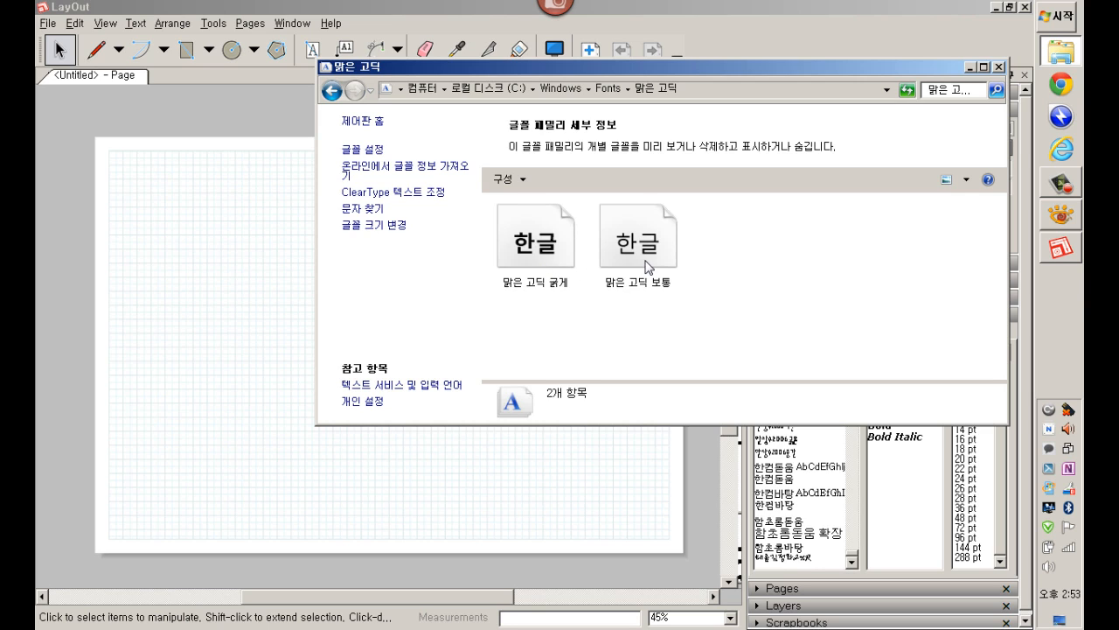
pyautogui.click(330, 92)
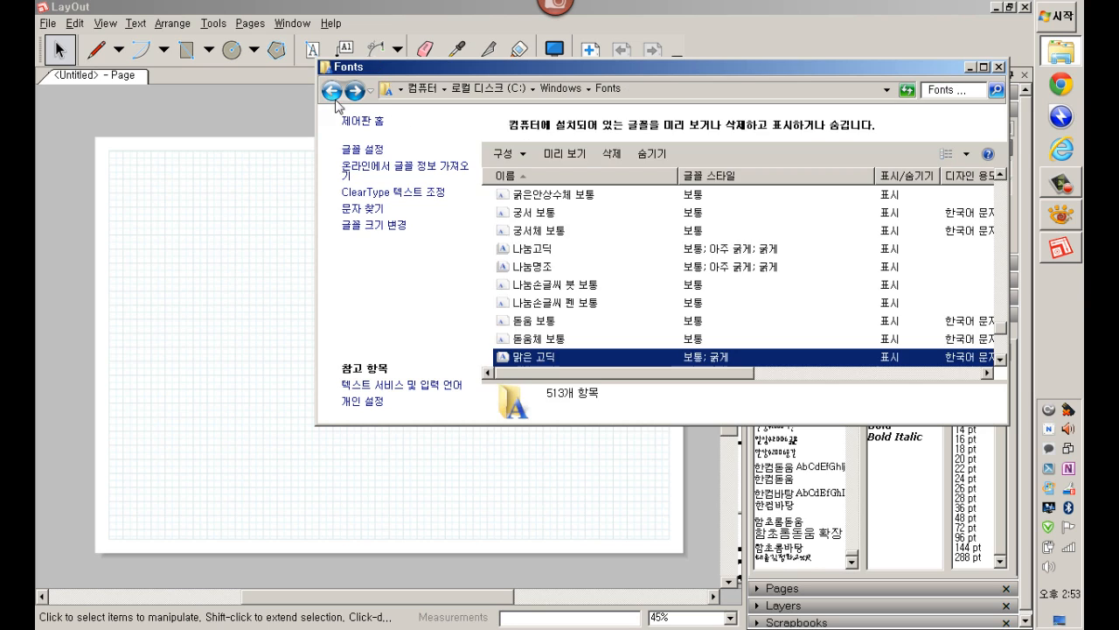
pyautogui.scroll(-3, 592, 282)
pyautogui.scroll(3, 592, 282)
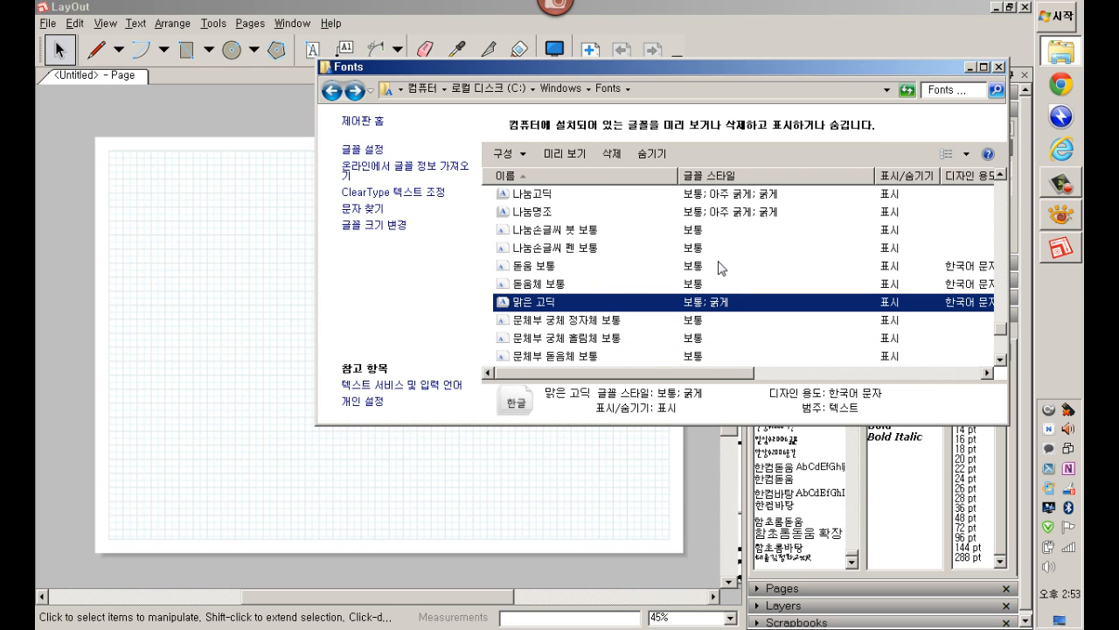
# Step: Check the font family list in LayOut again, then return to the Fonts folder and browse further down to the 한컴 fonts
pyautogui.click(1060, 248)
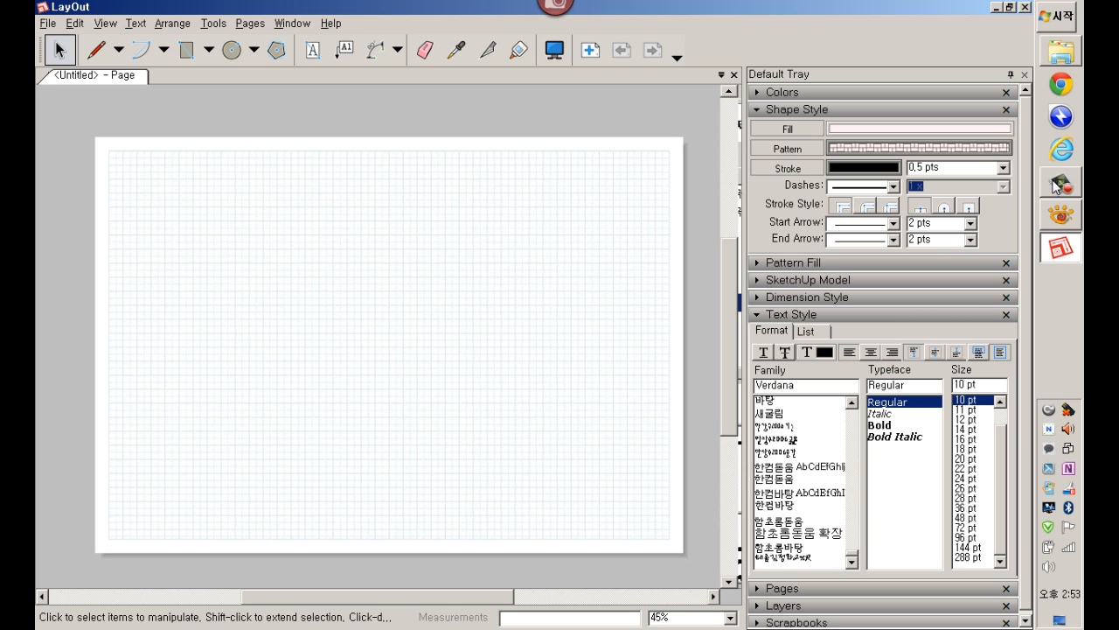
pyautogui.click(1061, 52)
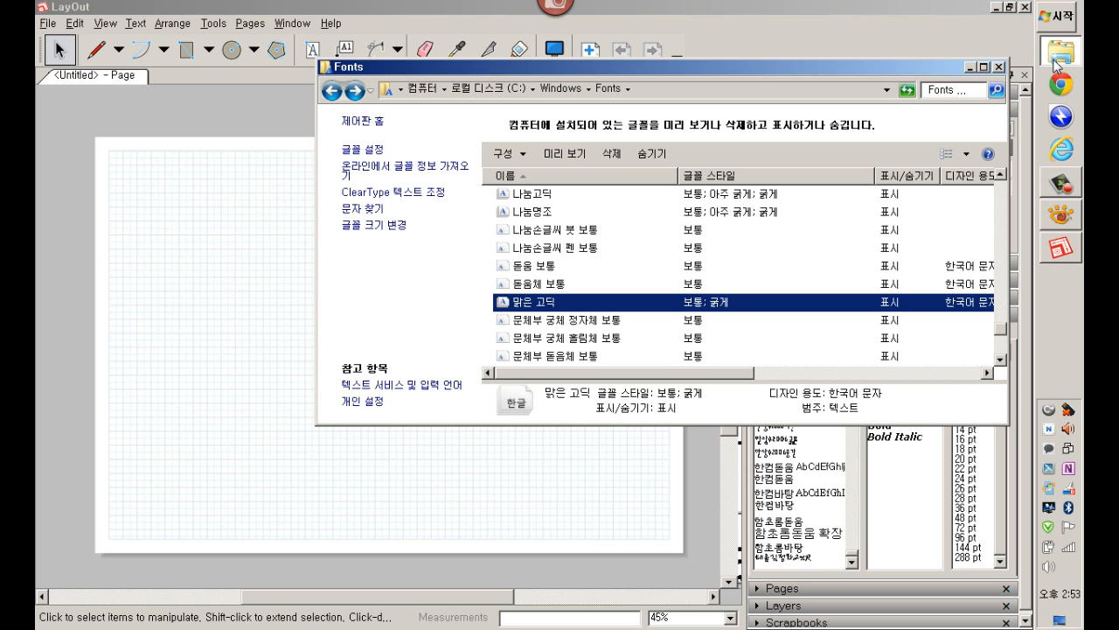
pyautogui.scroll(-3, 638, 302)
pyautogui.scroll(-2, 639, 302)
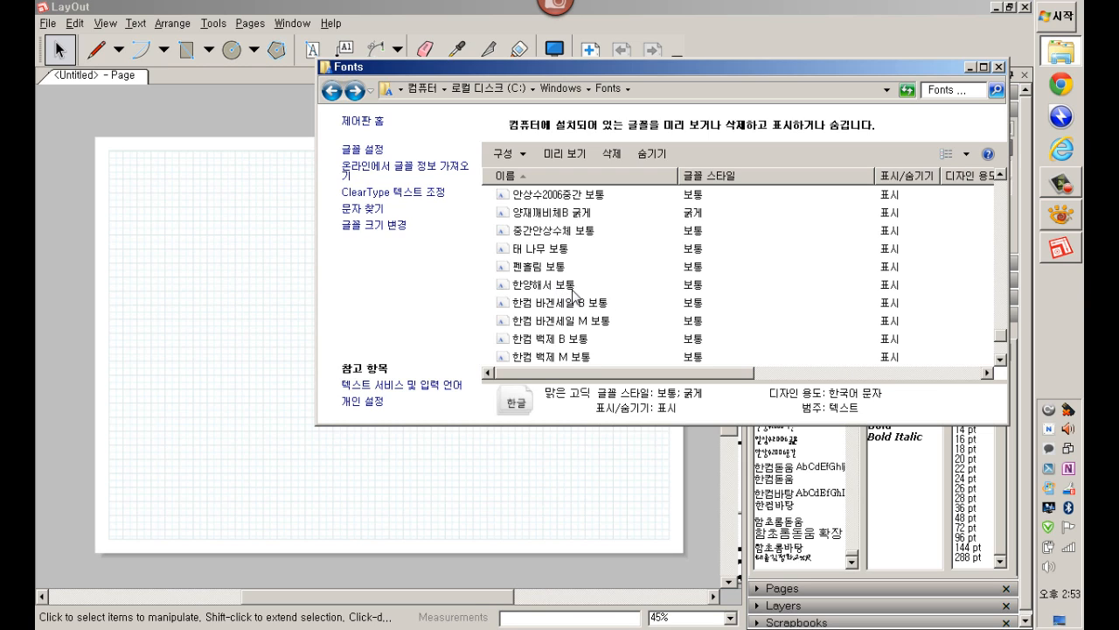
# Step: Preview the 한컴 백제 B font's sample text, close the preview, and check LayOut's font family list again
pyautogui.scroll(-1, 573, 293)
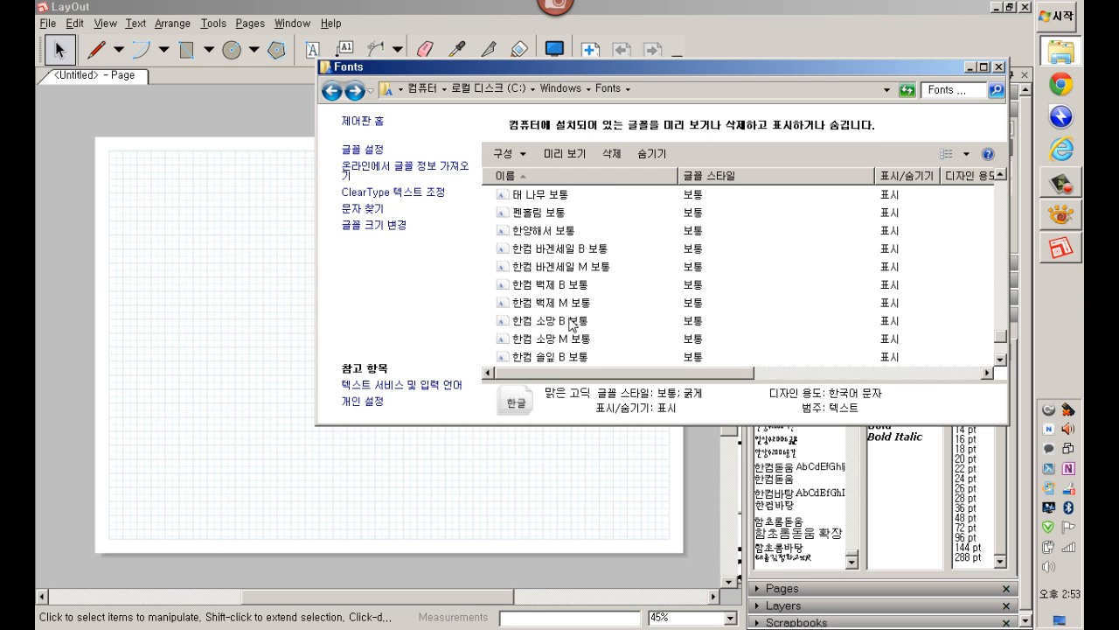
pyautogui.doubleClick(584, 288)
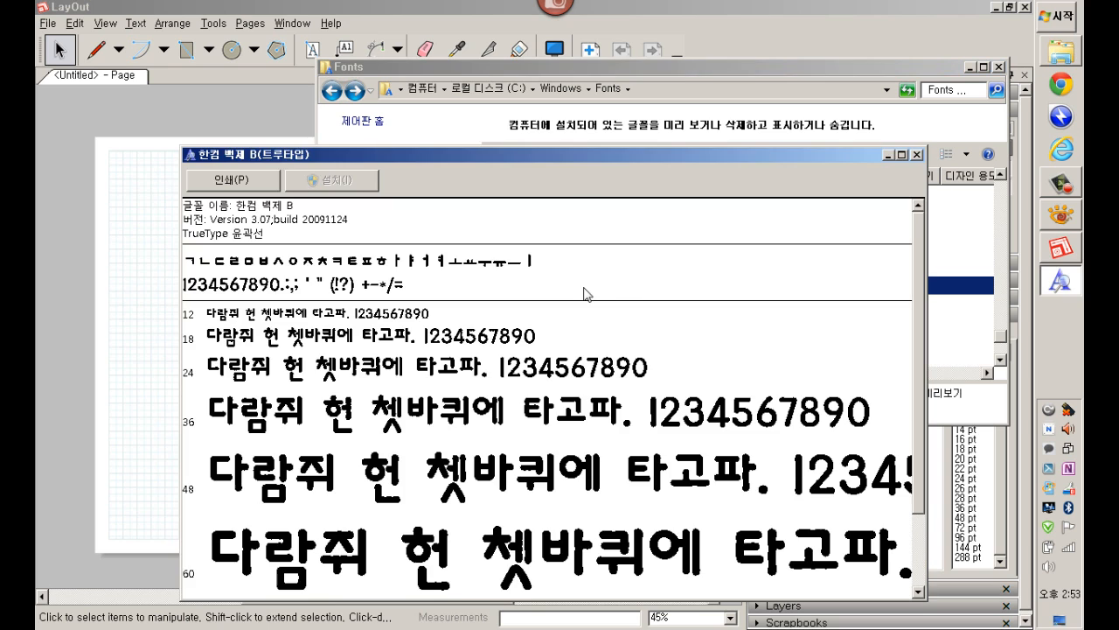
pyautogui.click(916, 155)
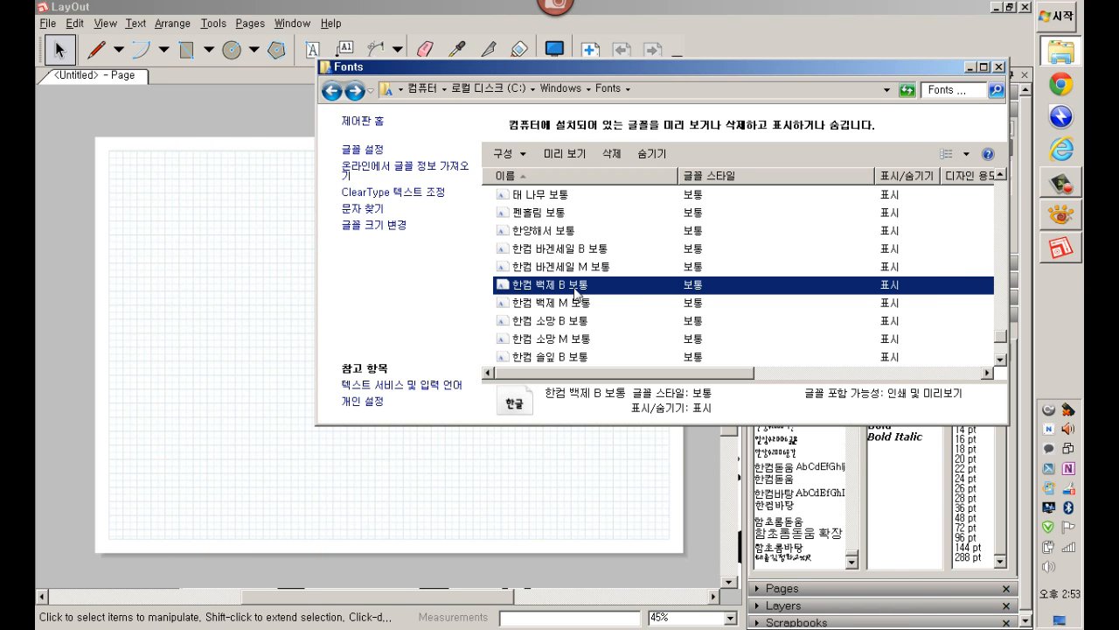
pyautogui.click(574, 305)
pyautogui.click(577, 291)
pyautogui.click(574, 306)
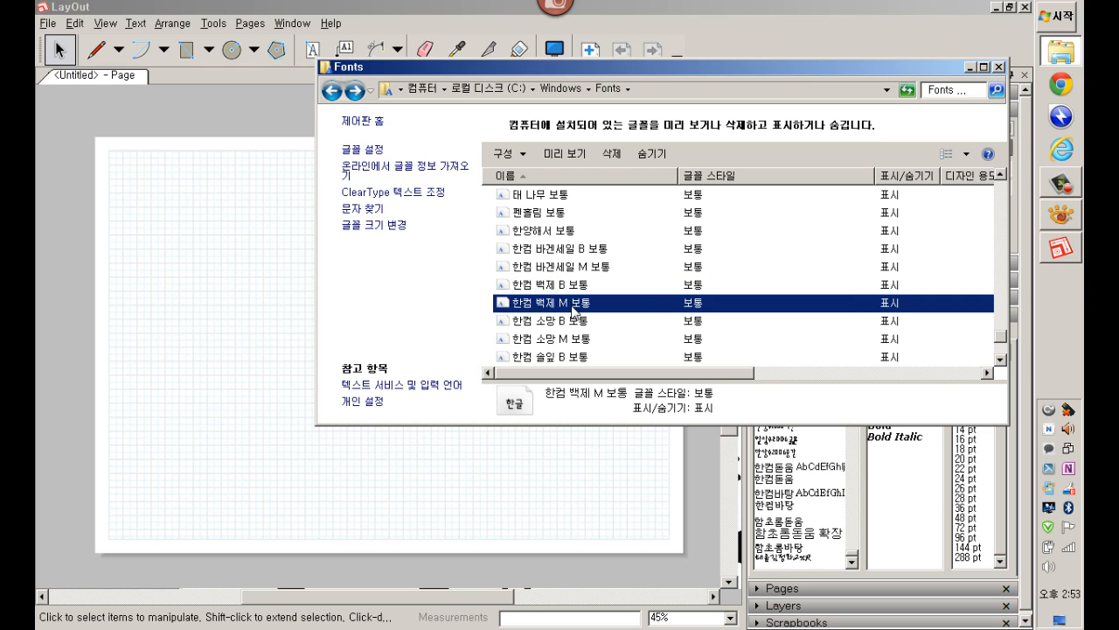
pyautogui.click(1059, 256)
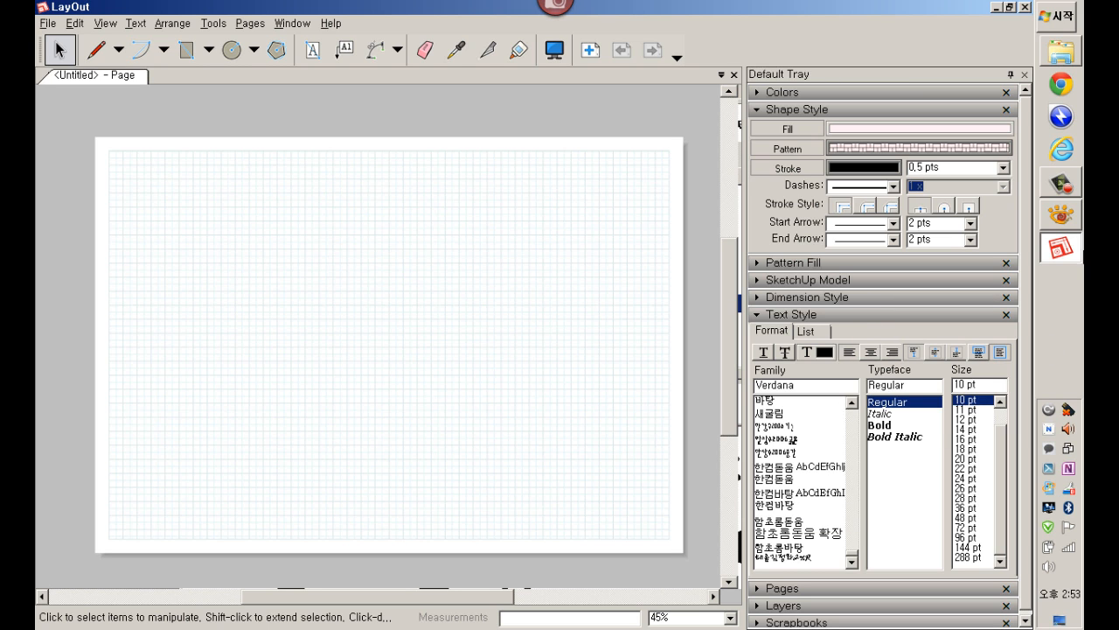
# Step: Launch 폰트통v1.4 from the 8강 folder in XnView and accept its licence agreement to reach the TrueType font list
pyautogui.click(1069, 244)
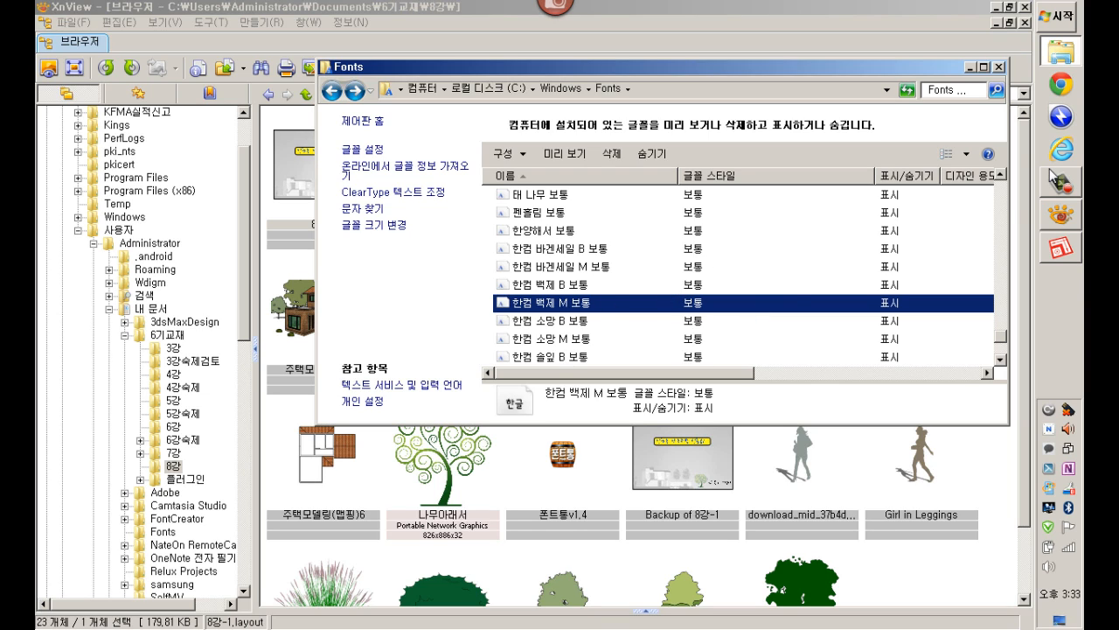
pyautogui.click(571, 465)
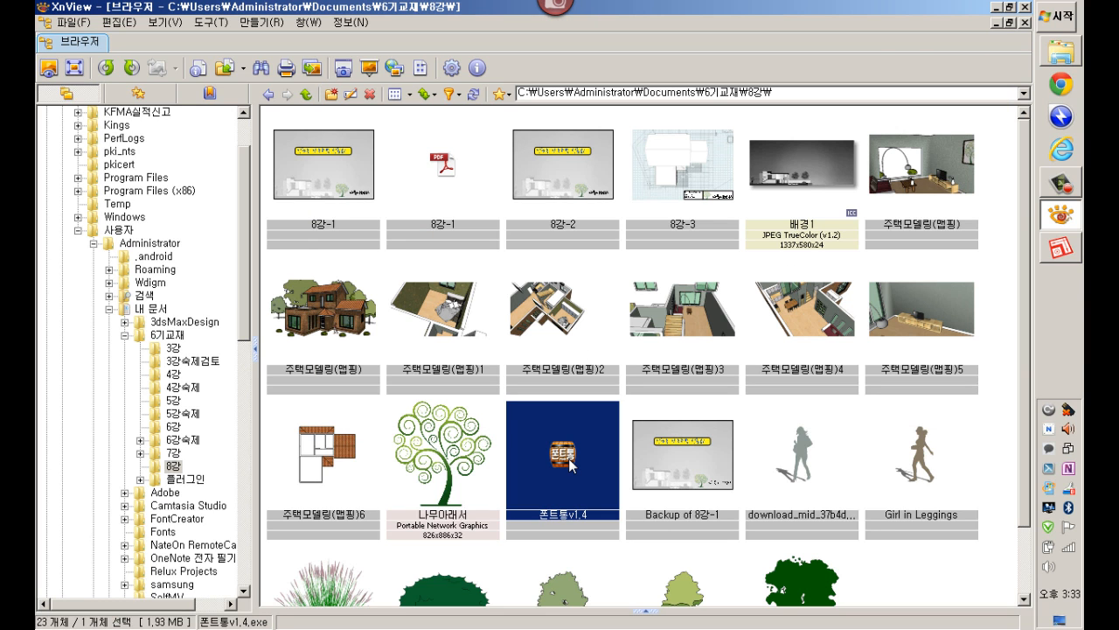
pyautogui.doubleClick(570, 464)
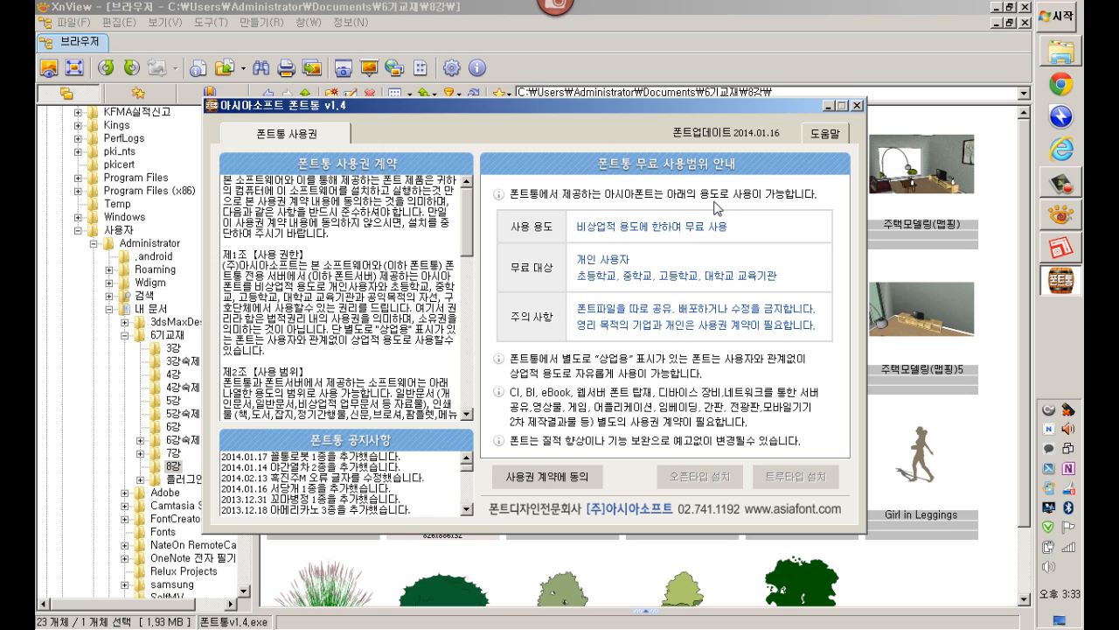
pyautogui.click(551, 476)
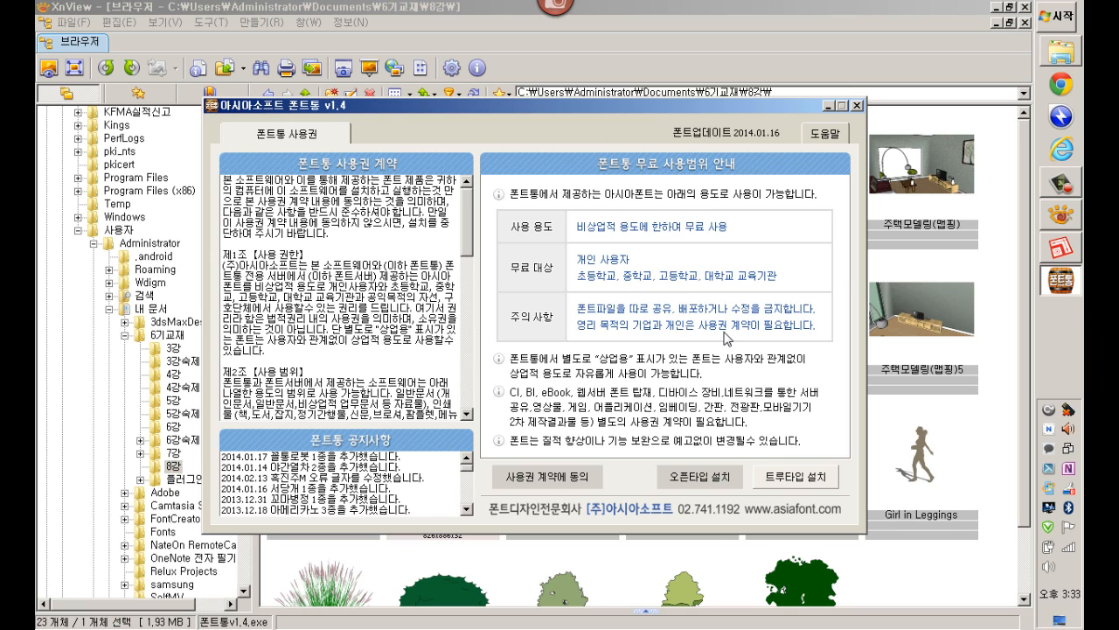
pyautogui.click(777, 476)
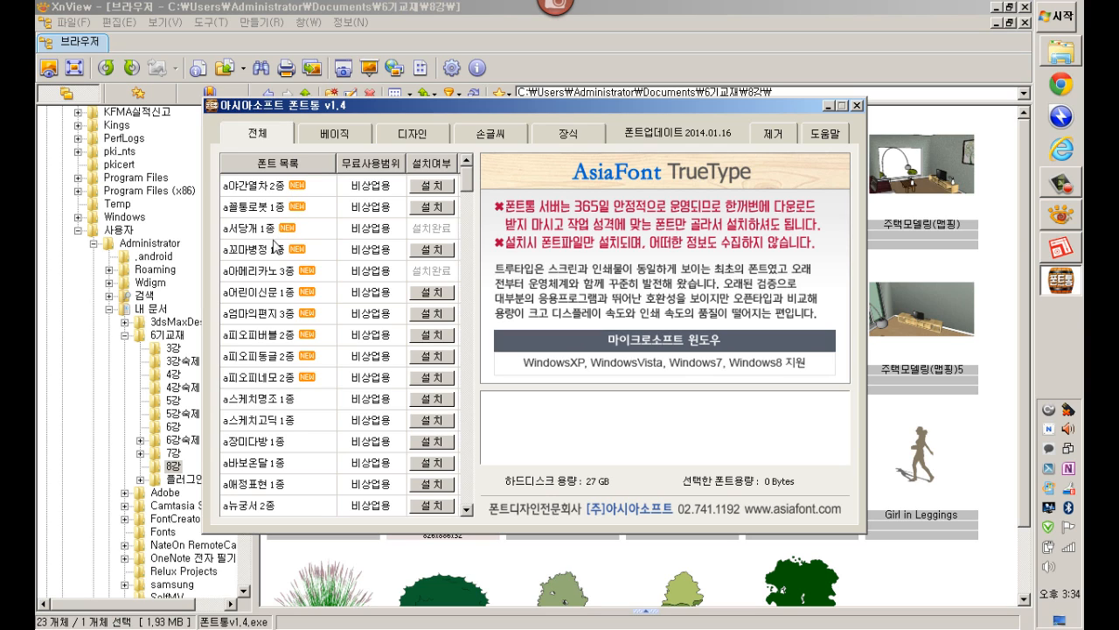
# Step: Preview the a엄마의편지 and a장미다방 font samples in the 폰트통 list, checking LayOut in between
pyautogui.click(288, 316)
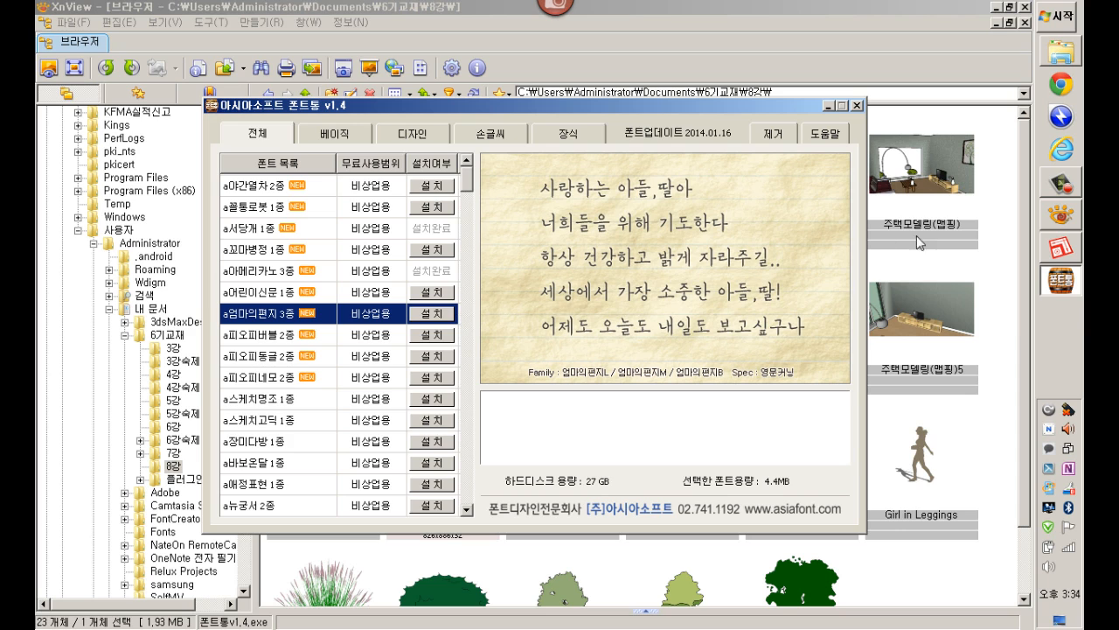
pyautogui.click(1056, 254)
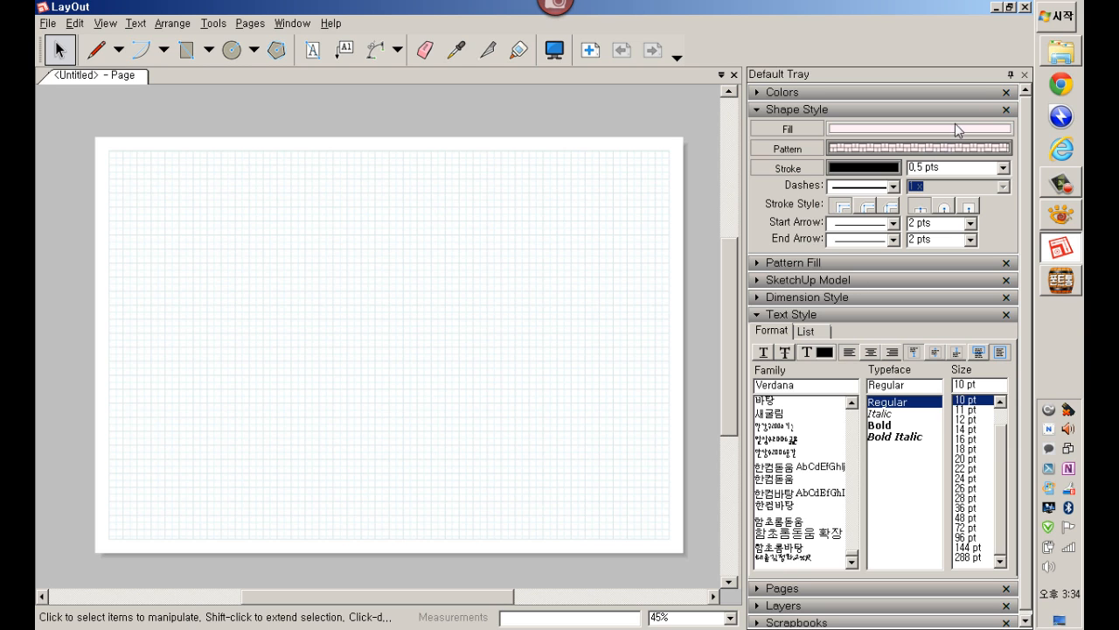
pyautogui.click(1068, 285)
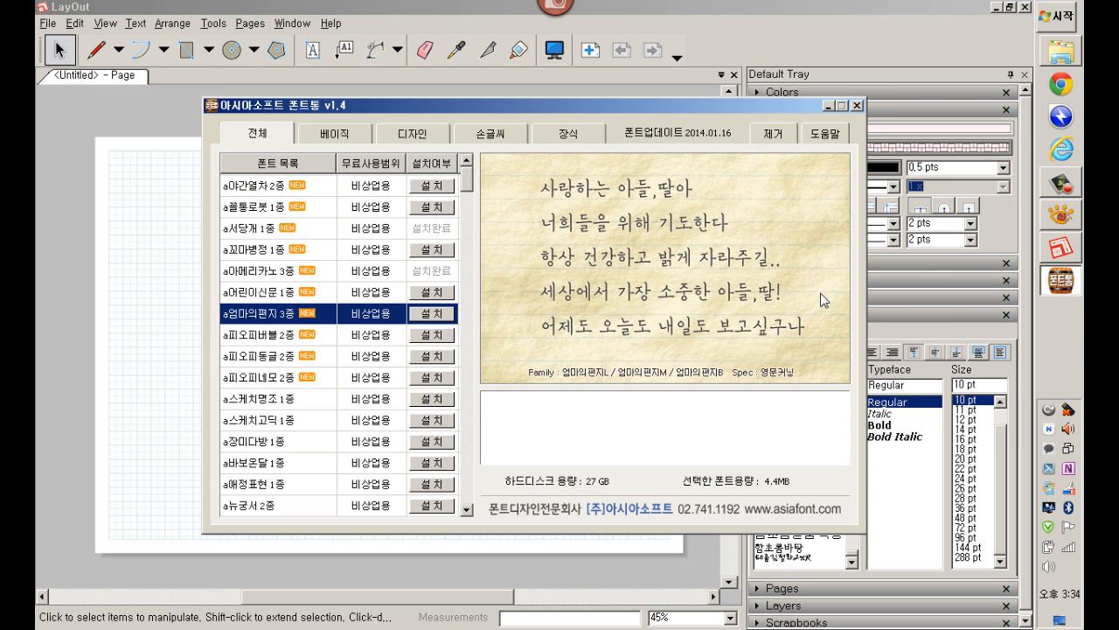
pyautogui.scroll(-2, 365, 374)
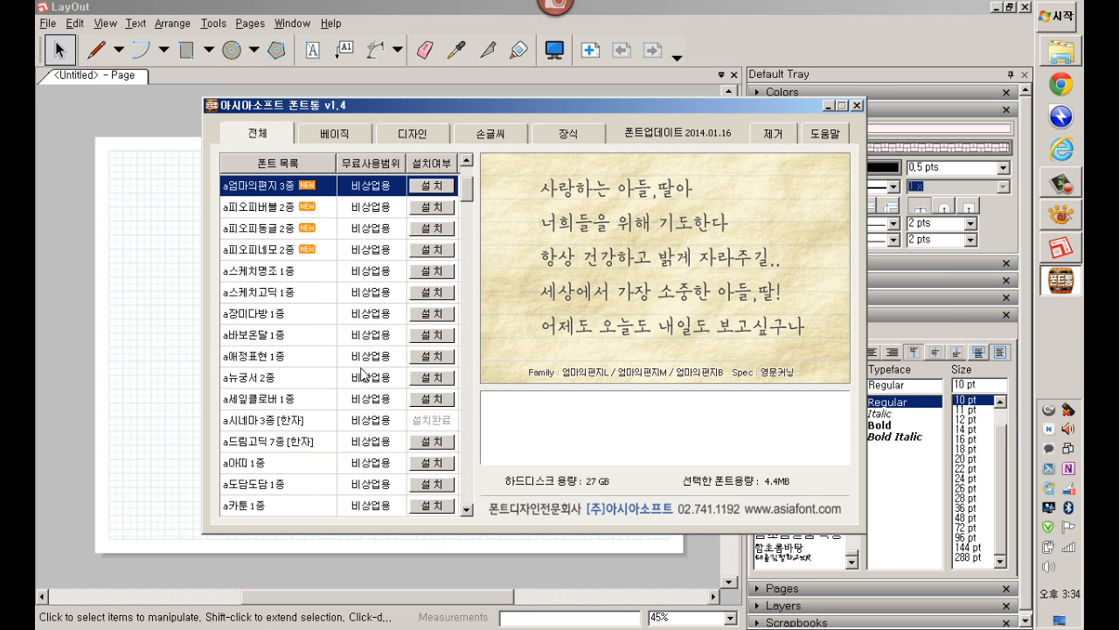
pyautogui.click(288, 314)
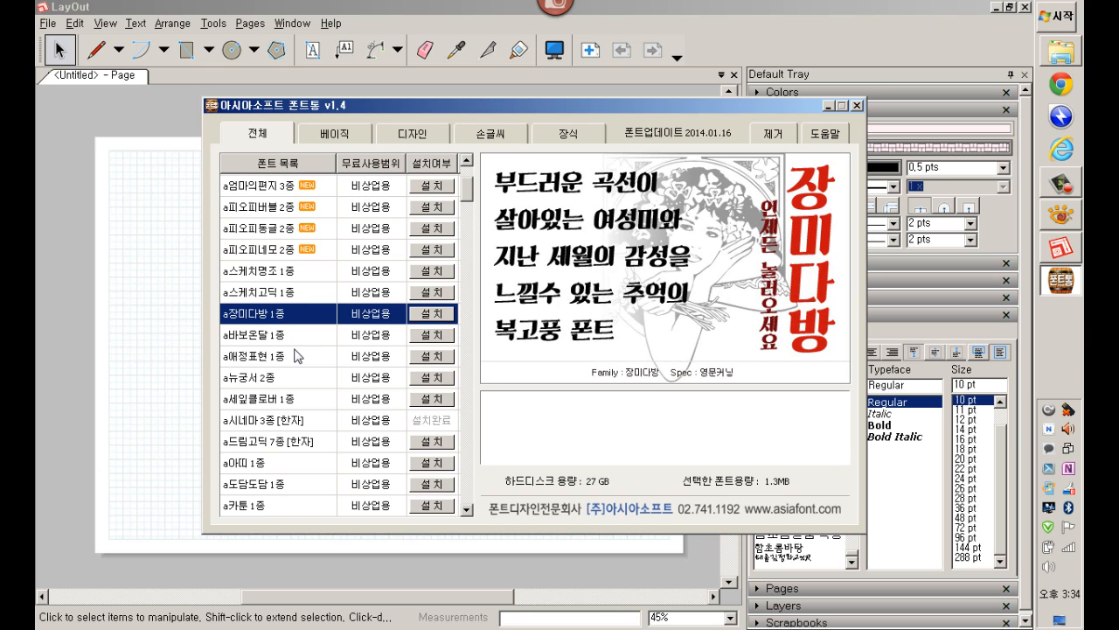
pyautogui.scroll(-2, 311, 397)
pyautogui.scroll(2, 312, 401)
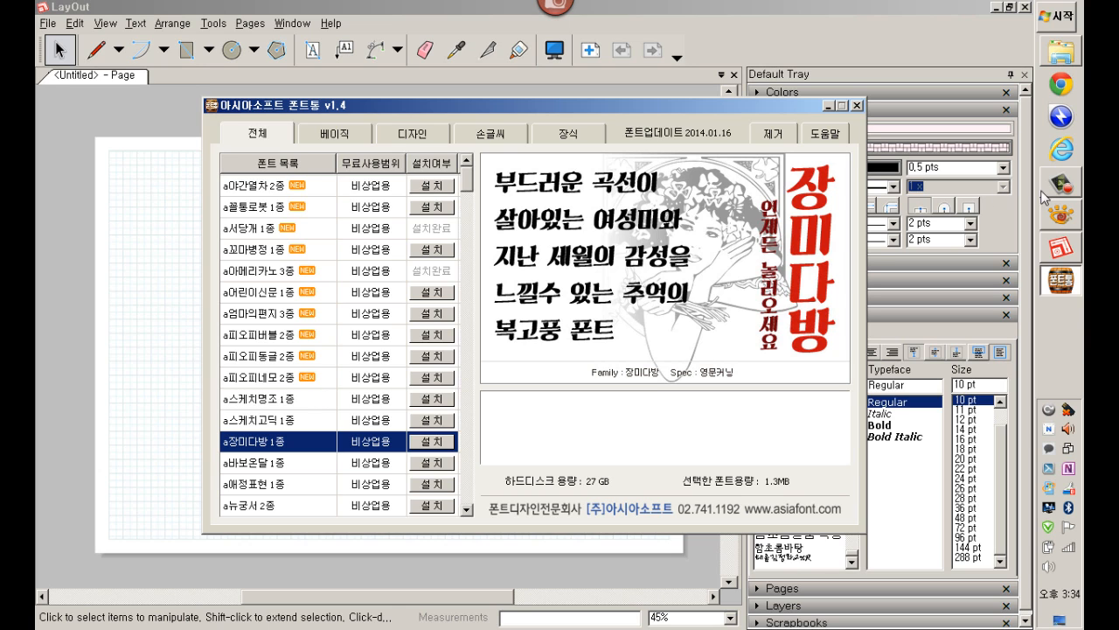
# Step: Switch to LayOut and look through its font families from the Korean fonts at the end back to those prefixed with "a"
pyautogui.click(1060, 248)
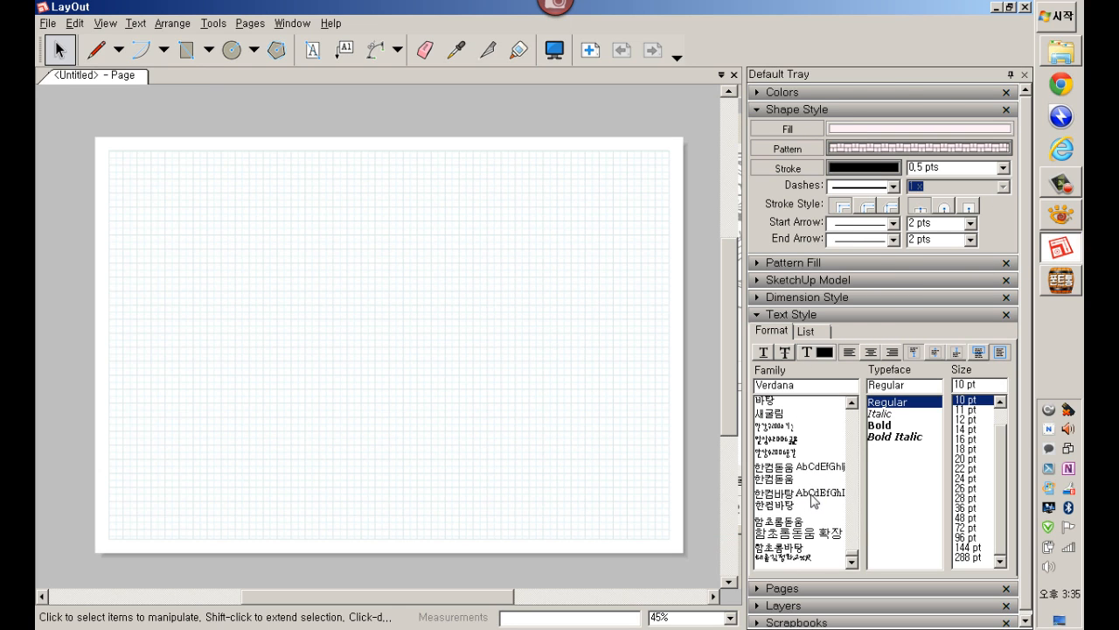
pyautogui.click(775, 557)
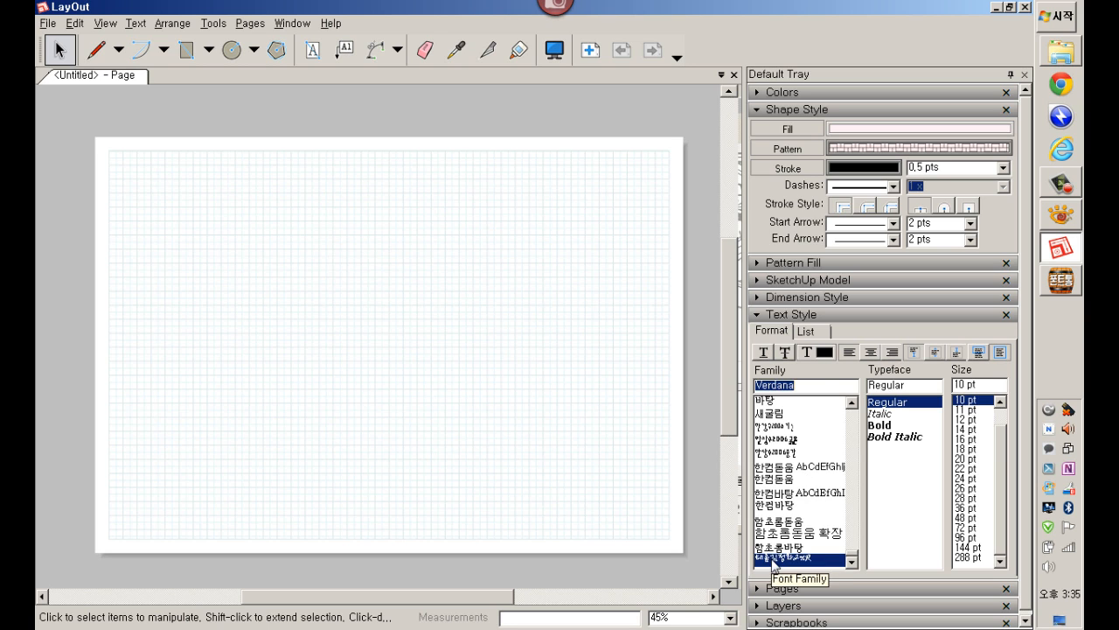
pyautogui.scroll(2, 791, 533)
pyautogui.scroll(1, 797, 522)
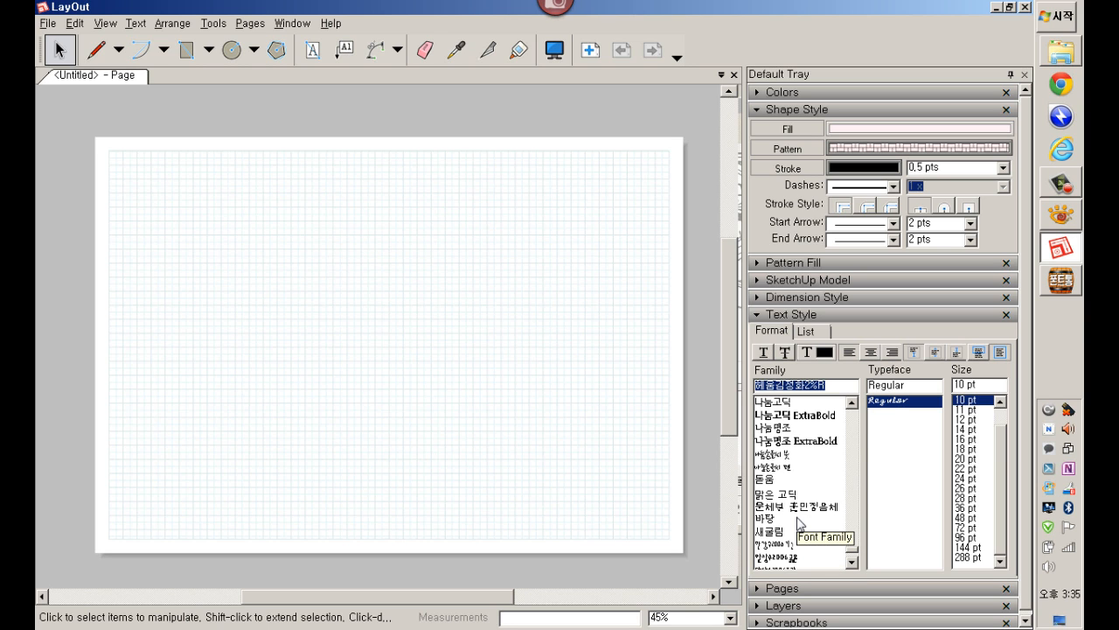
pyautogui.scroll(12, 797, 522)
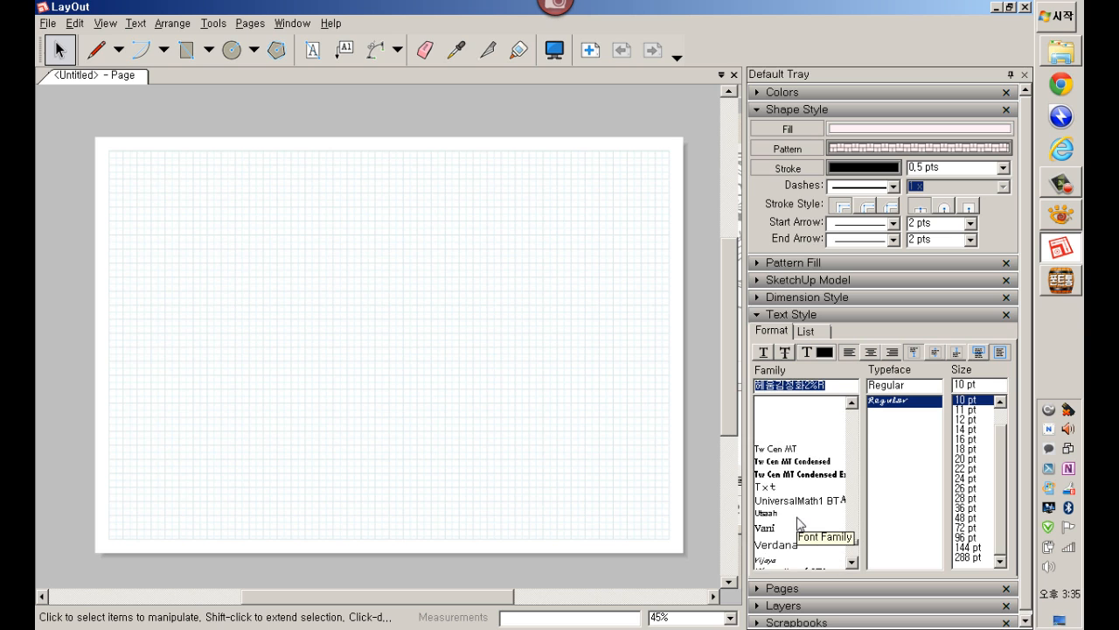
pyautogui.scroll(12, 798, 525)
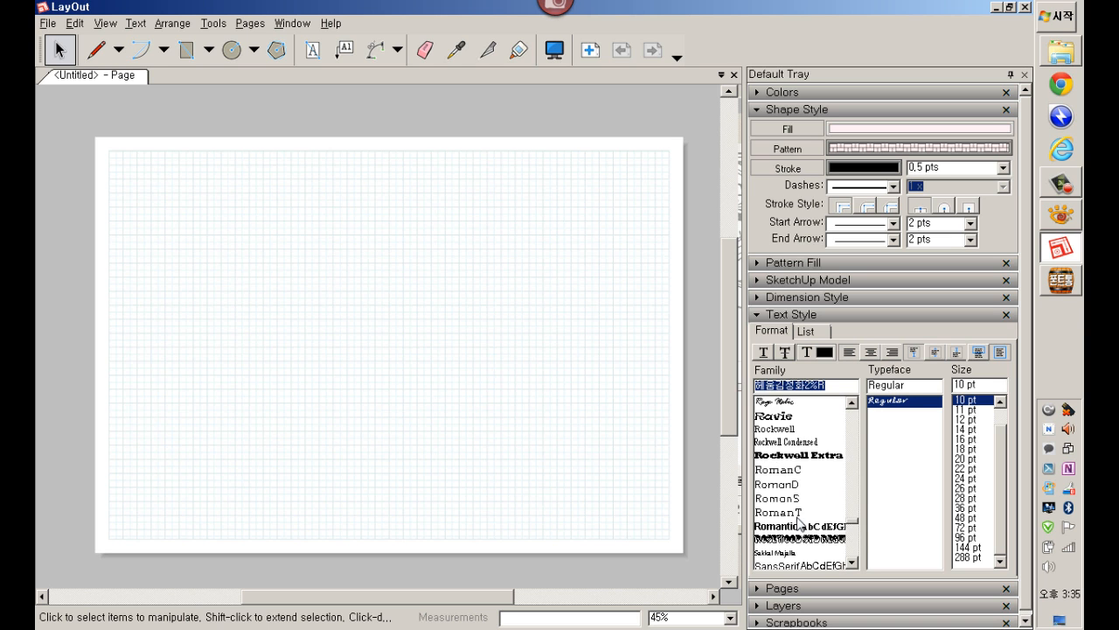
pyautogui.moveTo(854, 518); pyautogui.dragTo(864, 408)
pyautogui.scroll(-9, 818, 457)
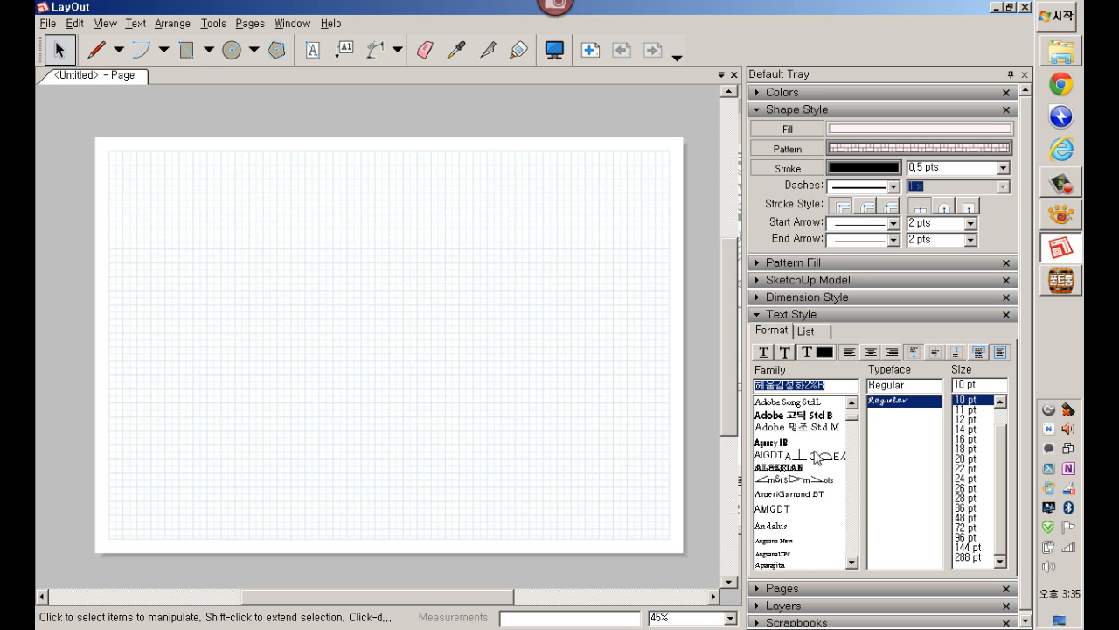
pyautogui.scroll(-1, 813, 455)
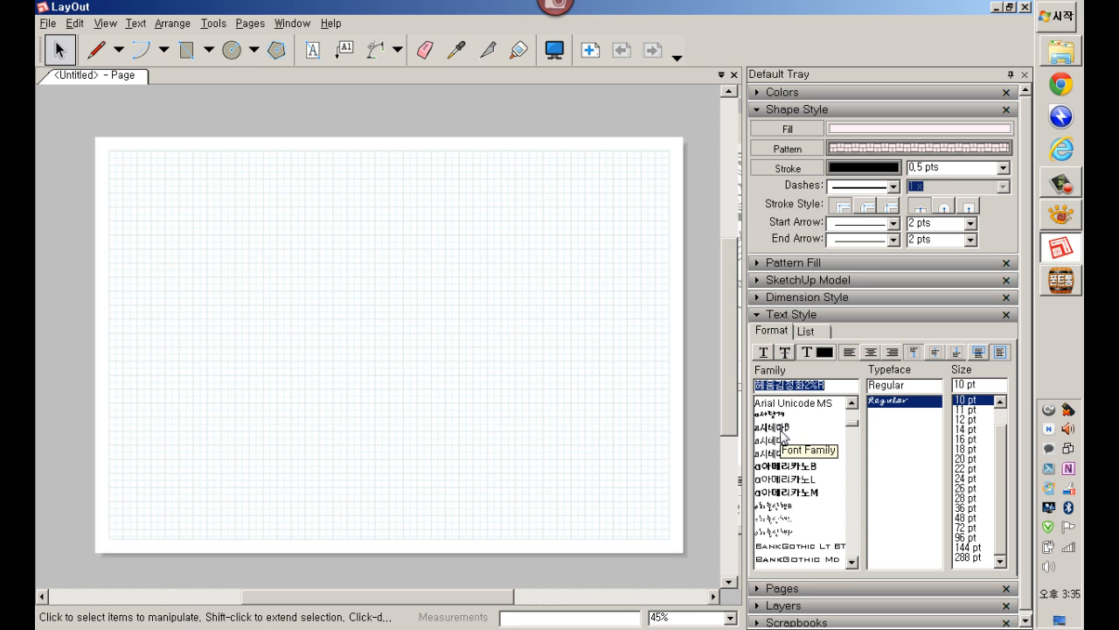
# Step: Try the a시네마, a아메리카노 and a하늘산책 font variants in turn, finishing with a하늘산책M as the text font
pyautogui.click(783, 428)
pyautogui.click(783, 440)
pyautogui.click(783, 454)
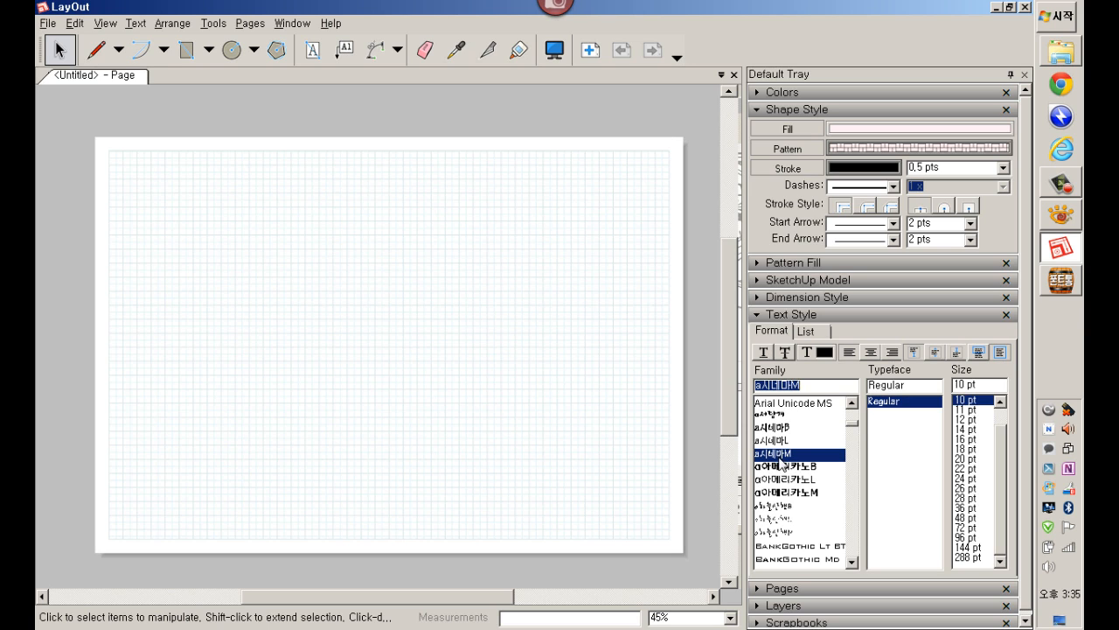
pyautogui.click(783, 466)
pyautogui.click(784, 480)
pyautogui.click(786, 493)
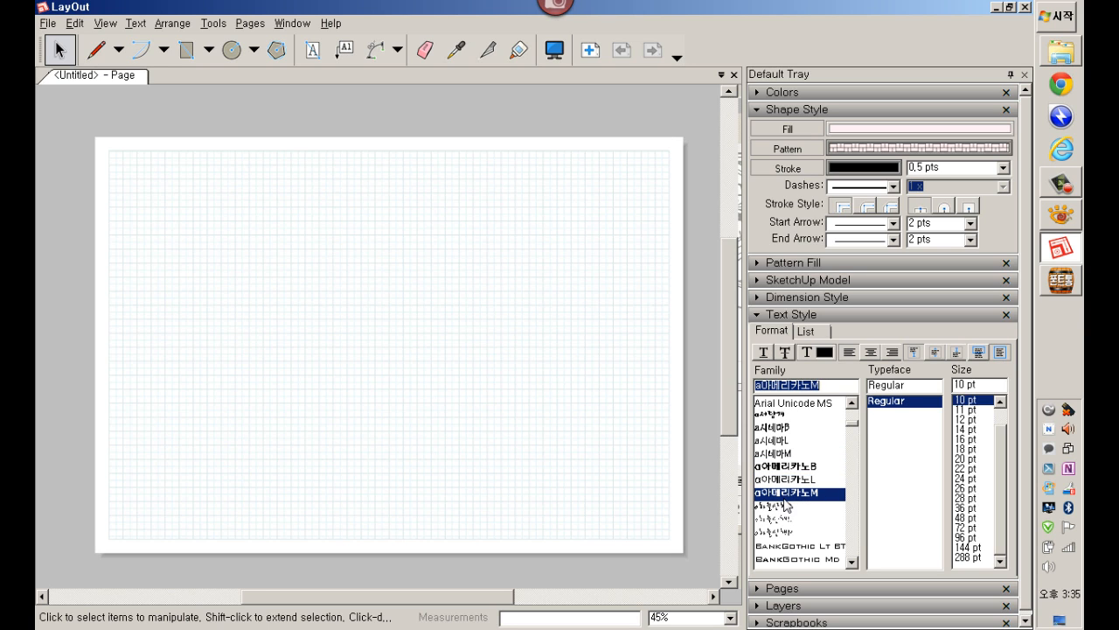
pyautogui.click(785, 506)
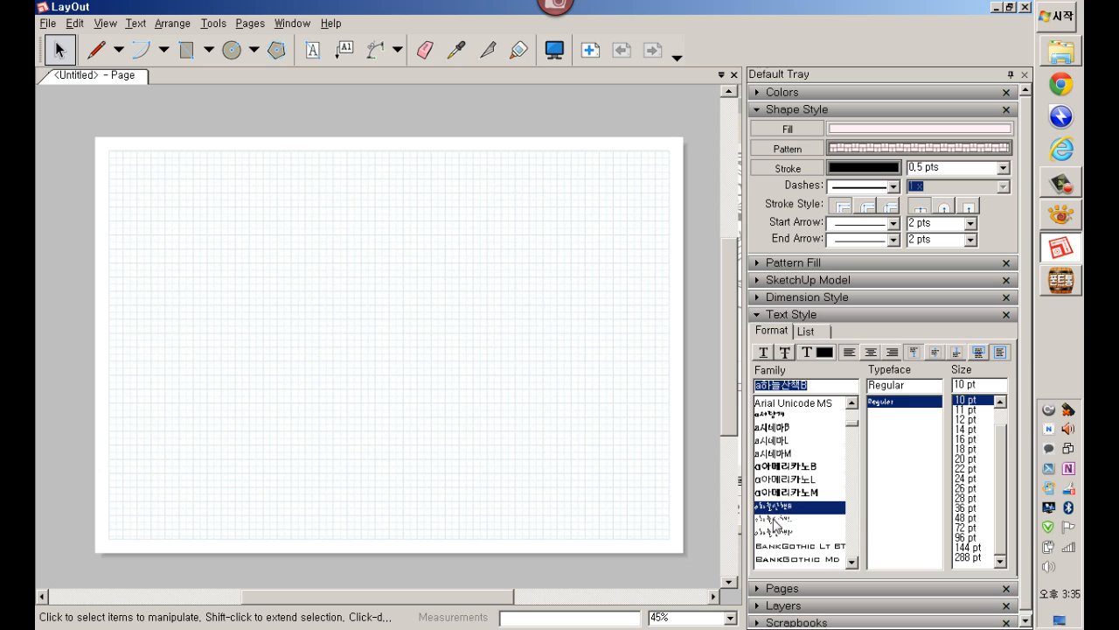
pyautogui.click(774, 518)
pyautogui.click(774, 531)
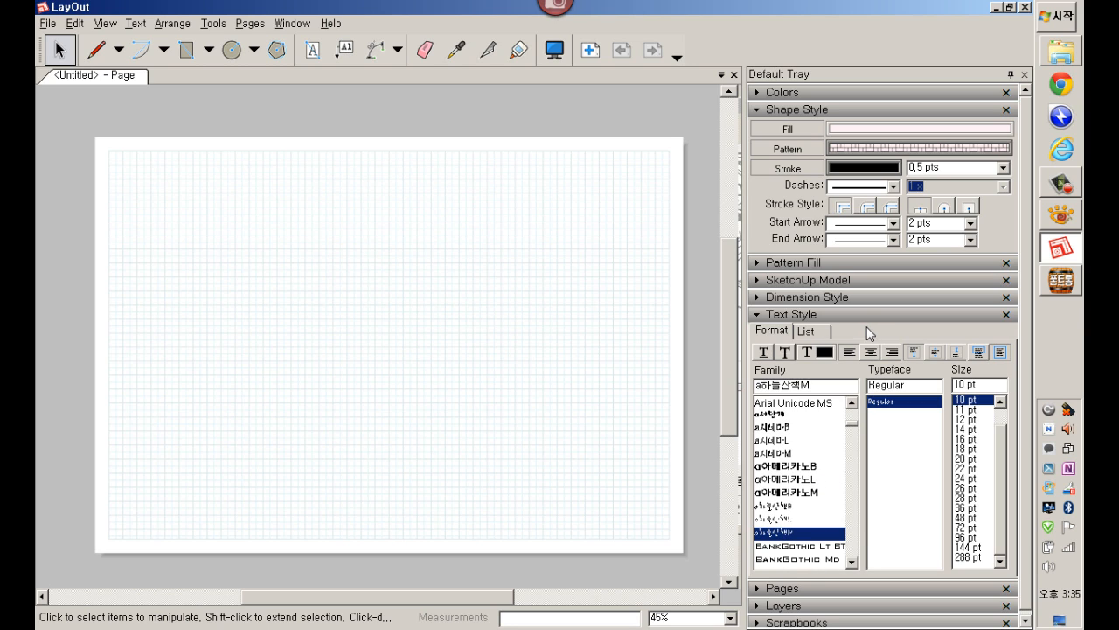
# Step: Collapse the Text Style settings and examine the document's page list and layer list, collapsing each again
pyautogui.click(837, 317)
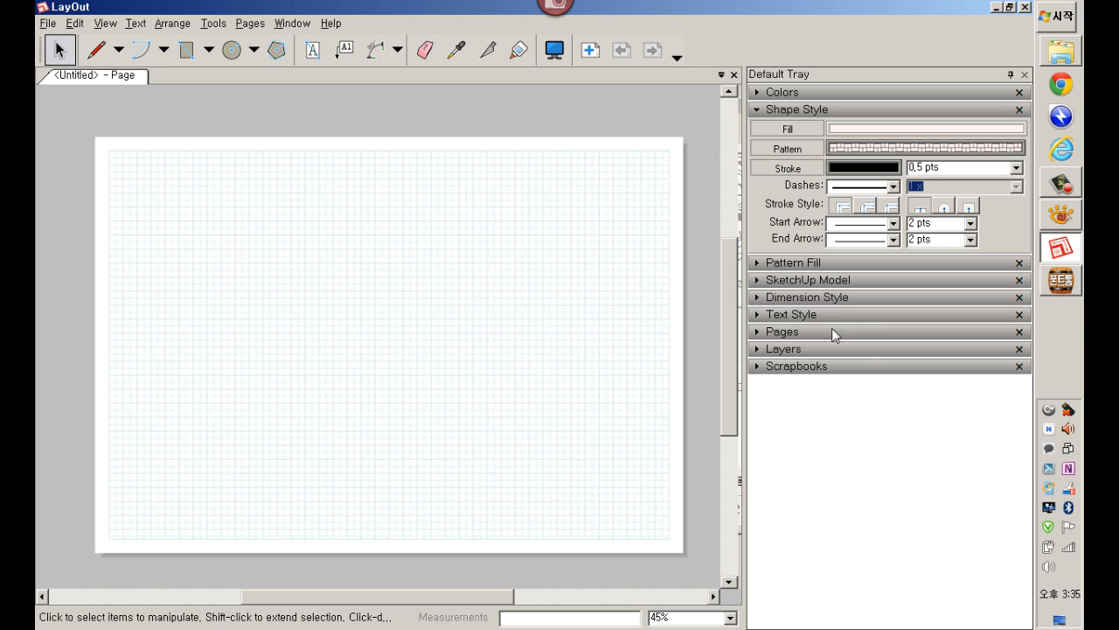
pyautogui.click(832, 332)
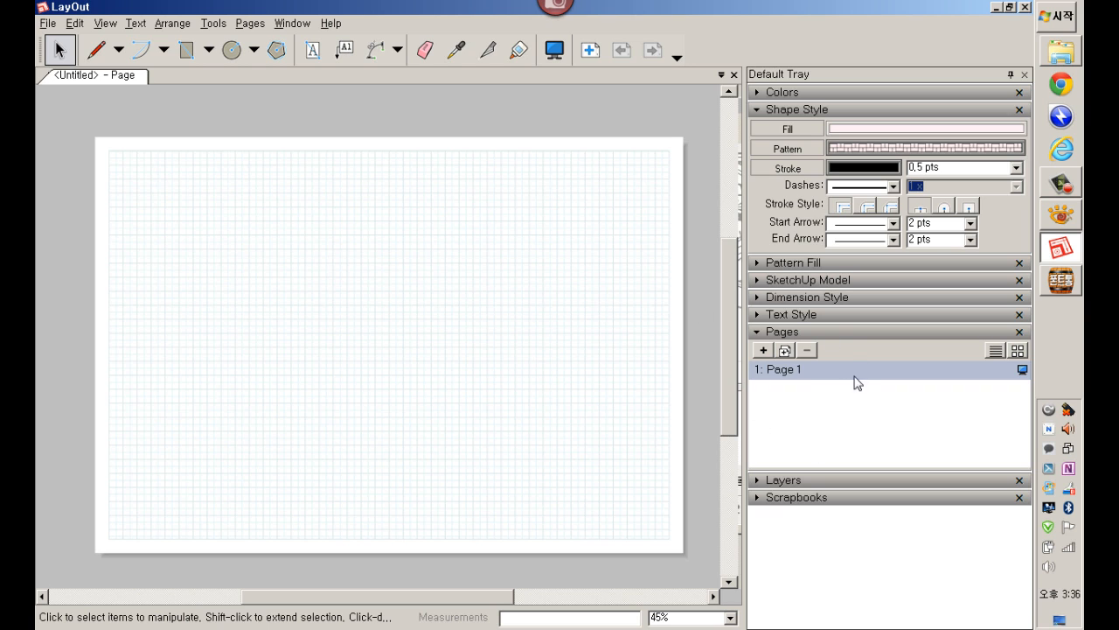
pyautogui.click(805, 332)
pyautogui.click(799, 348)
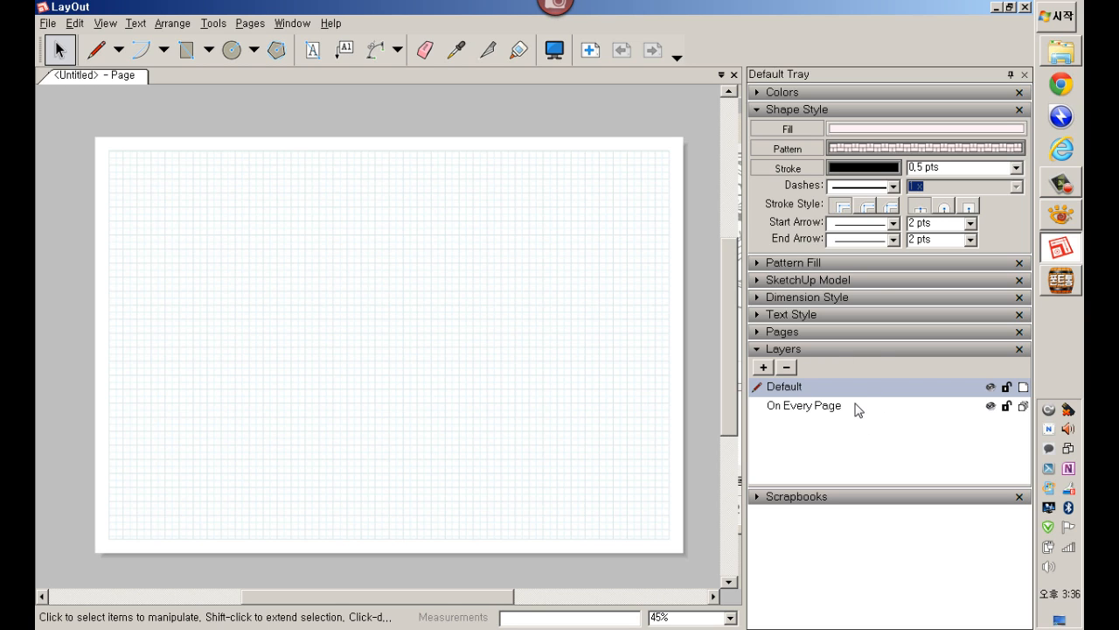
pyautogui.click(865, 350)
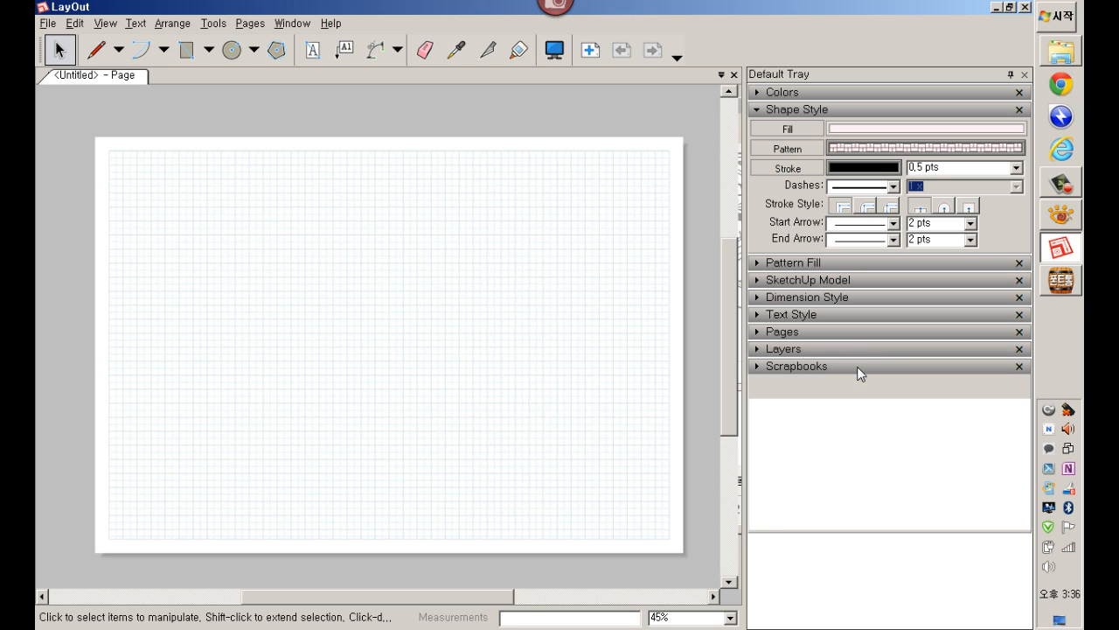
# Step: Place the dashed rectangle callout from the TB-Simple Serif drafting symbols scrapbook near the page's centre and select it
pyautogui.click(859, 366)
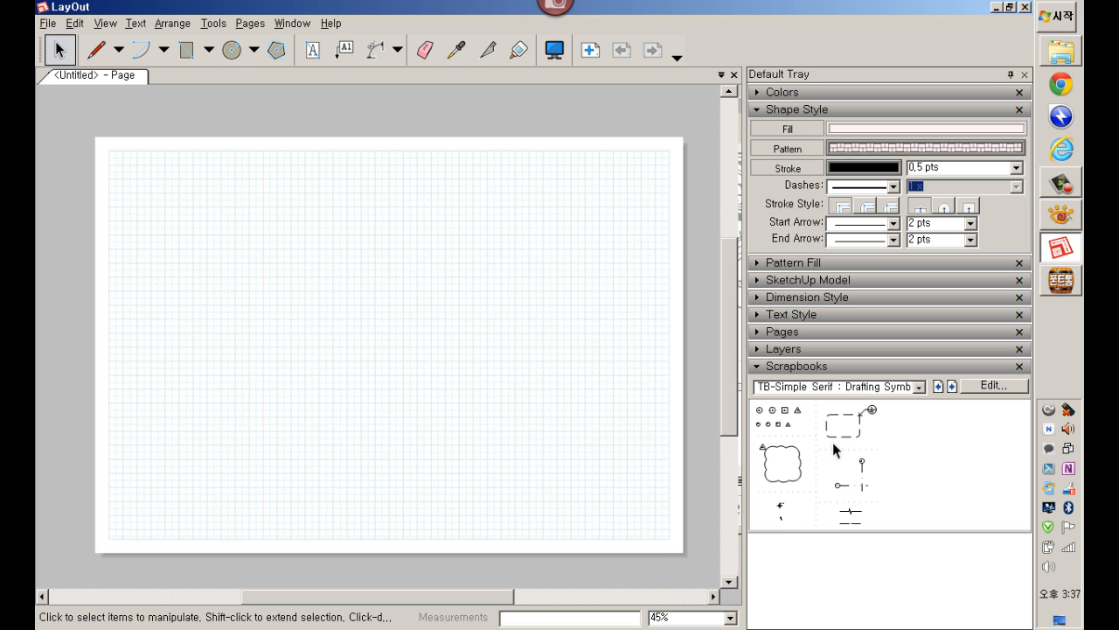
pyautogui.moveTo(832, 441); pyautogui.dragTo(385, 347)
pyautogui.scroll(3, 424, 343)
pyautogui.scroll(-3, 426, 332)
pyautogui.moveTo(321, 277); pyautogui.dragTo(531, 428)
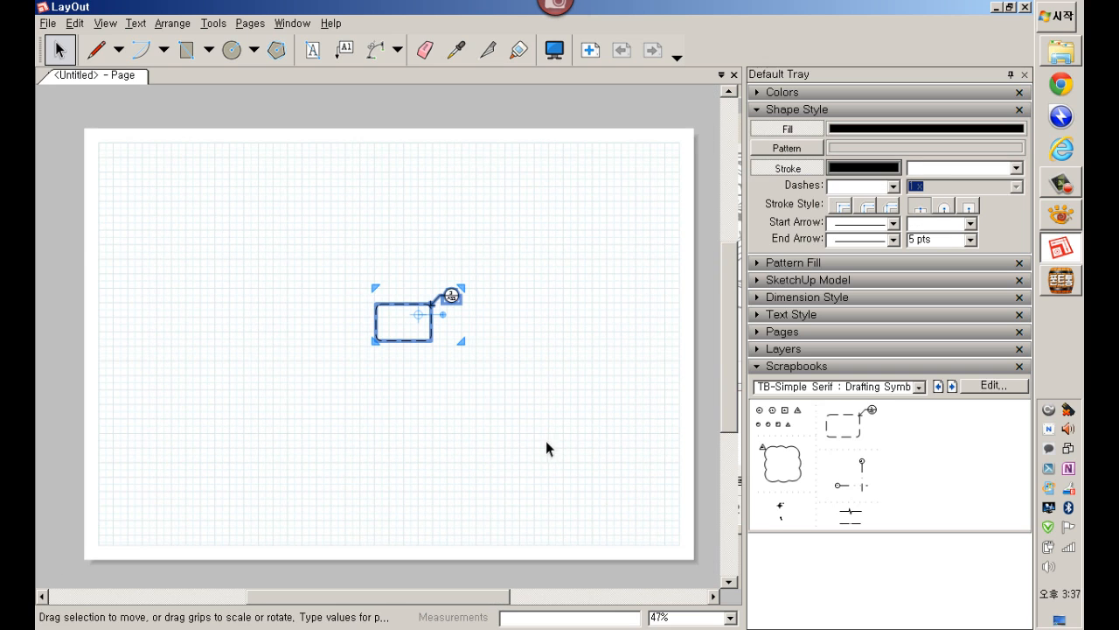
# Step: Stretch the placed callout symbol in width and height until it covers most of the page
pyautogui.moveTo(461, 341); pyautogui.dragTo(622, 484)
pyautogui.moveTo(375, 372); pyautogui.dragTo(106, 324)
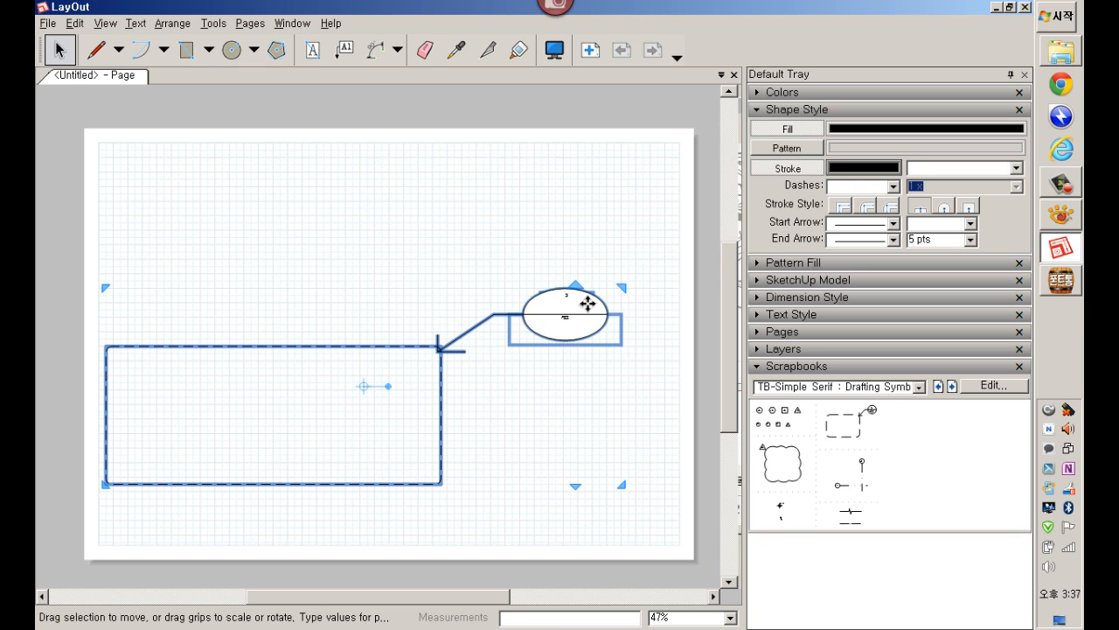
pyautogui.moveTo(577, 285); pyautogui.dragTo(594, 134)
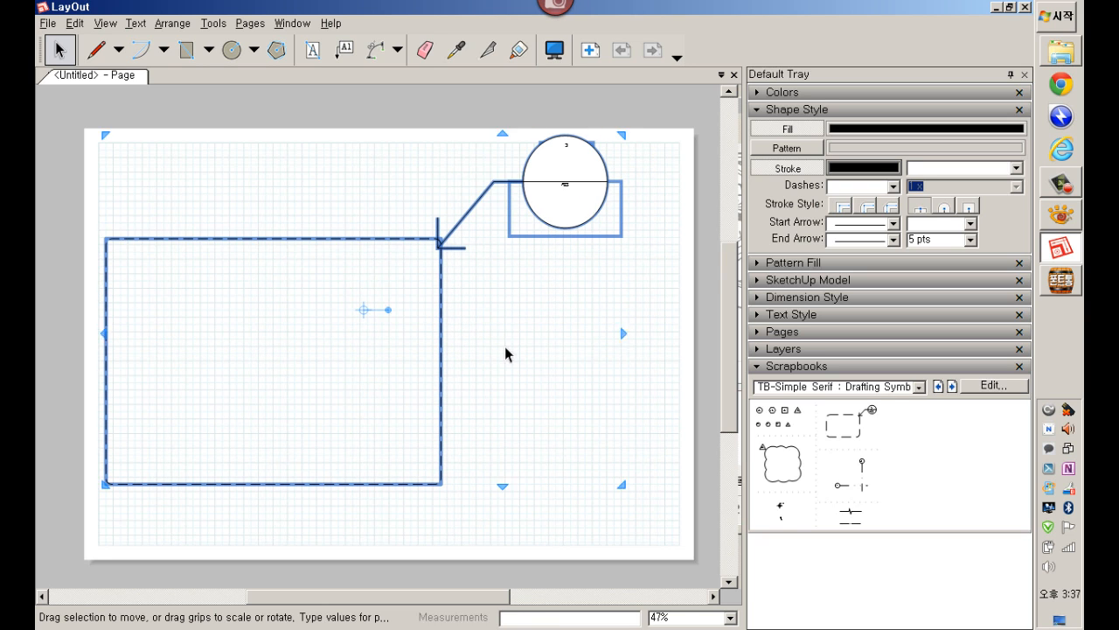
# Step: Delete the stretched dashed callout symbol from the page
pyautogui.click(636, 346)
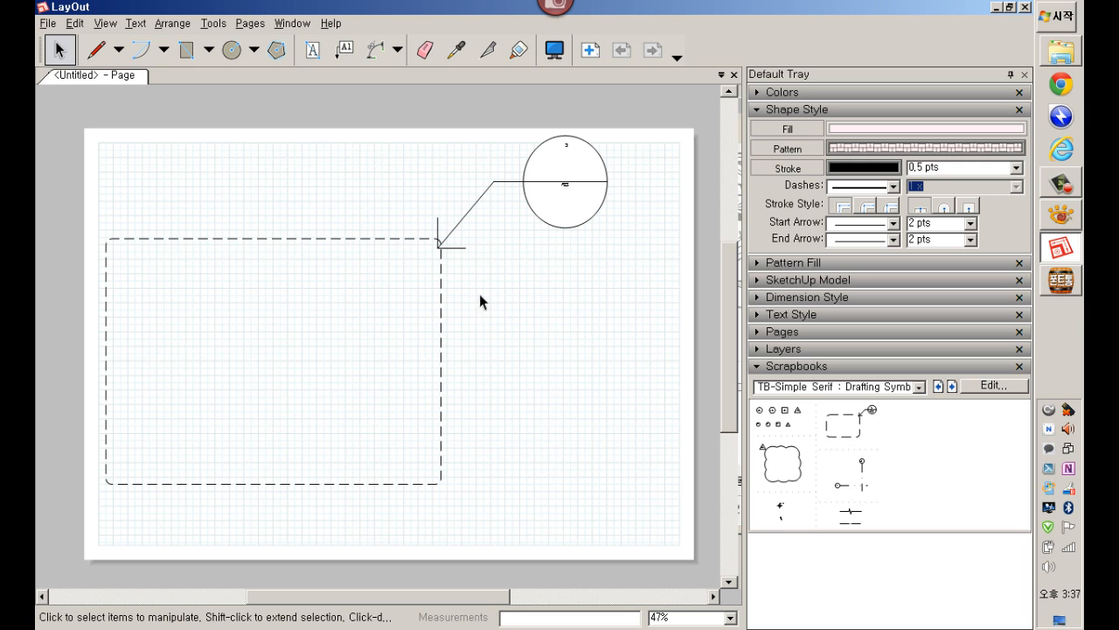
pyautogui.moveTo(620, 371); pyautogui.dragTo(418, 182)
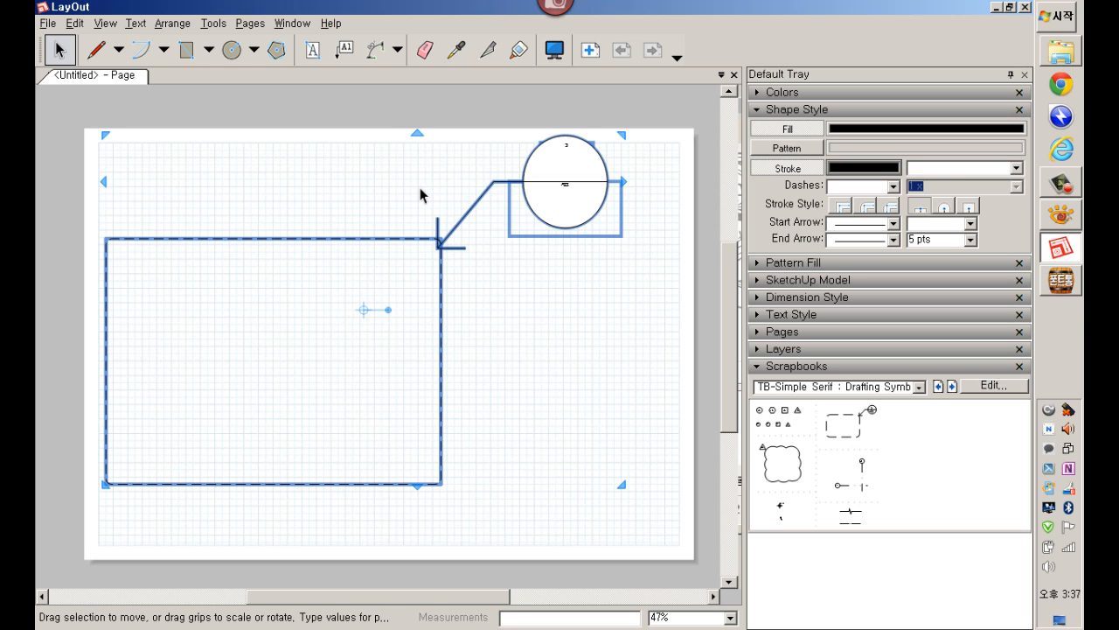
pyautogui.press('Delete')
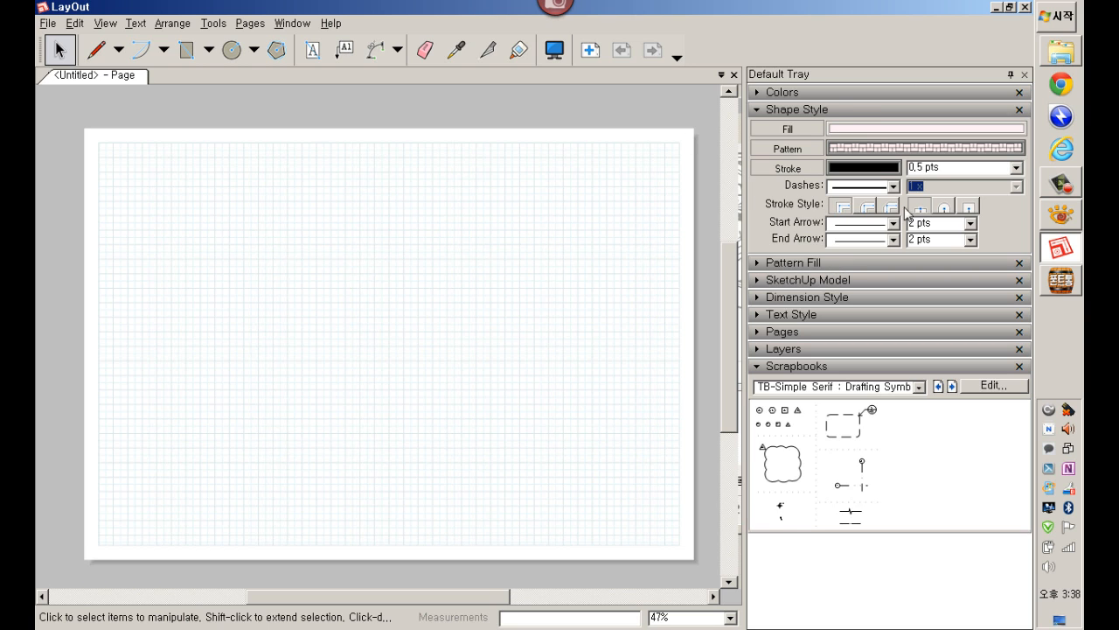
# Step: Close the Windows Fonts folder and browse the document library to the 8강 folder inside 6기교재
pyautogui.click(1061, 54)
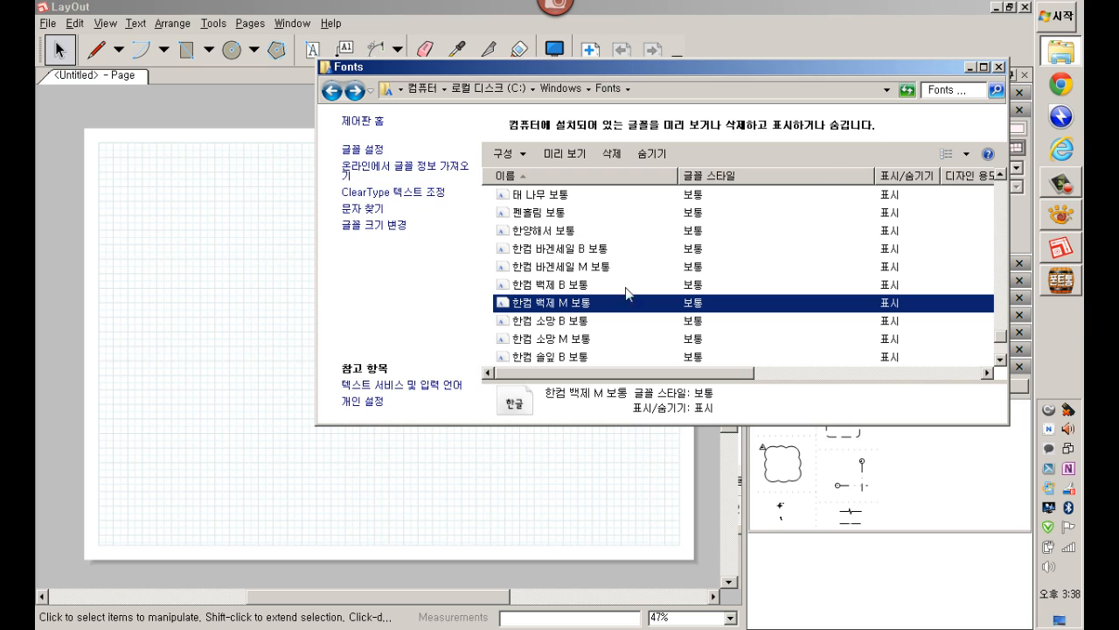
pyautogui.click(887, 90)
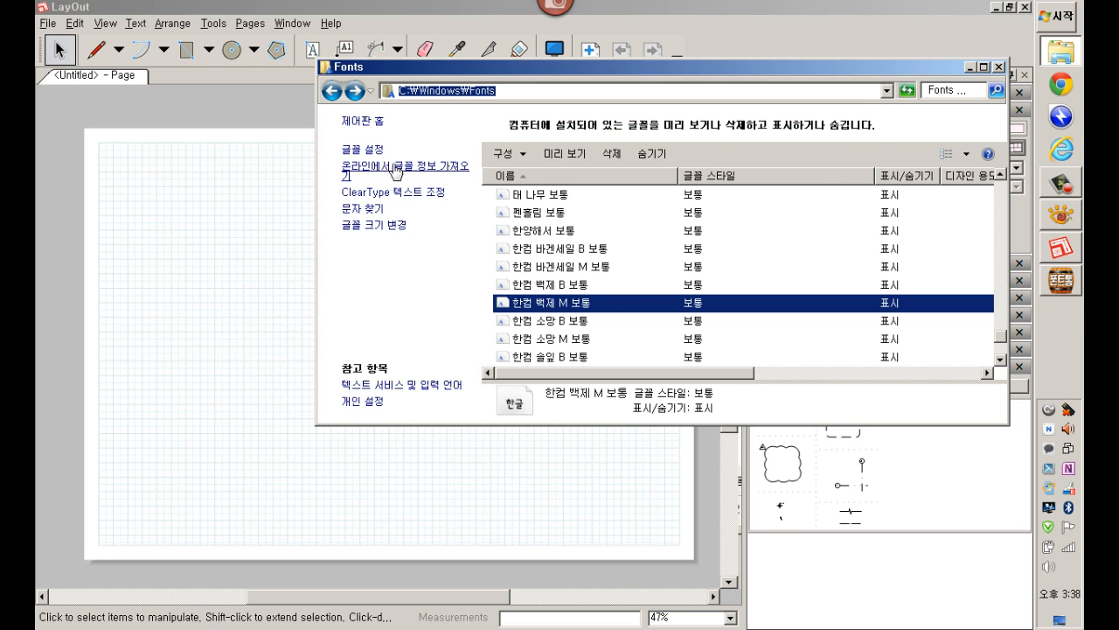
pyautogui.click(997, 68)
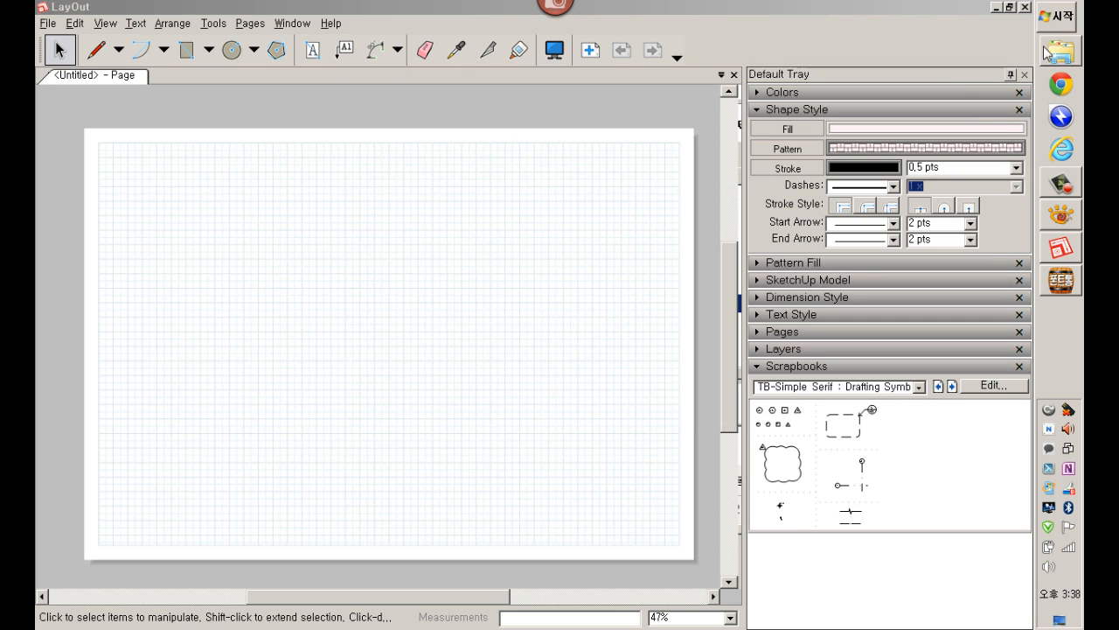
pyautogui.click(1061, 52)
pyautogui.click(368, 249)
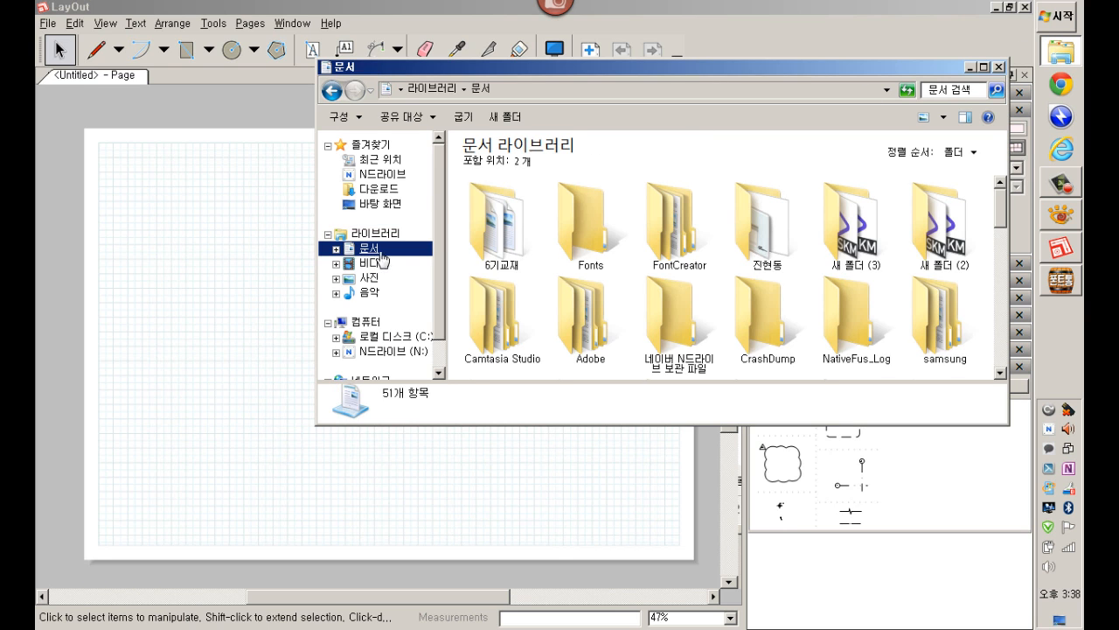
pyautogui.doubleClick(509, 234)
pyautogui.doubleClick(509, 235)
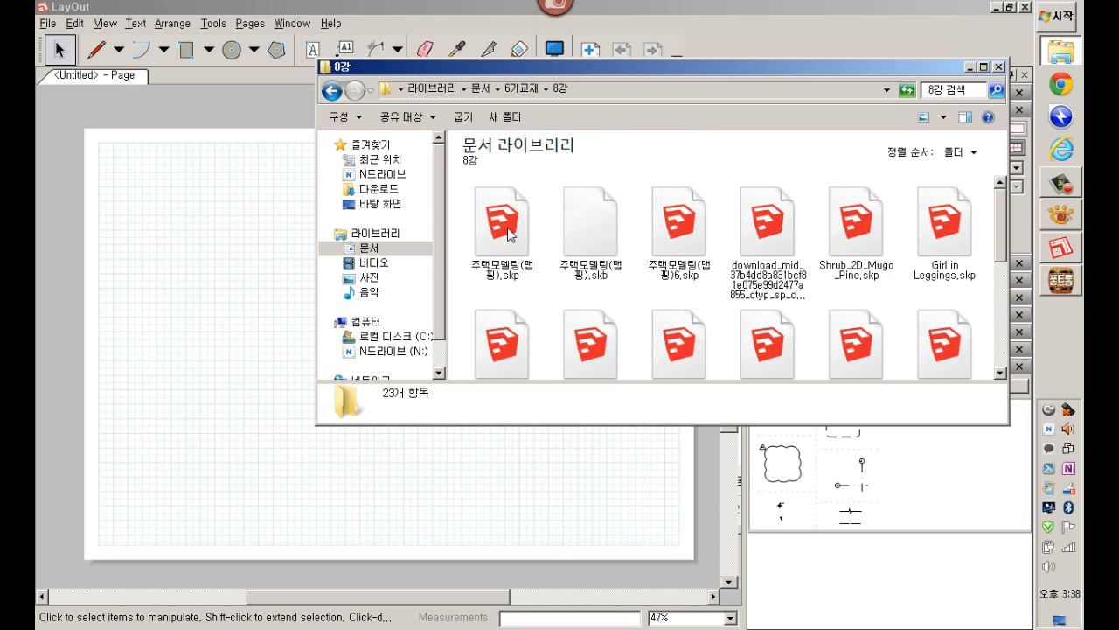
pyautogui.scroll(-5, 603, 236)
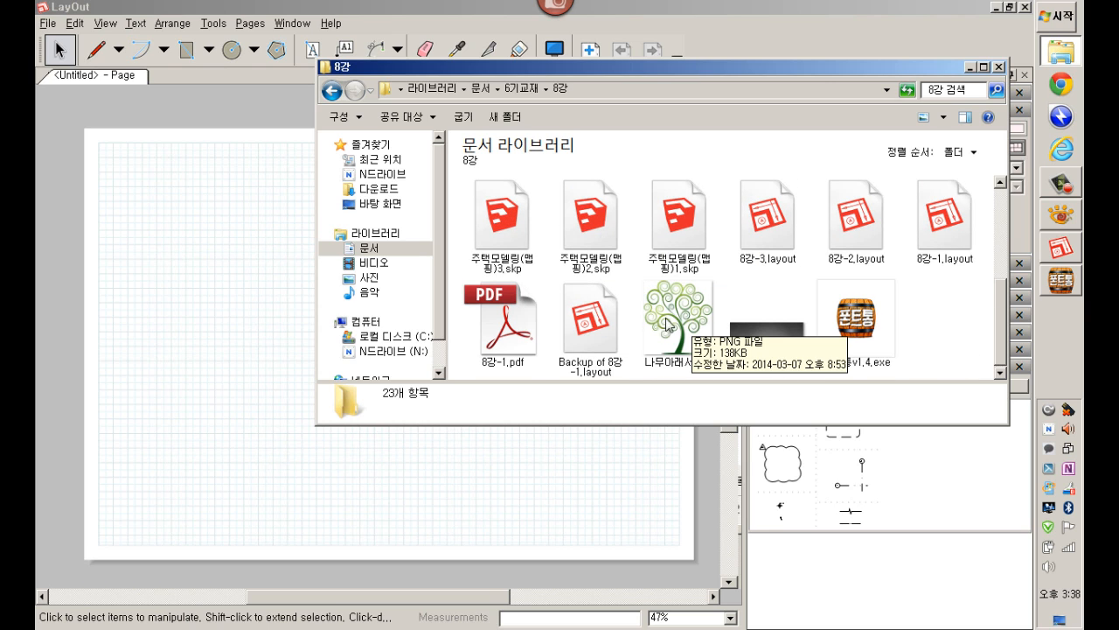
# Step: Open 8강-1.pdf in Adobe Acrobat, examine the finished cover sheet maximized, and return to LayOut
pyautogui.doubleClick(523, 331)
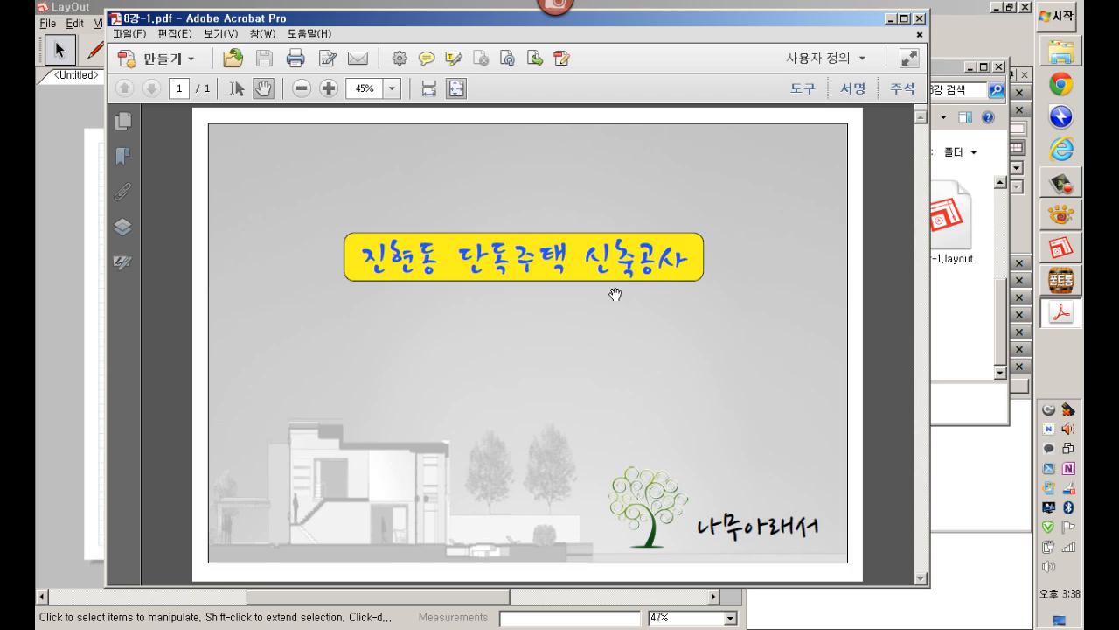
pyautogui.click(905, 18)
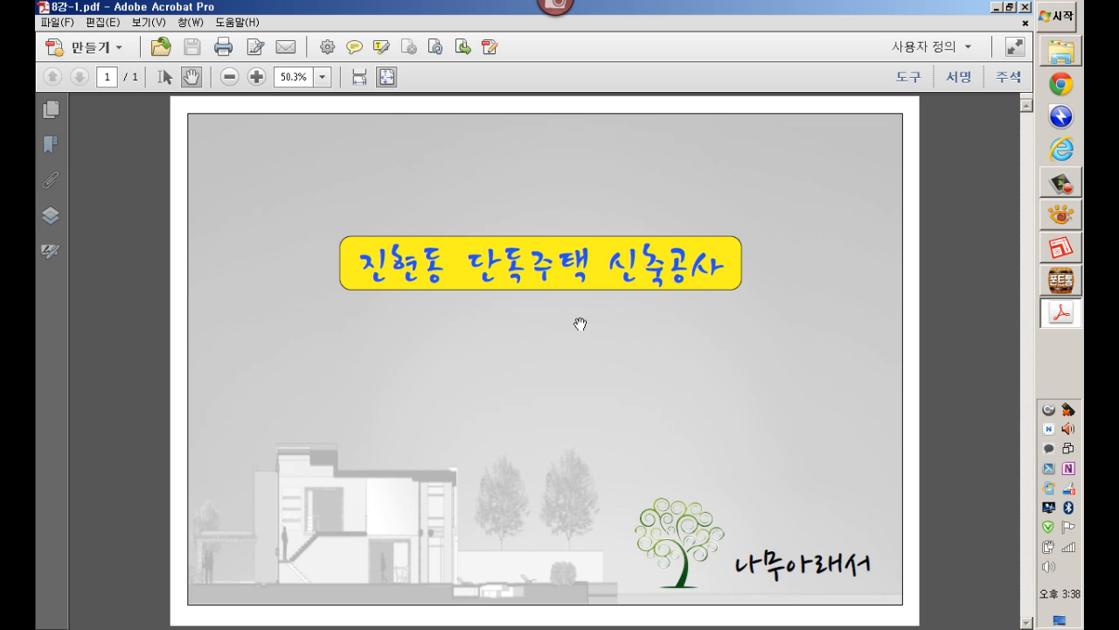
pyautogui.click(998, 13)
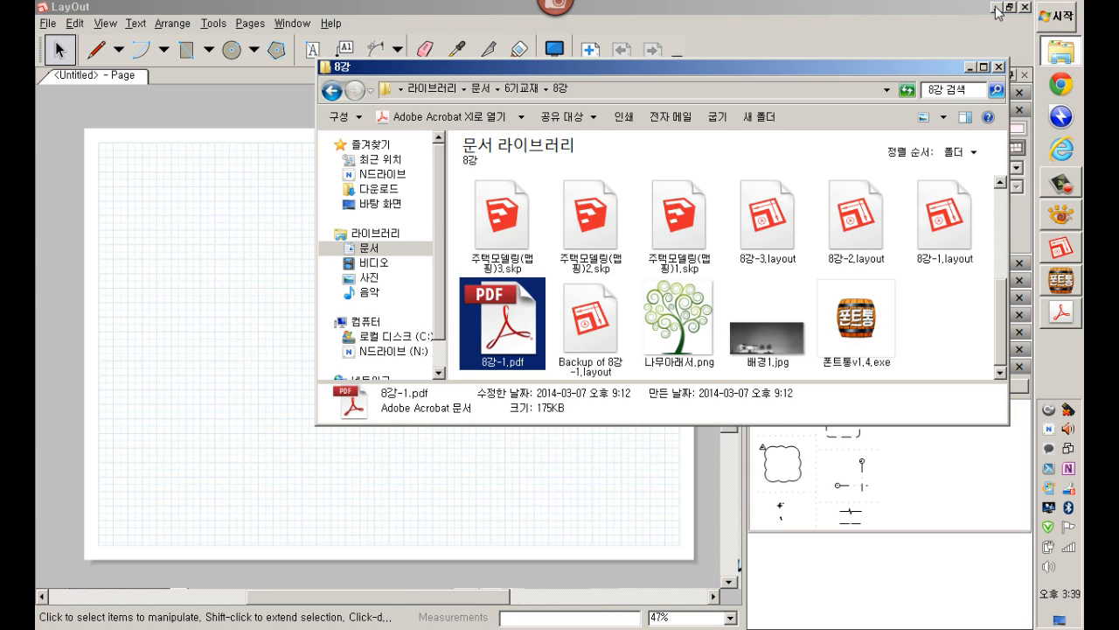
pyautogui.click(852, 10)
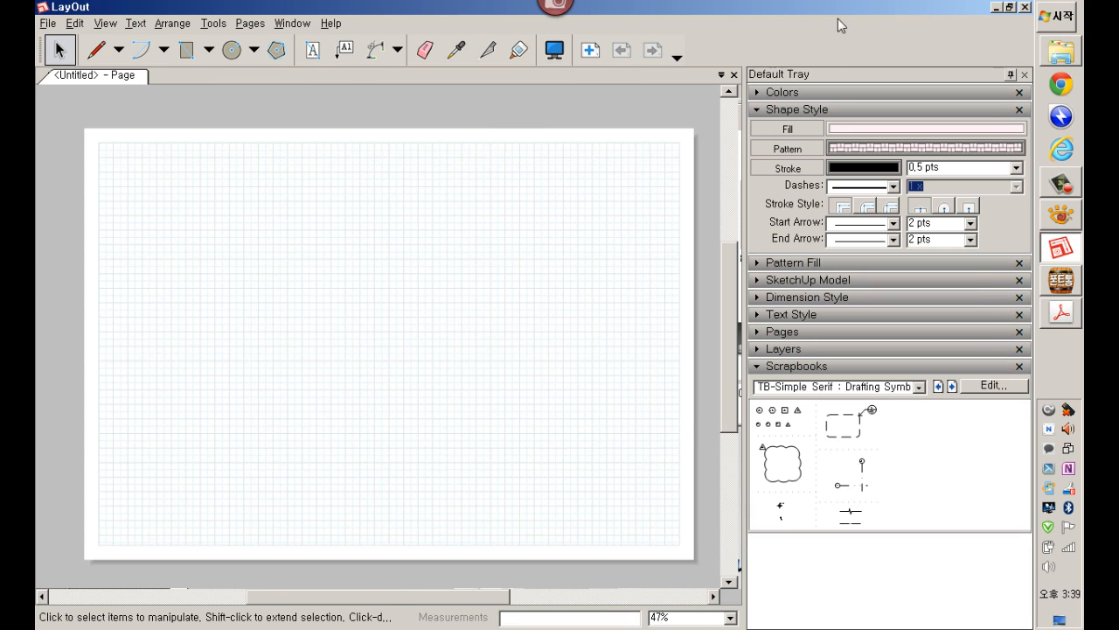
# Step: Insert the background image 배경1.jpg from the 8강 folder onto the page
pyautogui.click(49, 25)
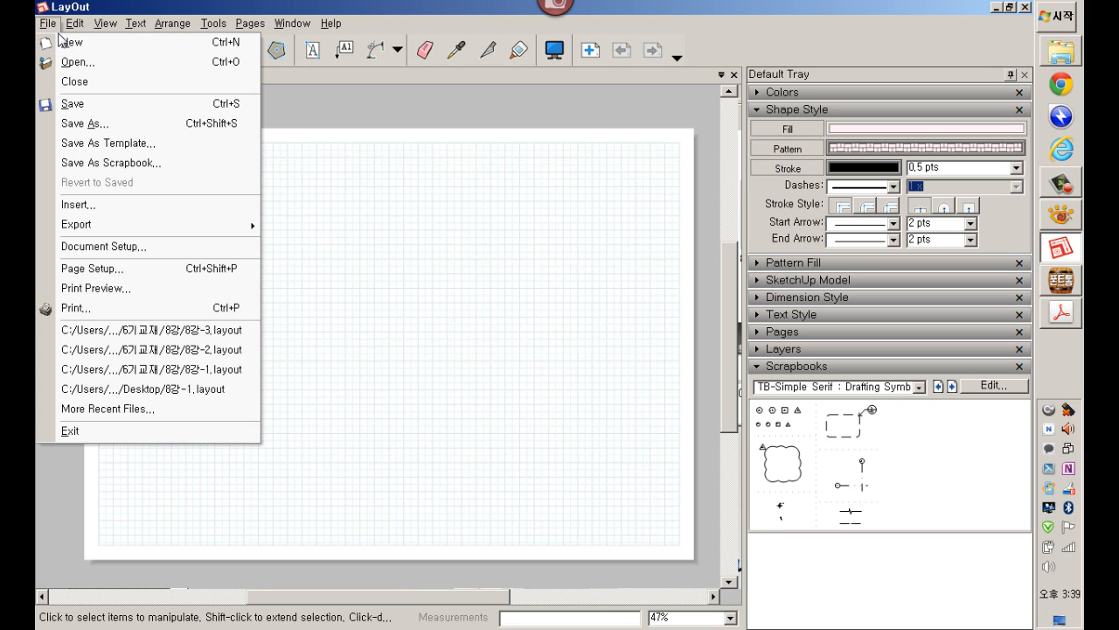
pyautogui.click(101, 218)
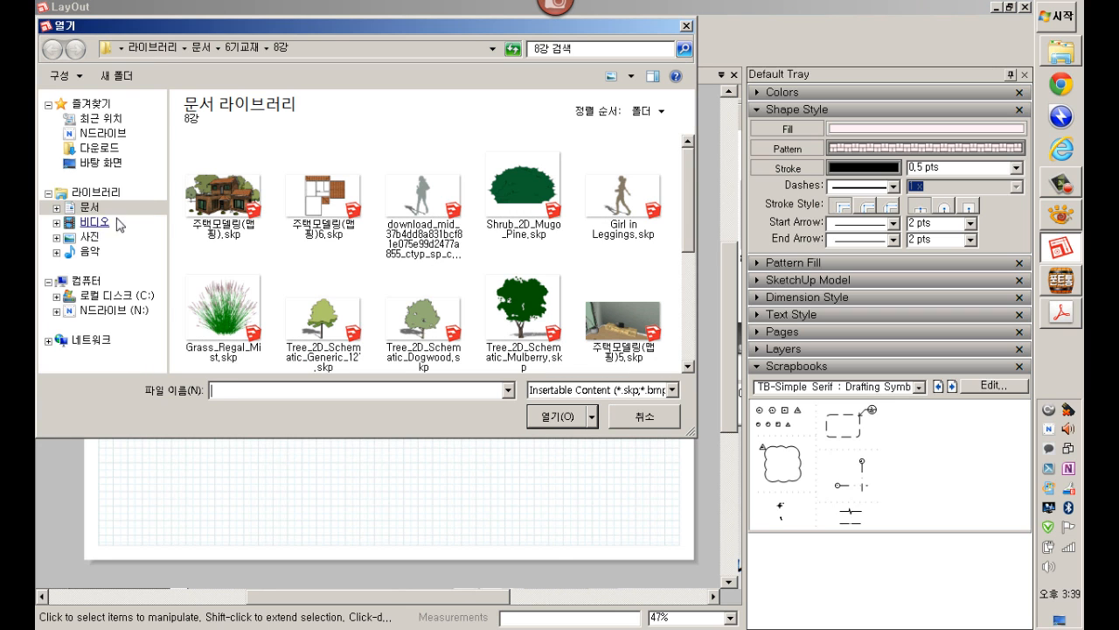
pyautogui.moveTo(688, 210); pyautogui.dragTo(686, 320)
pyautogui.click(247, 345)
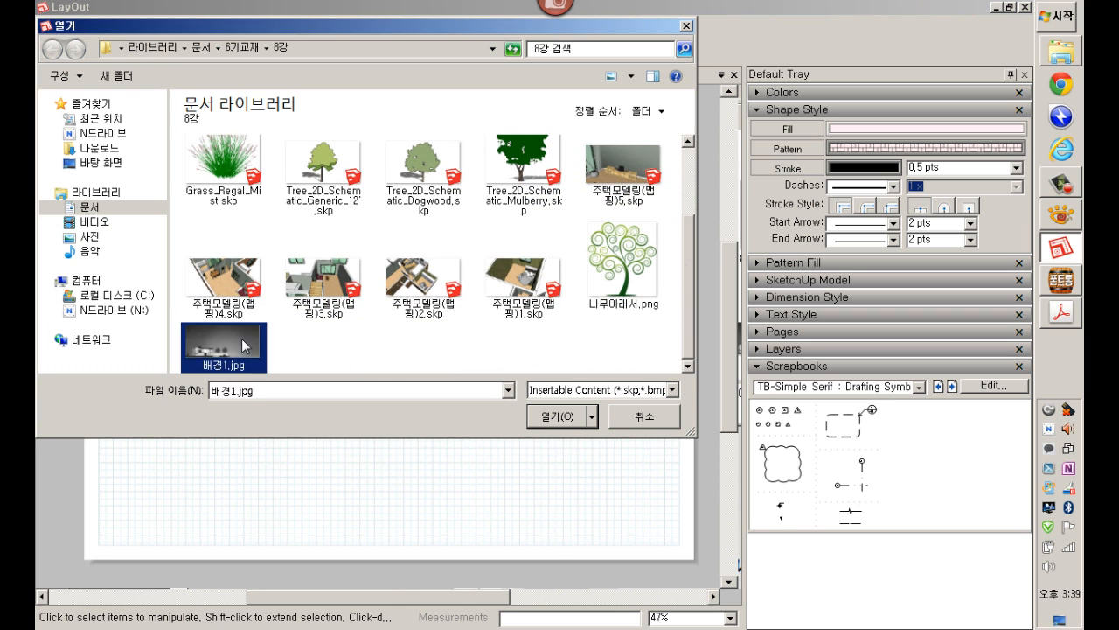
pyautogui.click(571, 416)
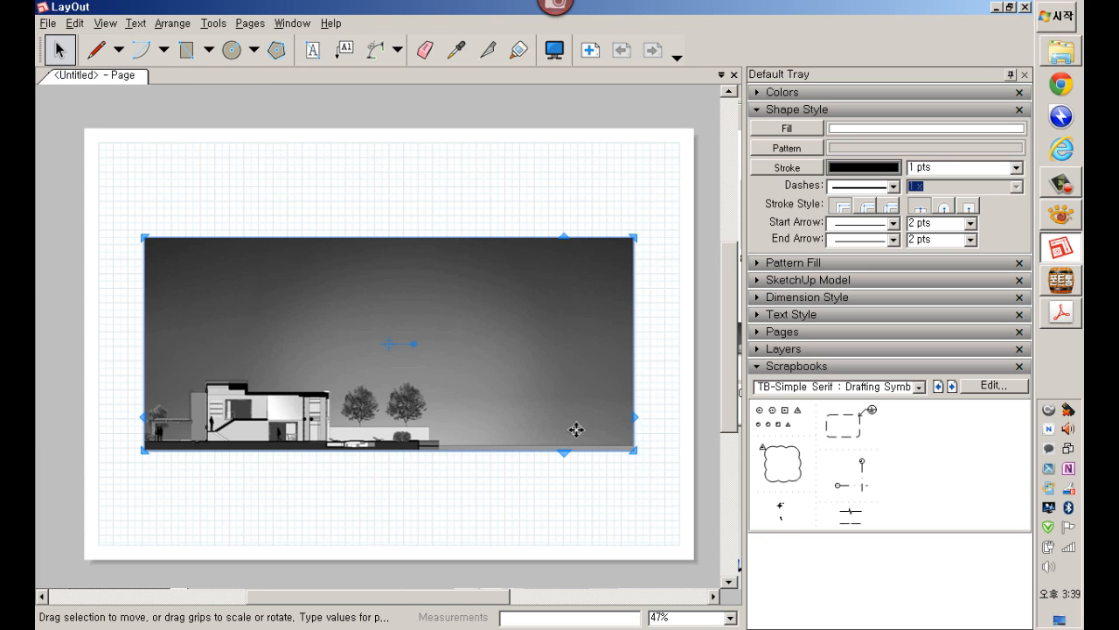
# Step: Align the background image with the grid's upper-left corner, stretch it to fill the whole grid area, and deselect it
pyautogui.moveTo(309, 347); pyautogui.dragTo(307, 323)
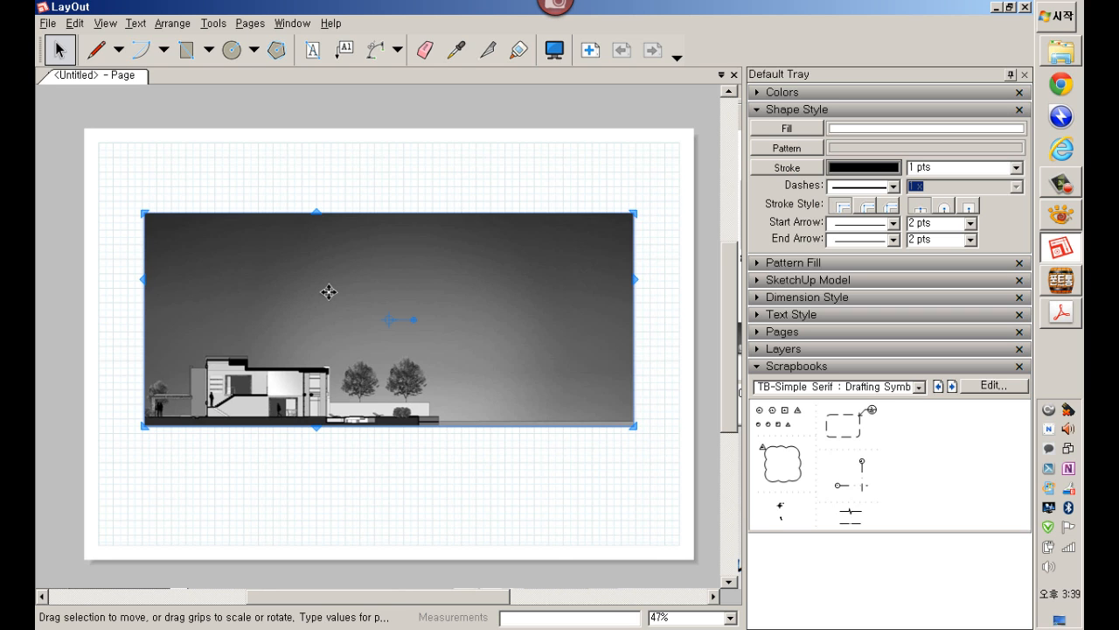
pyautogui.moveTo(327, 289); pyautogui.dragTo(283, 222)
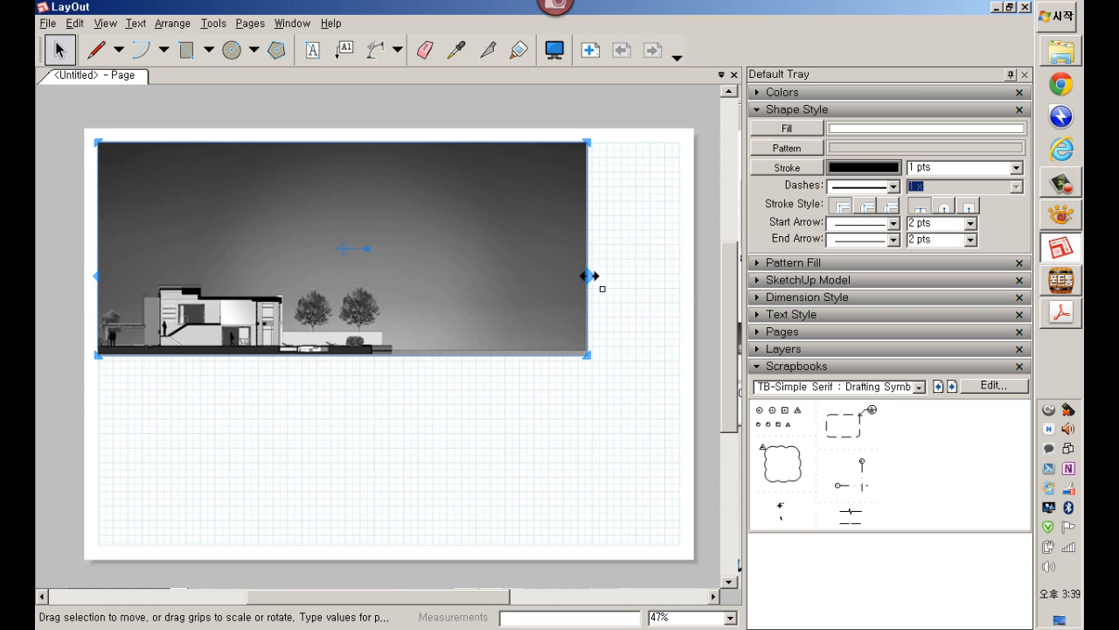
pyautogui.moveTo(588, 277); pyautogui.dragTo(683, 275)
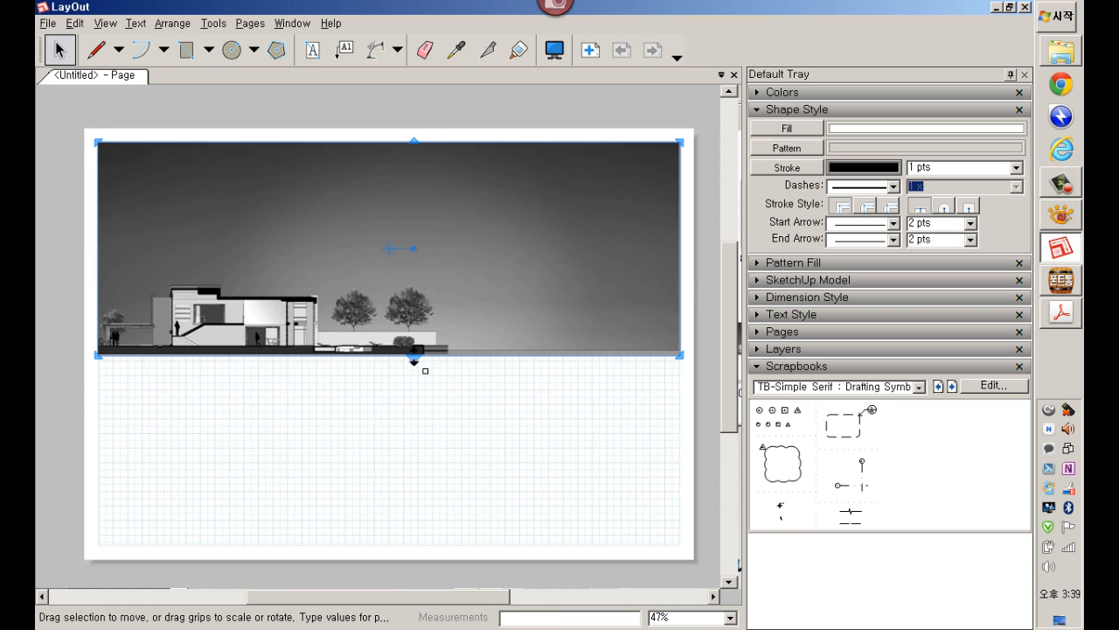
pyautogui.moveTo(405, 355); pyautogui.dragTo(405, 442)
pyautogui.moveTo(419, 530); pyautogui.dragTo(422, 545)
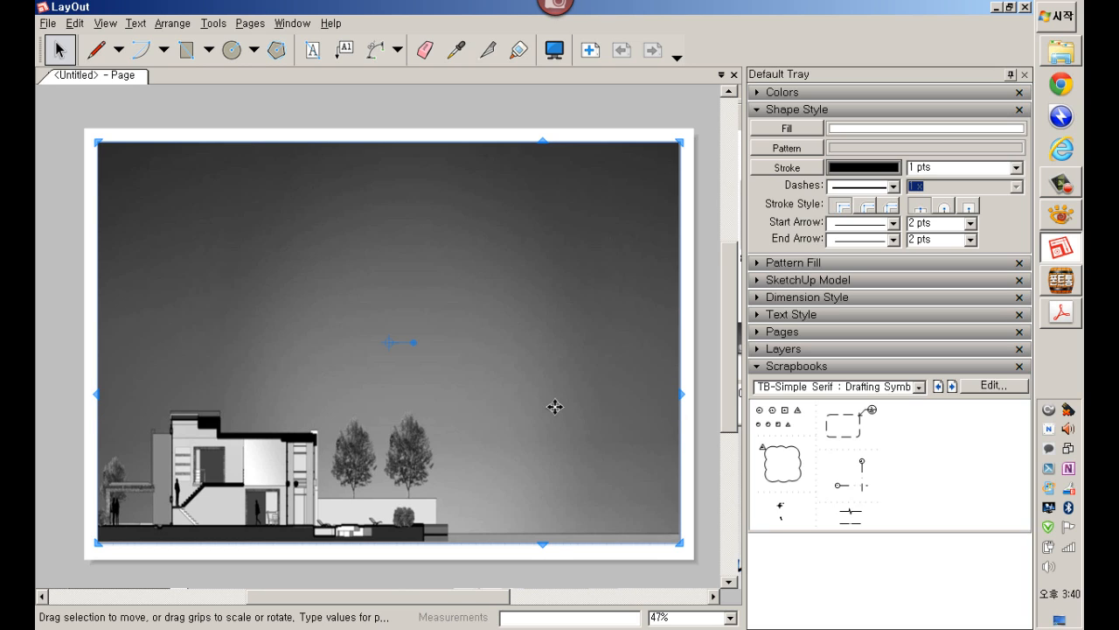
pyautogui.press('Escape')
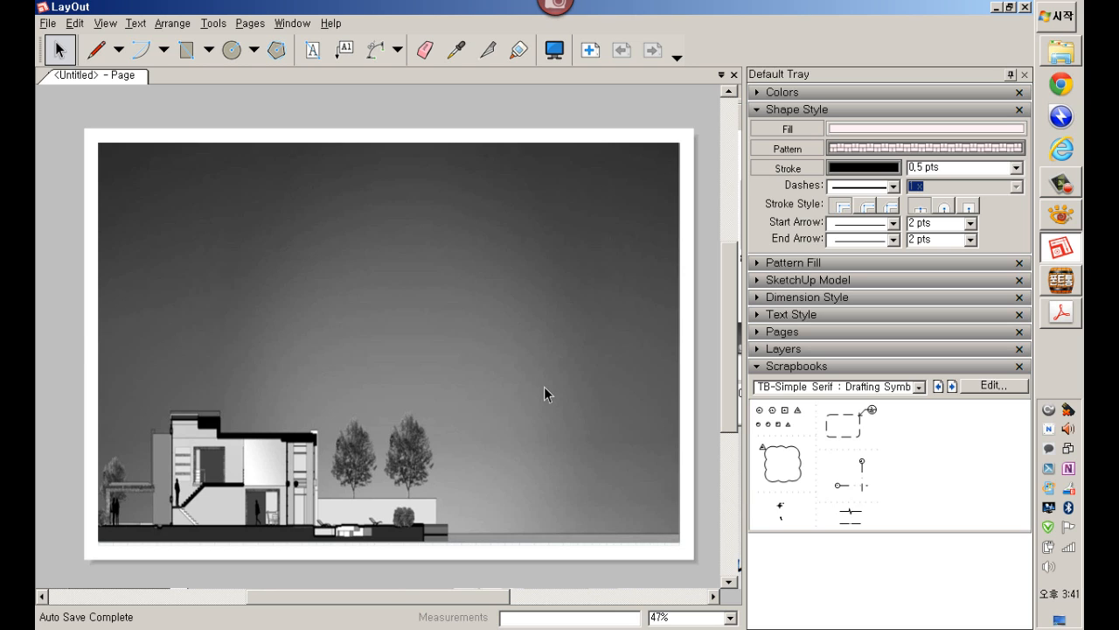
# Step: Expand the layer list and toggle the On Every Page layer's sharing across all pages off and on, leaving it shared
pyautogui.click(770, 351)
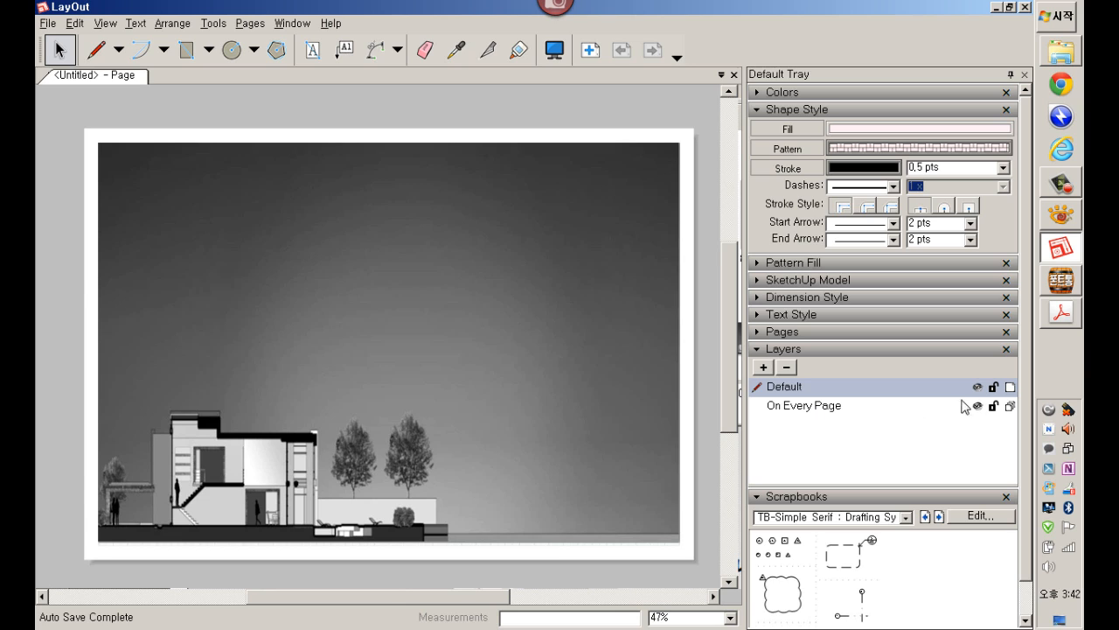
pyautogui.click(1010, 407)
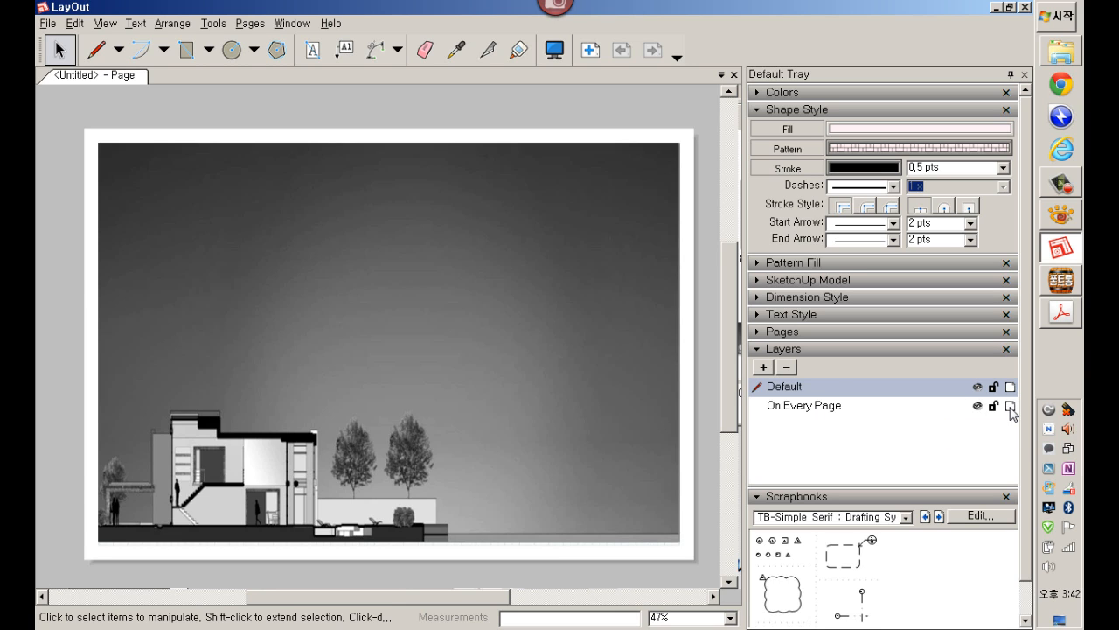
pyautogui.click(1010, 406)
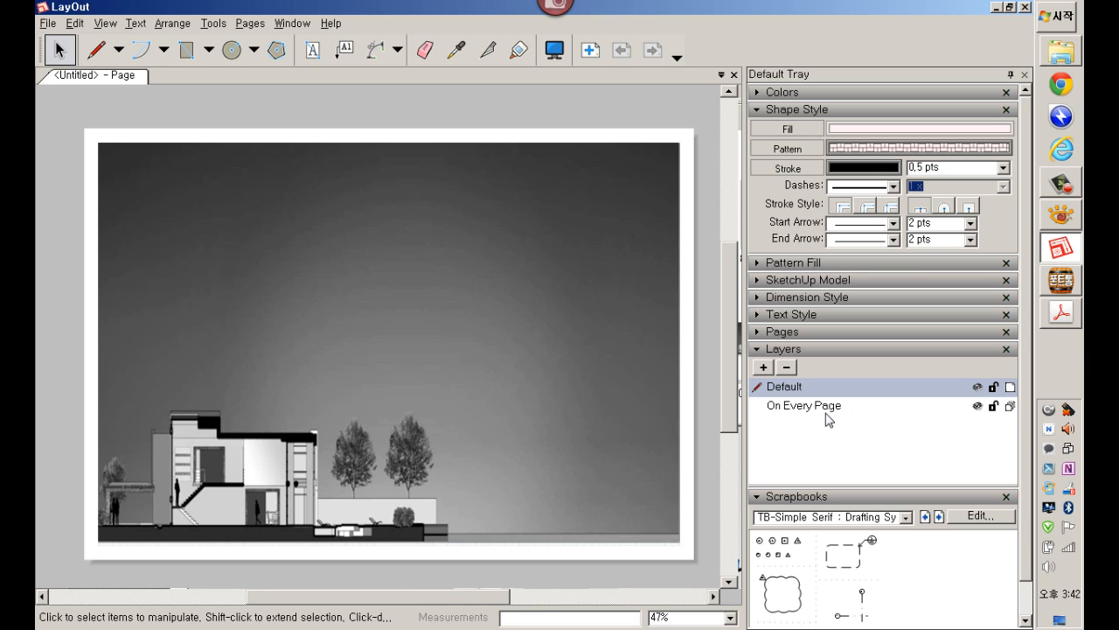
pyautogui.click(1011, 406)
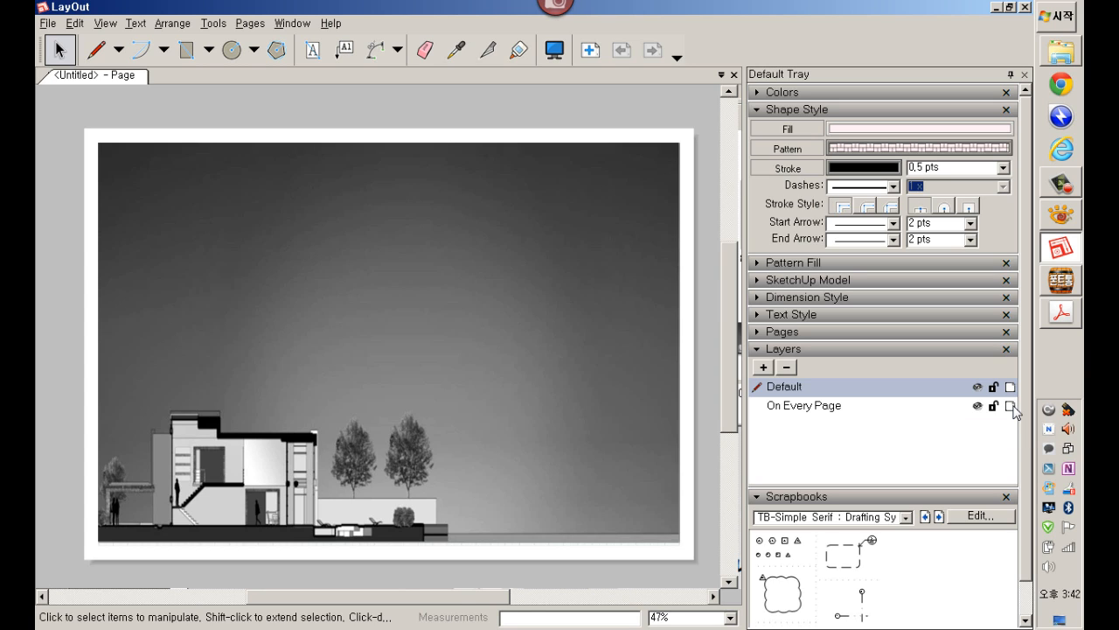
pyautogui.click(1012, 408)
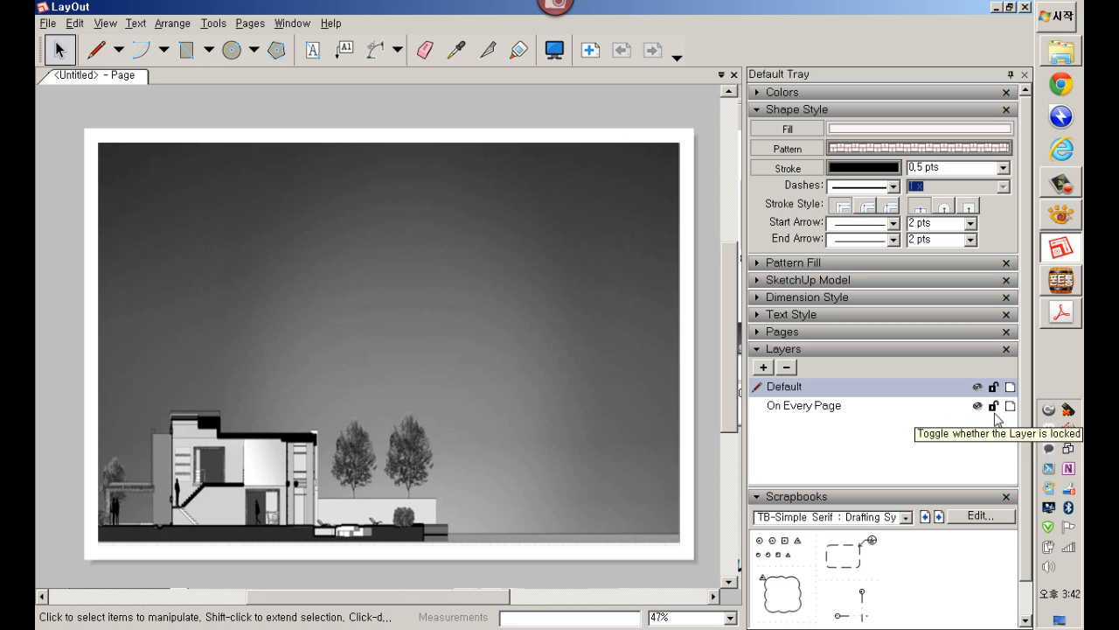
pyautogui.click(1010, 406)
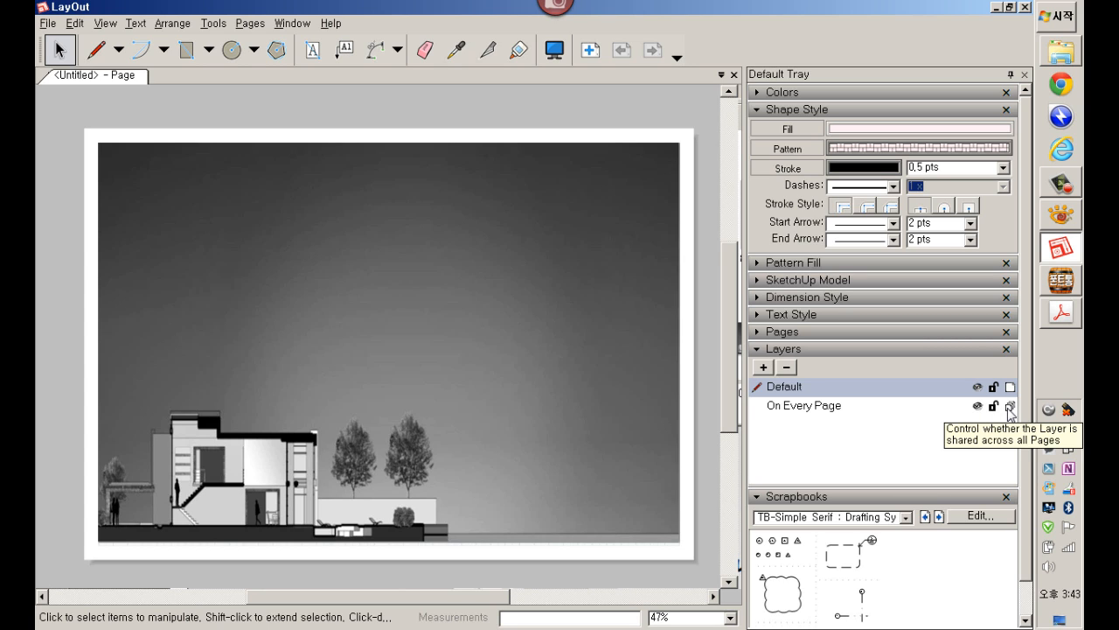
pyautogui.click(1011, 407)
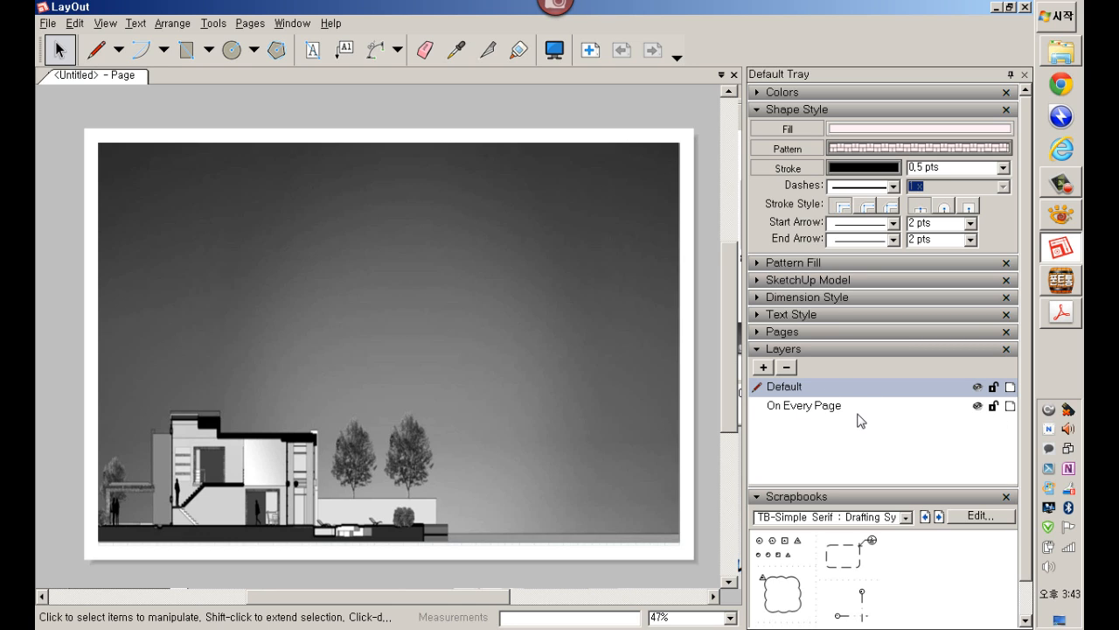
pyautogui.click(1011, 407)
# Step: Add a second page, compare it with Page 1, and delete it again
pyautogui.click(837, 336)
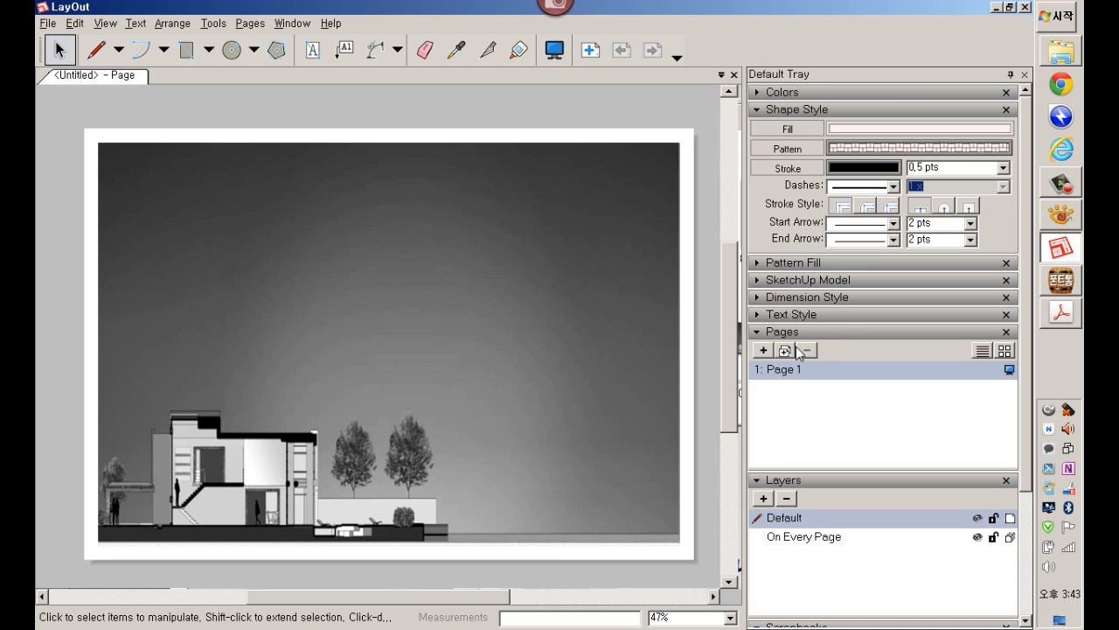
pyautogui.click(767, 350)
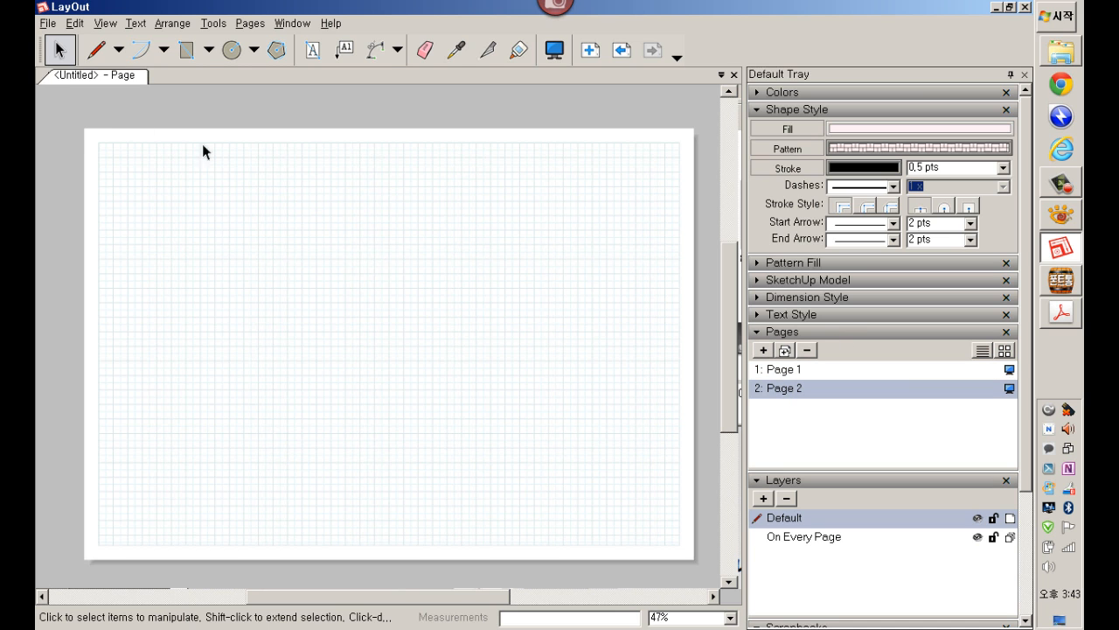
pyautogui.click(805, 371)
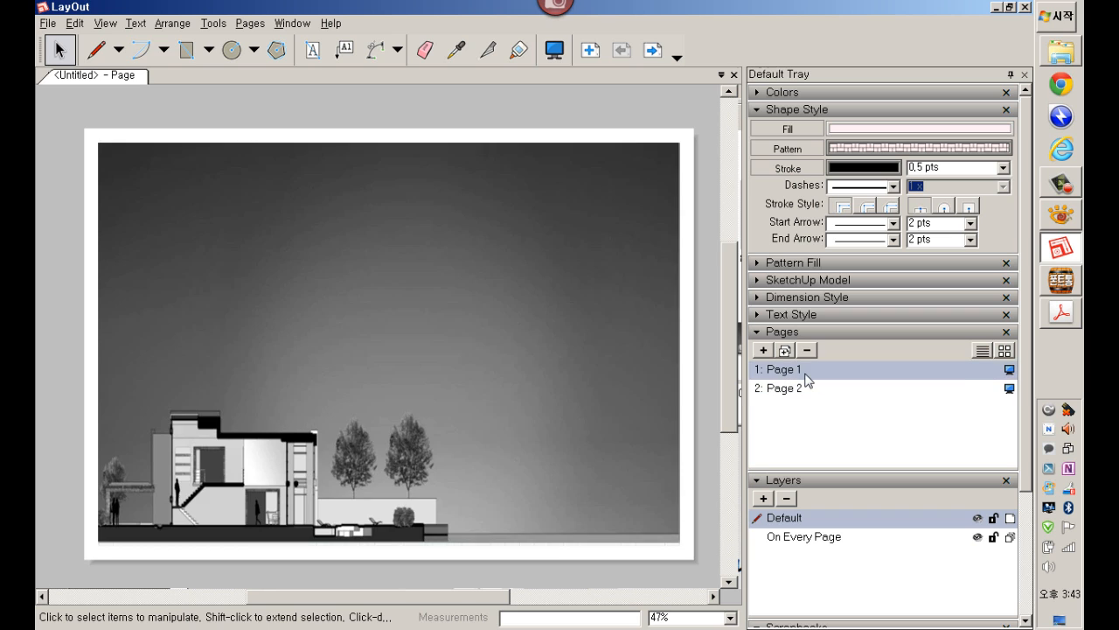
pyautogui.click(800, 389)
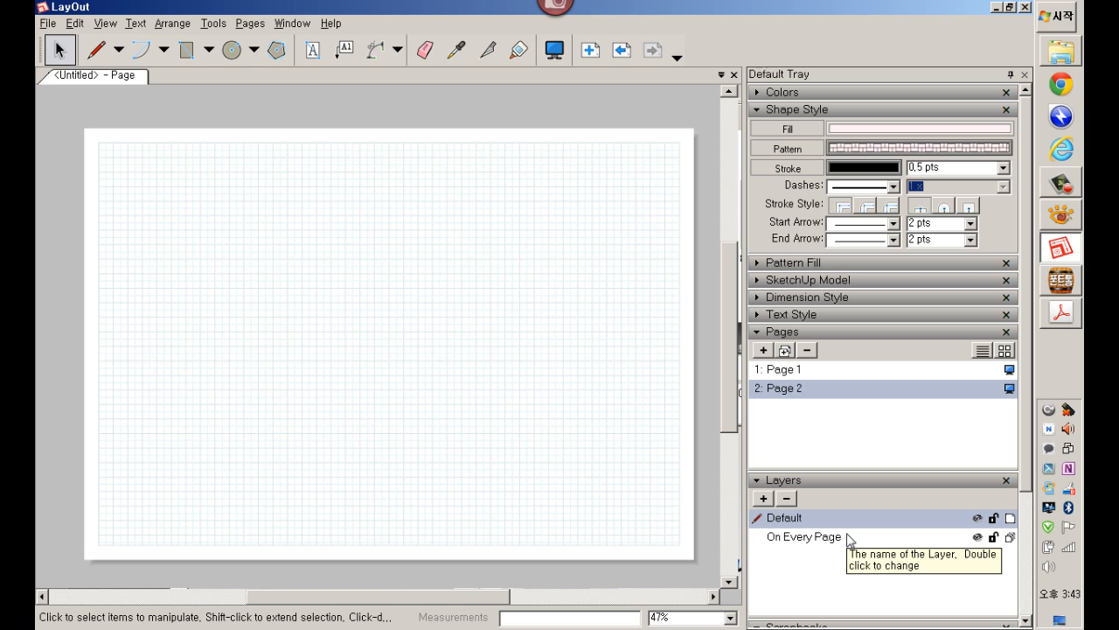
pyautogui.click(1010, 539)
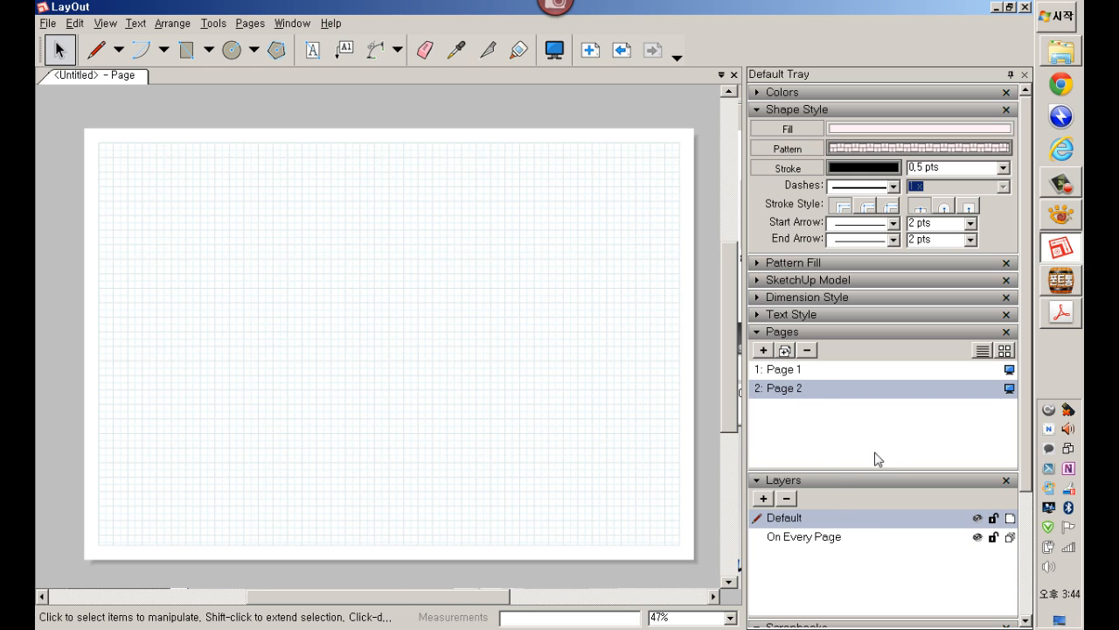
pyautogui.click(806, 350)
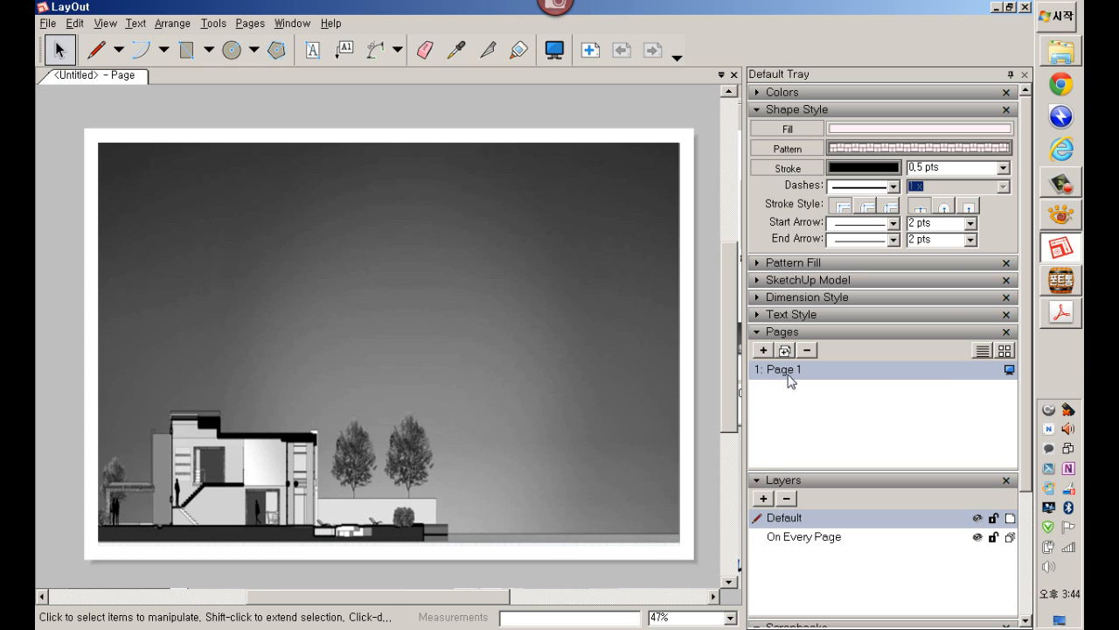
# Step: Choose the Freehand tool and create a new document from the A3 Landscape paper template
pyautogui.click(547, 417)
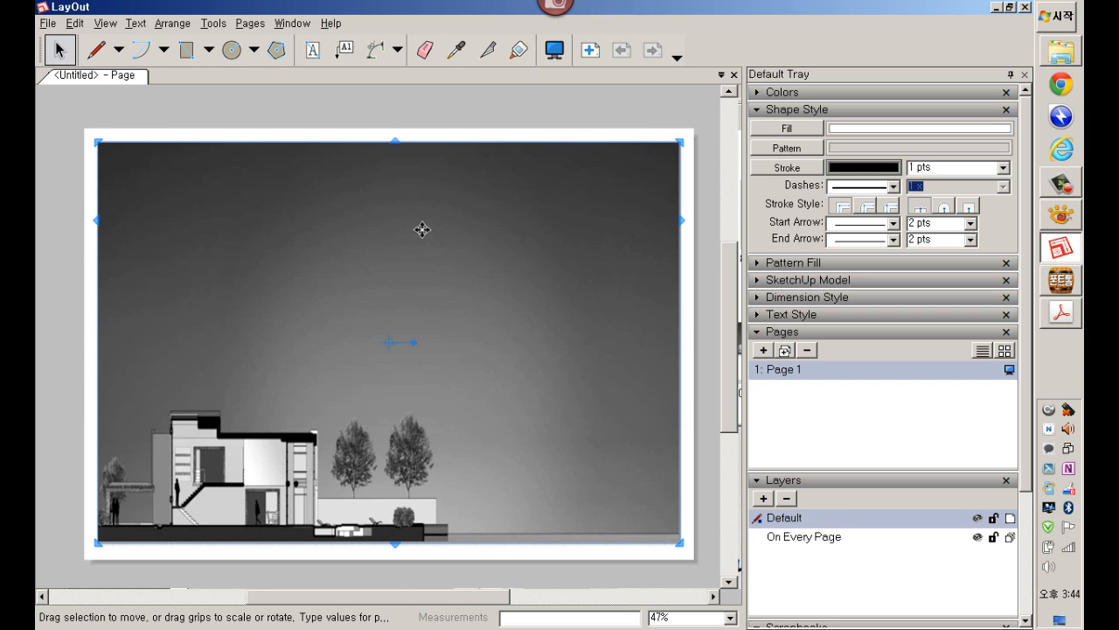
pyautogui.click(119, 52)
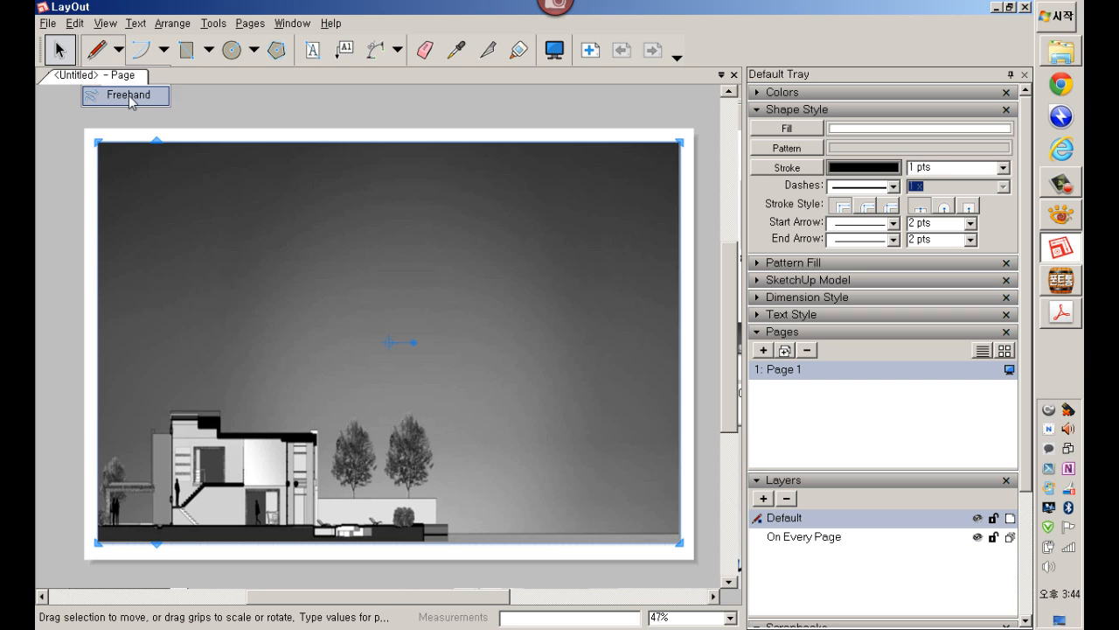
pyautogui.click(130, 98)
pyautogui.click(47, 24)
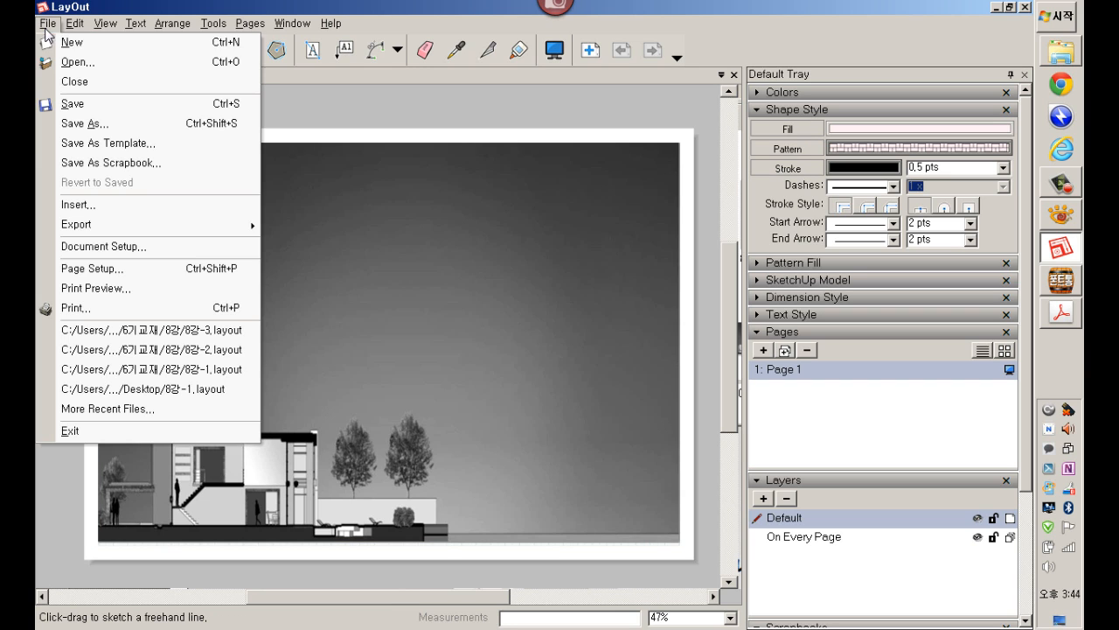
pyautogui.click(54, 42)
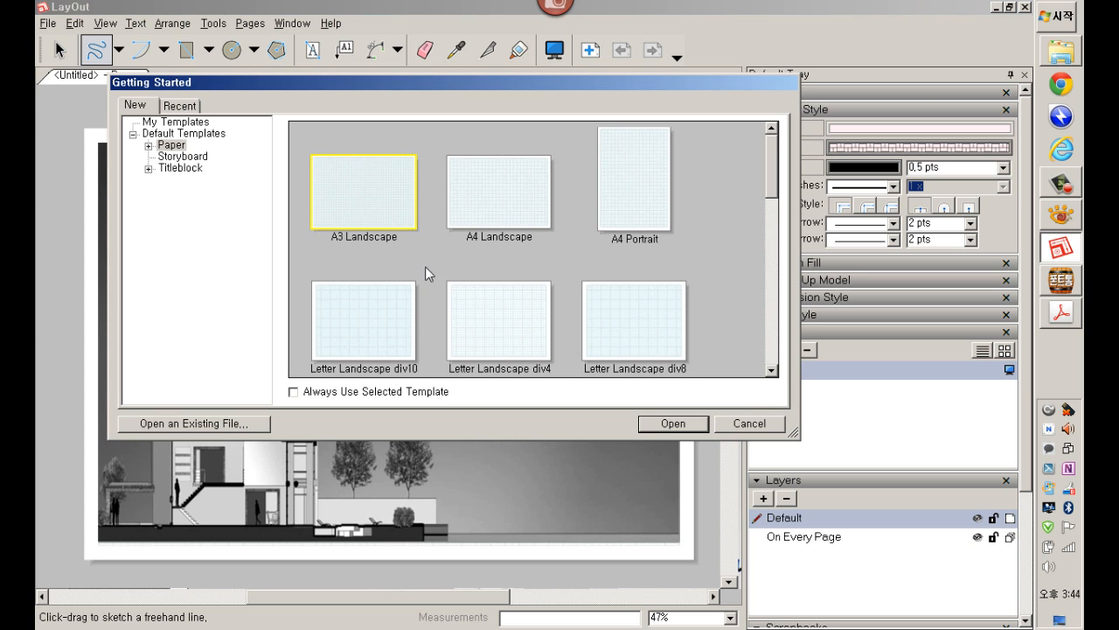
pyautogui.click(665, 424)
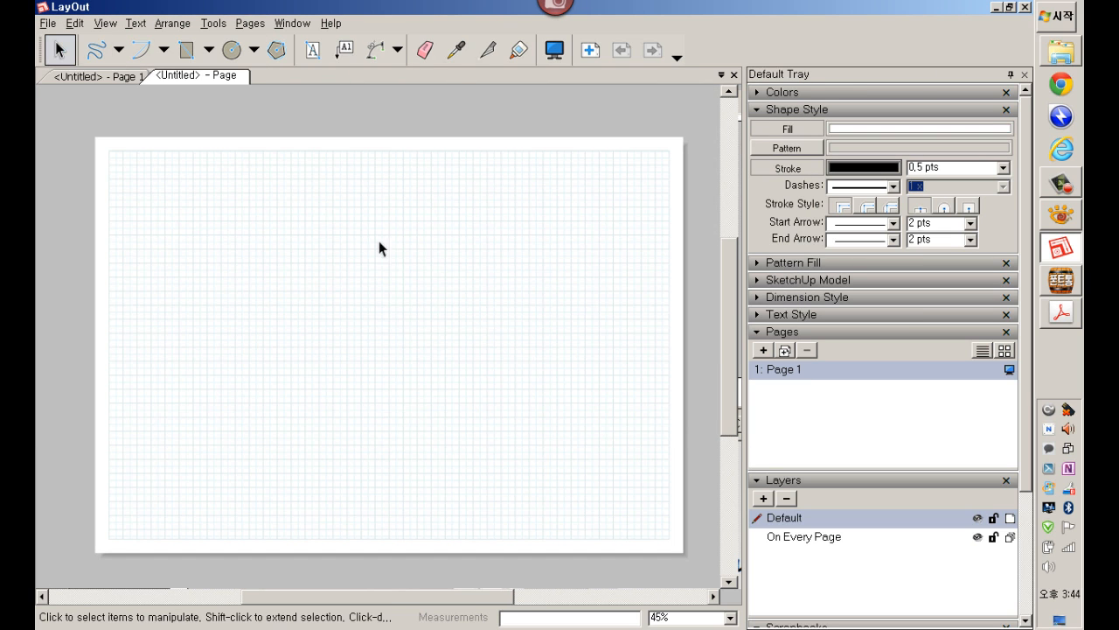
# Step: Switch back and forth between the background image document and the new blank document to compare them
pyautogui.click(102, 75)
pyautogui.click(176, 77)
pyautogui.click(122, 79)
pyautogui.click(122, 81)
pyautogui.click(124, 81)
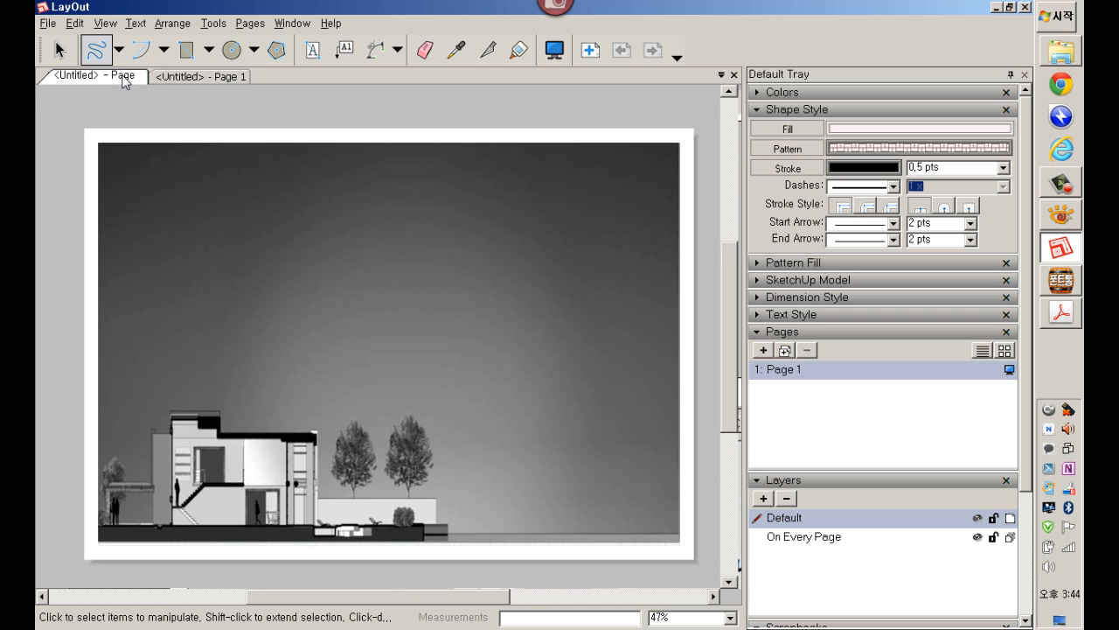
pyautogui.click(193, 77)
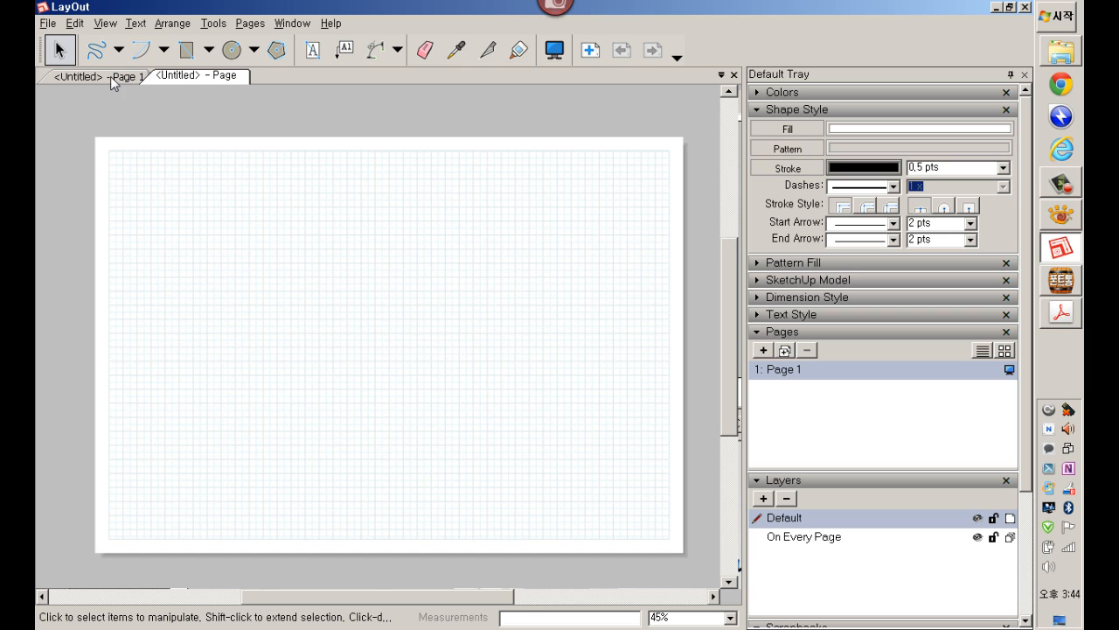
pyautogui.click(112, 79)
pyautogui.click(182, 78)
pyautogui.click(110, 80)
pyautogui.click(109, 80)
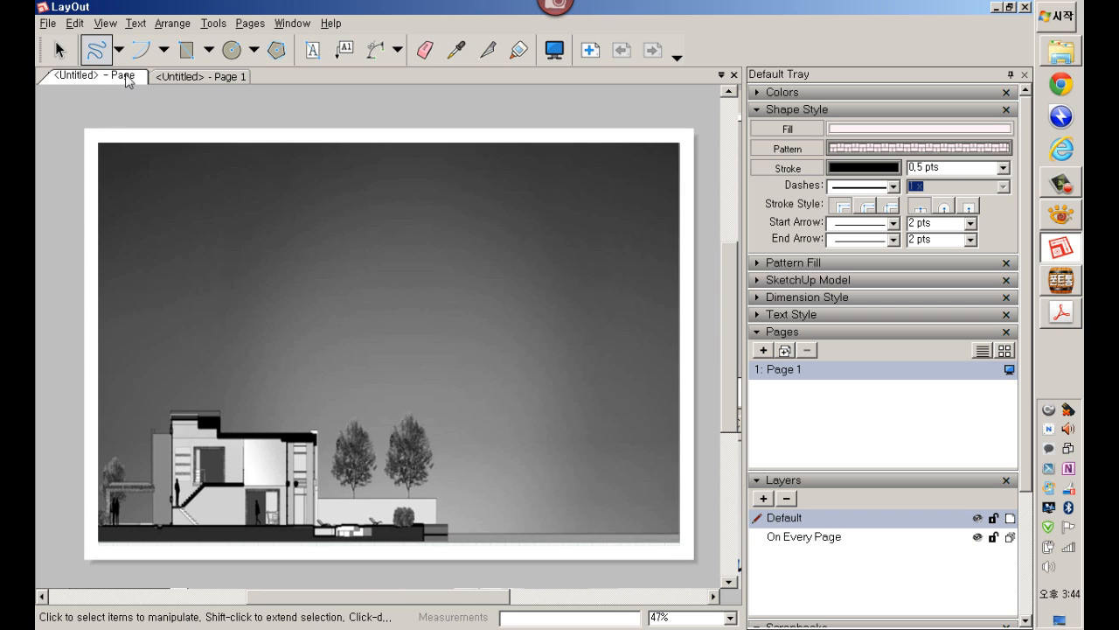
pyautogui.click(185, 77)
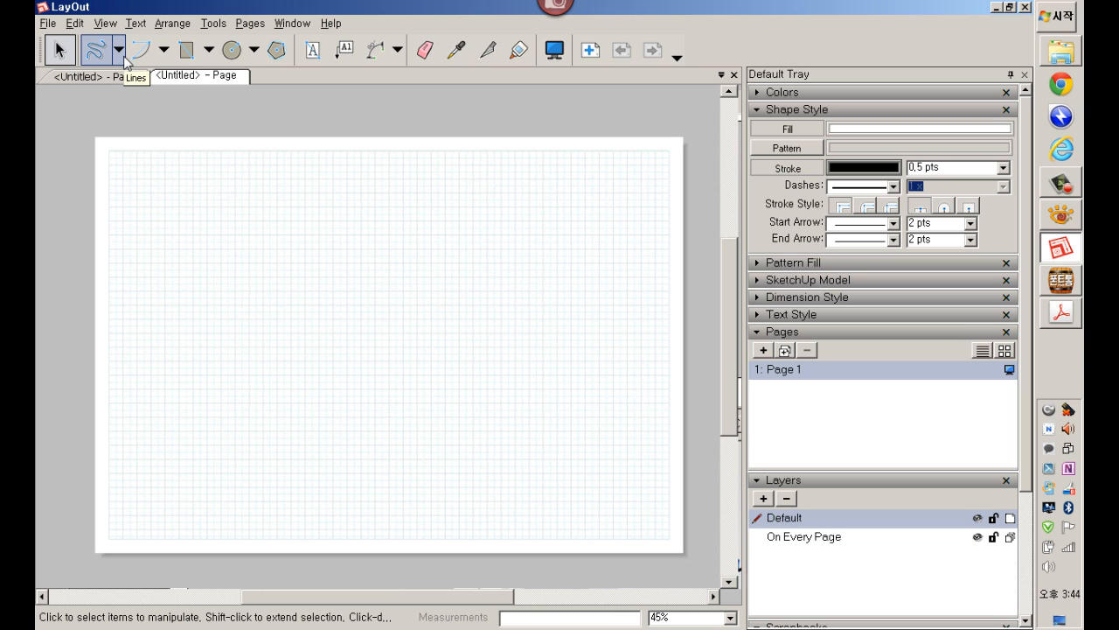
# Step: Sketch two freehand shapes on the blank page: a large S-shaped curve and a thin leaf-like outline above it
pyautogui.moveTo(283, 264); pyautogui.dragTo(374, 346)
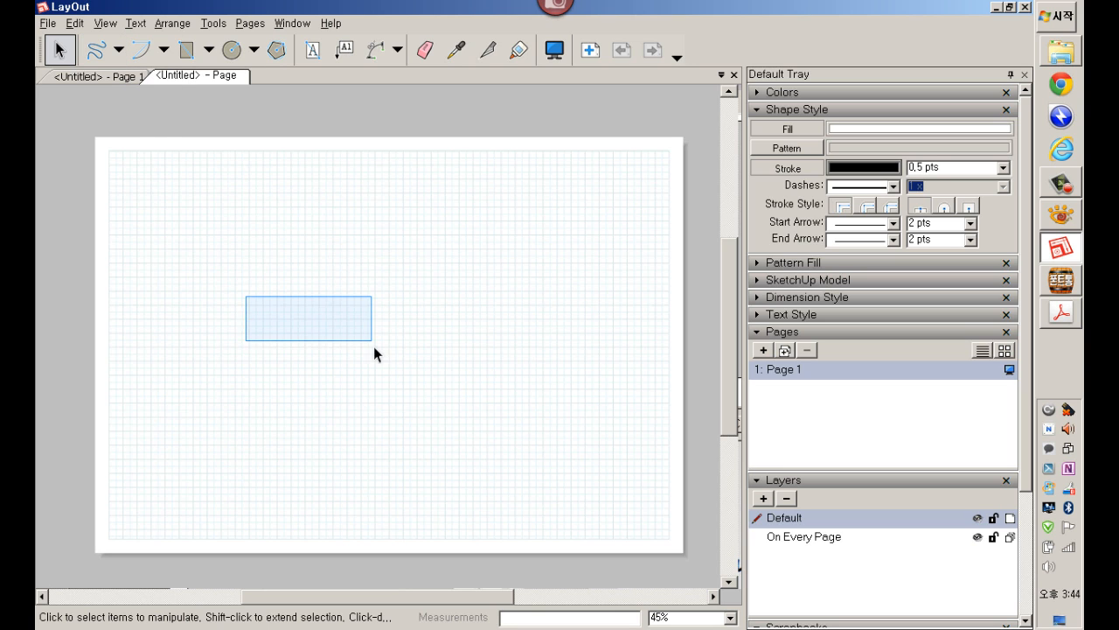
pyautogui.click(96, 50)
pyautogui.moveTo(242, 276)
pyautogui.mouseDown()
pyautogui.moveTo(323, 309)
pyautogui.moveTo(449, 305)
pyautogui.moveTo(540, 335)
pyautogui.moveTo(461, 448)
pyautogui.moveTo(284, 417)
pyautogui.moveTo(258, 438)
pyautogui.mouseUp()
pyautogui.moveTo(385, 228)
pyautogui.mouseDown()
pyautogui.moveTo(513, 185)
pyautogui.moveTo(586, 224)
pyautogui.moveTo(398, 247)
pyautogui.moveTo(389, 231)
pyautogui.mouseUp()
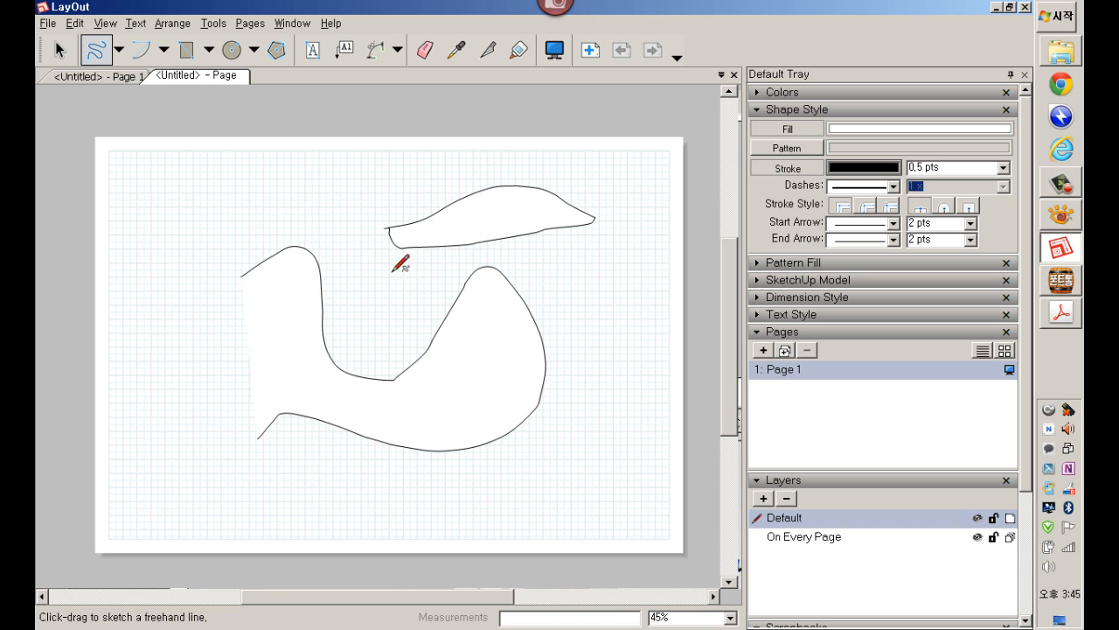
# Step: Inspect the freehand curves closely, and sketch a rounded shape at the page's right side and a small arc above the large curve
pyautogui.scroll(6, 477, 270)
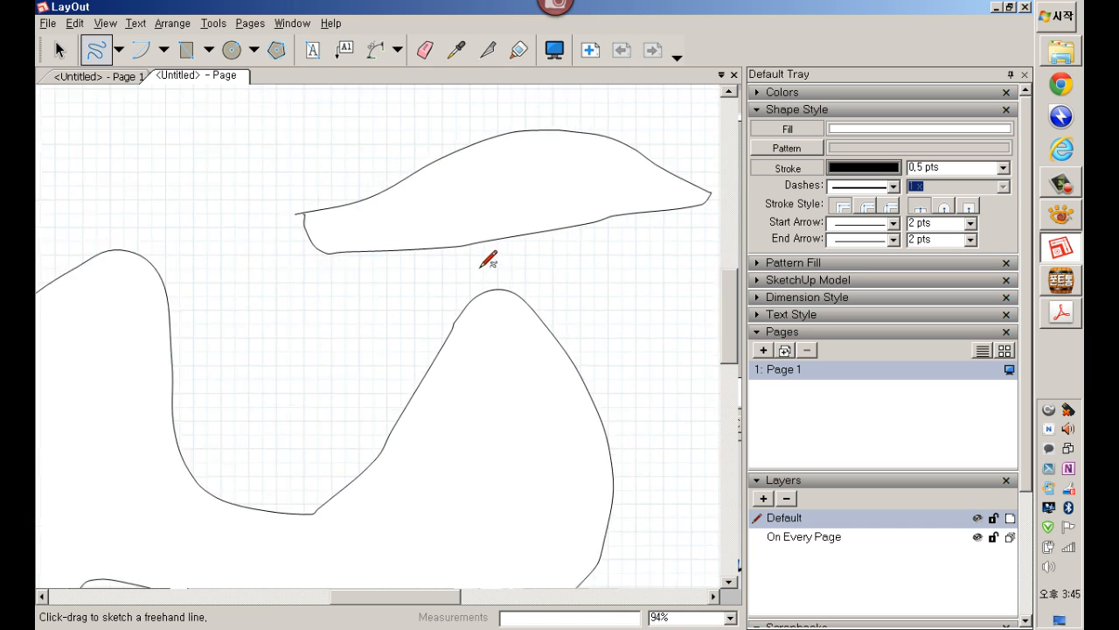
pyautogui.scroll(-1, 495, 245)
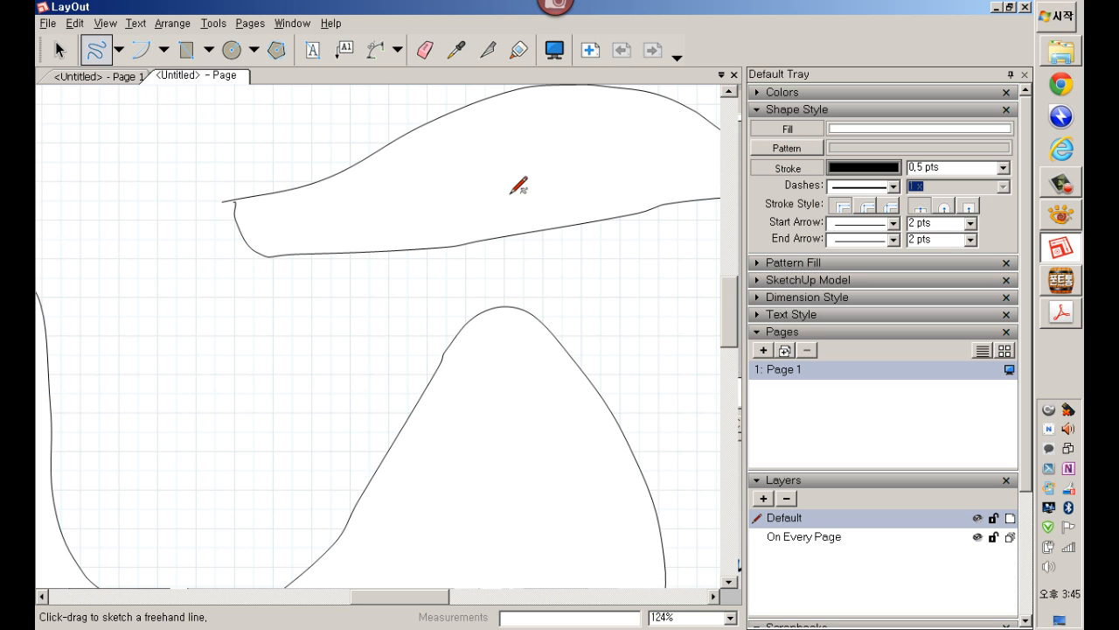
pyautogui.scroll(-4, 516, 205)
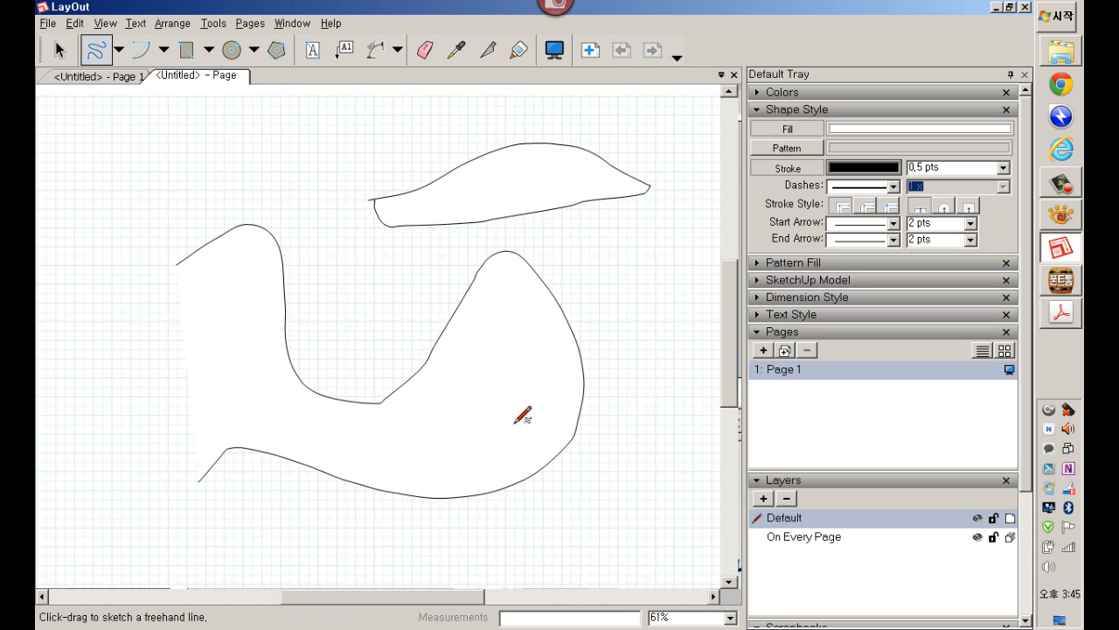
pyautogui.scroll(4, 523, 415)
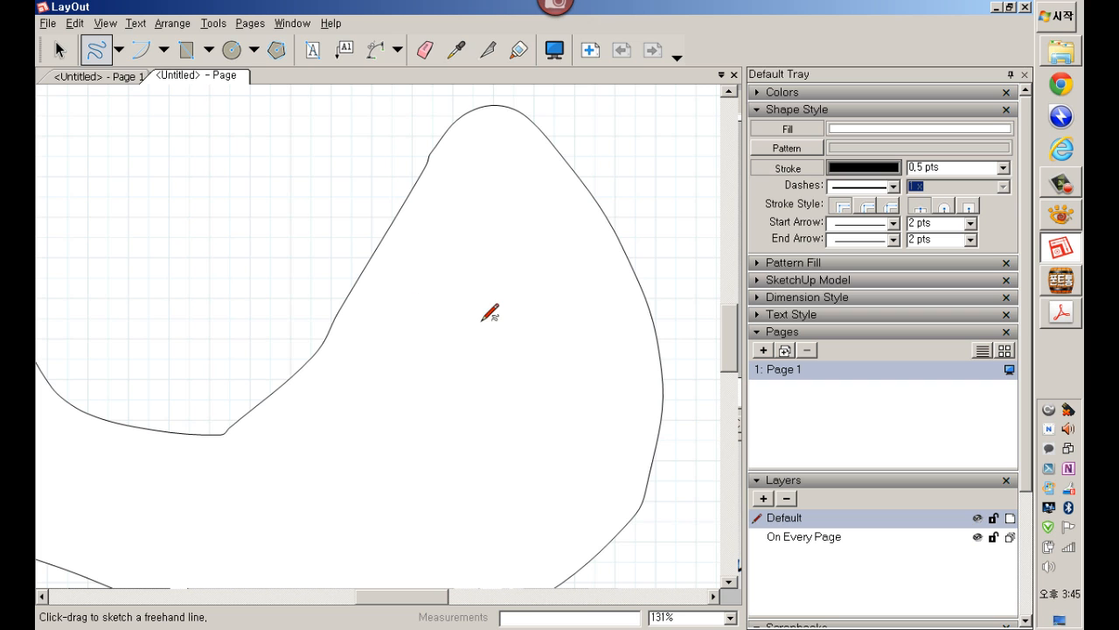
pyautogui.scroll(-4, 490, 315)
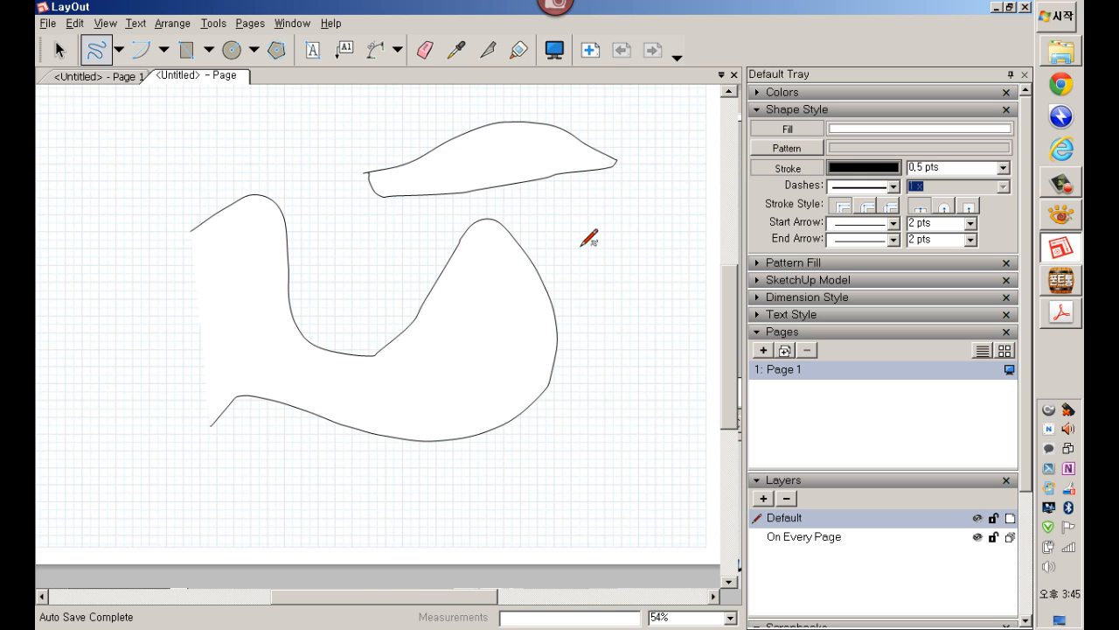
pyautogui.moveTo(617, 217)
pyautogui.mouseDown()
pyautogui.moveTo(698, 336)
pyautogui.moveTo(596, 294)
pyautogui.mouseUp()
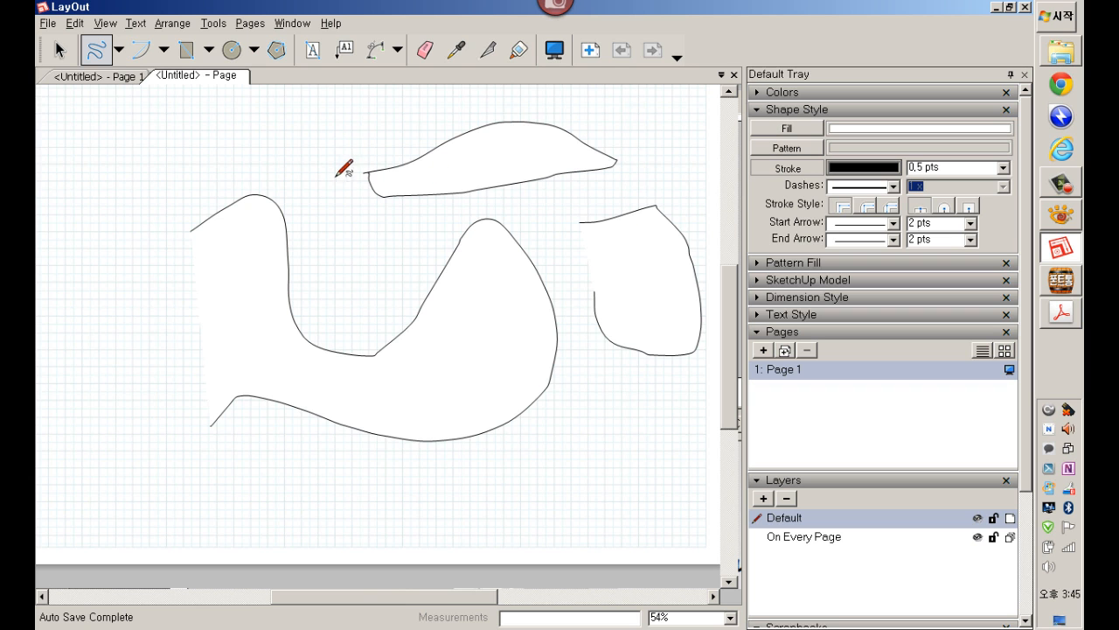
pyautogui.moveTo(317, 145); pyautogui.dragTo(354, 113)
# Step: Draw a closed rectangle about 99 mm high with the Line tool in the upper-left part of the page
pyautogui.scroll(6, 372, 135)
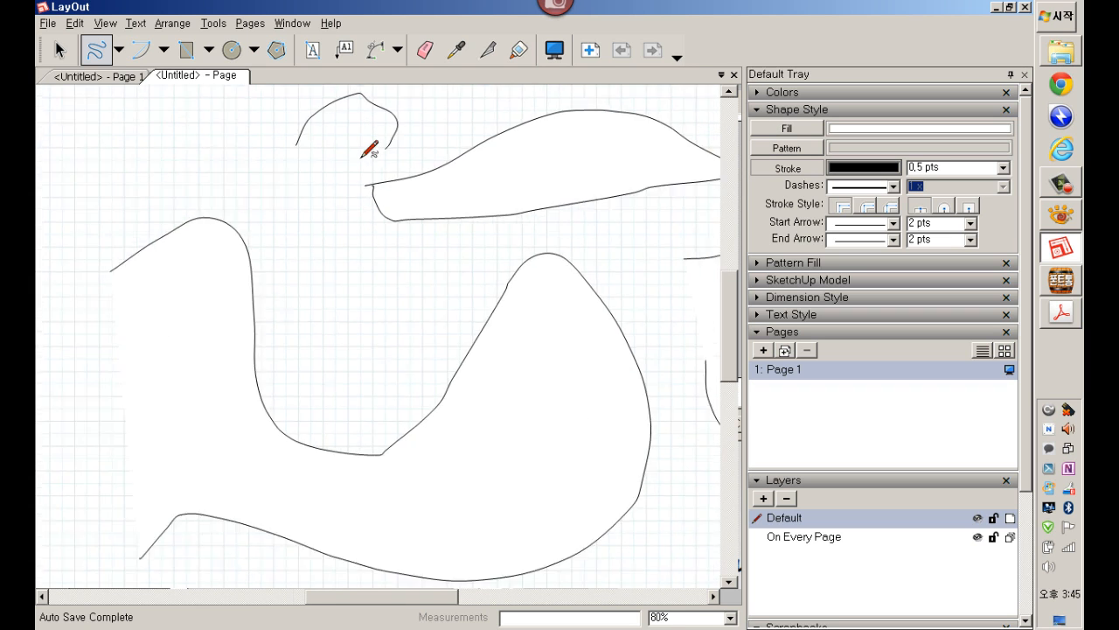
pyautogui.scroll(1, 374, 133)
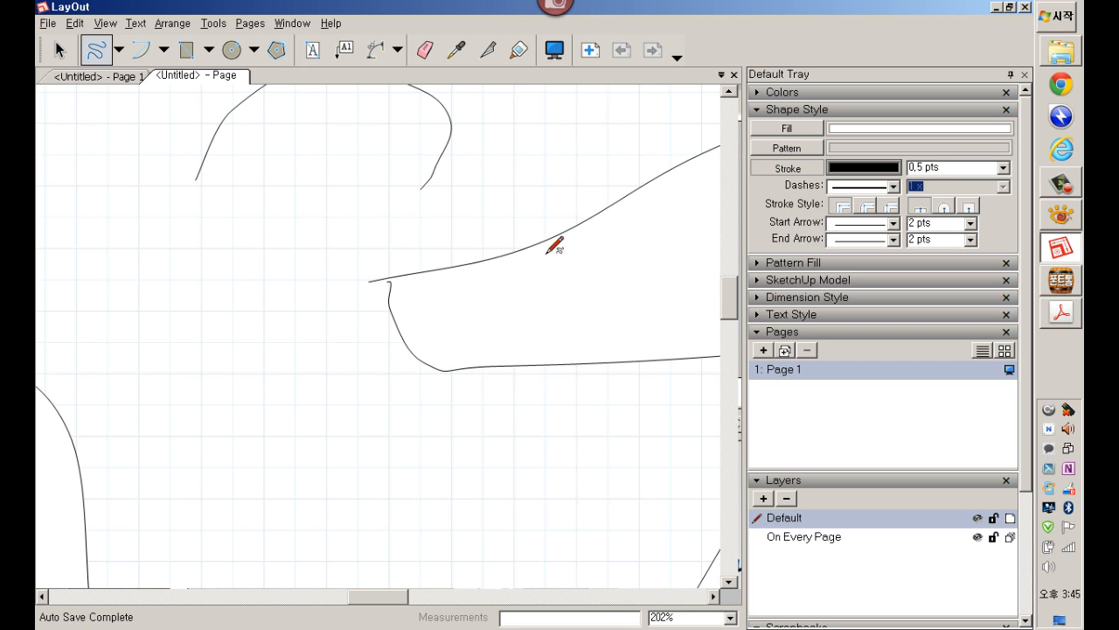
pyautogui.scroll(-6, 432, 233)
pyautogui.scroll(-2, 401, 224)
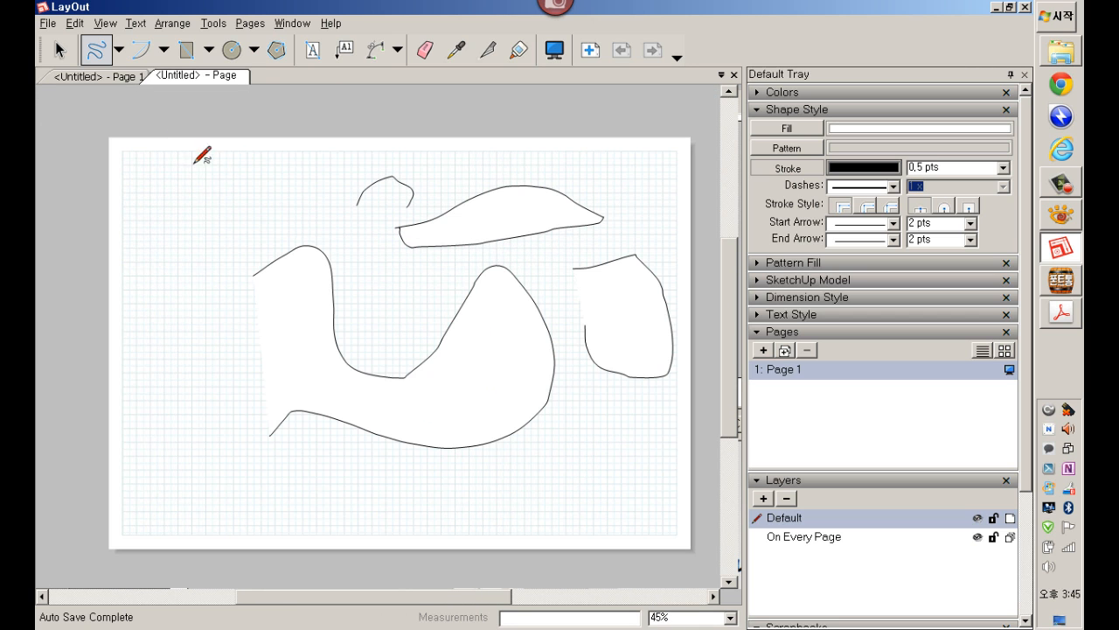
pyautogui.click(118, 50)
pyautogui.click(120, 80)
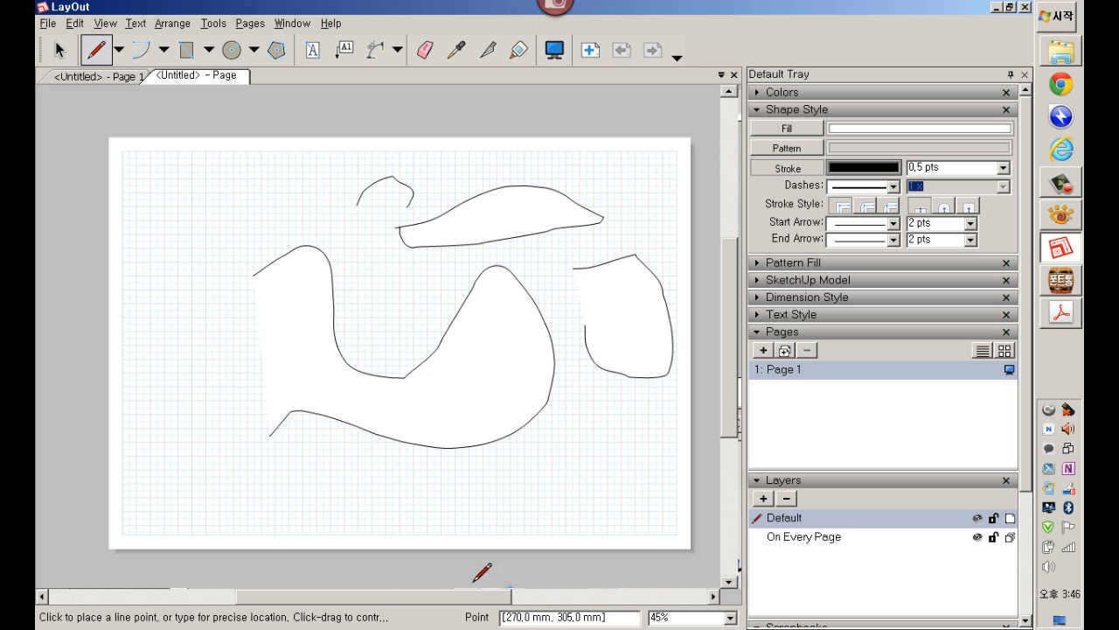
pyautogui.click(163, 212)
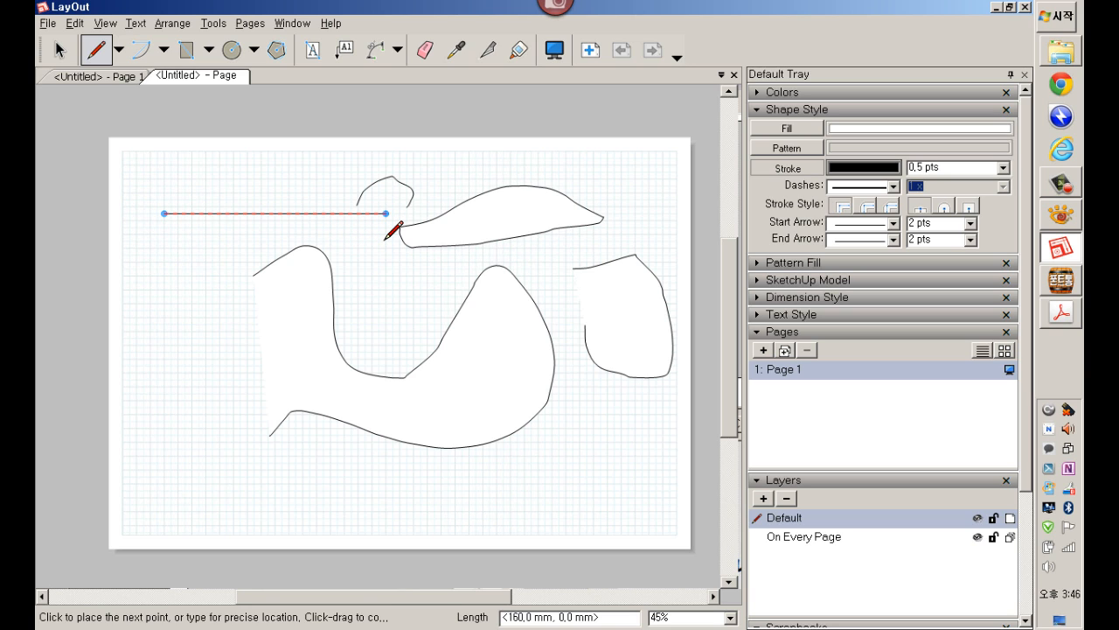
pyautogui.click(338, 213)
pyautogui.click(338, 351)
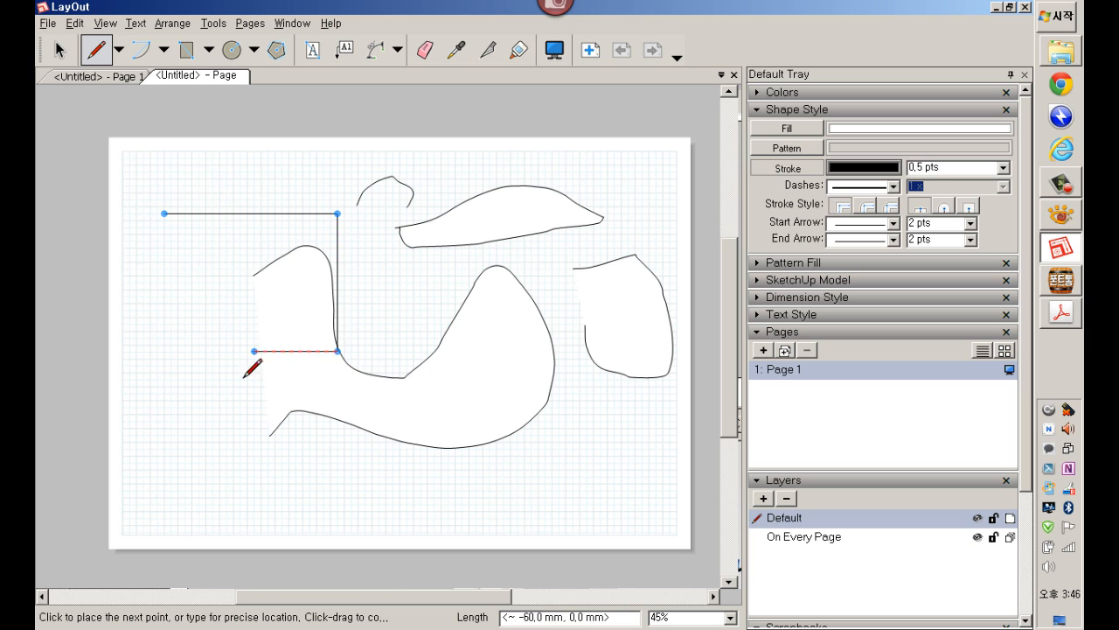
pyautogui.click(166, 351)
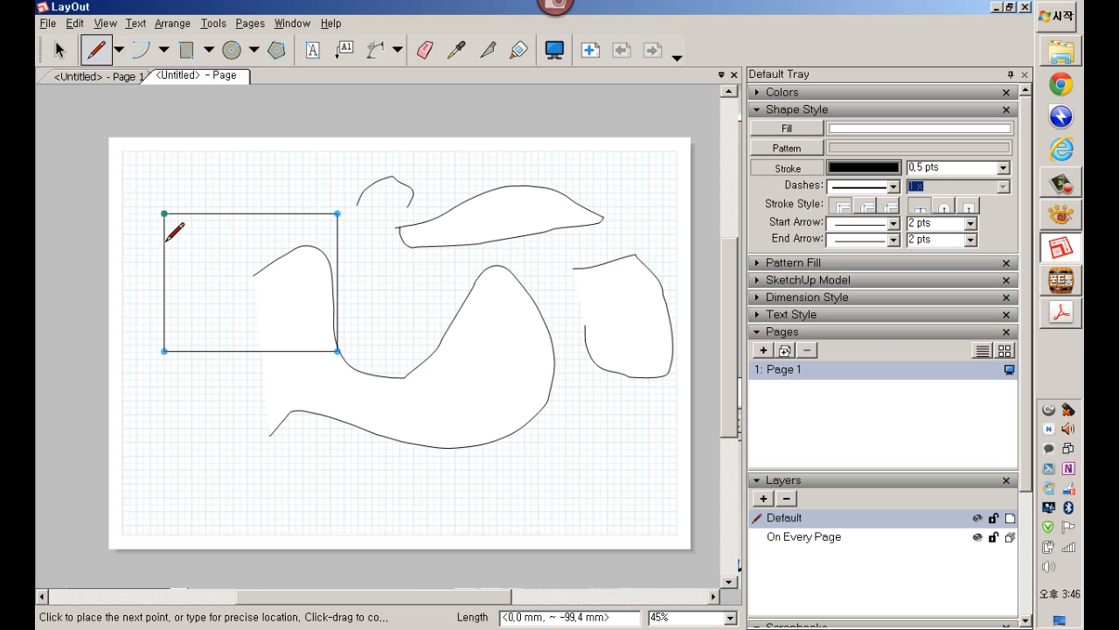
pyautogui.click(166, 215)
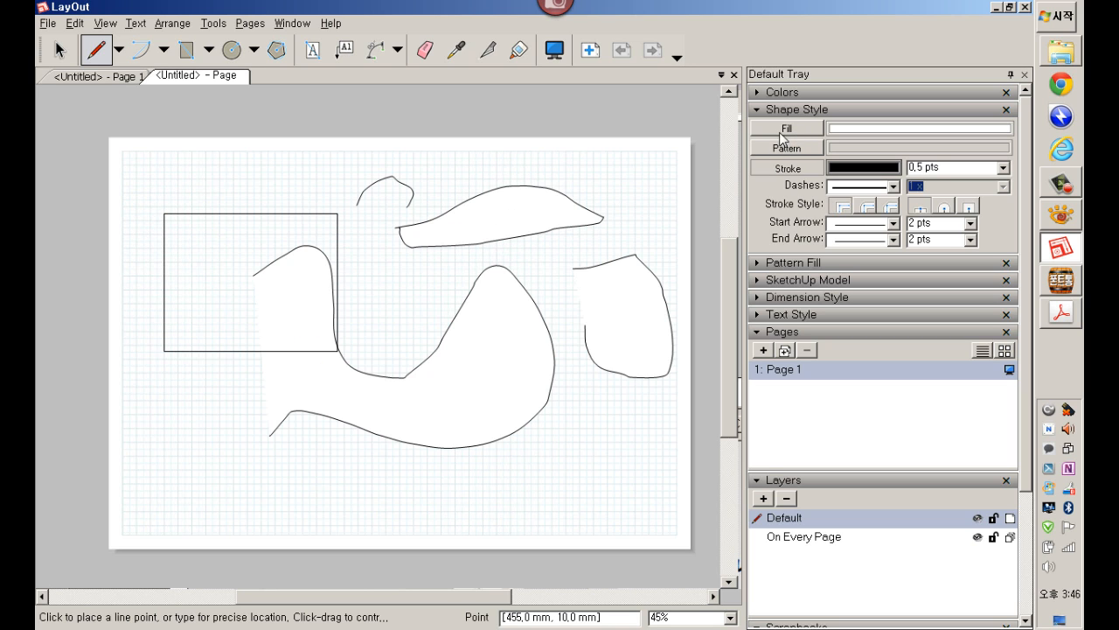
# Step: Draw a closed trapezoid with straight lines near the page centre, about 95 mm wide at the top and 66 mm high
pyautogui.click(400, 268)
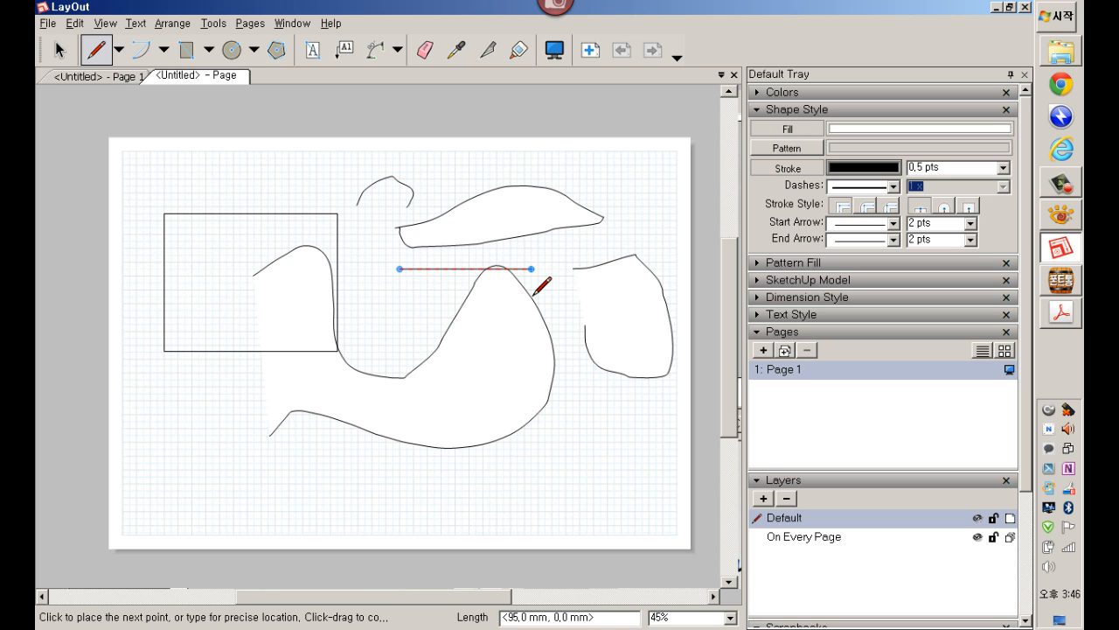
pyautogui.click(531, 268)
pyautogui.click(518, 359)
pyautogui.click(424, 359)
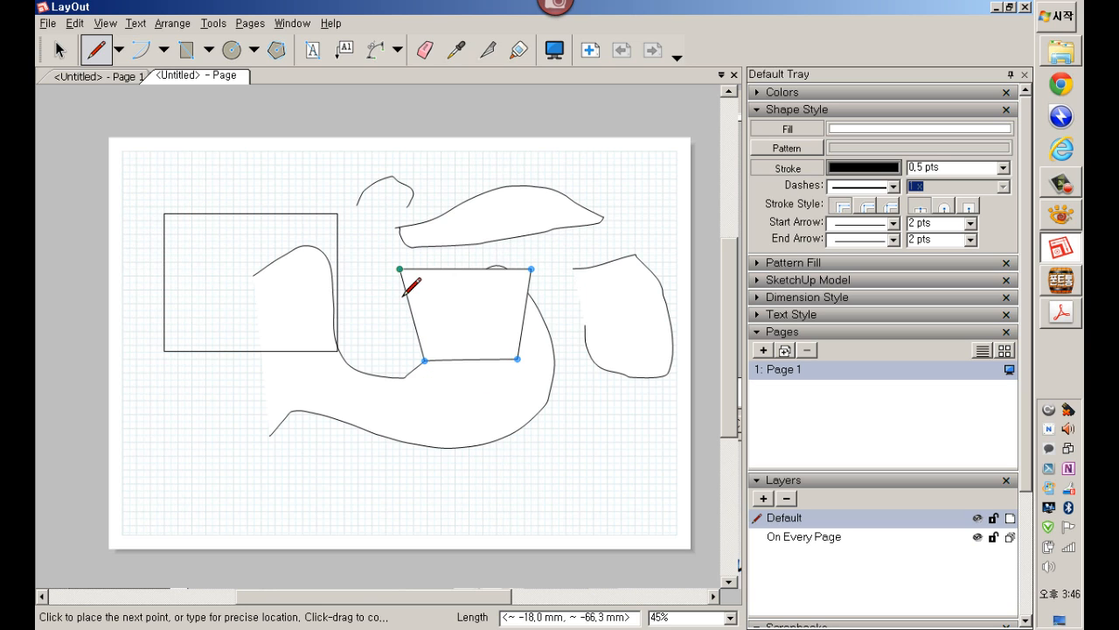
pyautogui.click(399, 268)
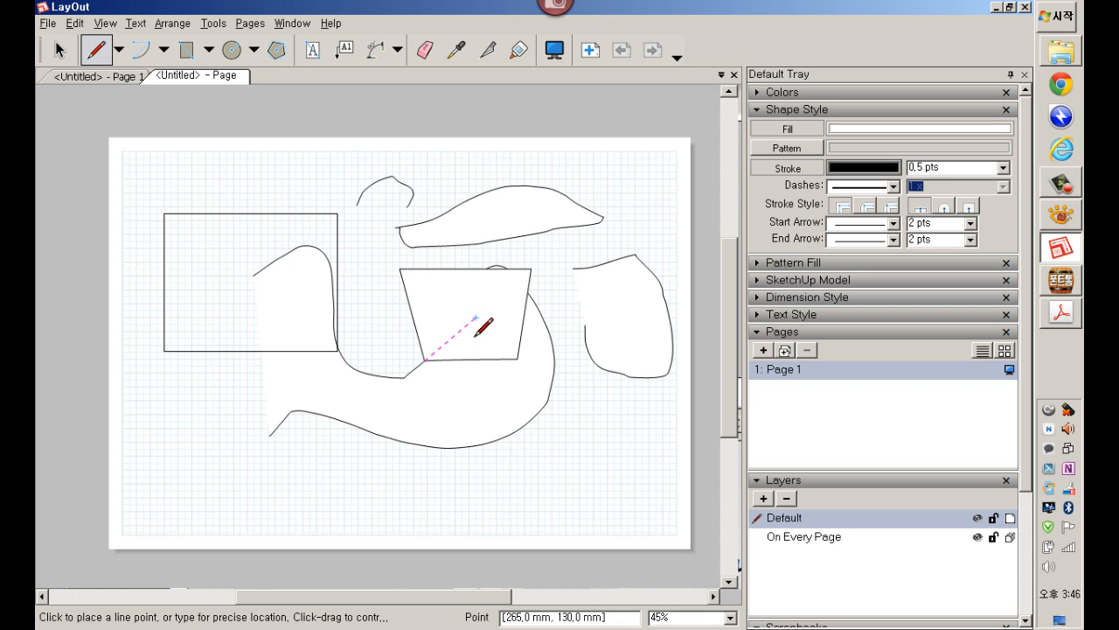
# Step: Select all shapes with an enclosing window and clear them, then try a smaller enclosing window followed by a crossing window
pyautogui.press('space')
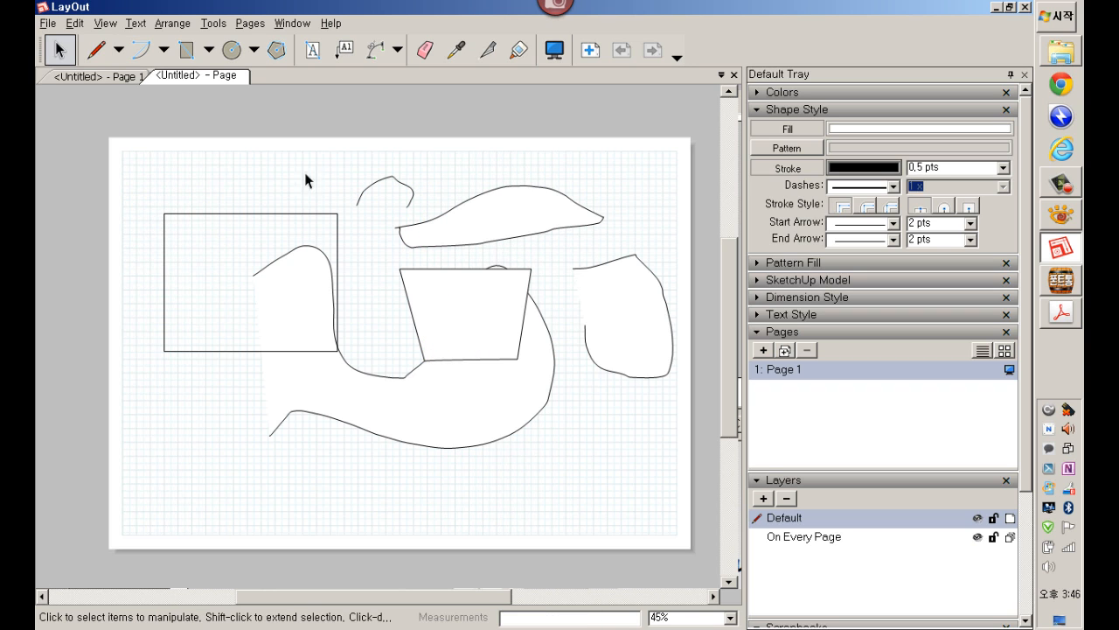
pyautogui.moveTo(163, 161); pyautogui.dragTo(663, 492)
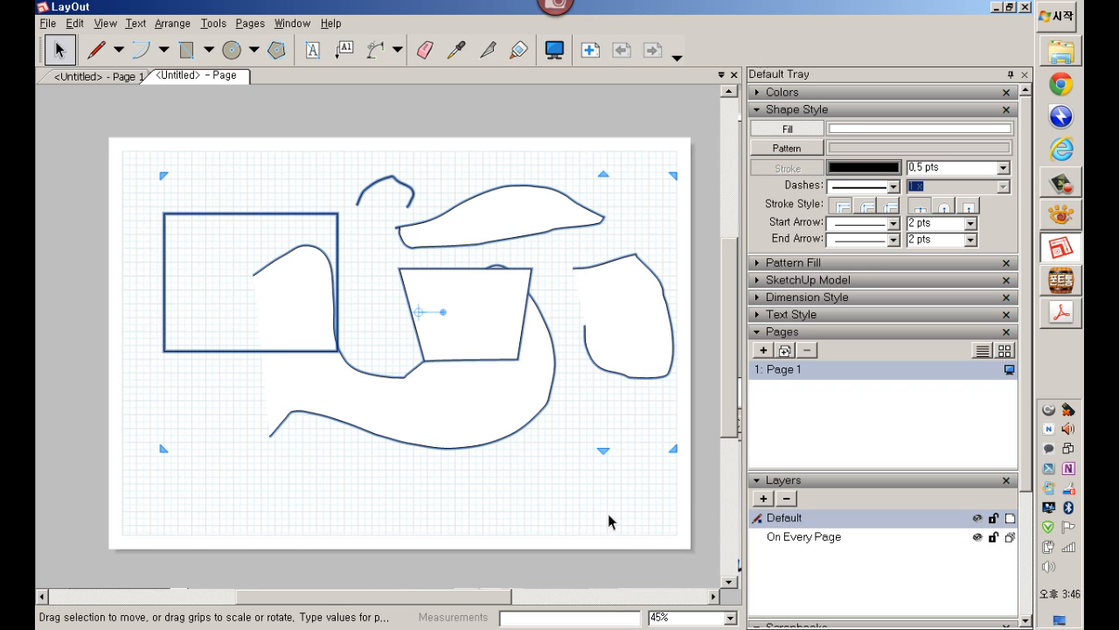
pyautogui.click(619, 535)
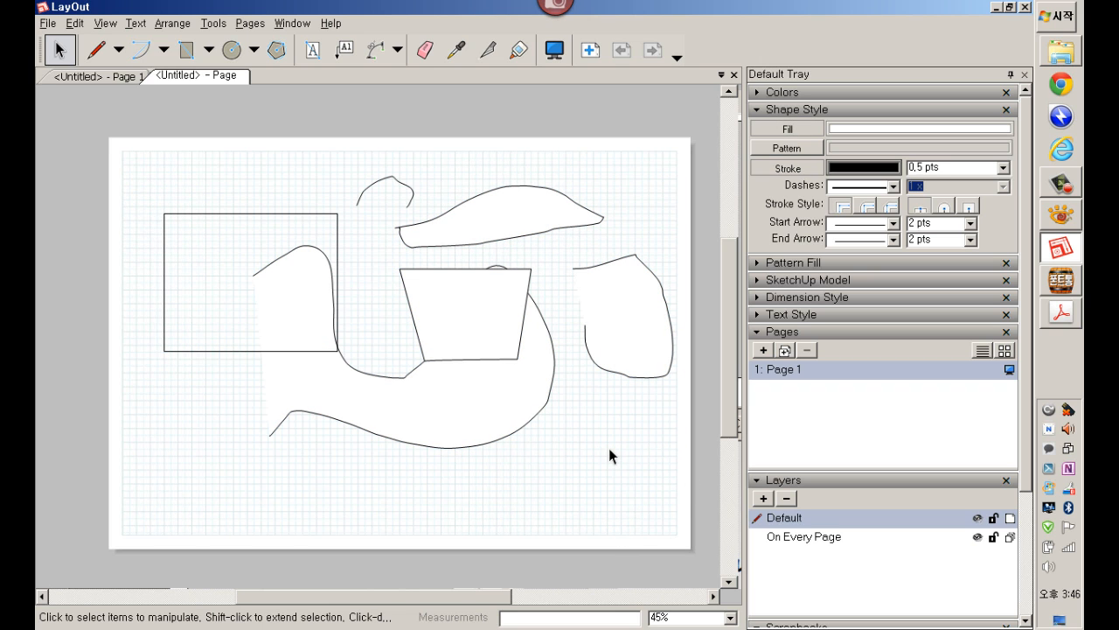
pyautogui.moveTo(134, 167); pyautogui.dragTo(590, 466)
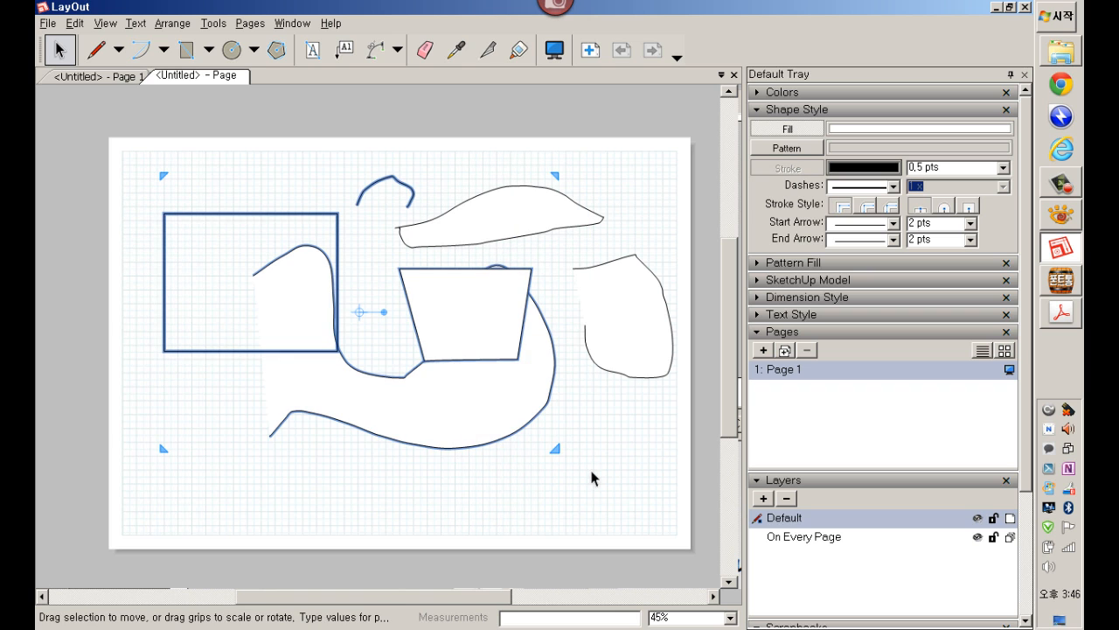
pyautogui.moveTo(665, 510); pyautogui.dragTo(329, 190)
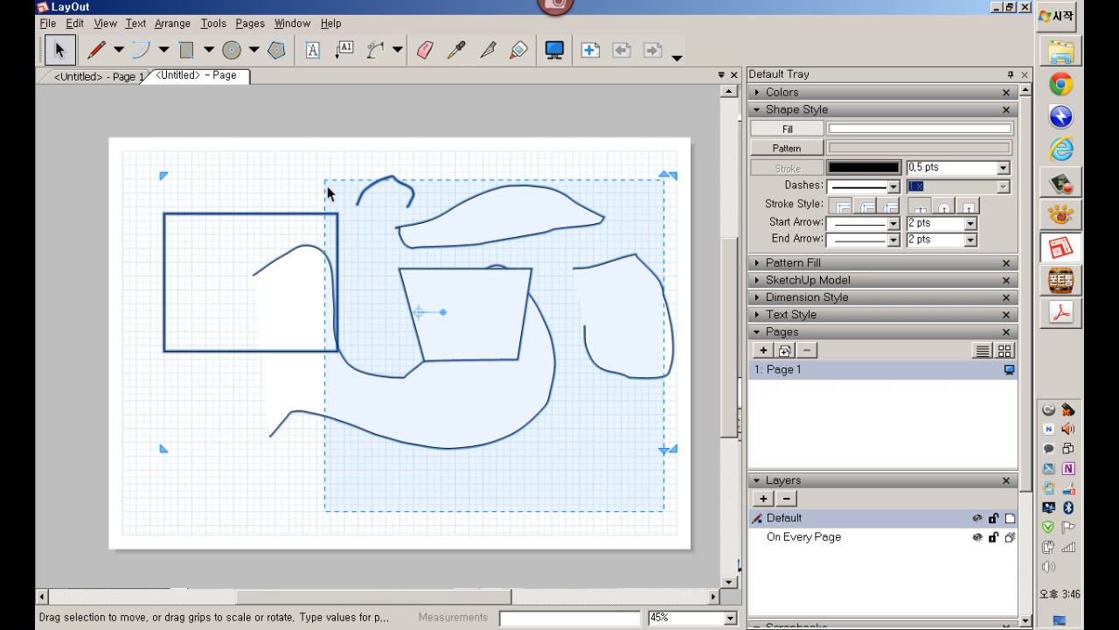
pyautogui.moveTo(329, 191); pyautogui.dragTo(327, 187)
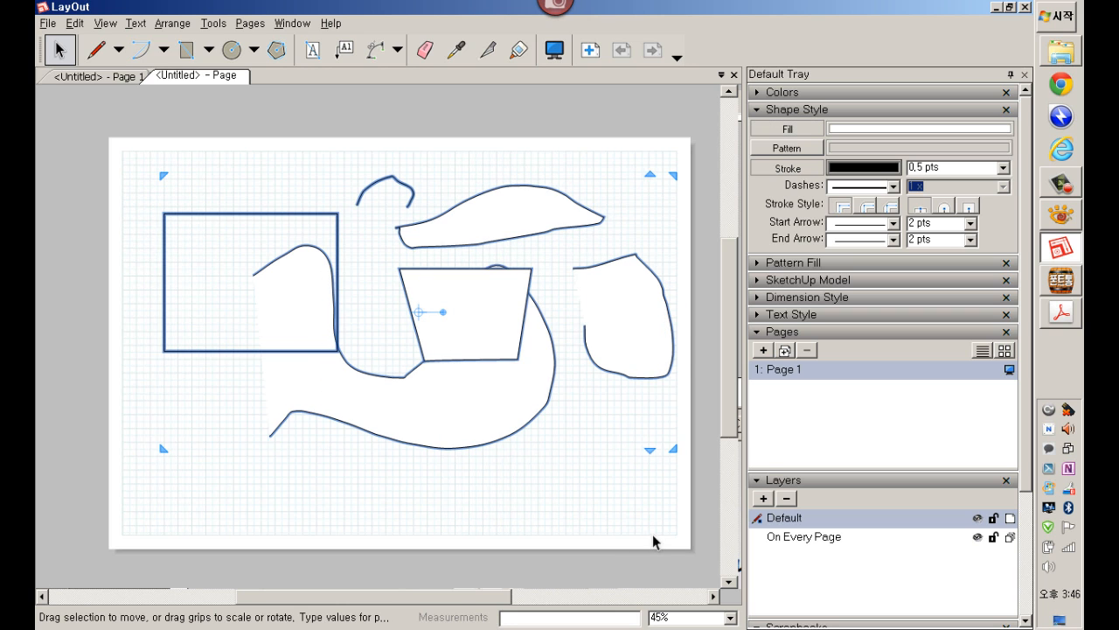
# Step: Clear the selection, repeat an enclosing and a crossing window selection over parts of the drawing, and deselect everything
pyautogui.click(222, 223)
pyautogui.moveTo(128, 167); pyautogui.dragTo(565, 498)
pyautogui.click(689, 546)
pyautogui.moveTo(685, 539); pyautogui.dragTo(518, 236)
pyautogui.click(527, 234)
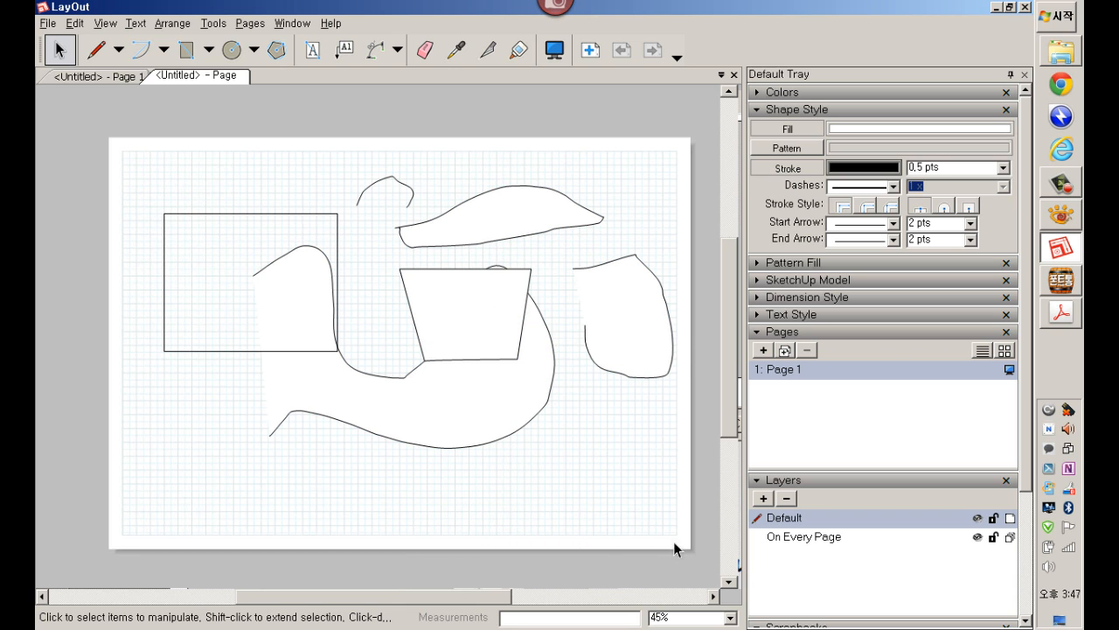
# Step: Select all the shapes on the page with a window and delete them
pyautogui.moveTo(673, 542); pyautogui.dragTo(162, 171)
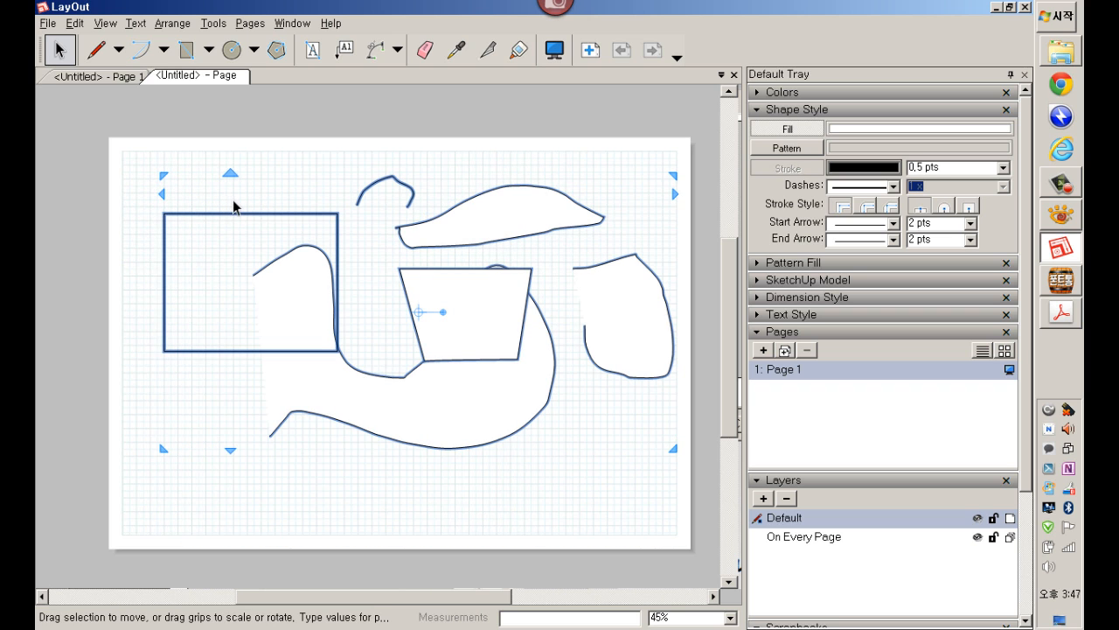
pyautogui.press('Delete')
# Step: Draw a winding open curve with the Line tool, its first two points about 155 mm apart, and delete it
pyautogui.click(118, 49)
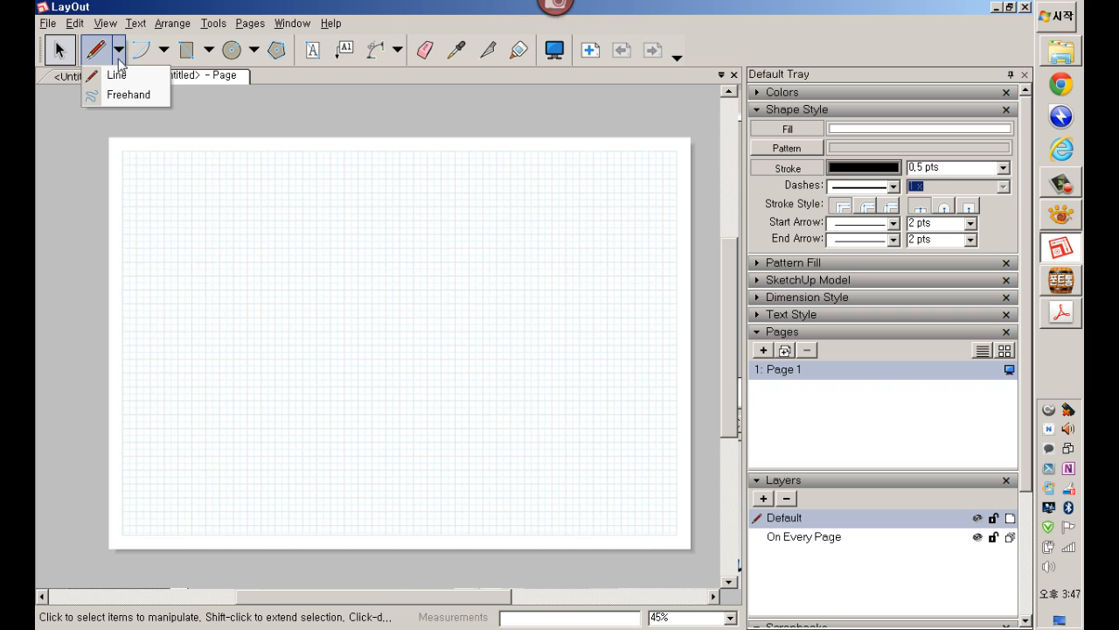
pyautogui.click(113, 74)
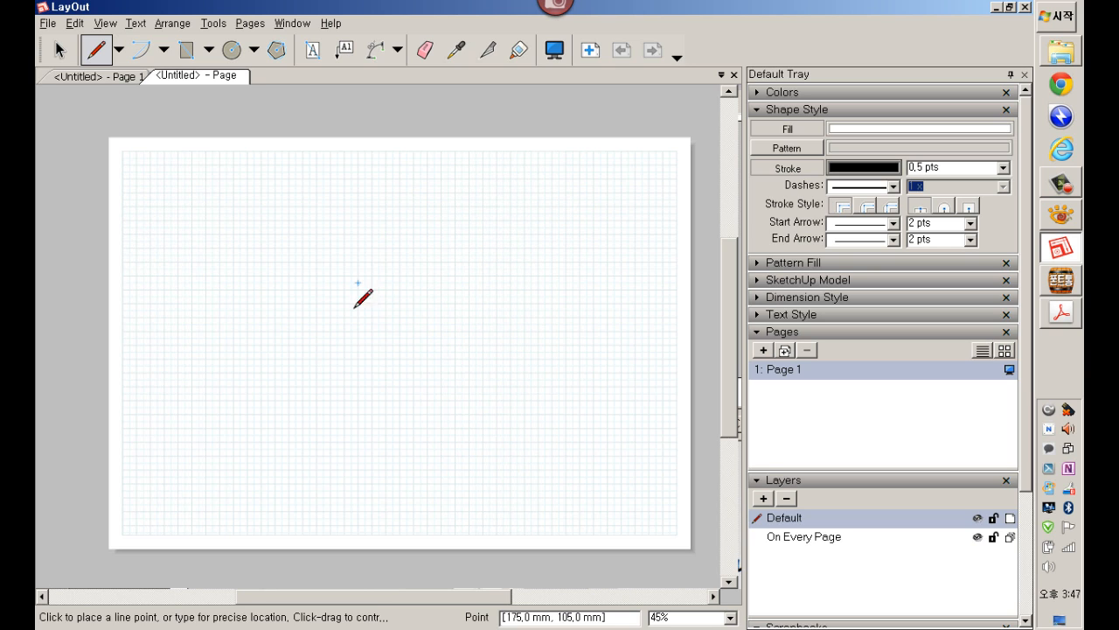
pyautogui.click(268, 240)
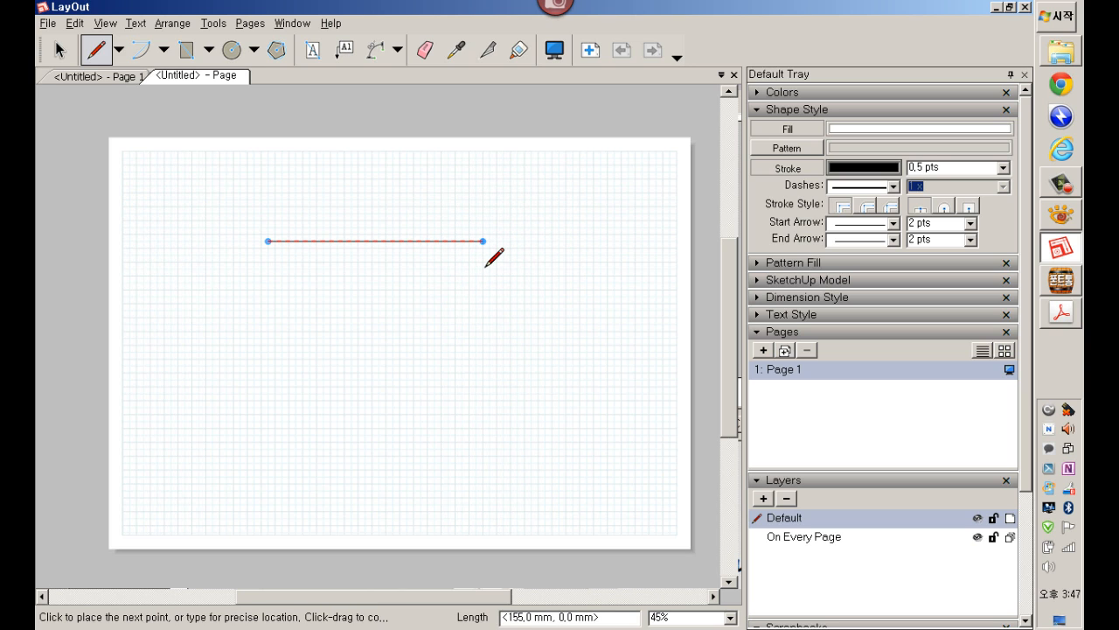
pyautogui.moveTo(482, 241); pyautogui.dragTo(549, 369)
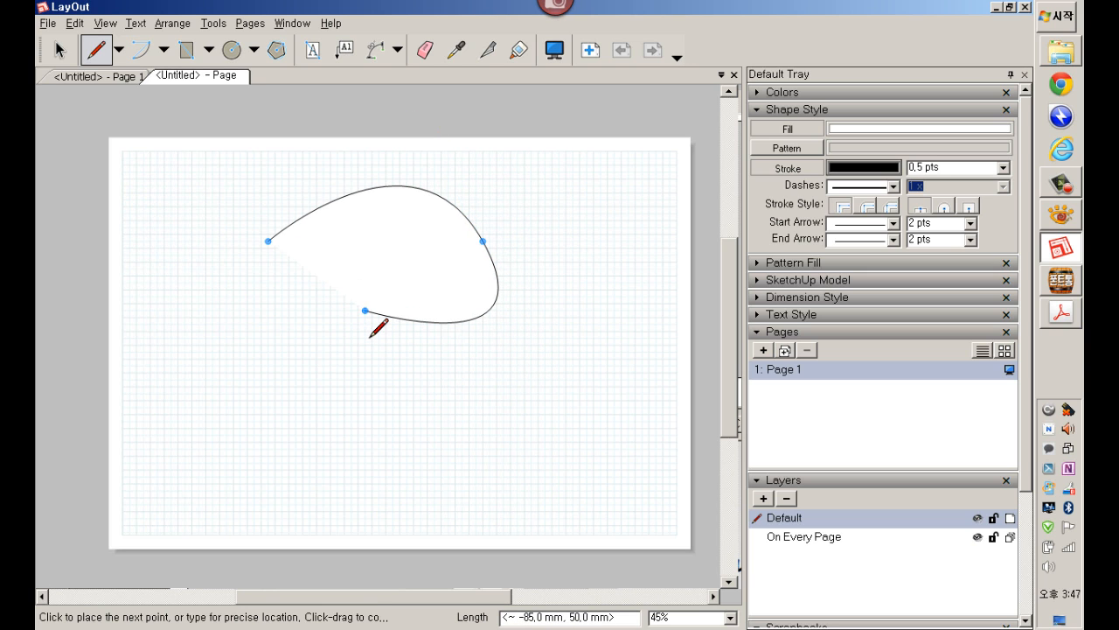
pyautogui.click(365, 312)
pyautogui.moveTo(353, 393); pyautogui.dragTo(518, 461)
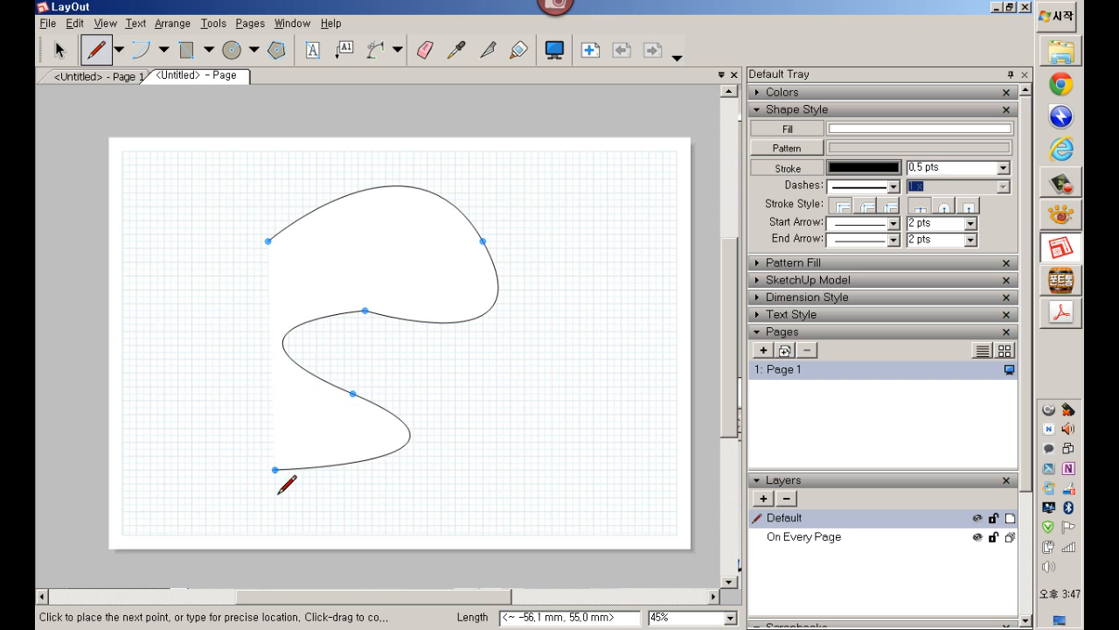
pyautogui.moveTo(326, 484); pyautogui.dragTo(290, 428)
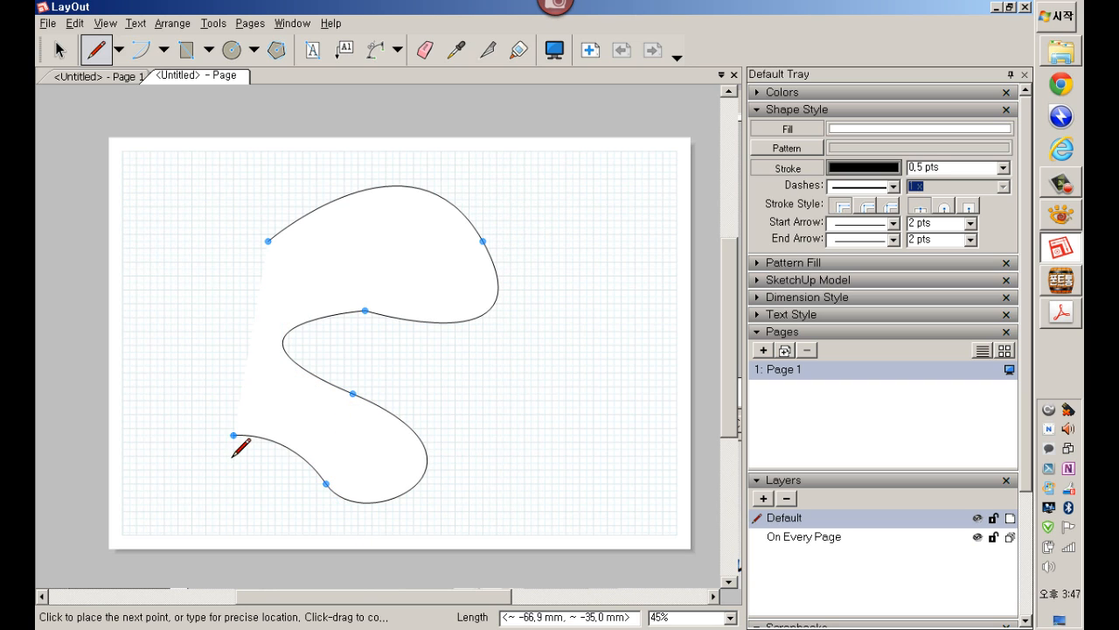
pyautogui.press('space')
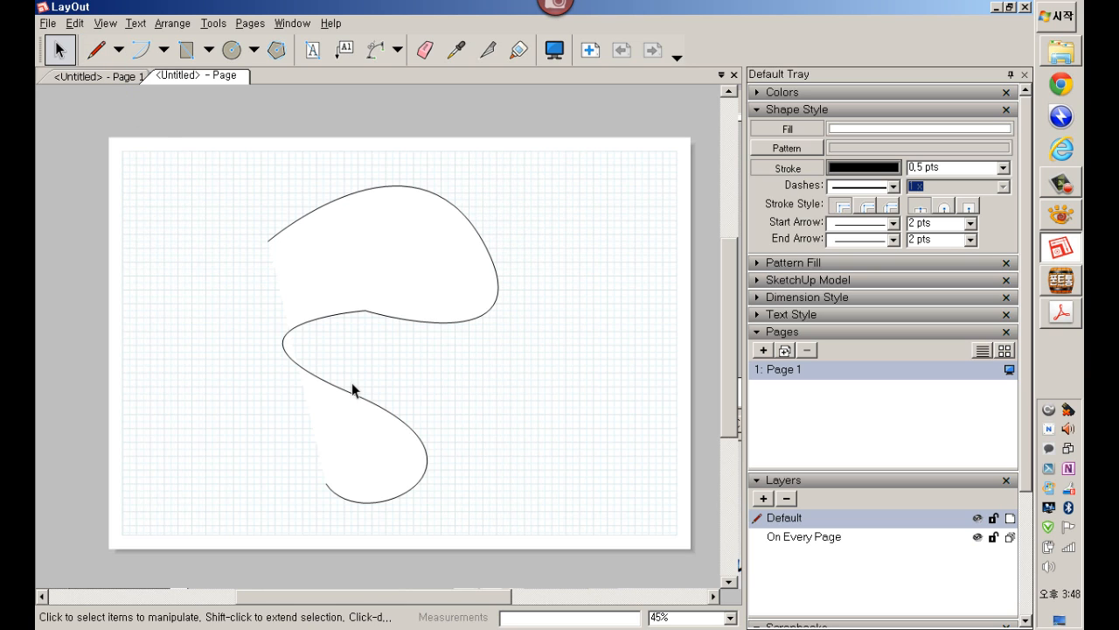
pyautogui.moveTo(555, 519); pyautogui.dragTo(224, 164)
pyautogui.press('Delete')
# Step: Draw two quarter-circle arcs with the Arc tool, one in the page's upper-left part and a smaller one right of its centre
pyautogui.click(98, 50)
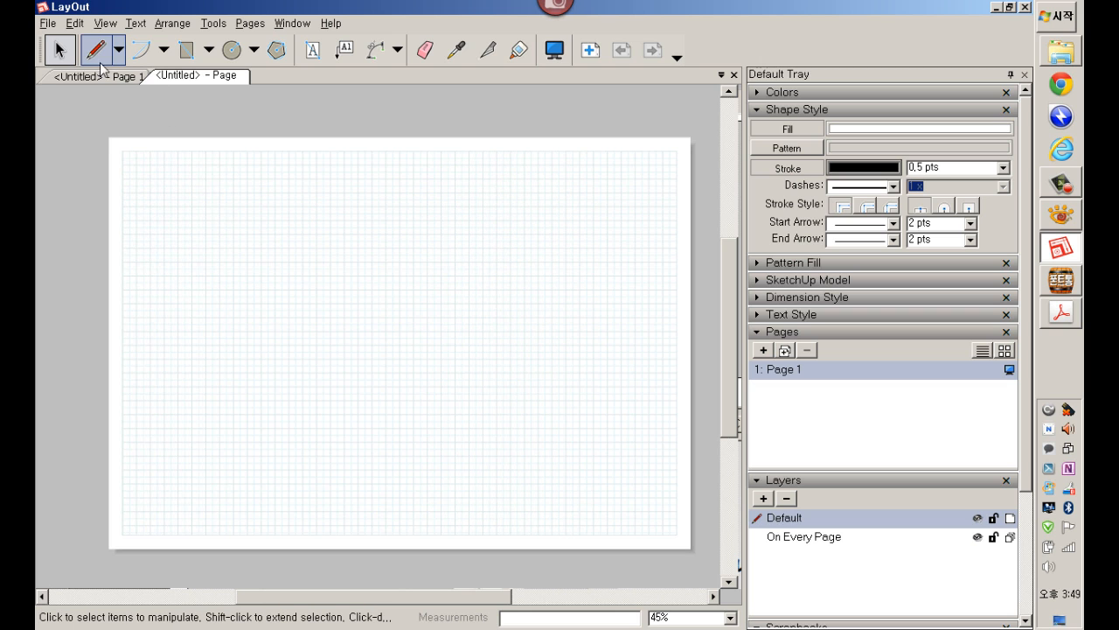
pyautogui.click(140, 49)
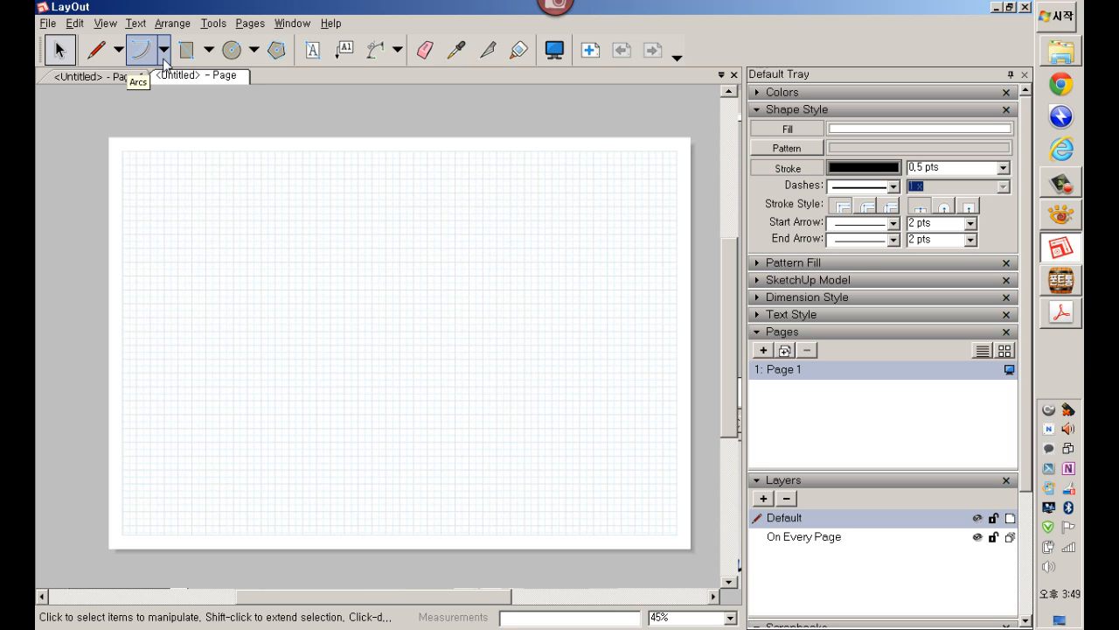
pyautogui.click(164, 54)
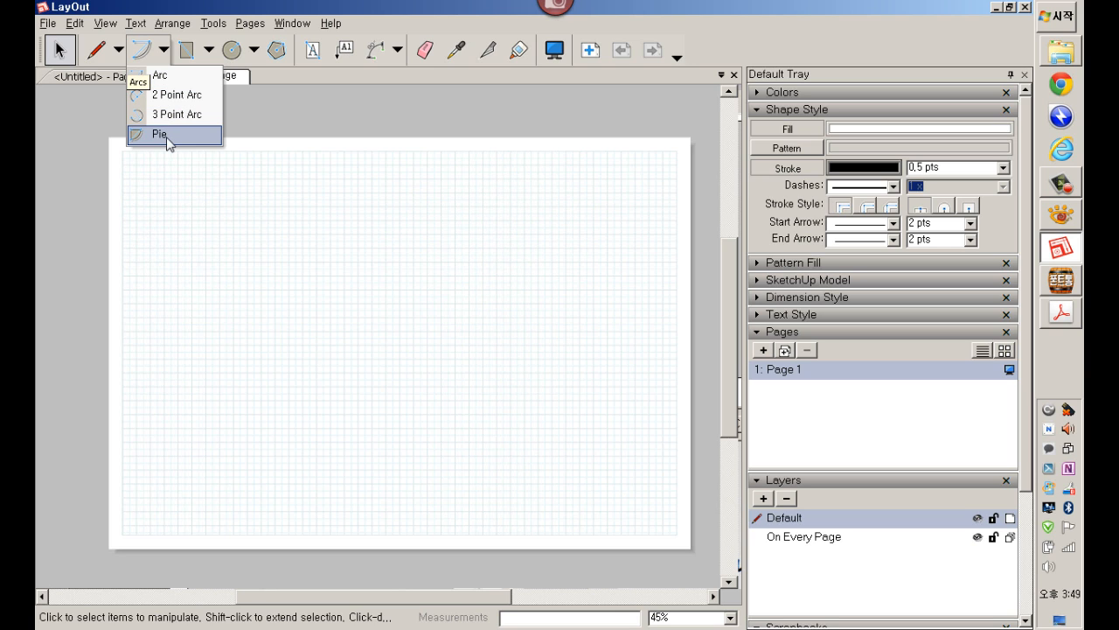
pyautogui.click(175, 76)
pyautogui.click(198, 325)
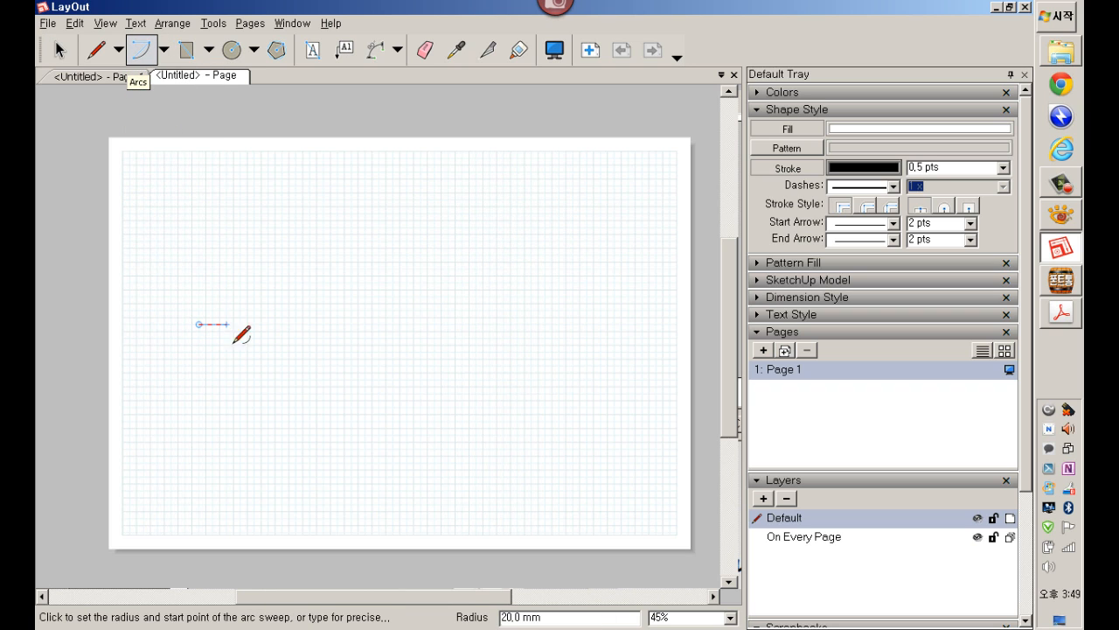
pyautogui.click(386, 325)
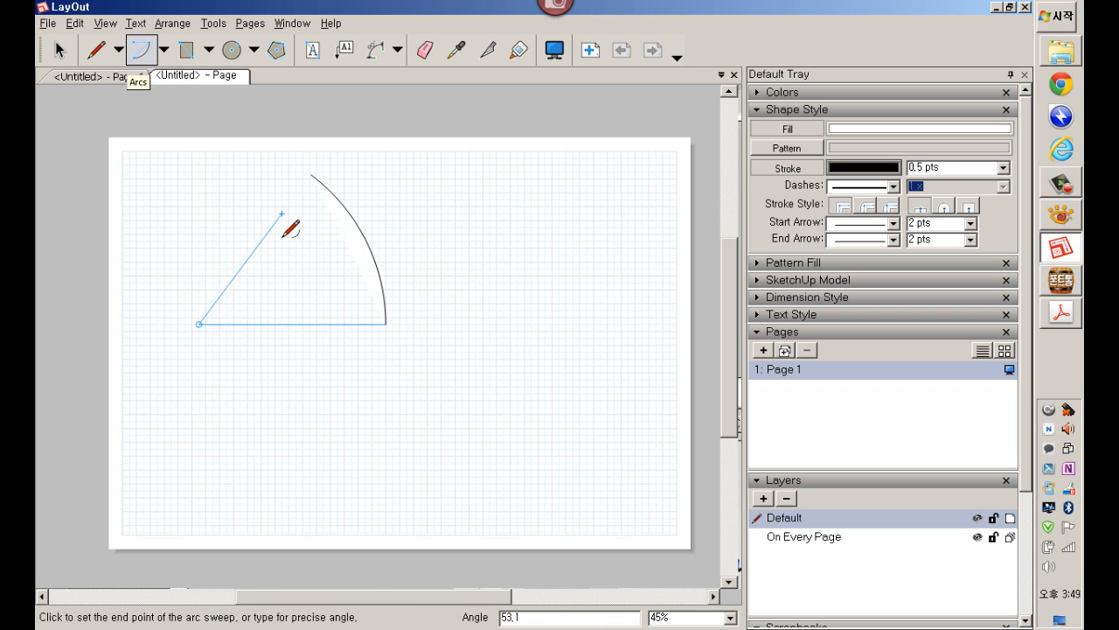
pyautogui.click(195, 184)
pyautogui.click(448, 413)
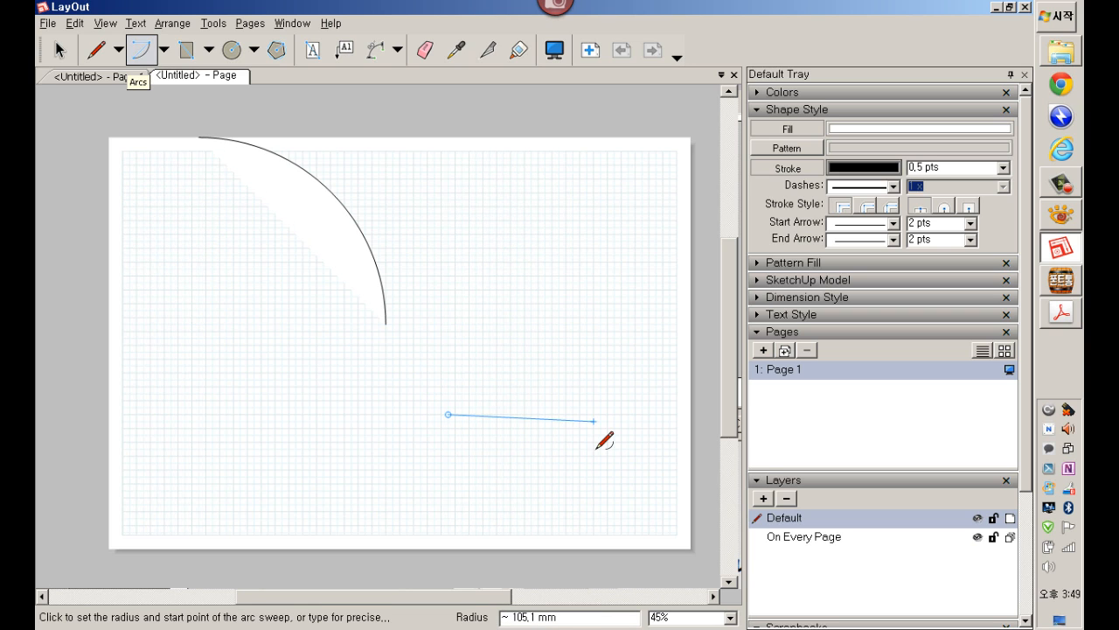
pyautogui.click(607, 414)
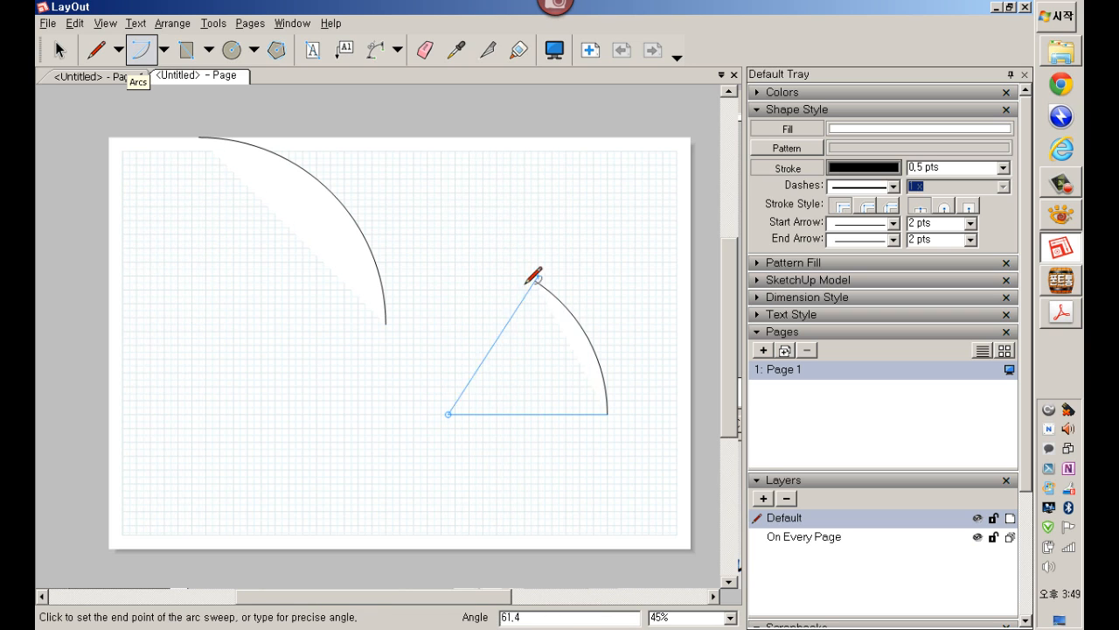
pyautogui.click(448, 256)
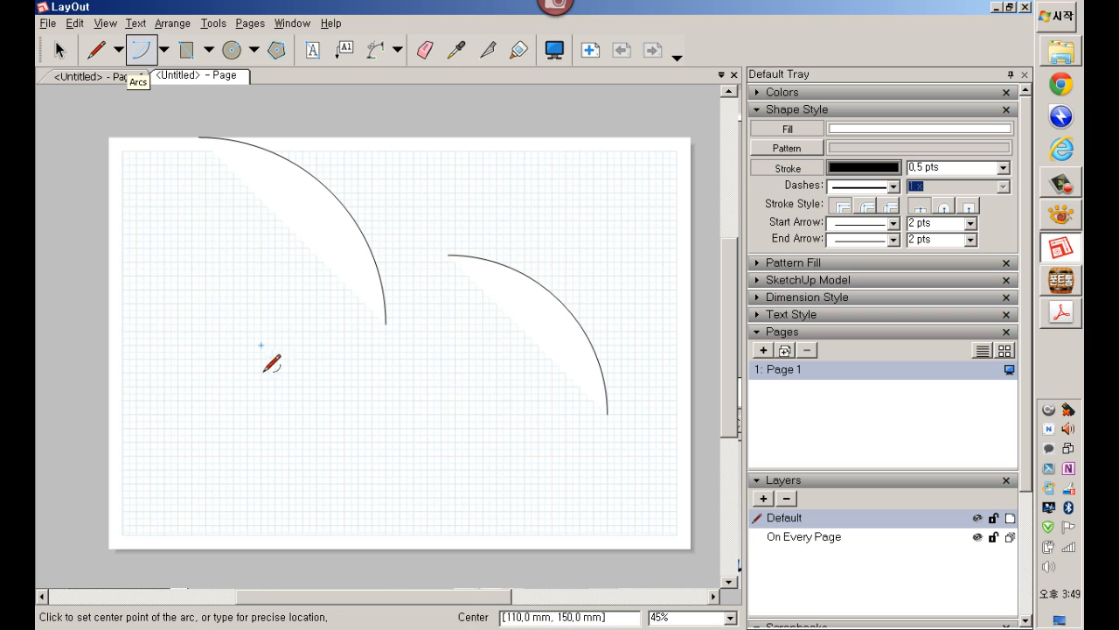
# Step: Draw a 2 Point Arc with a horizontal chord and a bulge of about 55 mm near the page's lower edge
pyautogui.click(164, 57)
pyautogui.click(175, 92)
pyautogui.click(257, 507)
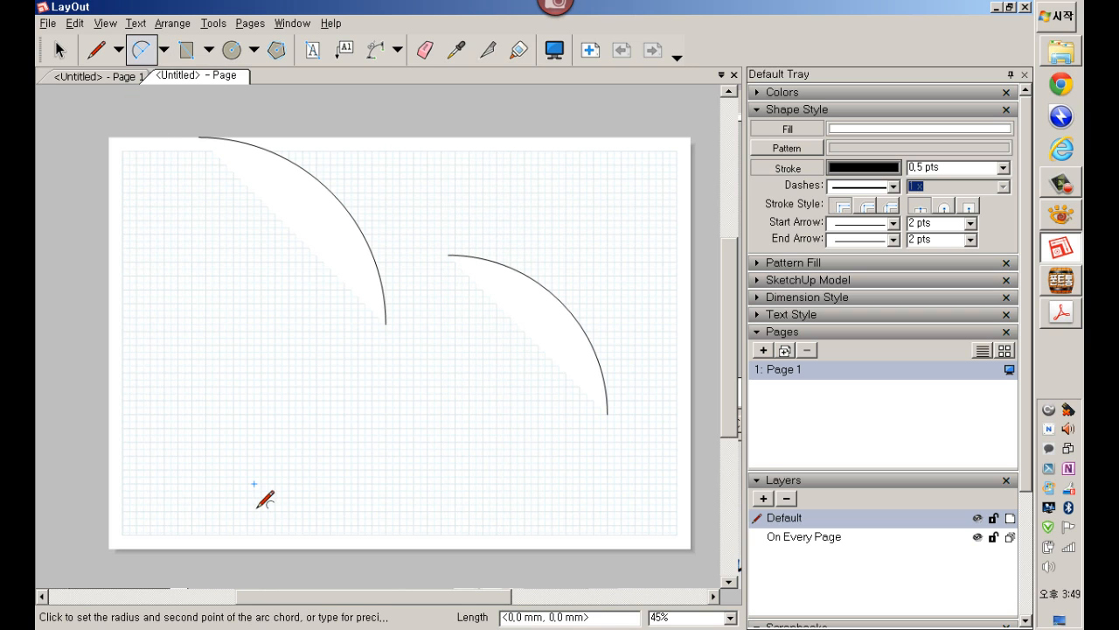
pyautogui.click(462, 483)
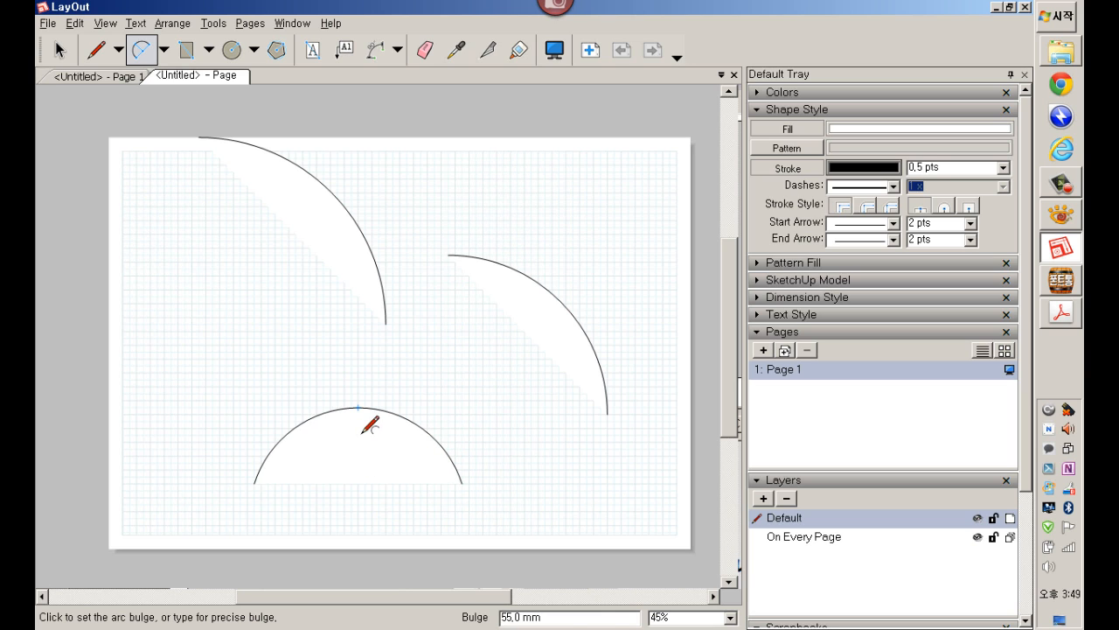
pyautogui.click(371, 426)
# Step: Draw a nearly closed circular 3 Point Arc between the large quarter arc and the lower arc
pyautogui.click(168, 55)
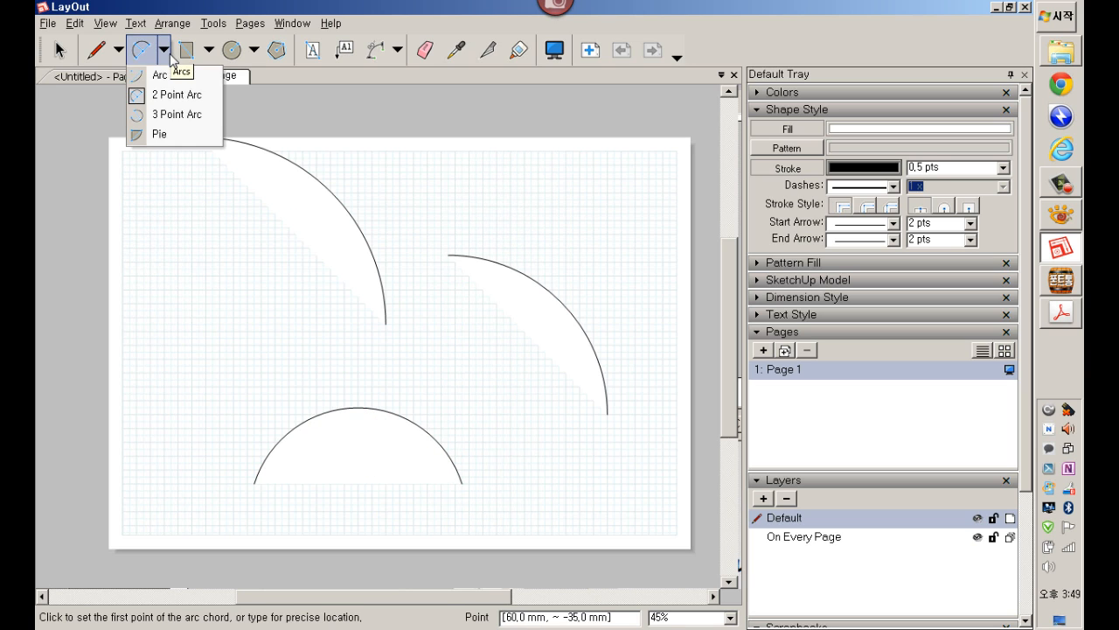
pyautogui.click(162, 75)
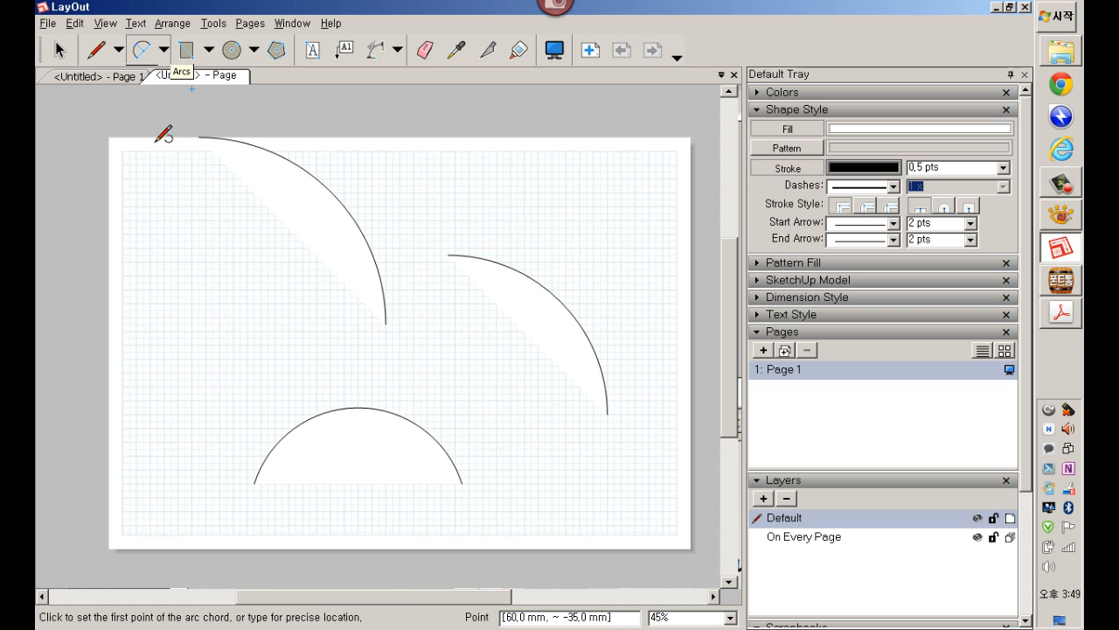
pyautogui.click(198, 379)
pyautogui.click(350, 380)
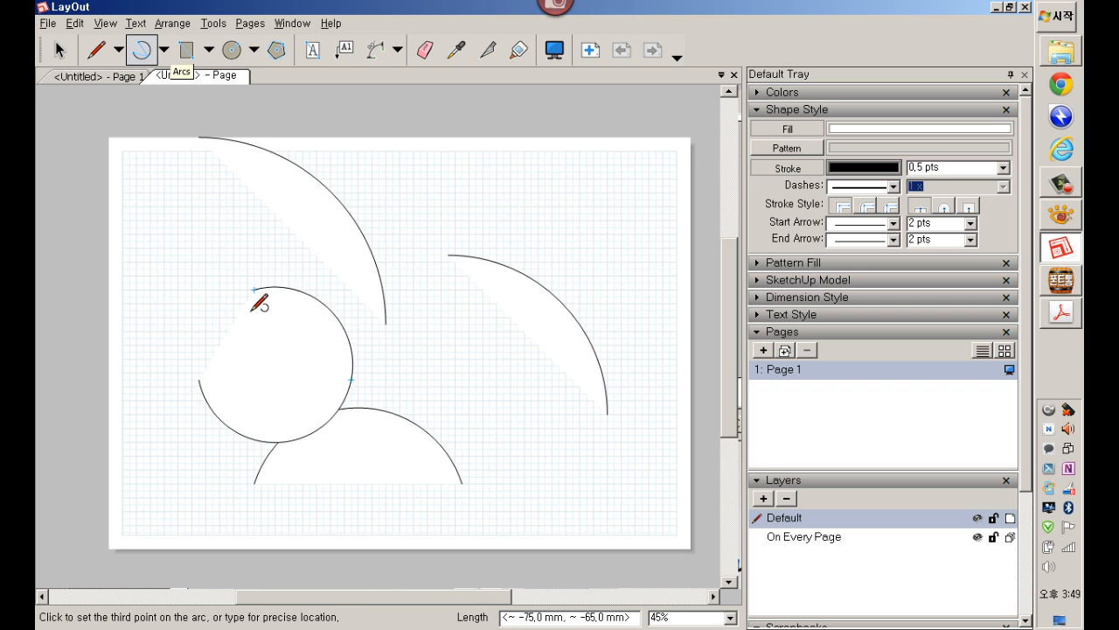
pyautogui.click(248, 283)
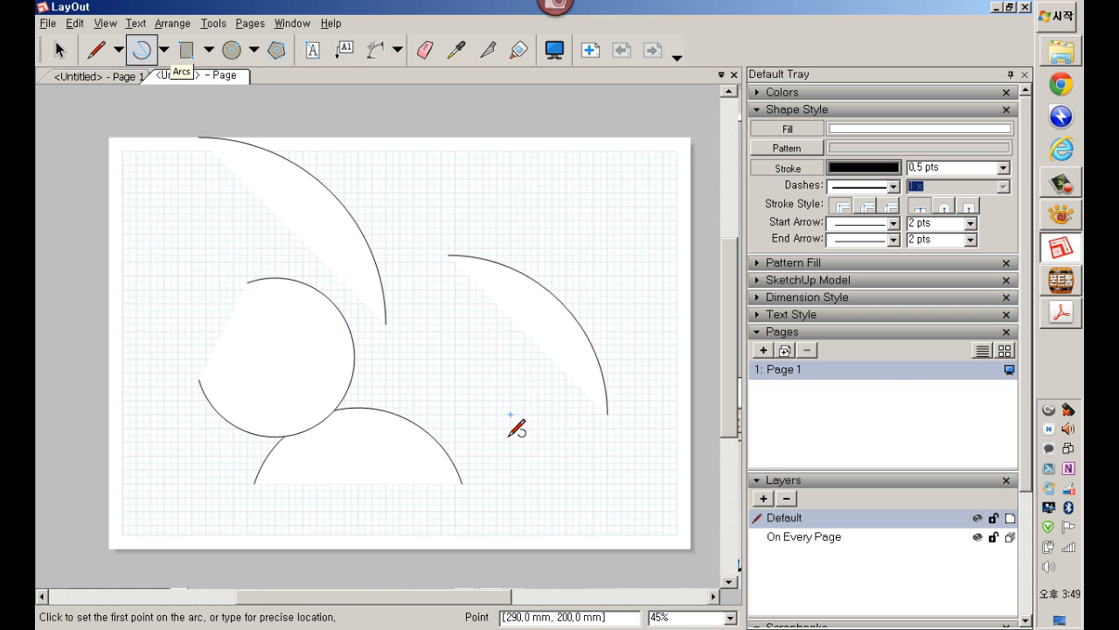
# Step: Draw a quarter-circle Pie shape over the arc in the page's right half
pyautogui.click(163, 49)
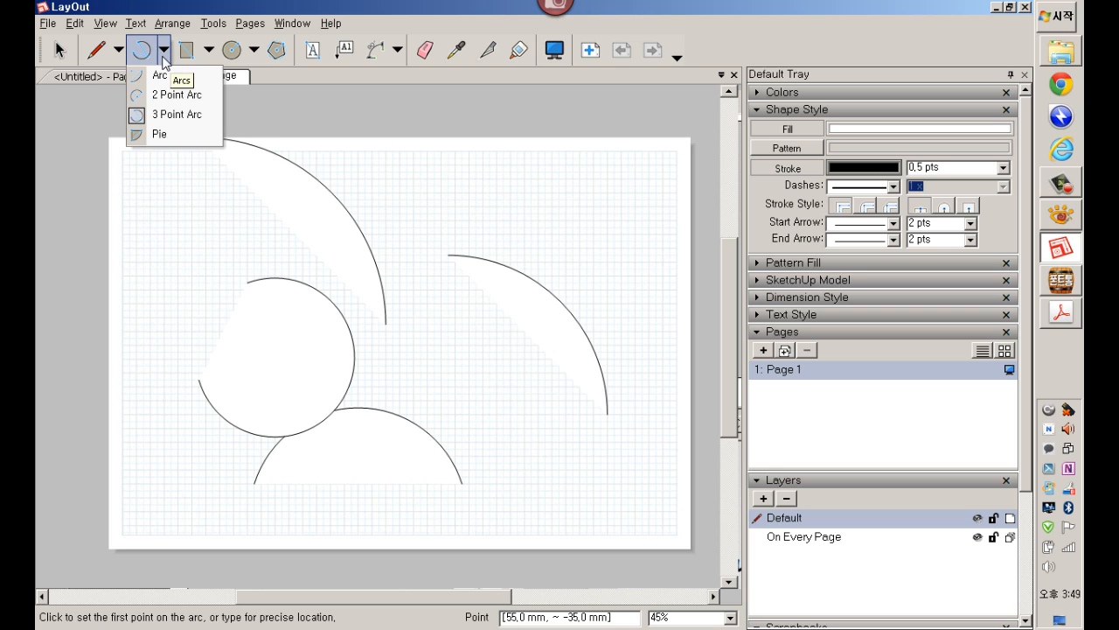
pyautogui.click(163, 134)
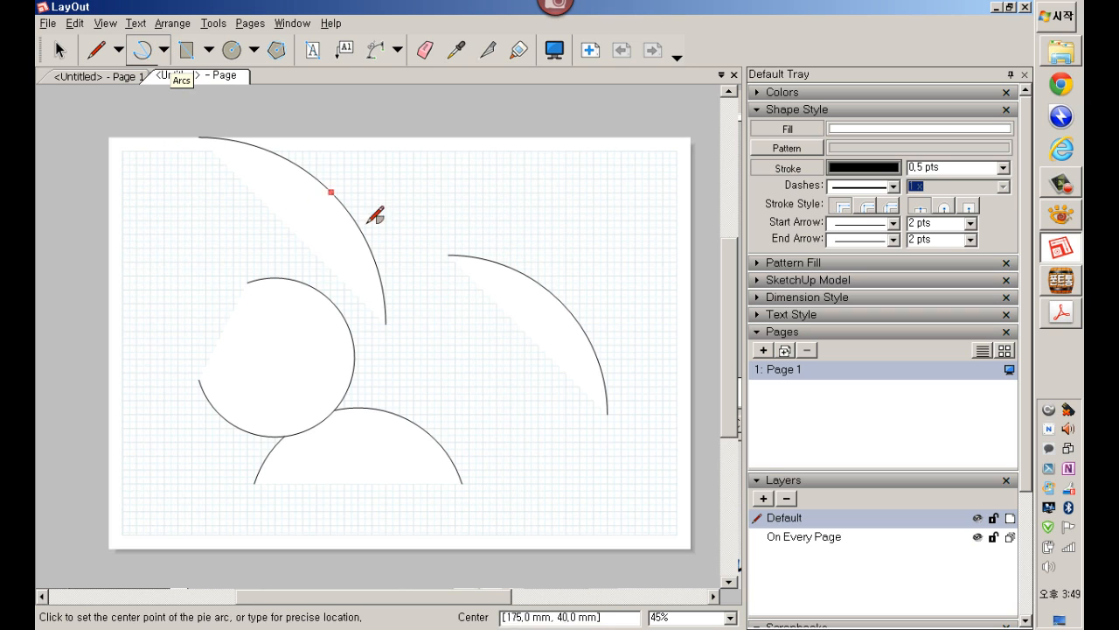
pyautogui.click(483, 400)
pyautogui.click(642, 401)
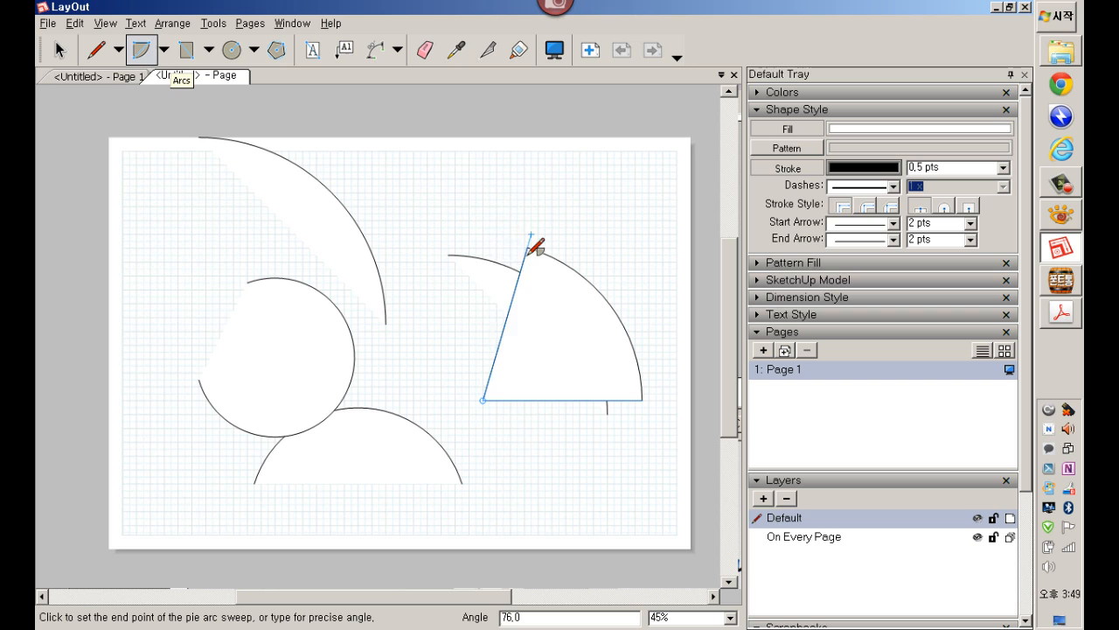
pyautogui.click(486, 243)
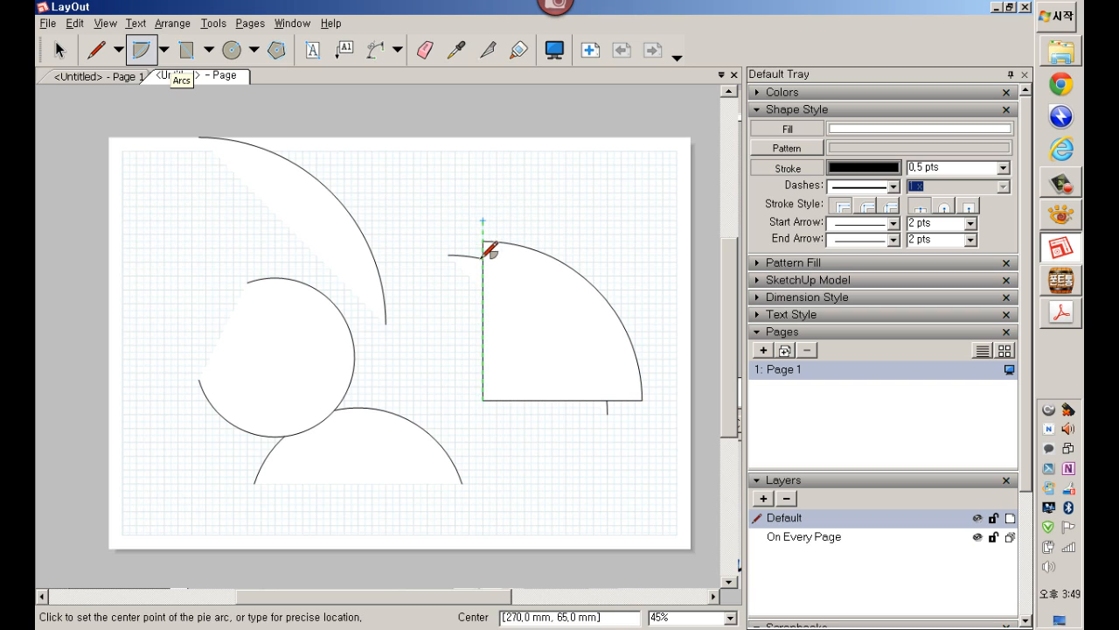
# Step: Leave the Pie tool and delete all the arcs and the pie shape from the page
pyautogui.click(163, 53)
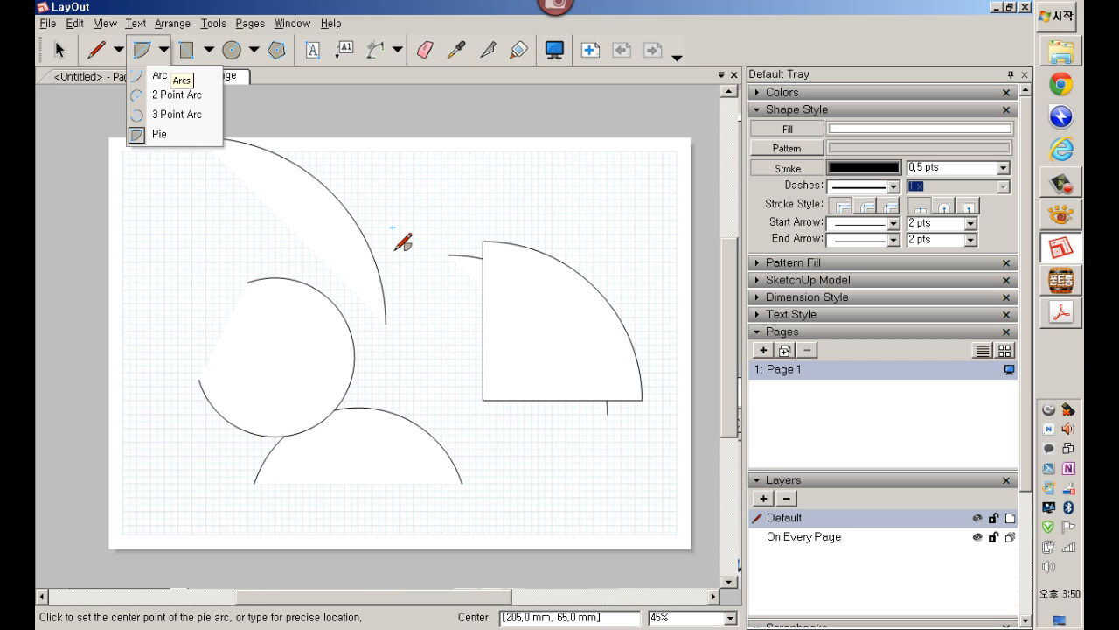
pyautogui.click(437, 247)
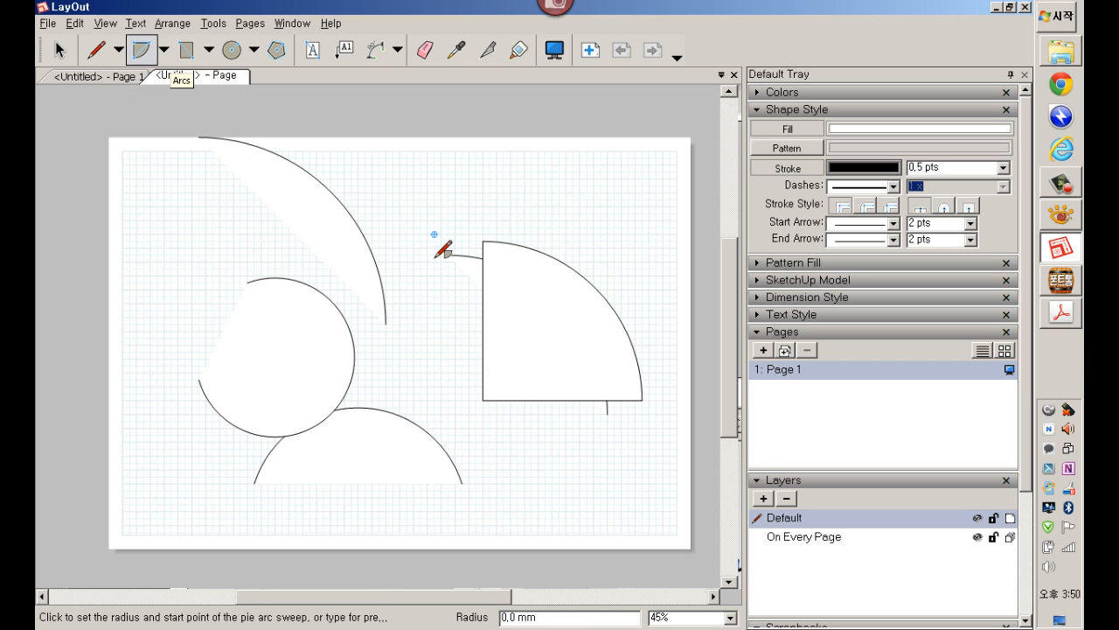
pyautogui.press('space')
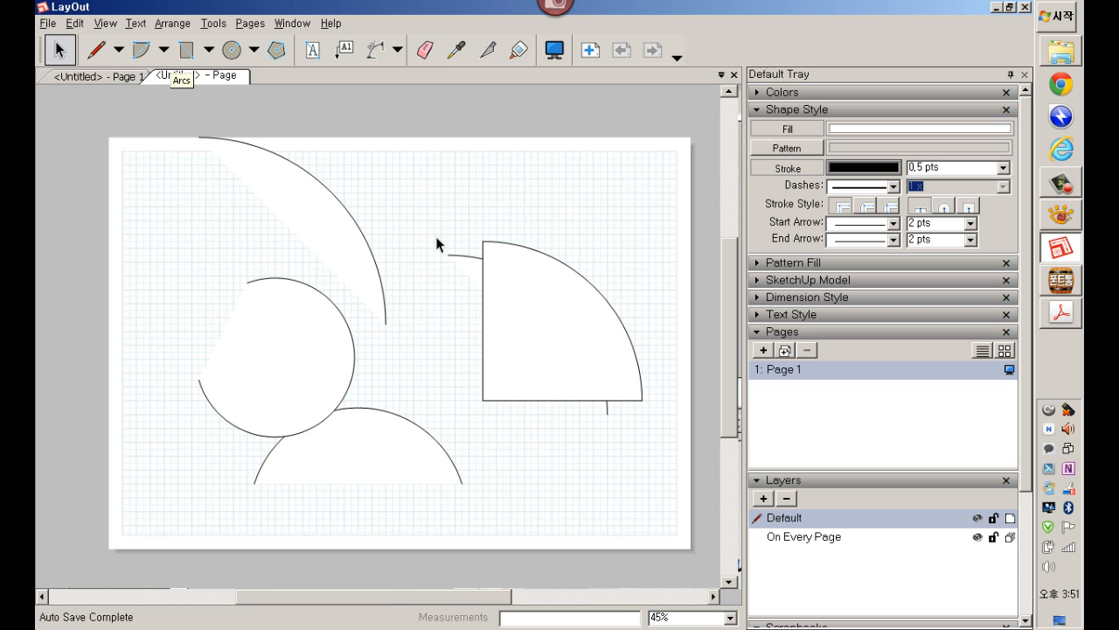
pyautogui.moveTo(612, 502); pyautogui.dragTo(224, 244)
pyautogui.press('Delete')
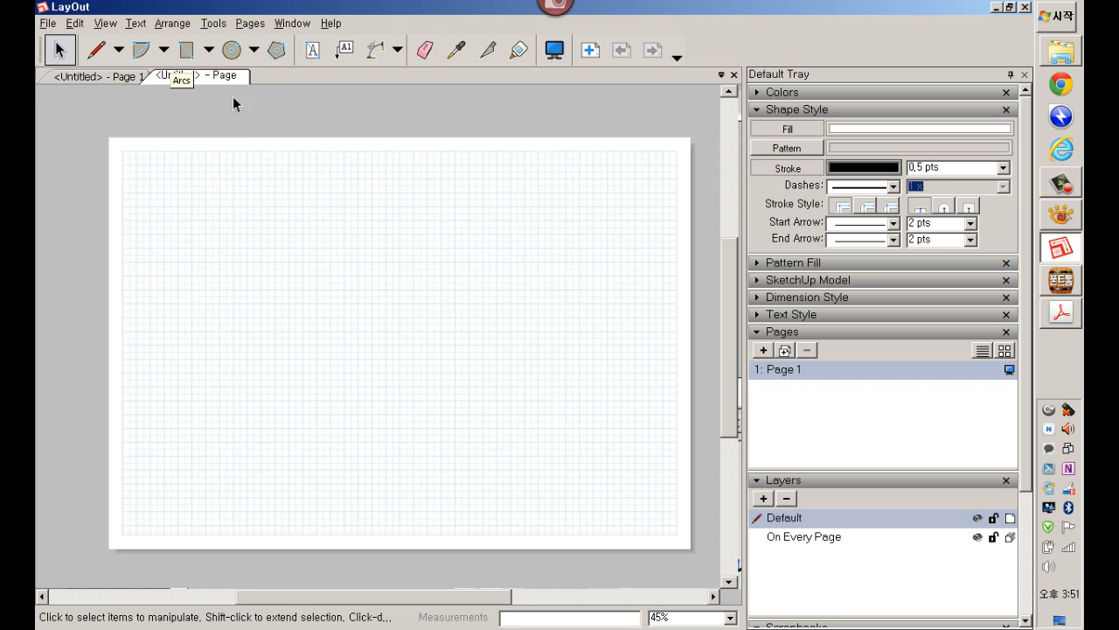
# Step: Draw a wide plain rectangle in the upper-left part of the page
pyautogui.click(210, 54)
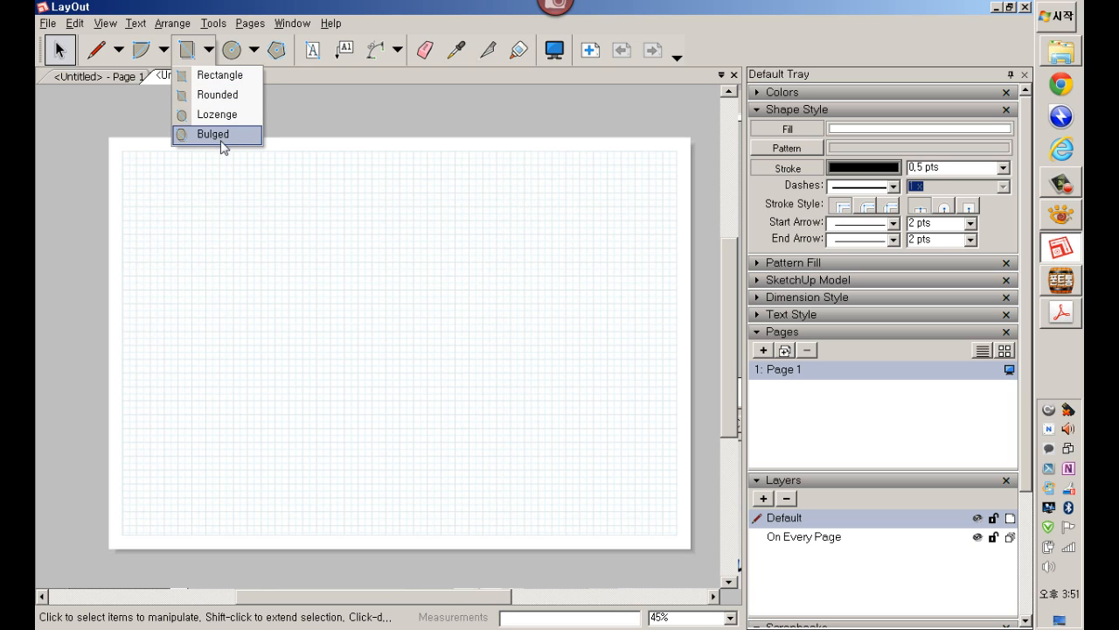
pyautogui.click(213, 75)
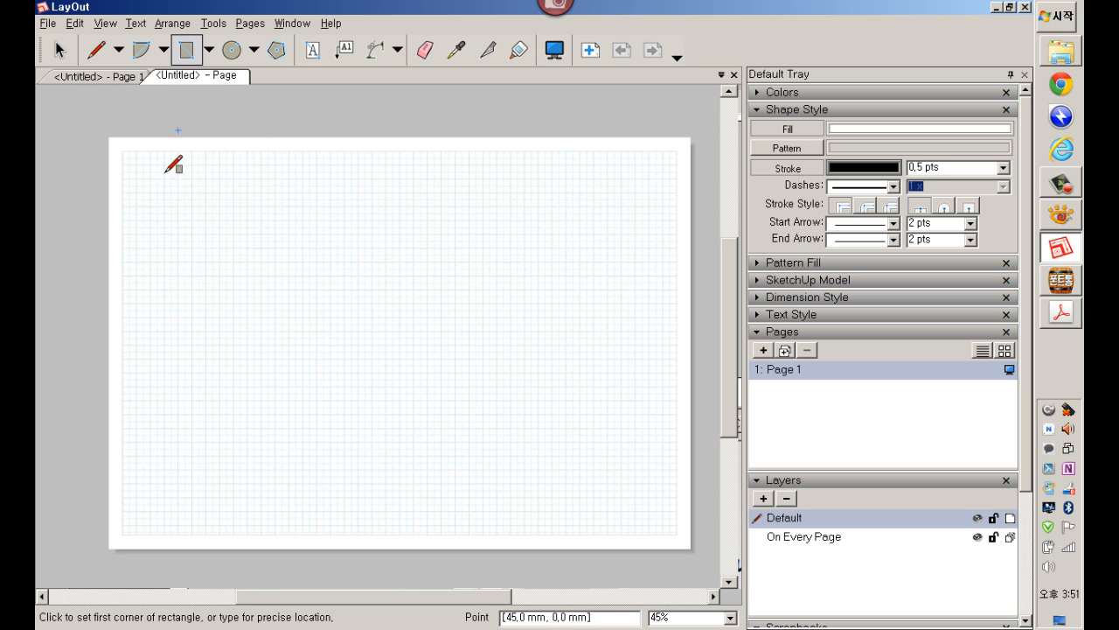
pyautogui.click(164, 179)
pyautogui.click(406, 282)
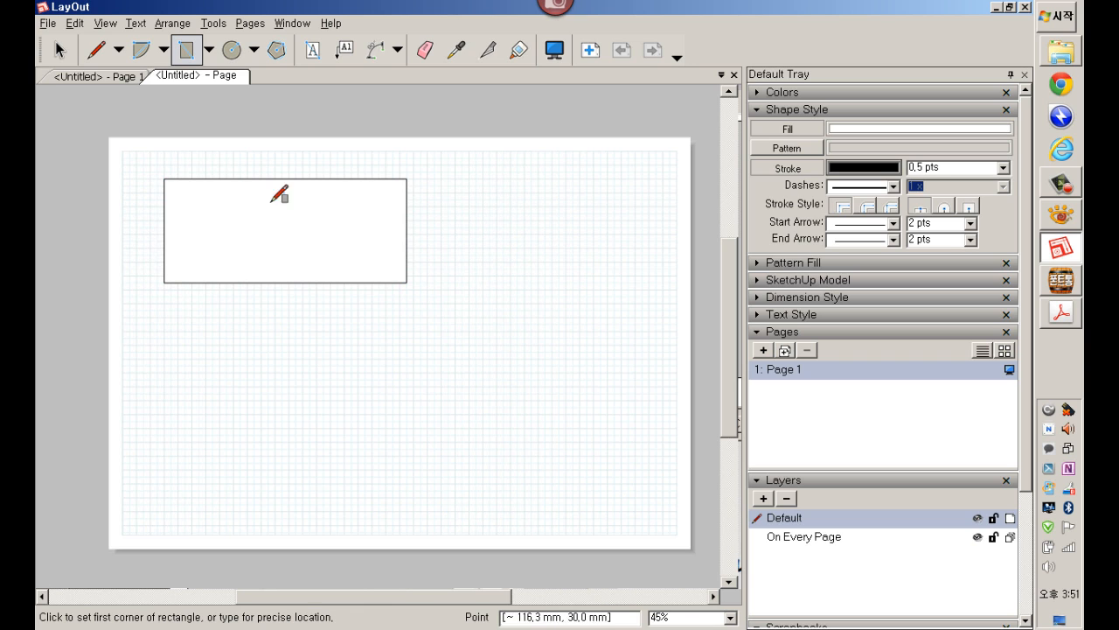
# Step: Draw a Rounded rectangle about 215 mm wide and 100 mm high in the lower part of the page
pyautogui.click(209, 50)
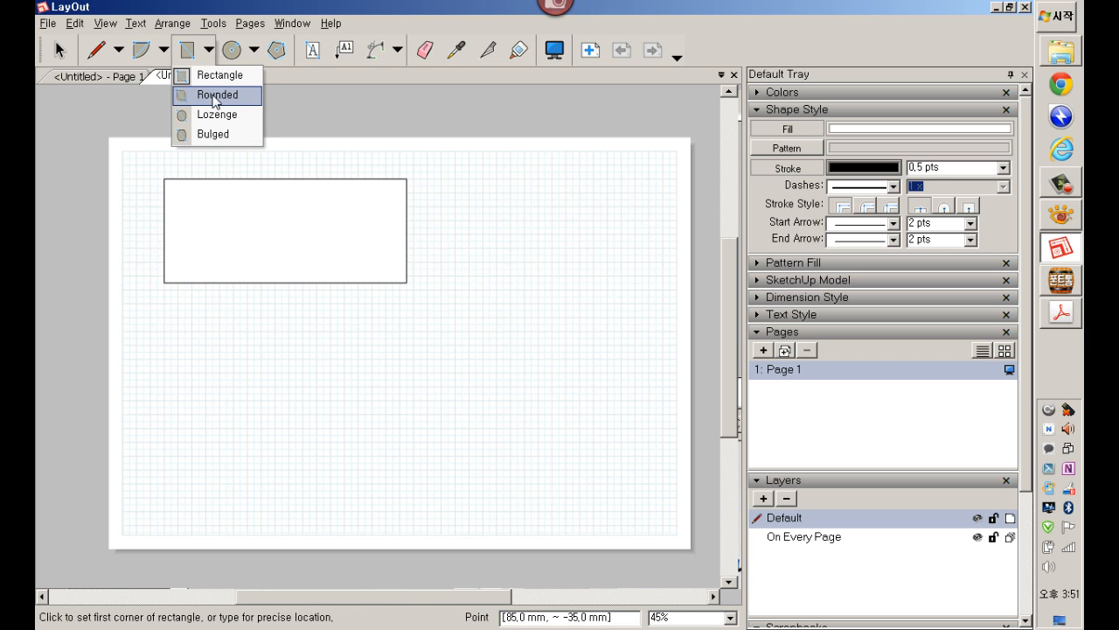
pyautogui.click(217, 94)
pyautogui.click(241, 366)
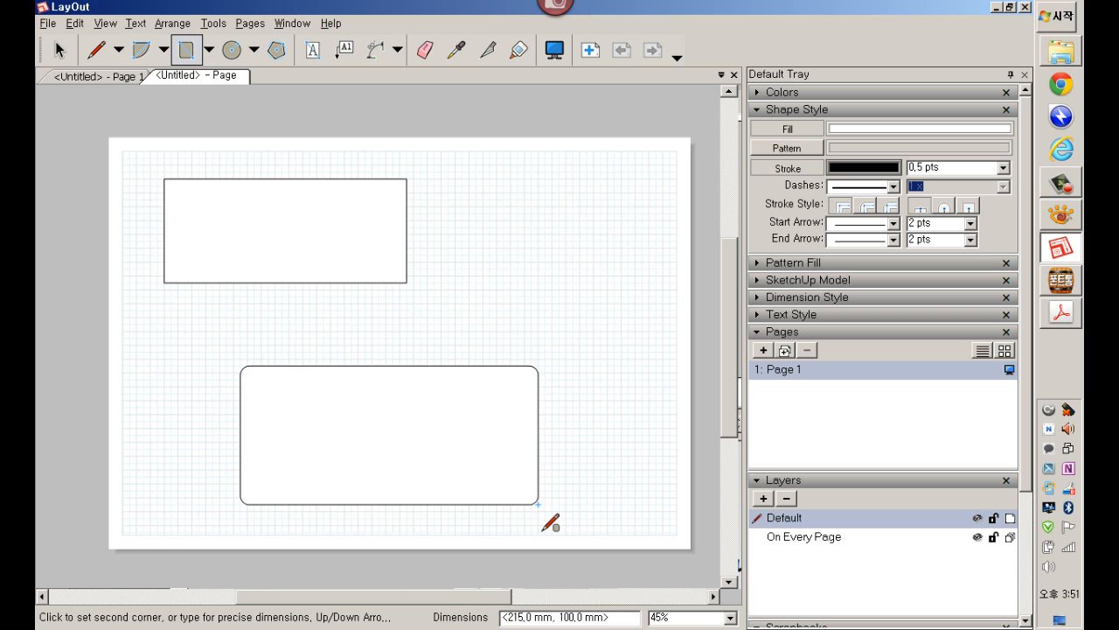
pyautogui.click(537, 499)
pyautogui.scroll(2, 537, 385)
pyautogui.scroll(2, 551, 396)
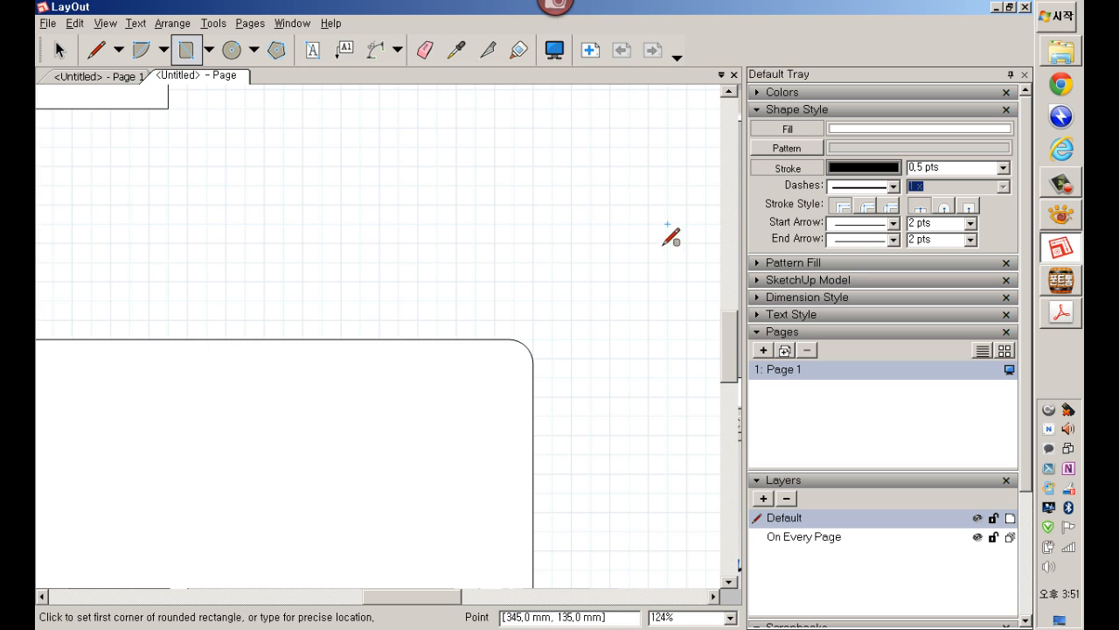
pyautogui.scroll(-4, 512, 354)
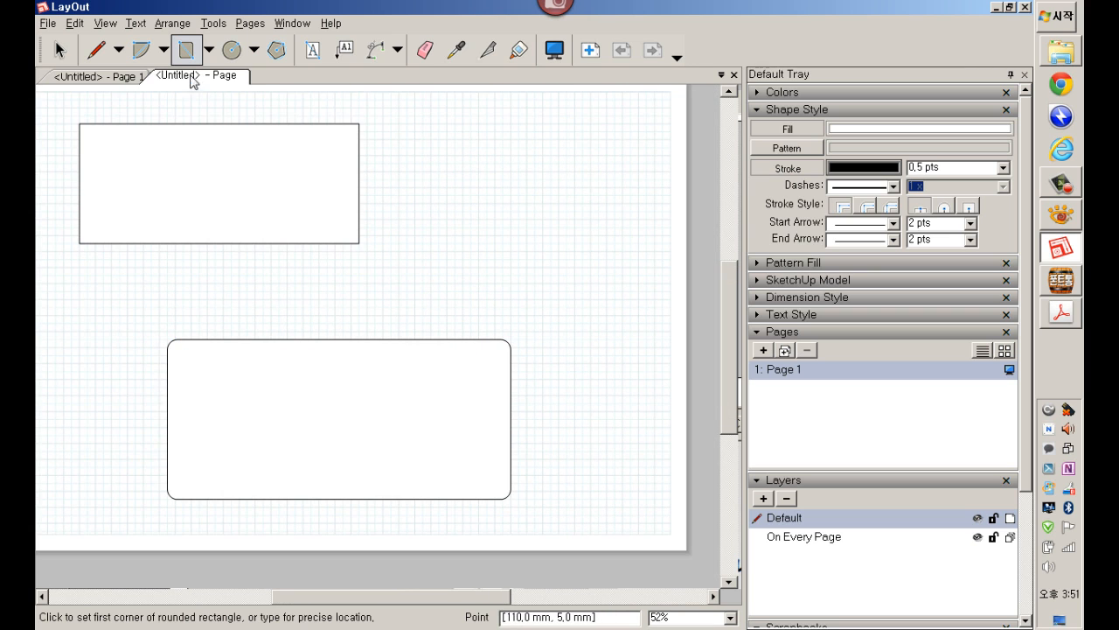
# Step: Draw a wide Lozenge shape in the page's upper-right area, beside the plain rectangle
pyautogui.click(209, 50)
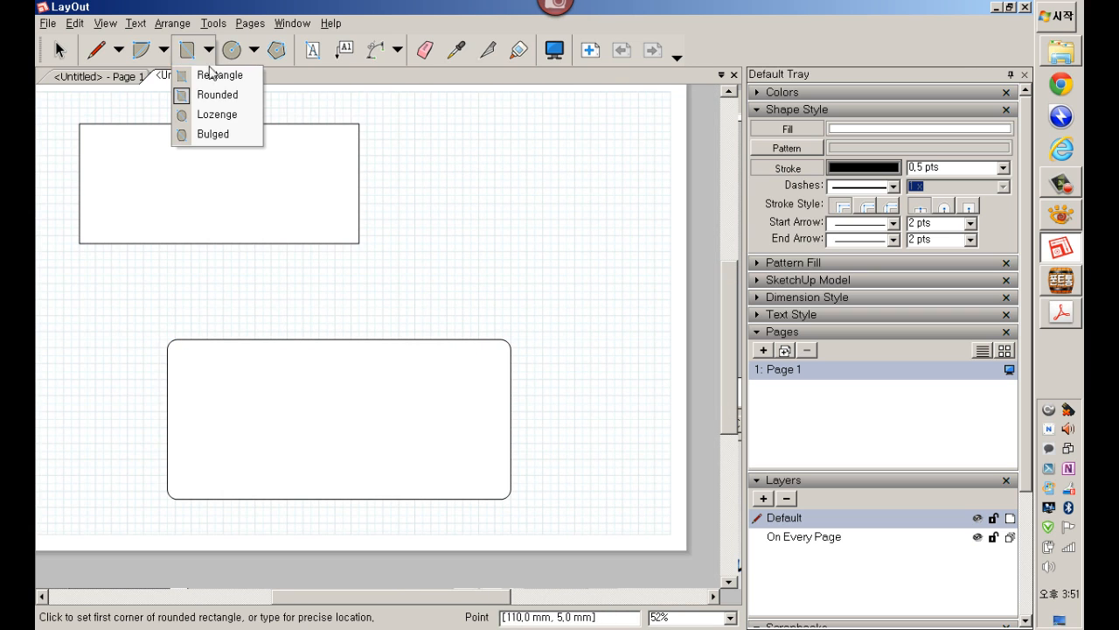
pyautogui.click(212, 119)
pyautogui.click(463, 195)
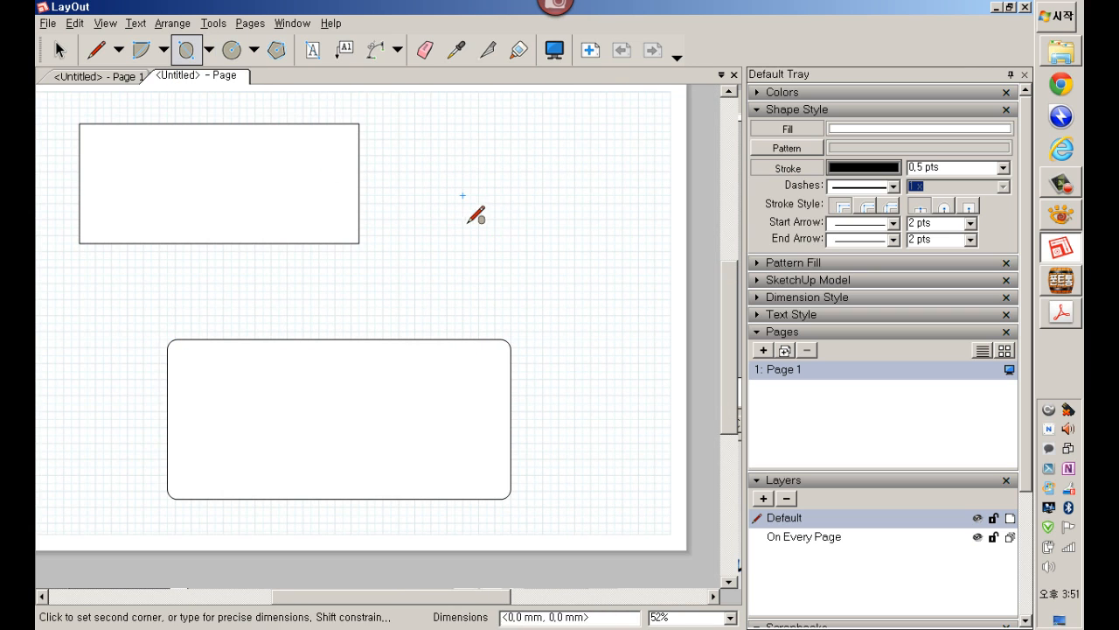
pyautogui.click(662, 289)
pyautogui.scroll(1, 670, 260)
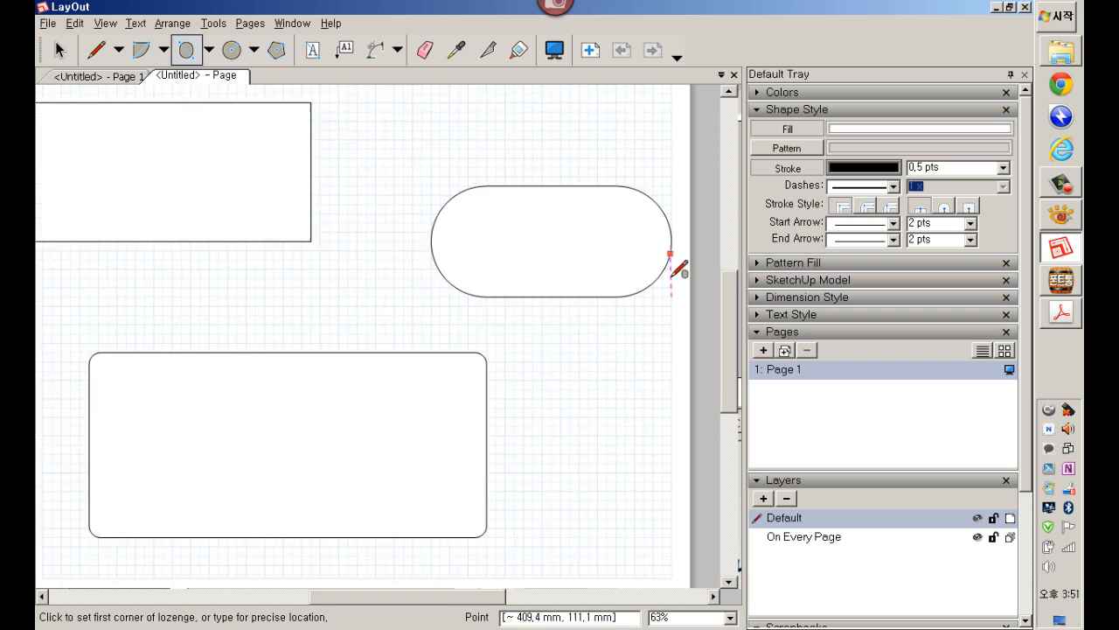
pyautogui.scroll(1, 671, 261)
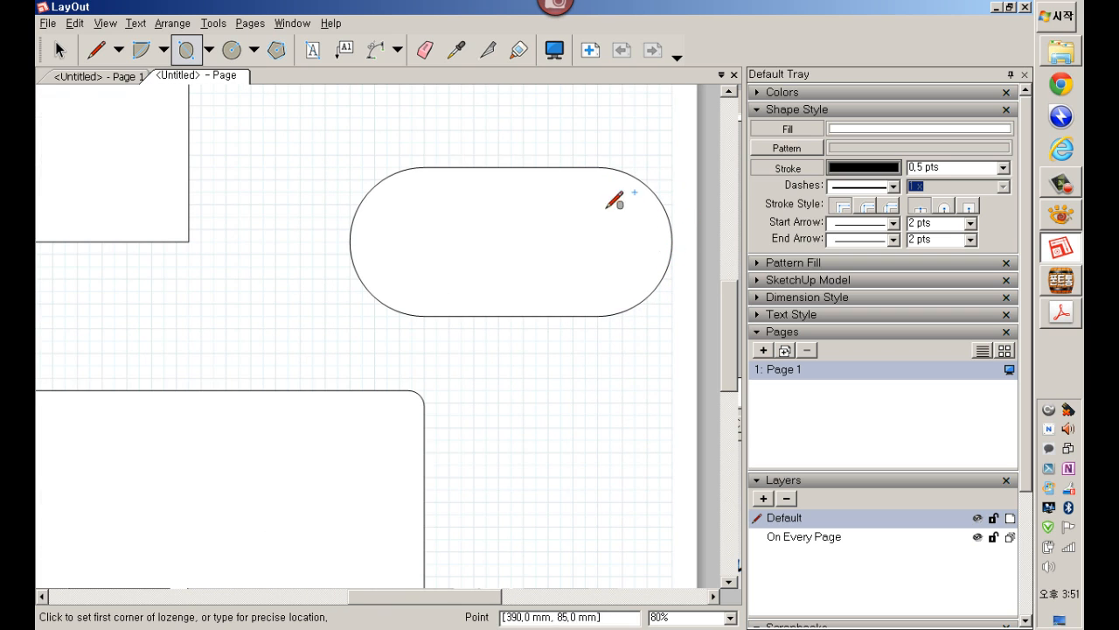
# Step: Draw a Bulged rectangle in the gap between the plain rectangle and the lozenge
pyautogui.click(208, 52)
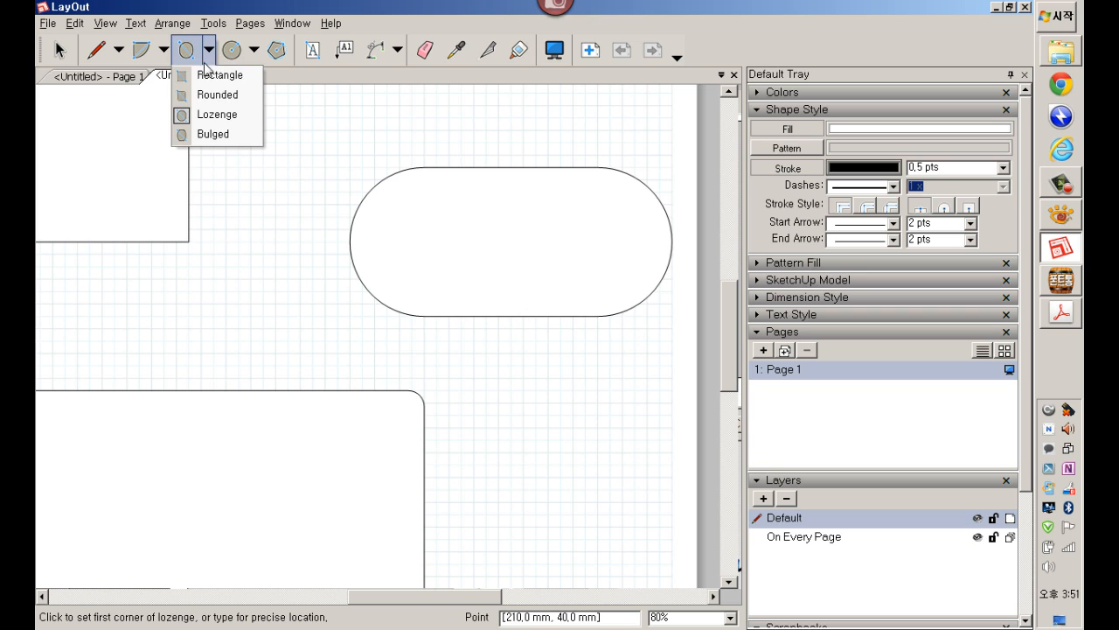
pyautogui.click(213, 133)
pyautogui.click(201, 291)
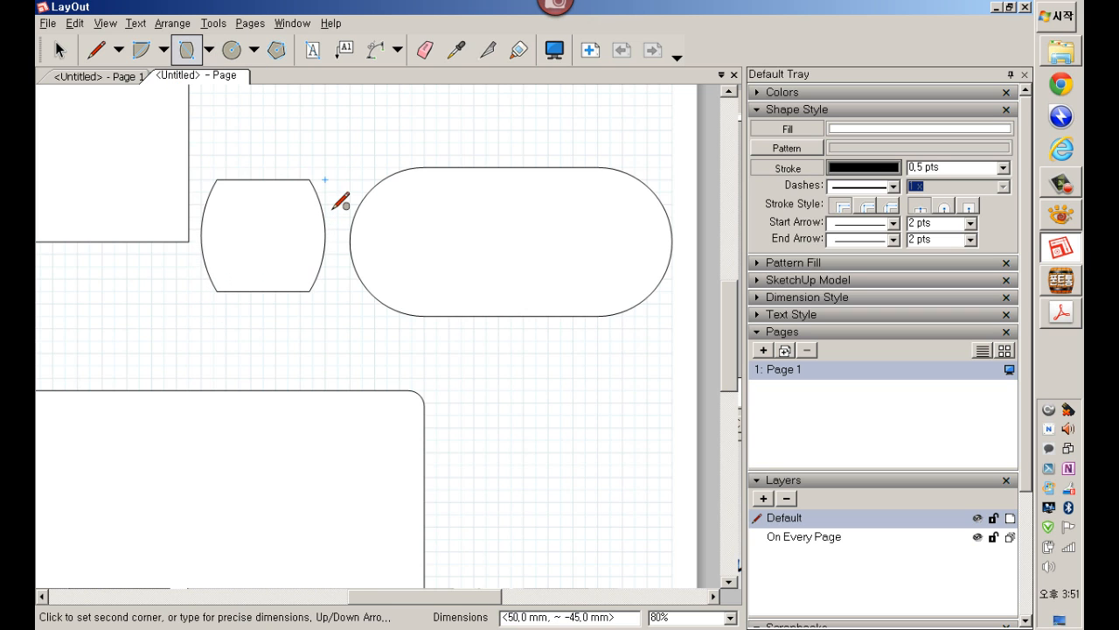
pyautogui.click(349, 156)
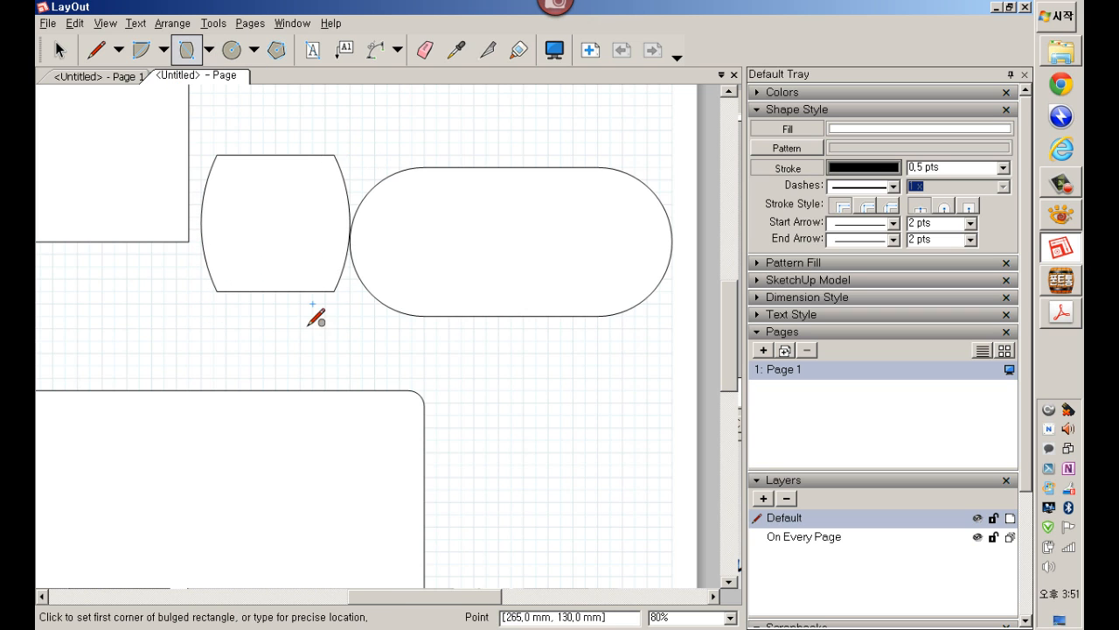
pyautogui.scroll(-4, 313, 304)
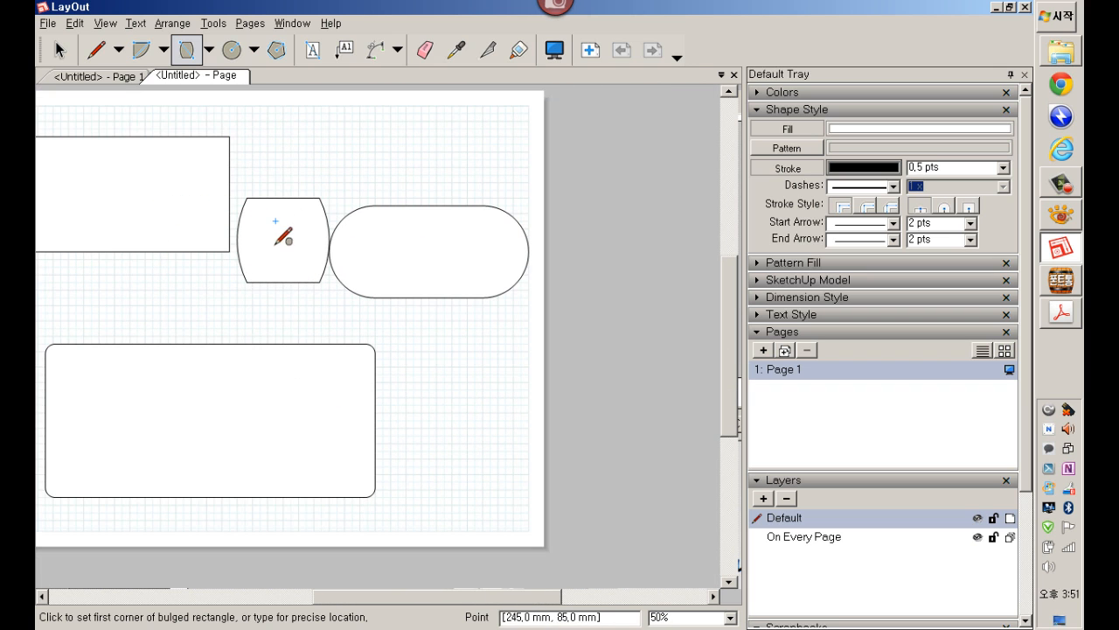
# Step: Draw a small circle above the bulged rectangle near the page's upper edge
pyautogui.click(254, 50)
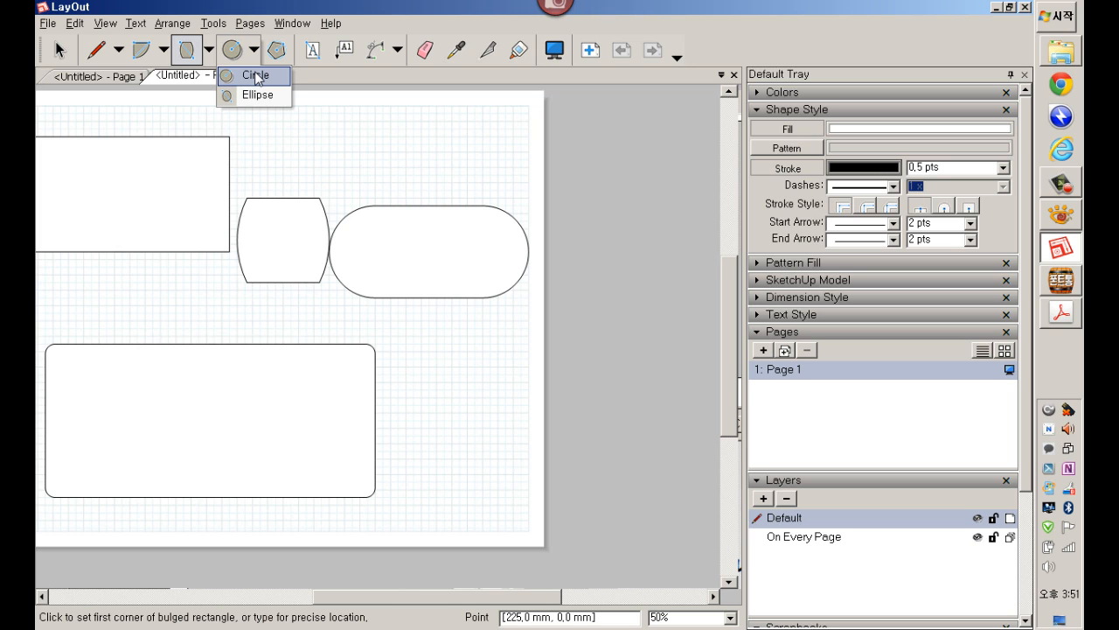
pyautogui.click(257, 76)
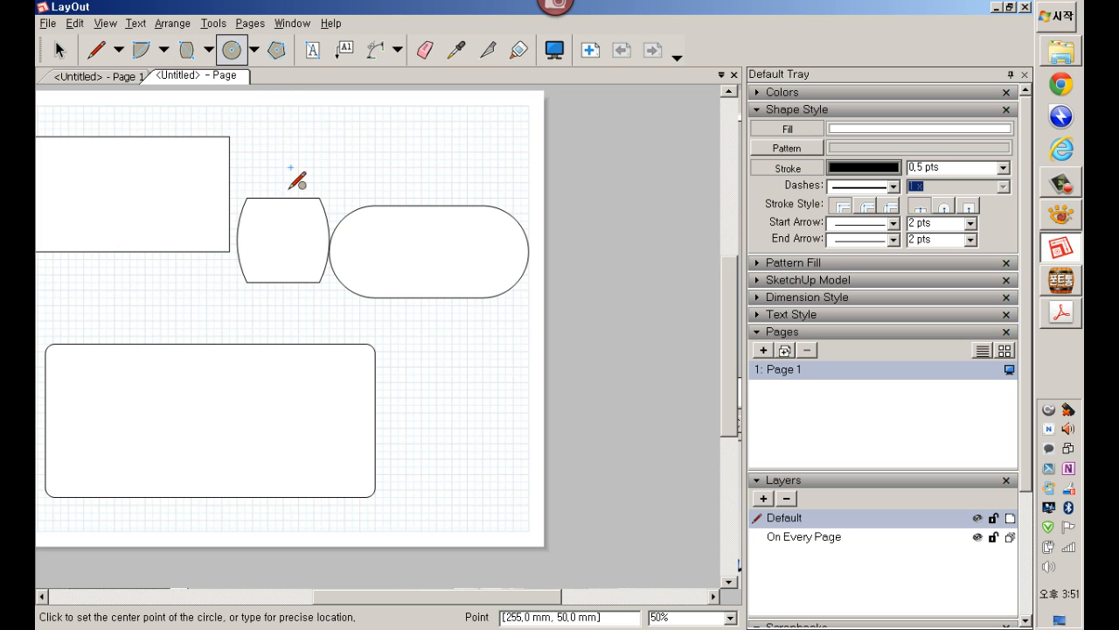
pyautogui.click(299, 136)
pyautogui.click(337, 140)
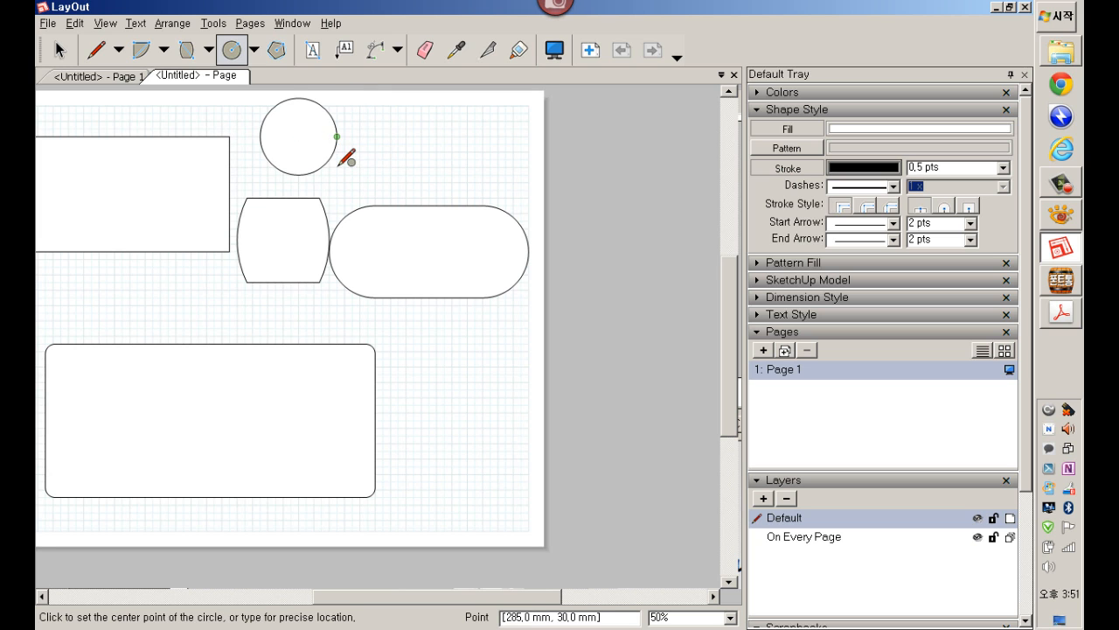
# Step: Draw a wide Ellipse across the middle of the page, overlapping the bulged shape, the lozenge and the rounded rectangle
pyautogui.click(255, 50)
pyautogui.click(257, 95)
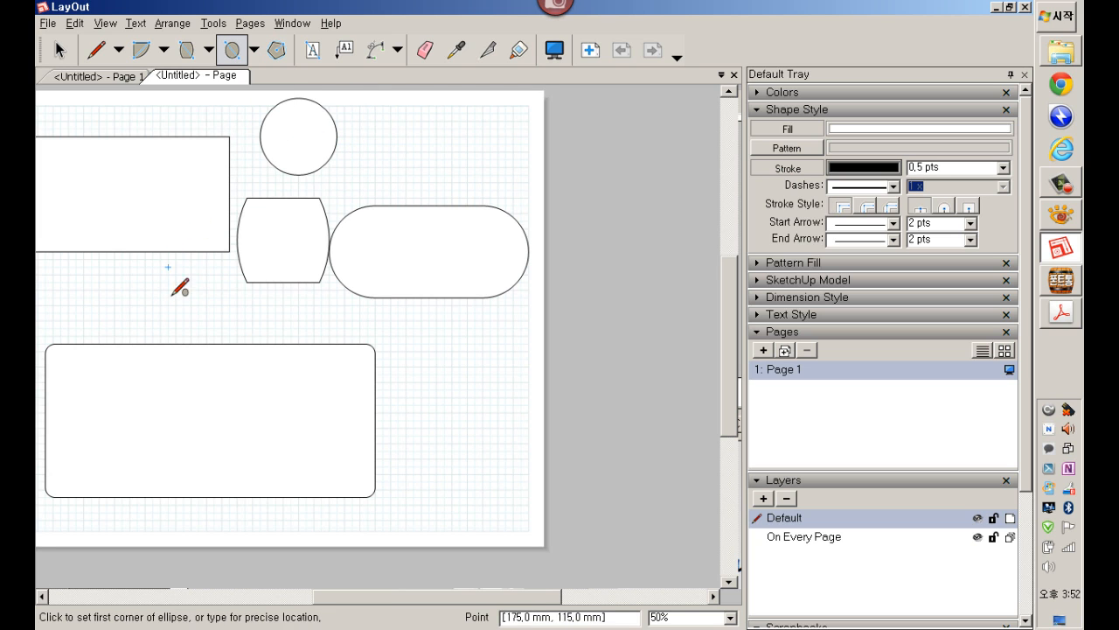
pyautogui.click(167, 273)
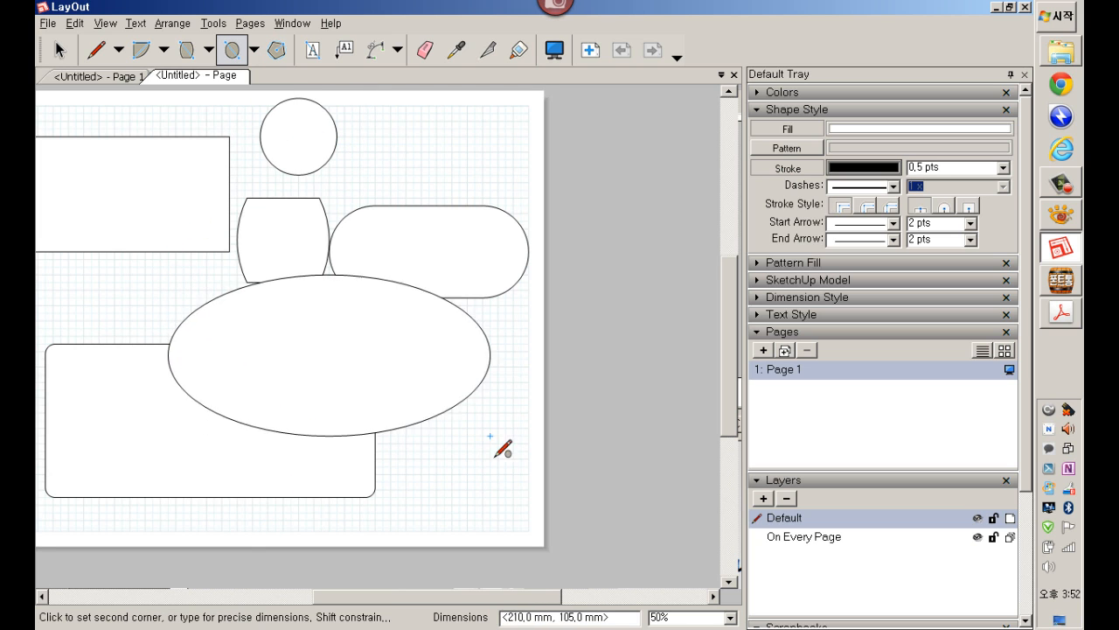
pyautogui.click(414, 405)
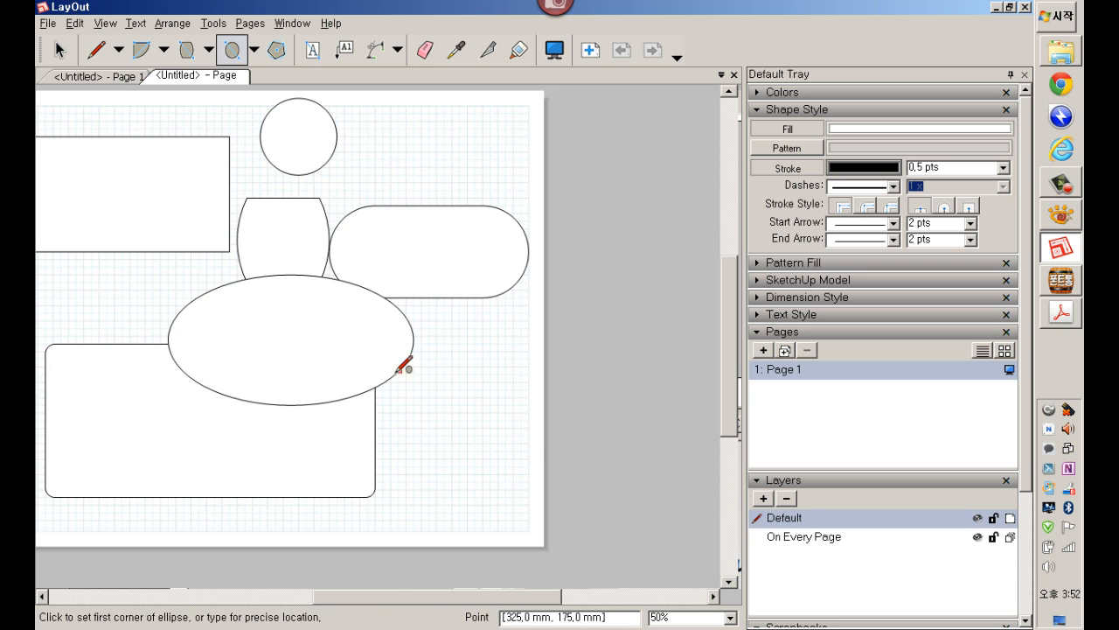
# Step: Draw a large pentagon centred below the plain rectangle, with one vertex on that rectangle's lower-right corner
pyautogui.click(277, 50)
pyautogui.click(137, 298)
pyautogui.click(229, 252)
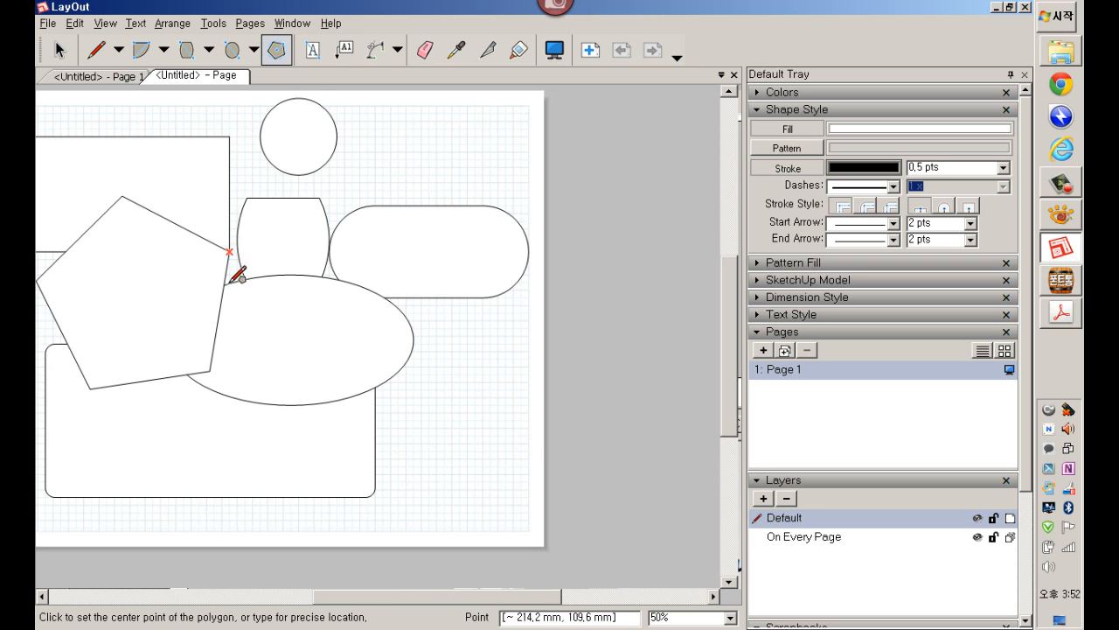
# Step: Draw a second, smaller pentagon over the ellipse's right end
pyautogui.click(406, 374)
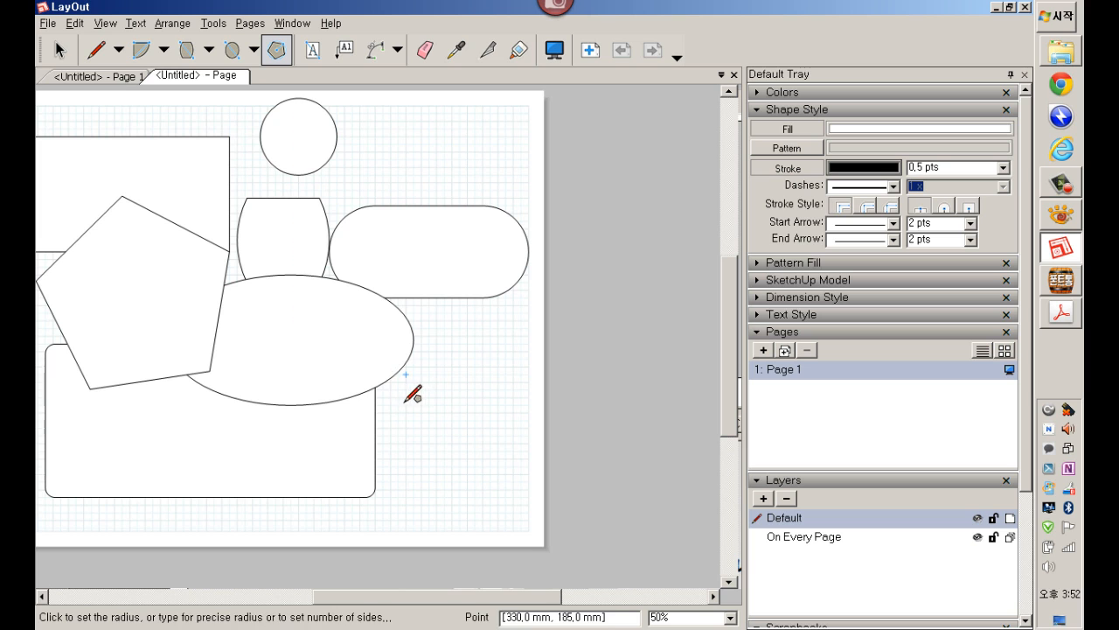
pyautogui.click(478, 415)
pyautogui.scroll(-1, 483, 426)
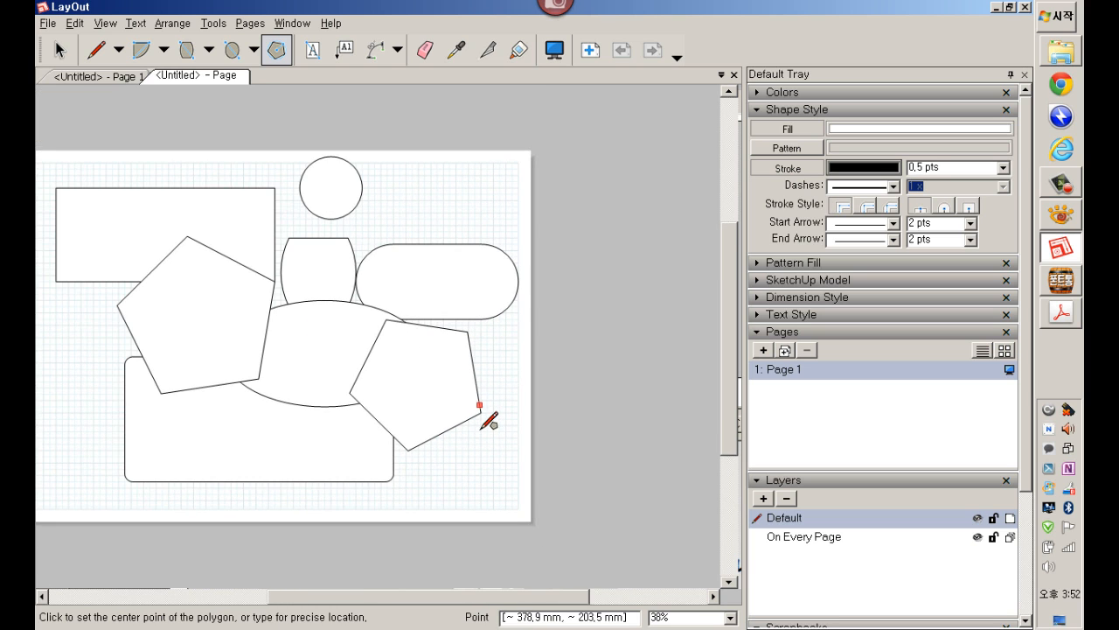
pyautogui.scroll(-1, 472, 420)
pyautogui.scroll(-1, 472, 418)
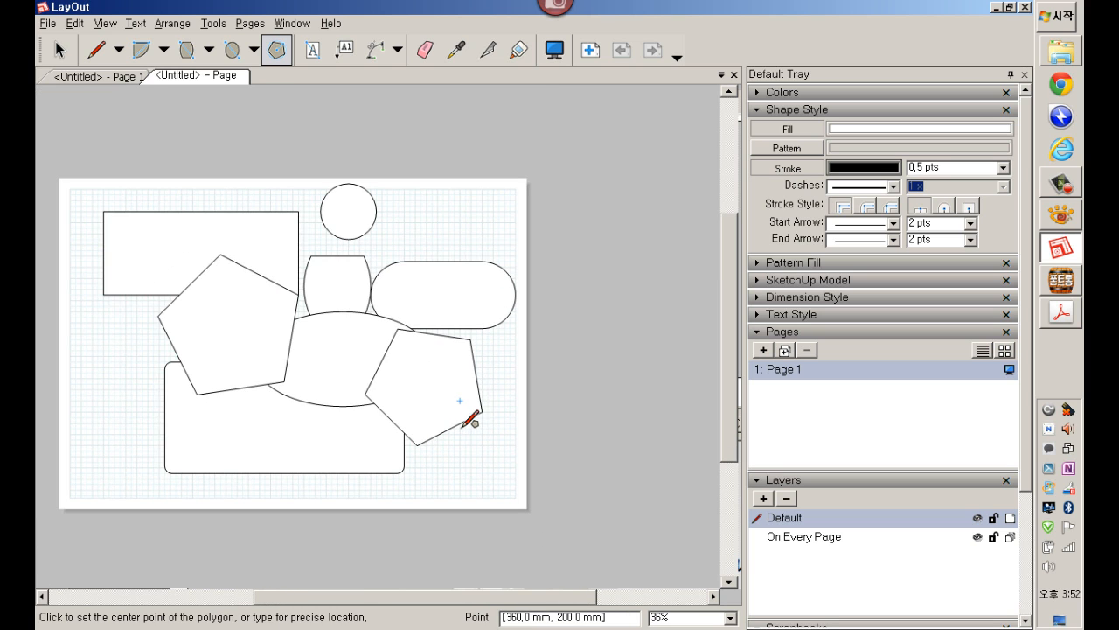
# Step: Try to draw a polygon with 6 sides
pyautogui.press('space')
pyautogui.click(486, 391)
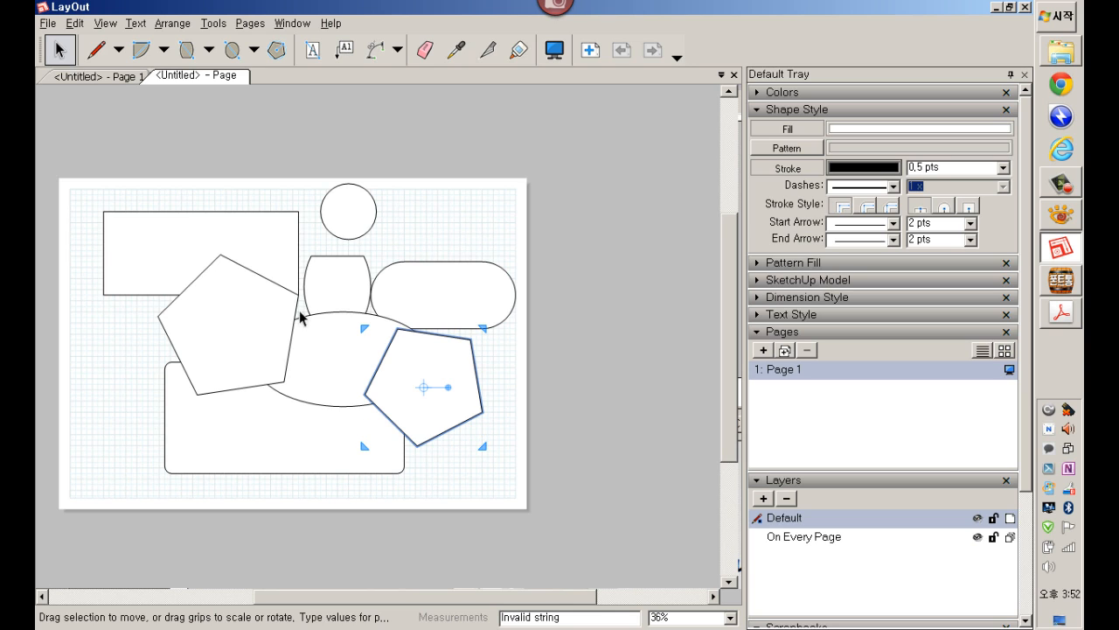
pyautogui.click(277, 50)
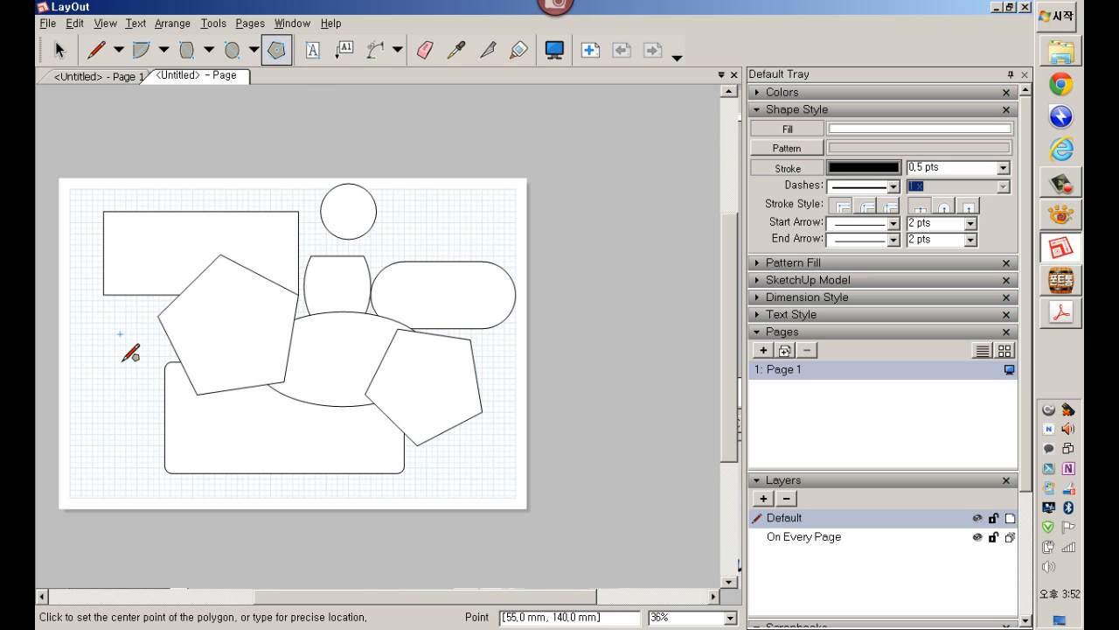
pyautogui.write('6')
pyautogui.press('Return')
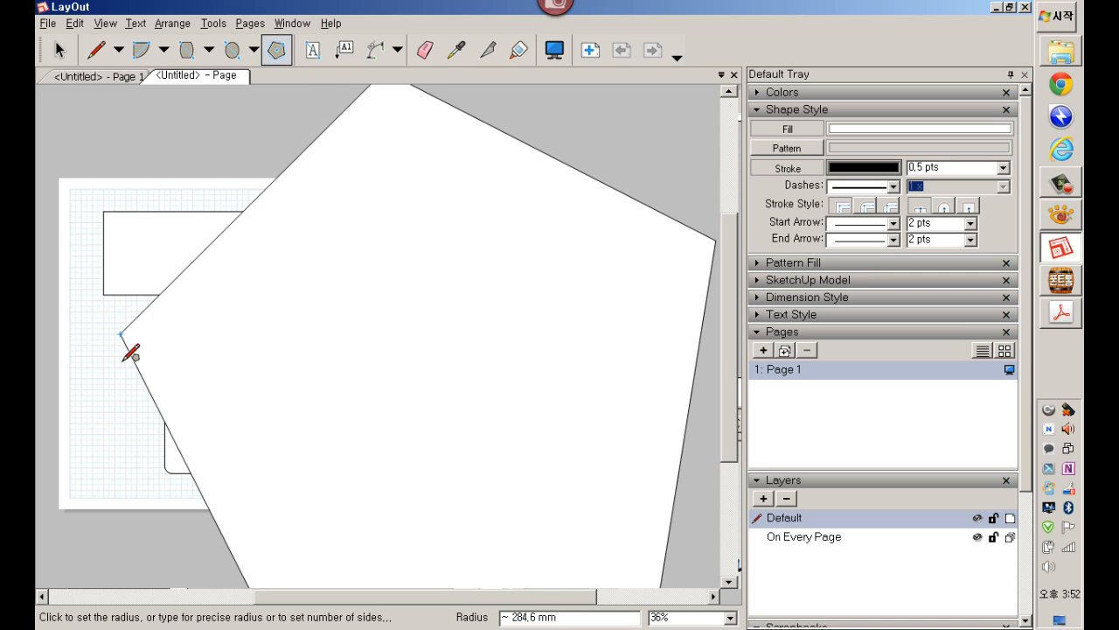
pyautogui.scroll(-3, 325, 440)
pyautogui.scroll(3, 188, 362)
pyautogui.scroll(-2, 313, 407)
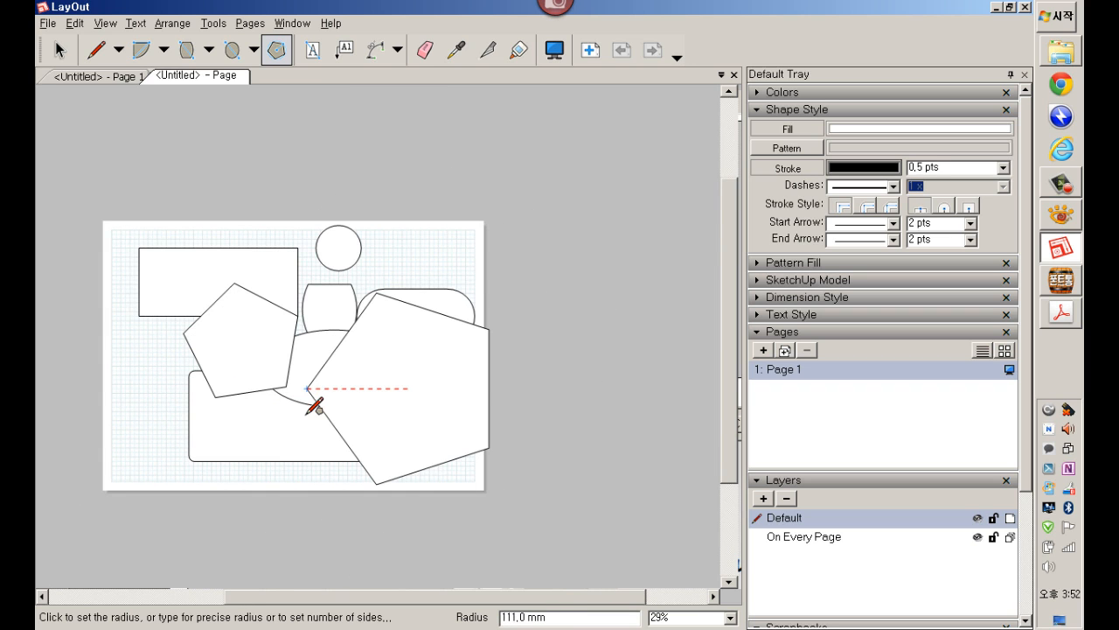
pyautogui.press('Escape')
pyautogui.scroll(-2, 311, 411)
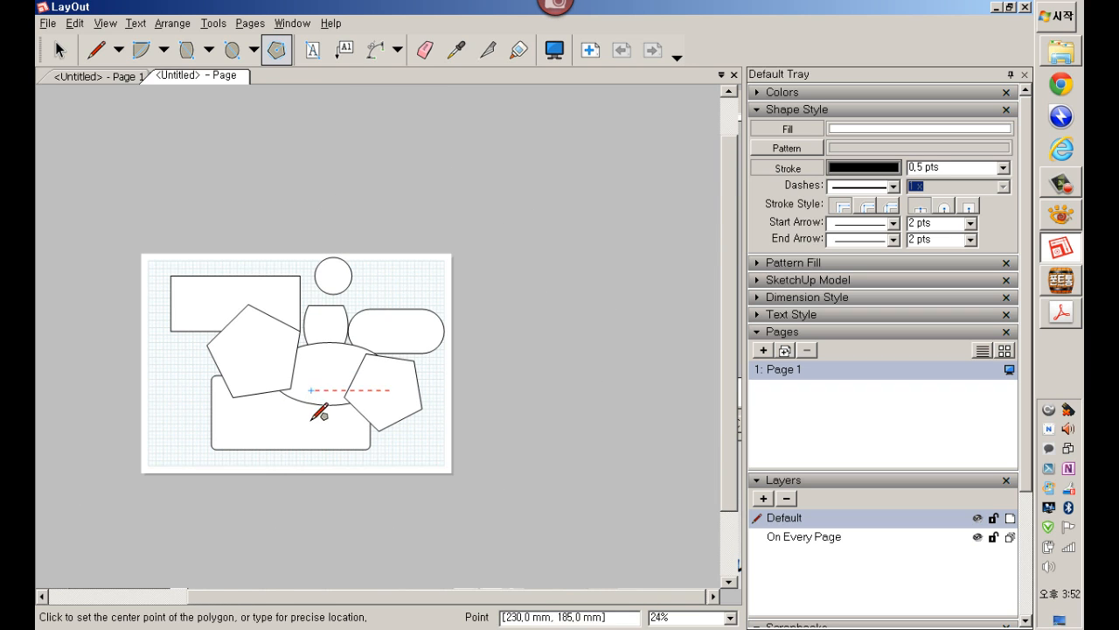
# Step: Reshape the smaller pentagon by moving its upper-left vertex farther left over the ellipse
pyautogui.press('space')
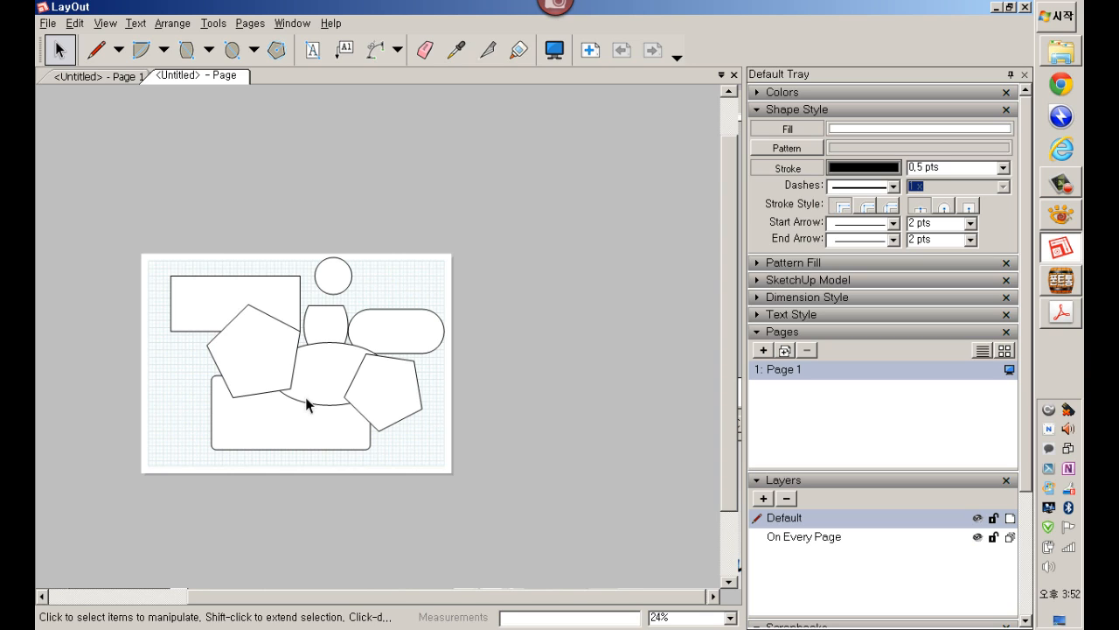
pyautogui.doubleClick(398, 400)
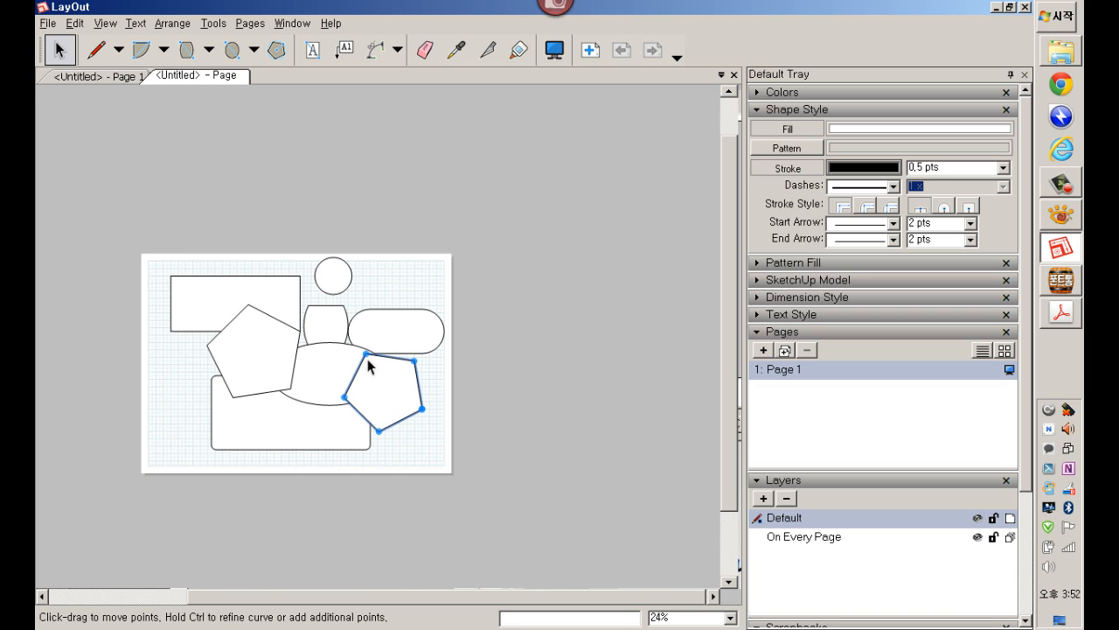
pyautogui.scroll(4, 371, 365)
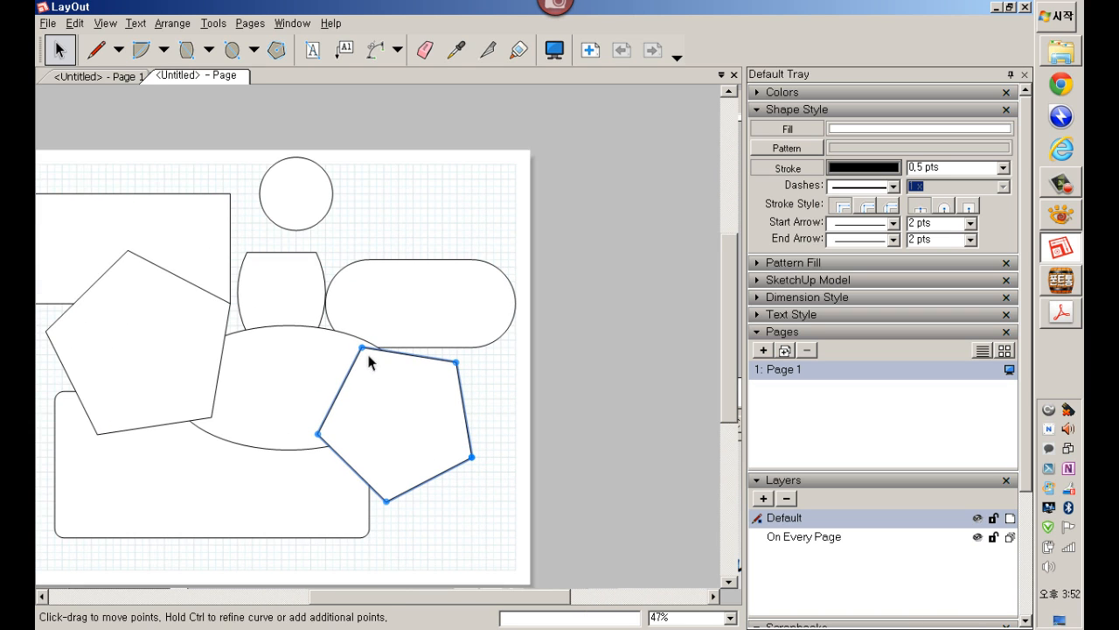
pyautogui.moveTo(368, 360); pyautogui.dragTo(304, 349)
pyautogui.press('Escape')
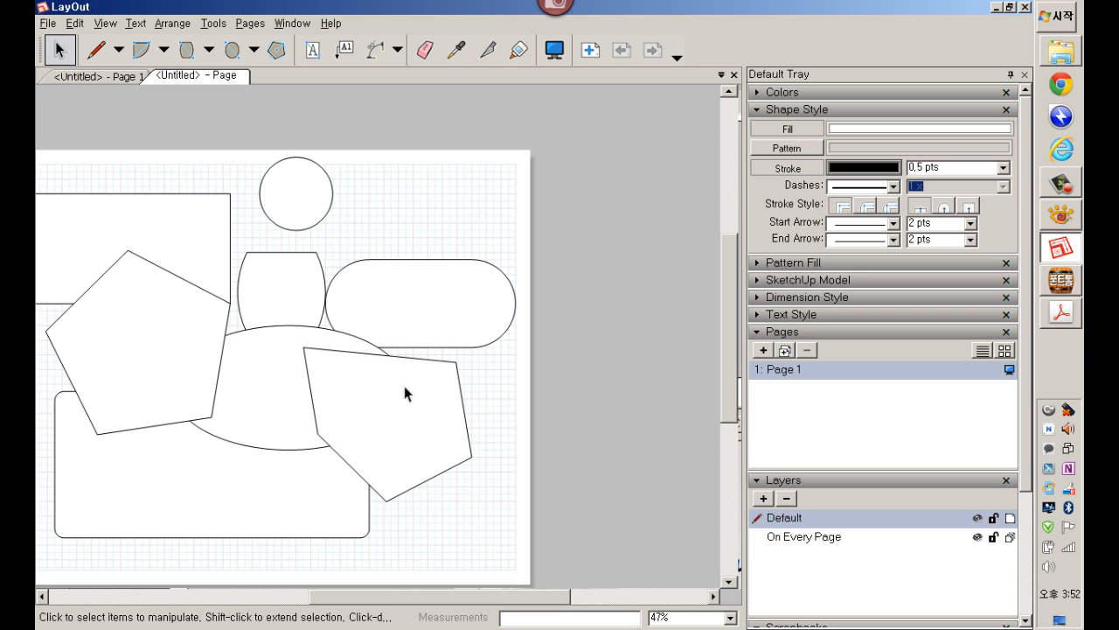
# Step: Reshape the same polygon again by moving its left vertex down and left over the rounded rectangle
pyautogui.click(411, 404)
pyautogui.doubleClick(398, 396)
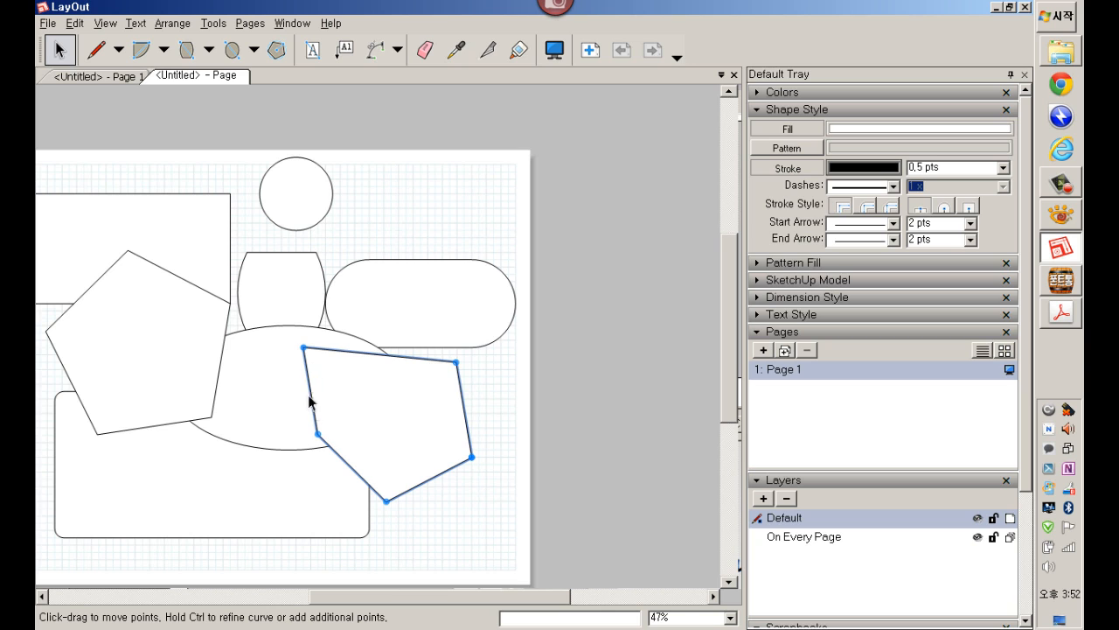
pyautogui.moveTo(318, 437); pyautogui.dragTo(260, 494)
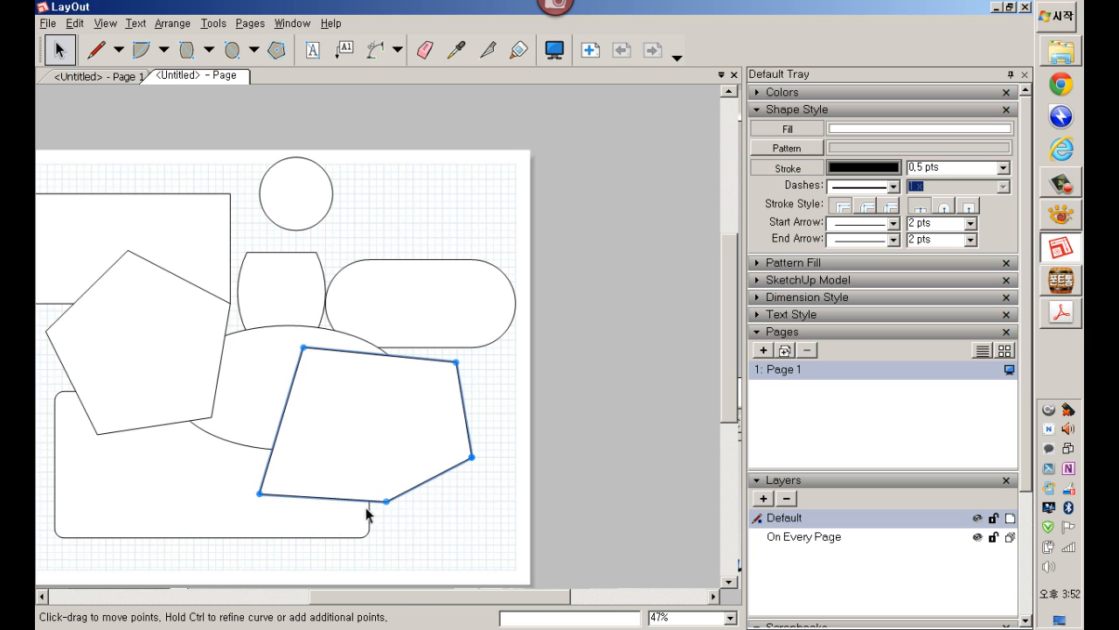
pyautogui.press('Escape')
# Step: Reshape the large pentagon by moving its top vertex down inside the shape to form a V-shaped notch
pyautogui.click(417, 295)
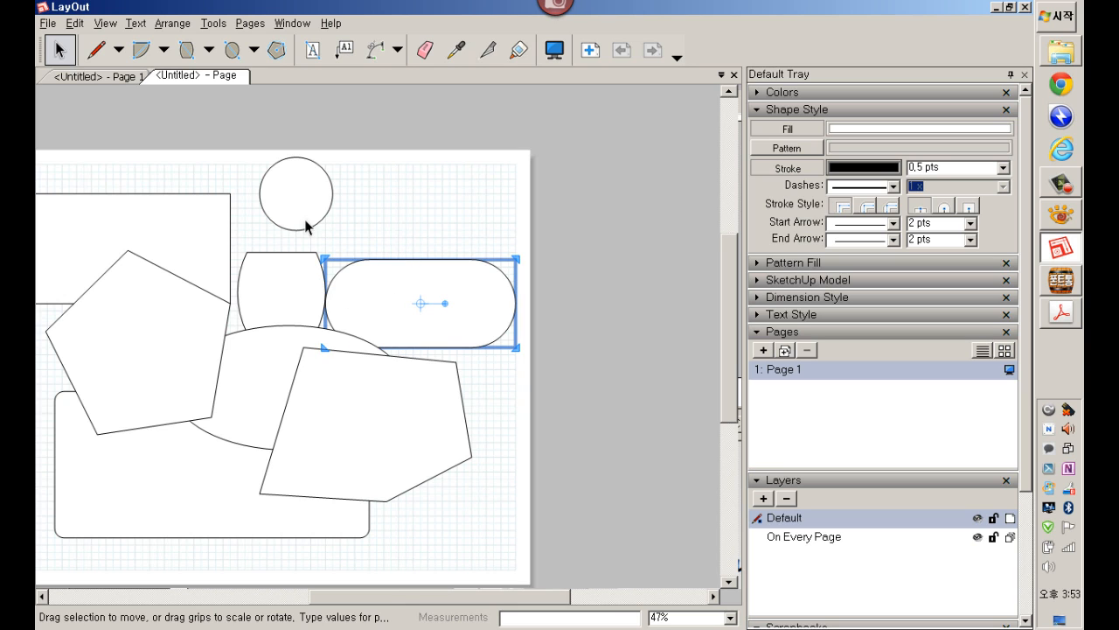
pyautogui.click(202, 242)
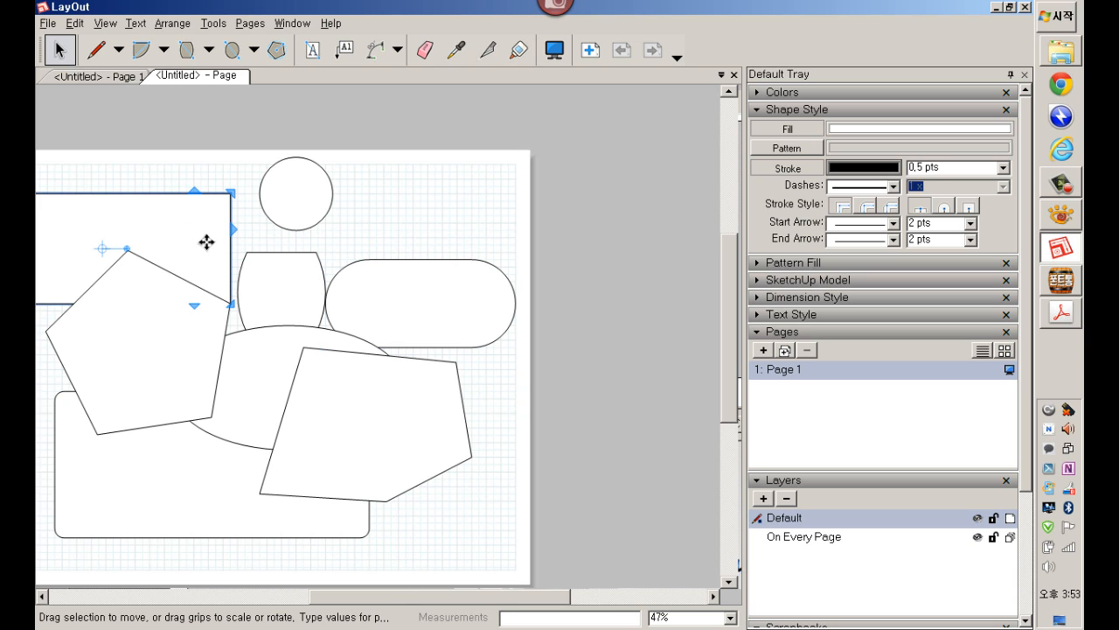
pyautogui.doubleClick(206, 322)
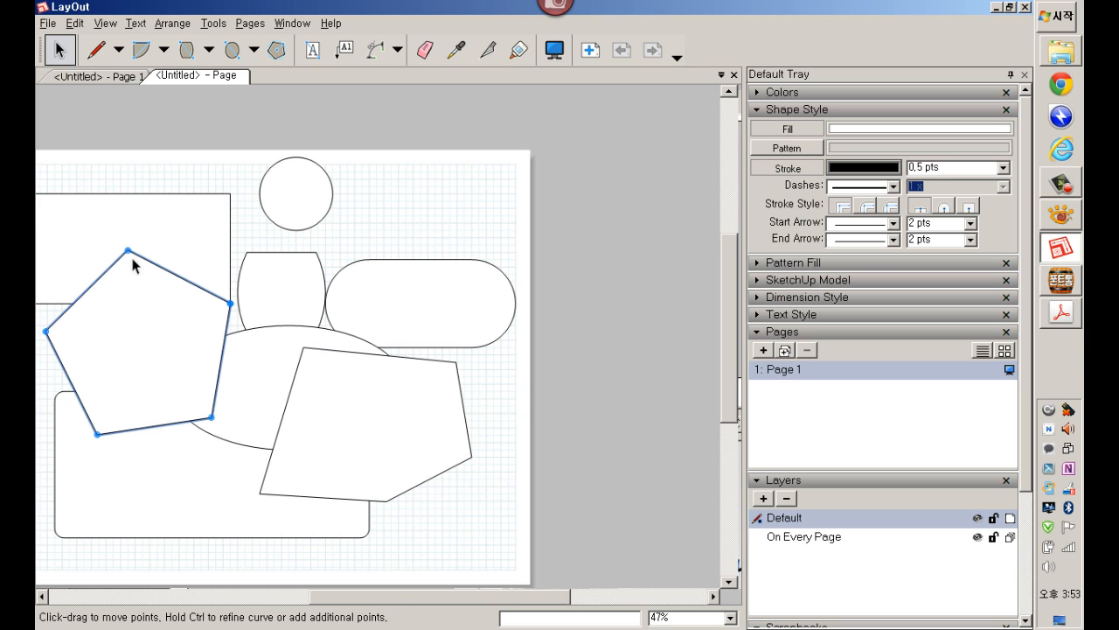
pyautogui.moveTo(132, 259); pyautogui.dragTo(129, 377)
pyautogui.click(175, 329)
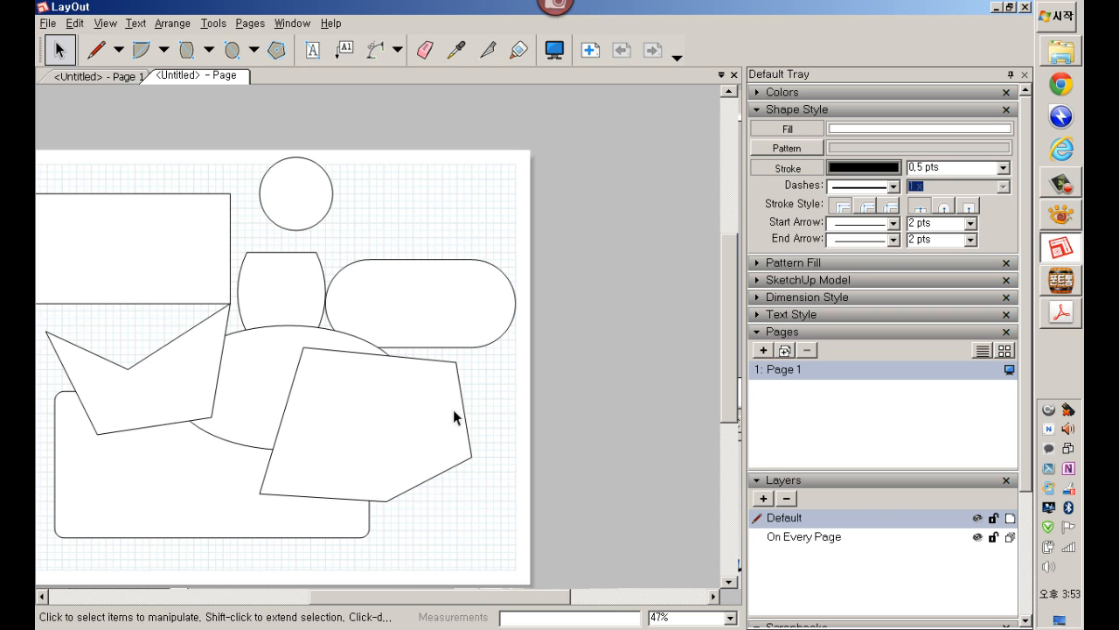
pyautogui.scroll(-2, 454, 404)
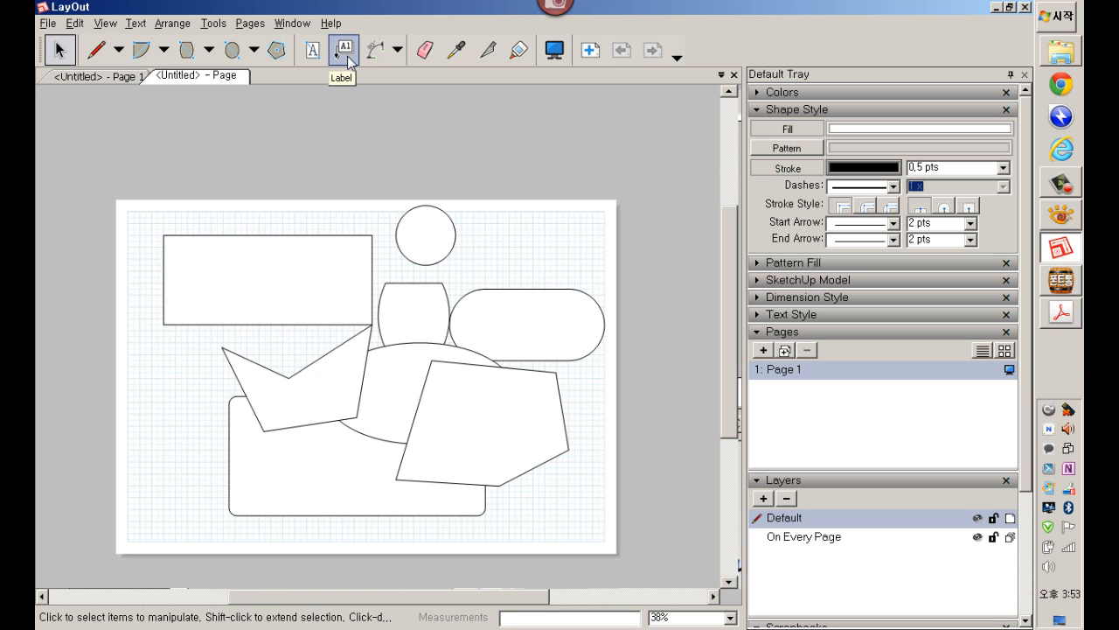
pyautogui.click(399, 56)
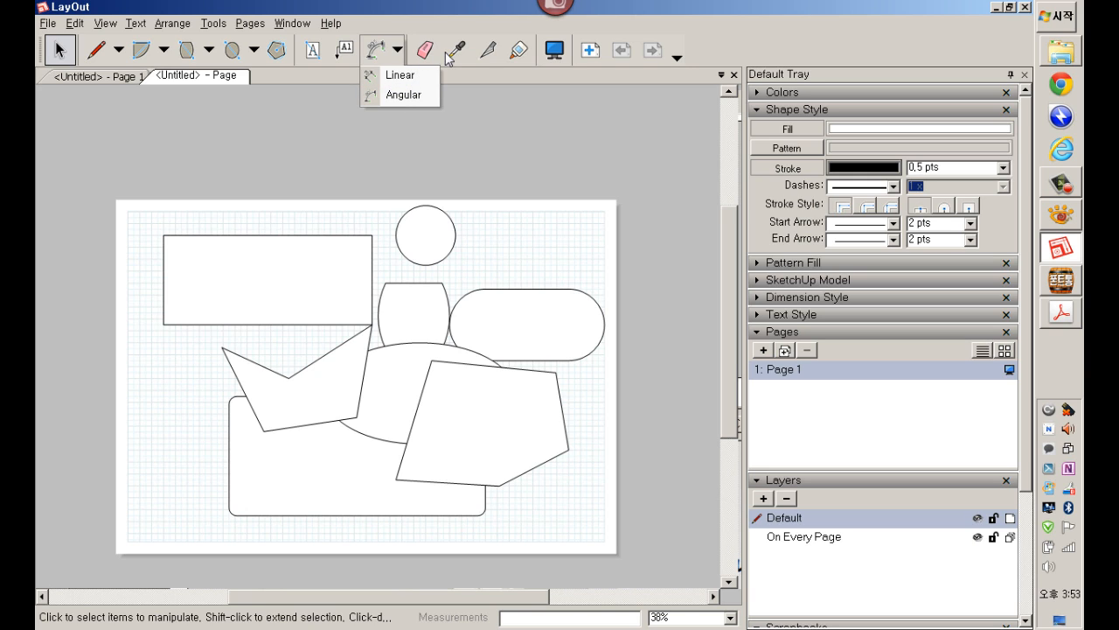
pyautogui.click(459, 76)
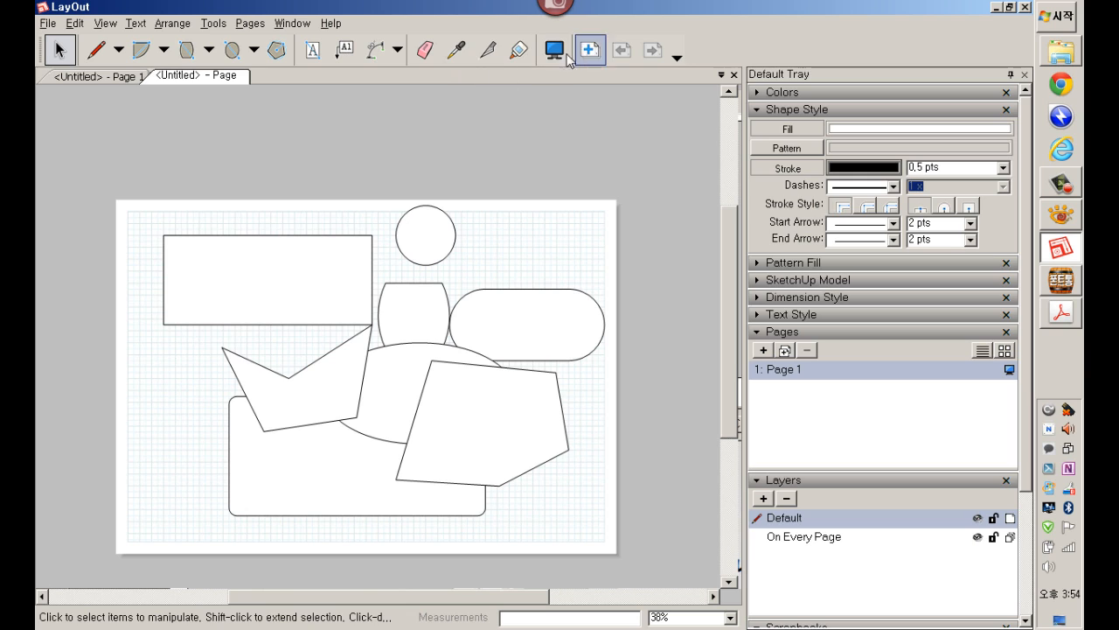
# Step: Delete all the practice shapes from the page
pyautogui.click(362, 258)
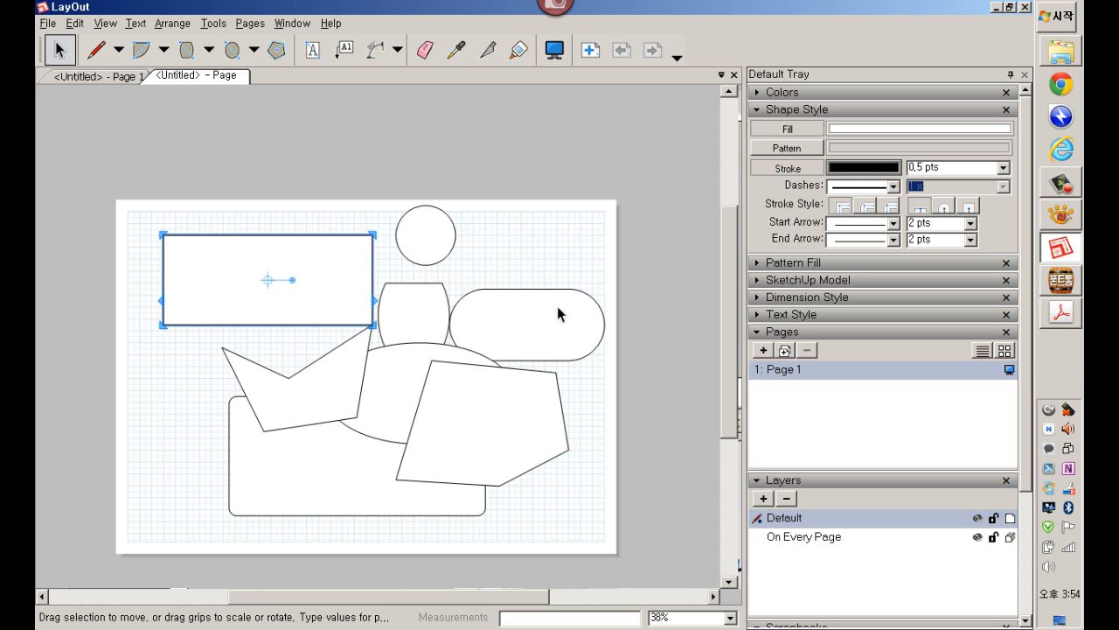
pyautogui.moveTo(571, 513); pyautogui.dragTo(315, 254)
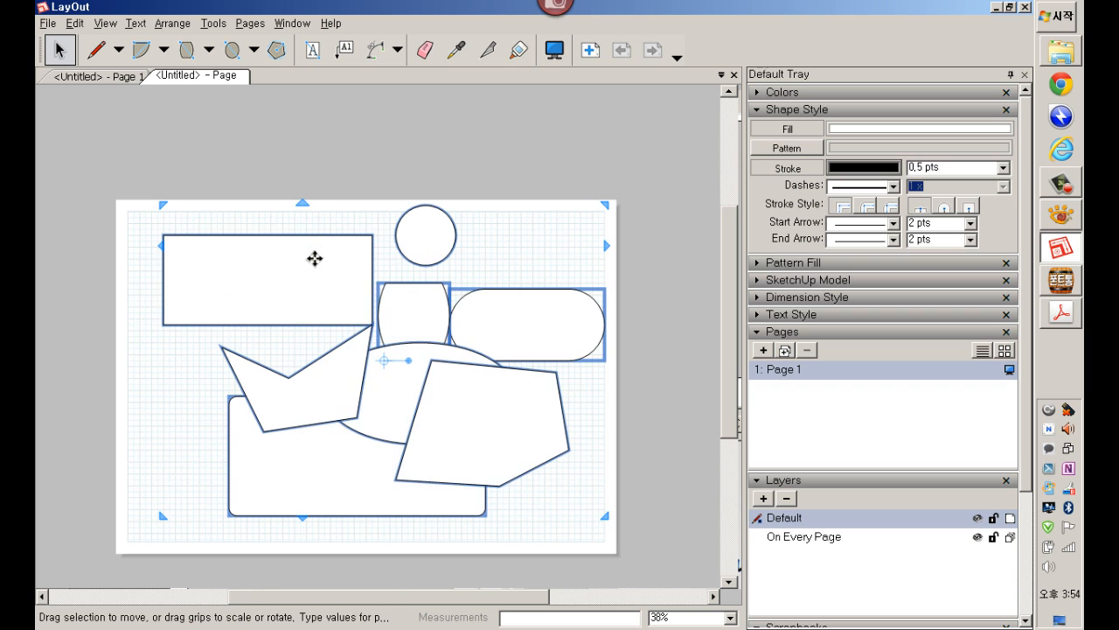
pyautogui.press('Delete')
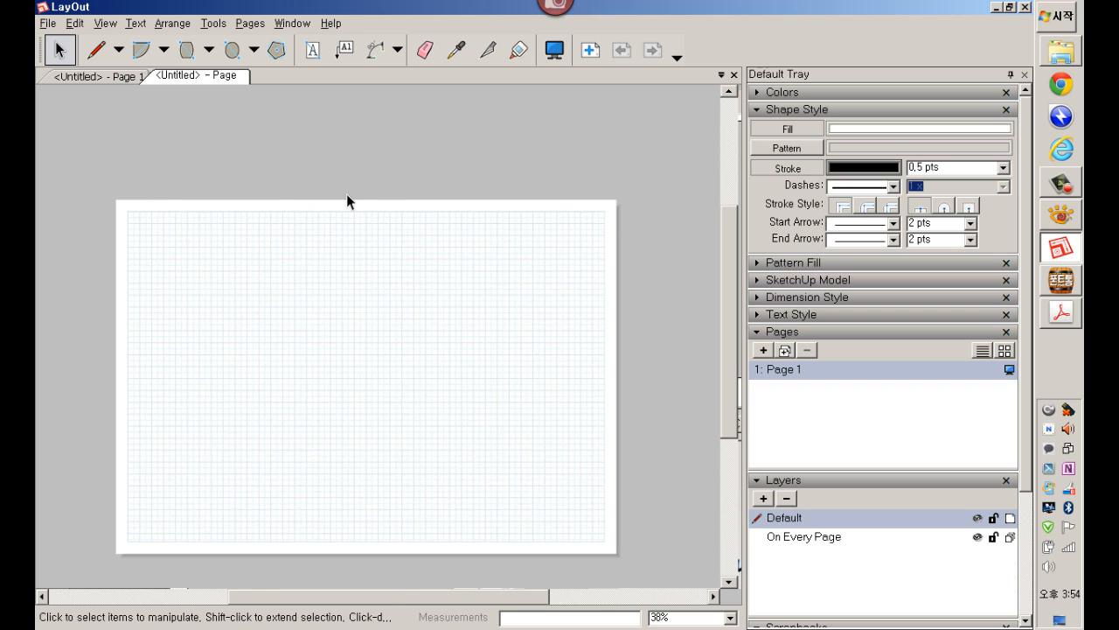
# Step: Draw a plain rectangle in the middle of the page on the Default layer
pyautogui.click(209, 50)
pyautogui.click(194, 110)
pyautogui.click(265, 300)
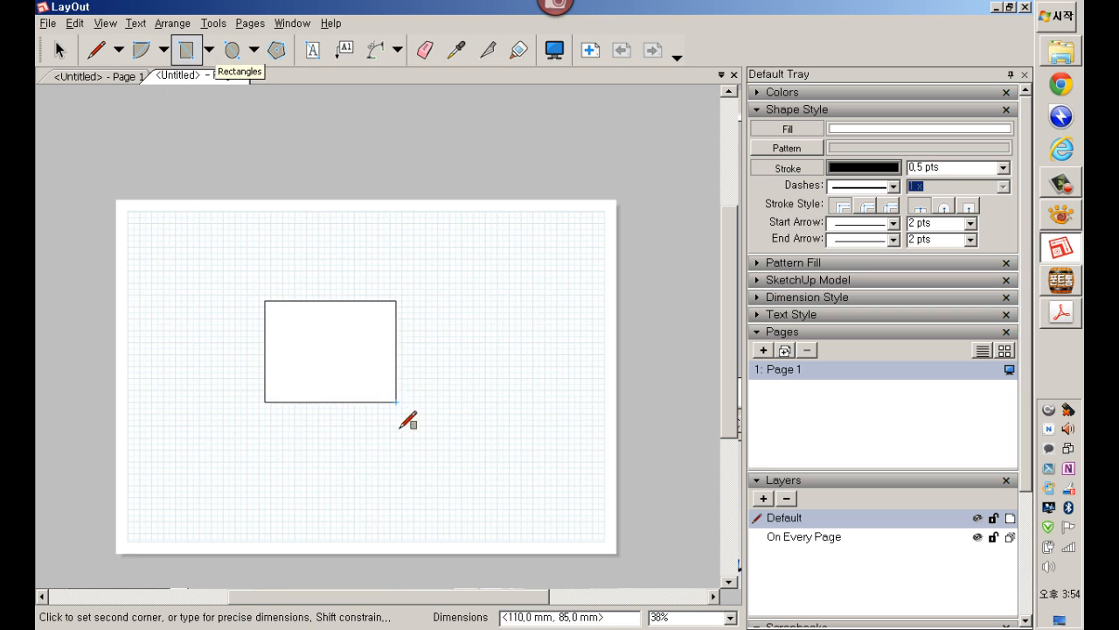
pyautogui.click(438, 432)
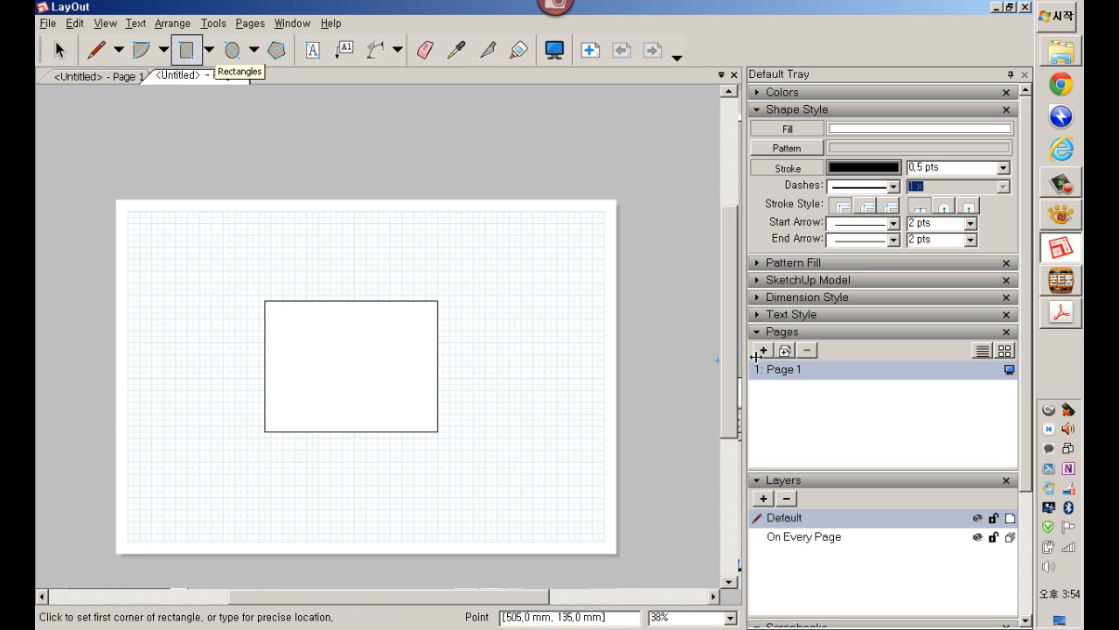
# Step: Add a new layer and name it 연습
pyautogui.click(841, 331)
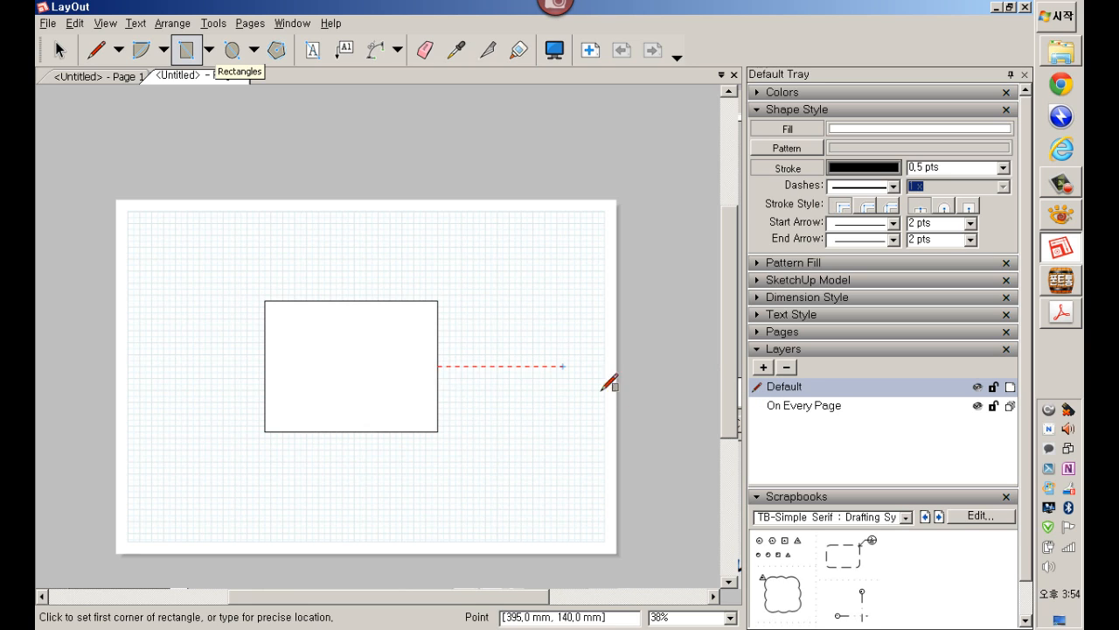
pyautogui.click(764, 369)
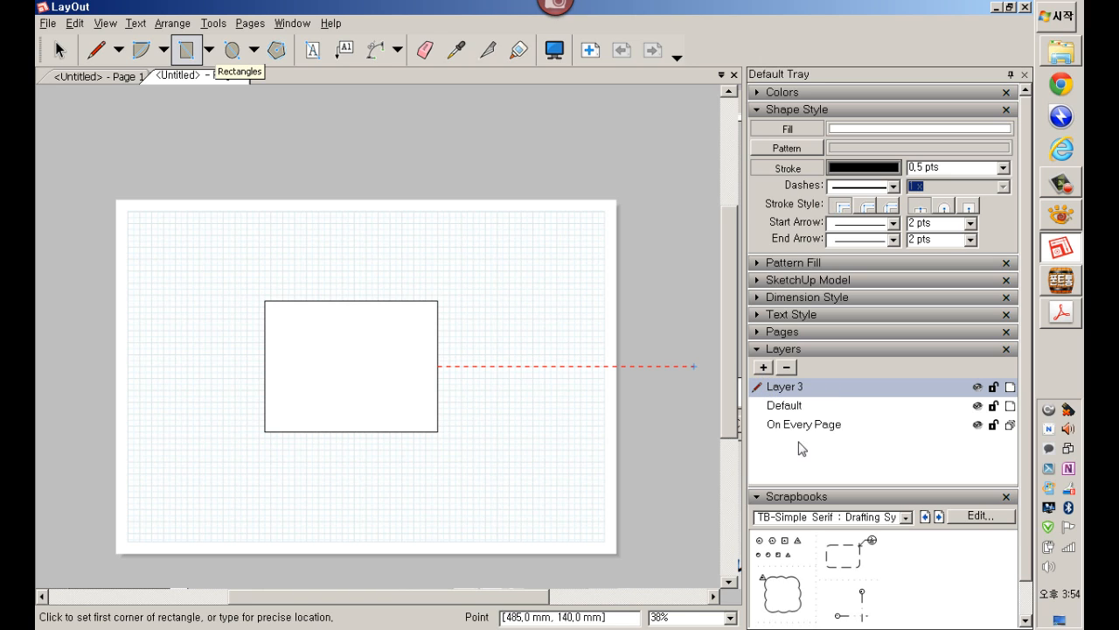
pyautogui.doubleClick(802, 390)
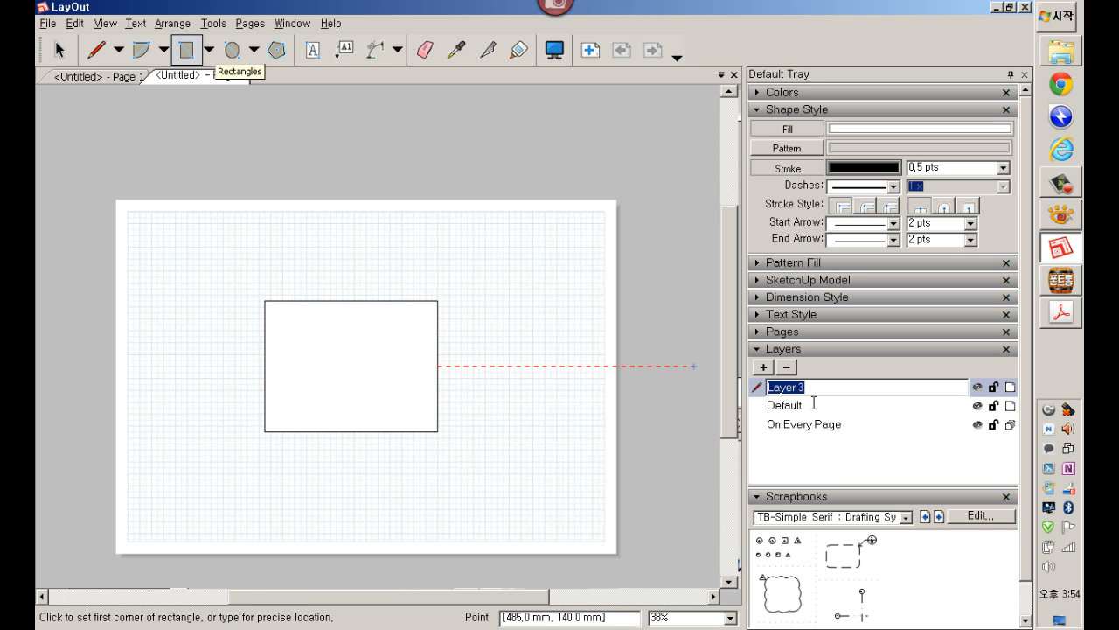
pyautogui.write('연스')
pyautogui.press('Return')
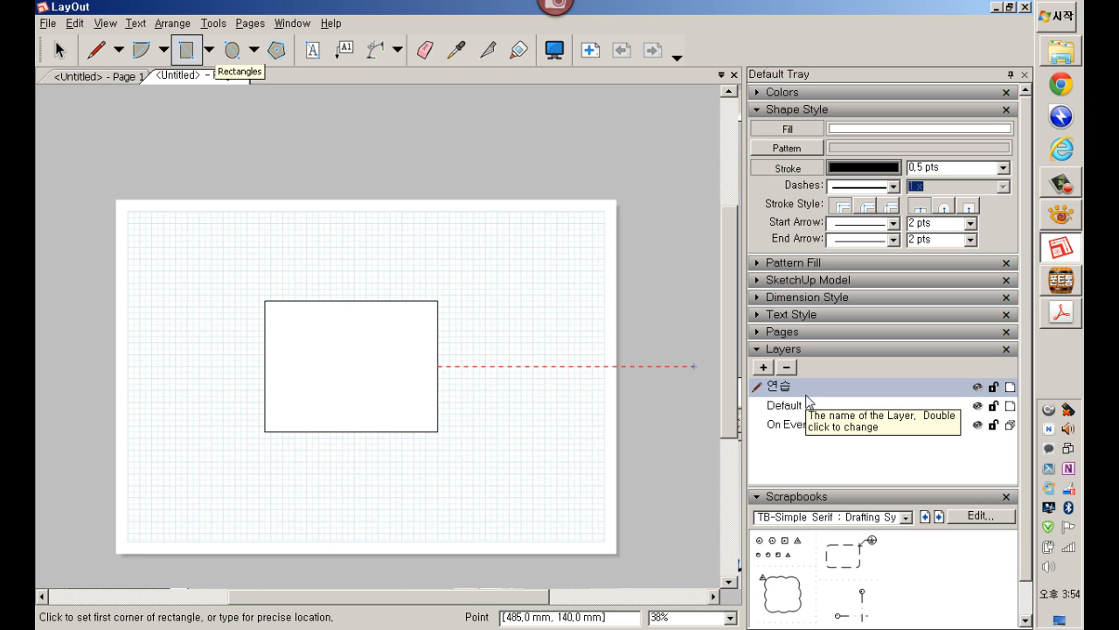
# Step: Move the rectangle from the Default layer to the current layer 연습
pyautogui.press('space')
pyautogui.click(389, 363)
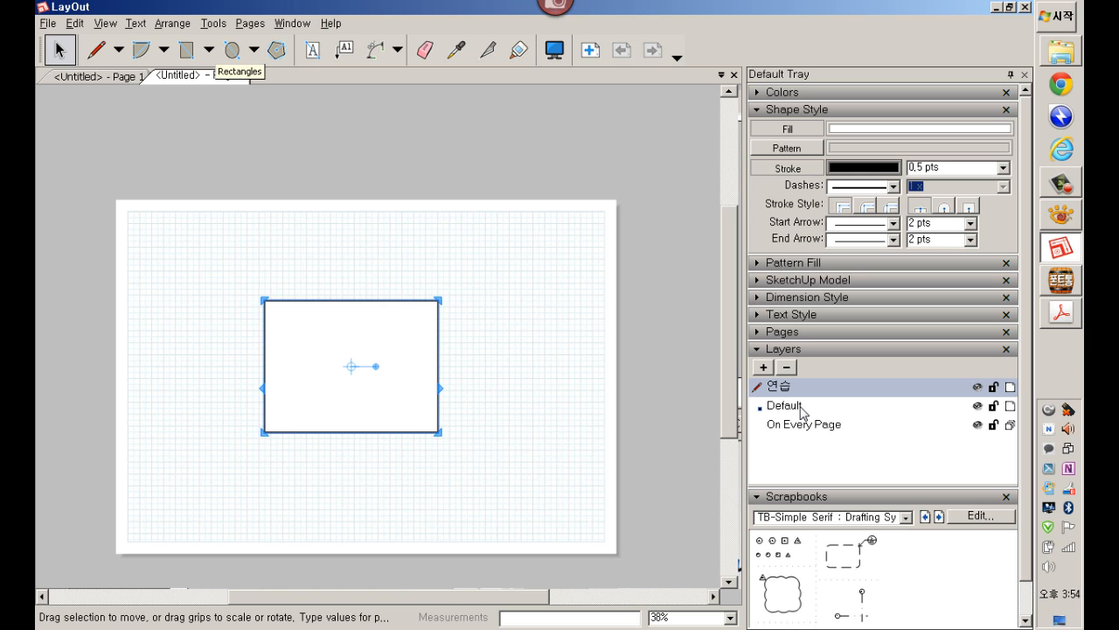
pyautogui.rightClick(385, 383)
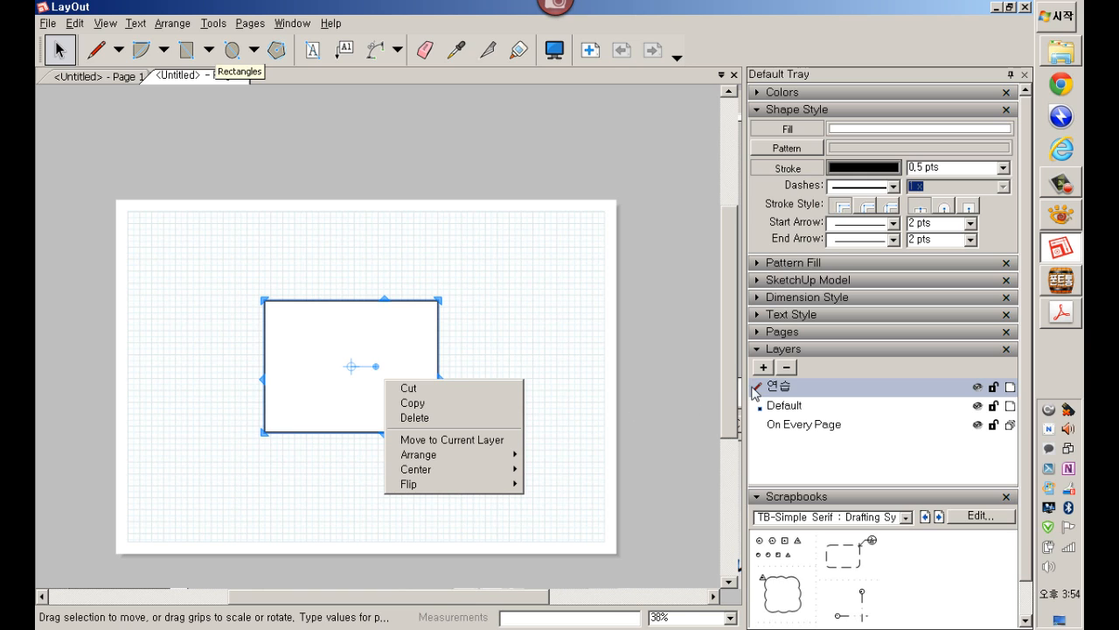
pyautogui.click(470, 449)
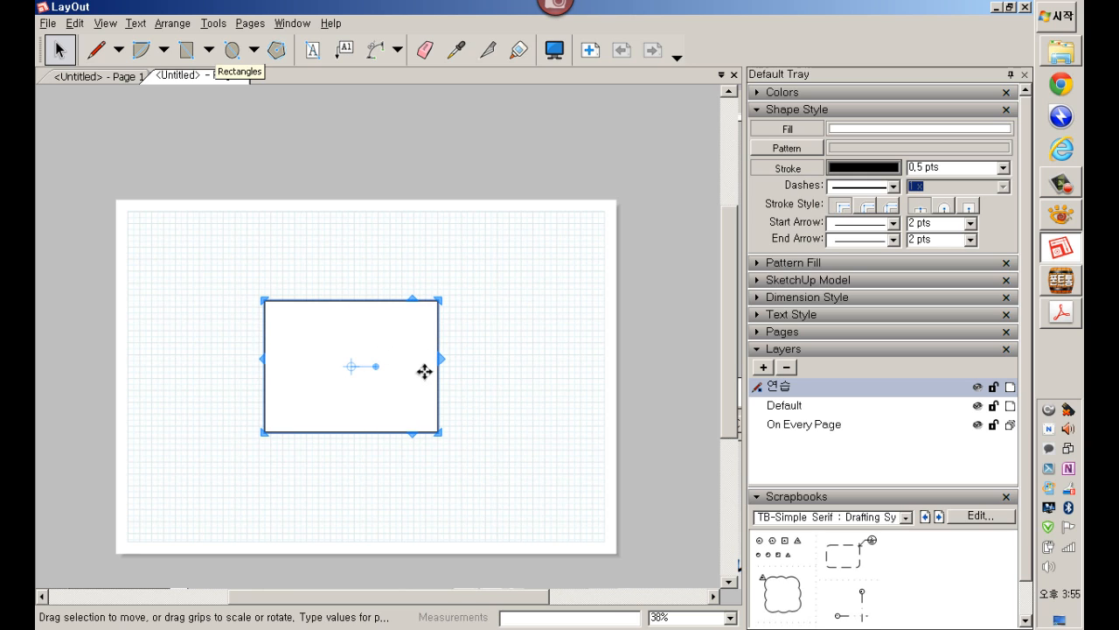
pyautogui.click(567, 388)
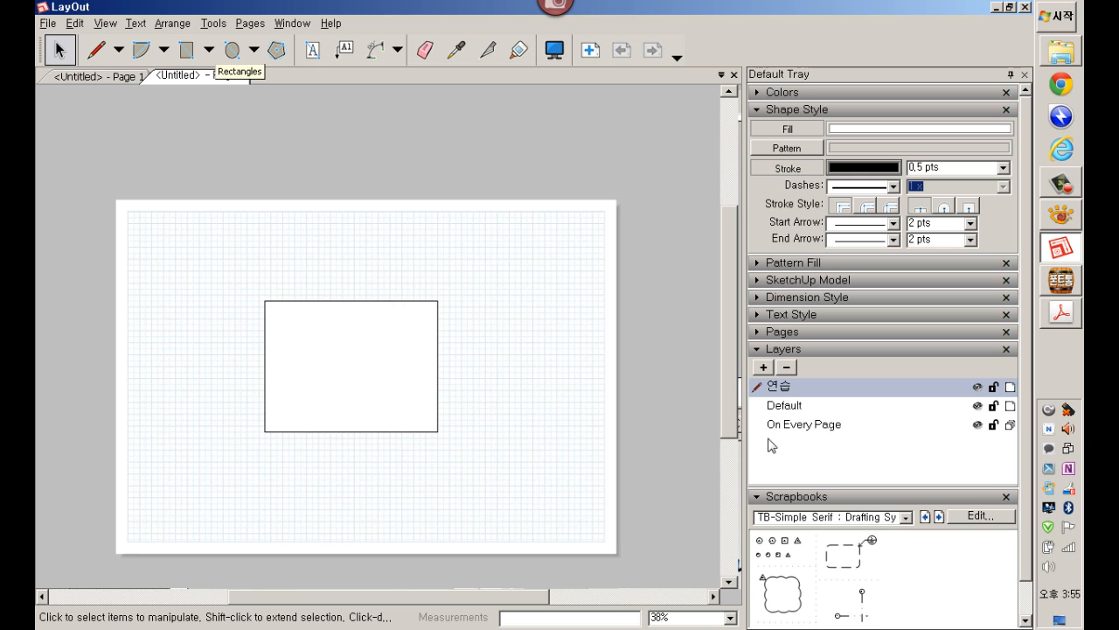
# Step: Switch the current layer between Default and 연습, and select the rectangle to check which layer it is on
pyautogui.click(766, 410)
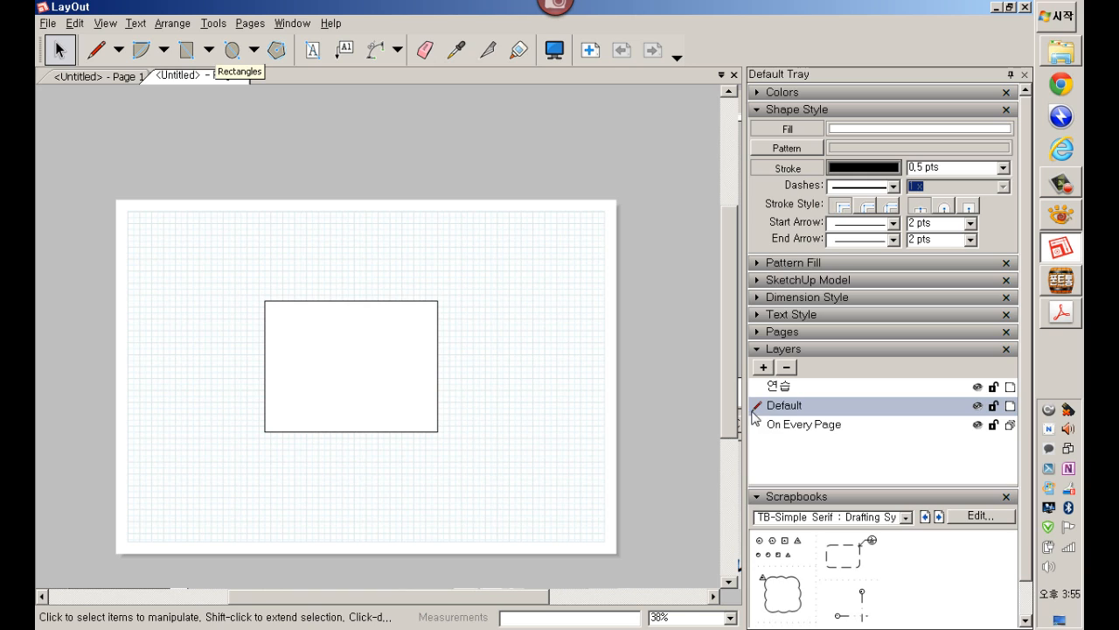
pyautogui.click(765, 392)
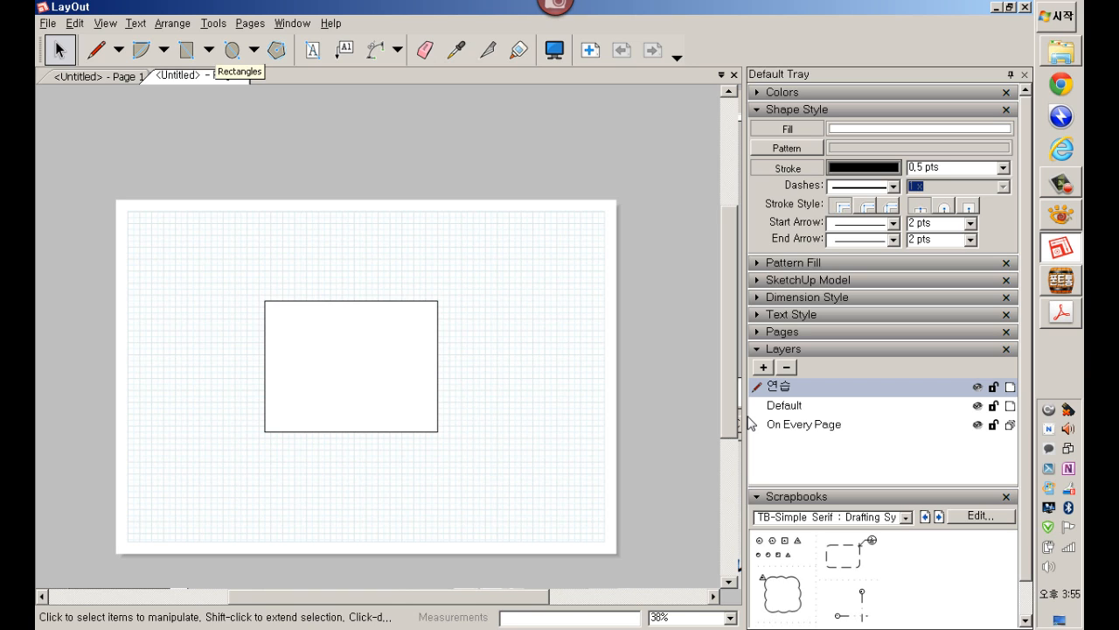
pyautogui.click(794, 407)
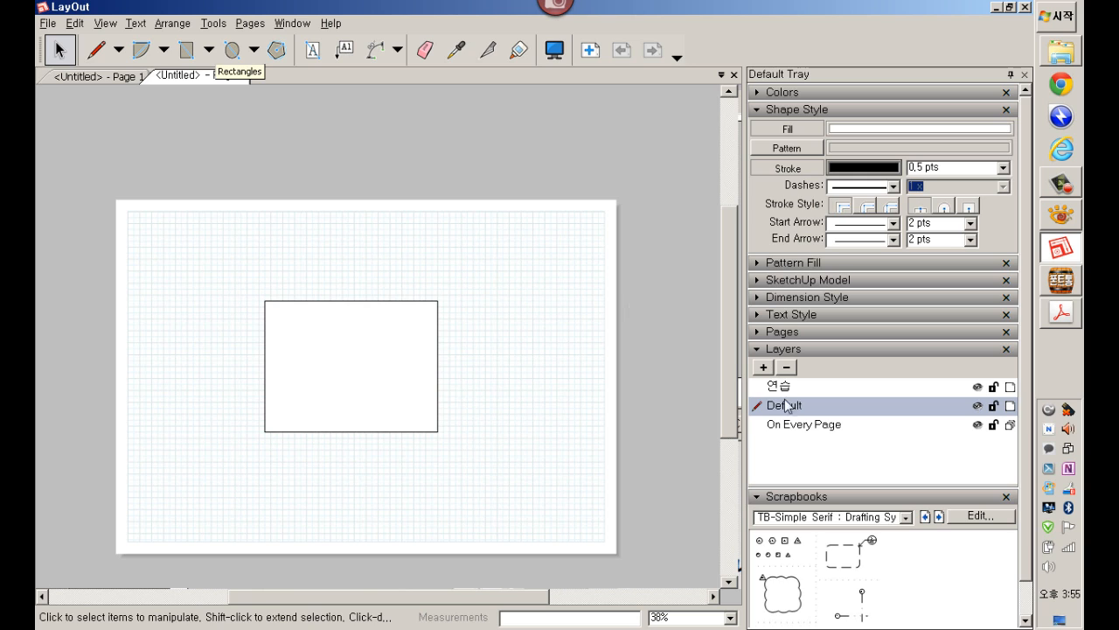
pyautogui.click(405, 391)
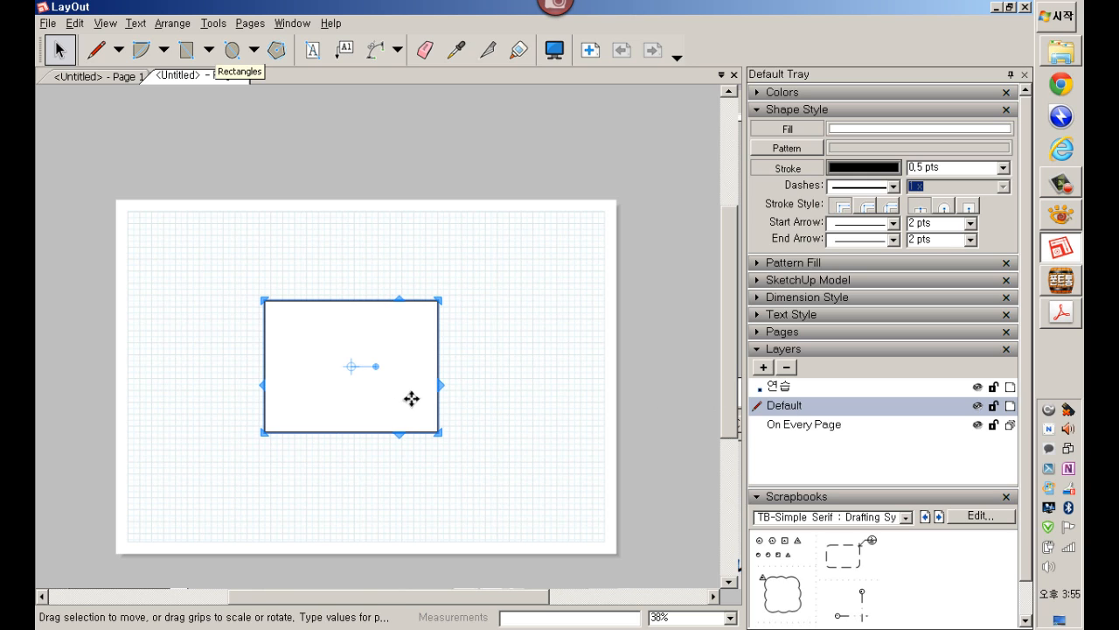
# Step: Add another layer above 연습 and name it 연습1
pyautogui.click(764, 368)
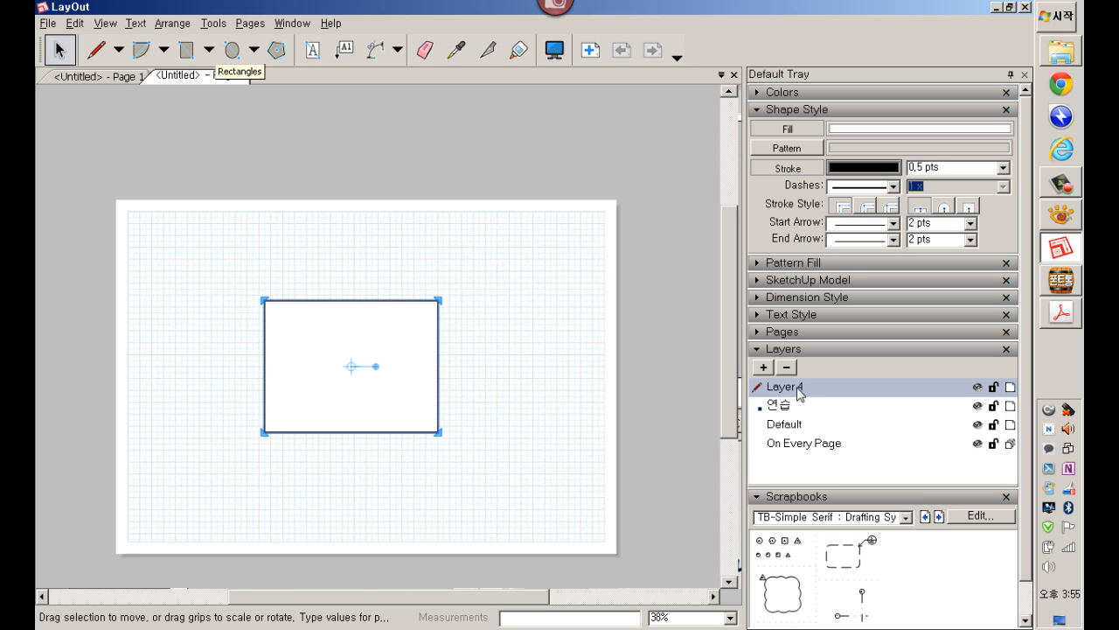
pyautogui.doubleClick(798, 395)
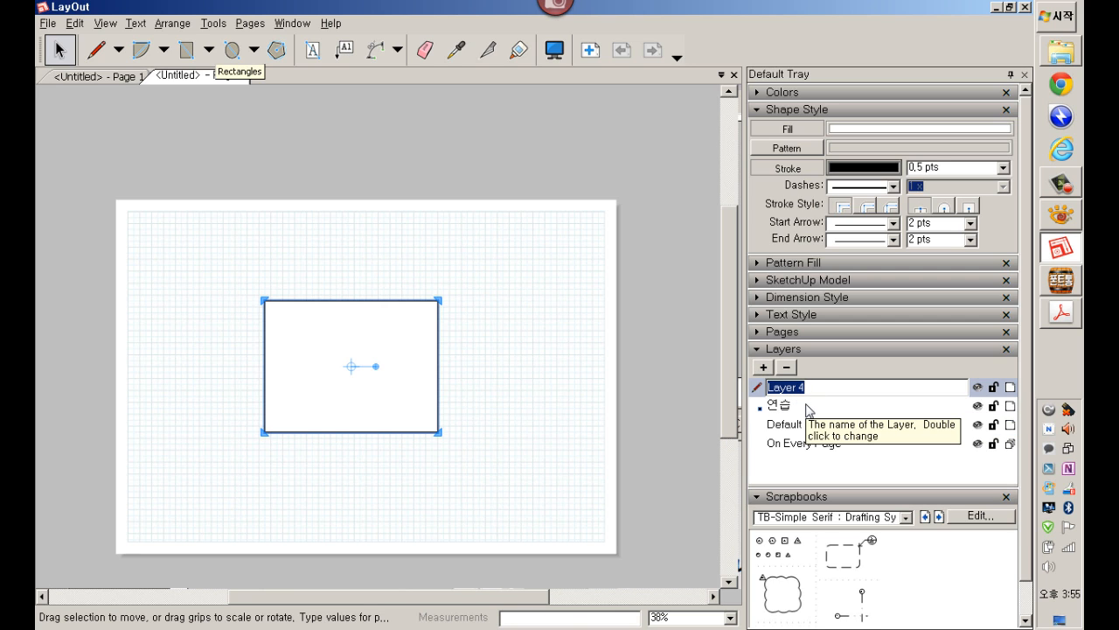
pyautogui.write('여')
pyautogui.write('습1')
pyautogui.press('Return')
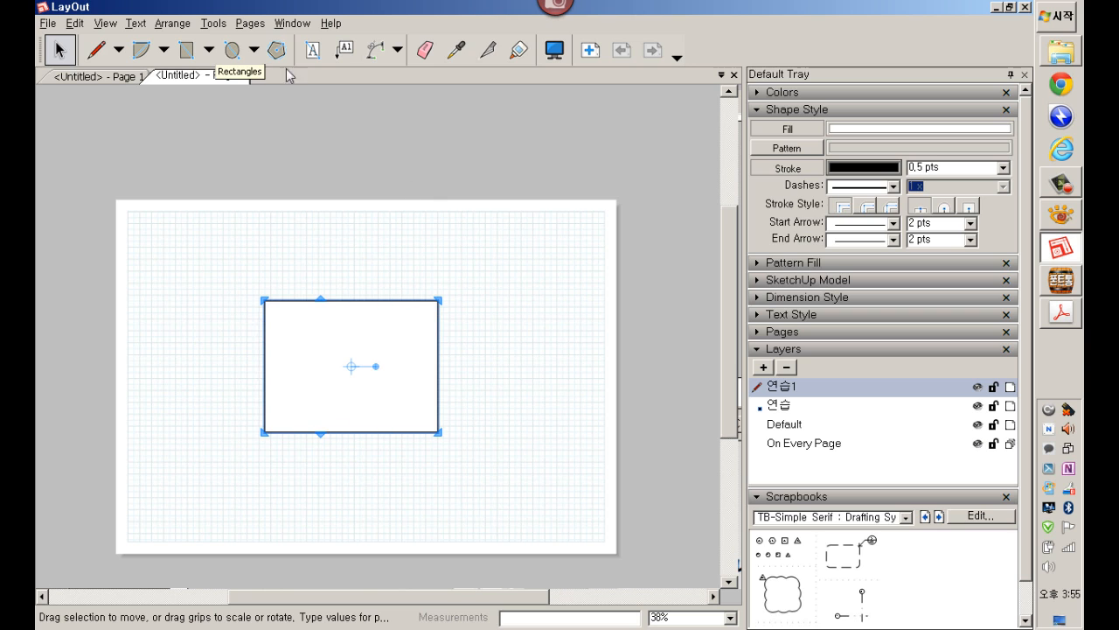
# Step: Draw an upright ellipse on layer 연습1, to the right of the rectangle
pyautogui.click(233, 51)
pyautogui.click(490, 348)
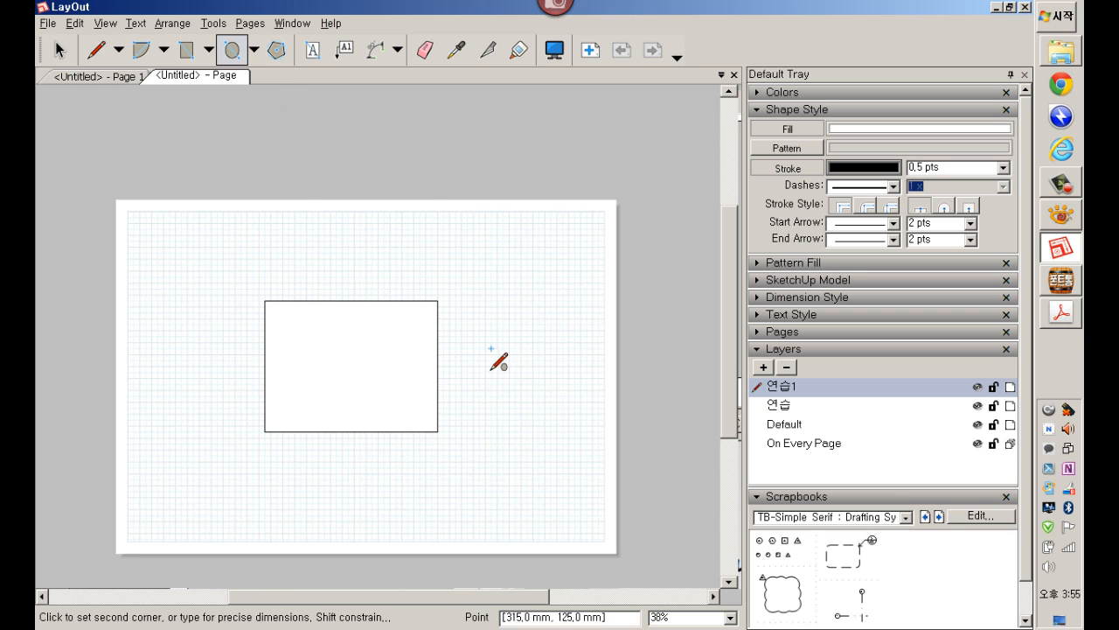
pyautogui.click(580, 468)
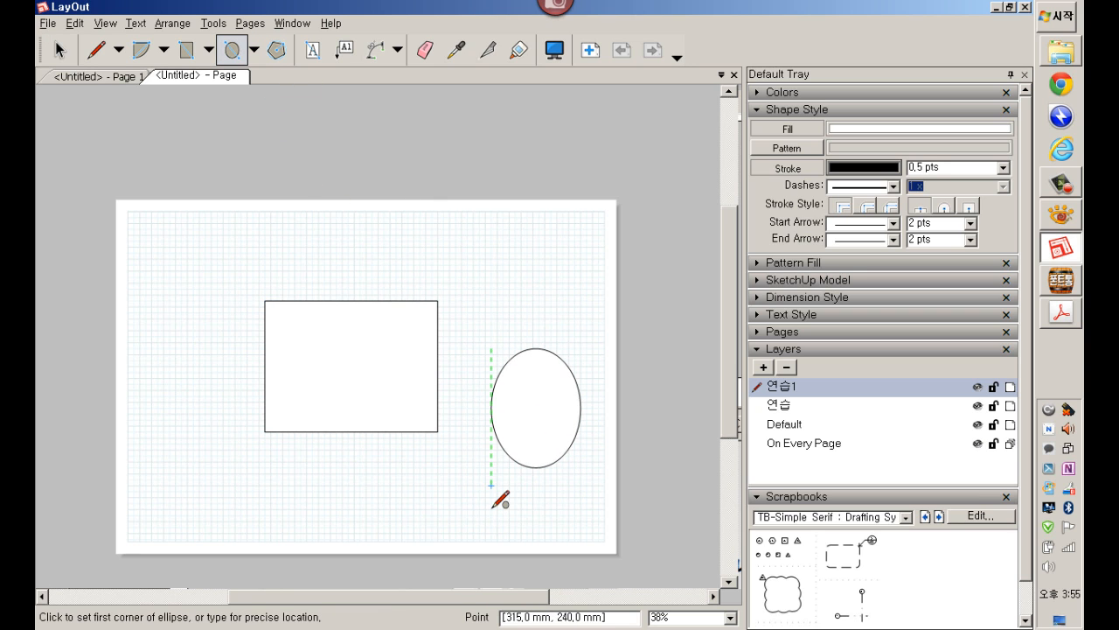
pyautogui.press('space')
# Step: Move the ellipse left so that it overlaps the rectangle's lower-right corner
pyautogui.click(533, 437)
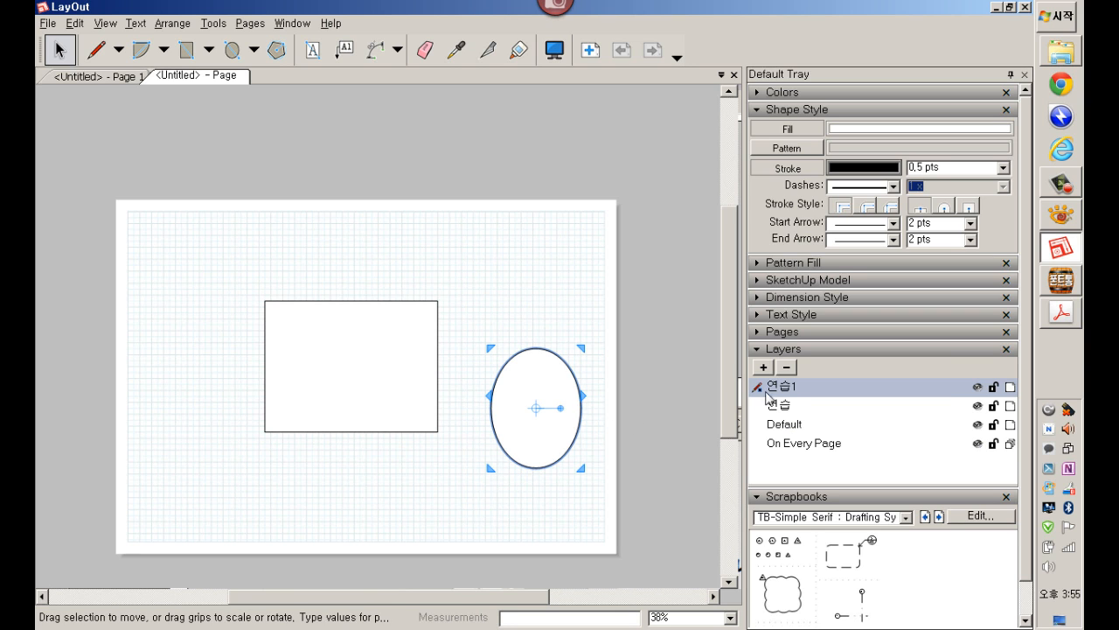
pyautogui.moveTo(546, 447); pyautogui.dragTo(460, 440)
pyautogui.click(520, 260)
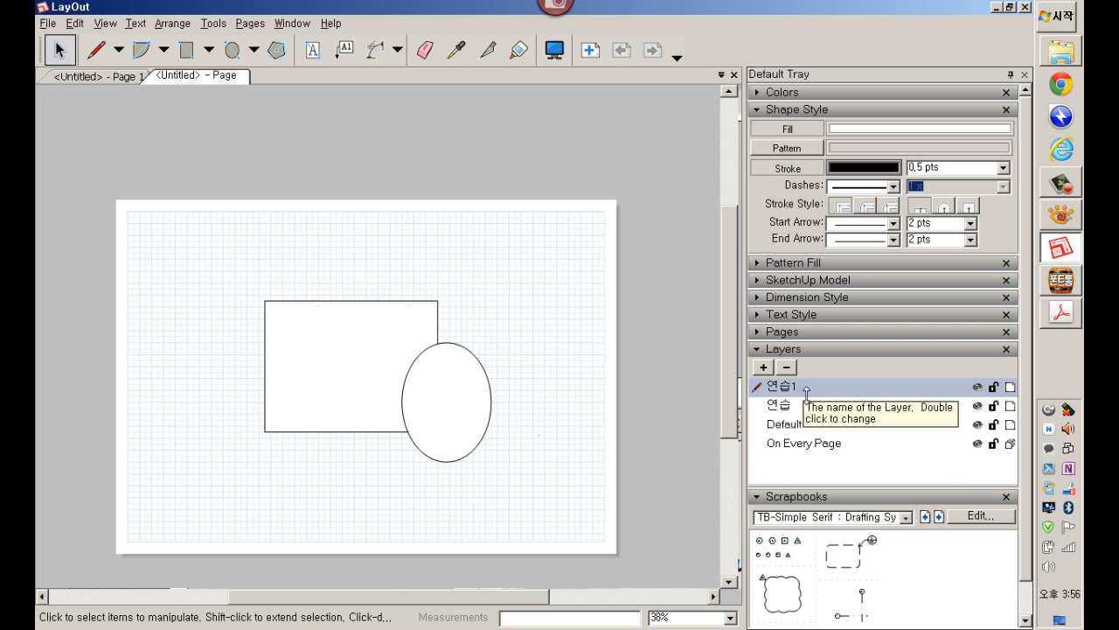
# Step: Reorder layer 연습1 to sit below layer 연습 and make it shared across all pages
pyautogui.moveTo(808, 422); pyautogui.dragTo(807, 429)
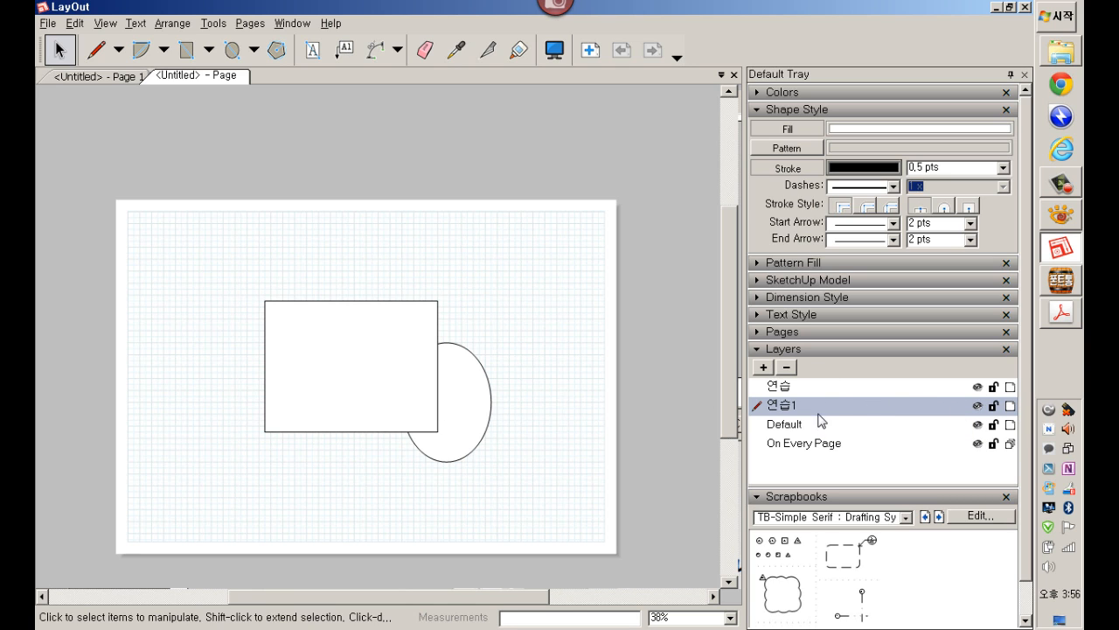
pyautogui.click(1011, 407)
# Step: Add three new pages to the document and return to Page 1
pyautogui.click(879, 331)
pyautogui.click(763, 351)
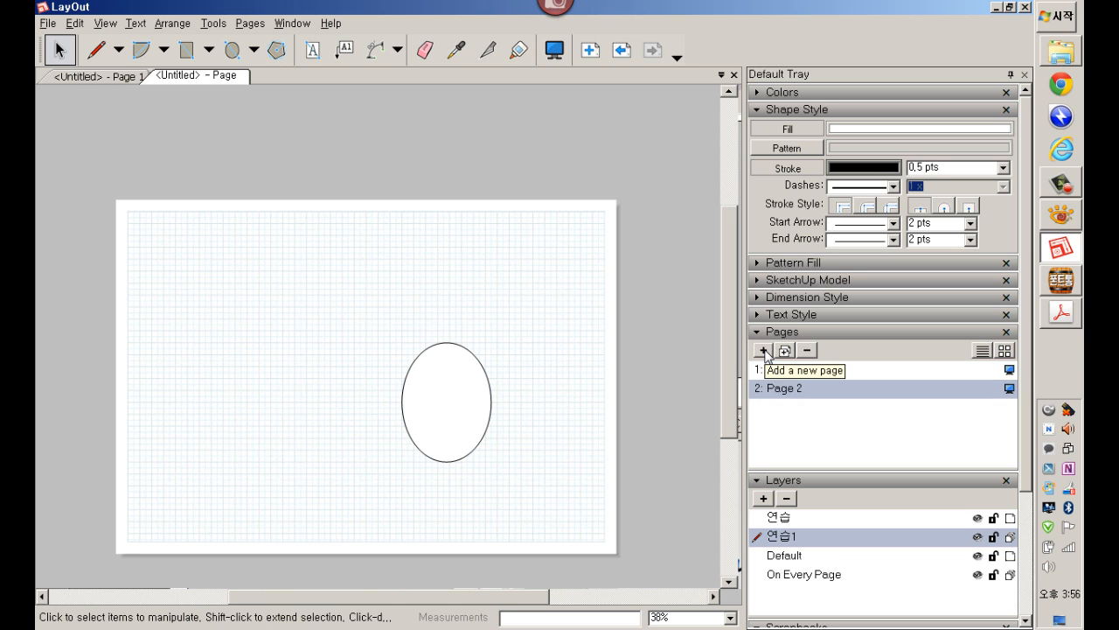
pyautogui.click(764, 351)
pyautogui.click(763, 351)
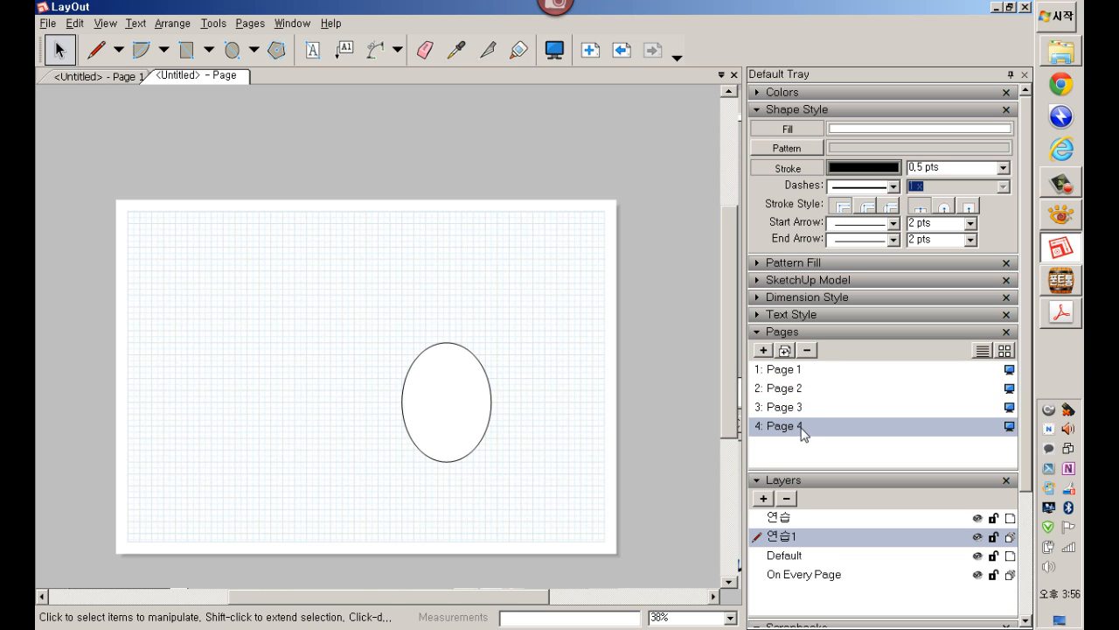
pyautogui.click(786, 372)
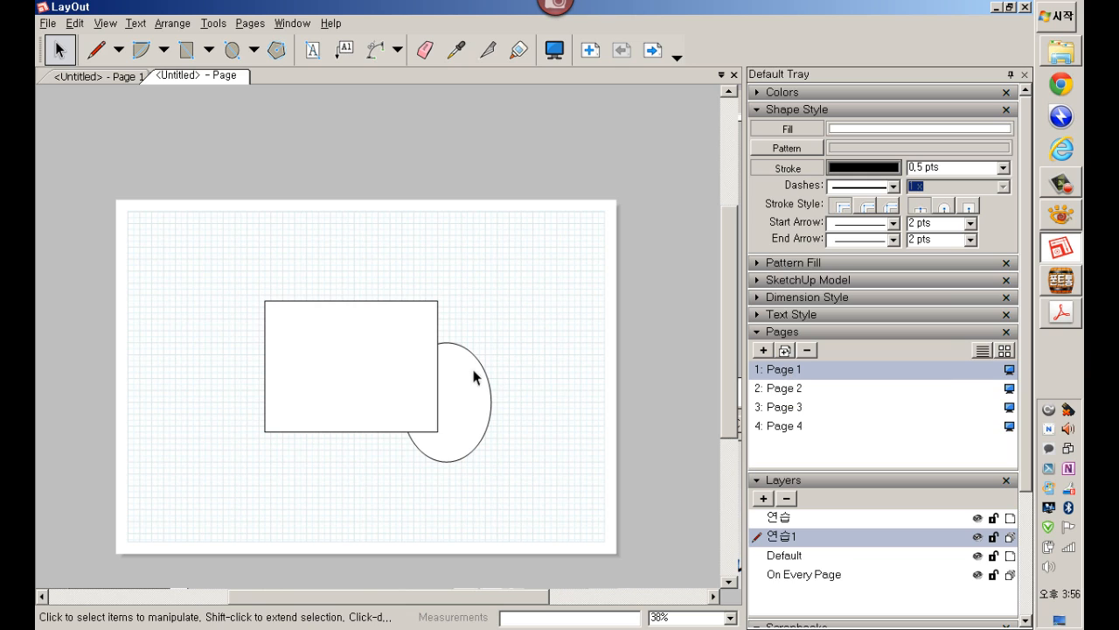
# Step: Check pages 2 to 4 for the shared ellipse and view the unshare options for layer 연습1 without applying them
pyautogui.click(802, 390)
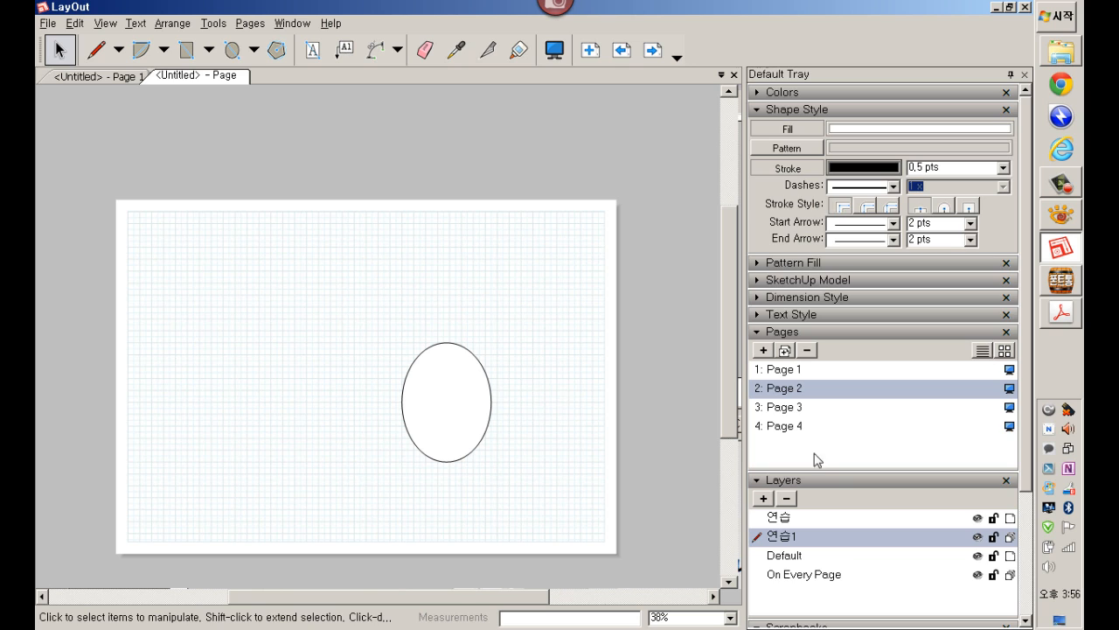
pyautogui.click(1011, 536)
pyautogui.click(813, 411)
pyautogui.click(808, 428)
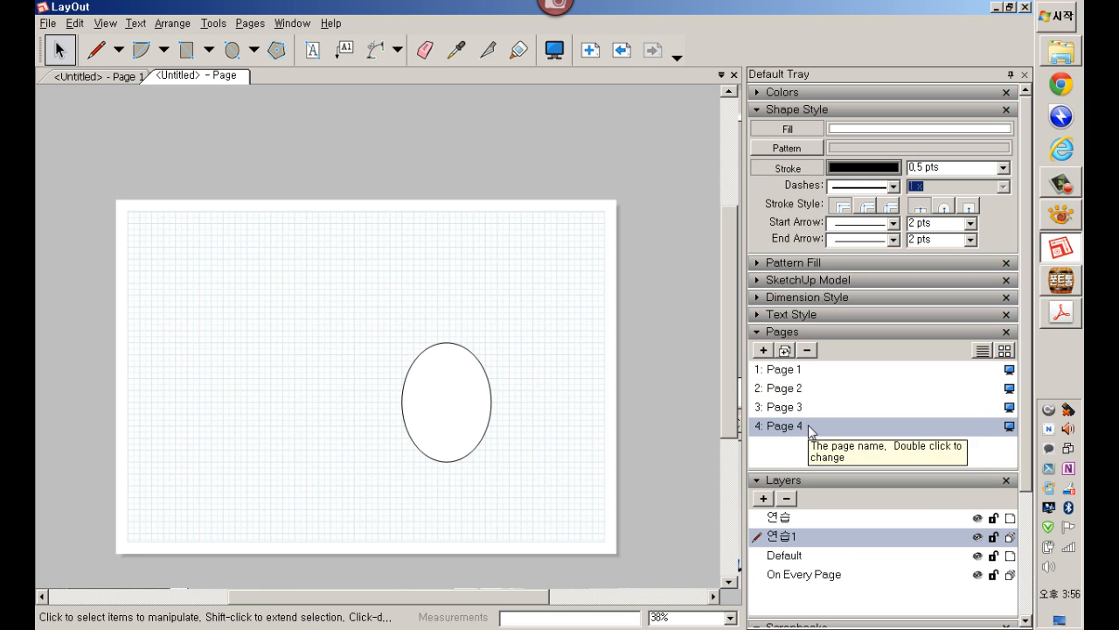
pyautogui.click(1010, 539)
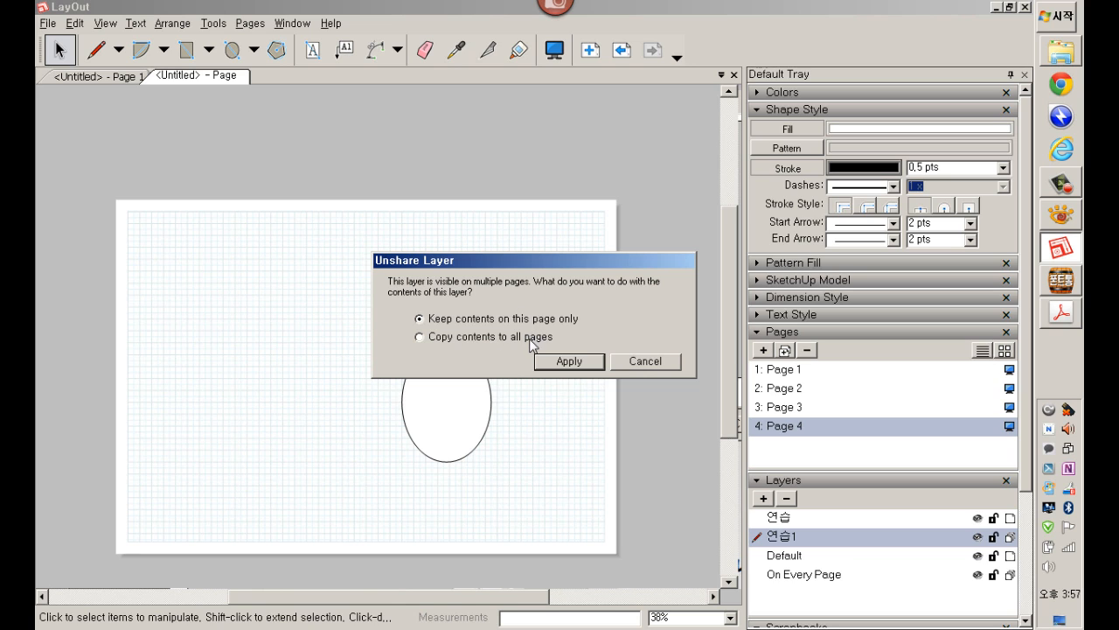
pyautogui.click(643, 365)
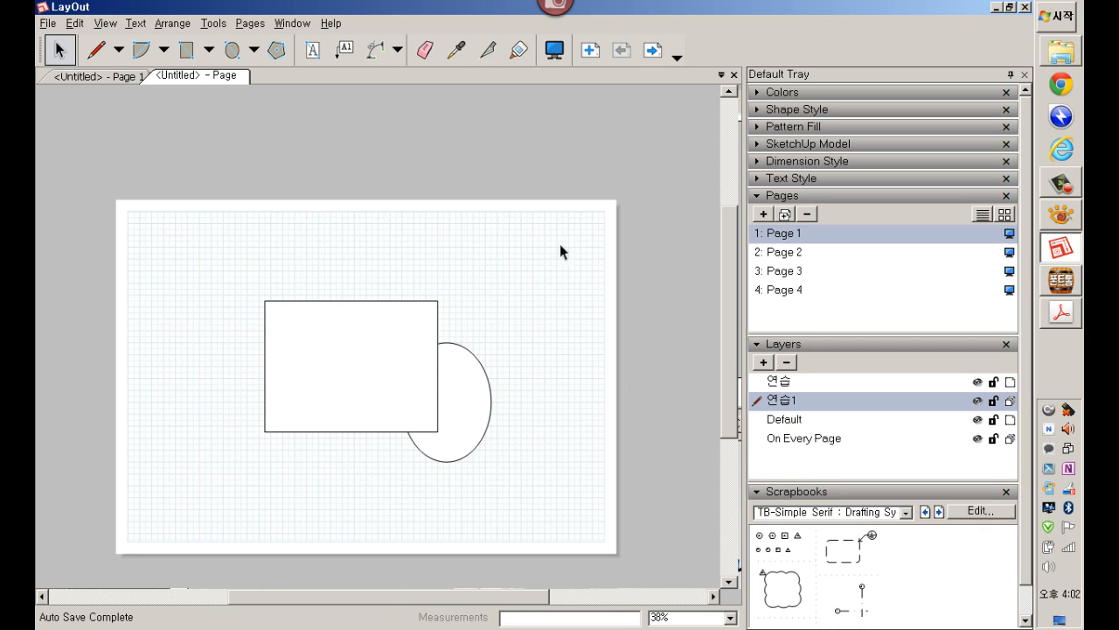
# Step: In the other open document, draw a wide lozenge about 45 mm high across the upper part of the background image
pyautogui.click(104, 78)
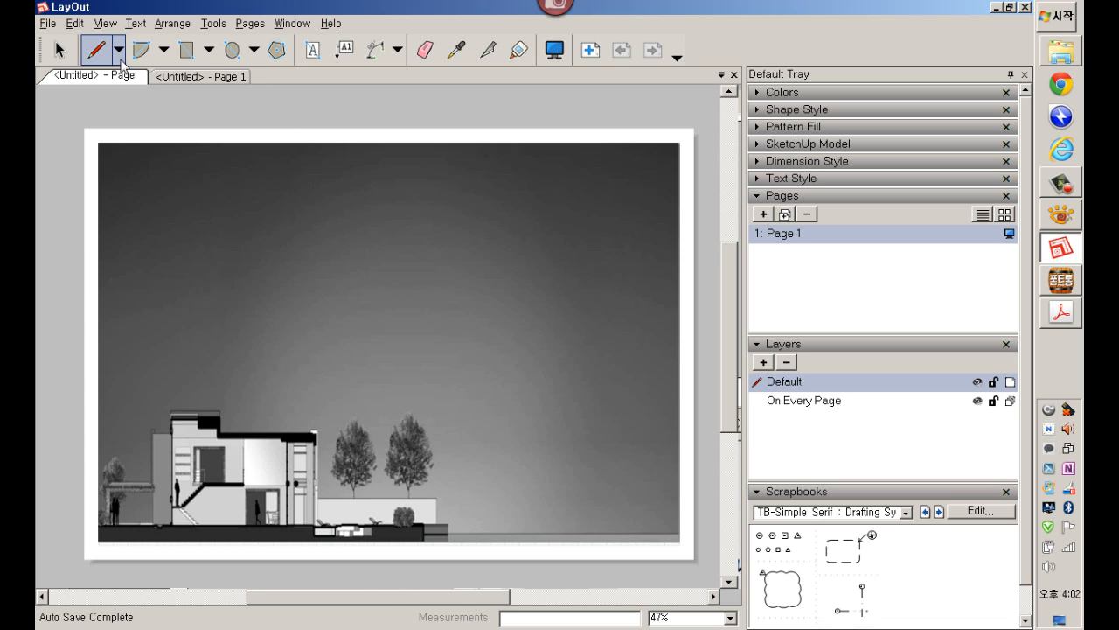
pyautogui.click(210, 53)
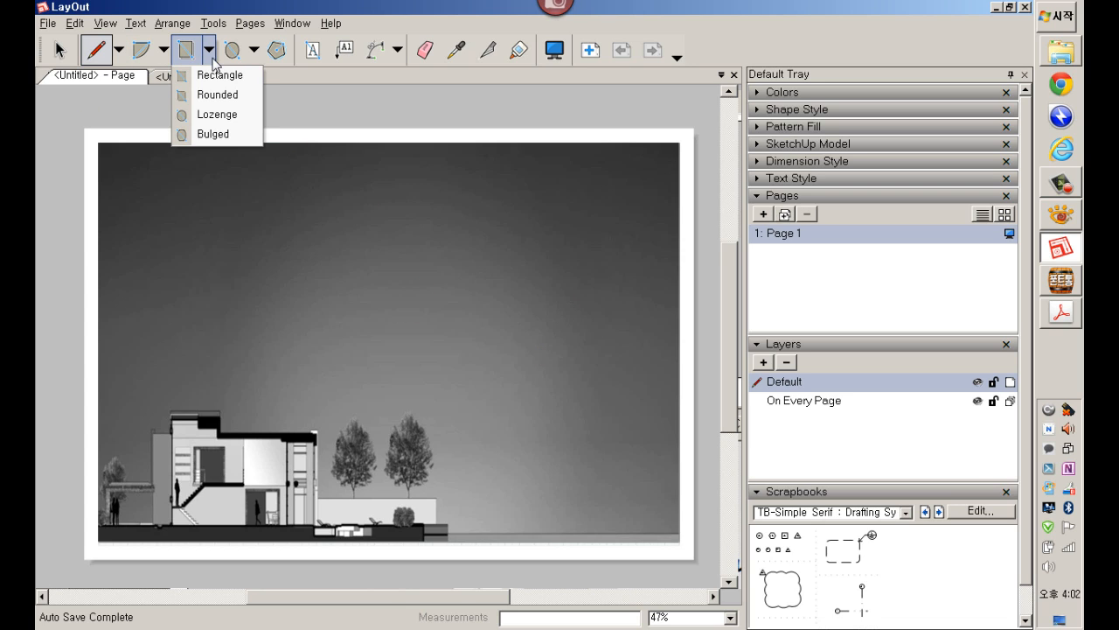
pyautogui.click(210, 114)
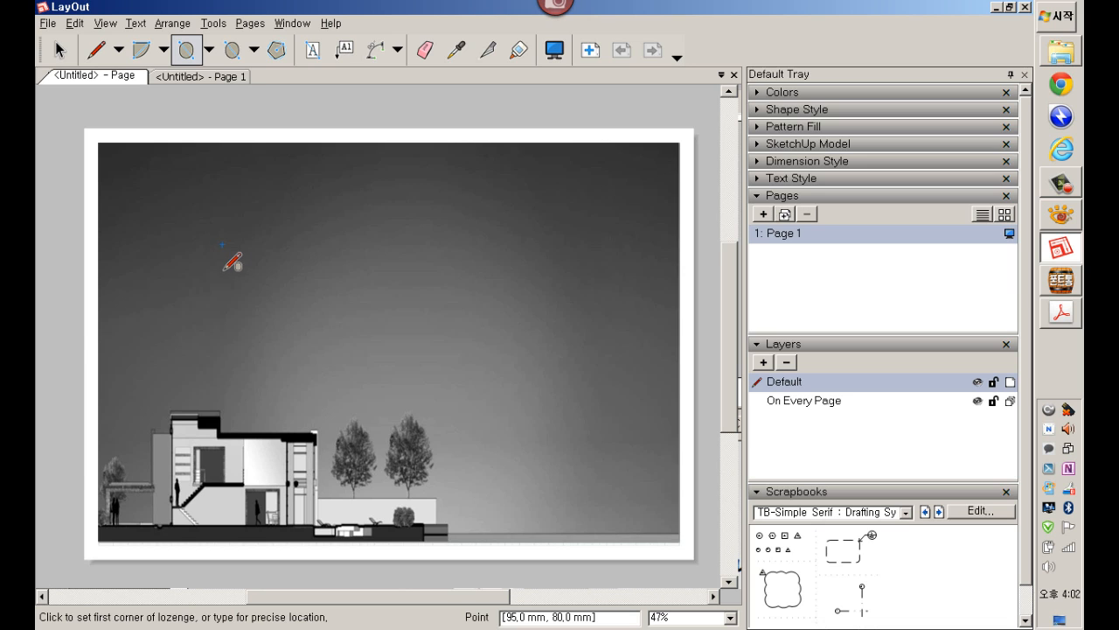
pyautogui.click(215, 245)
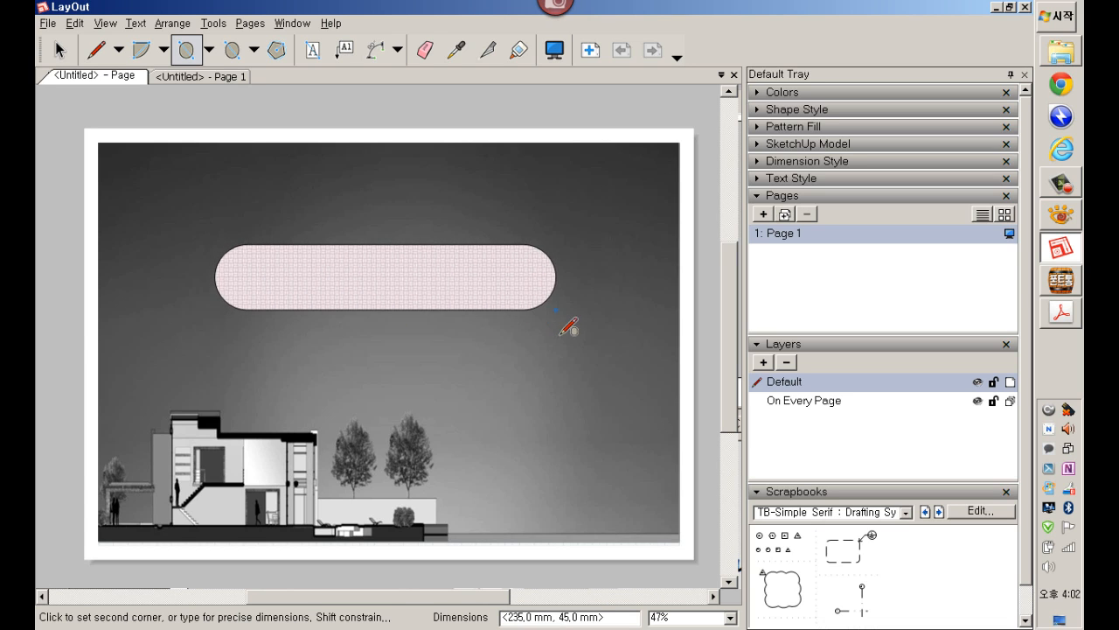
pyautogui.click(592, 309)
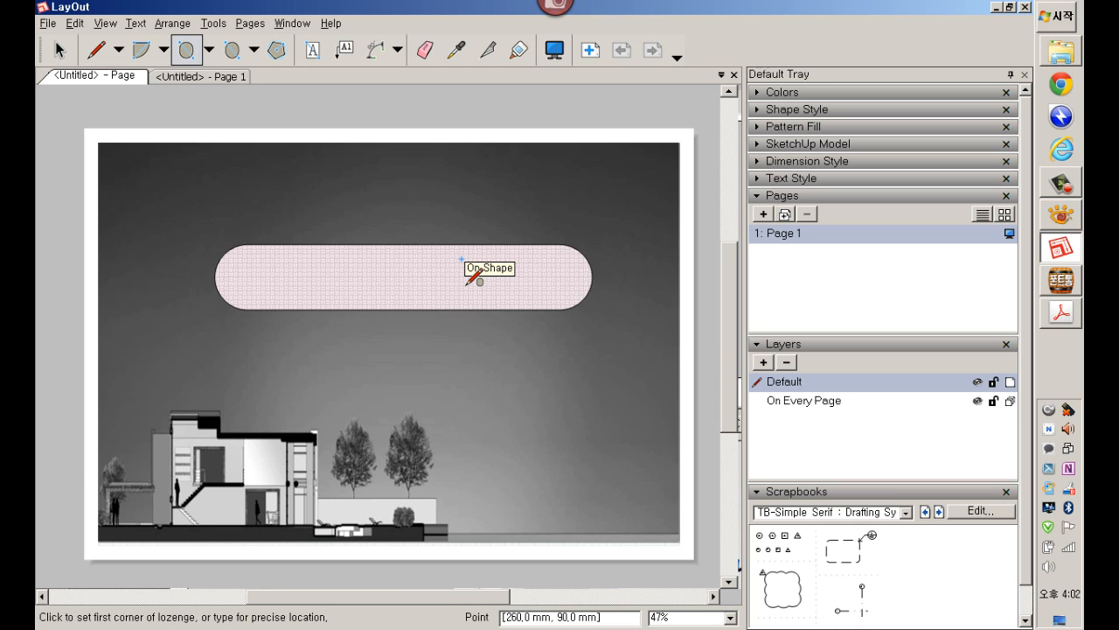
# Step: Turn off the pattern on the lozenge, leaving only its solid fill
pyautogui.press('space')
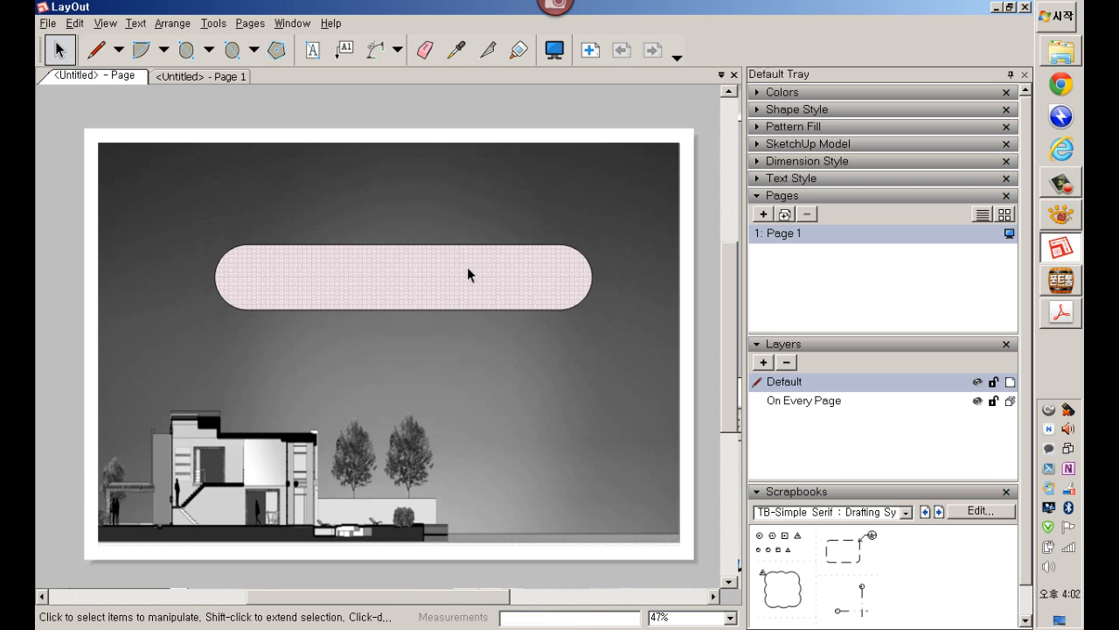
pyautogui.click(475, 272)
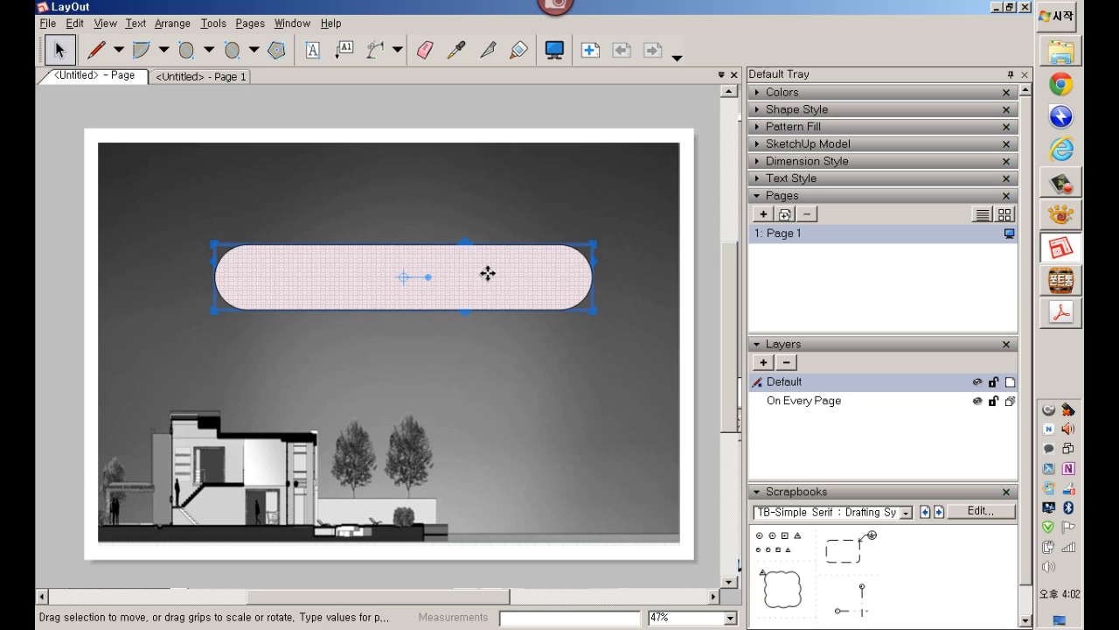
pyautogui.click(828, 111)
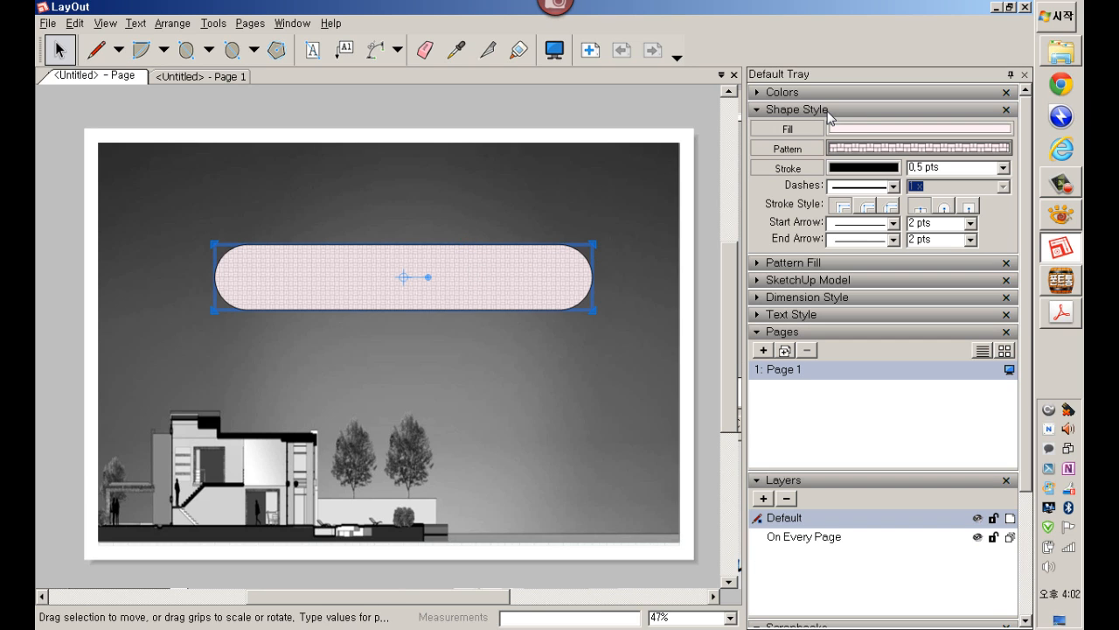
pyautogui.click(804, 153)
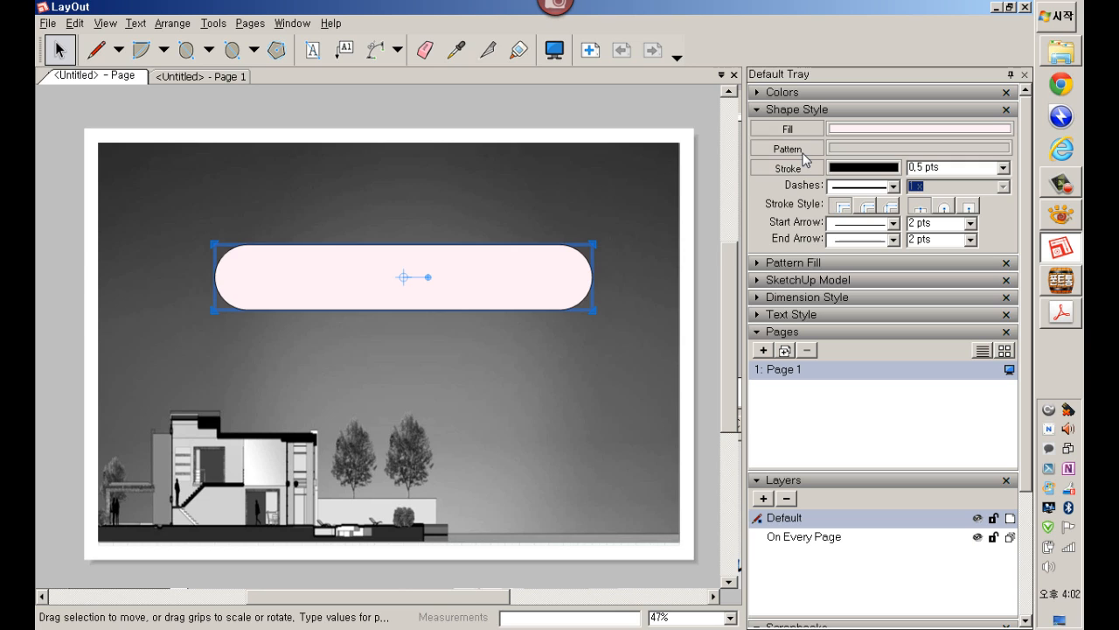
pyautogui.click(804, 153)
pyautogui.click(804, 150)
pyautogui.click(805, 151)
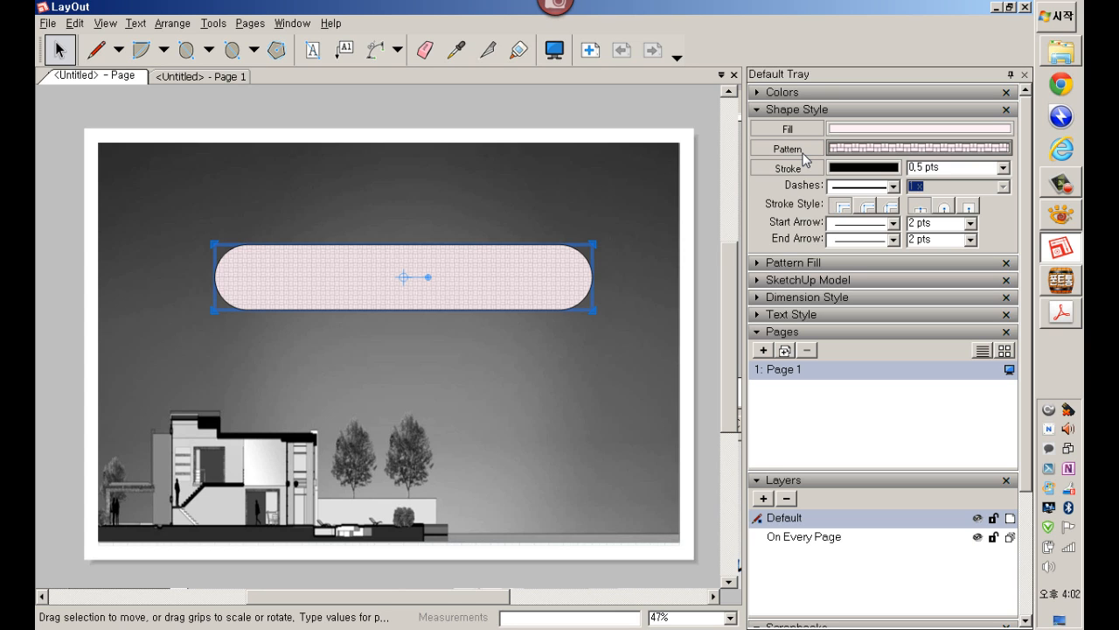
pyautogui.click(805, 150)
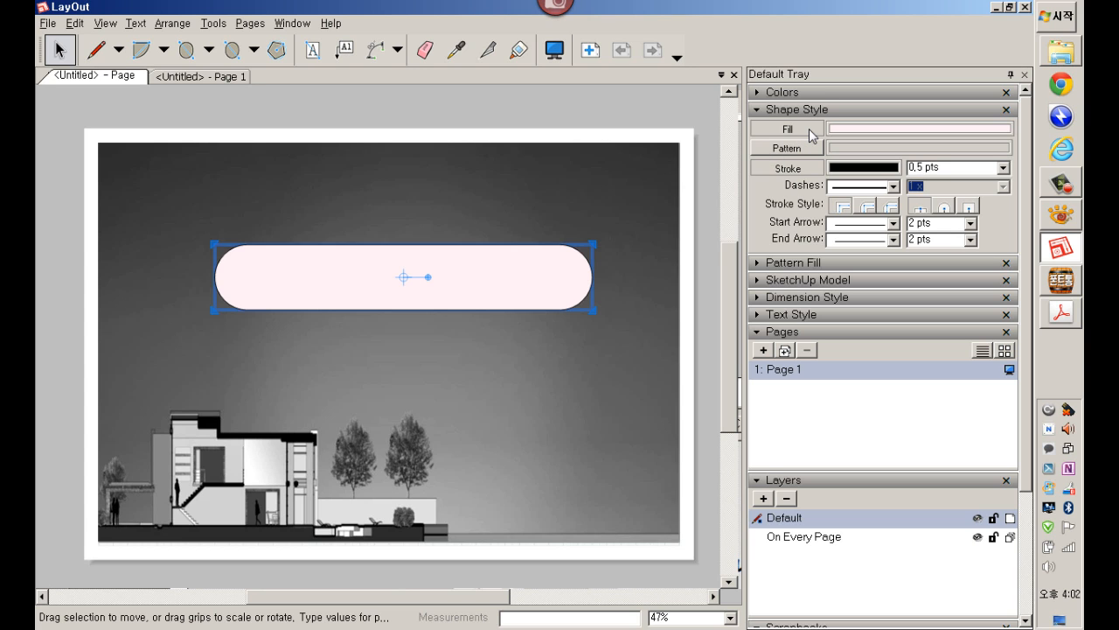
# Step: Change the lozenge's fill colour to bright yellow using the color wheel
pyautogui.click(867, 132)
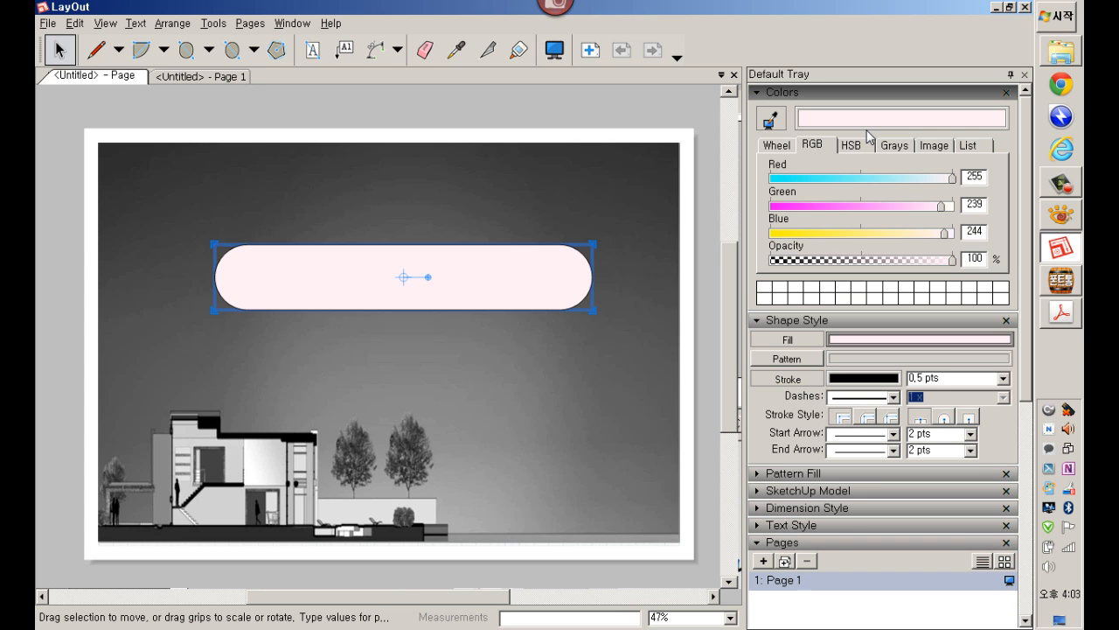
pyautogui.click(778, 145)
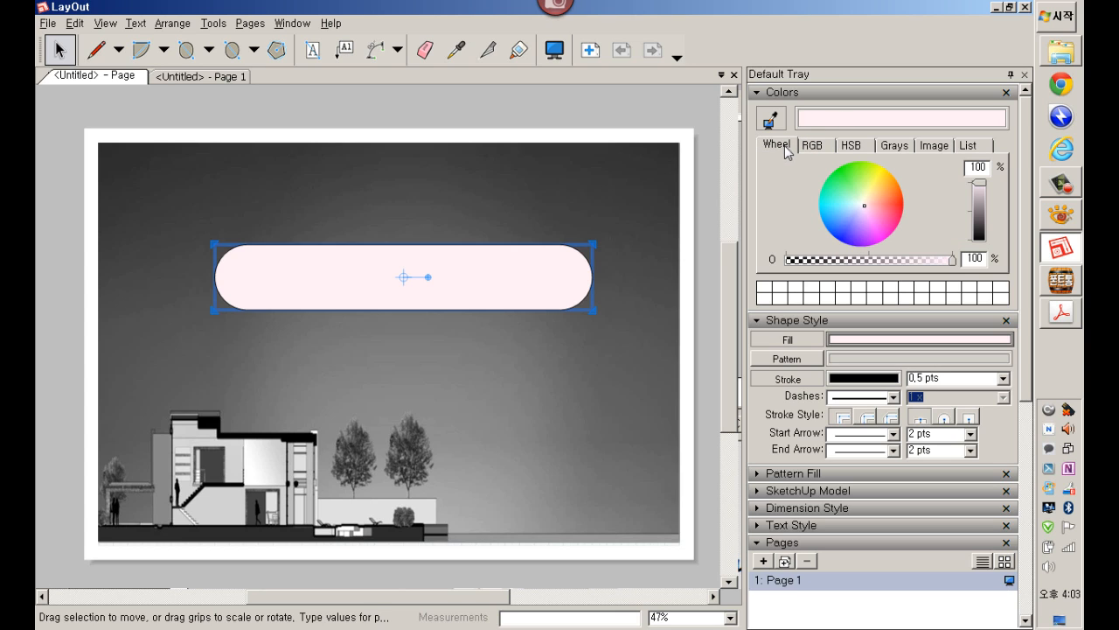
pyautogui.click(844, 179)
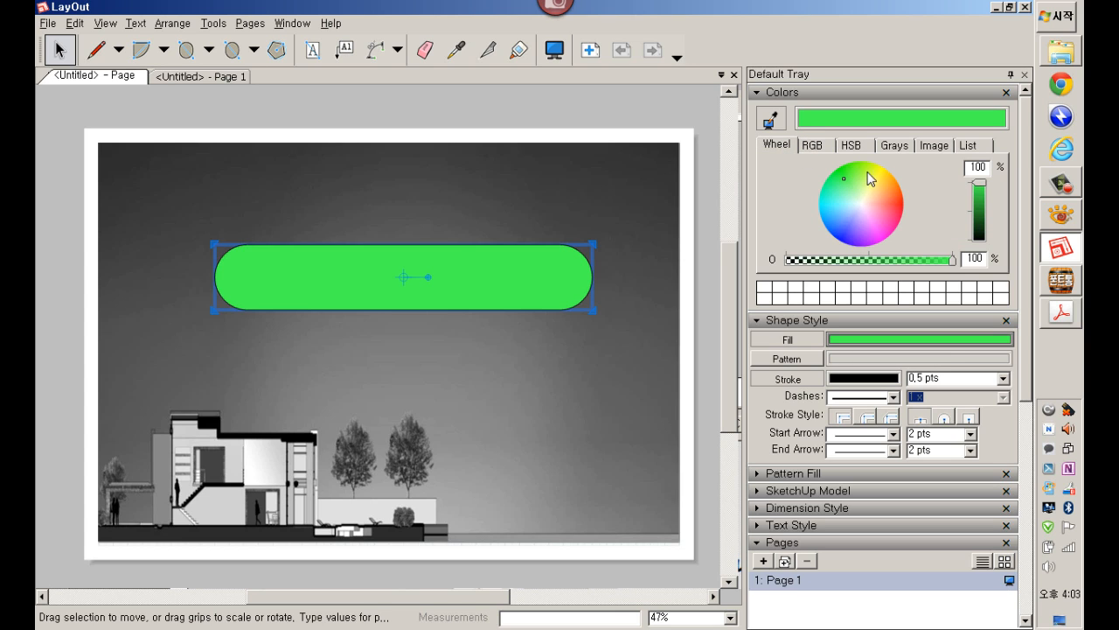
pyautogui.click(878, 173)
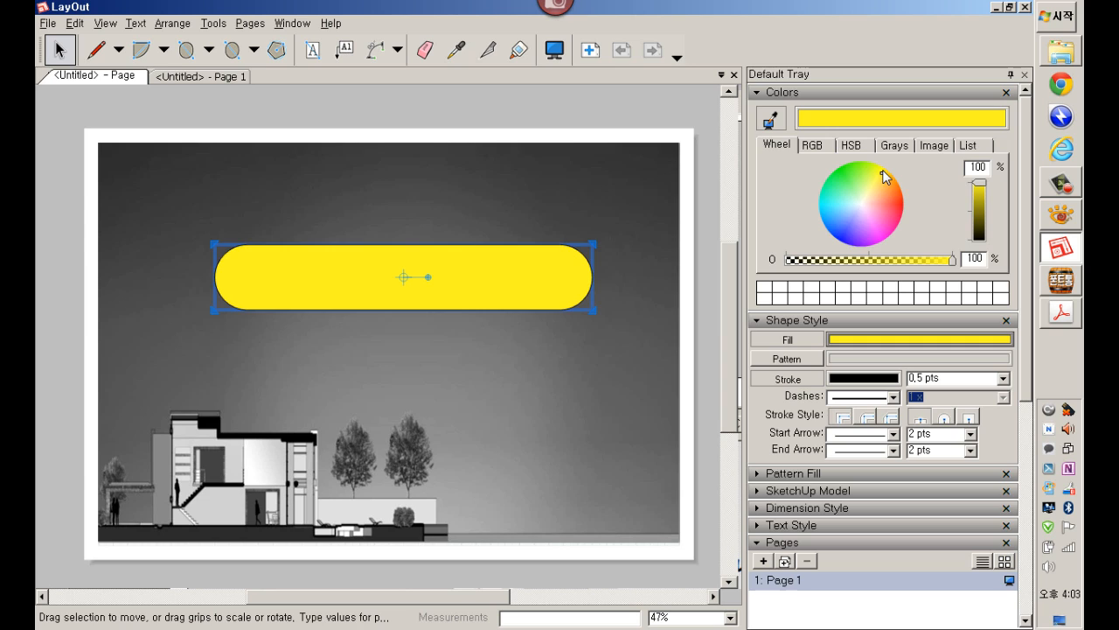
pyautogui.click(882, 167)
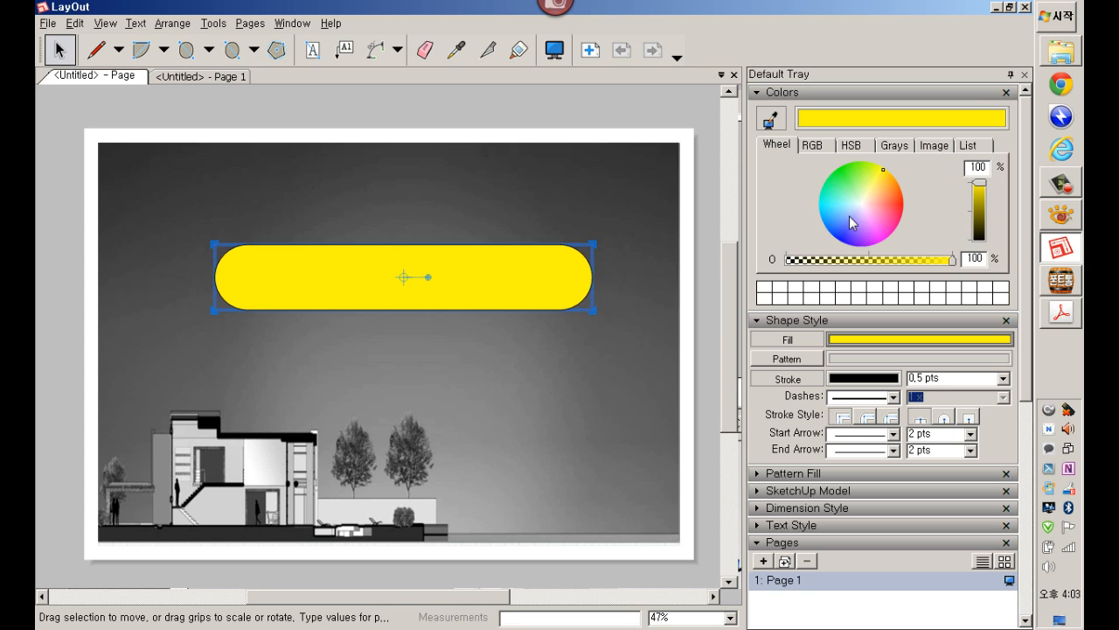
pyautogui.rightClick(466, 281)
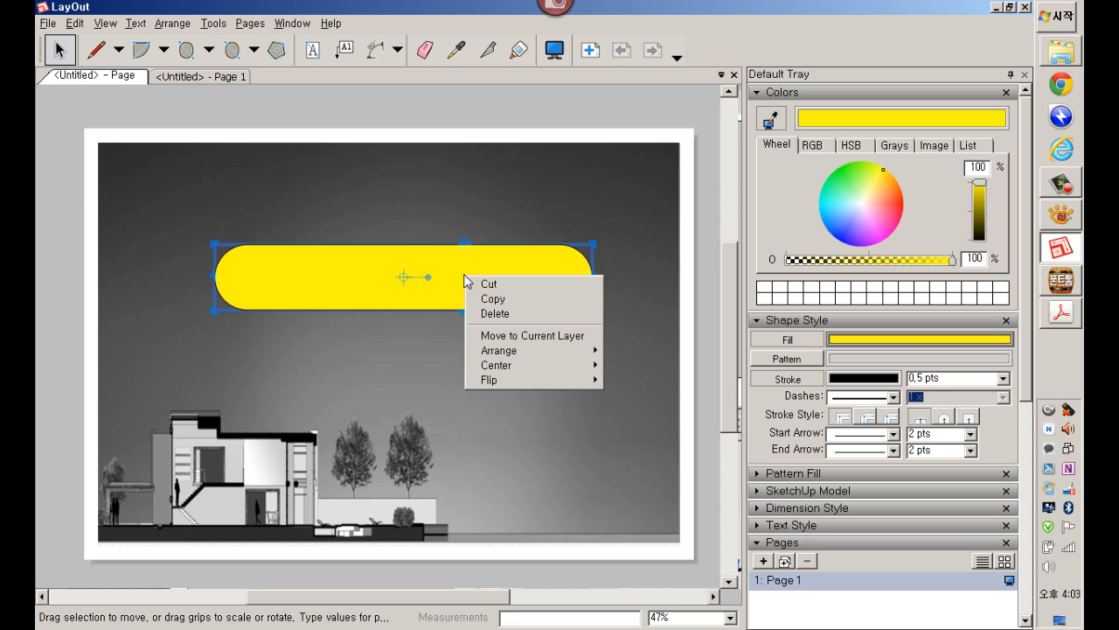
pyautogui.moveTo(544, 356)
pyautogui.click(613, 185)
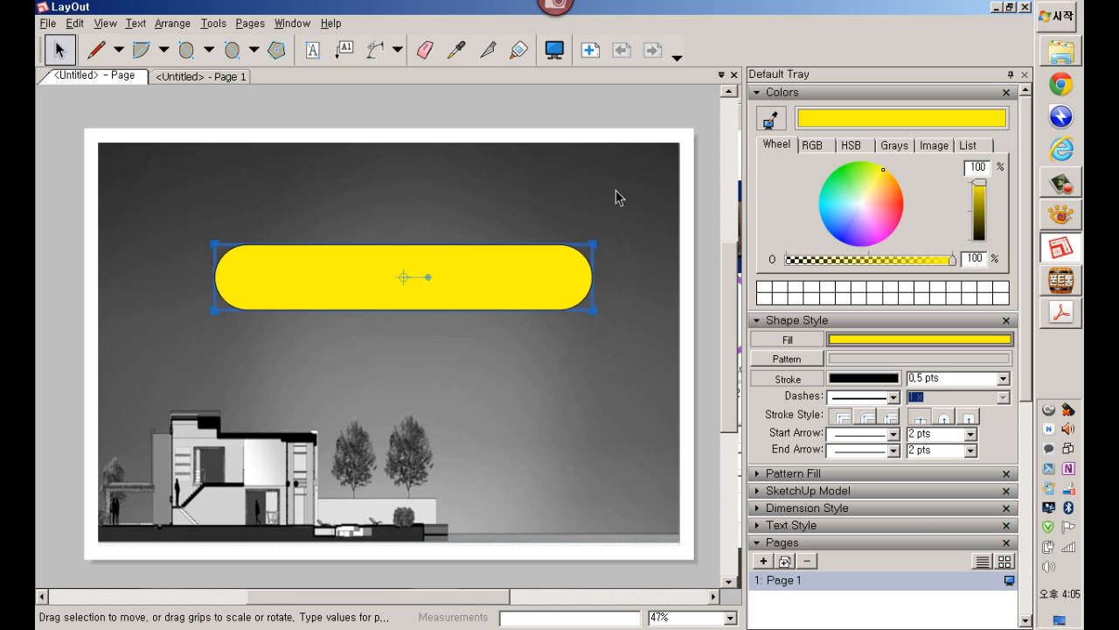
# Step: Insert the image 나무아래서.png from the 8강 folder onto the page
pyautogui.click(47, 24)
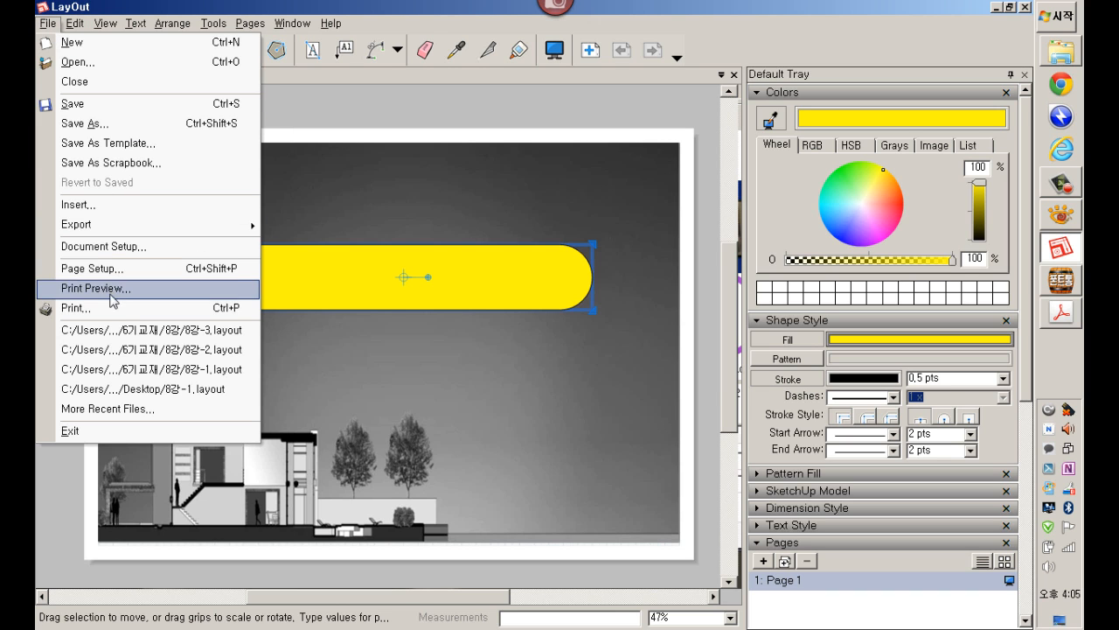
pyautogui.click(127, 204)
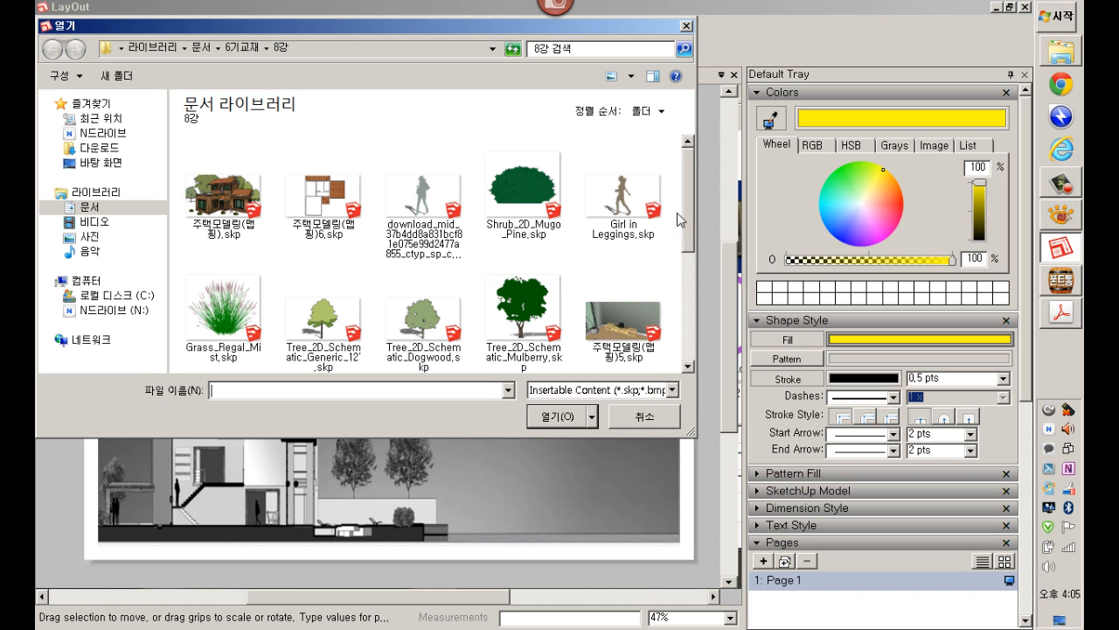
pyautogui.moveTo(687, 196); pyautogui.dragTo(680, 255)
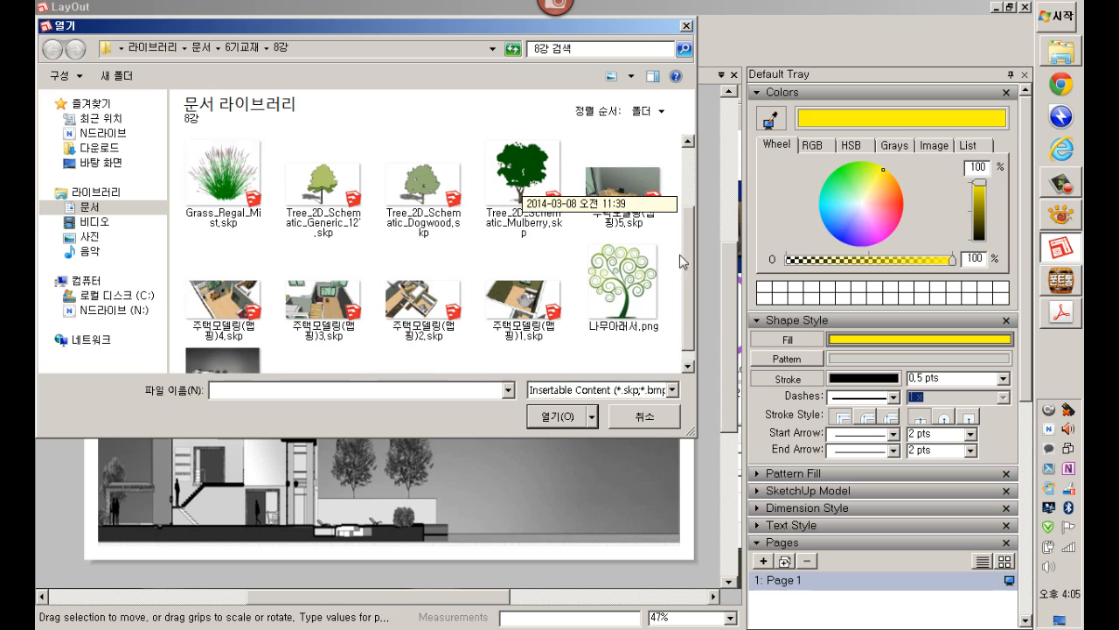
pyautogui.click(626, 291)
pyautogui.click(560, 416)
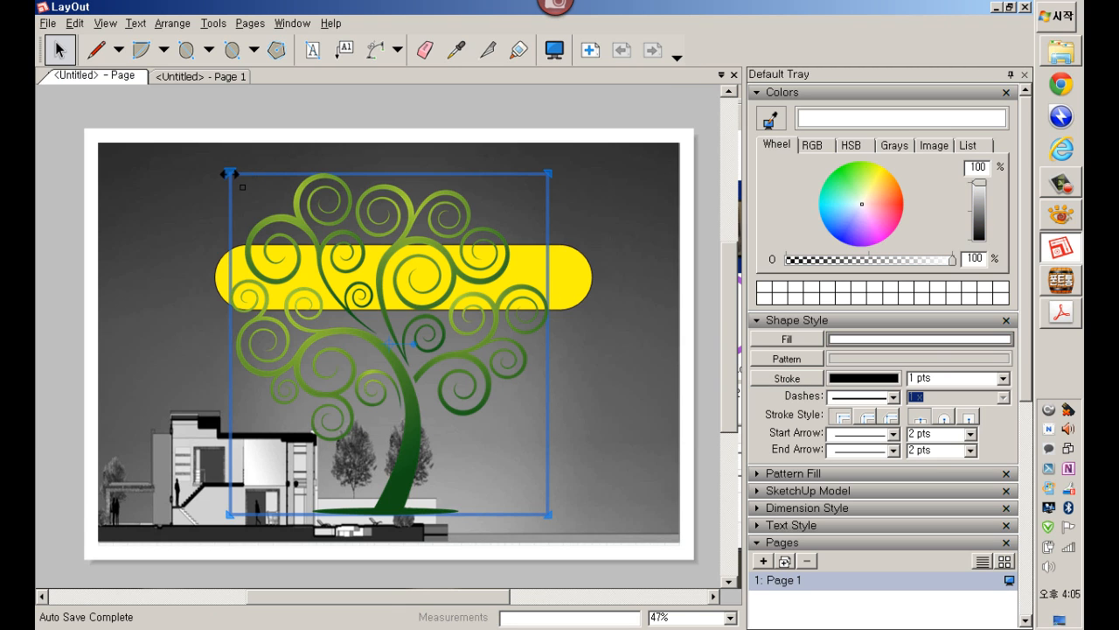
# Step: Shrink the tree image to a small logo and place it on the ground line to the right of the house and trees
pyautogui.moveTo(229, 171); pyautogui.dragTo(490, 461)
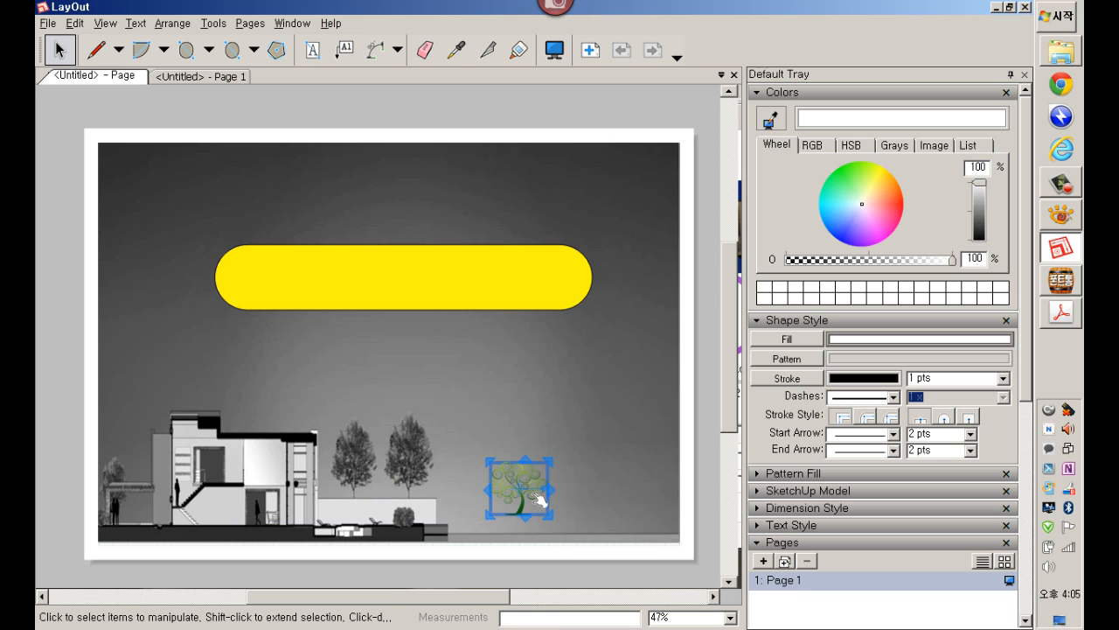
pyautogui.moveTo(530, 496); pyautogui.dragTo(559, 508)
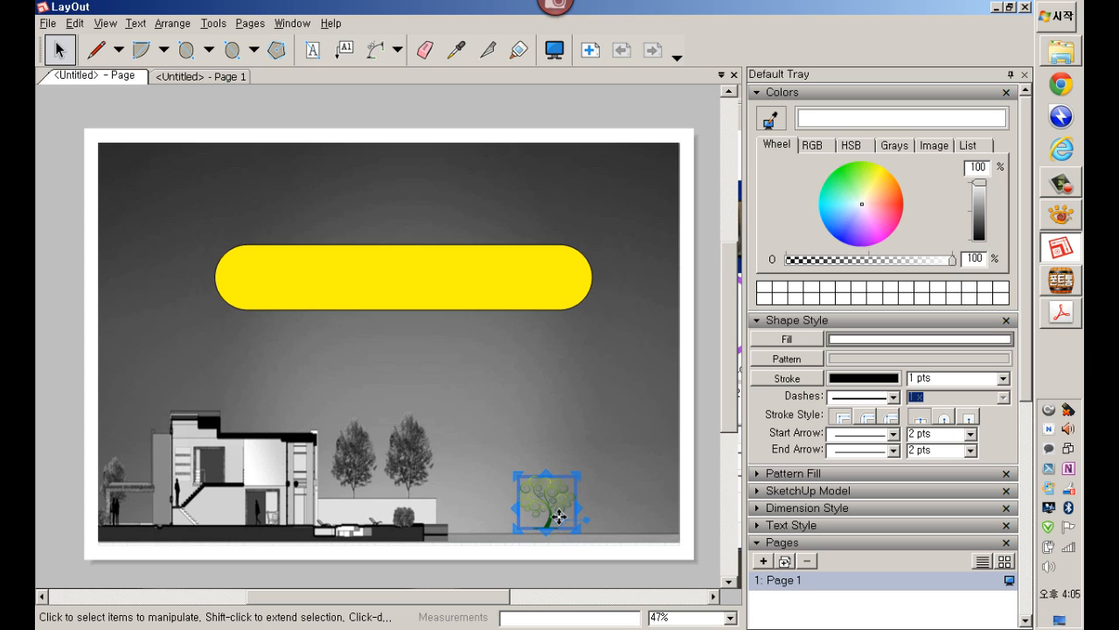
pyautogui.moveTo(556, 514); pyautogui.dragTo(548, 513)
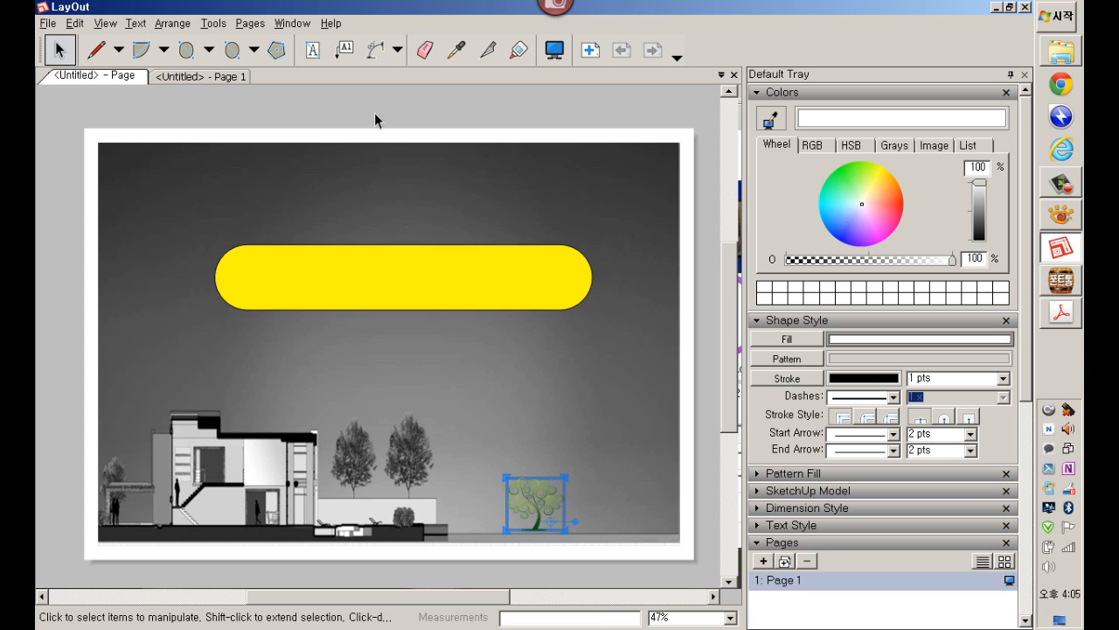
pyautogui.click(313, 50)
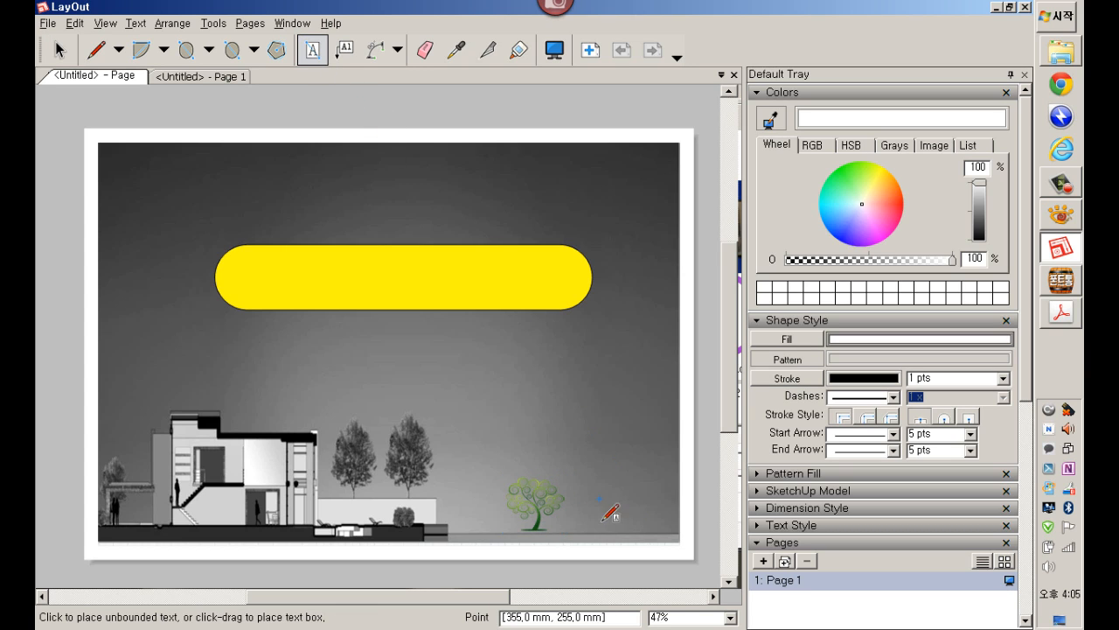
pyautogui.moveTo(578, 483); pyautogui.dragTo(672, 528)
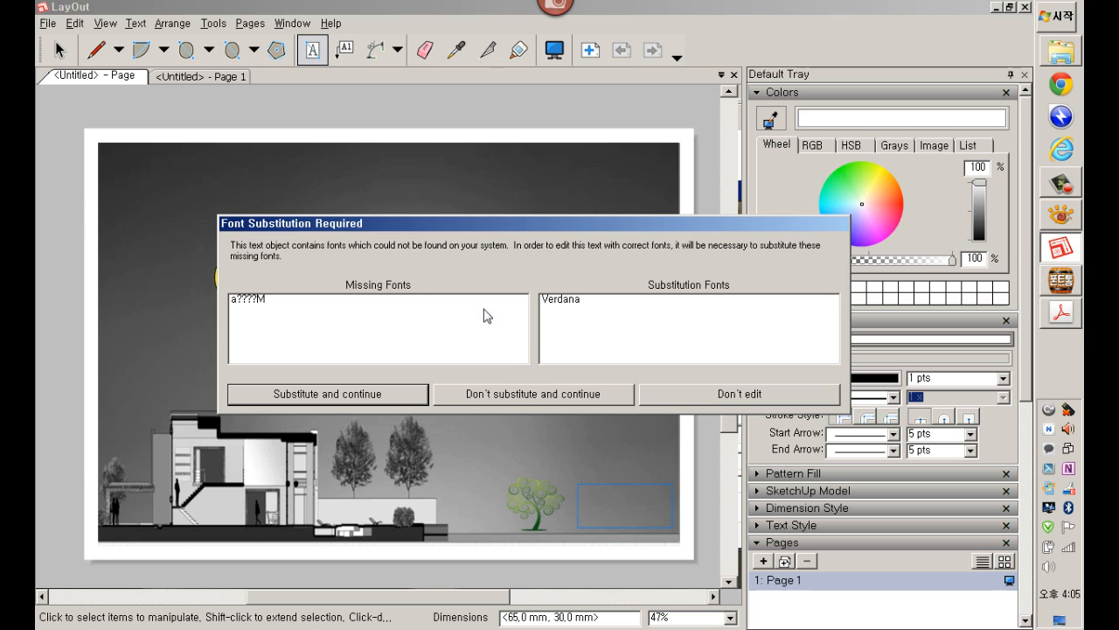
pyautogui.click(513, 395)
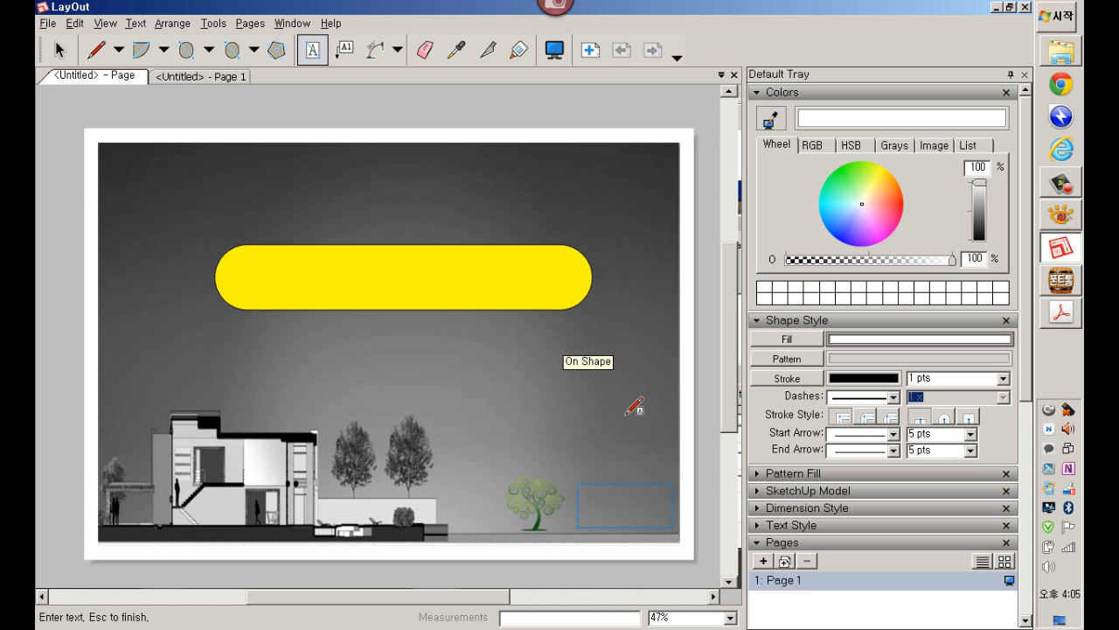
pyautogui.press('Escape')
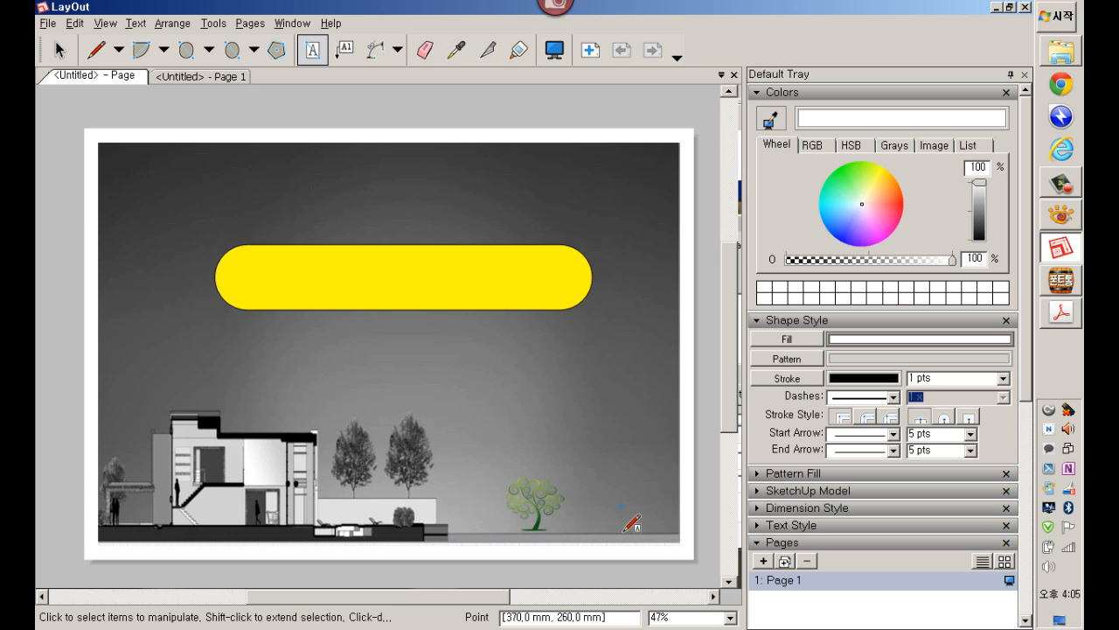
# Step: Add the text 나무아래서 just to the right of the tree logo
pyautogui.click(583, 491)
pyautogui.click(557, 403)
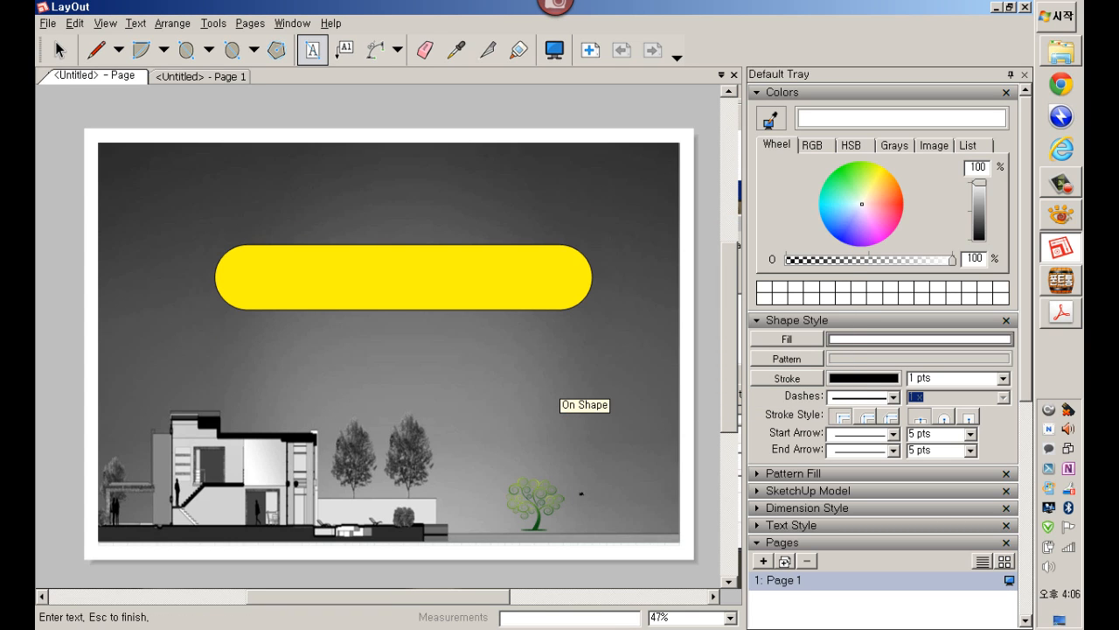
pyautogui.write('나무아서')
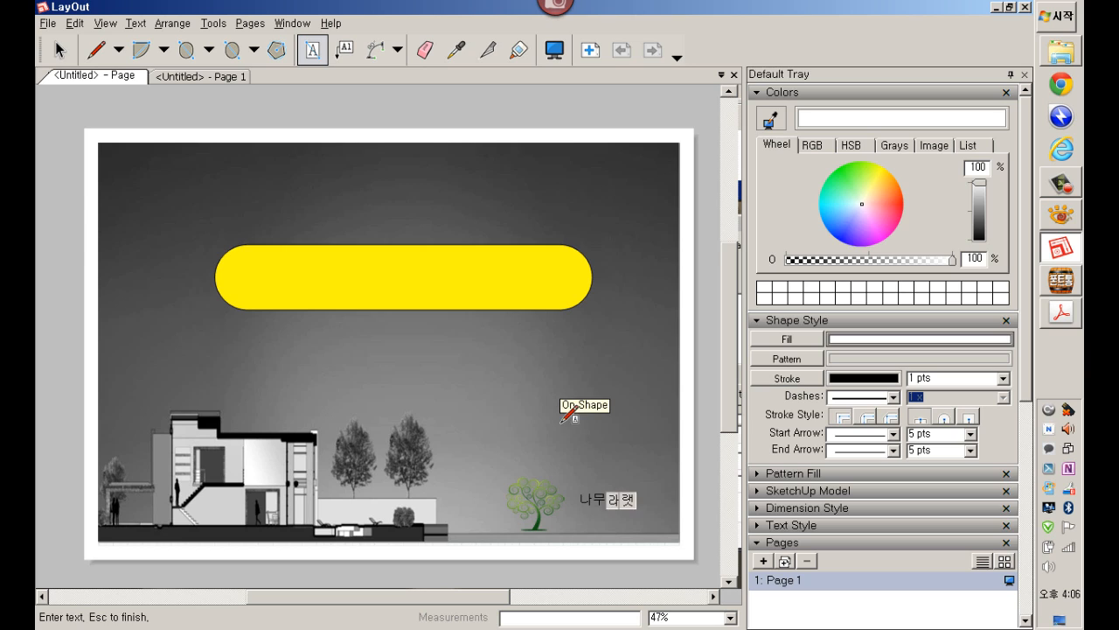
pyautogui.write('서')
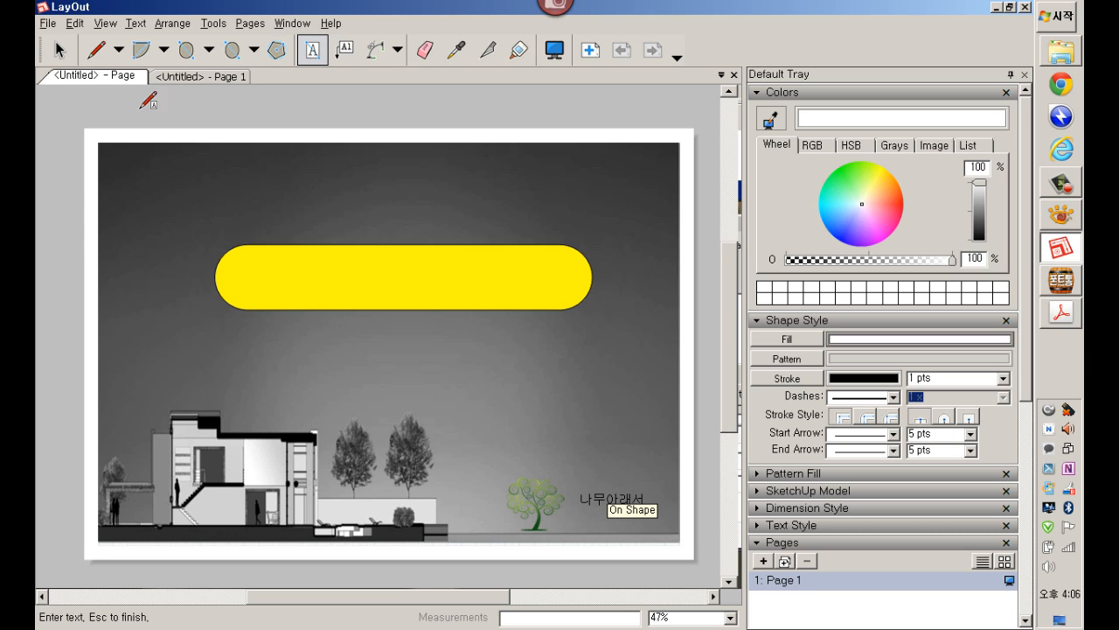
pyautogui.click(96, 49)
pyautogui.press('space')
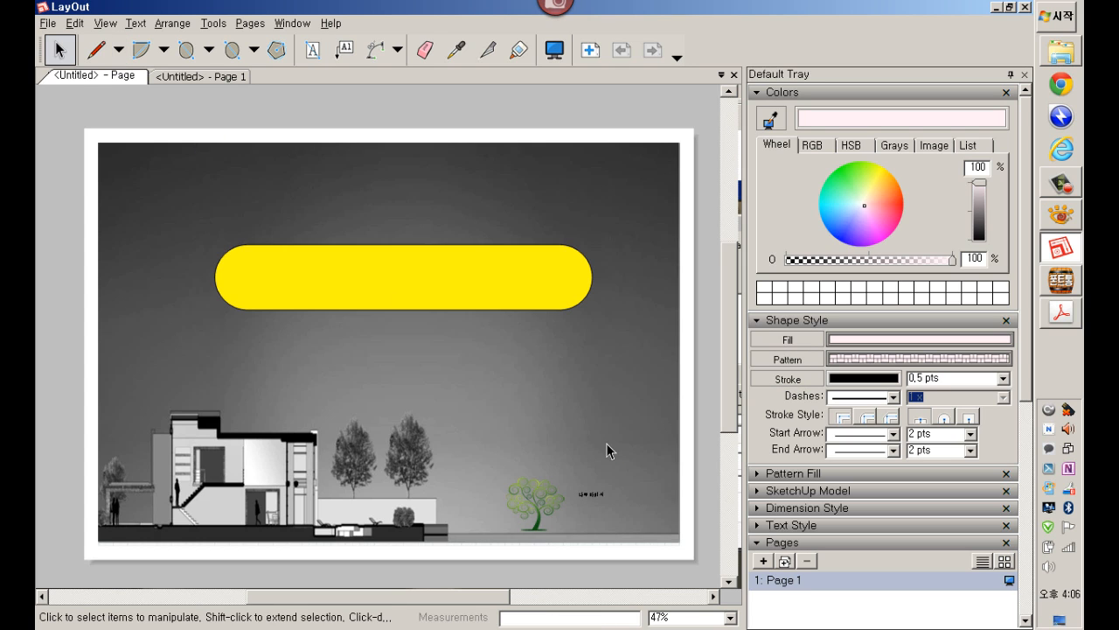
# Step: Set the 나무아래서 text to the a하늘산책M font at 60 pt and nudge it left beside the tree logo
pyautogui.click(592, 504)
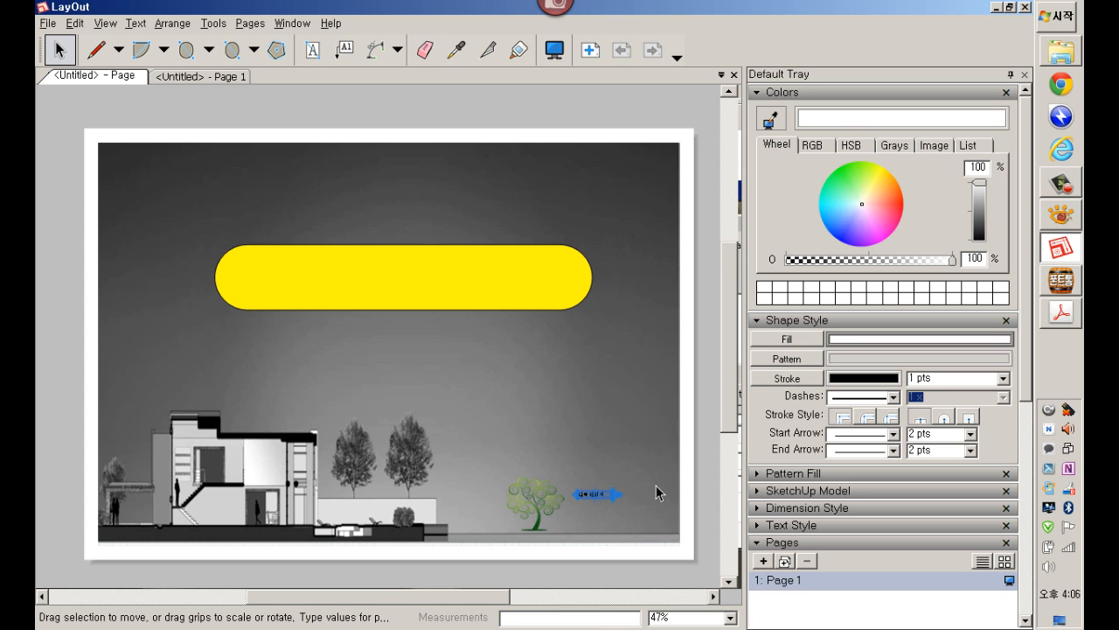
pyautogui.click(832, 320)
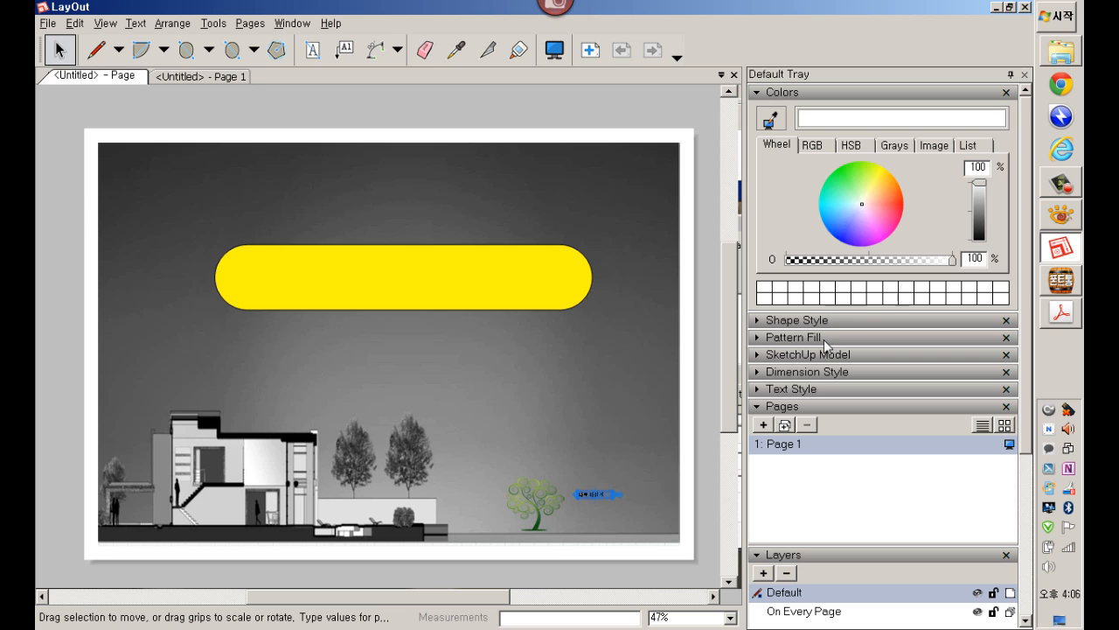
pyautogui.click(817, 390)
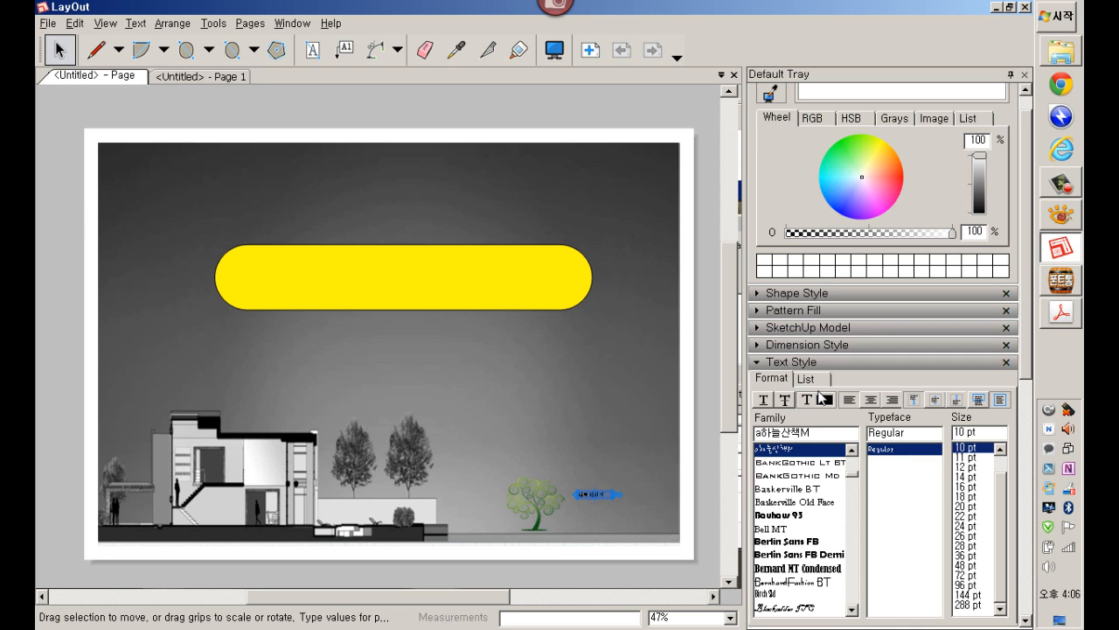
pyautogui.click(798, 449)
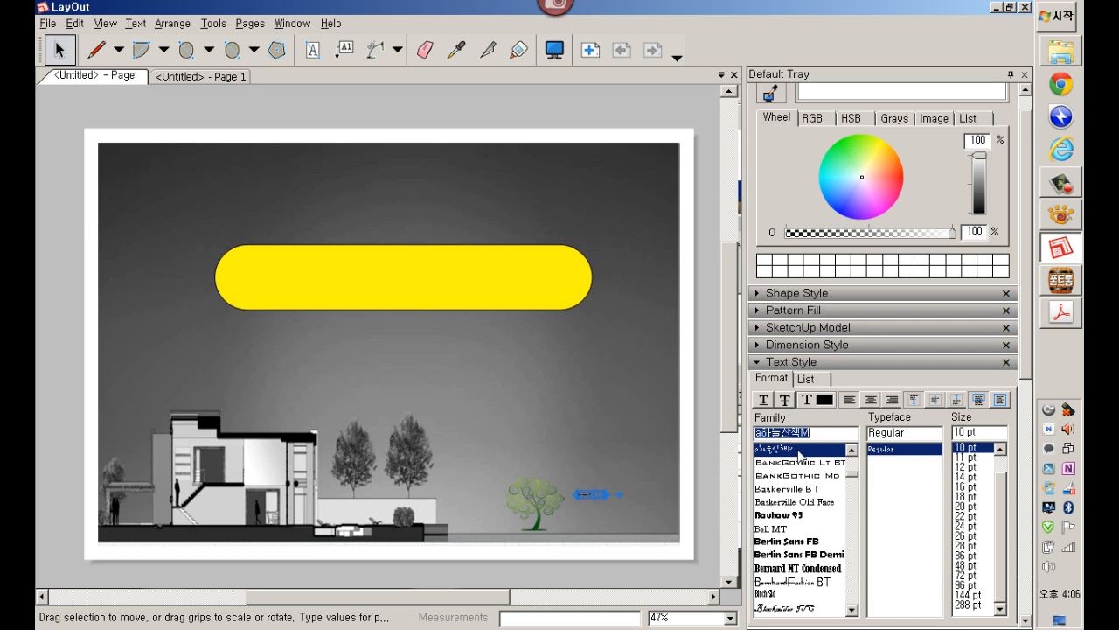
pyautogui.click(965, 535)
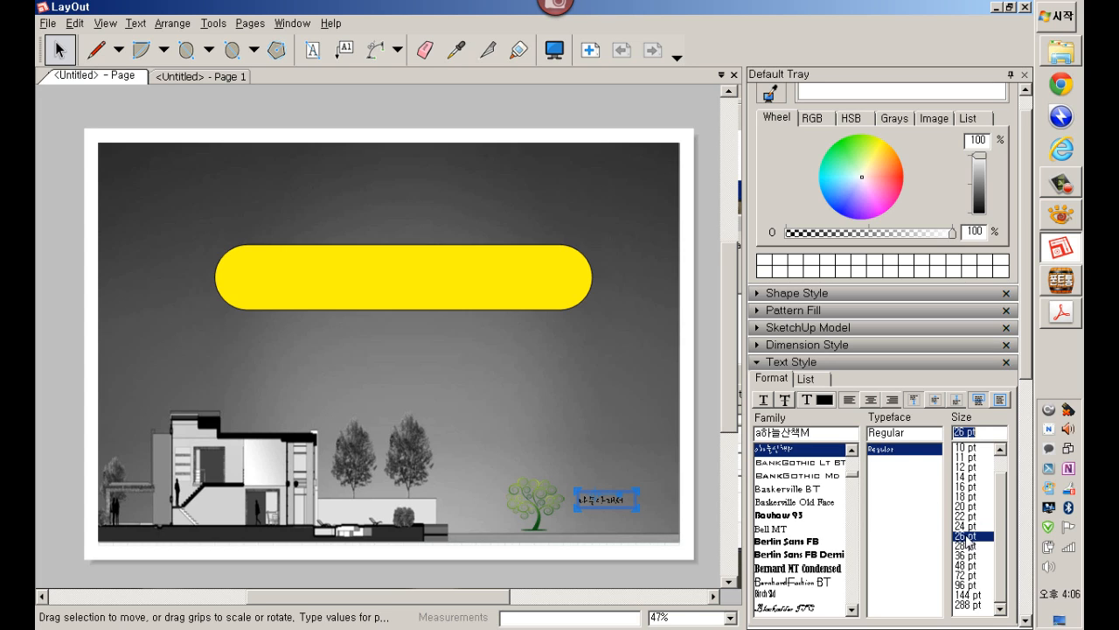
pyautogui.click(974, 584)
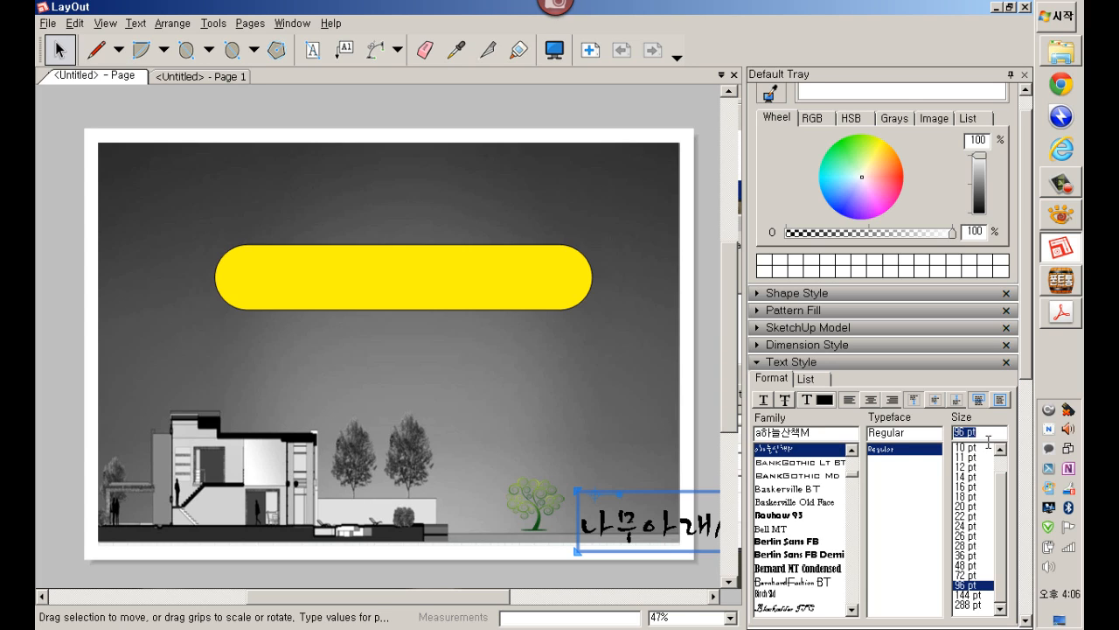
pyautogui.write('60')
pyautogui.press('Return')
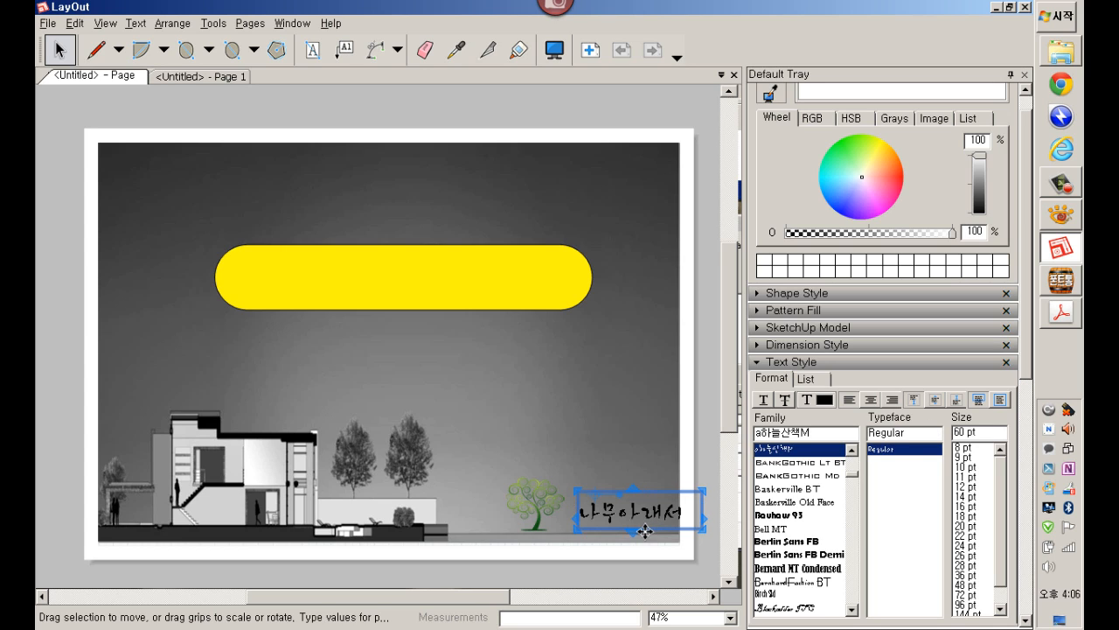
pyautogui.moveTo(643, 526); pyautogui.dragTo(639, 523)
# Step: Compare the cover sheet's background with the lighter one in 8강-1.pdf, switching between Acrobat and LayOut
pyautogui.click(658, 465)
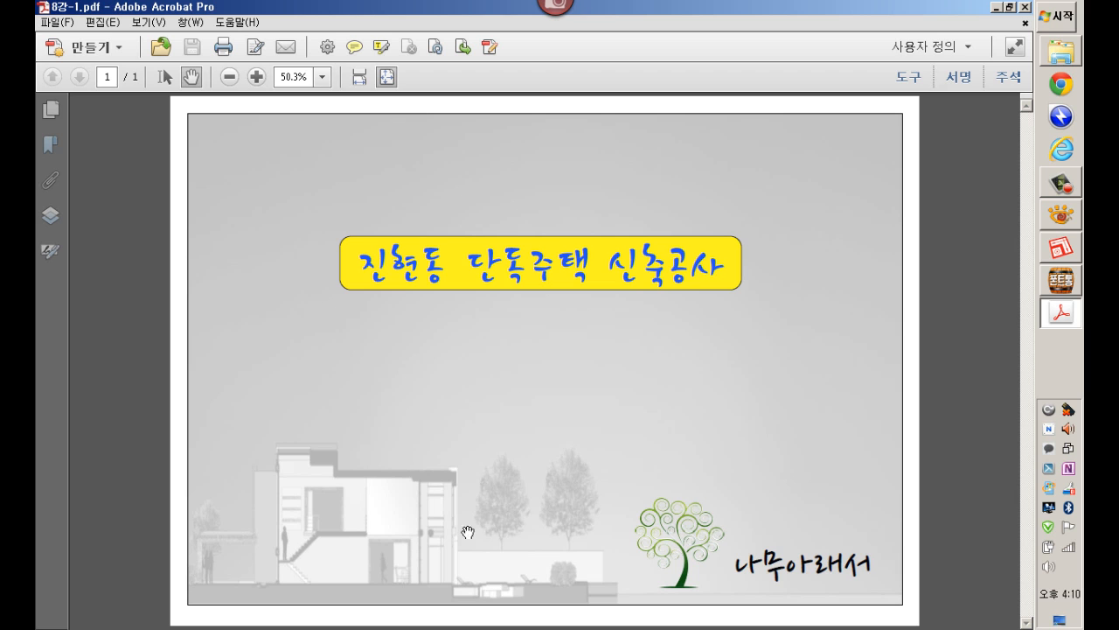
pyautogui.click(1067, 247)
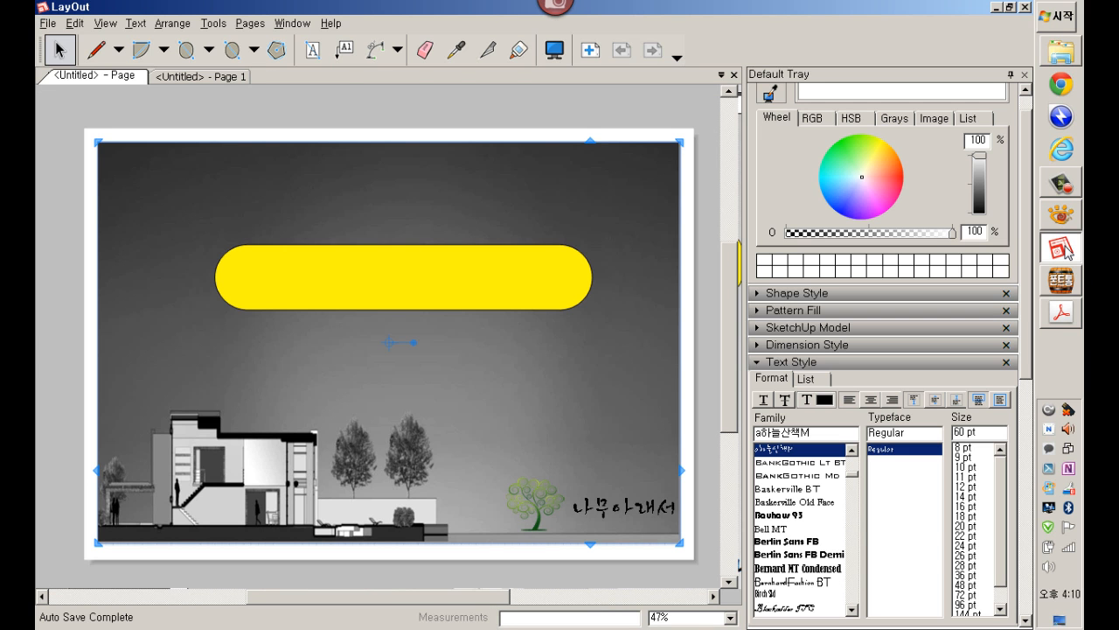
pyautogui.click(1068, 325)
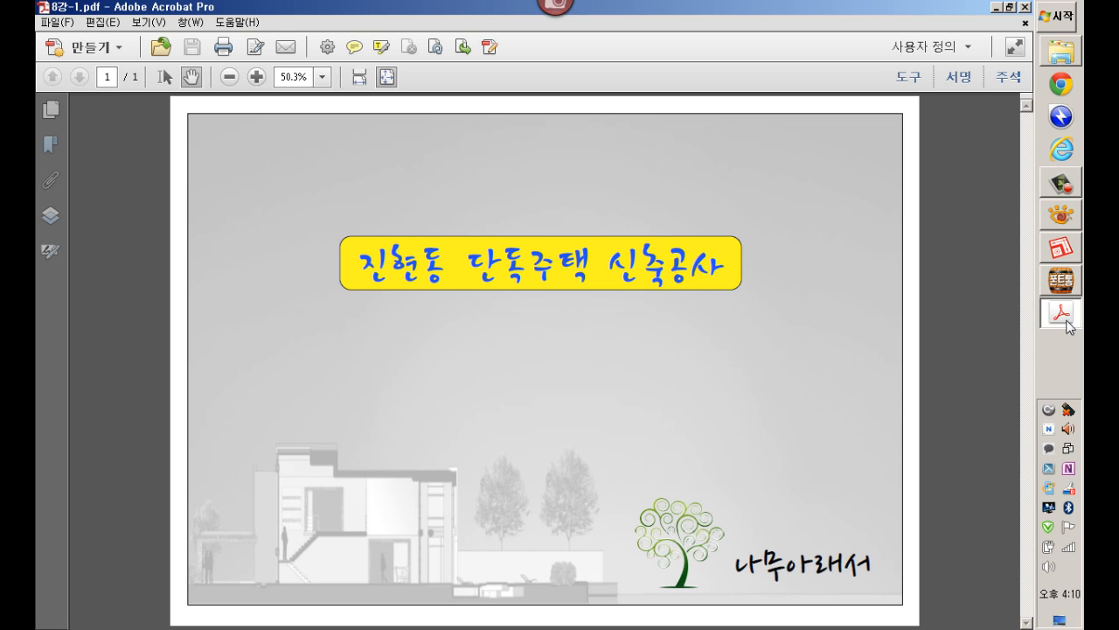
pyautogui.click(1067, 249)
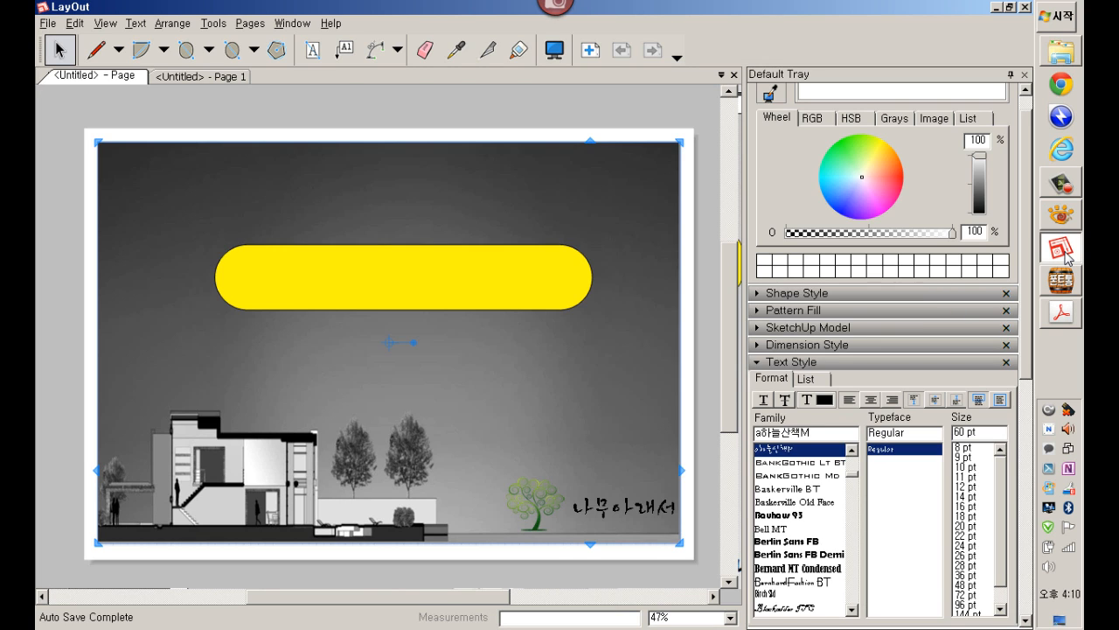
pyautogui.click(1064, 322)
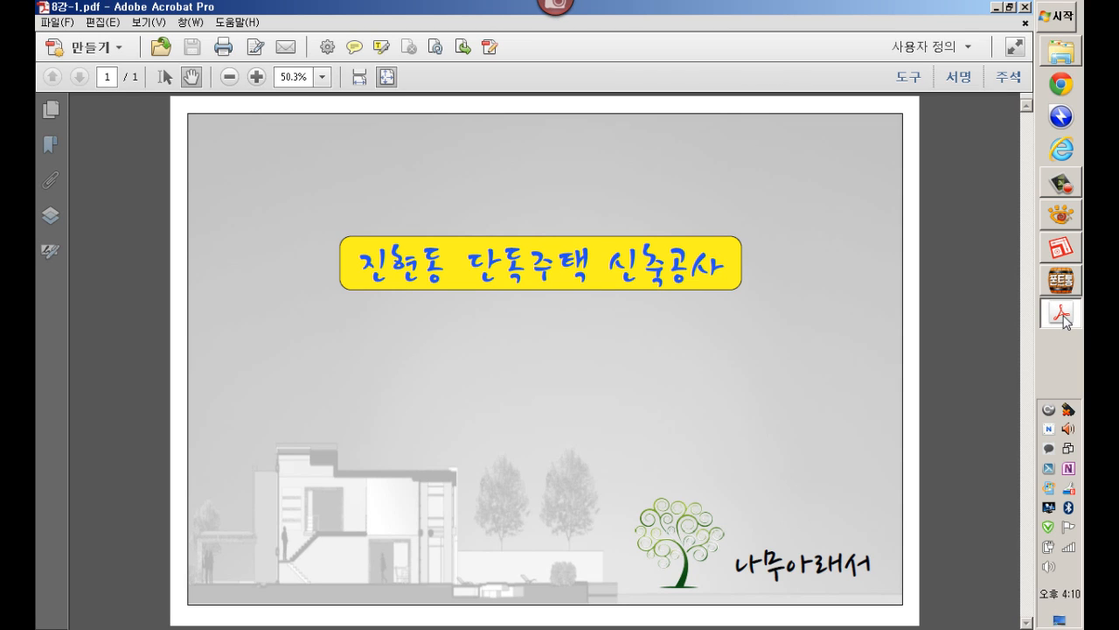
pyautogui.click(1067, 250)
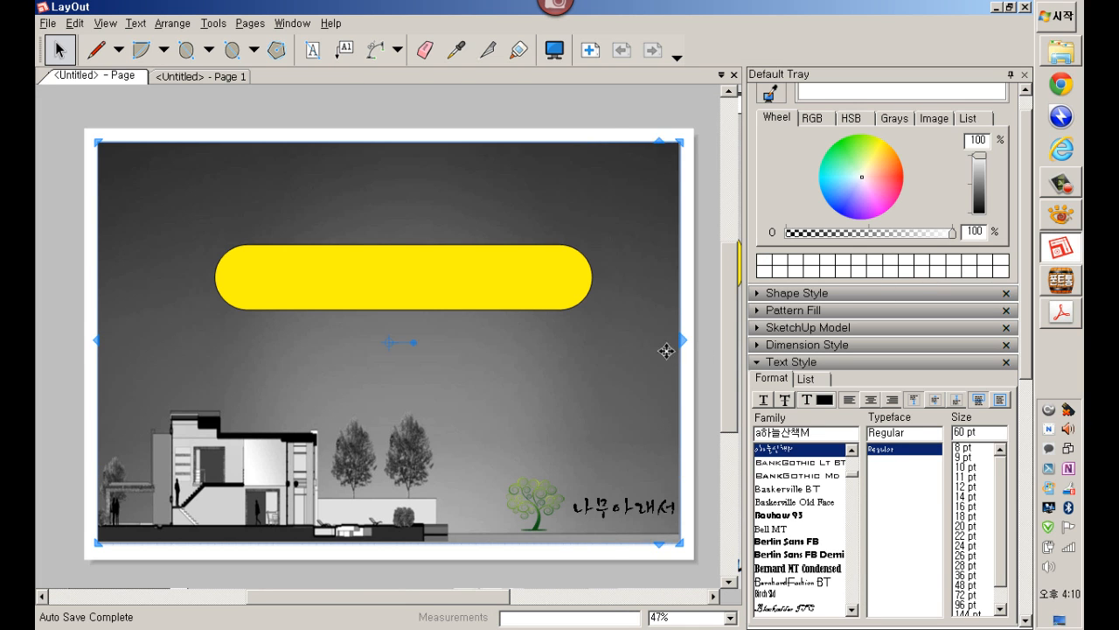
pyautogui.press('Escape')
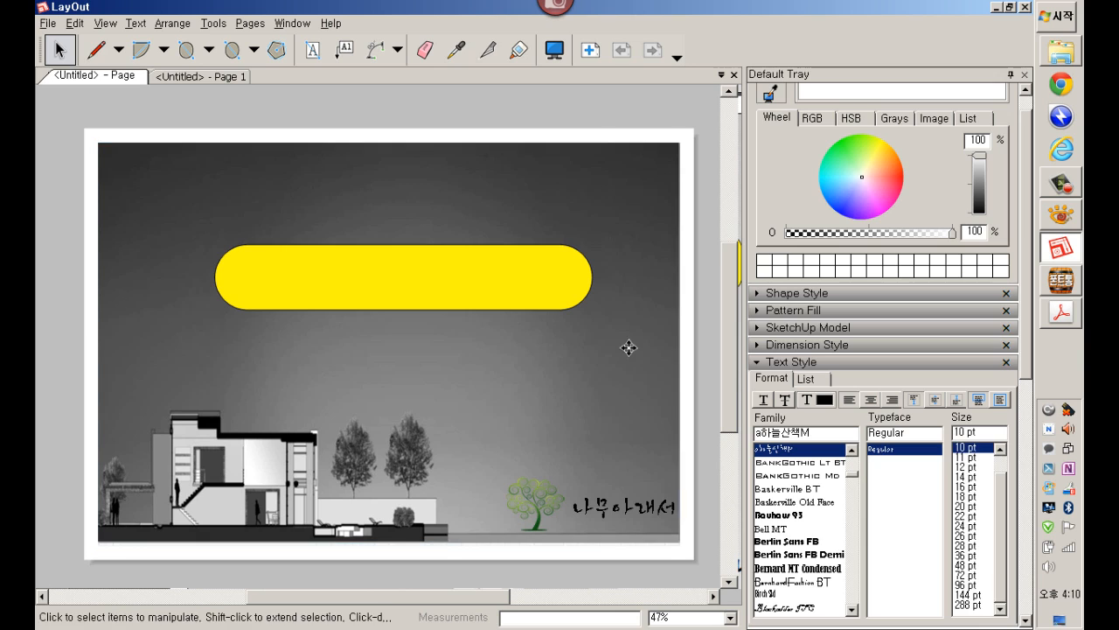
# Step: Draw a 400 x 275 mm rectangle covering the whole background image
pyautogui.click(629, 347)
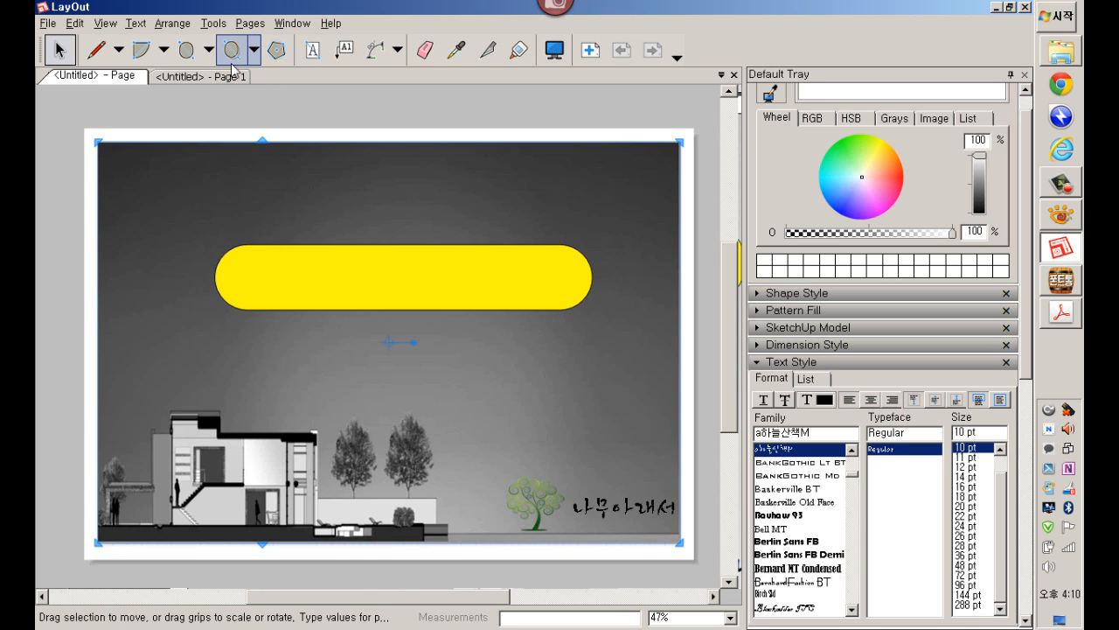
pyautogui.click(208, 50)
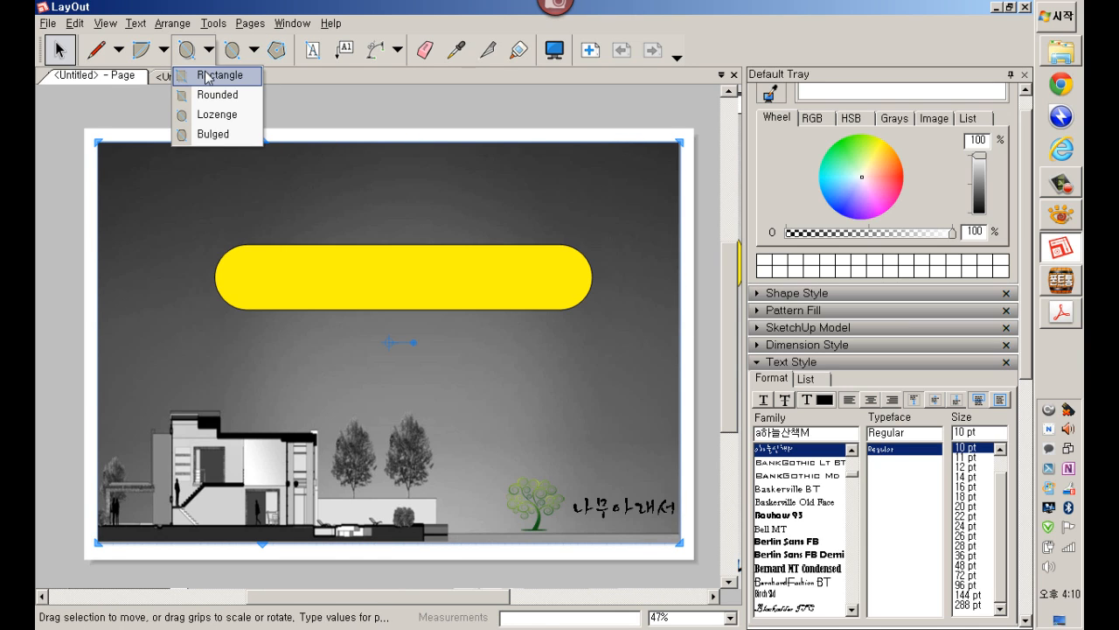
pyautogui.click(208, 75)
pyautogui.click(99, 143)
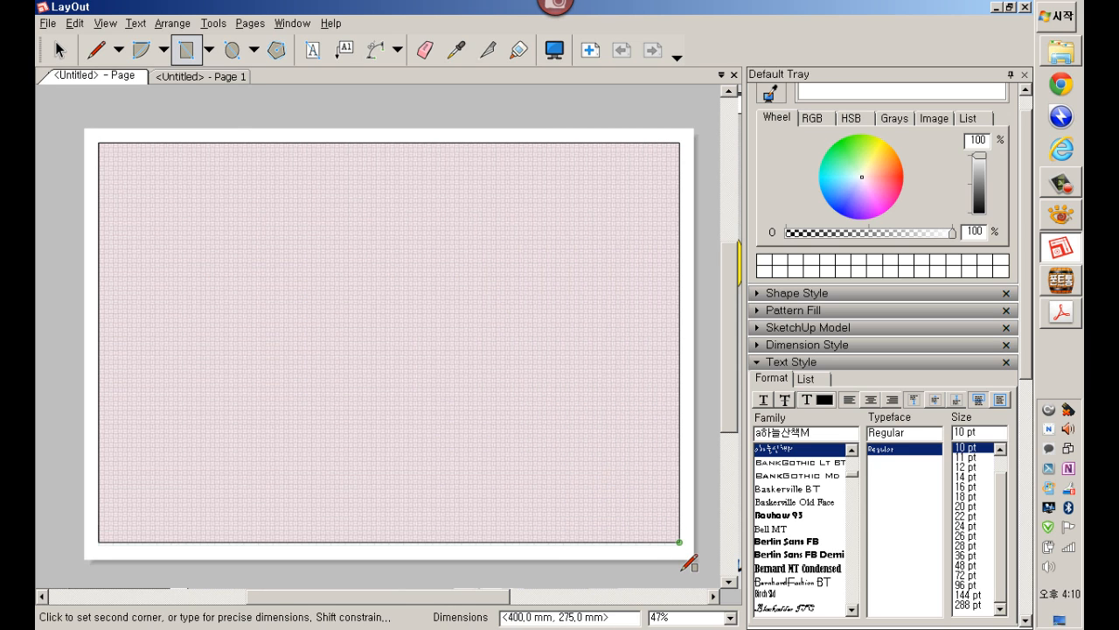
pyautogui.click(680, 543)
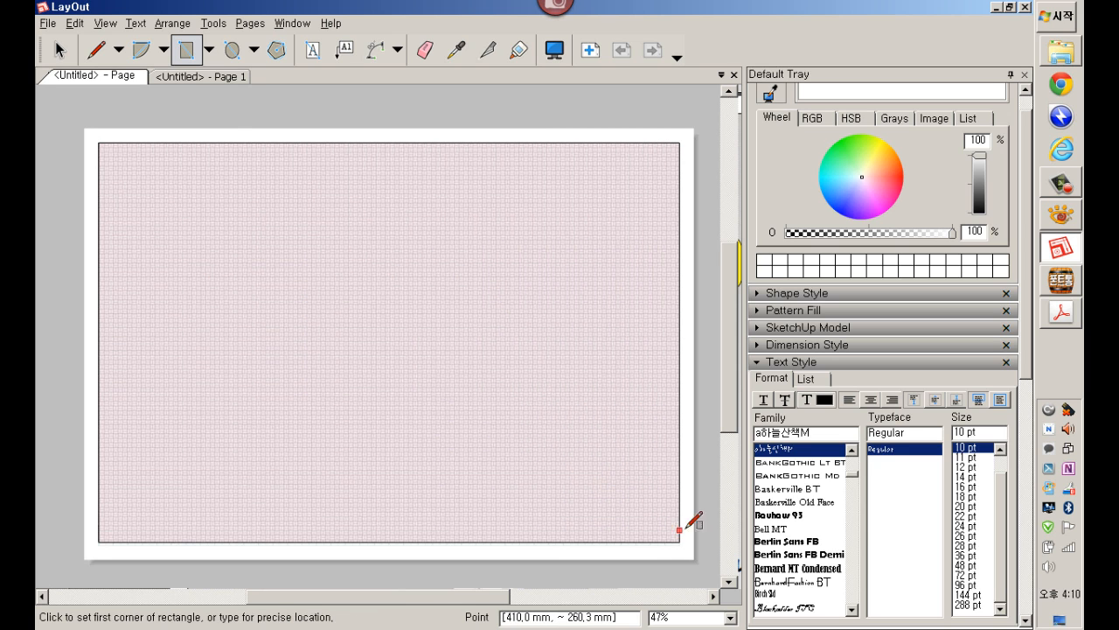
# Step: Try to turn off the pattern and the fill of the newly drawn rectangle
pyautogui.click(790, 312)
pyautogui.click(791, 311)
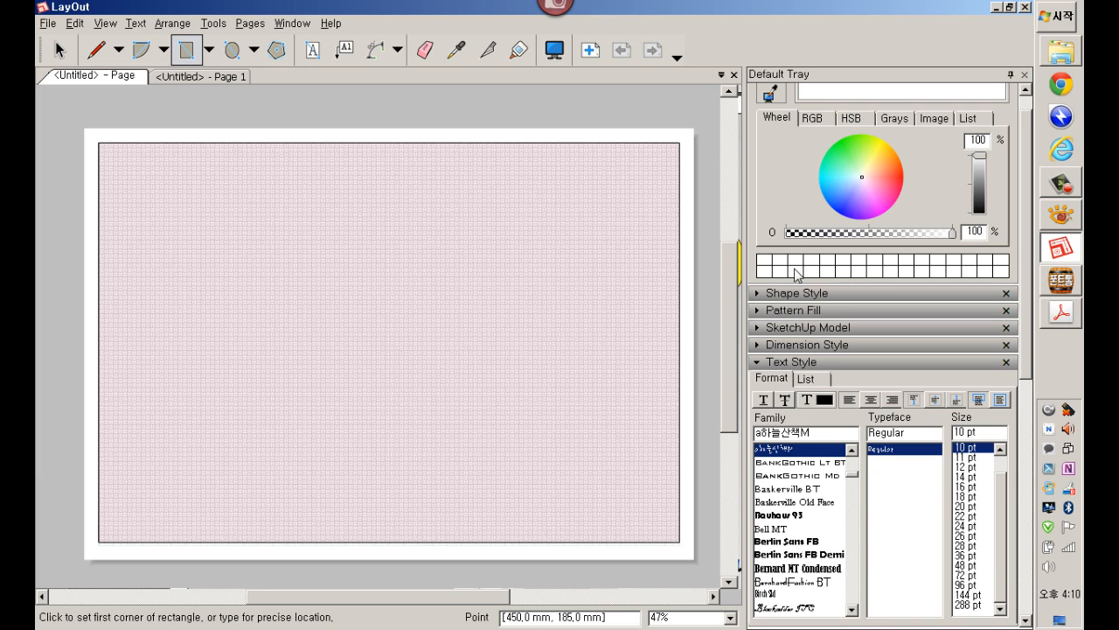
pyautogui.click(797, 295)
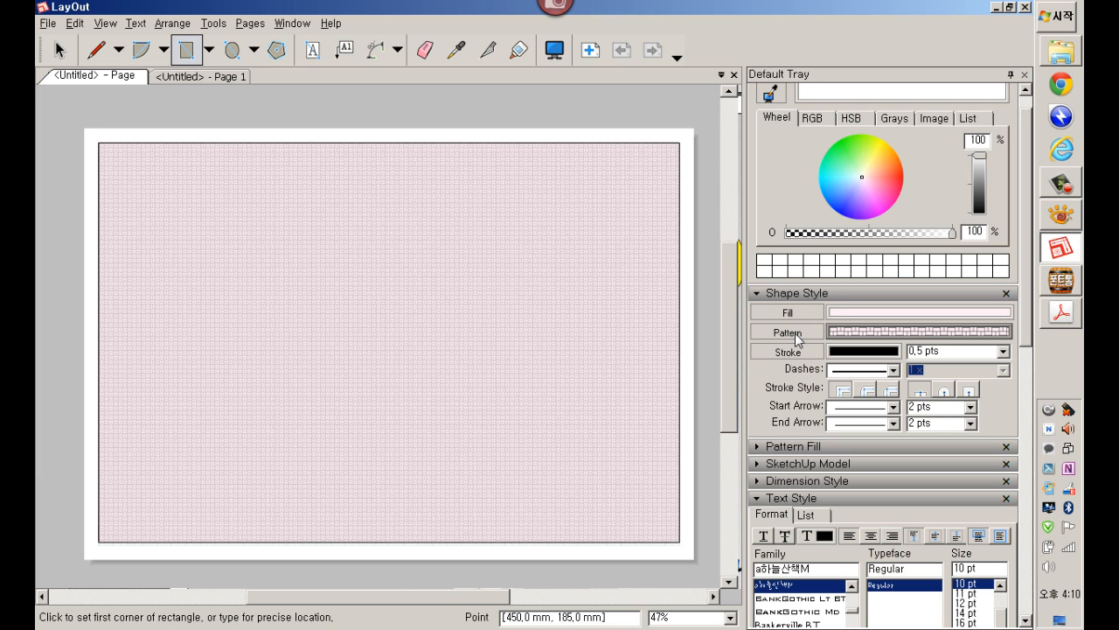
pyautogui.click(795, 333)
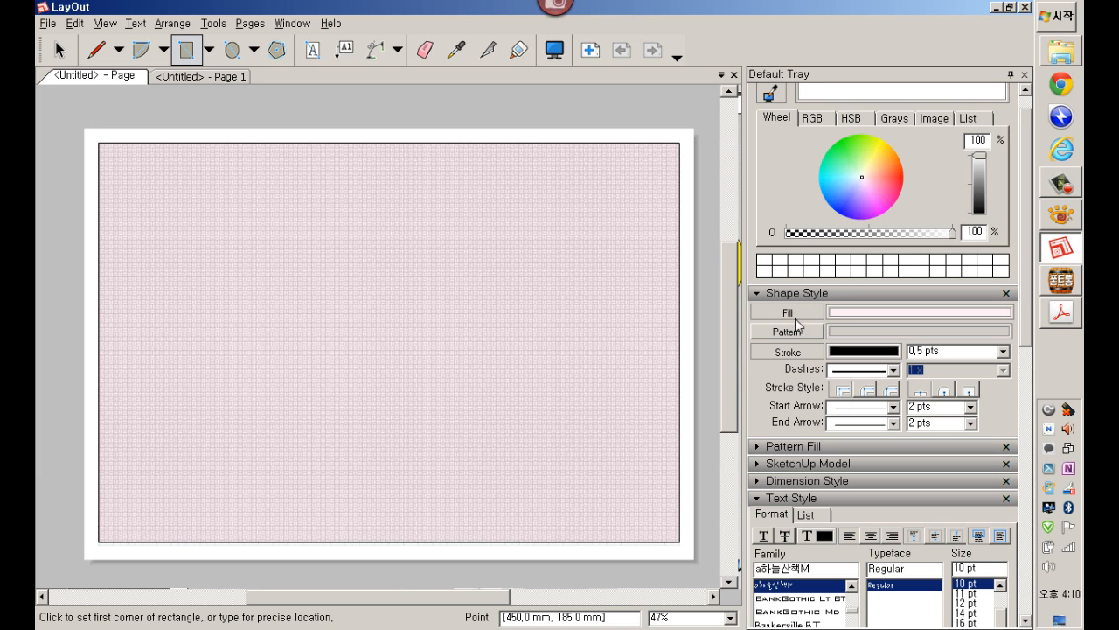
pyautogui.click(841, 315)
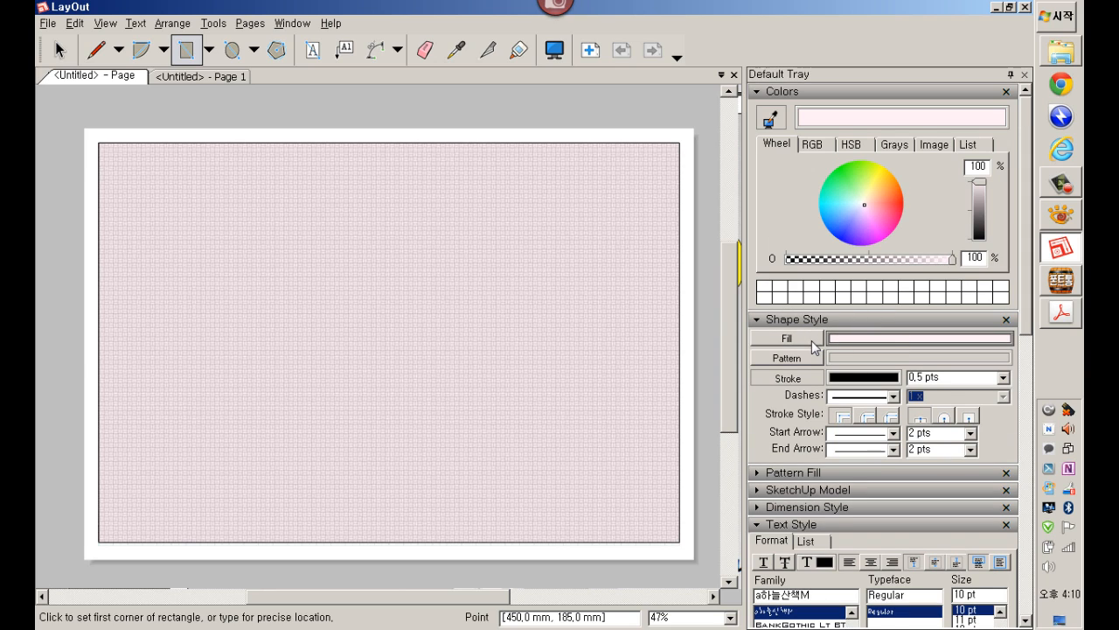
pyautogui.click(814, 346)
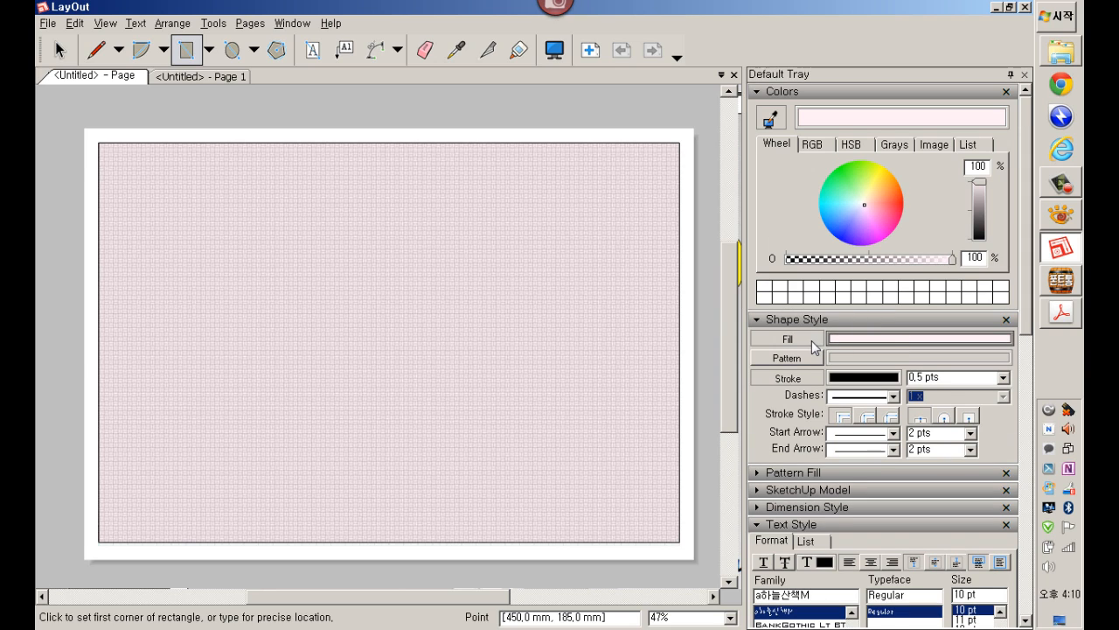
# Step: Turn off the covering rectangle's fill and pull its right edge in to expose a strip of the background
pyautogui.press('space')
pyautogui.click(640, 285)
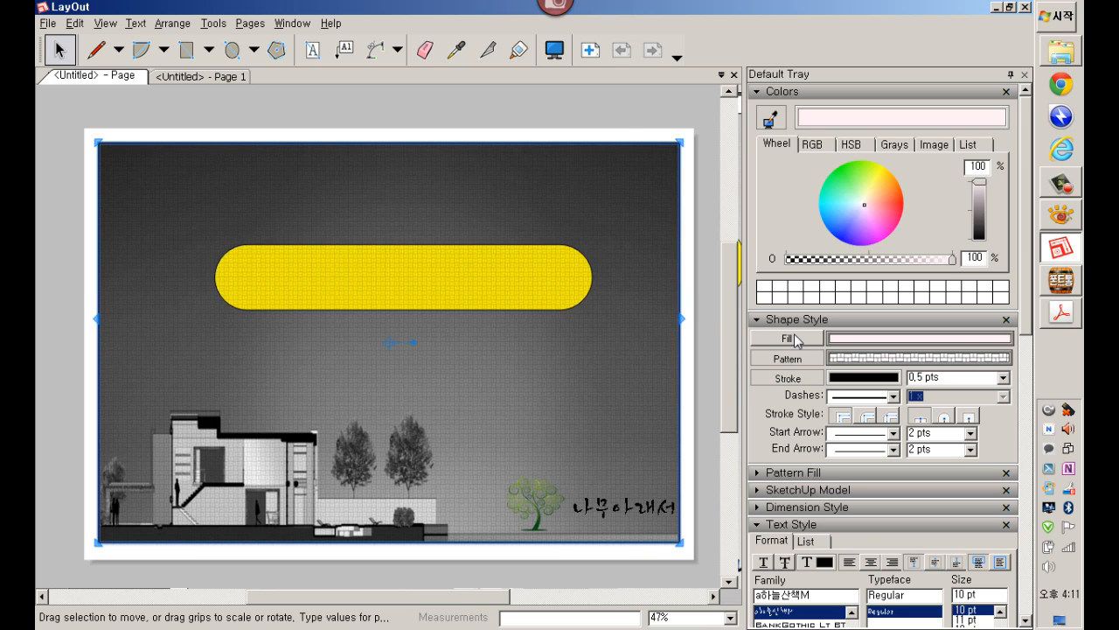
pyautogui.click(801, 341)
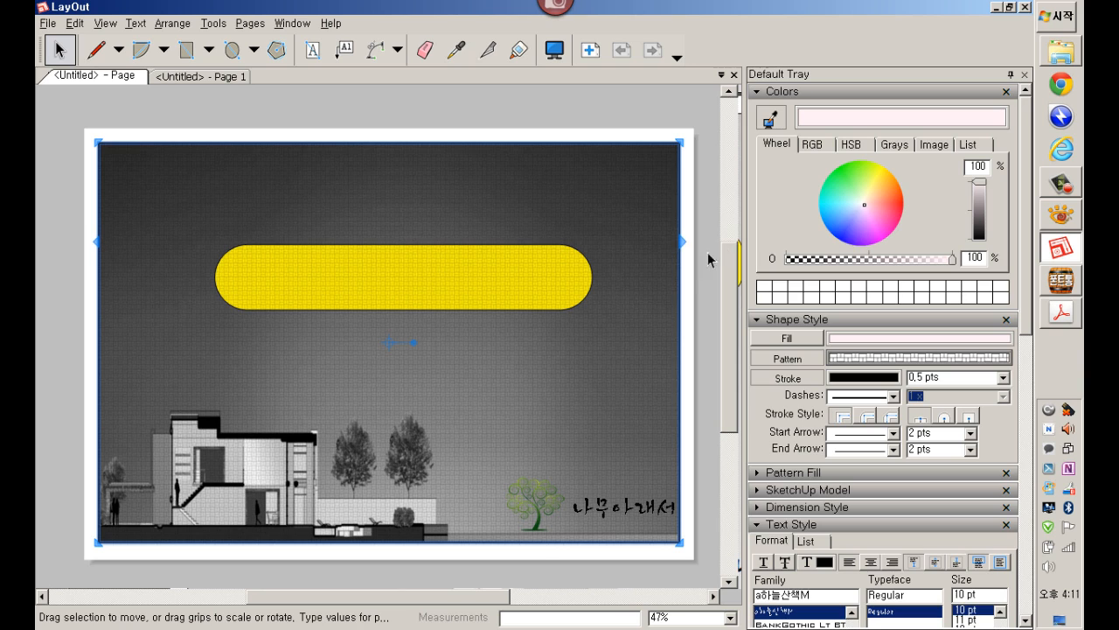
pyautogui.moveTo(680, 263); pyautogui.dragTo(608, 264)
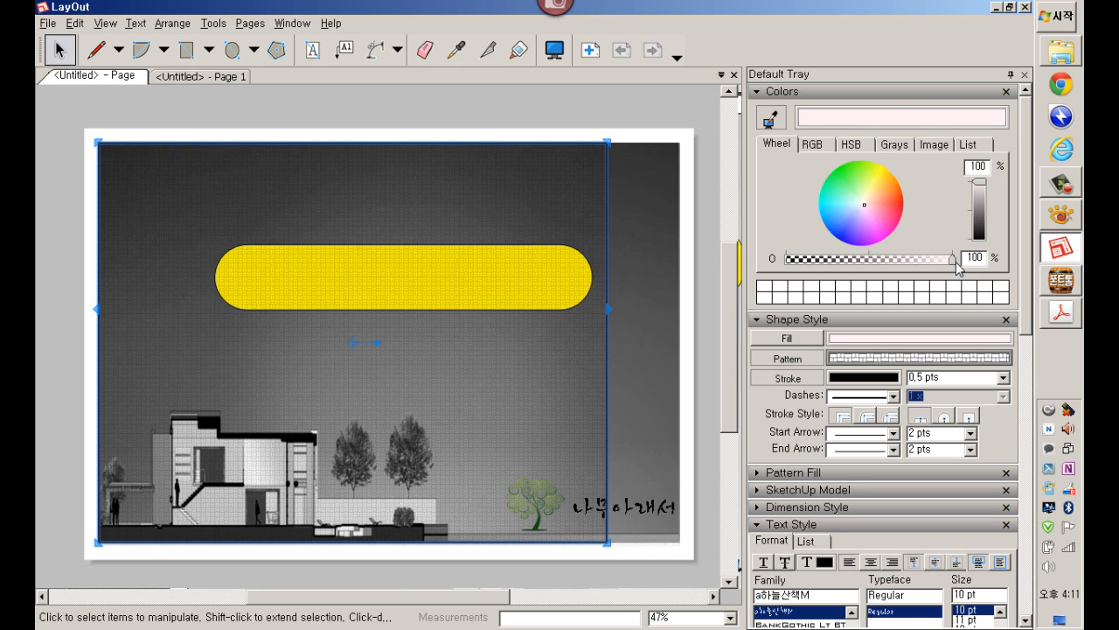
# Step: Turn the rectangle's fill back on and stretch its right edge out to the background image's edge
pyautogui.moveTo(955, 264)
pyautogui.mouseDown()
pyautogui.moveTo(831, 265)
pyautogui.moveTo(955, 264)
pyautogui.mouseUp()
pyautogui.click(878, 340)
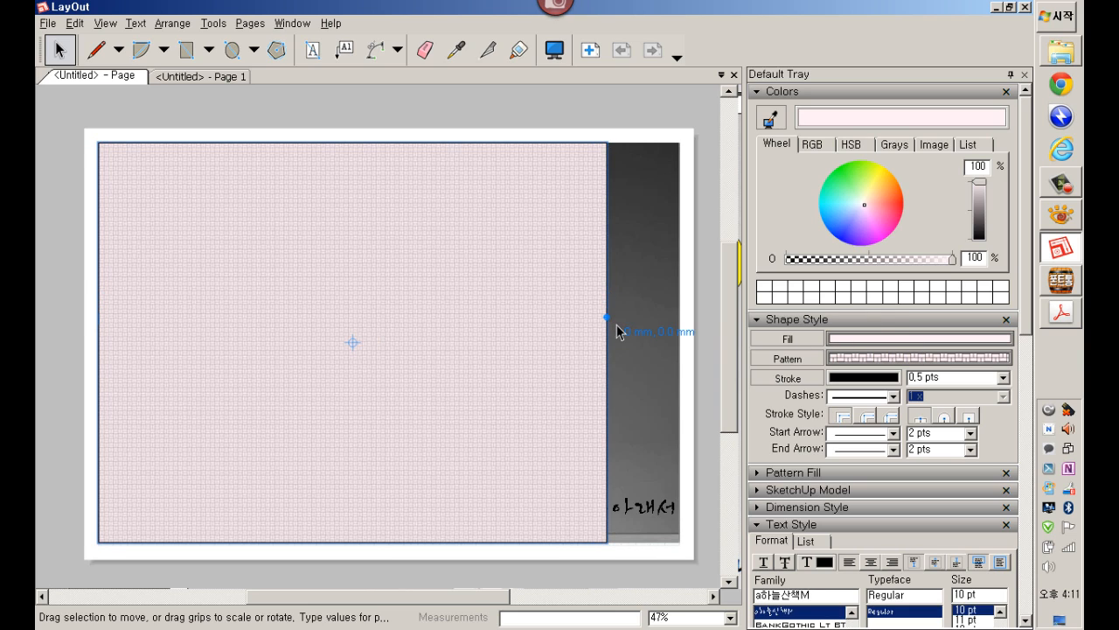
pyautogui.moveTo(616, 326); pyautogui.dragTo(686, 340)
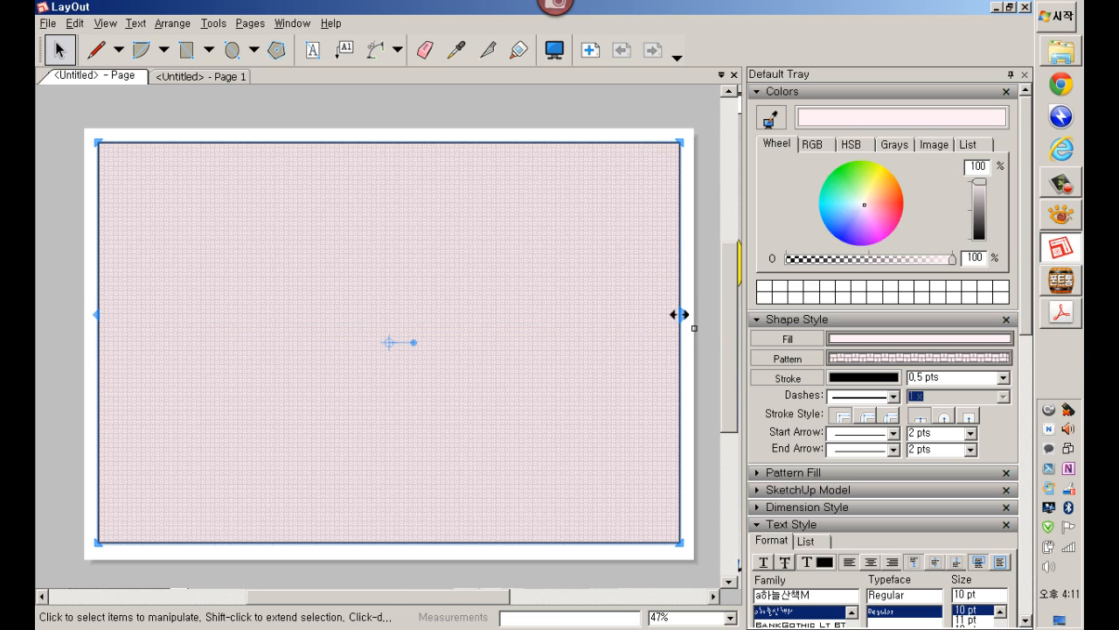
# Step: Turn off the covering rectangle's pattern and lower its fill opacity to about 41%
pyautogui.click(805, 363)
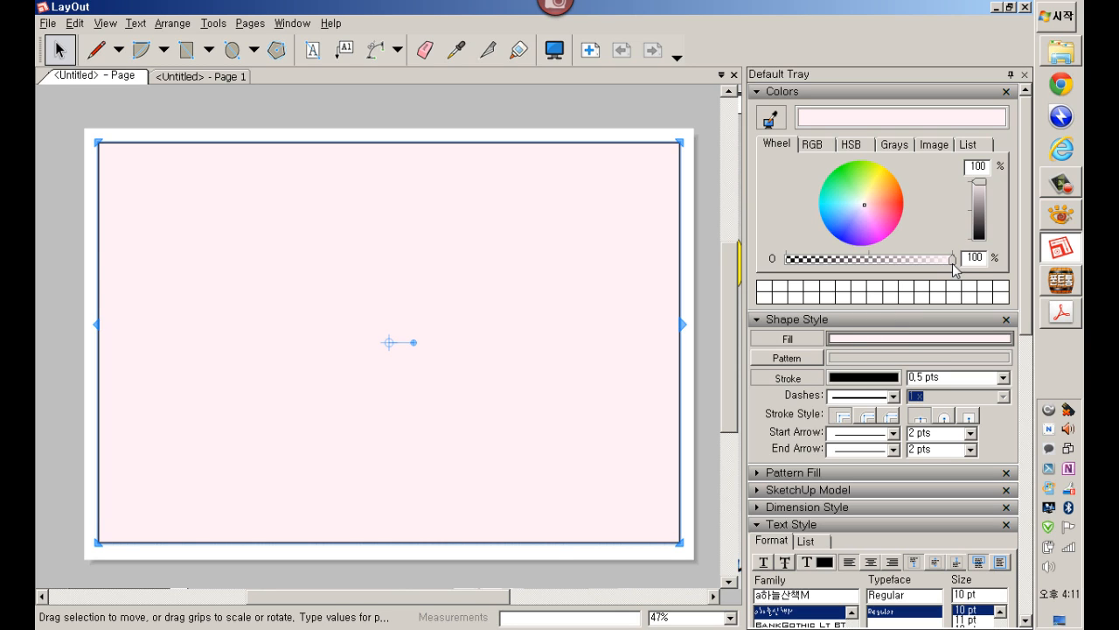
pyautogui.moveTo(953, 261); pyautogui.dragTo(885, 262)
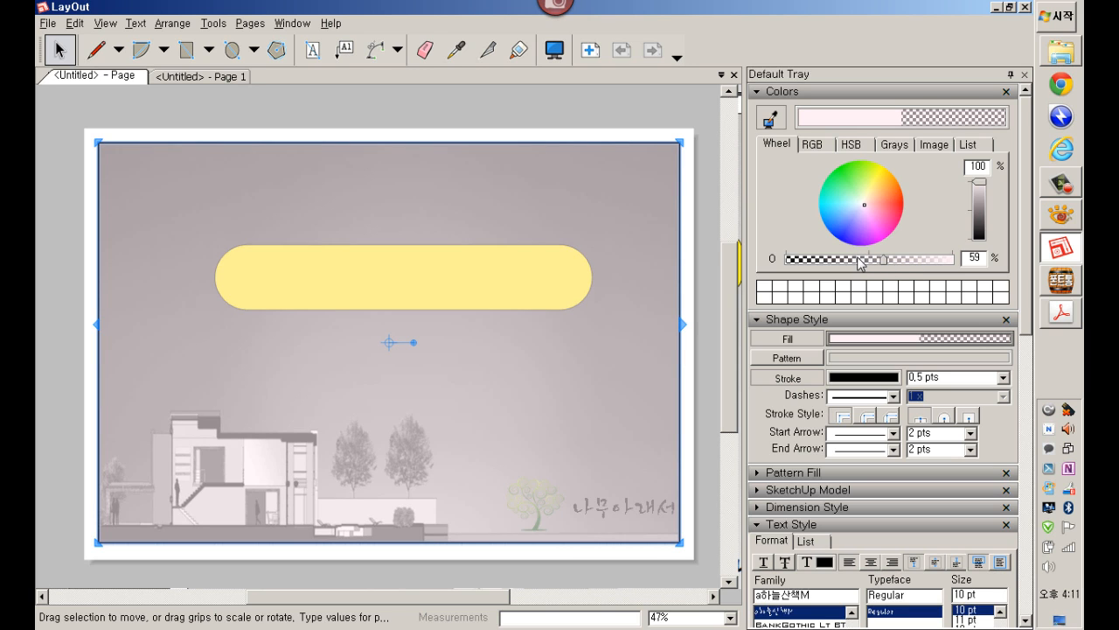
pyautogui.click(857, 261)
pyautogui.moveTo(857, 262); pyautogui.dragTo(844, 262)
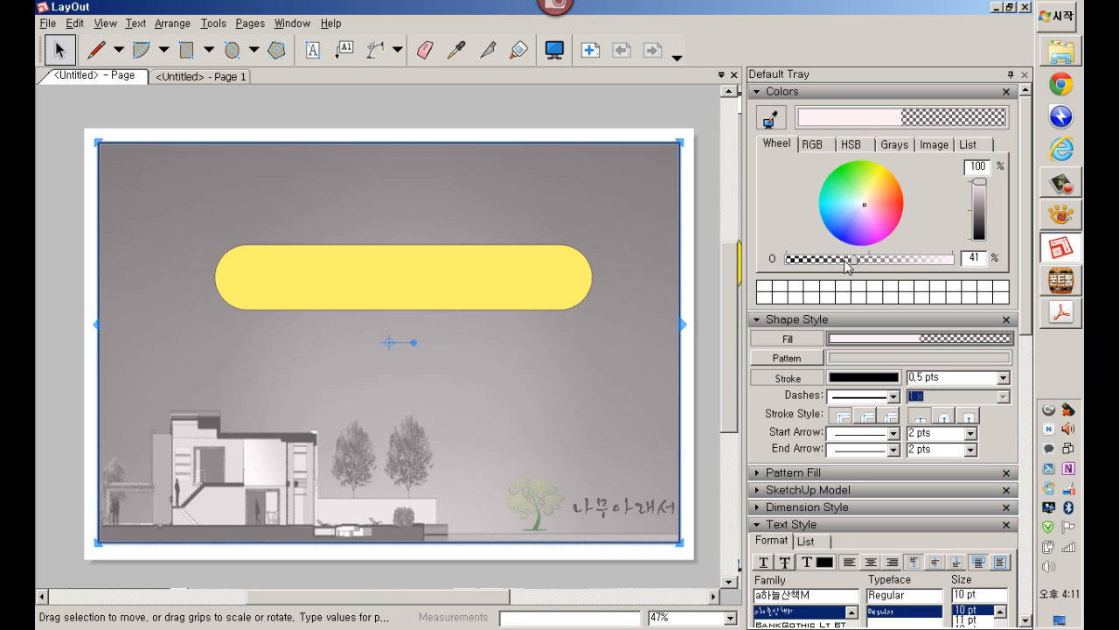
# Step: Set the covering rectangle's fill opacity to 44% and send it backward behind the 나무아래서 text, tree logo and yellow lozenge
pyautogui.click(862, 261)
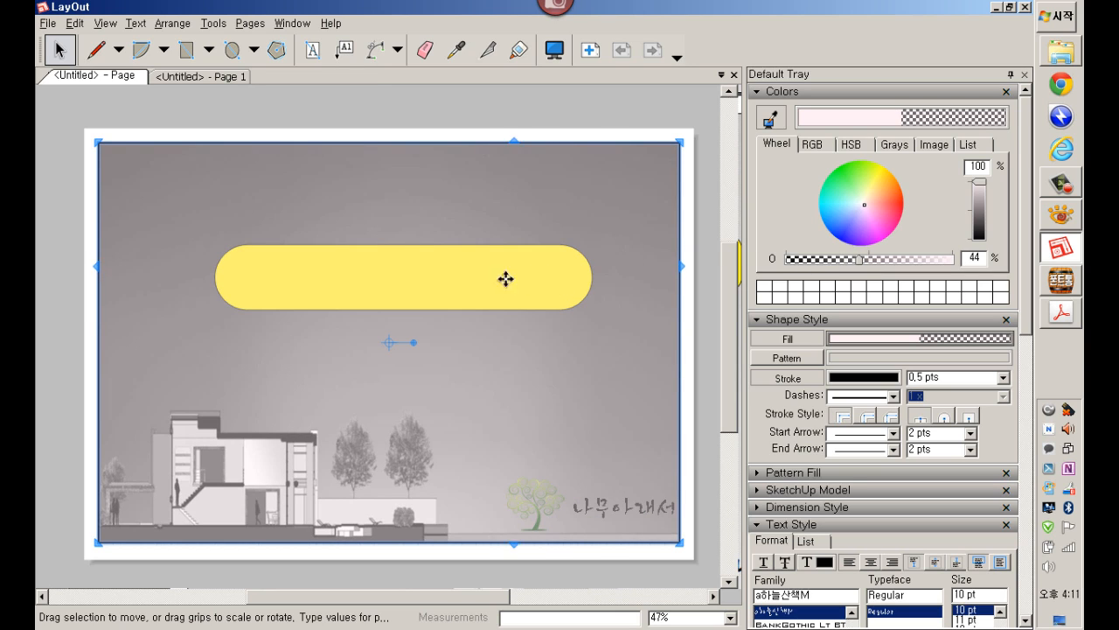
pyautogui.rightClick(614, 222)
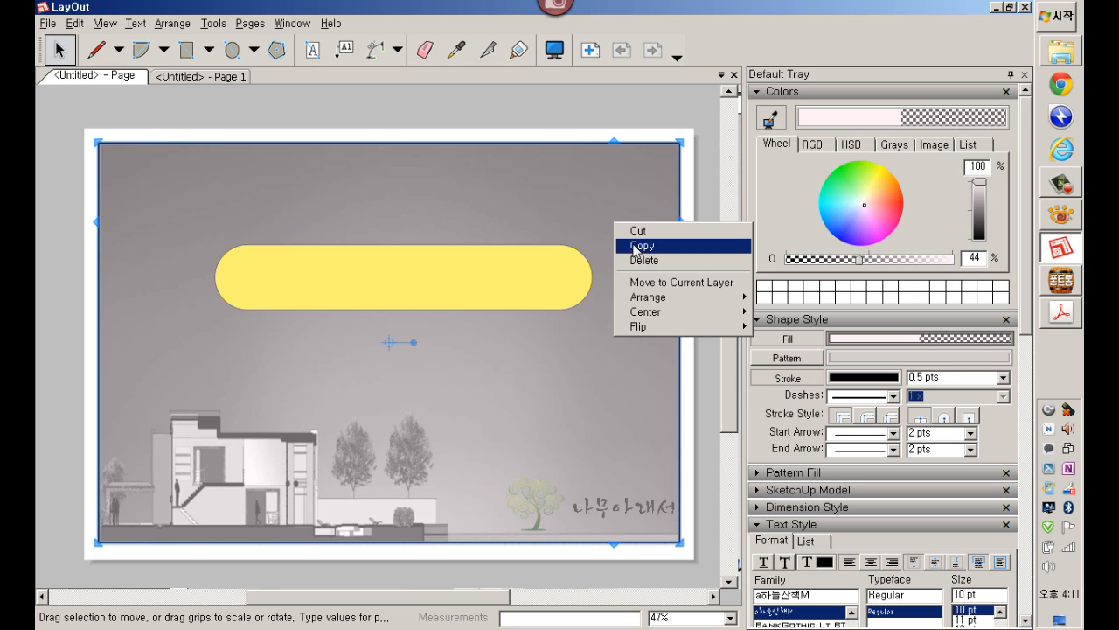
pyautogui.moveTo(708, 298)
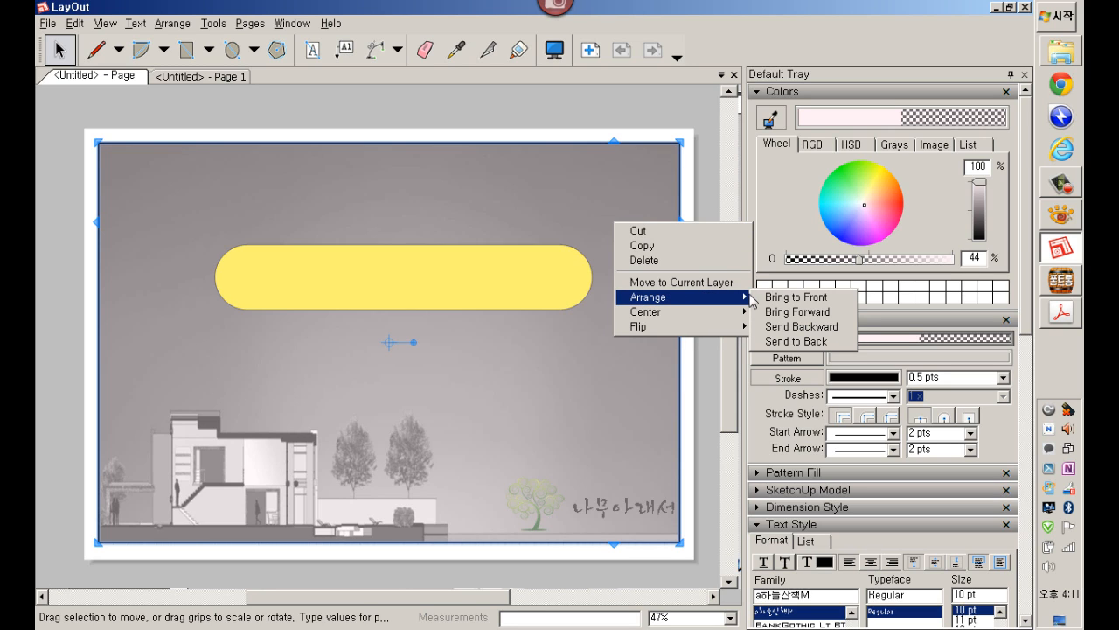
pyautogui.click(799, 327)
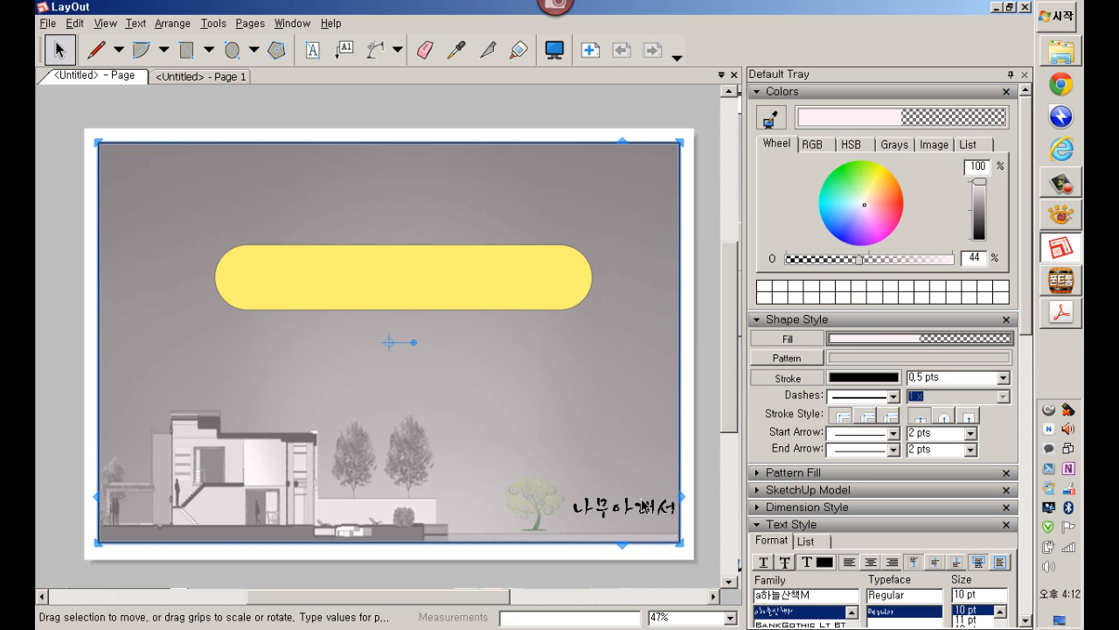
pyautogui.rightClick(618, 379)
pyautogui.moveTo(704, 463)
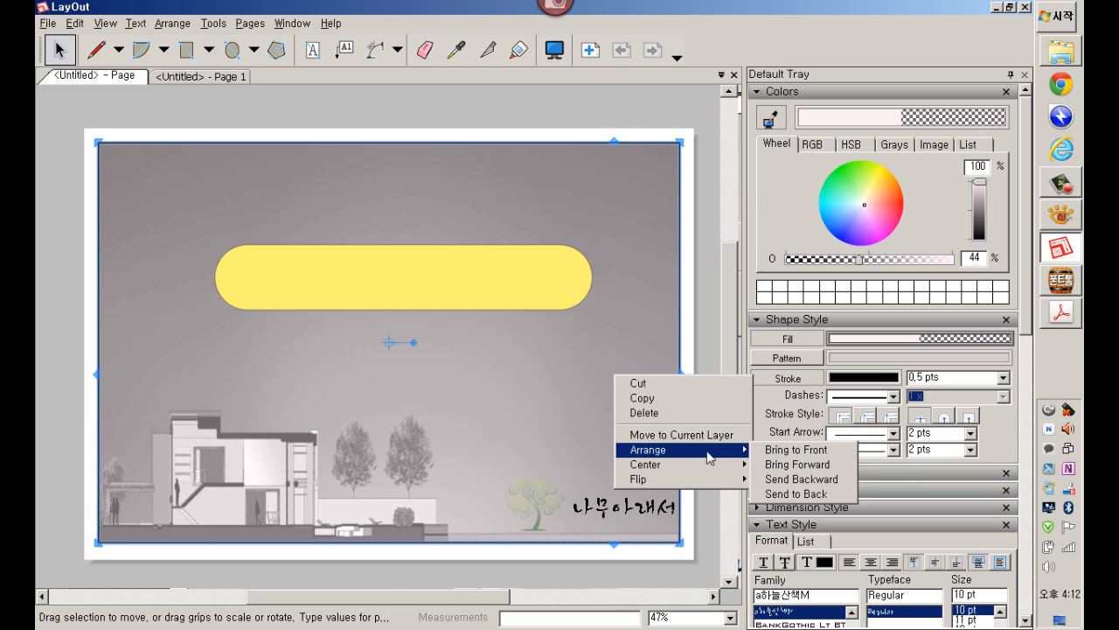
pyautogui.click(796, 479)
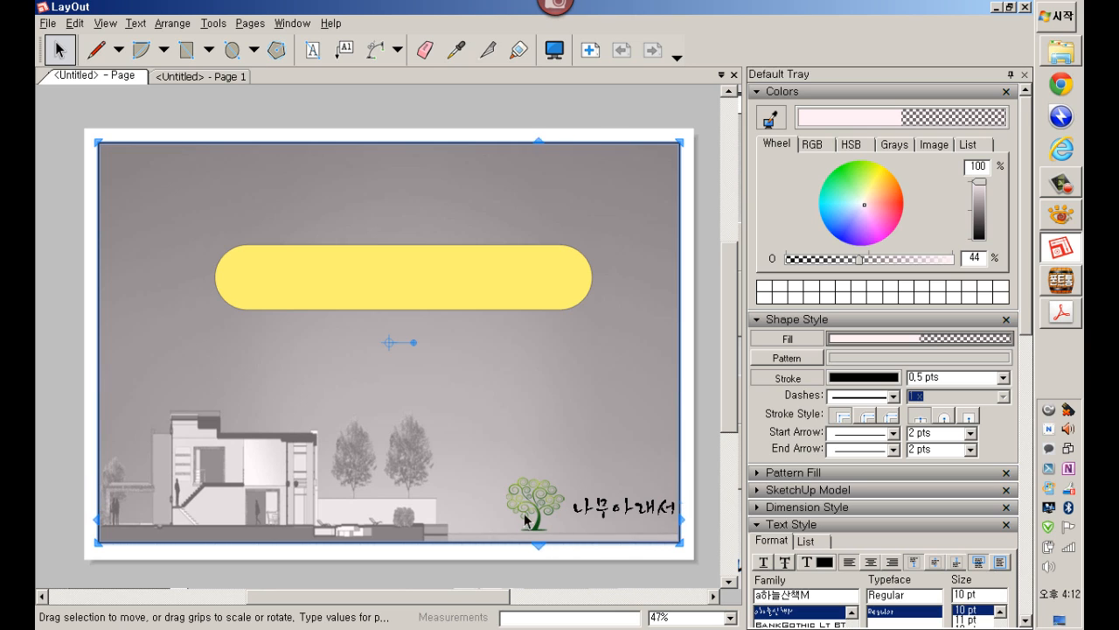
pyautogui.rightClick(579, 408)
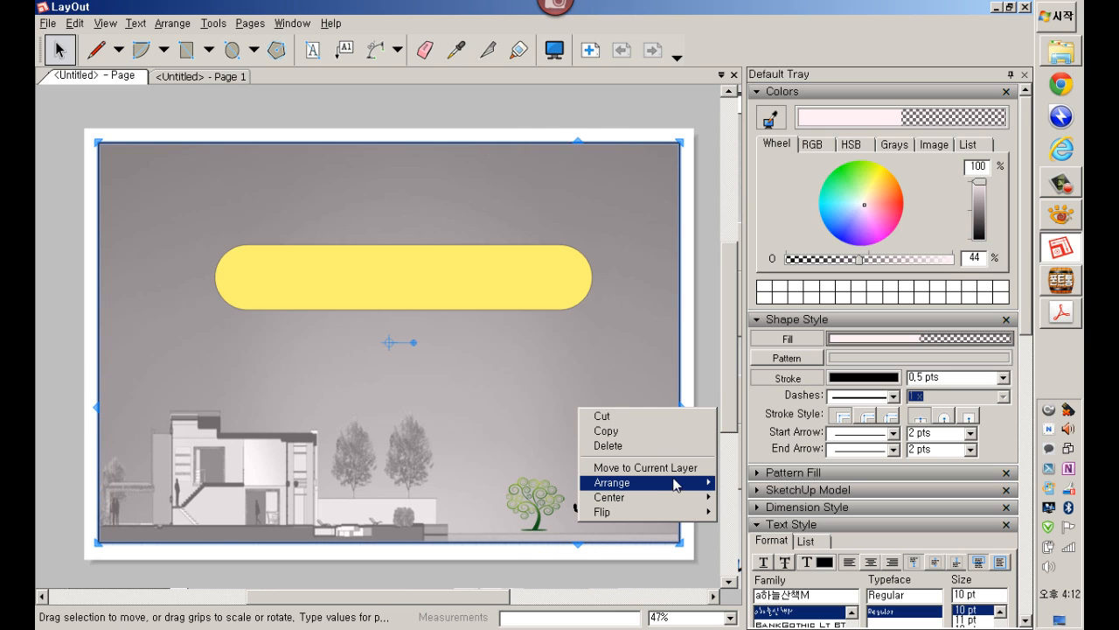
pyautogui.moveTo(679, 482)
pyautogui.click(752, 512)
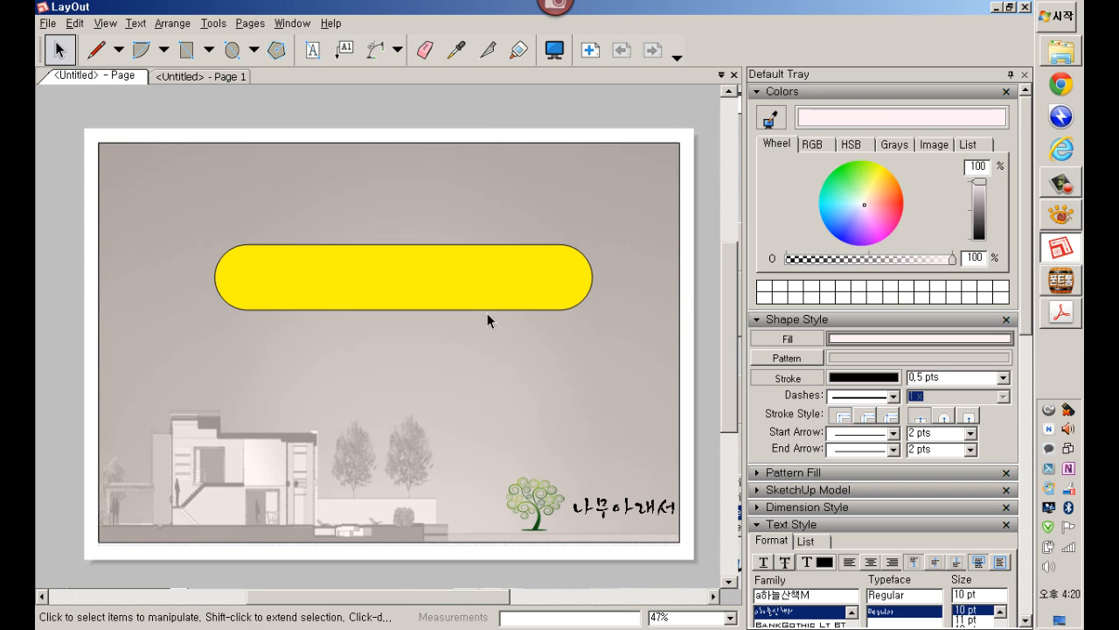
# Step: Add a new blank page after the cover page
pyautogui.click(821, 95)
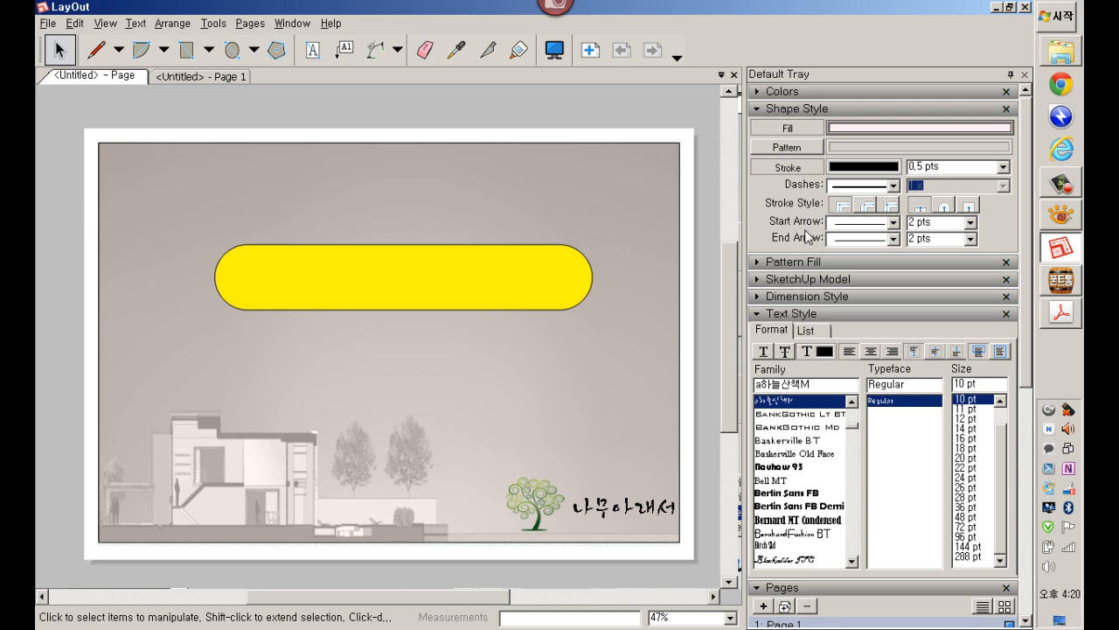
pyautogui.click(813, 315)
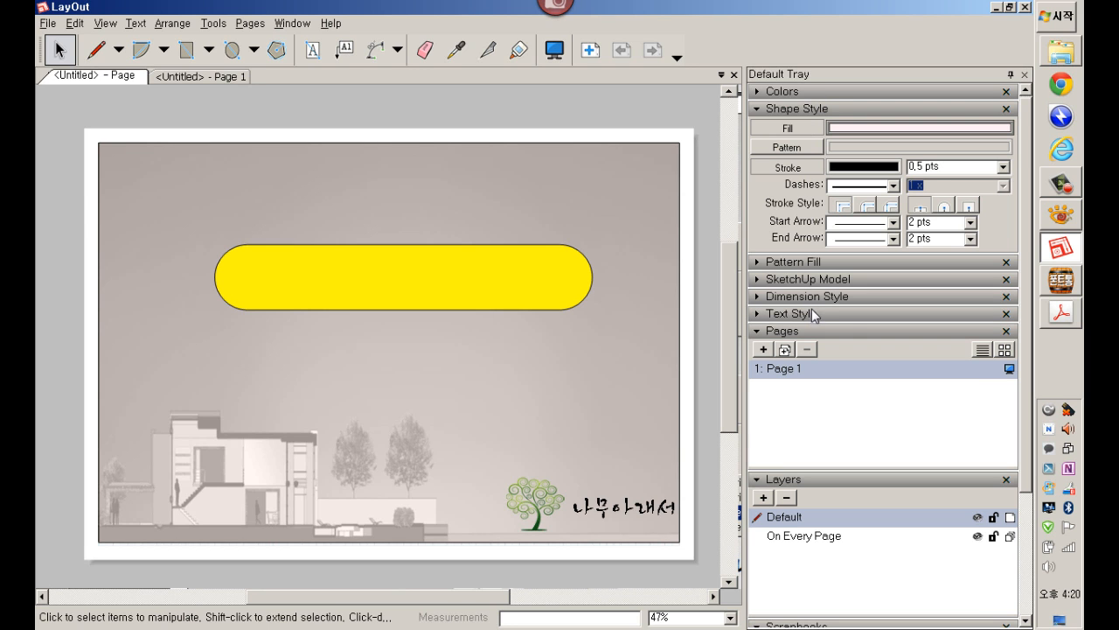
pyautogui.click(764, 350)
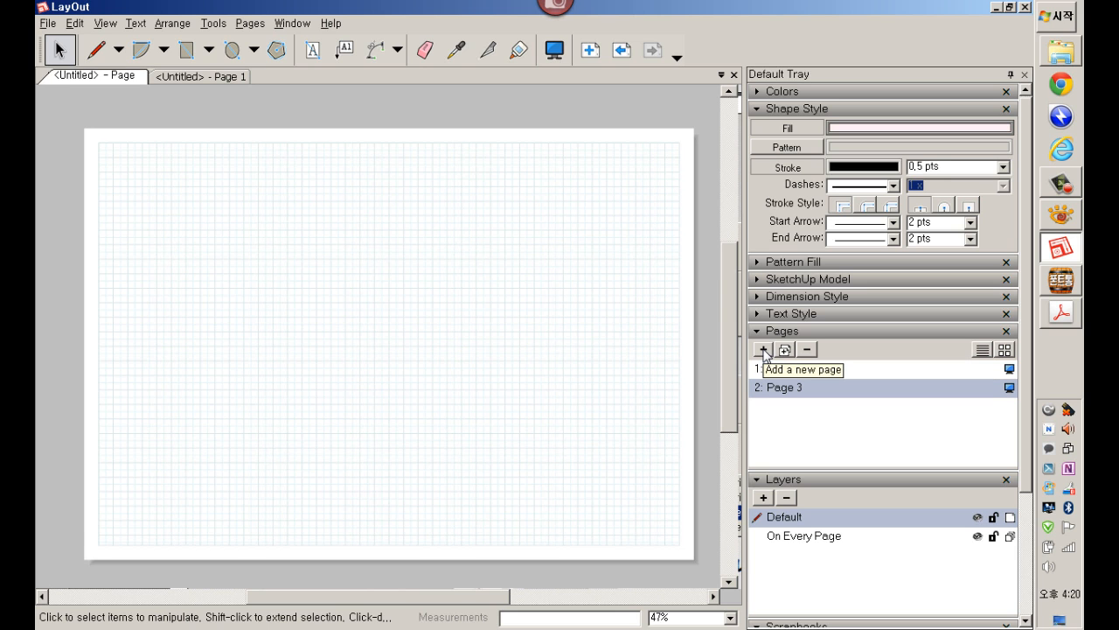
# Step: Rename the first page 표지 and the new second page 속지1
pyautogui.doubleClick(797, 386)
pyautogui.click(829, 402)
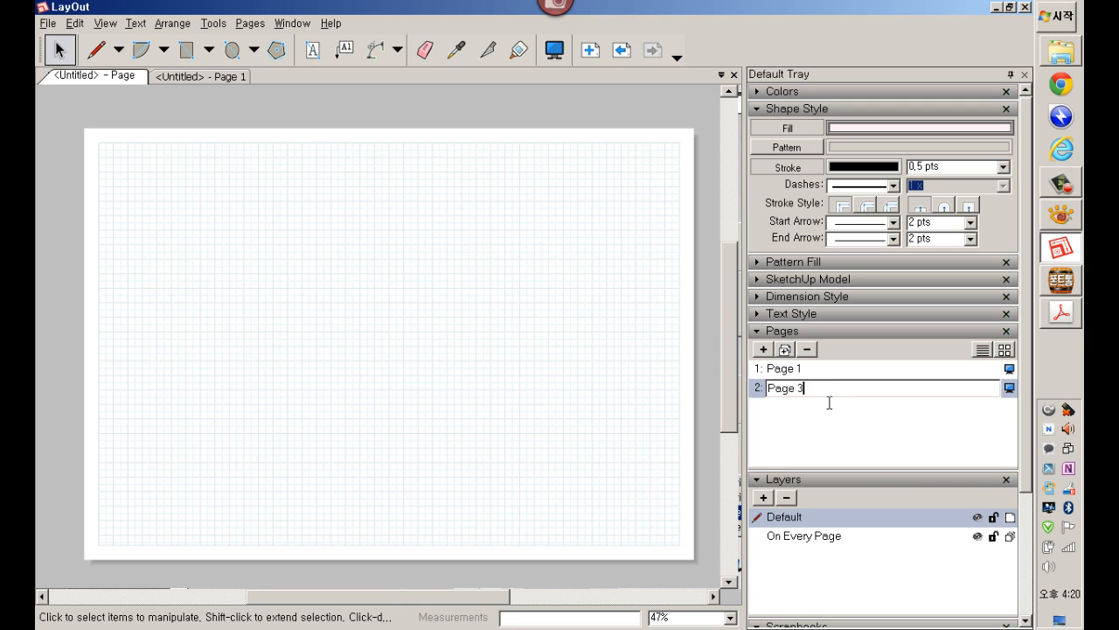
pyautogui.click(812, 371)
pyautogui.click(820, 372)
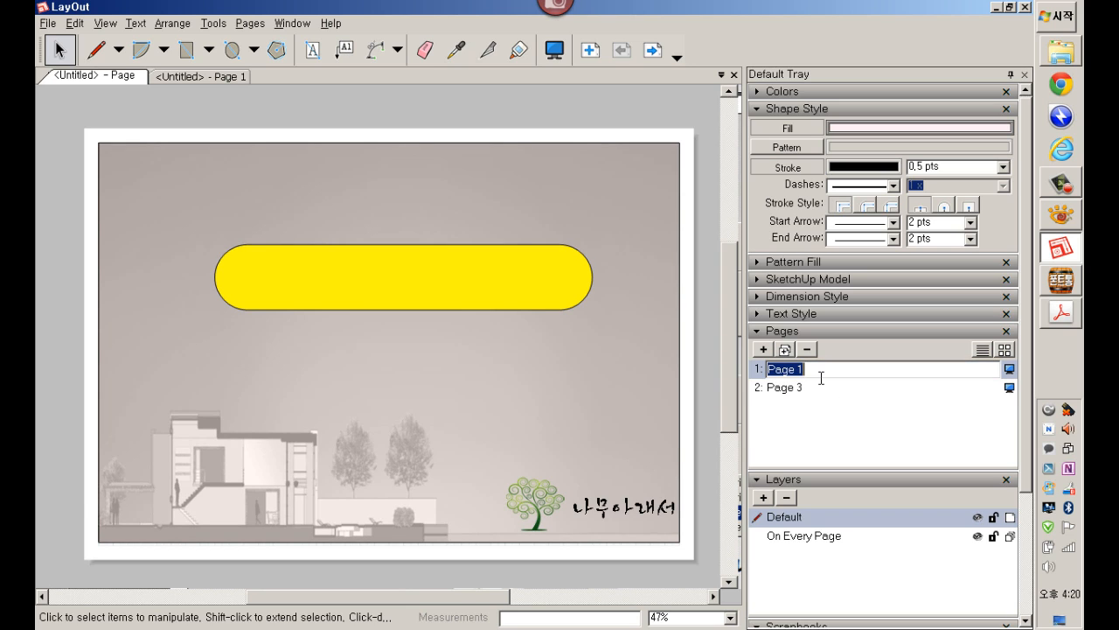
pyautogui.write('타이틀')
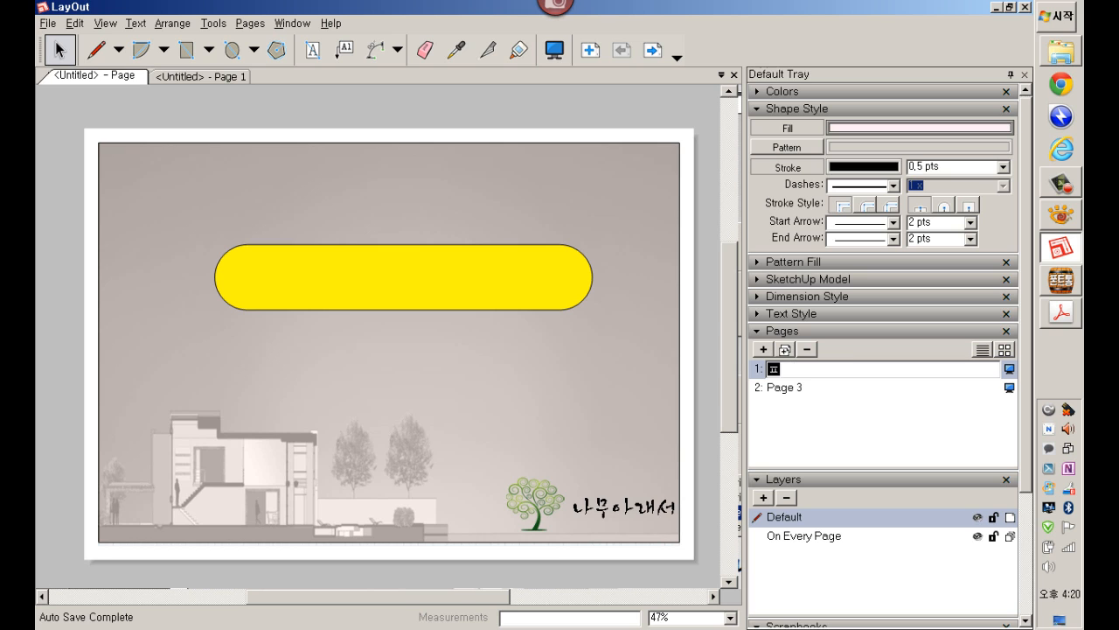
pyautogui.write('표지')
pyautogui.press('Return')
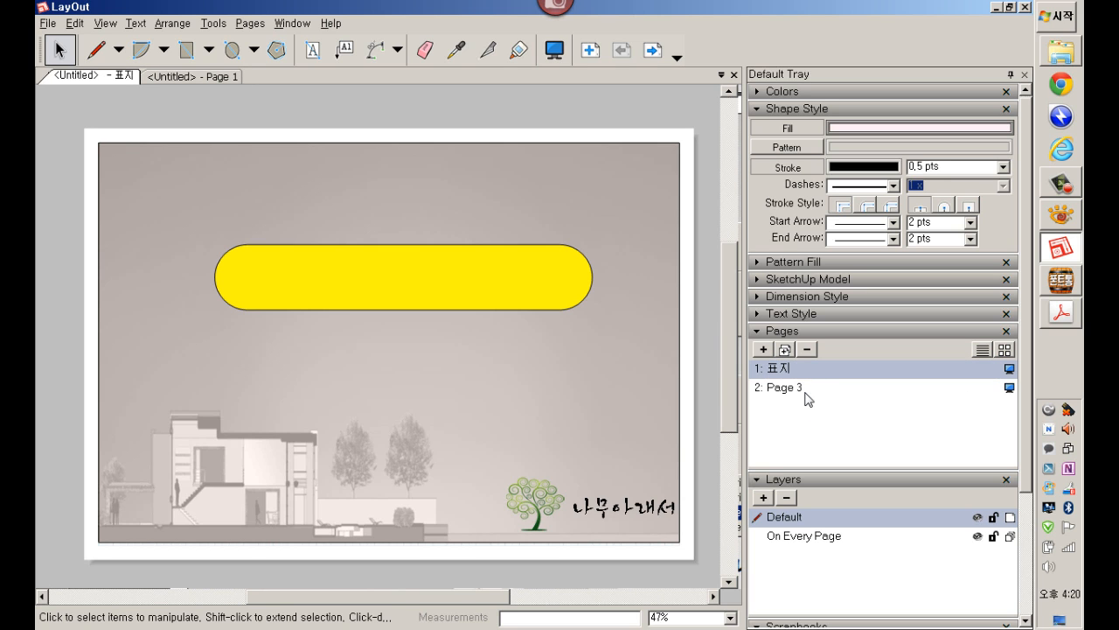
pyautogui.doubleClick(806, 392)
pyautogui.write('속지1')
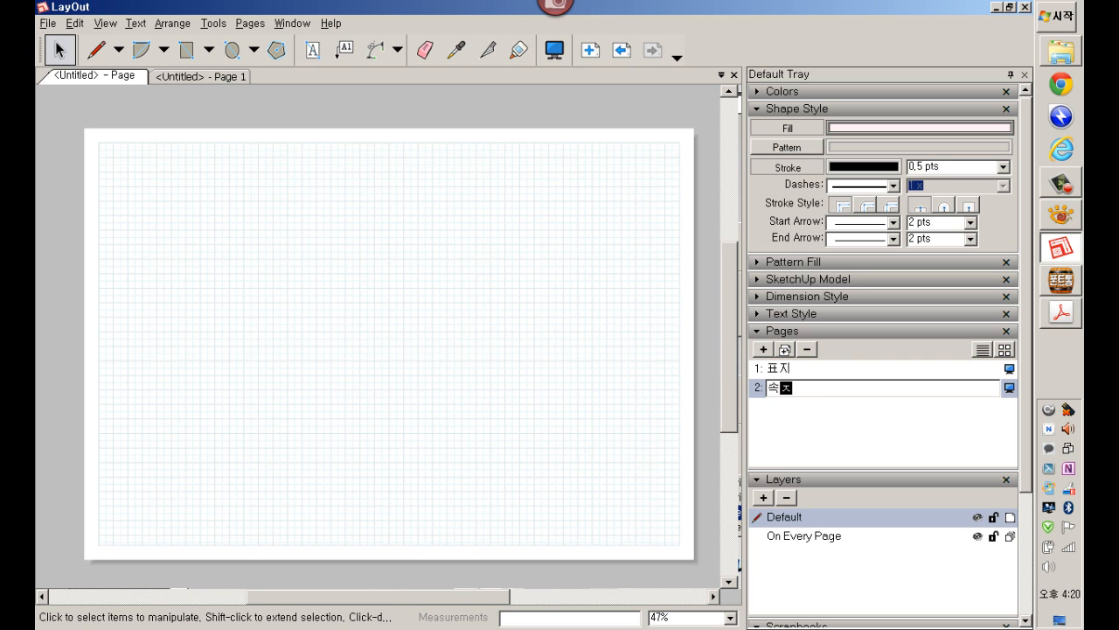
pyautogui.press('Return')
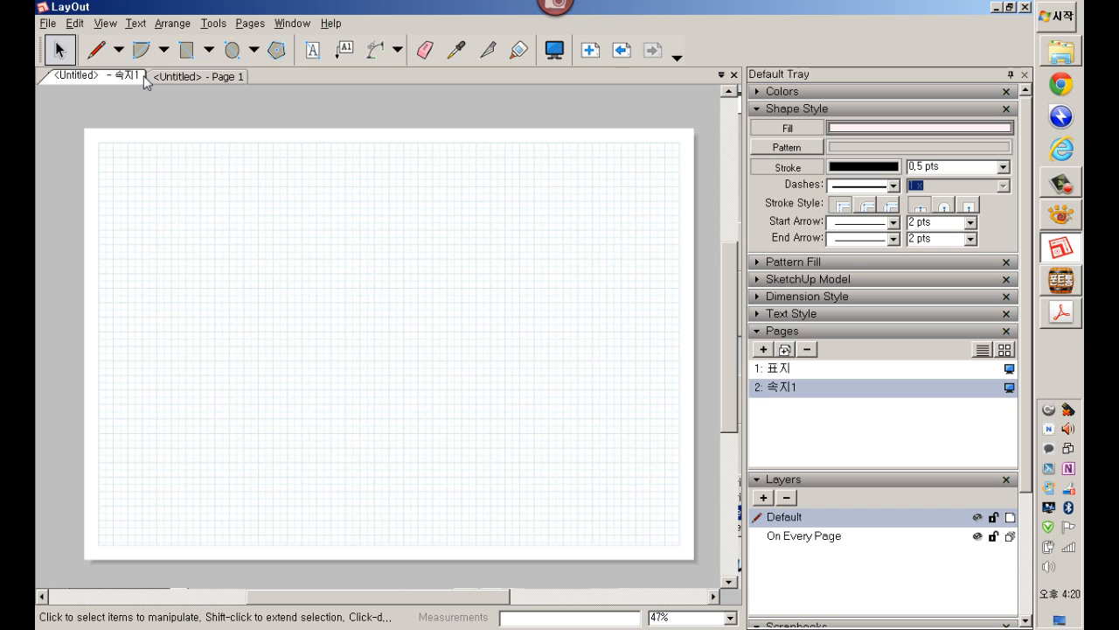
# Step: Draw a small plain rectangle in the lower-right corner of the 속지1 page's margin area
pyautogui.click(209, 52)
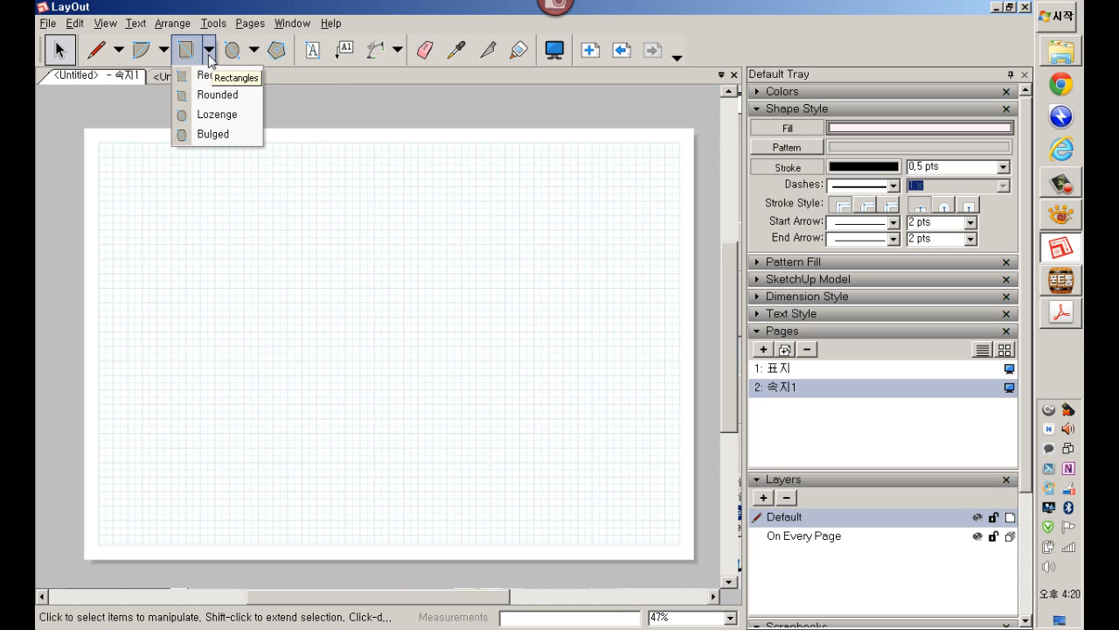
pyautogui.click(215, 77)
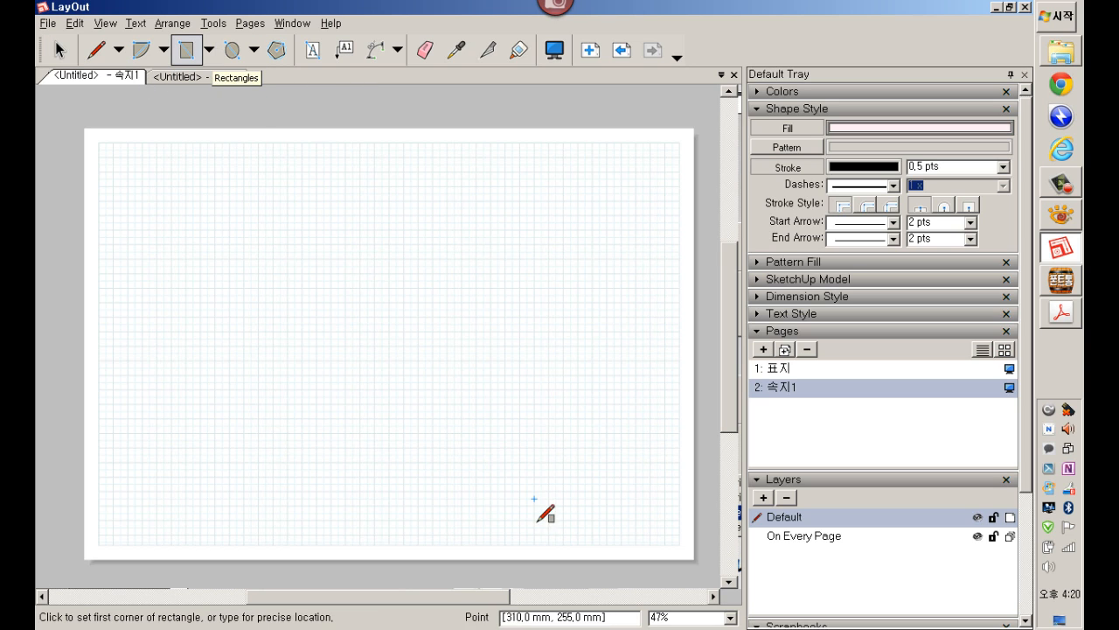
pyautogui.click(679, 542)
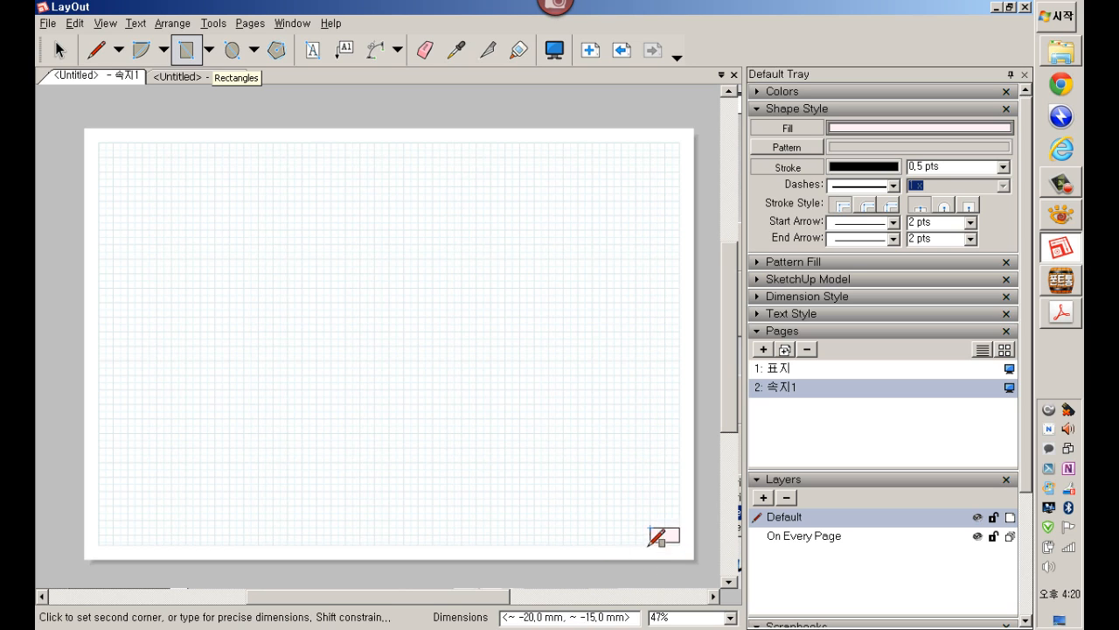
pyautogui.click(549, 498)
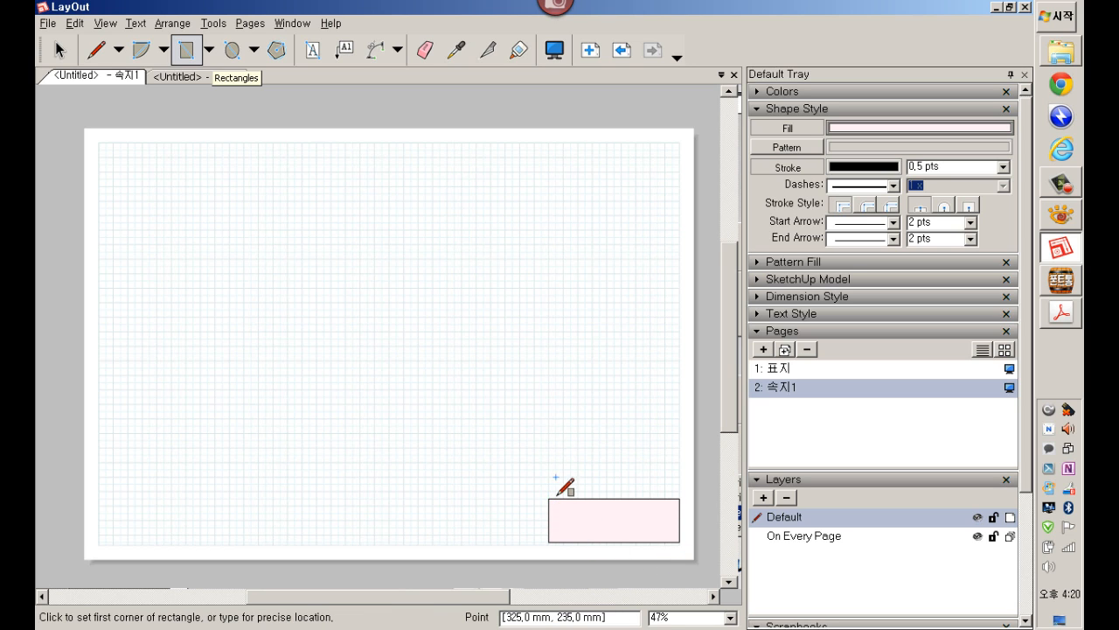
pyautogui.press('space')
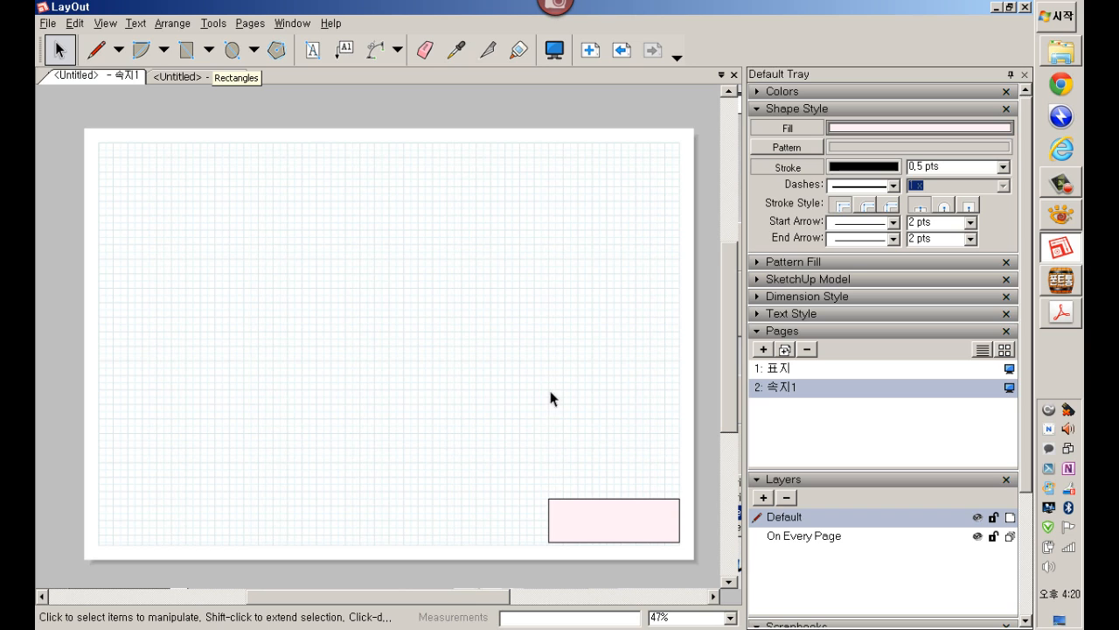
# Step: Copy the tree logo and 나무아래서 text from the 표지 page and paste them onto the 속지1 page
pyautogui.click(789, 370)
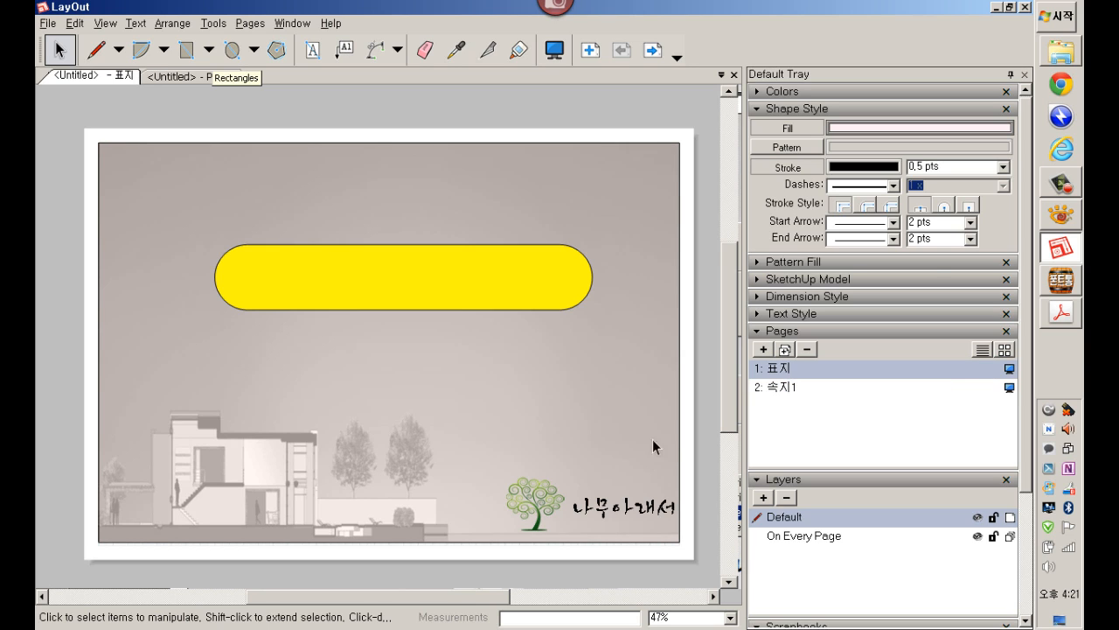
pyautogui.click(547, 516)
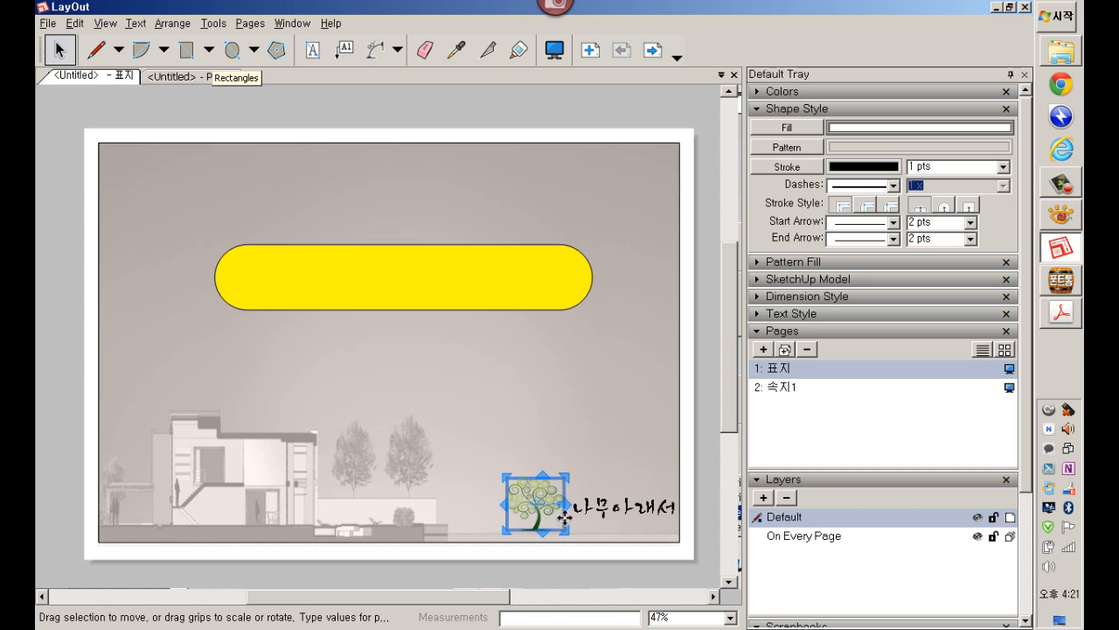
pyautogui.keyDown('shift'); pyautogui.click(631, 518); pyautogui.keyUp('shift')
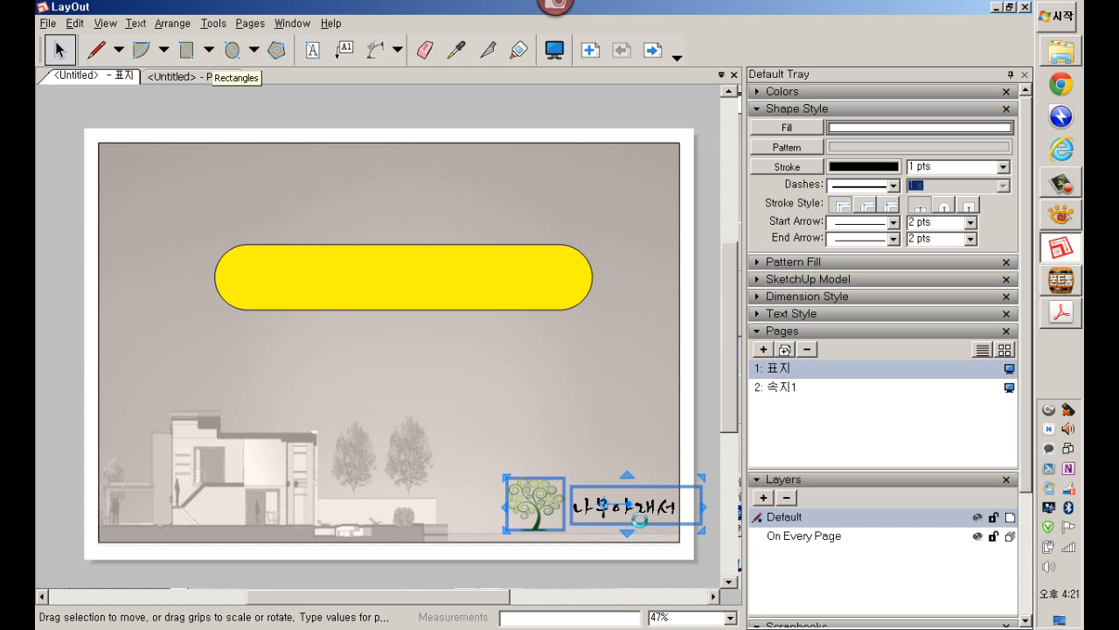
pyautogui.click(784, 389)
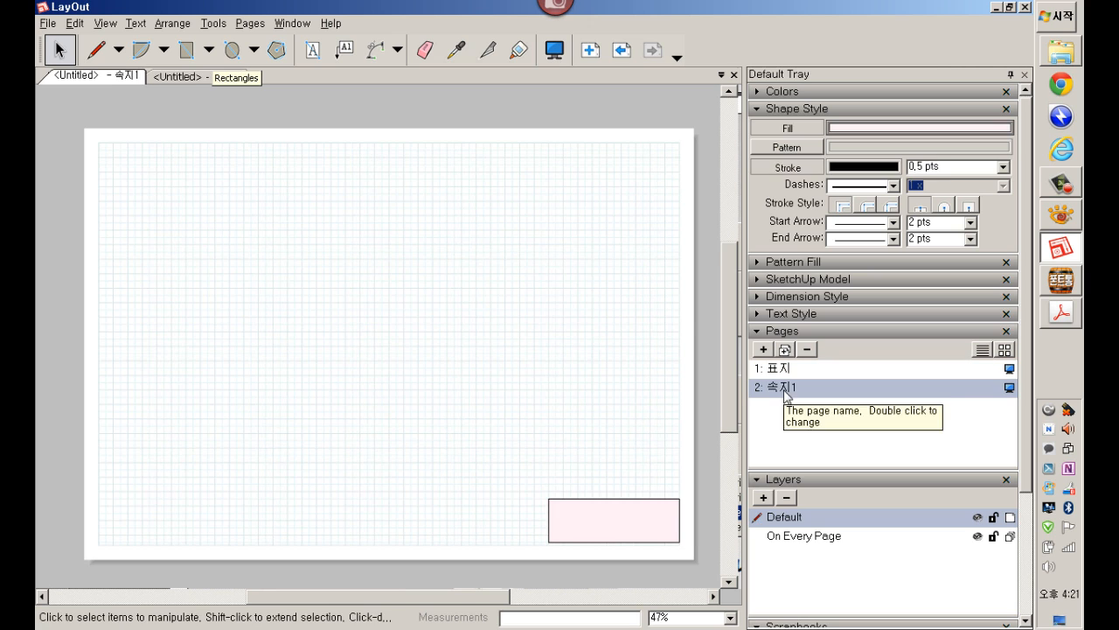
pyautogui.hotkey('ctrl', 'v')
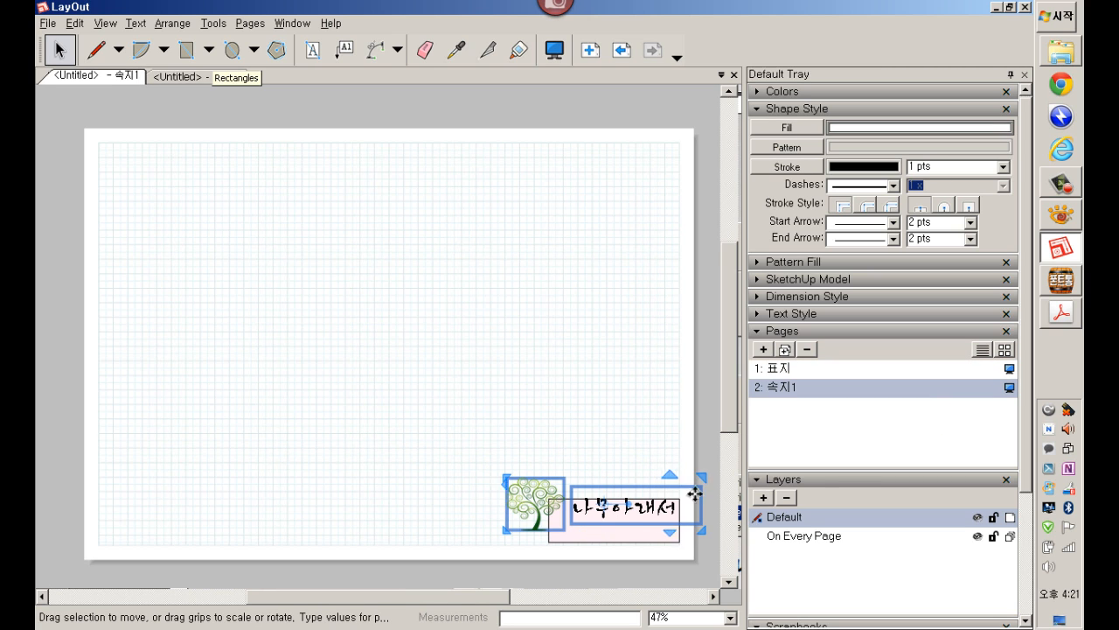
# Step: Scale down the pasted logo and text, and place them inside the corner rectangle with the text beside the tree
pyautogui.moveTo(701, 478); pyautogui.dragTo(660, 490)
pyautogui.click(602, 477)
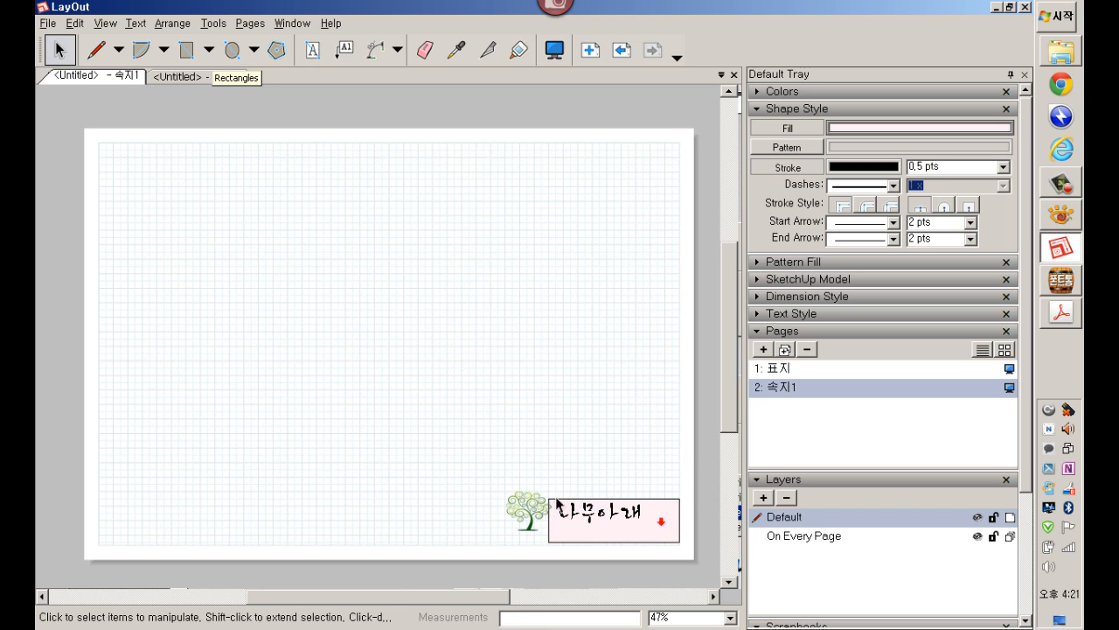
pyautogui.moveTo(539, 523); pyautogui.dragTo(577, 526)
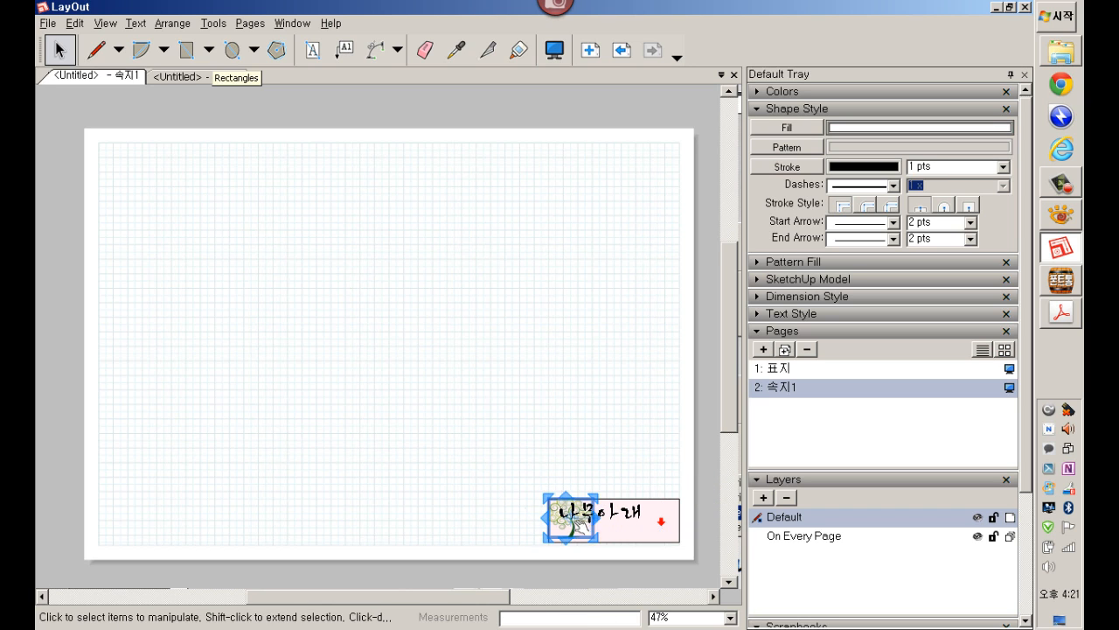
pyautogui.click(631, 523)
pyautogui.scroll(5, 631, 522)
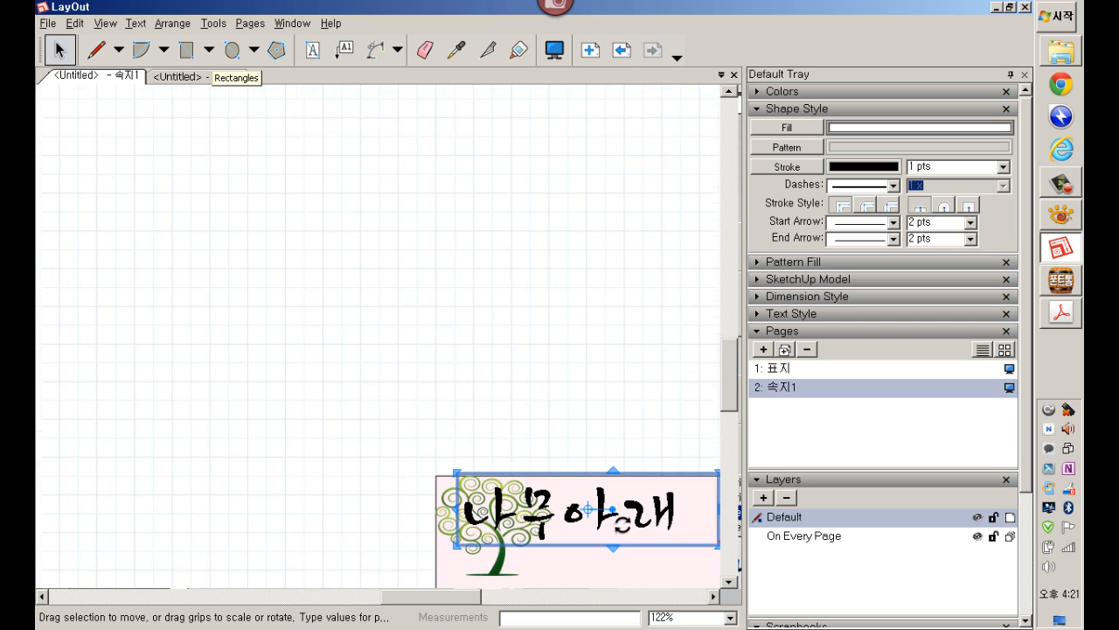
pyautogui.scroll(-4, 594, 527)
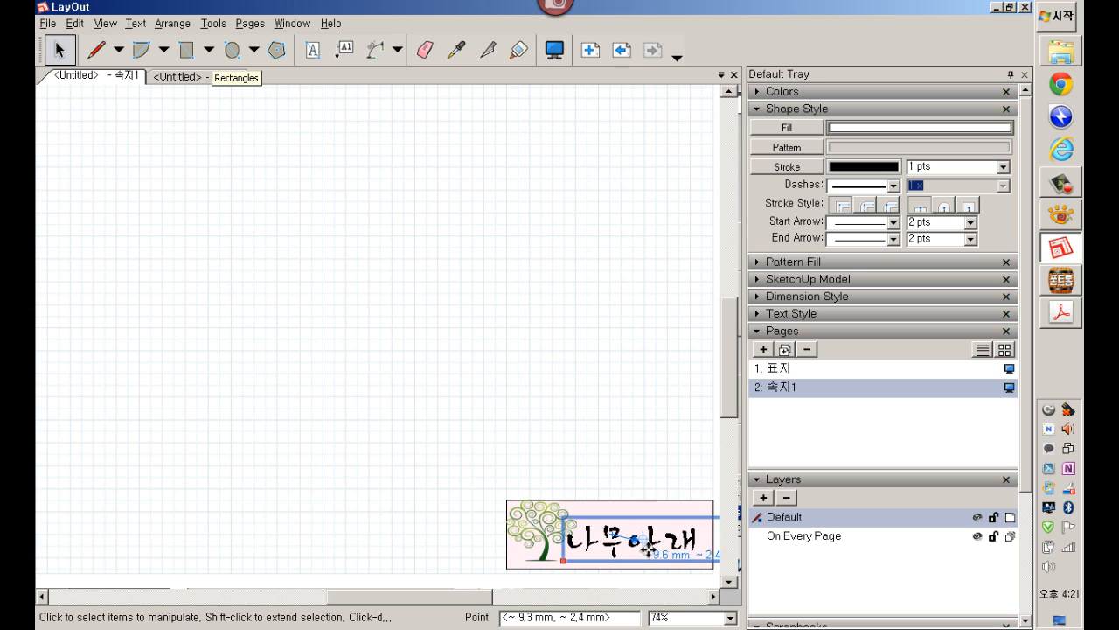
pyautogui.scroll(-1, 638, 546)
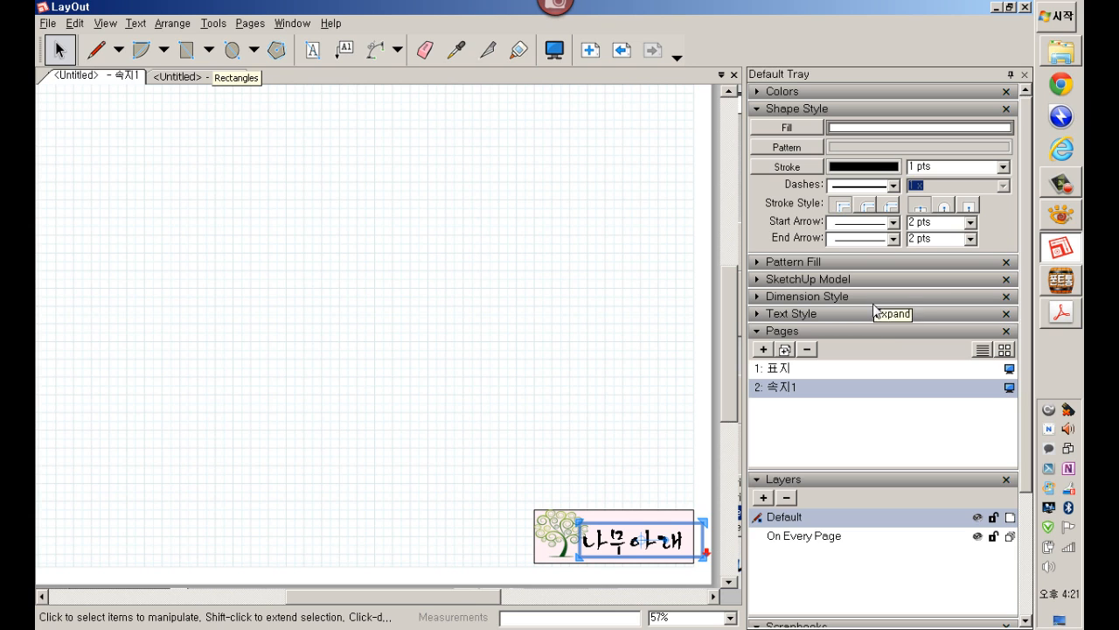
# Step: Set the font size of the 나무아래서 text in the corner title box to 48 pt
pyautogui.click(871, 313)
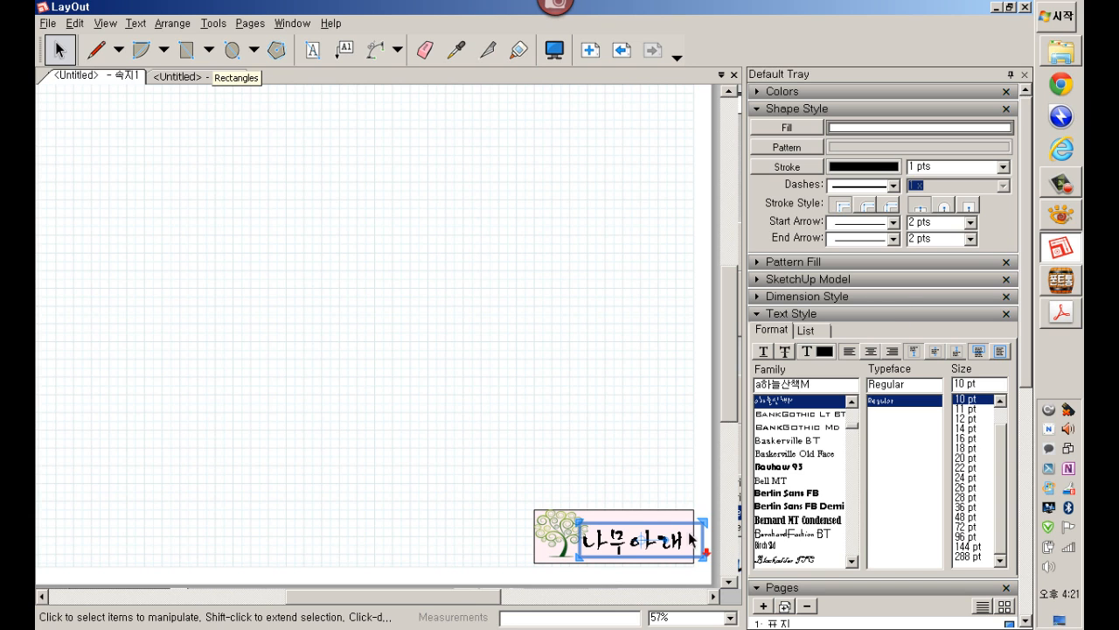
pyautogui.doubleClick(667, 548)
pyautogui.click(564, 398)
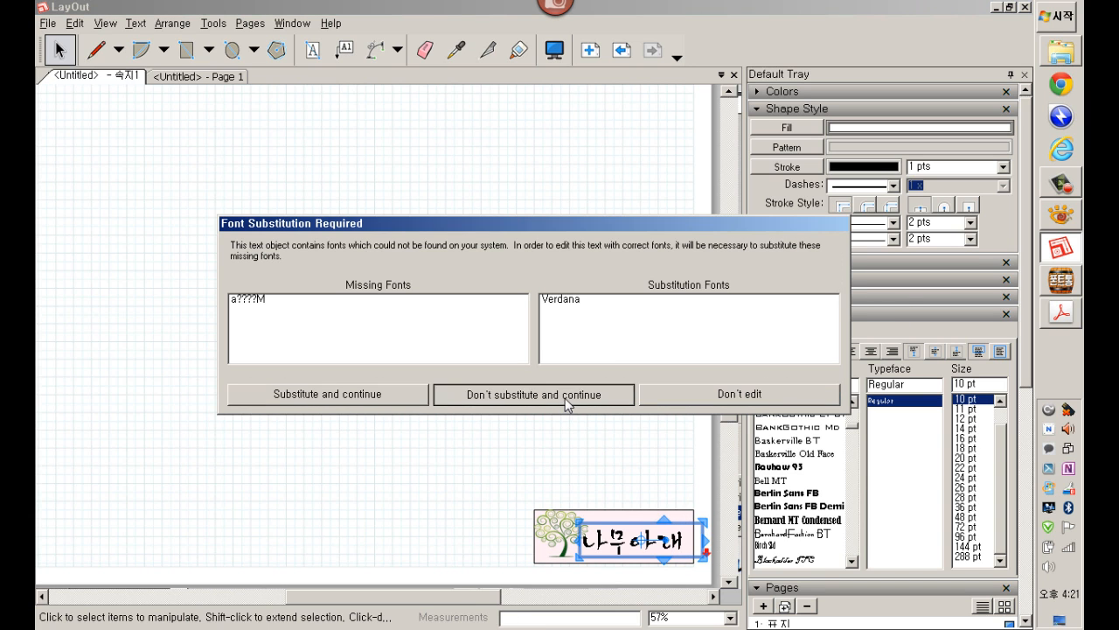
pyautogui.click(625, 454)
pyautogui.click(664, 554)
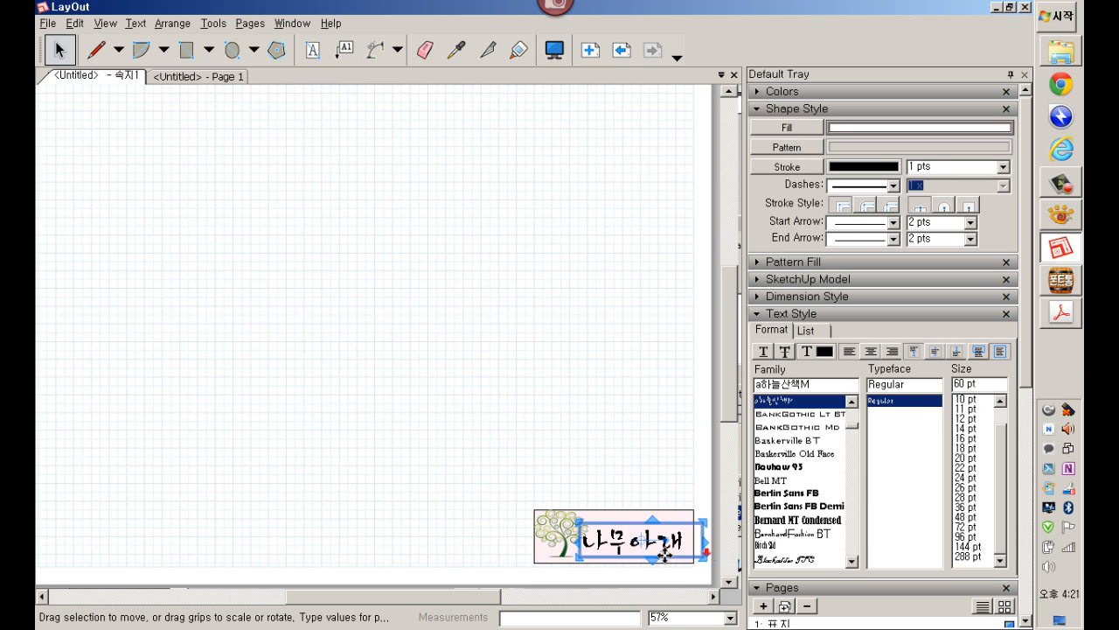
pyautogui.click(965, 507)
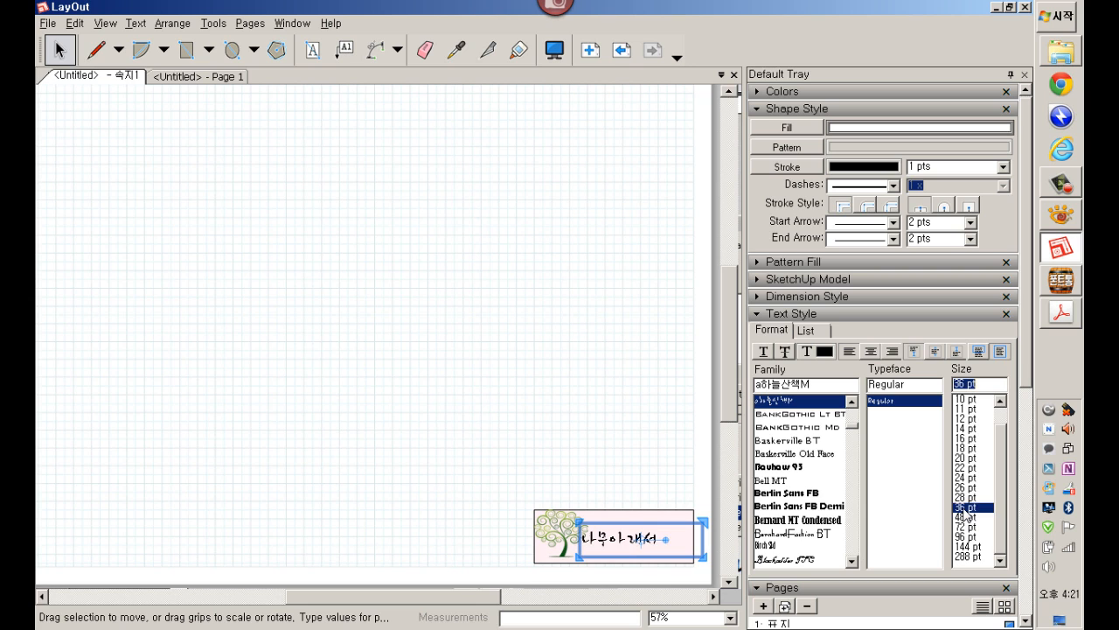
pyautogui.click(965, 517)
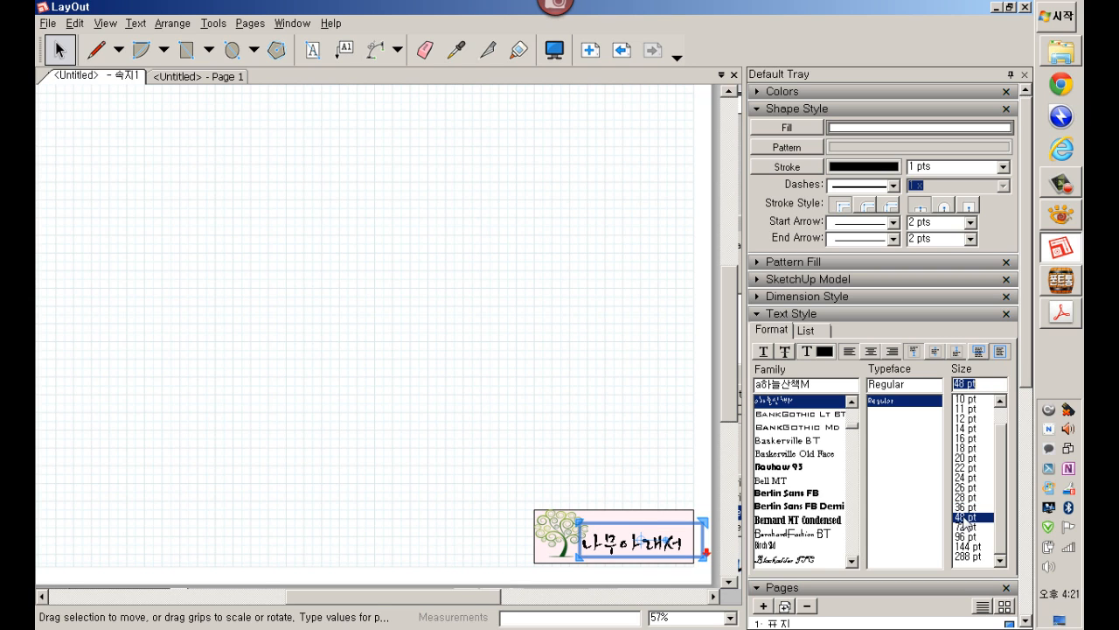
pyautogui.click(606, 488)
# Step: Nudge the tree logo slightly down so it sits centred in the height of the corner title box
pyautogui.scroll(1, 605, 487)
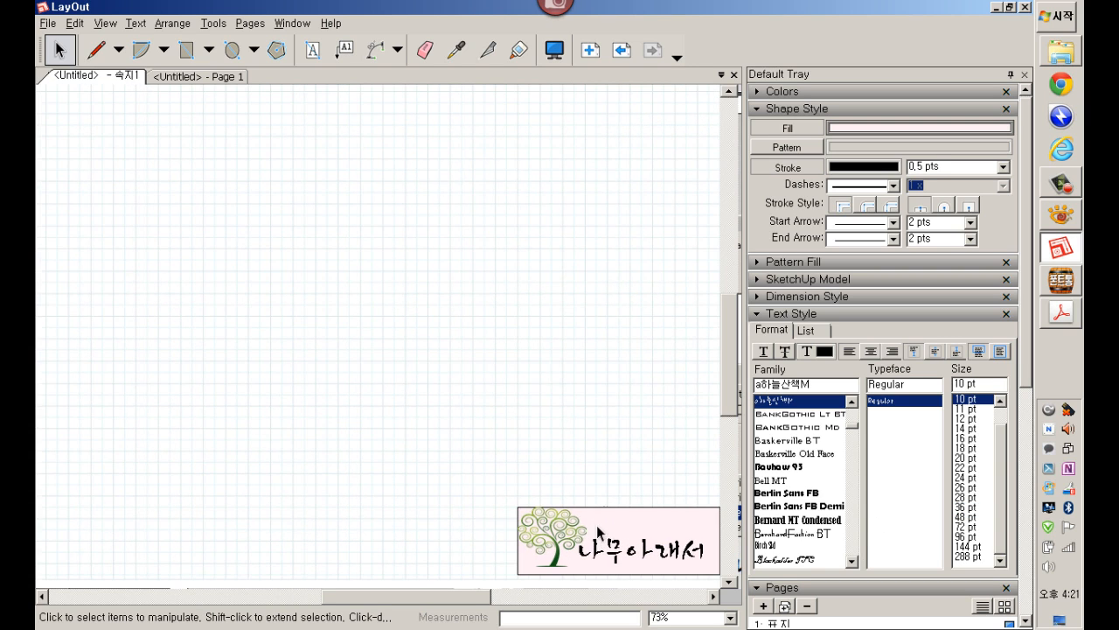
pyautogui.click(578, 525)
pyautogui.click(564, 534)
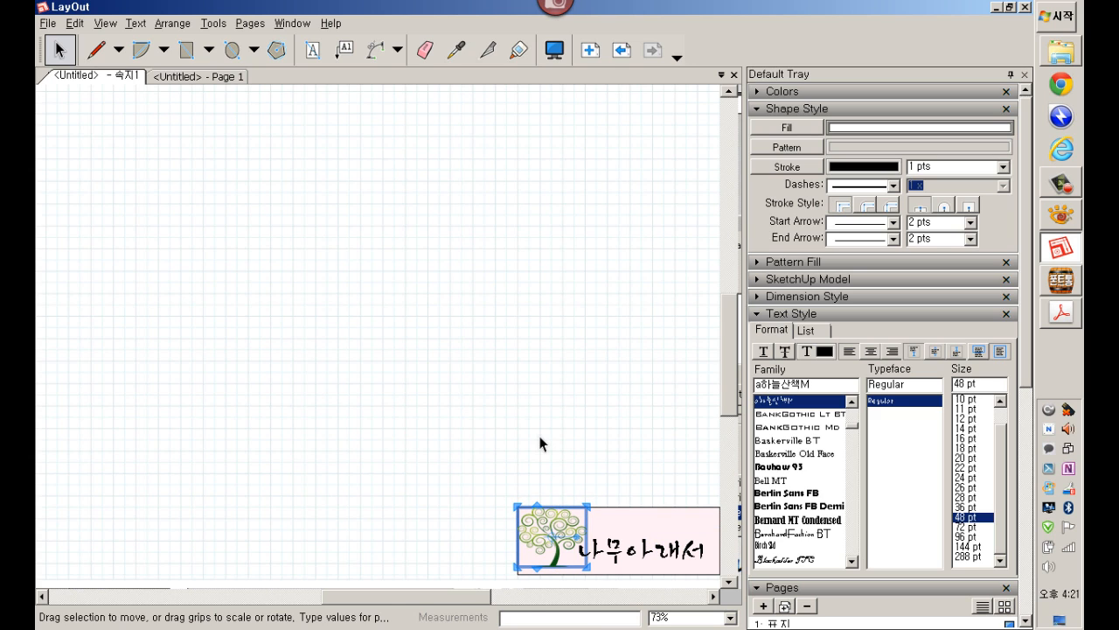
pyautogui.press('Down')
pyautogui.press('Down')
pyautogui.press('Down')
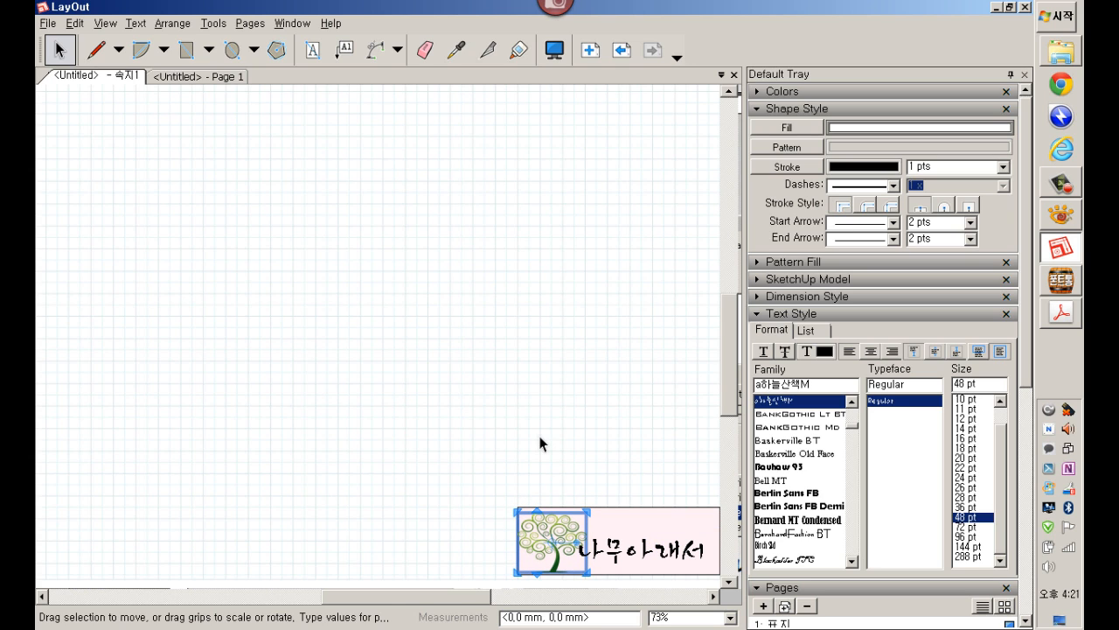
pyautogui.press('Right')
pyautogui.press('Right')
pyautogui.press('Left')
pyautogui.press('Left')
pyautogui.press('Up')
pyautogui.press('Up')
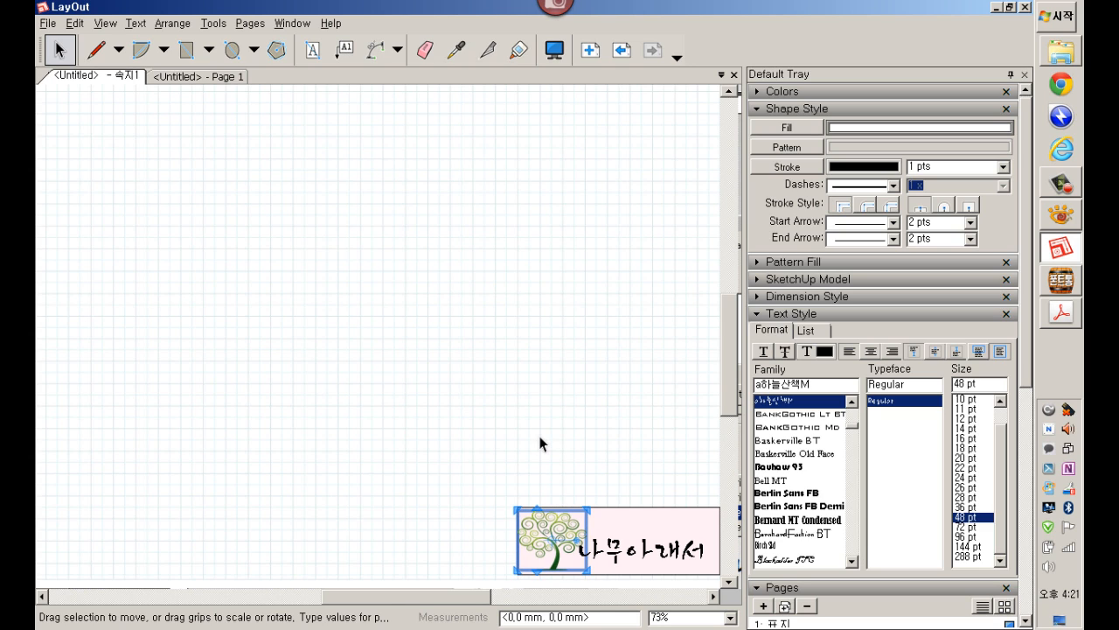
pyautogui.press('Down')
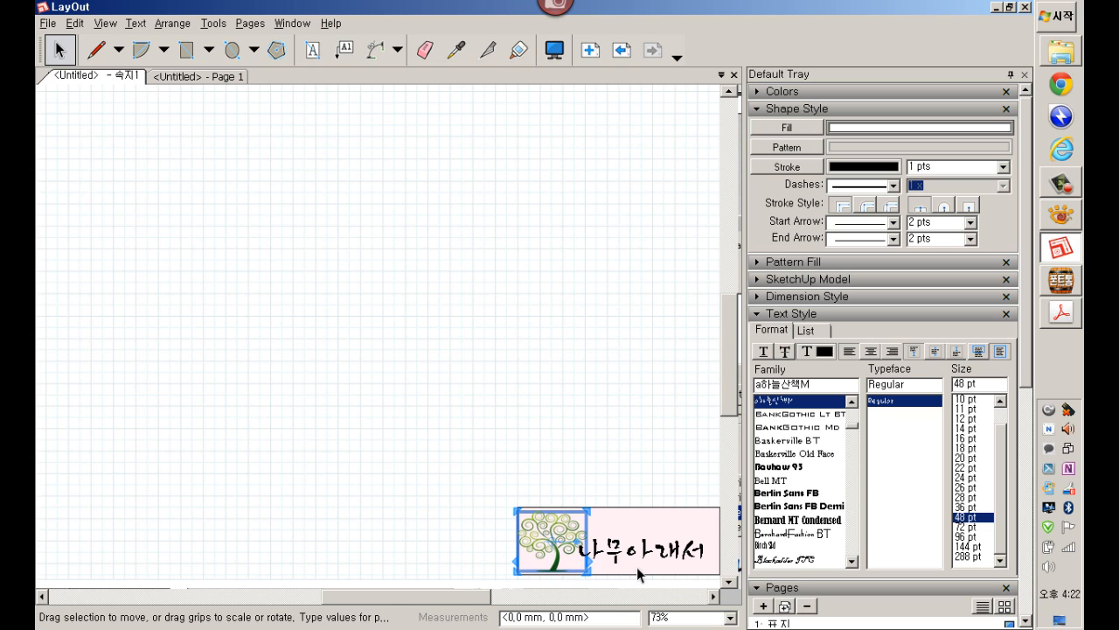
# Step: Nudge the 나무아래서 text to the right so it clears the tree logo inside the corner title box
pyautogui.click(652, 567)
pyautogui.press('Right')
pyautogui.press('Right')
pyautogui.press('Right')
pyautogui.press('Right')
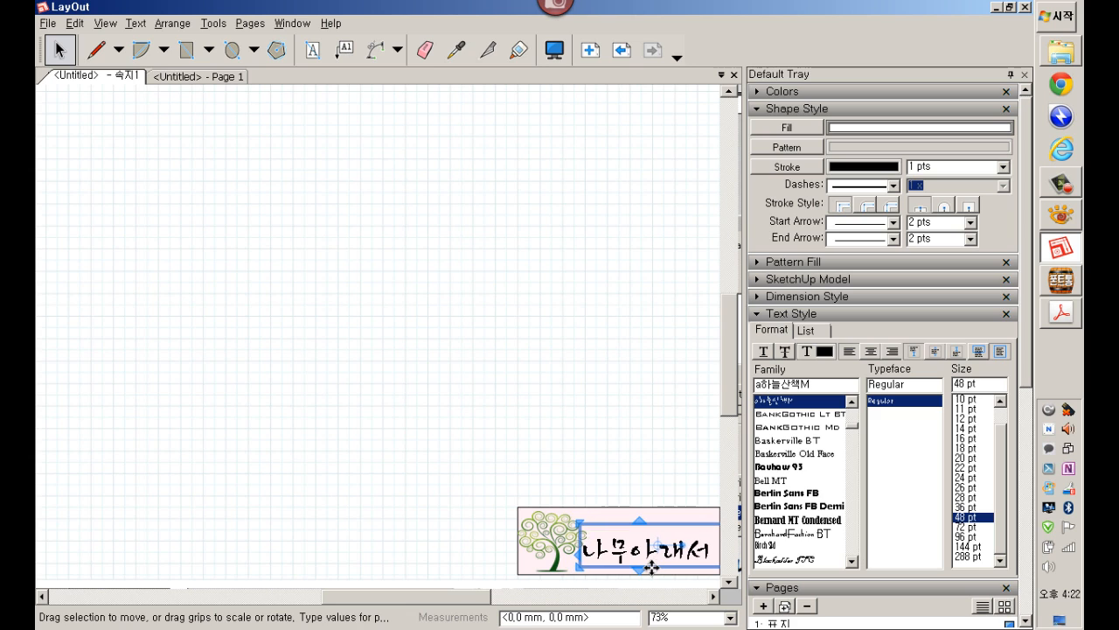
pyautogui.press('Right')
pyautogui.press('Right')
pyautogui.press('Right')
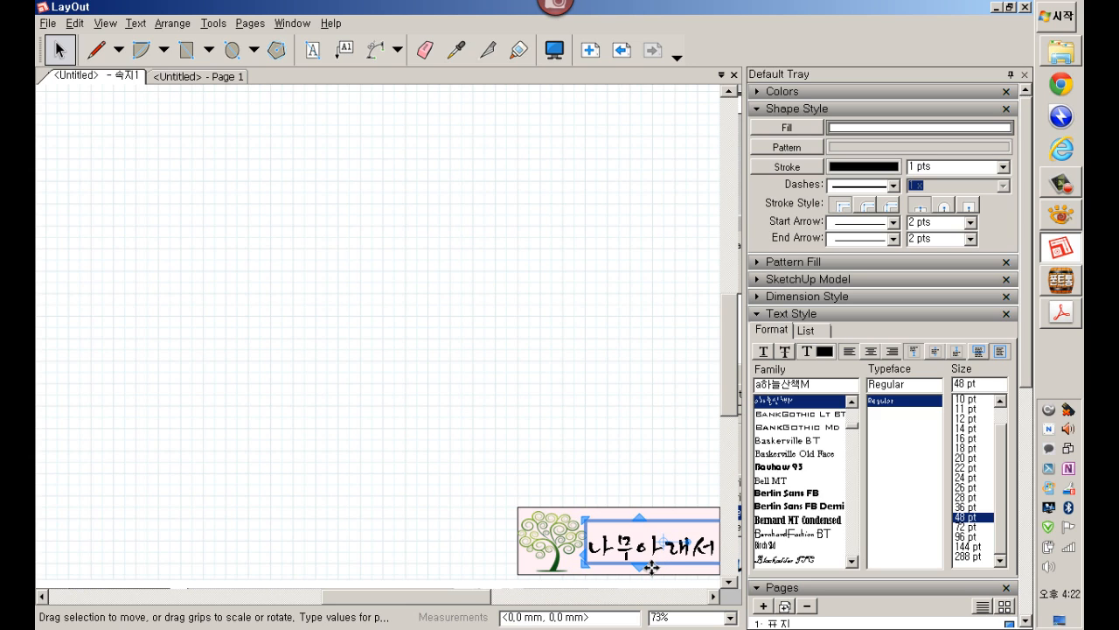
pyautogui.press('Right')
pyautogui.press('Right')
pyautogui.press('Right')
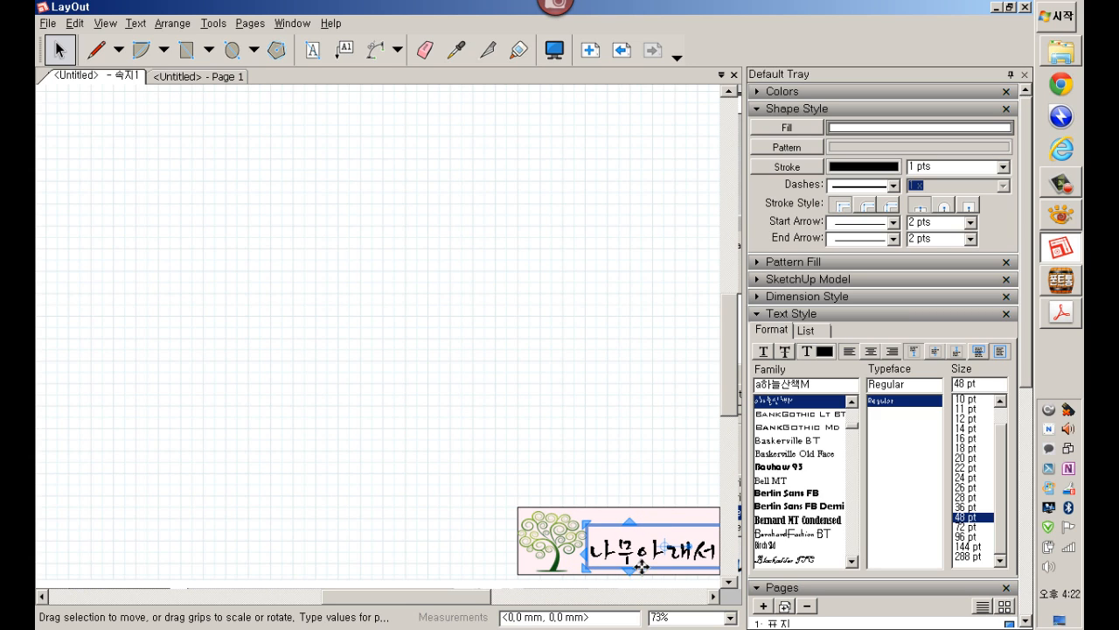
pyautogui.click(648, 459)
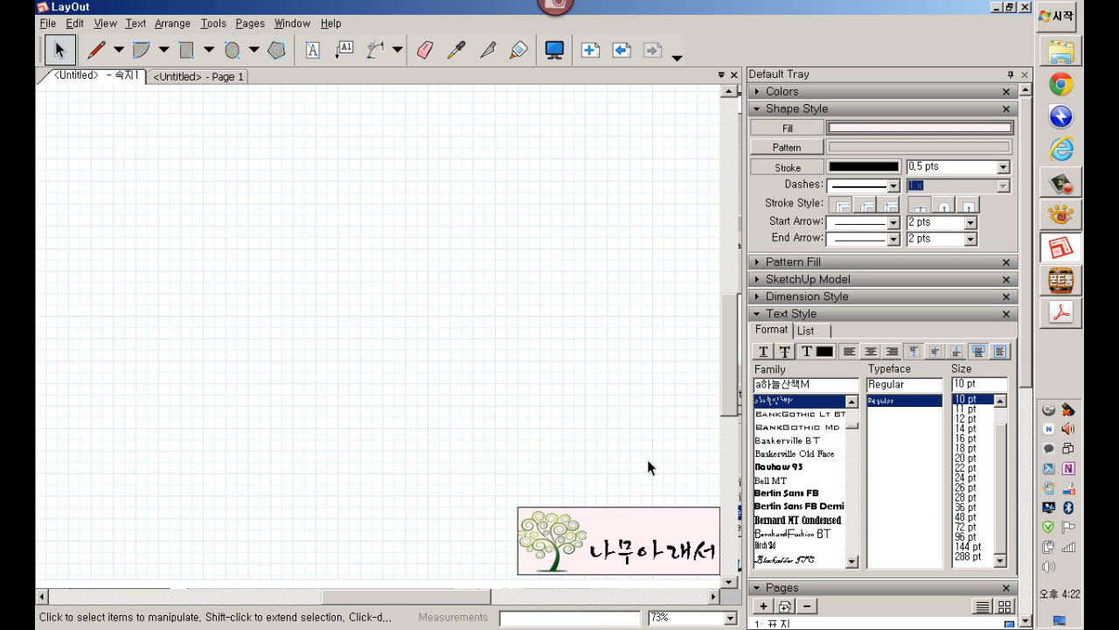
pyautogui.scroll(-1, 647, 459)
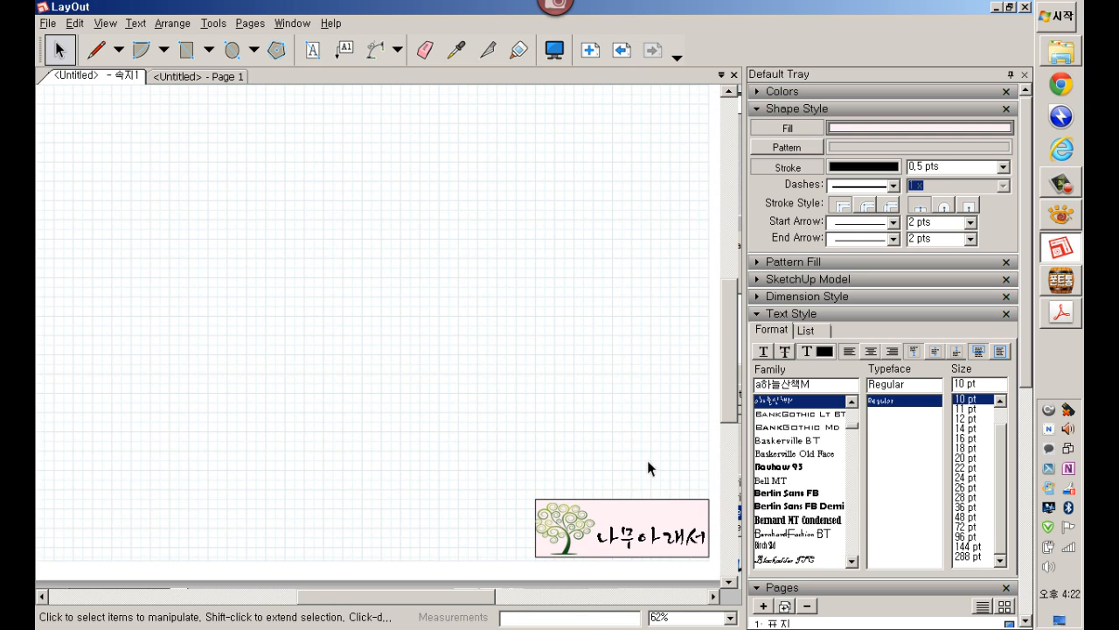